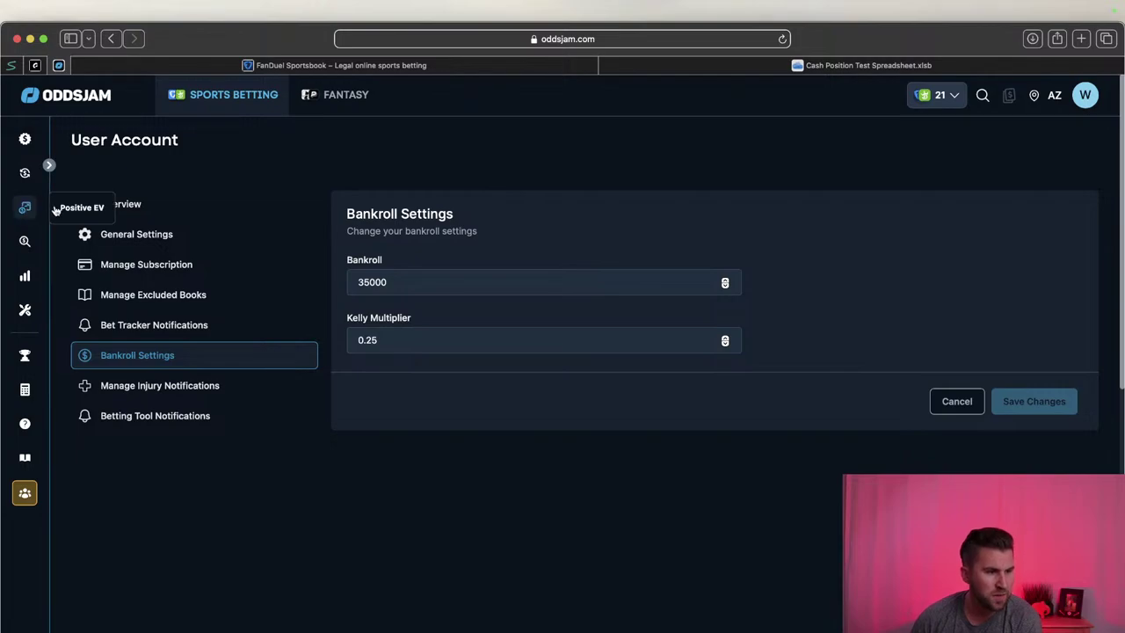
- Move on to the Positive EV bets list after checking the 35000 bankroll and 0.25 Kelly multiplier
click(58, 210)
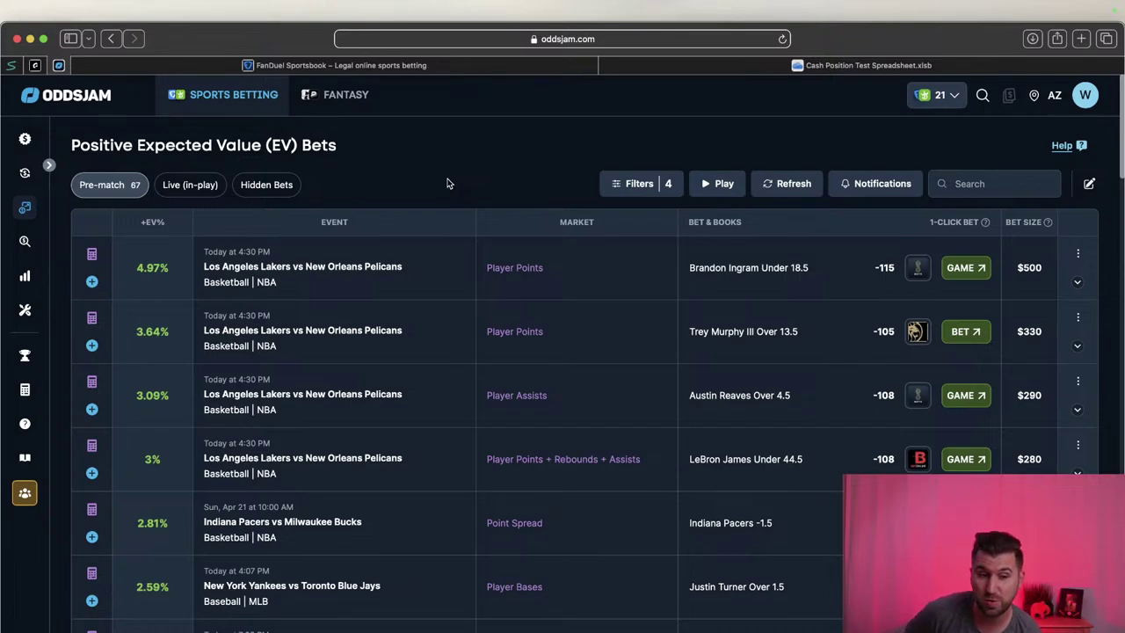
- Open and close the odds comparison and devig settings, then show the four active filters
click(1089, 184)
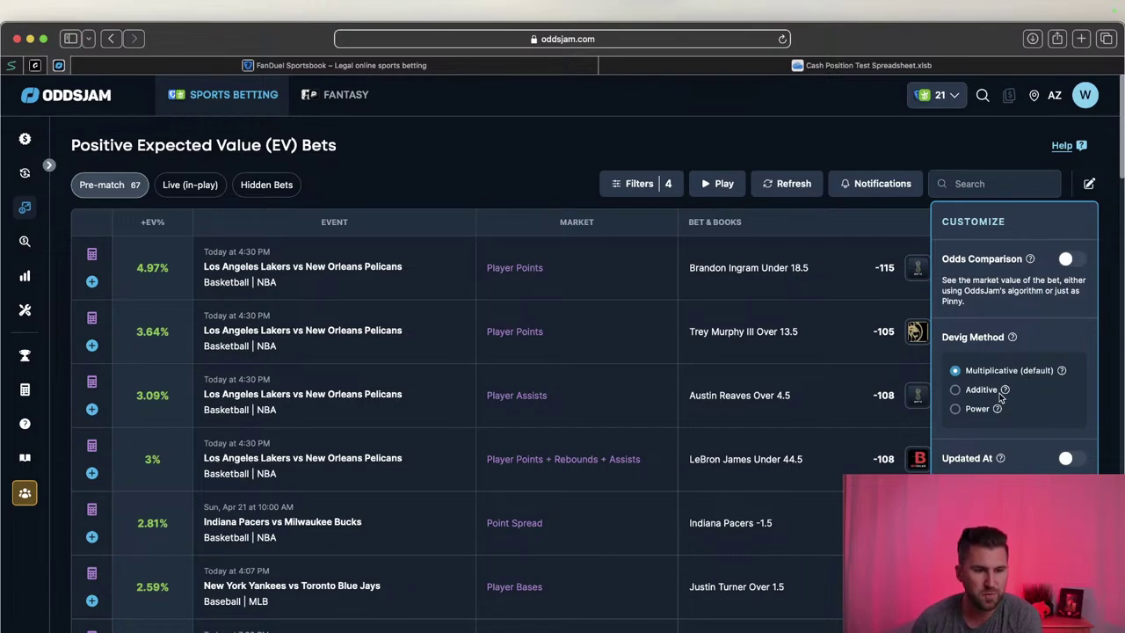
click(688, 149)
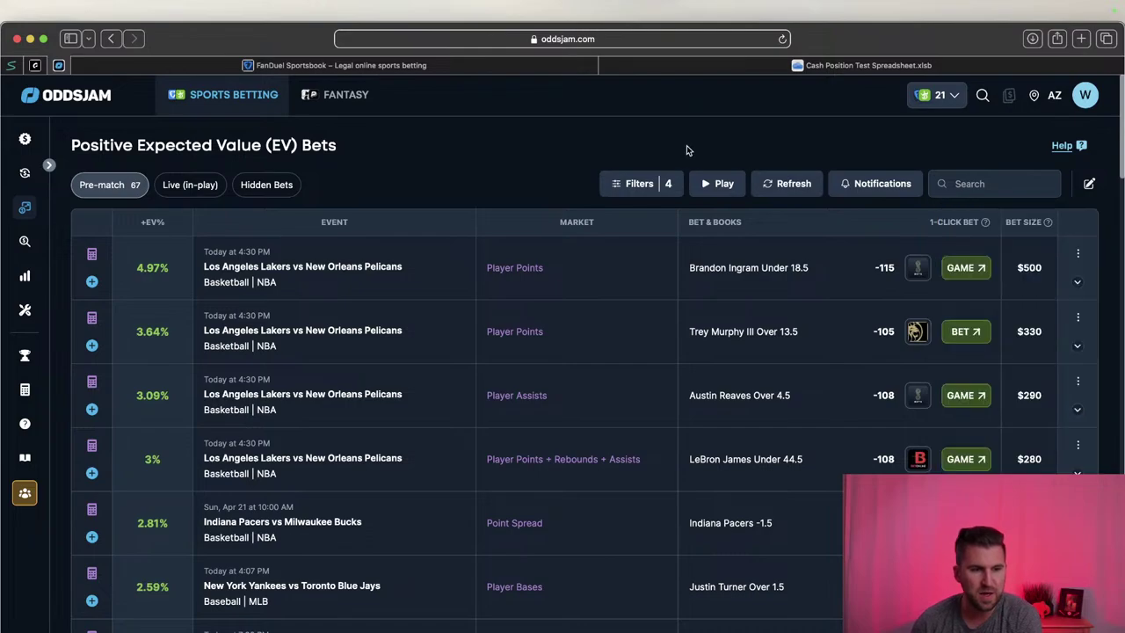
click(641, 182)
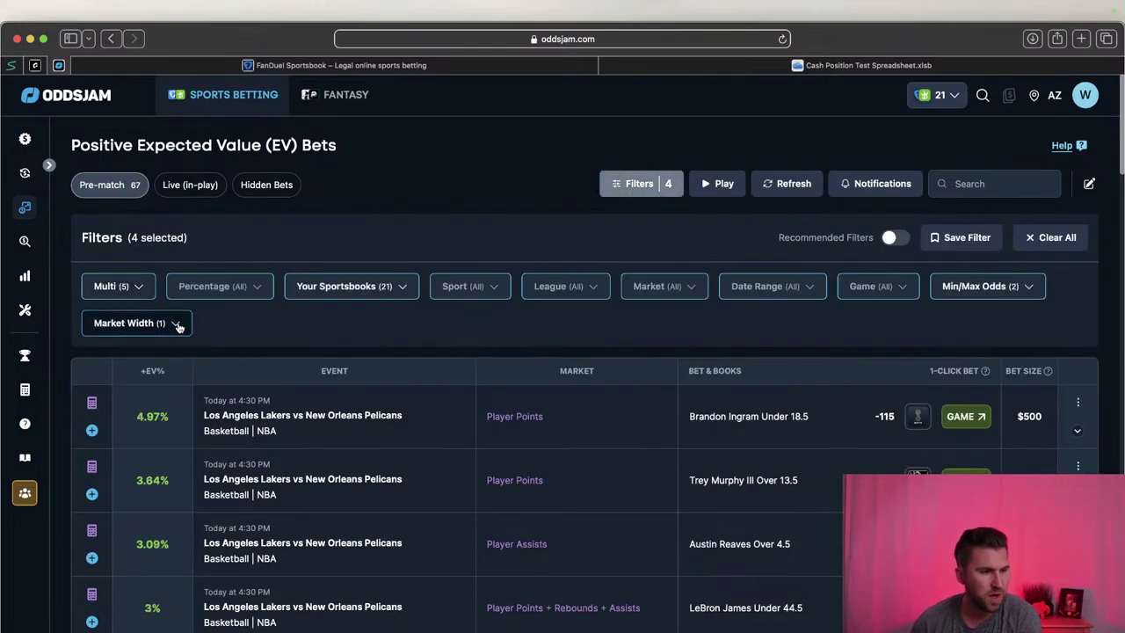
click(1030, 299)
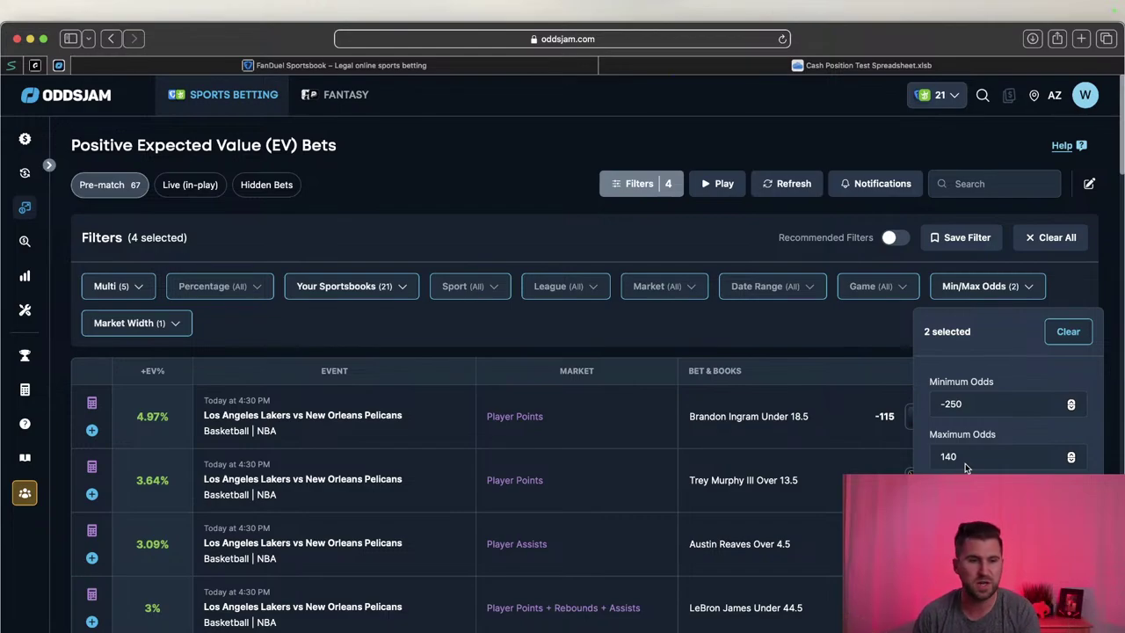
click(1026, 290)
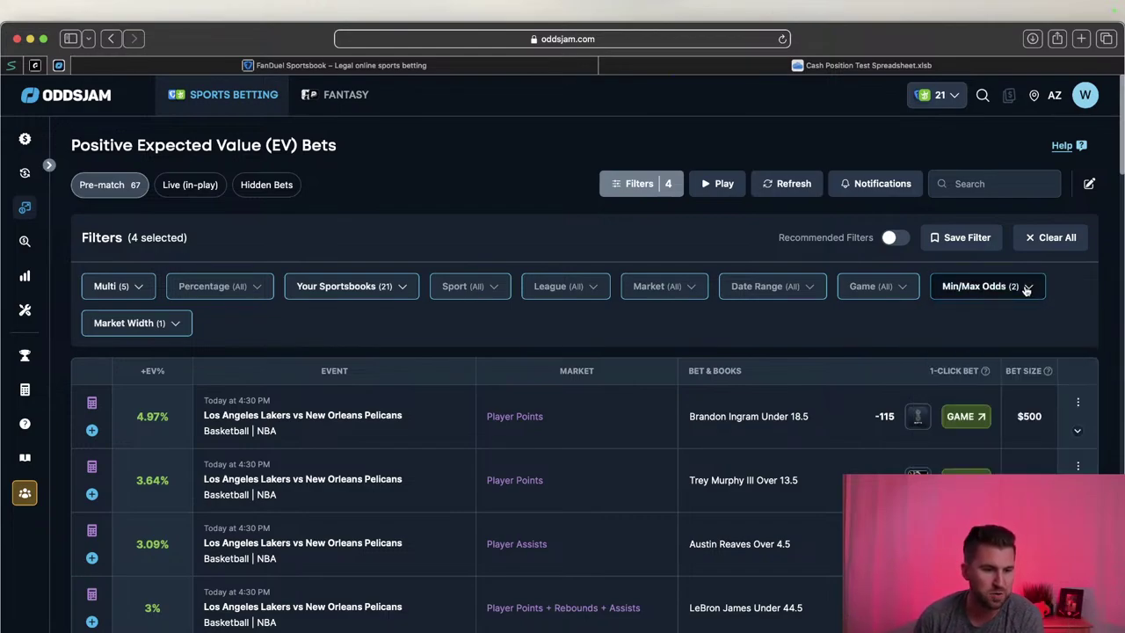
click(139, 290)
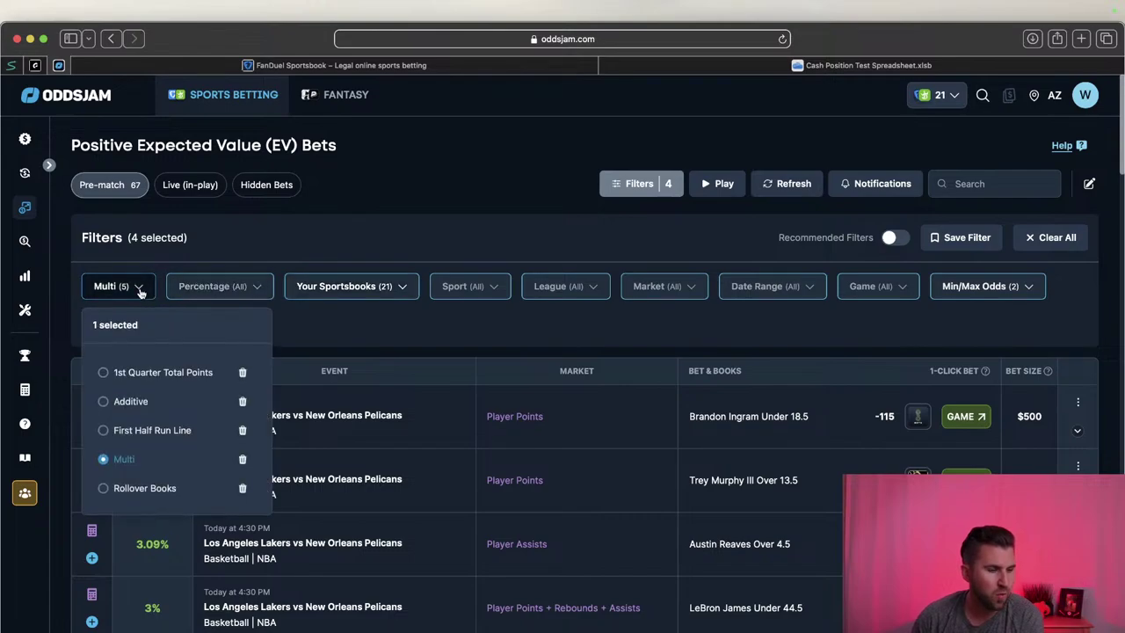
click(104, 403)
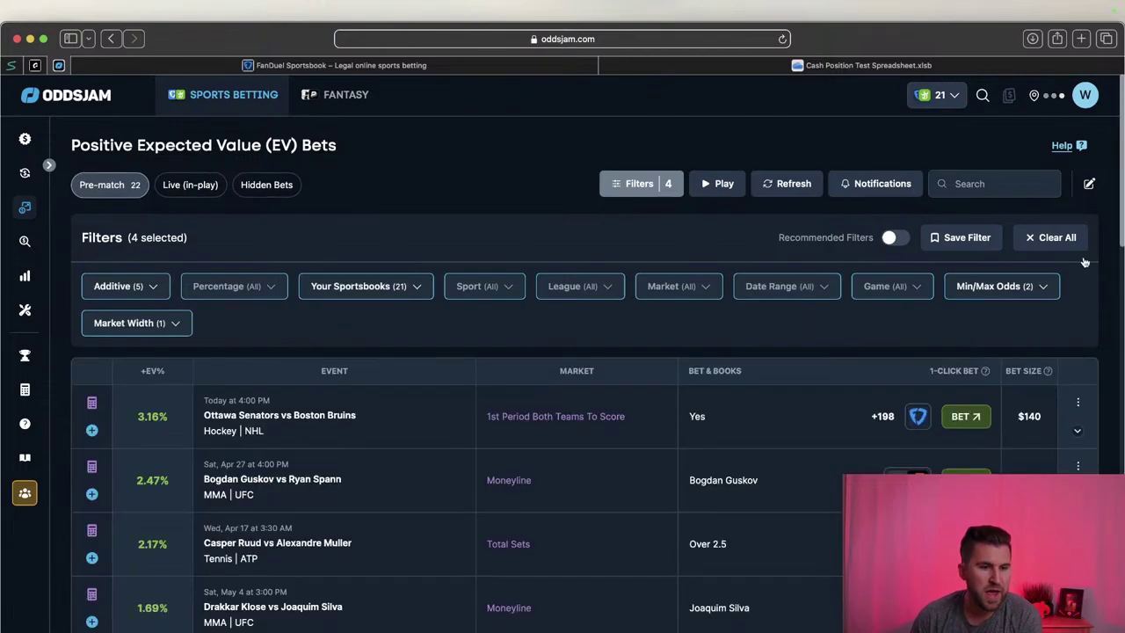
click(1047, 296)
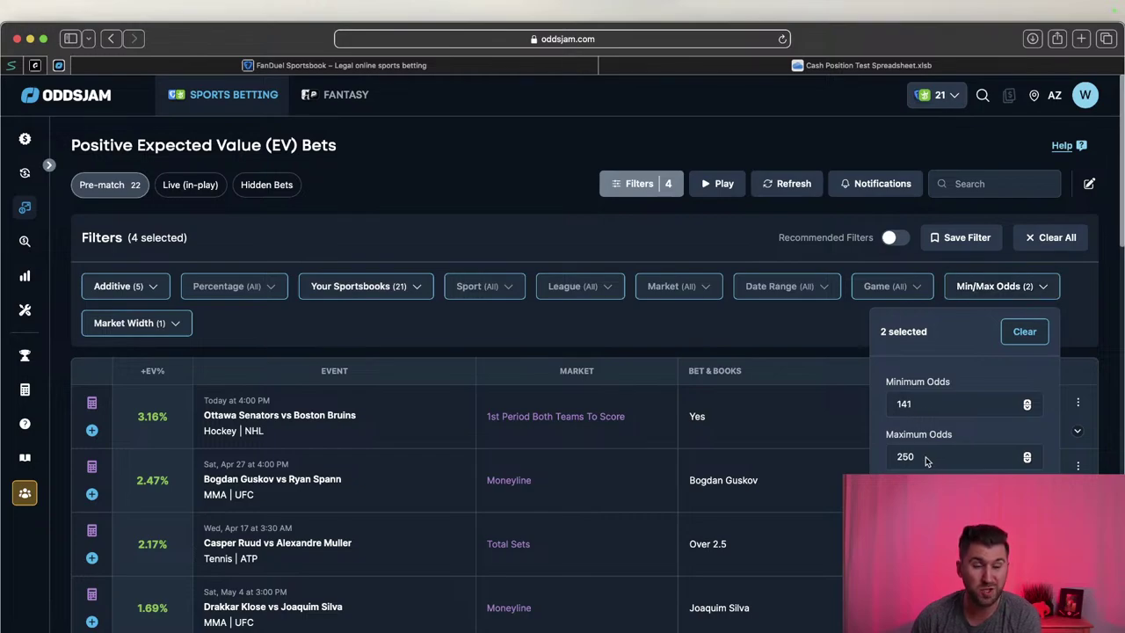
click(1086, 312)
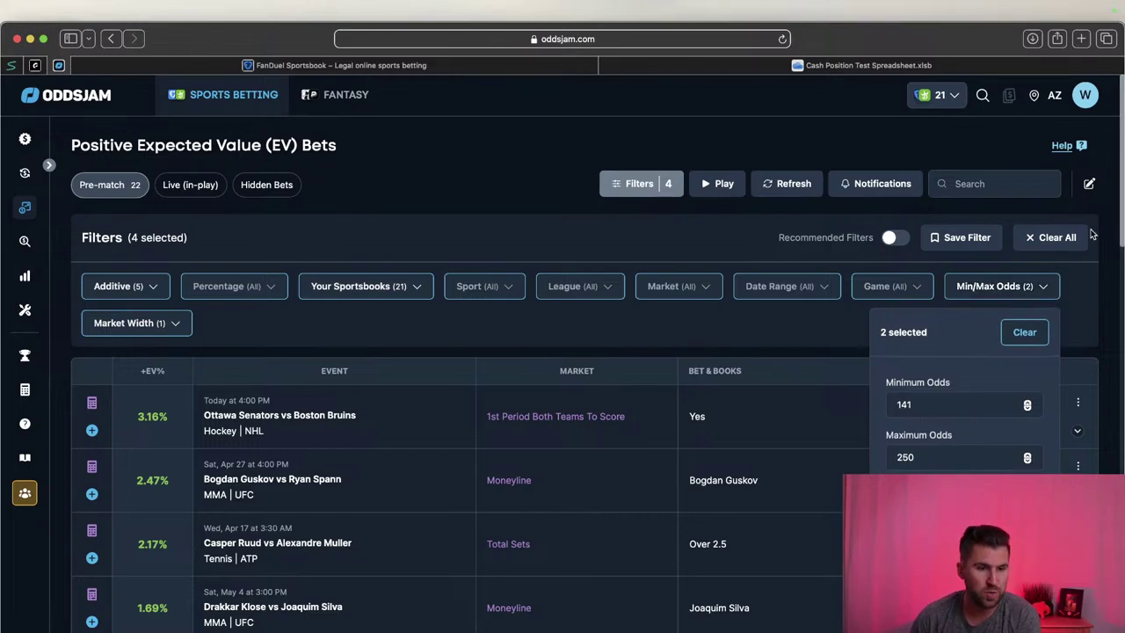
click(1092, 184)
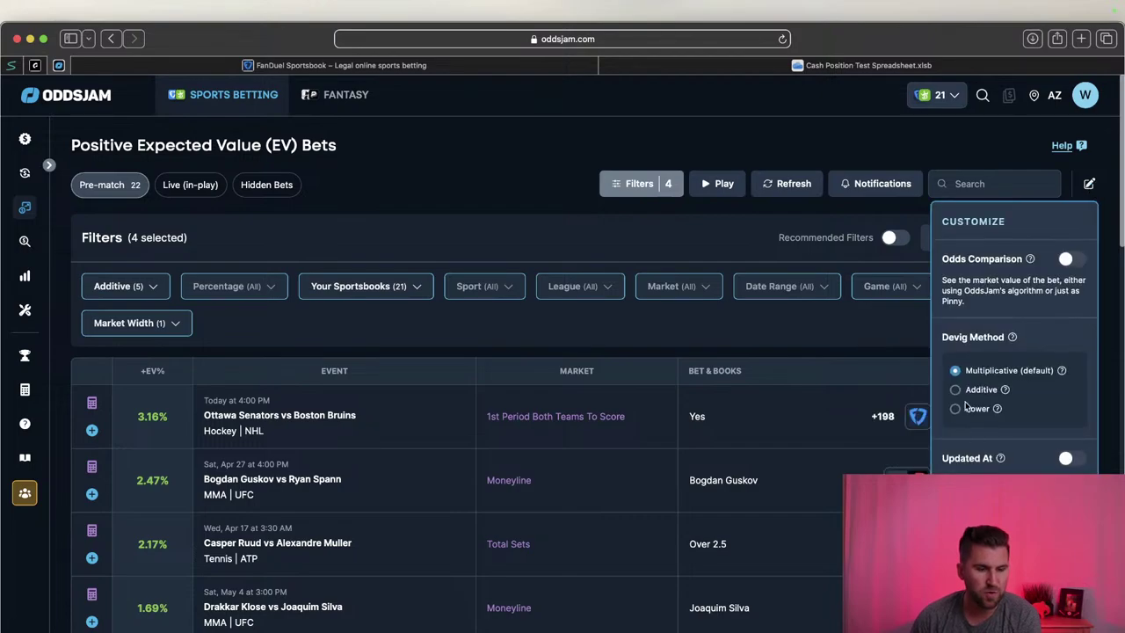
click(298, 249)
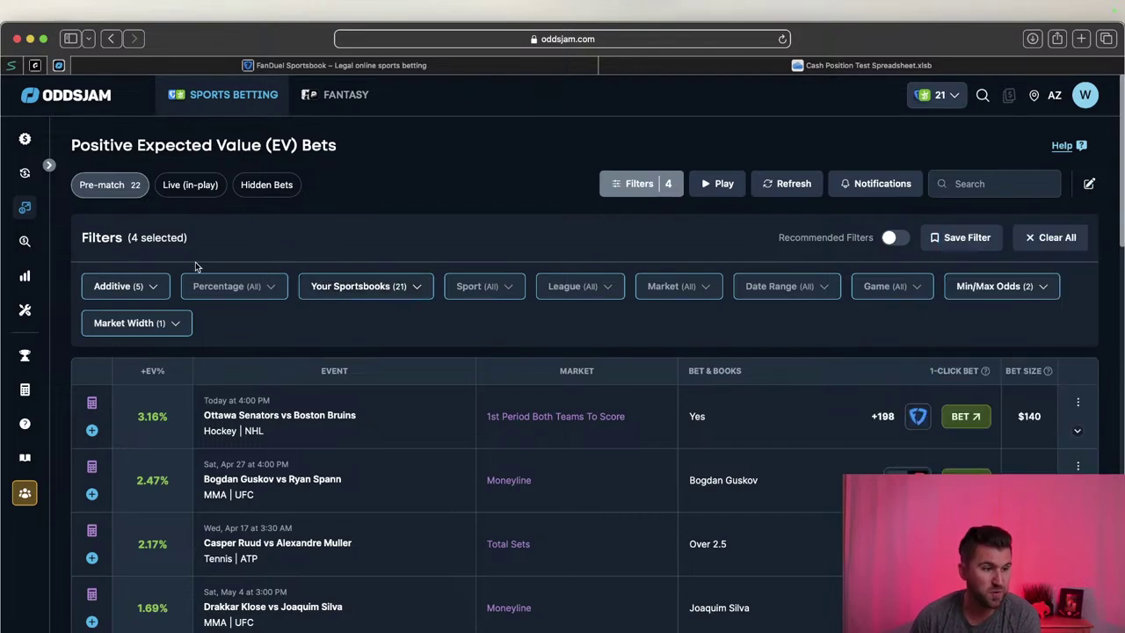
click(145, 287)
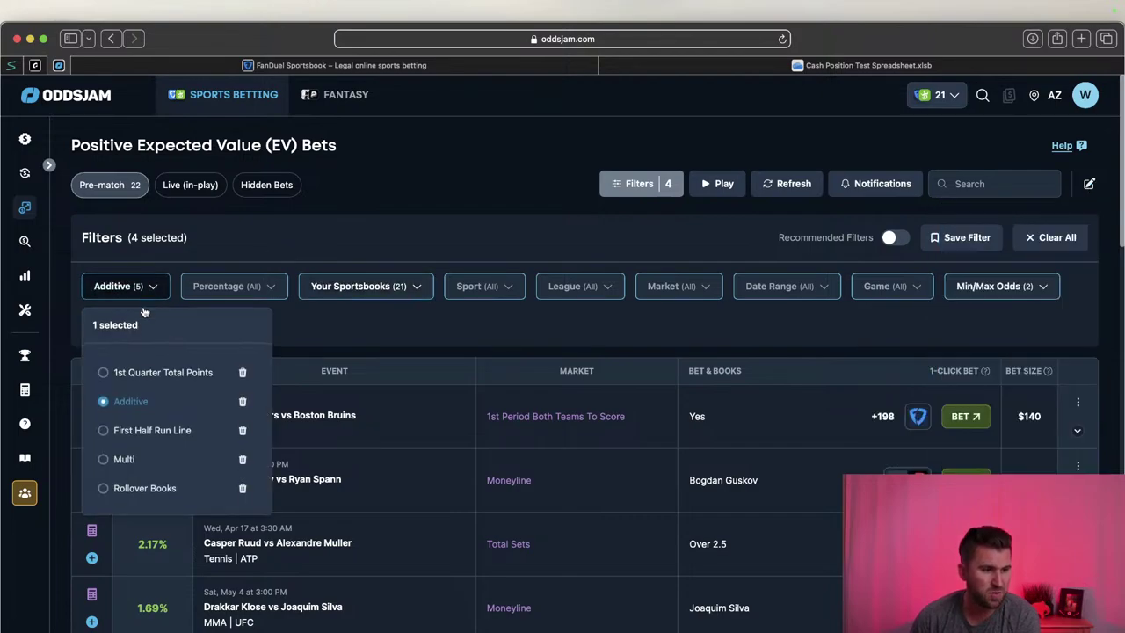
click(103, 460)
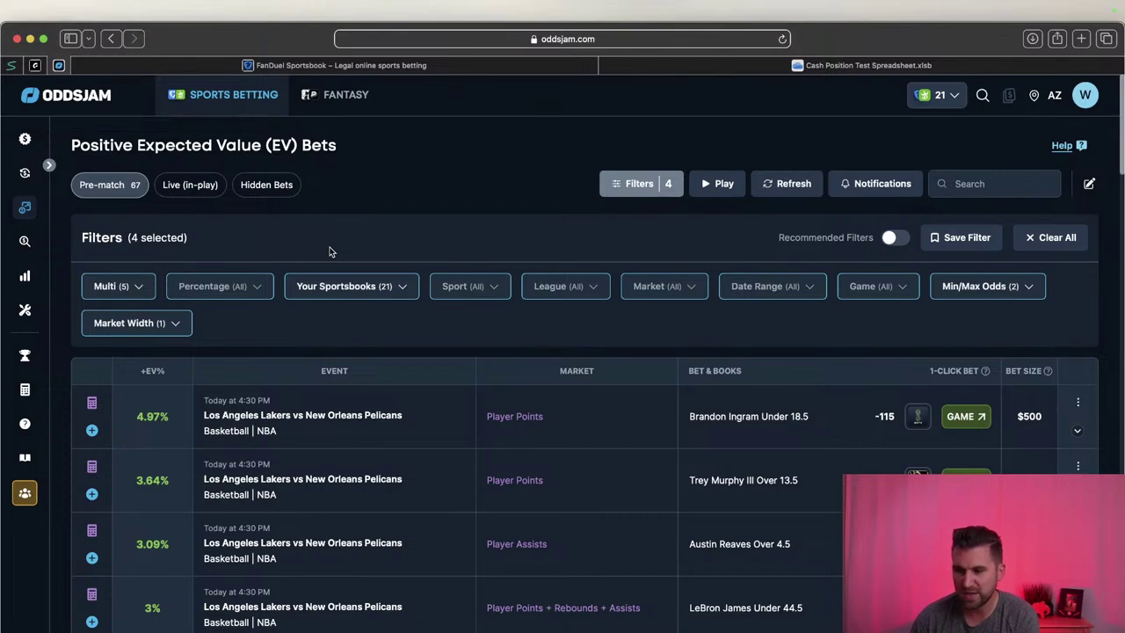
- Hide the filters, refresh to 63 pre-match bets, and scroll through the table and back up
click(640, 183)
click(791, 183)
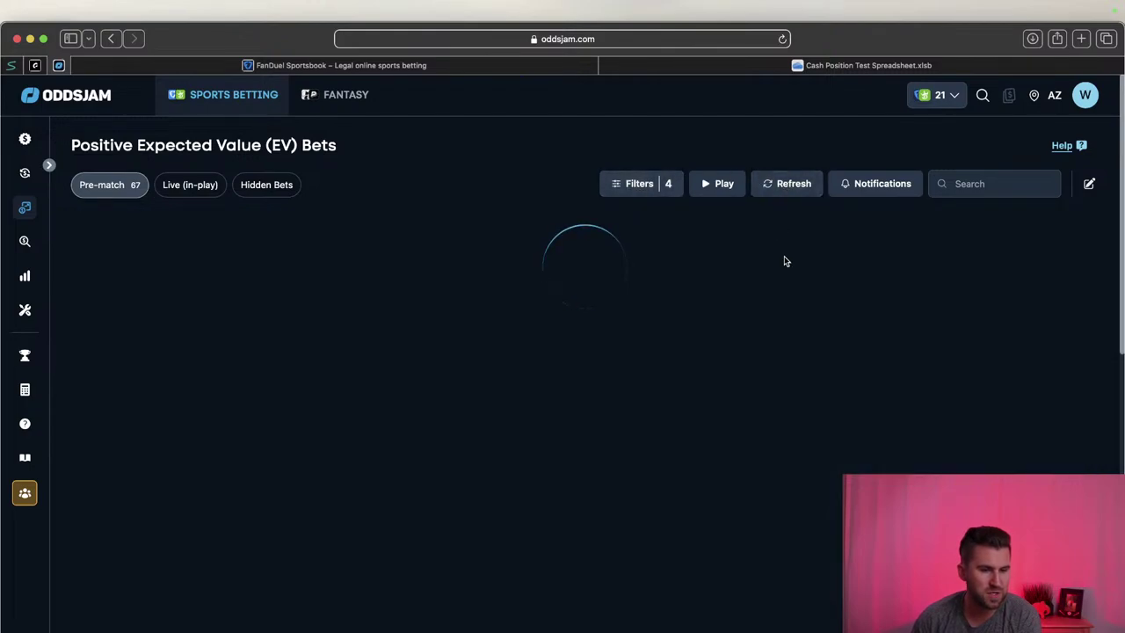
scroll(776, 311, down, 15)
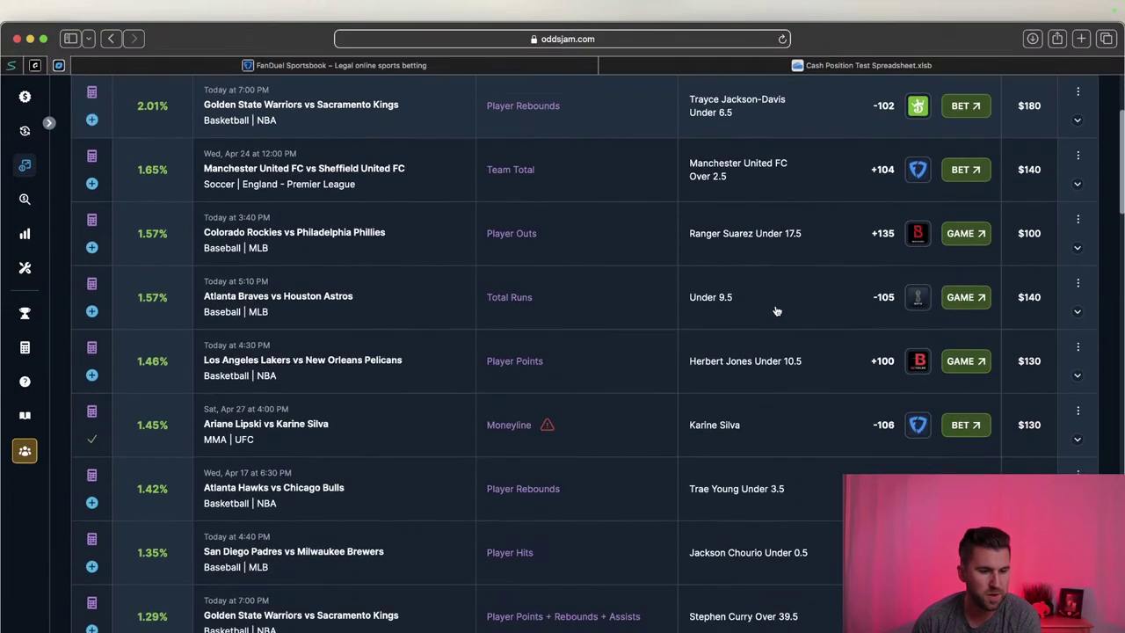
scroll(776, 310, down, 15)
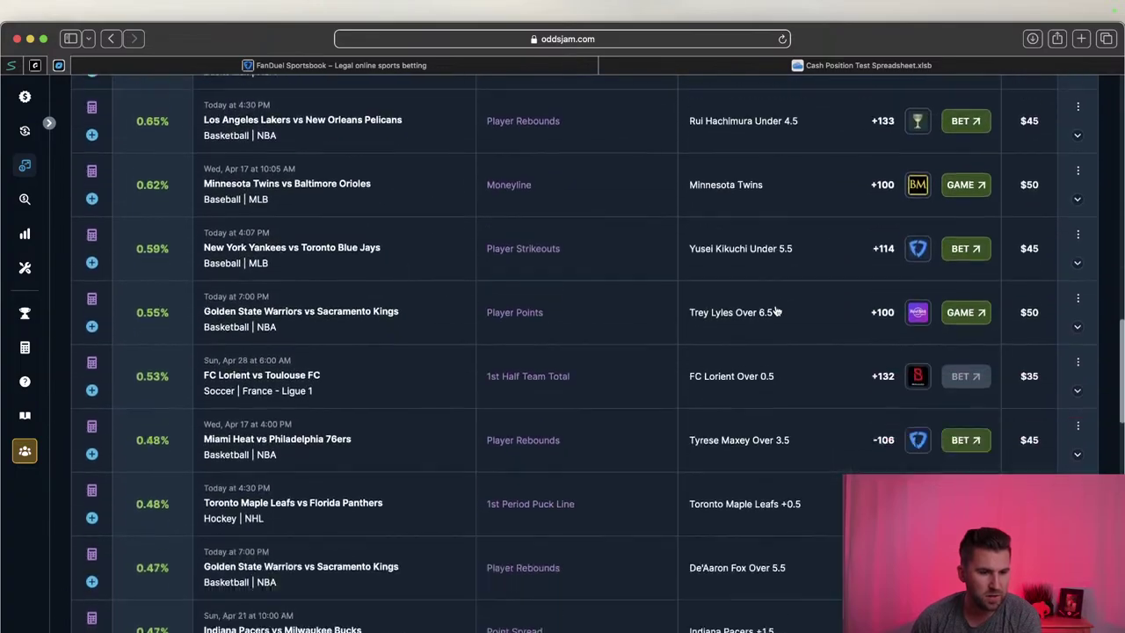
scroll(776, 310, down, 15)
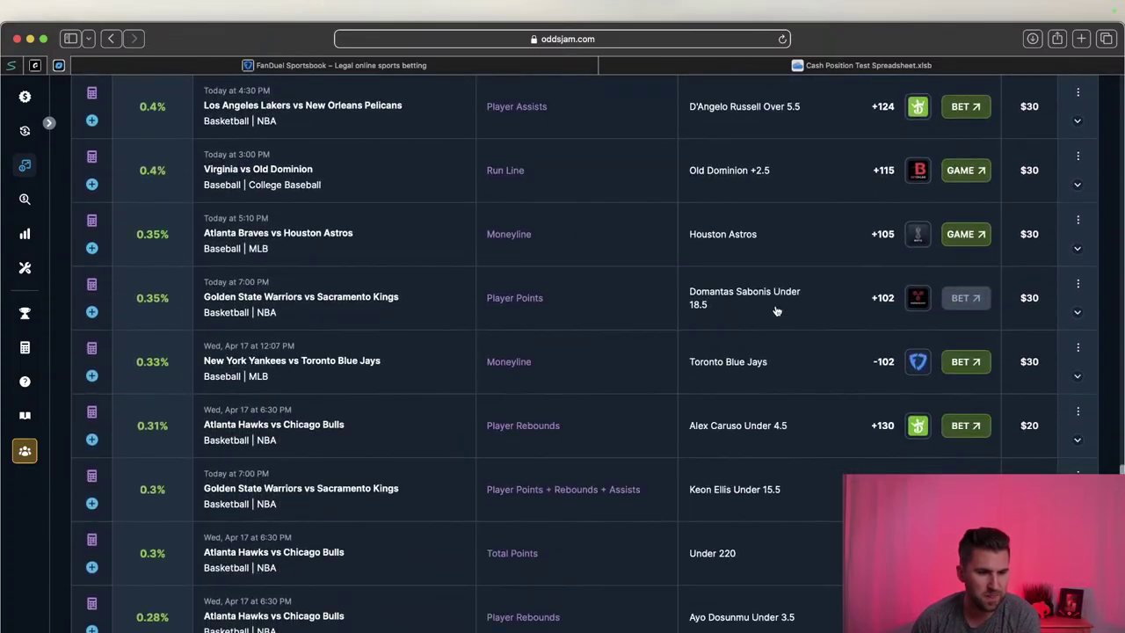
scroll(777, 311, down, 15)
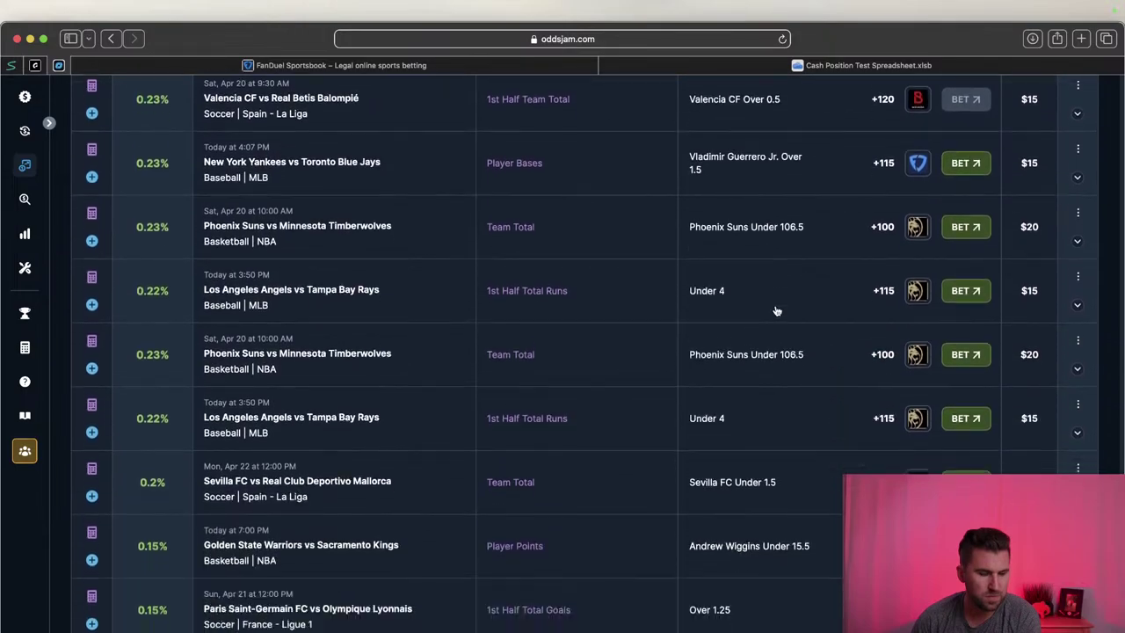
scroll(777, 311, down, 2)
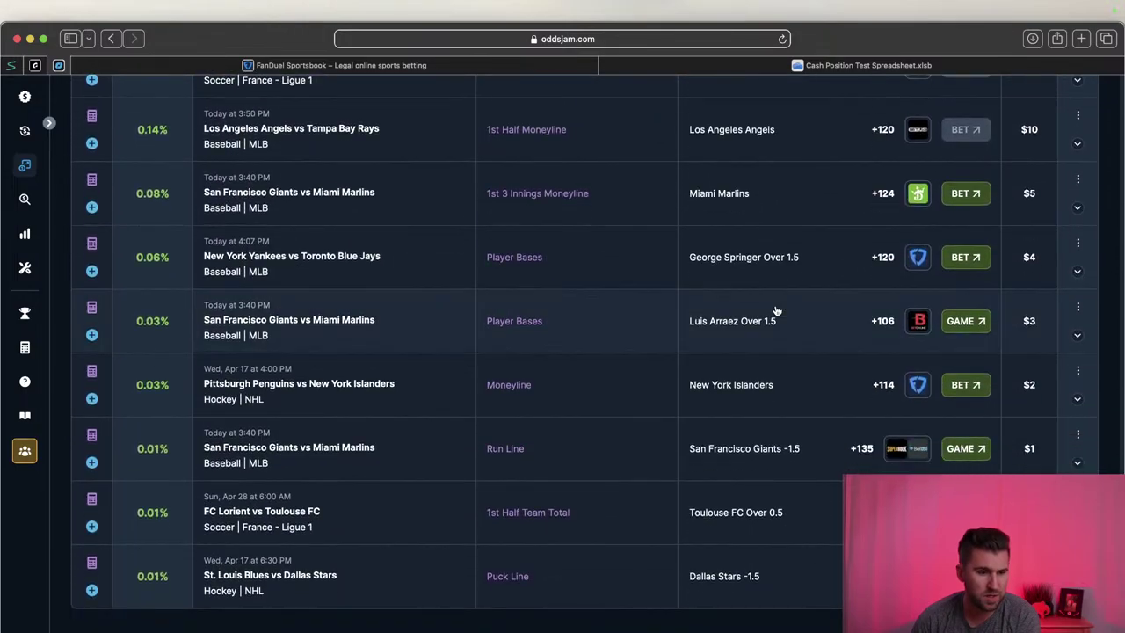
scroll(761, 378, up, 20)
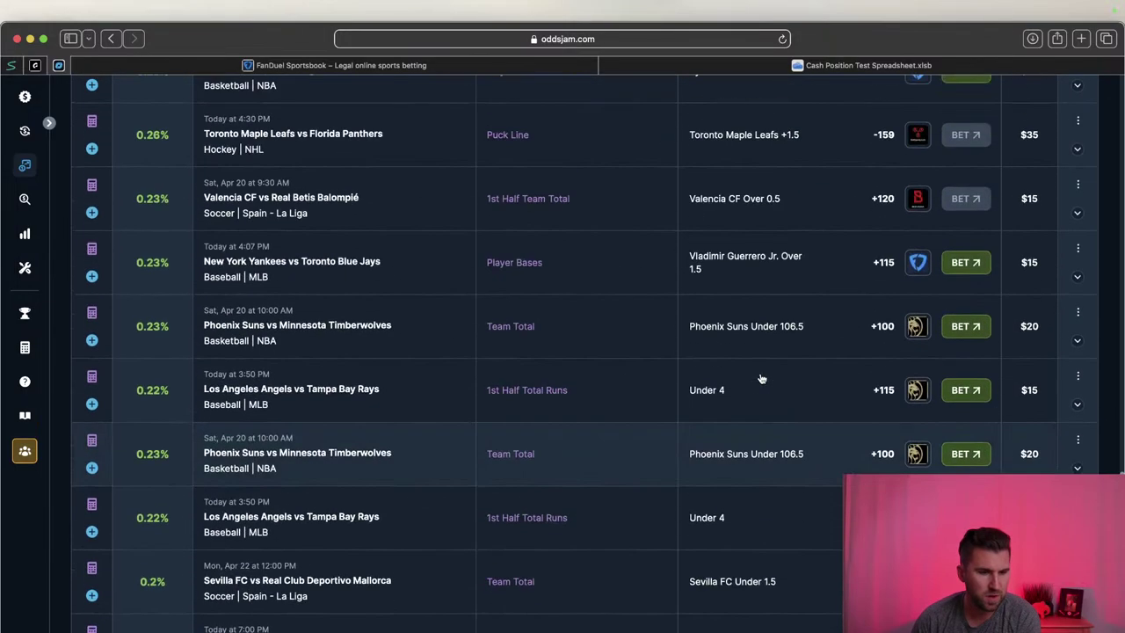
scroll(763, 377, up, 15)
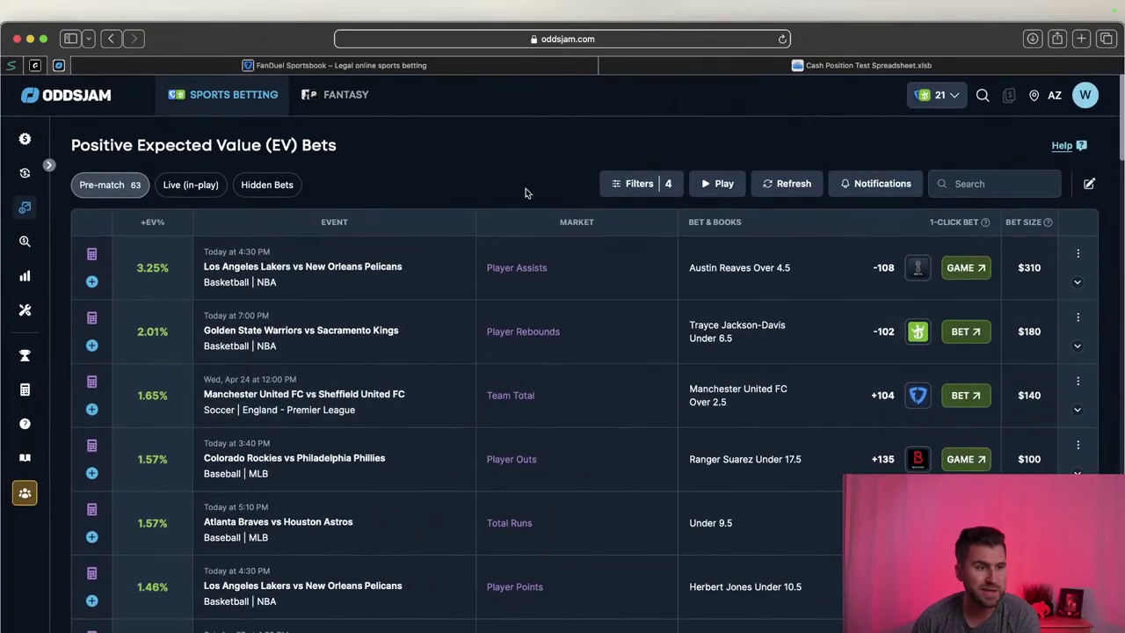
- Go to the Low-Hold bets page from the More Tools menu
click(24, 310)
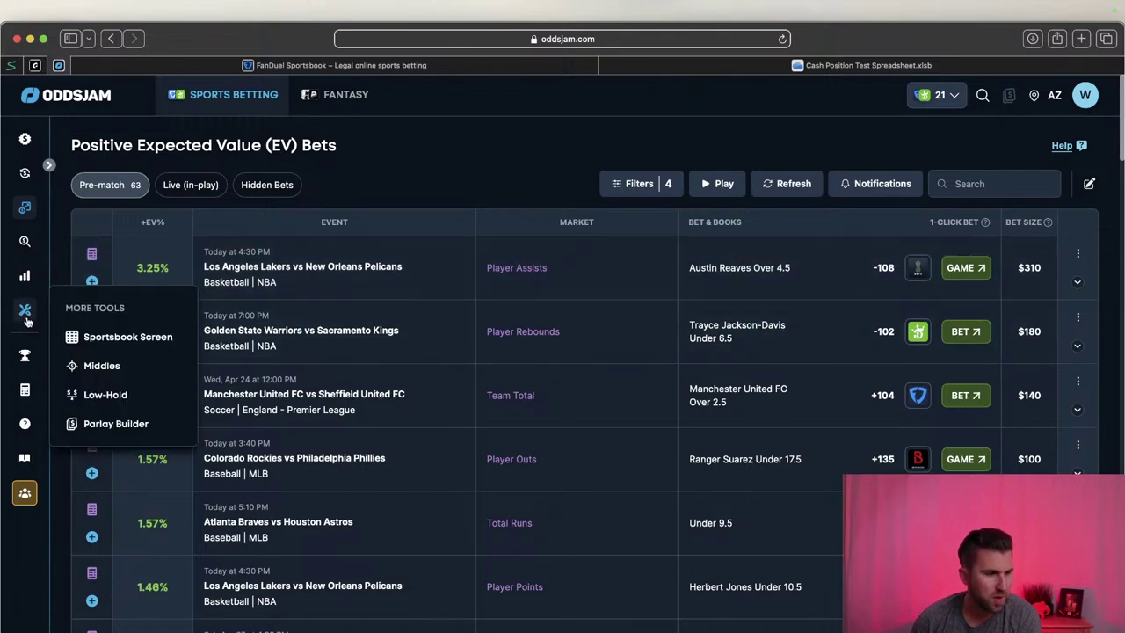
mouse_move(23, 315)
click(107, 397)
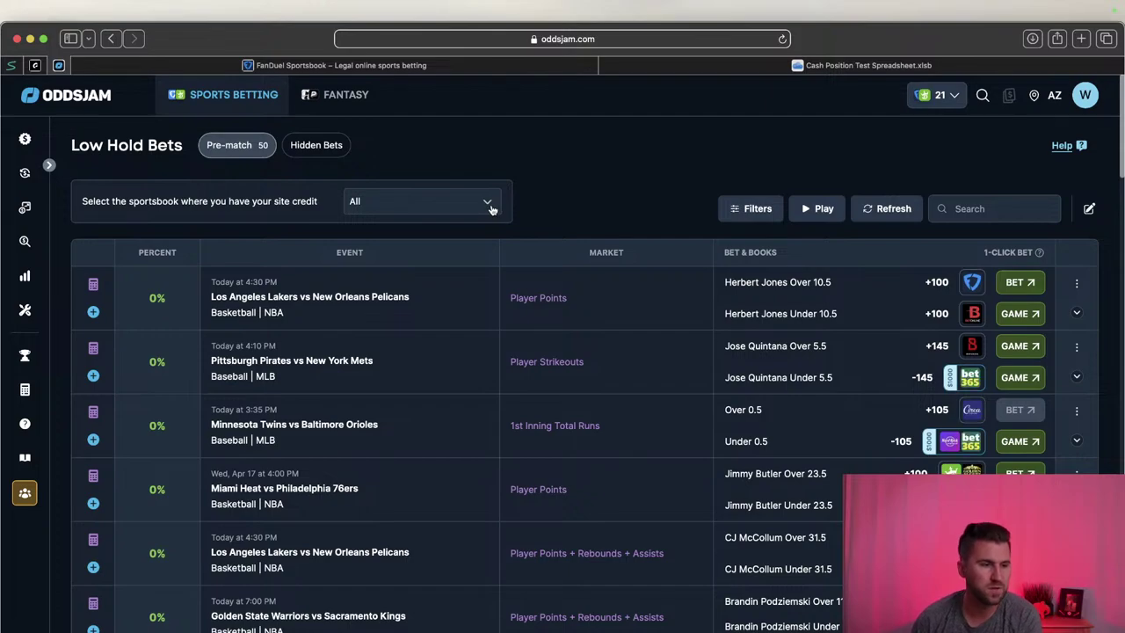
- Filter the Low Hold bets to Pinny site credit by searching 'pinn' in the sportsbook list
click(490, 204)
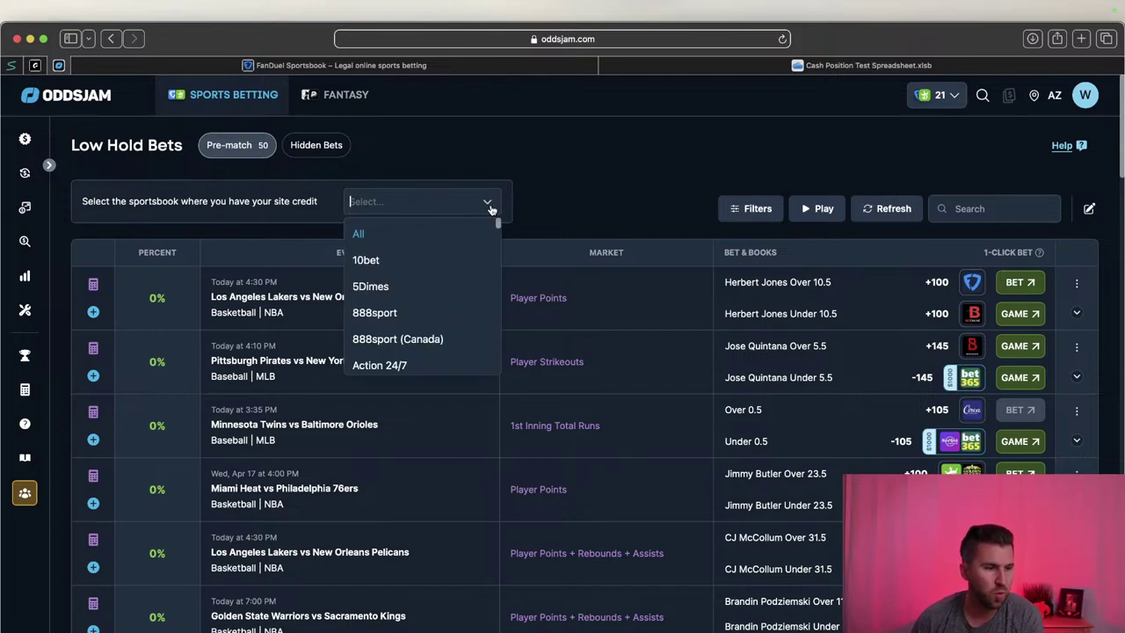
text(pinny)
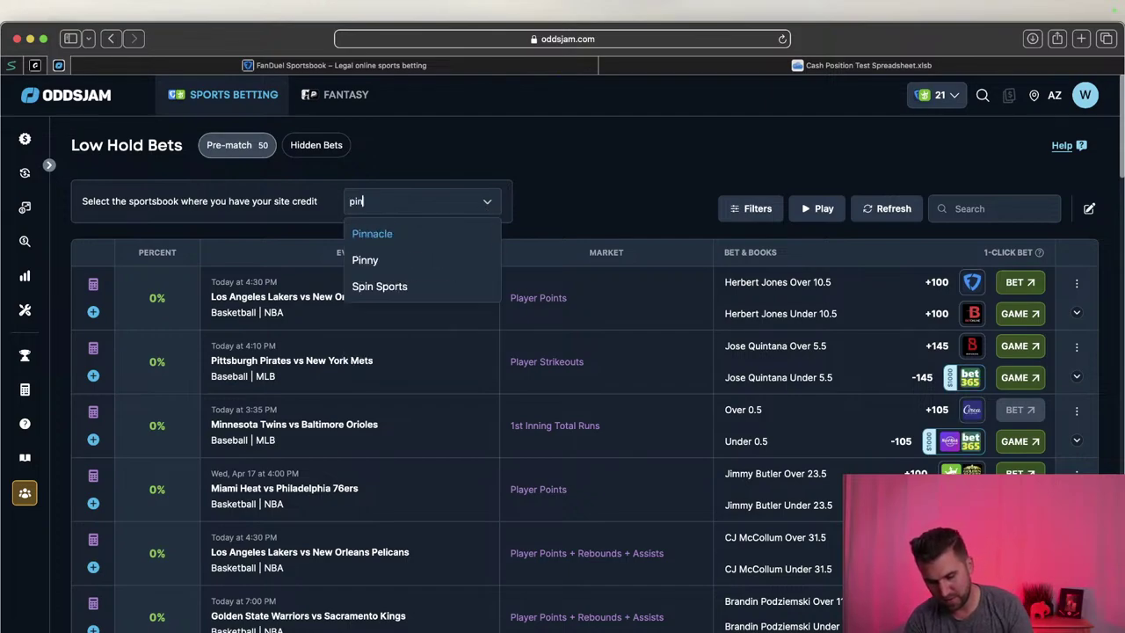
click(382, 233)
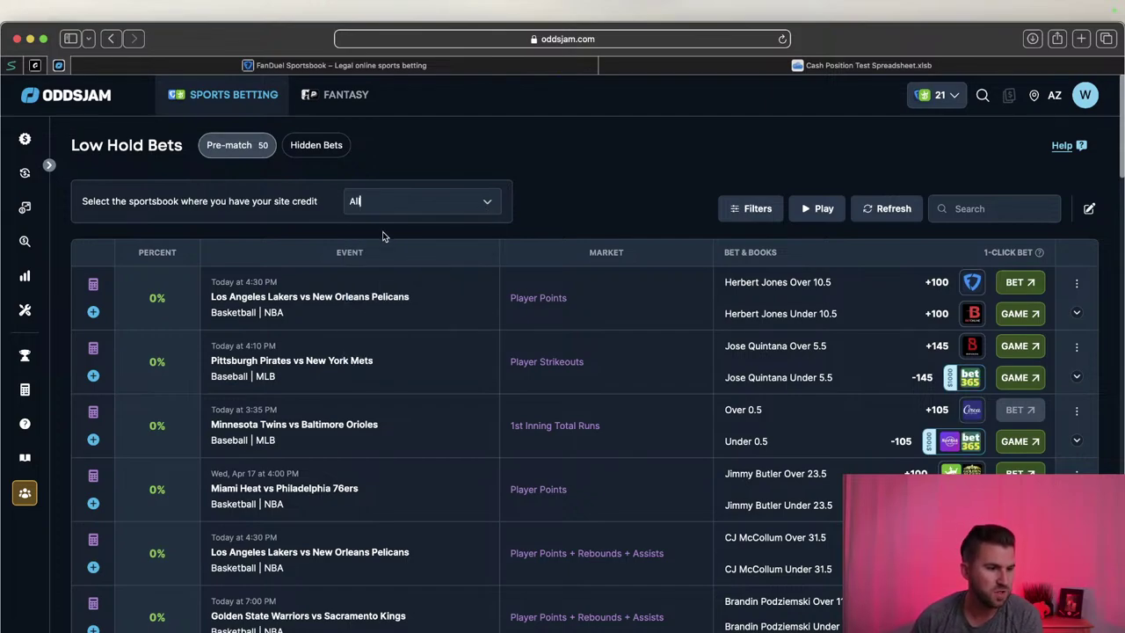
click(487, 204)
text(pinn)
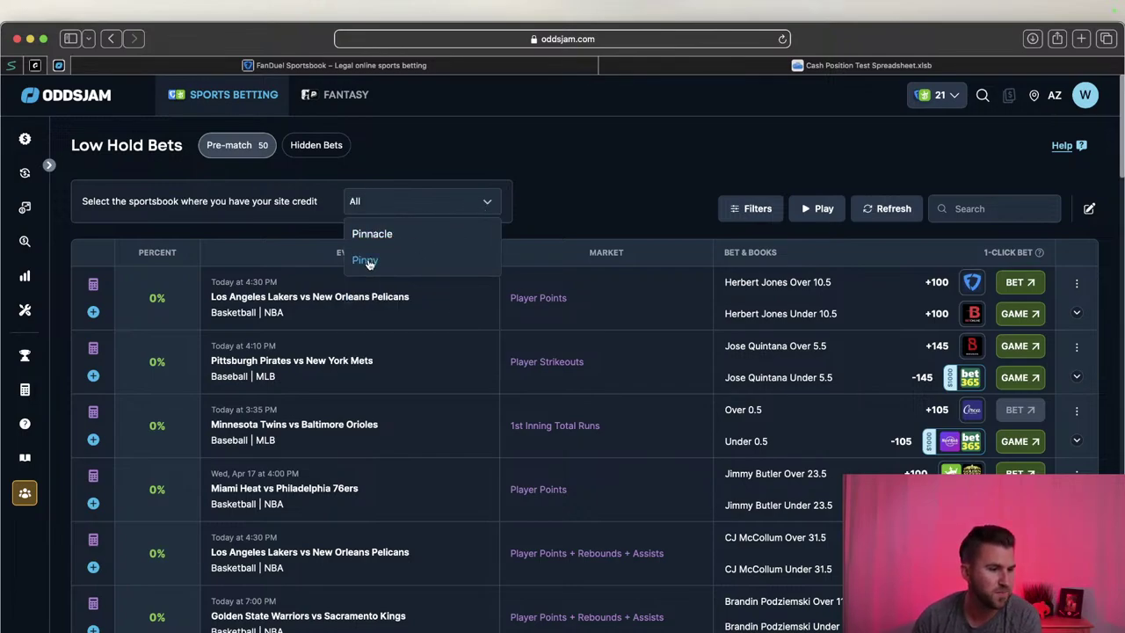
click(367, 260)
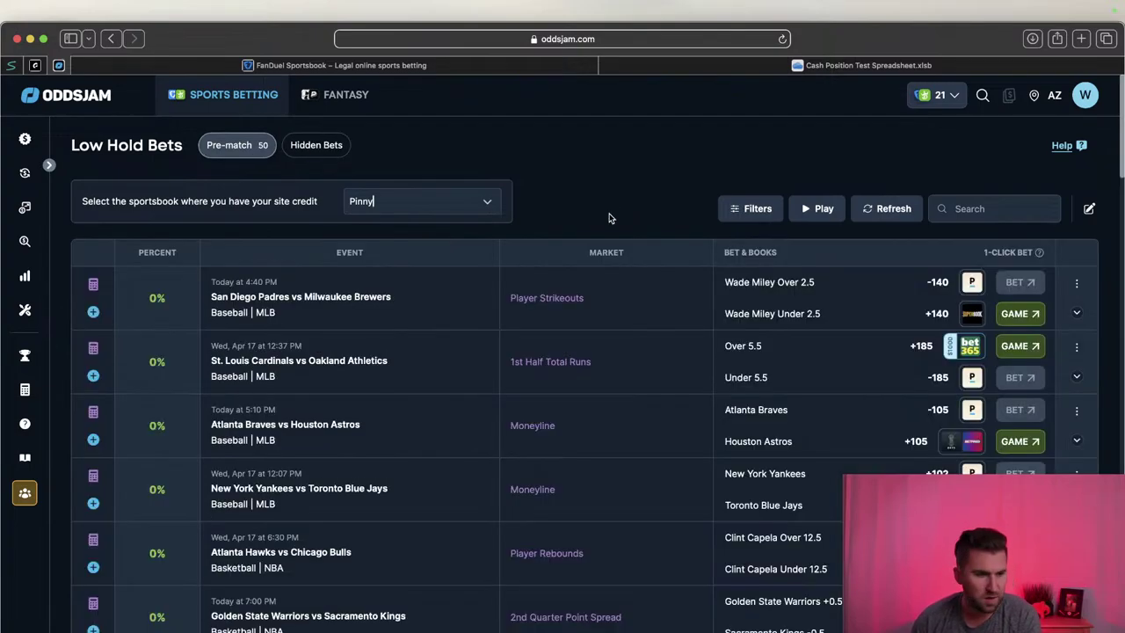
scroll(844, 381, down, 5)
- Expand the Pirates vs Mets Player Strikeouts row to compare Quintana's 5.5 odds, then switch to Fliff
scroll(844, 381, down, 7)
click(572, 156)
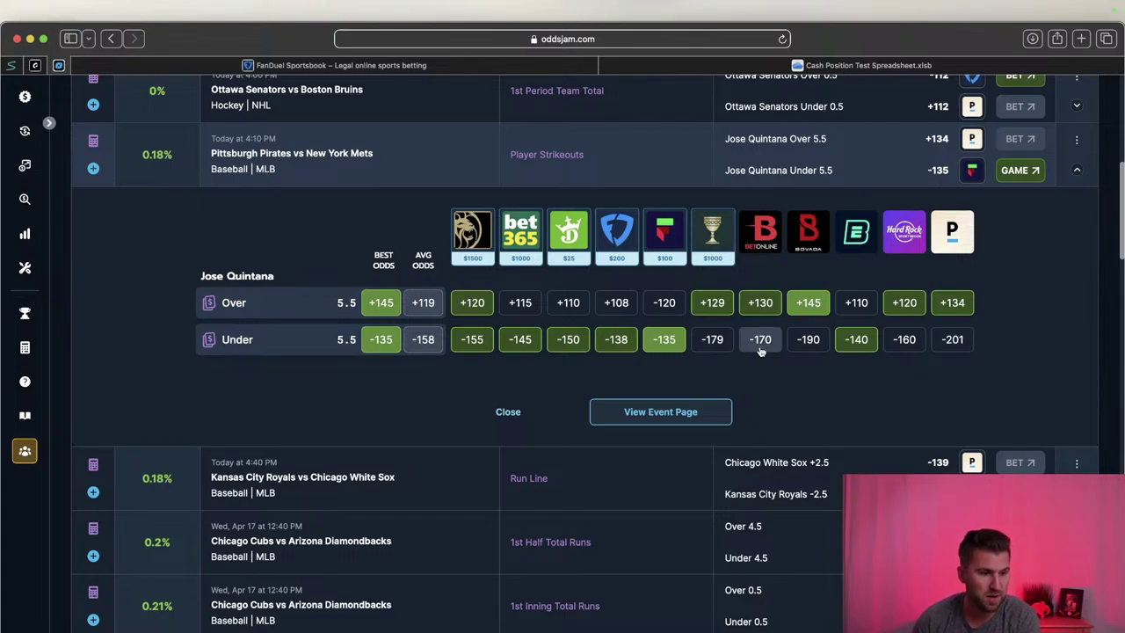
scroll(763, 352, down, 1)
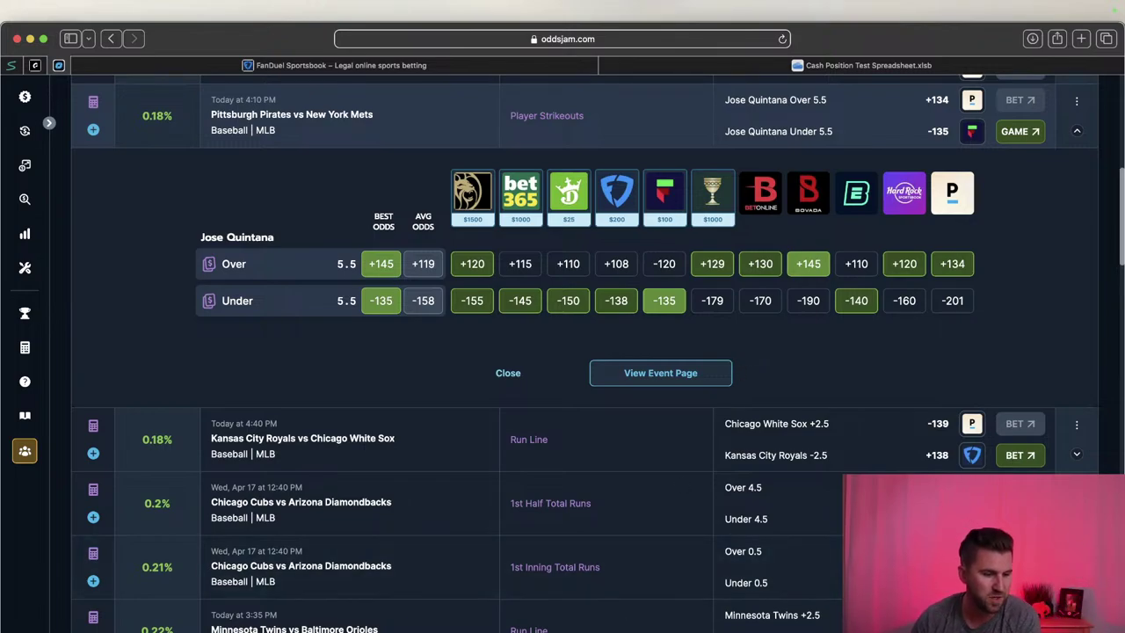
key(super+Tab)
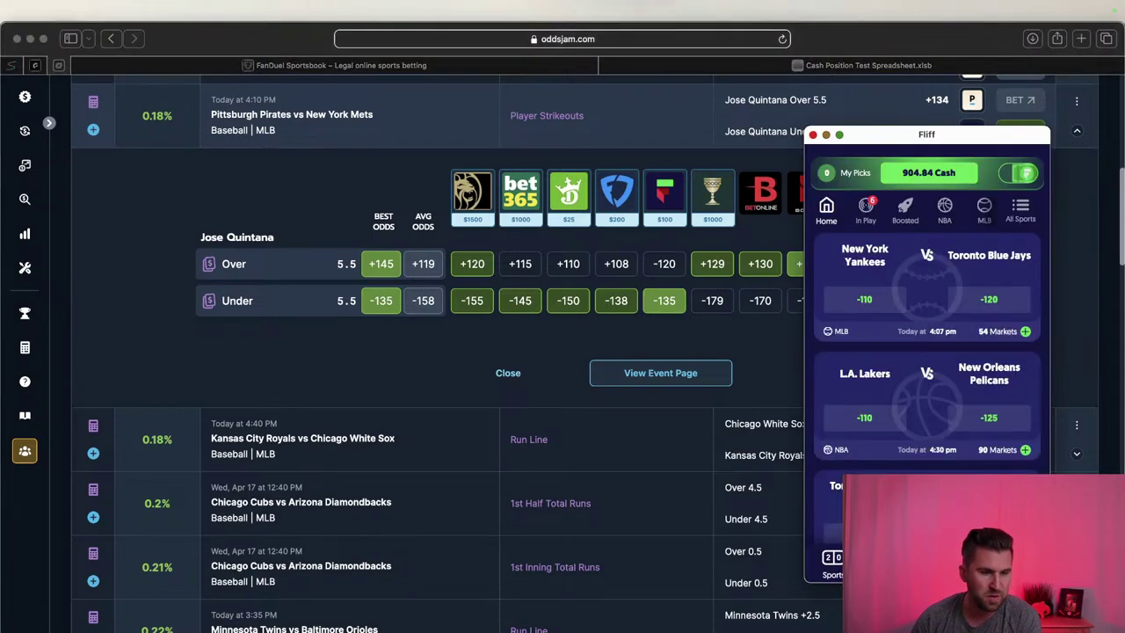
- In Fliff, open the MLB Pirates vs Mets game's Pitcher Strikeouts player props
click(983, 210)
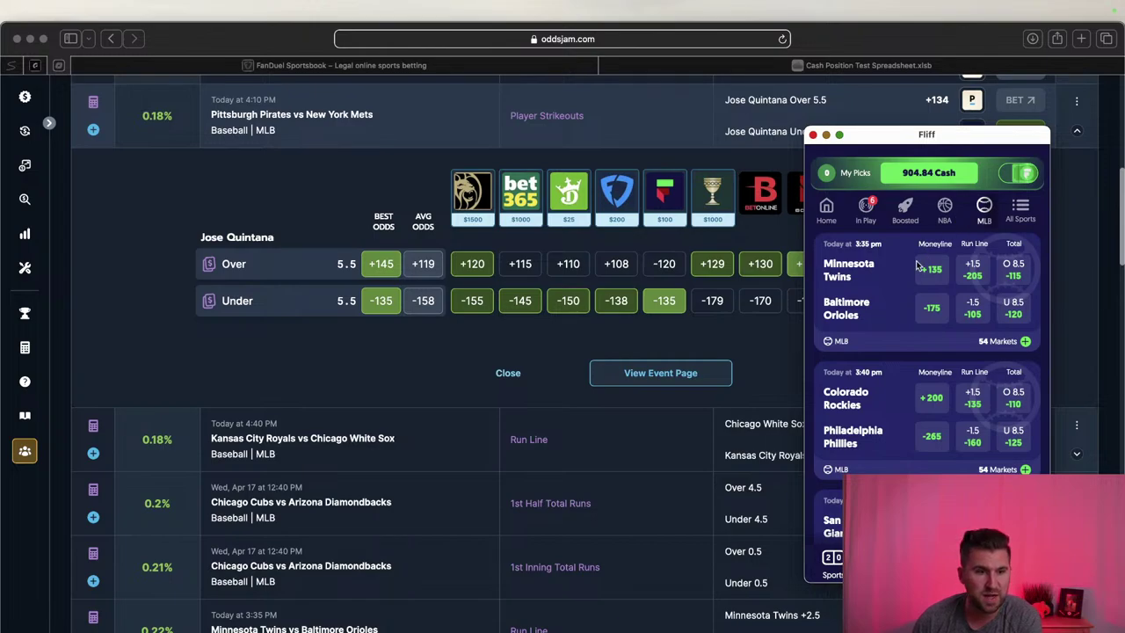
scroll(919, 269, down, 6)
scroll(916, 268, down, 10)
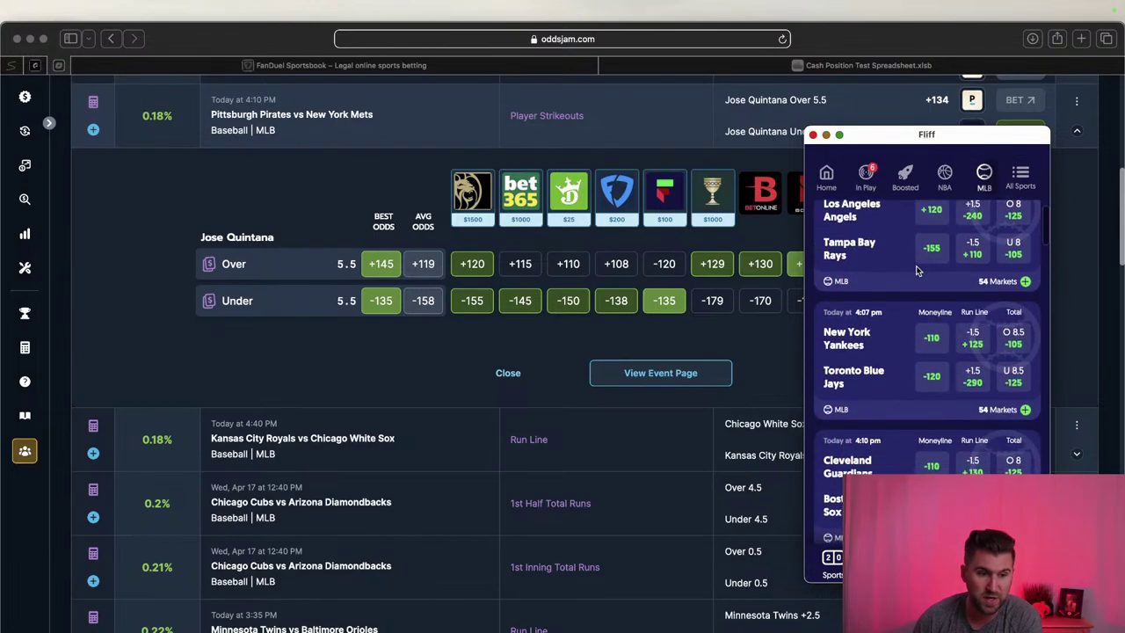
click(848, 318)
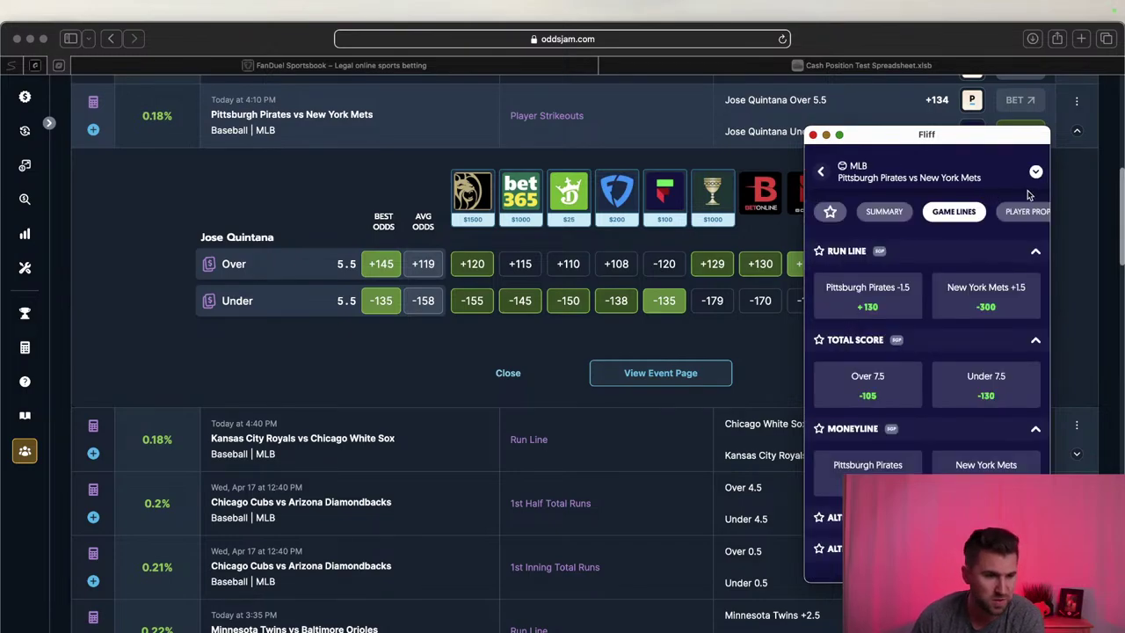
click(1021, 214)
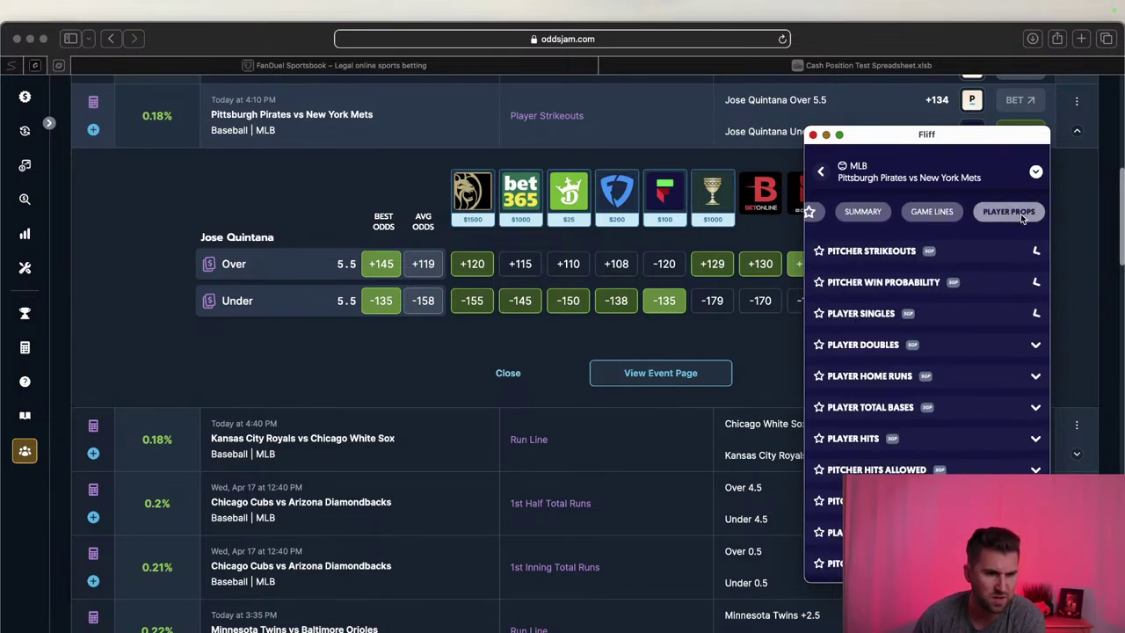
click(983, 257)
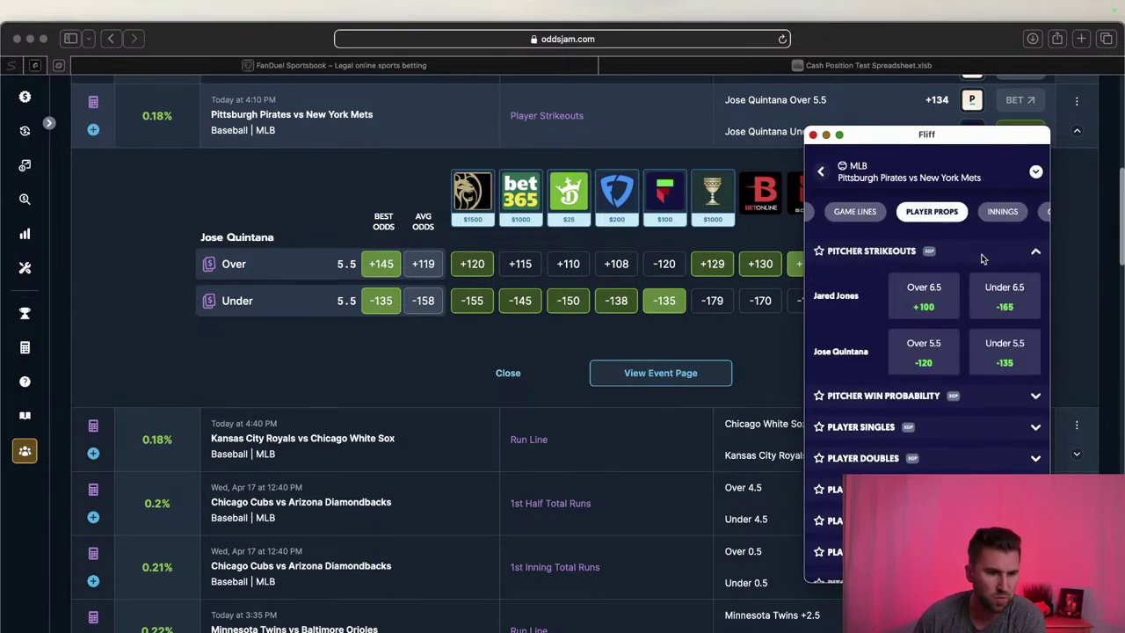
- Submit a 100 pick on Jose Quintana Under 5.5 at -135, then minimize Fliff
click(1013, 356)
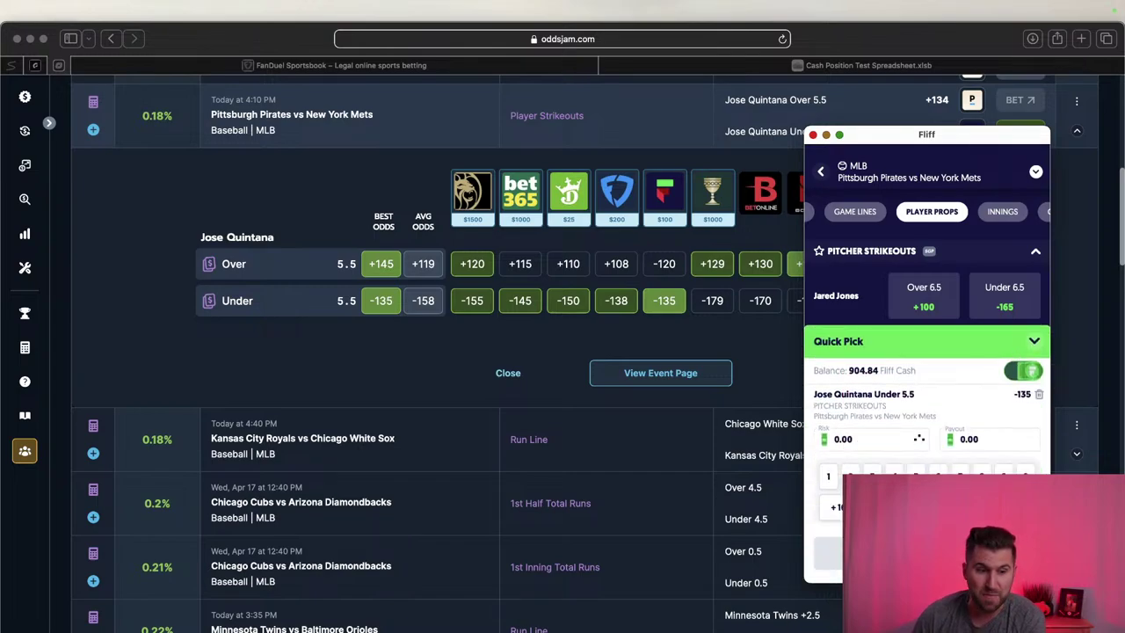
text(100)
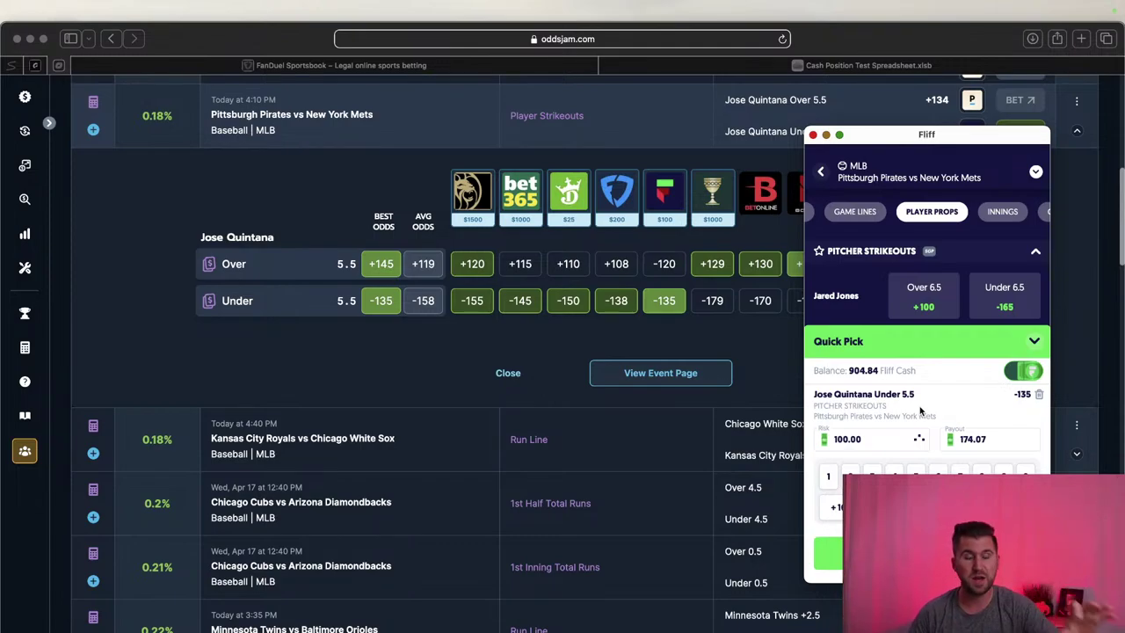
click(923, 552)
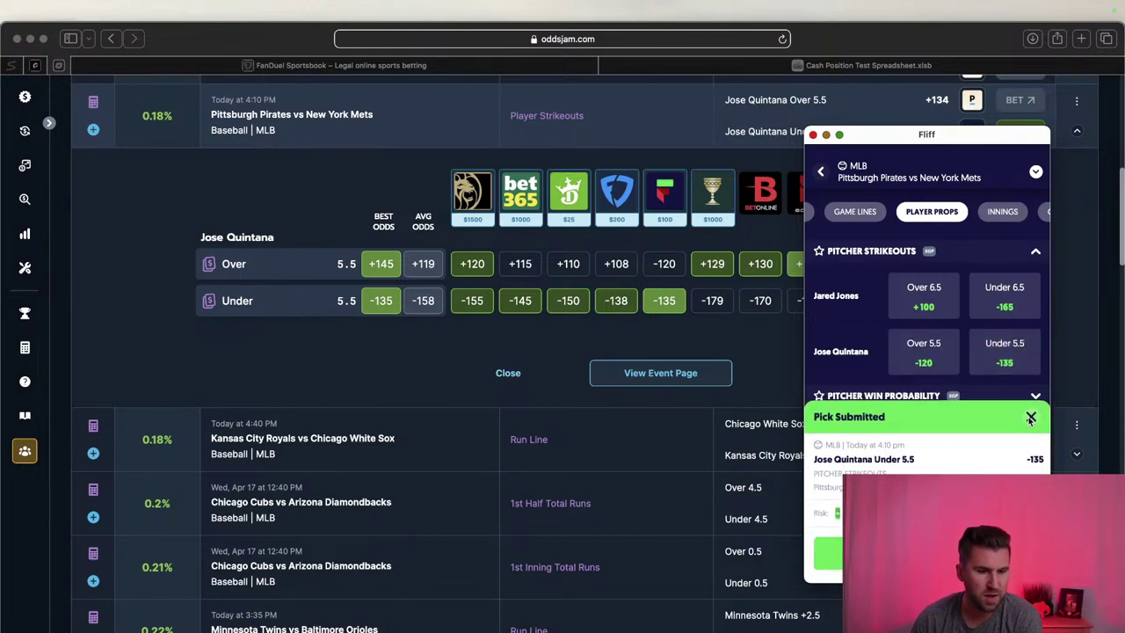
click(1031, 418)
click(826, 135)
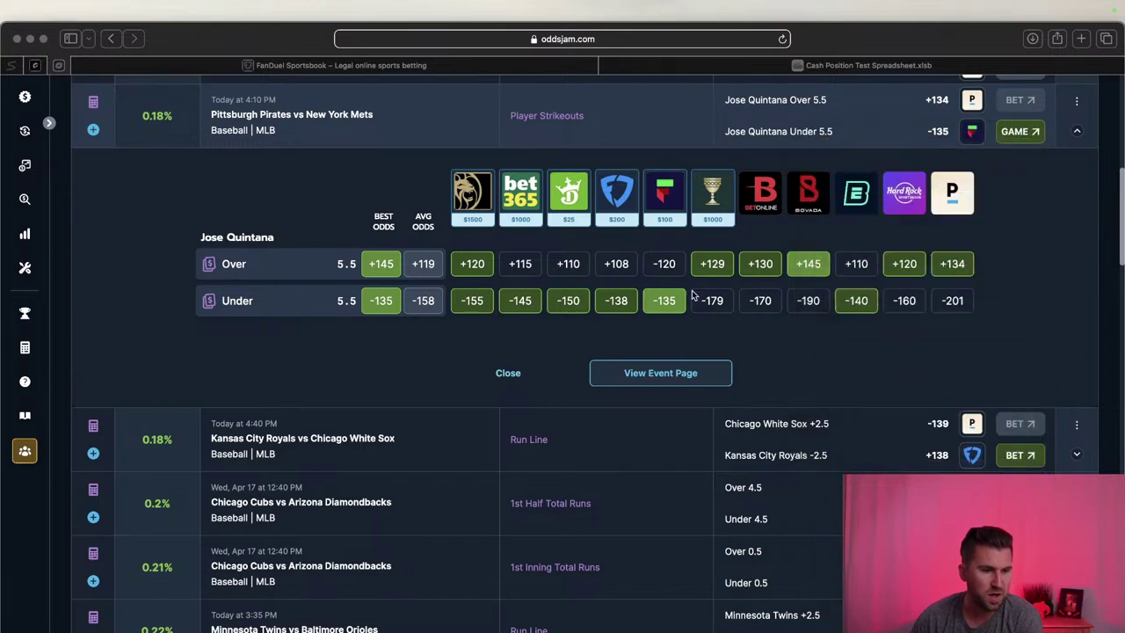
- Track Fliff's Quintana Under 5.5 at -135 with 100 staked, then close the odds panel
click(668, 303)
click(692, 528)
text(100)
click(716, 613)
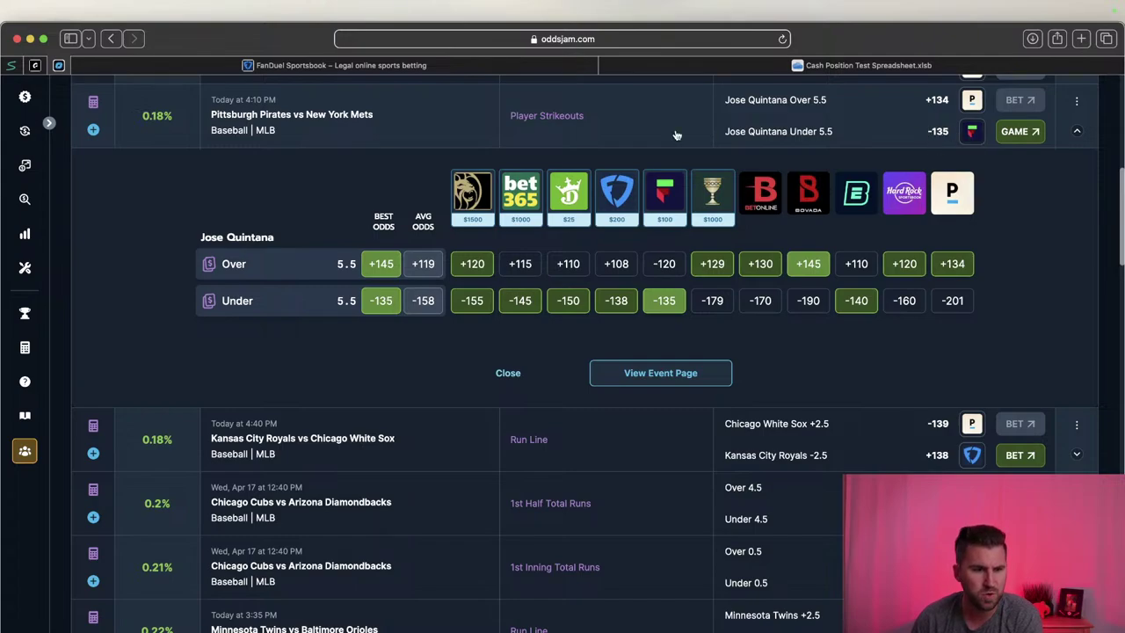
click(552, 124)
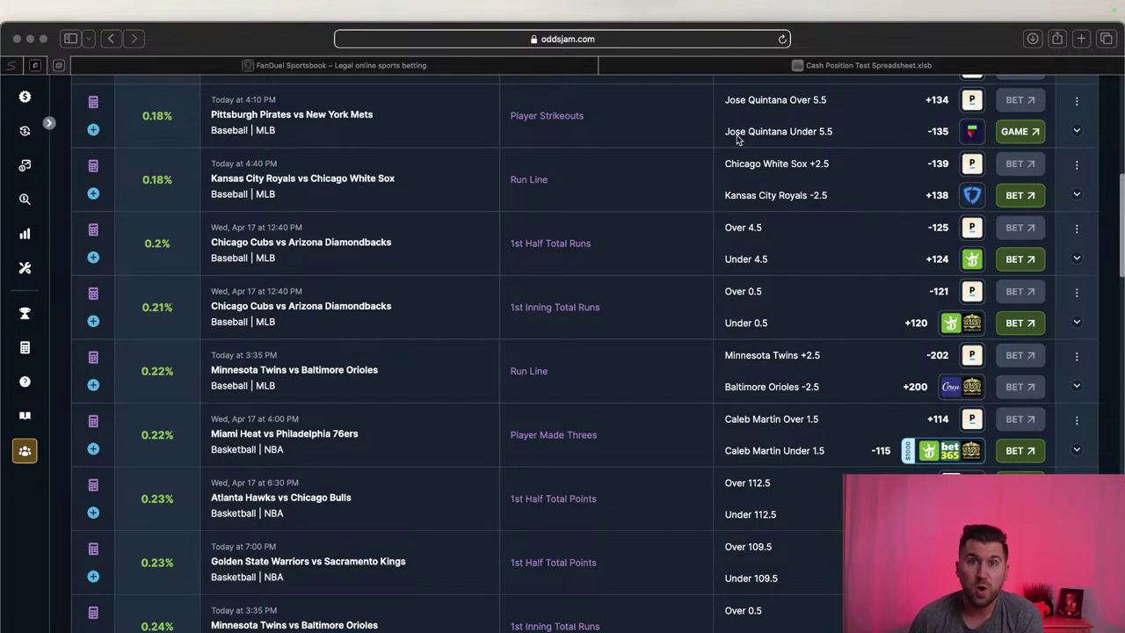
scroll(715, 194, up, 15)
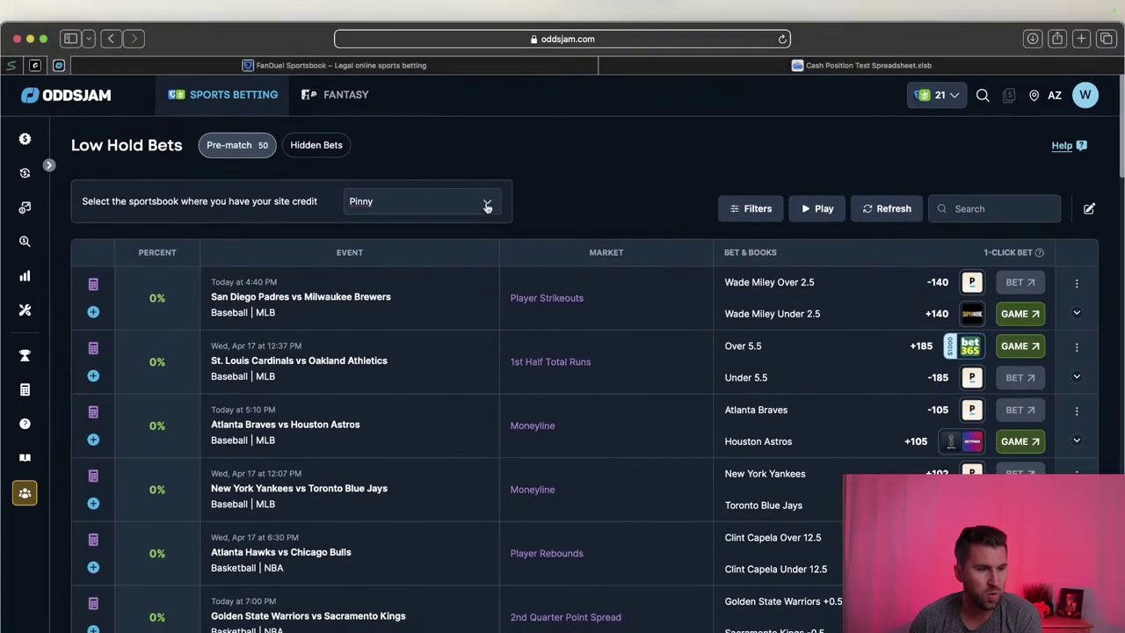
- Switch site credit to Fliff, then expand and collapse the Senators vs Bruins Player Goals odds
click(487, 205)
text(fliff)
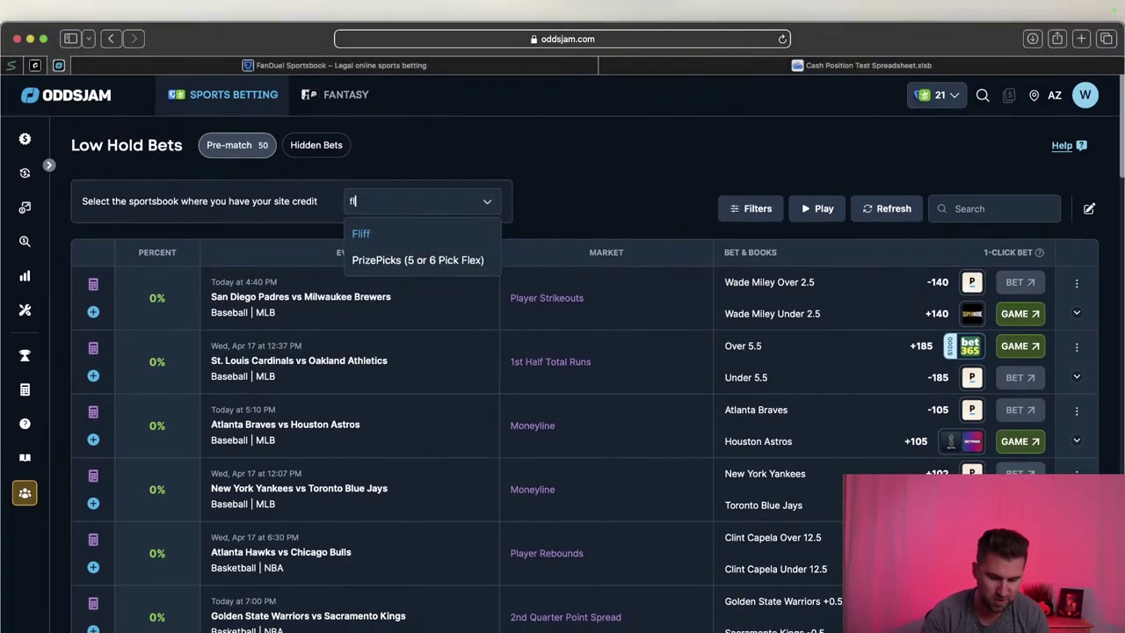
click(400, 236)
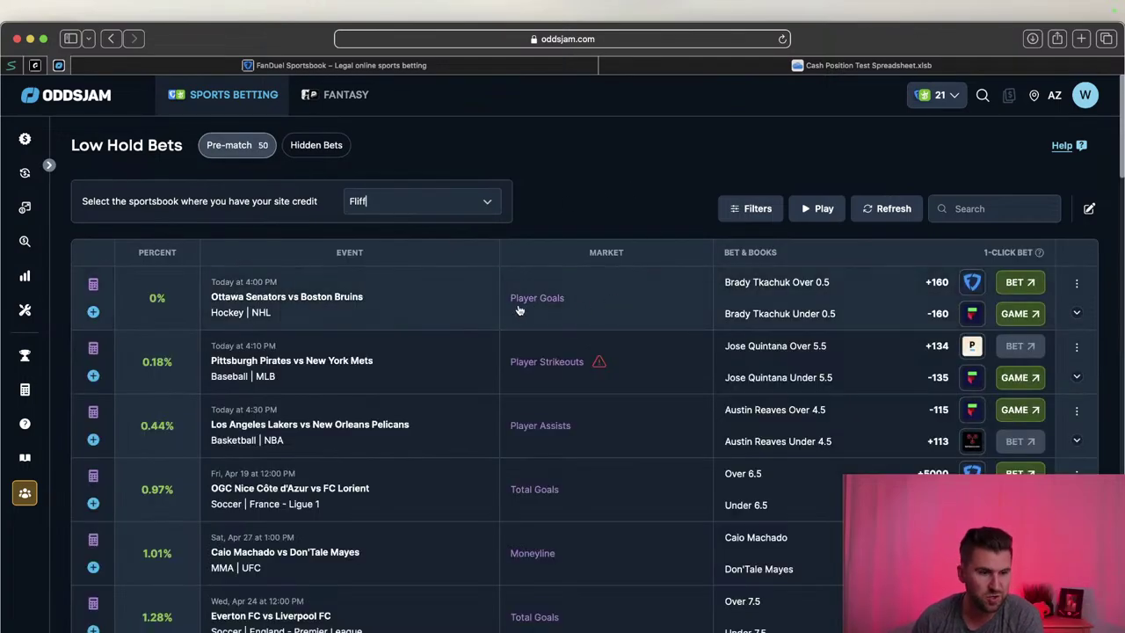
click(544, 309)
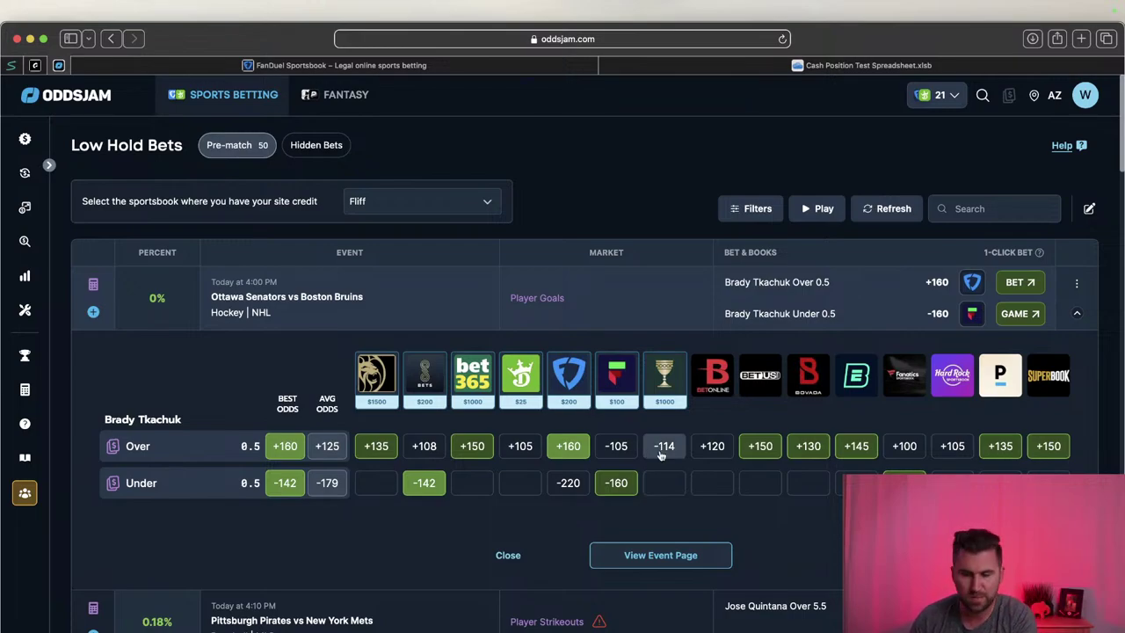
click(544, 315)
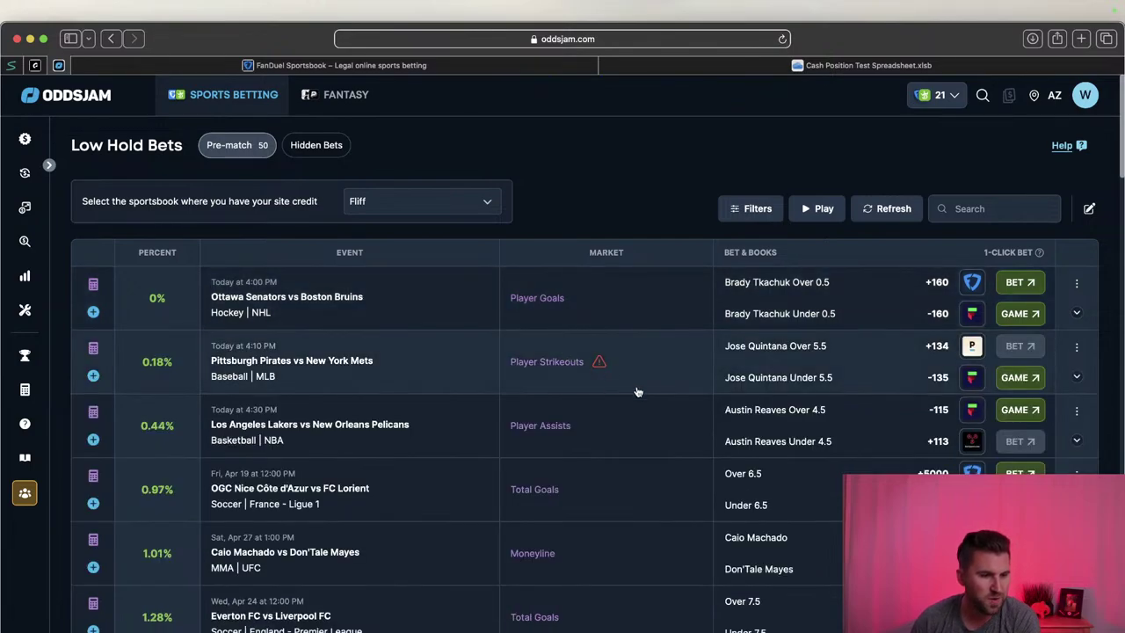
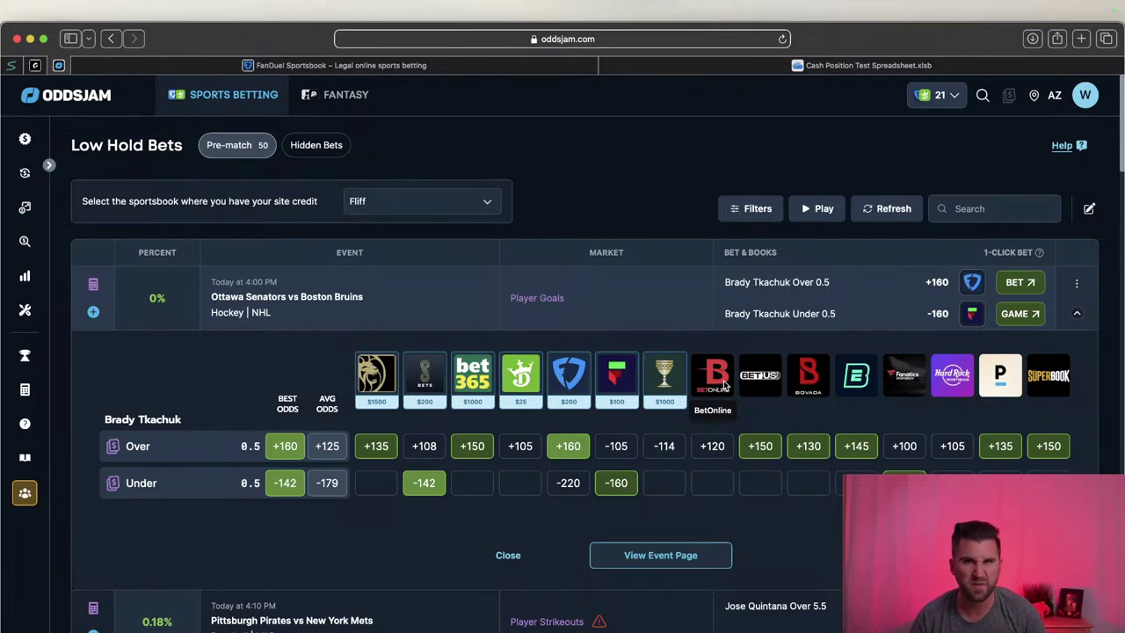
- Collapse the Brady Tkachuk odds row and switch to the Positive EV bets list
click(548, 302)
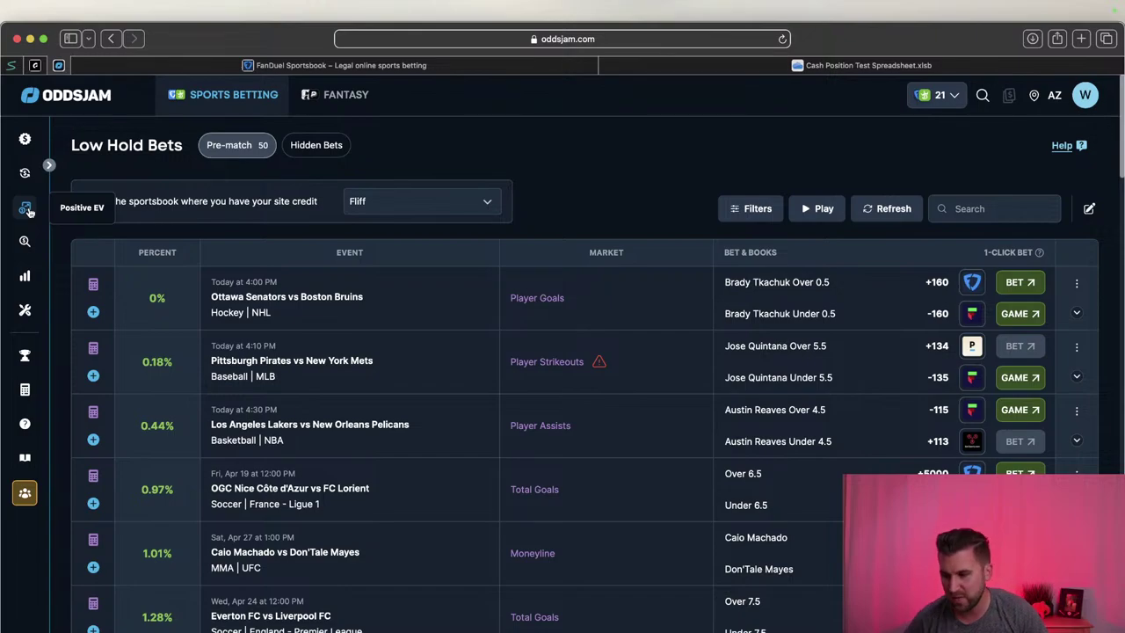
click(27, 210)
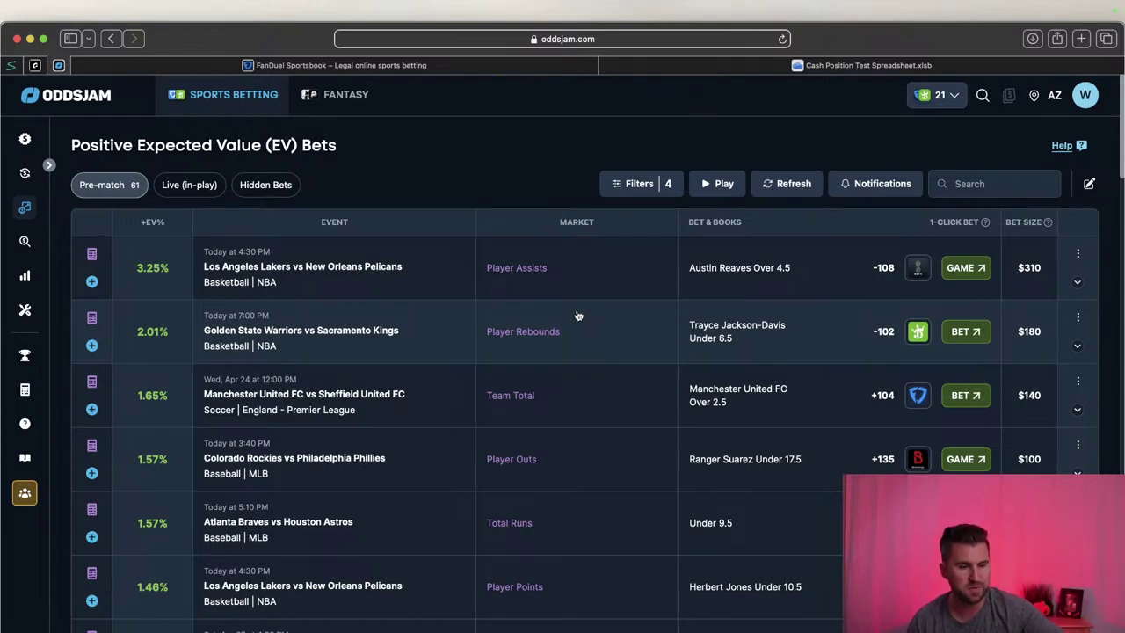
- Compare Trayce Jackson-Davis Under 6.5 rebound odds across sportsbooks in the Warriors vs Kings row, then go to the spreadsheet
click(536, 331)
scroll(536, 331, down, 2)
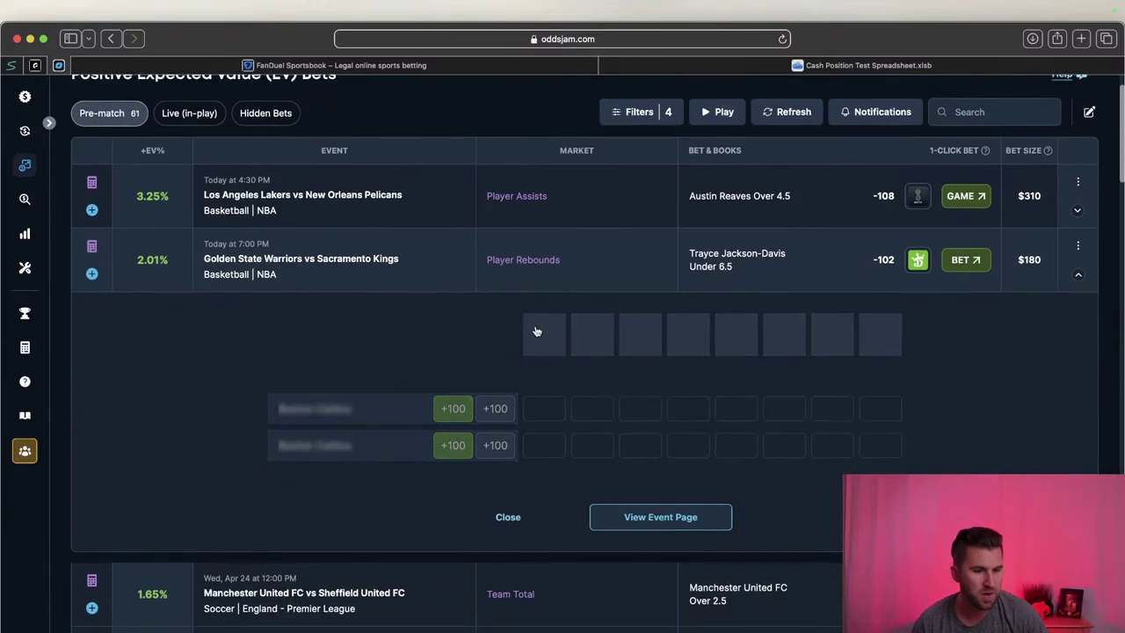
scroll(777, 452, down, 1)
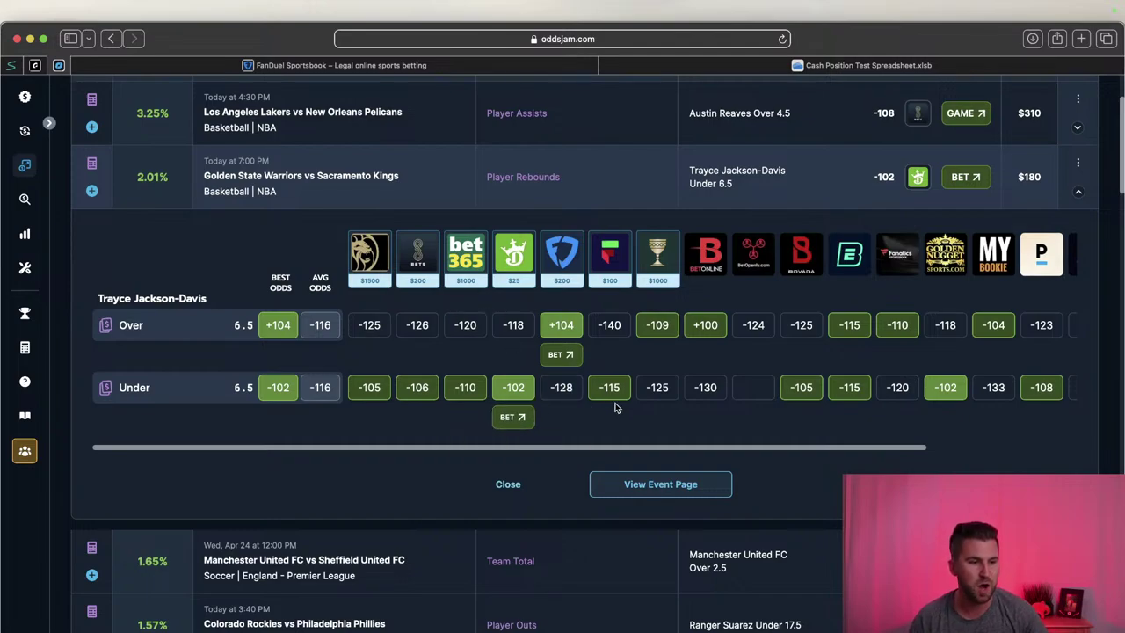
scroll(610, 384, right, 3)
scroll(615, 385, right, 2)
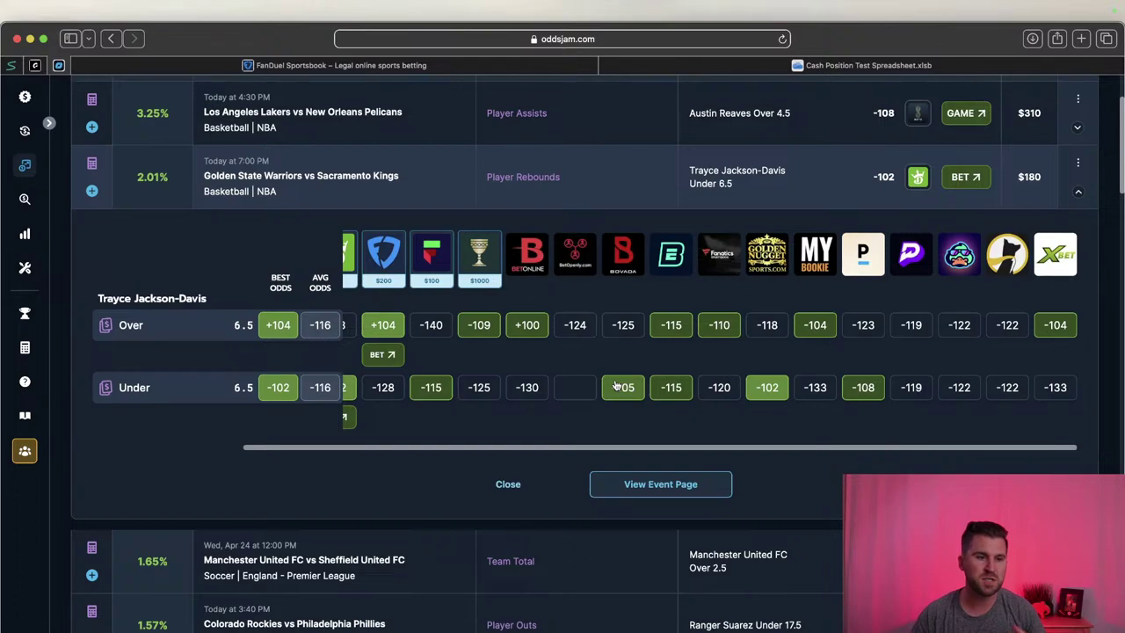
scroll(616, 385, left, 4)
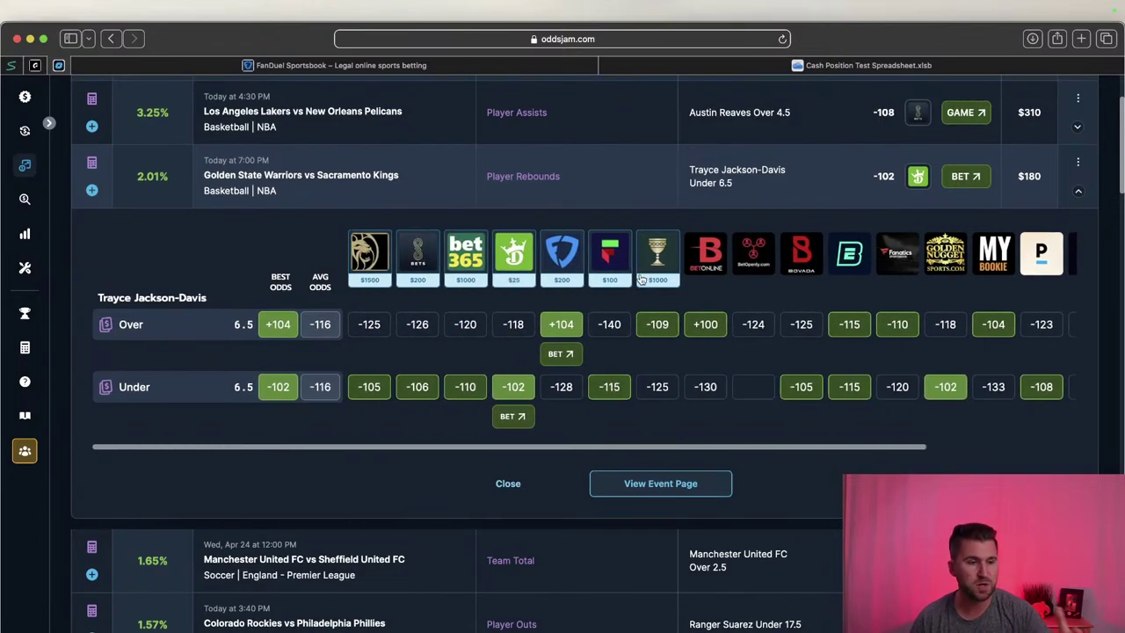
scroll(661, 254, down, 2)
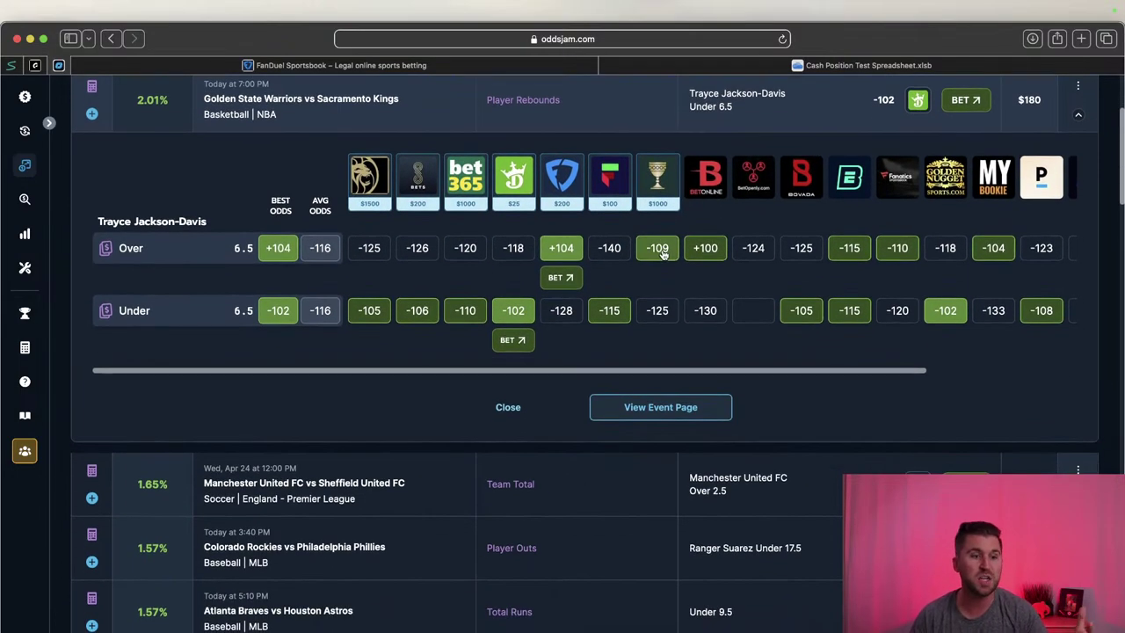
scroll(663, 254, up, 1)
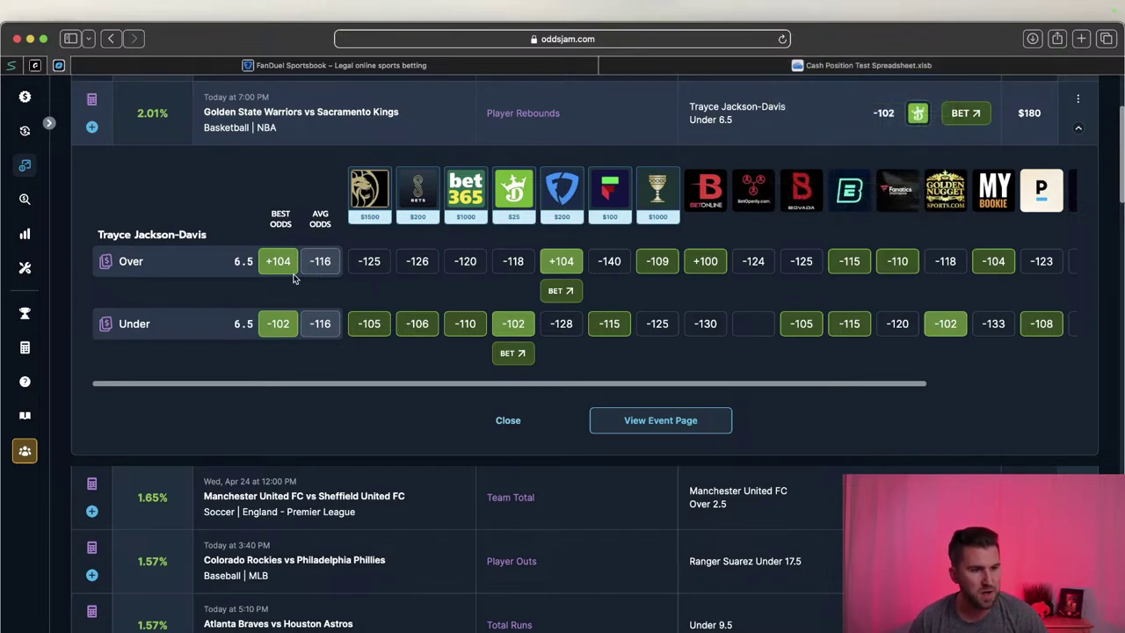
click(829, 67)
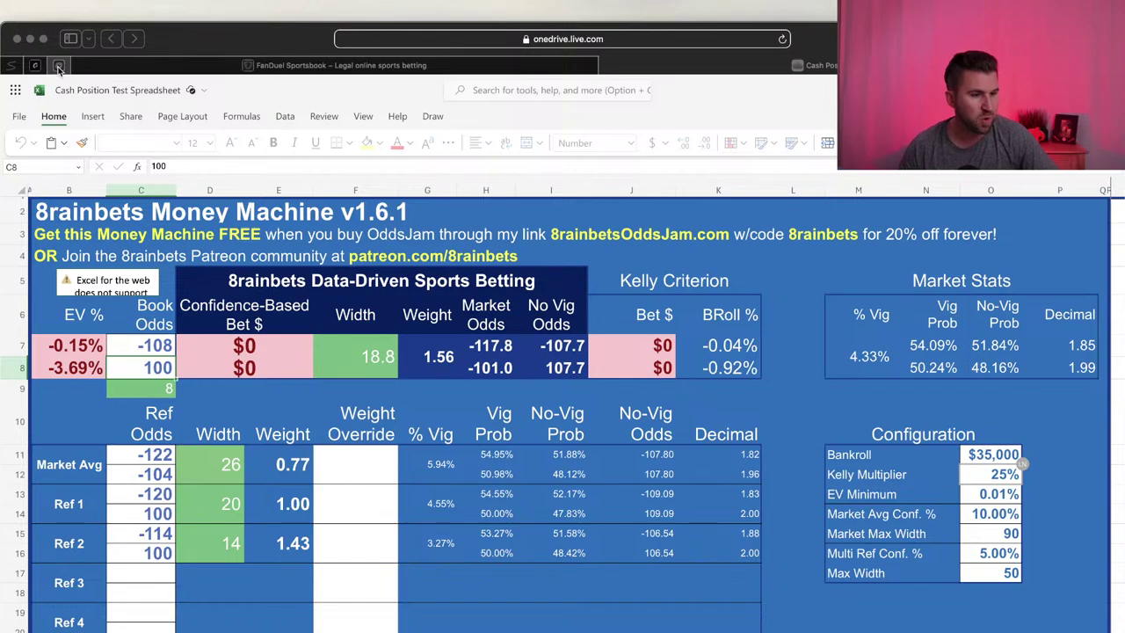
- Enter book odds 104 (Over) and -102 (Under) in the Money Machine
click(59, 66)
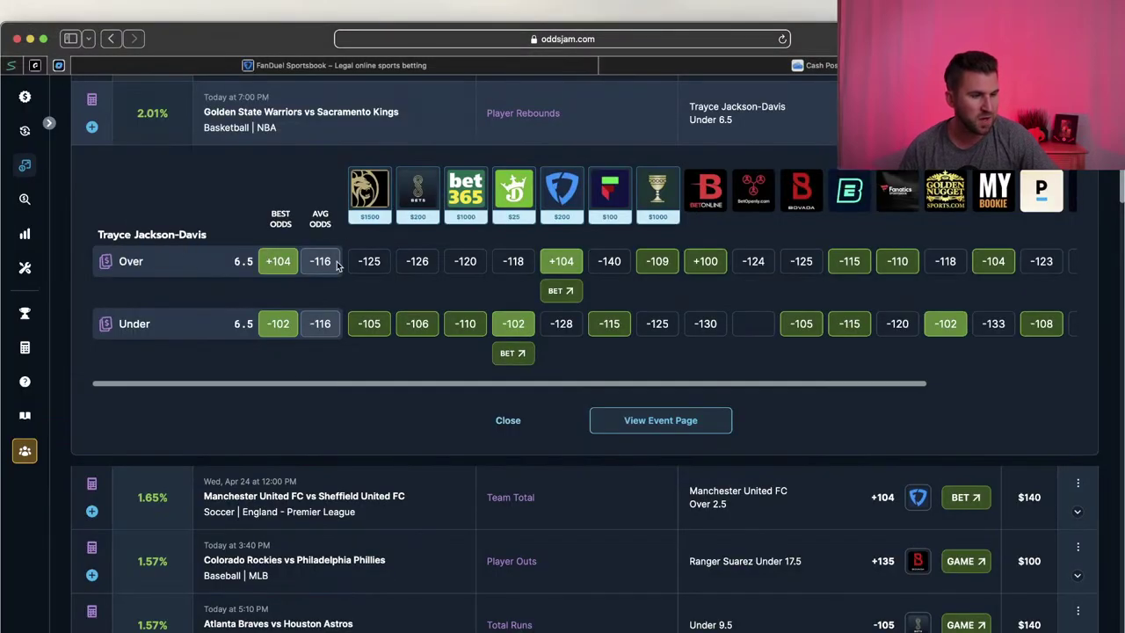
key(ctrl+shift+Tab)
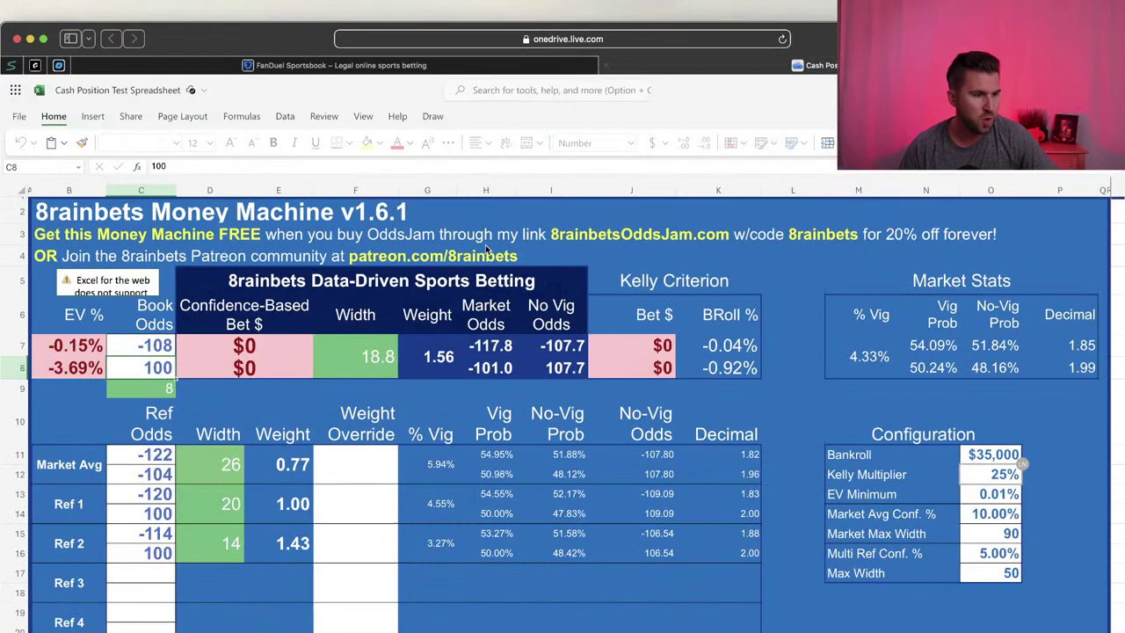
text(104)
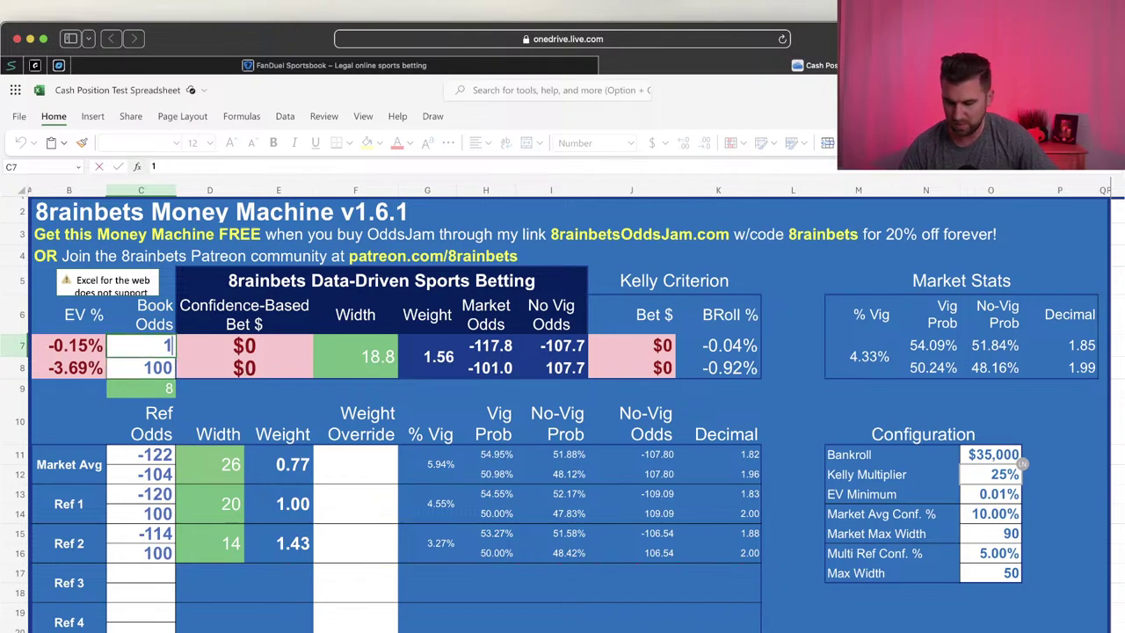
key(Return)
text(-102)
key(Return)
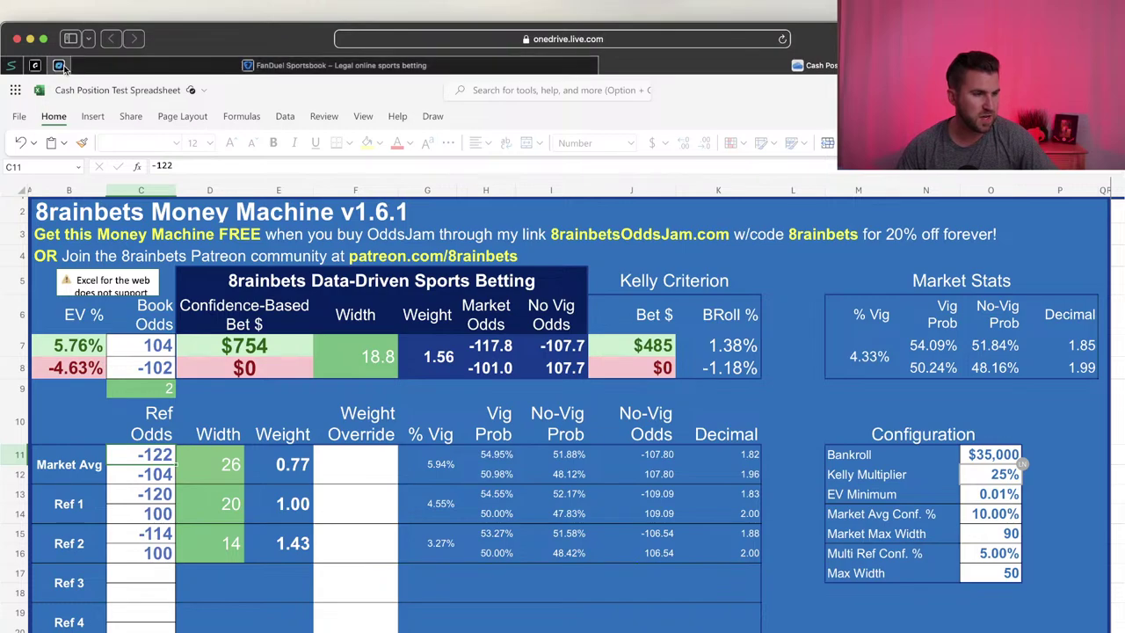
- Enter the market-average odds -116 / -116 from OddsJam
click(259, 70)
click(255, 67)
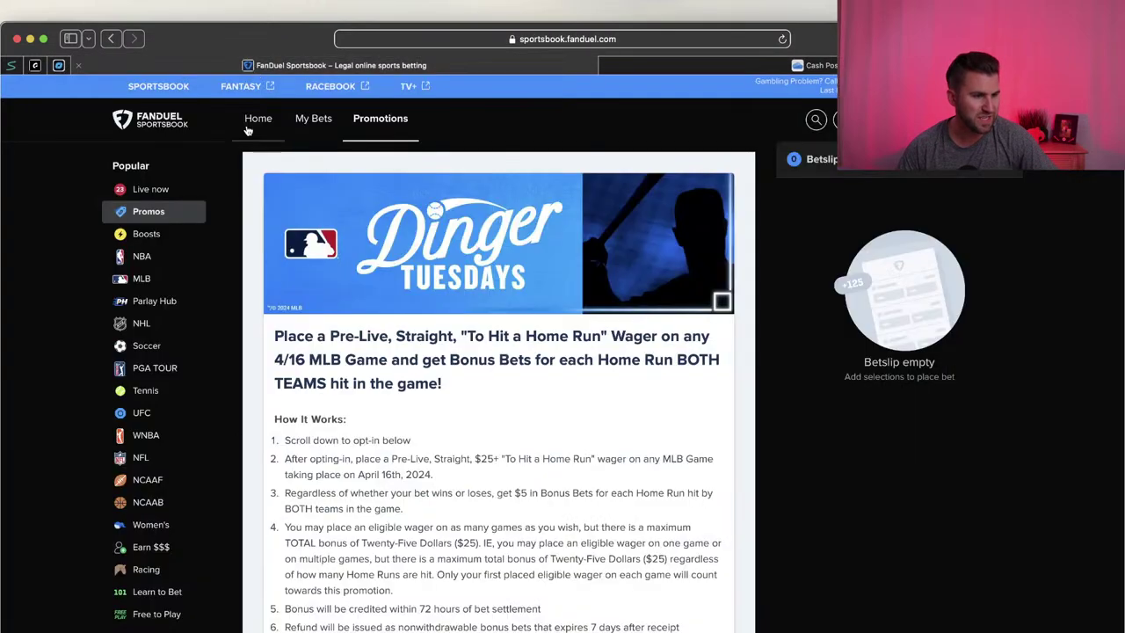
click(60, 67)
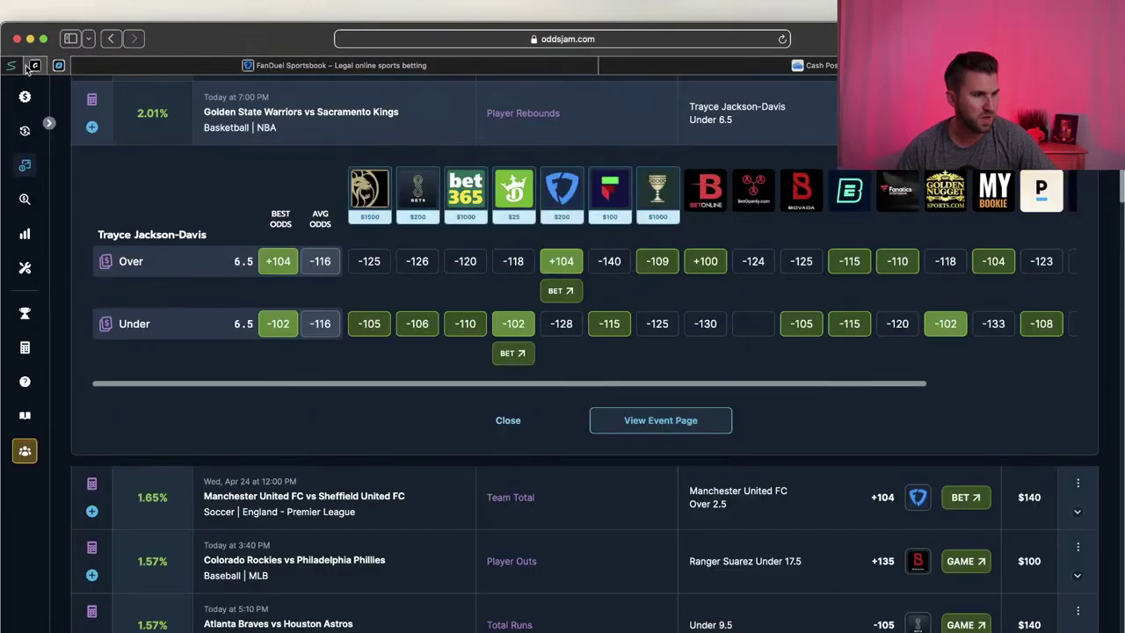
click(813, 65)
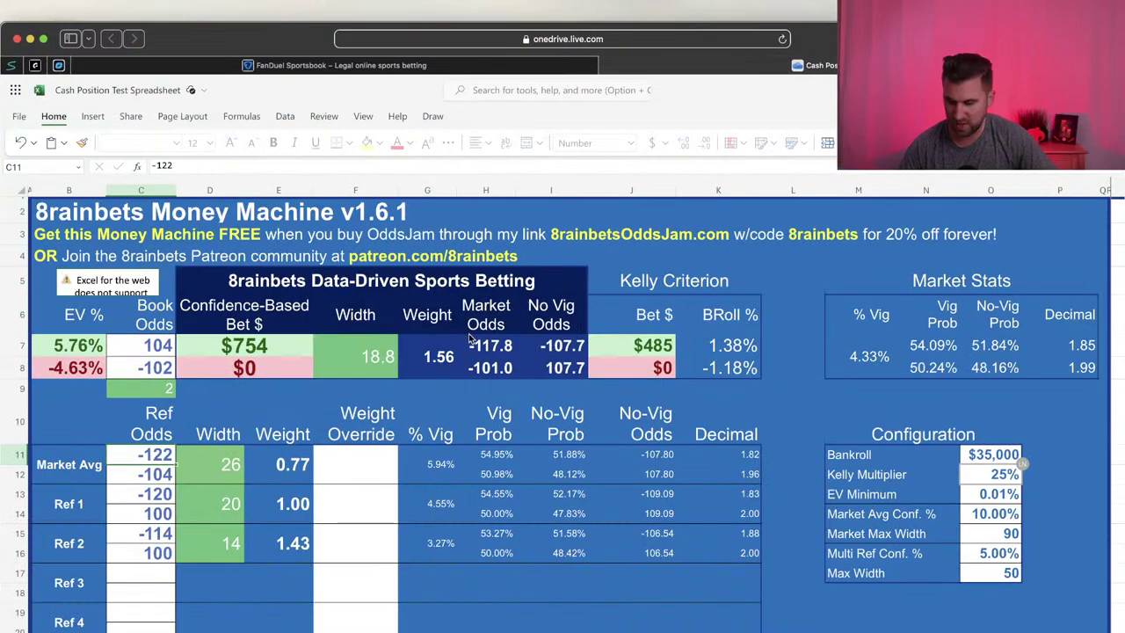
text(-116)
key(Return)
text(-116)
key(Return)
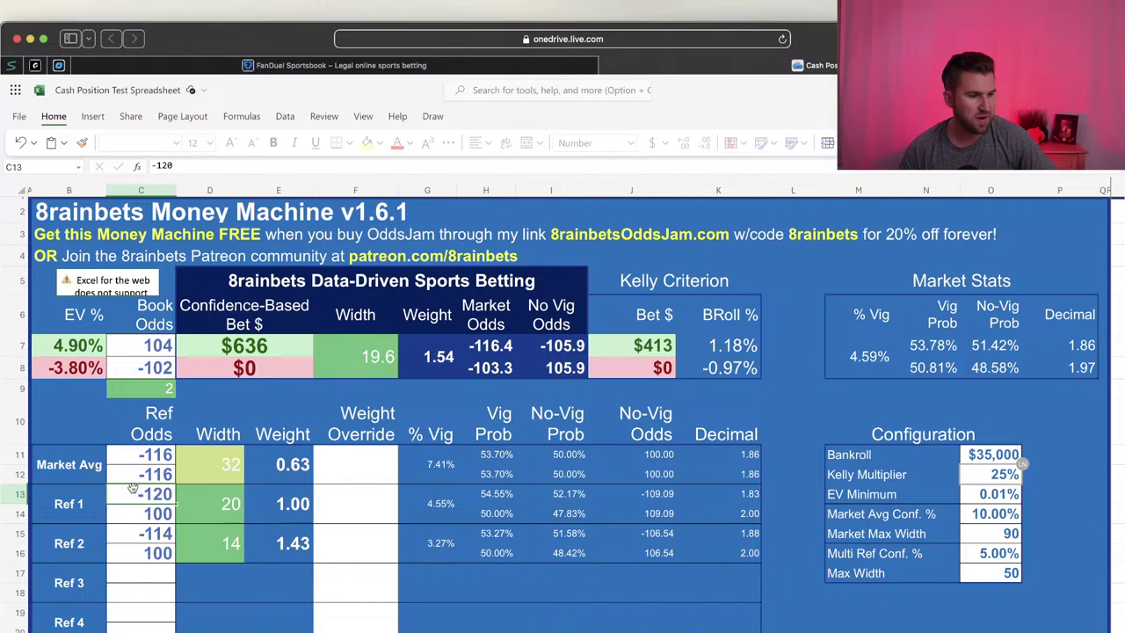
- Enter Ref 1 odds 100 / -130 after checking other sportsbooks in OddsJam
click(60, 69)
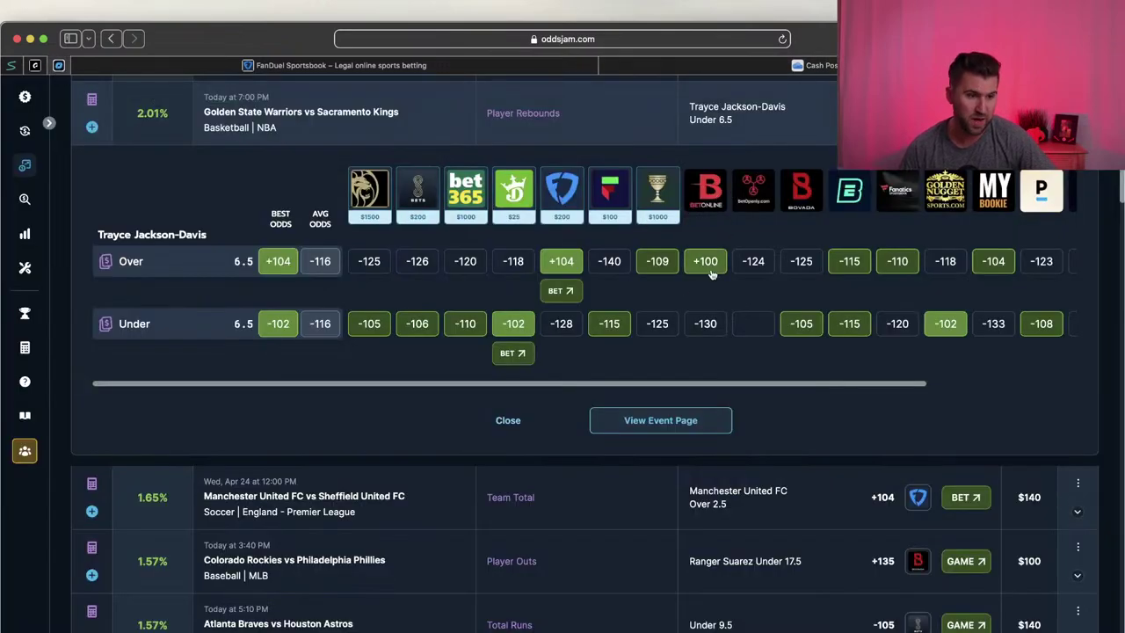
scroll(985, 263, right, 5)
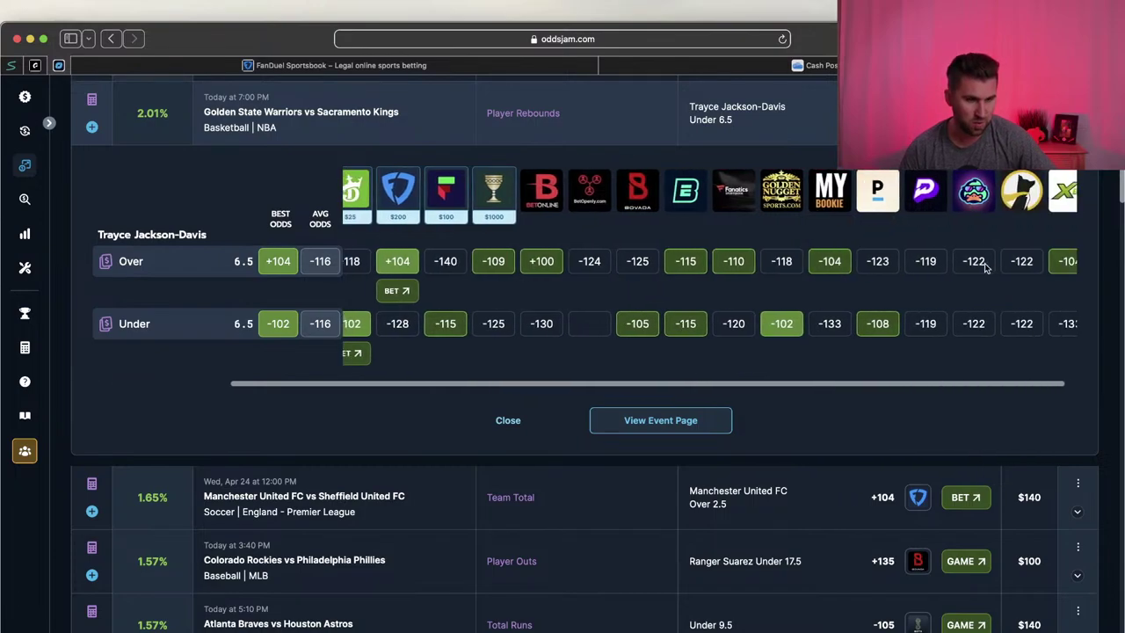
scroll(982, 264, left, 5)
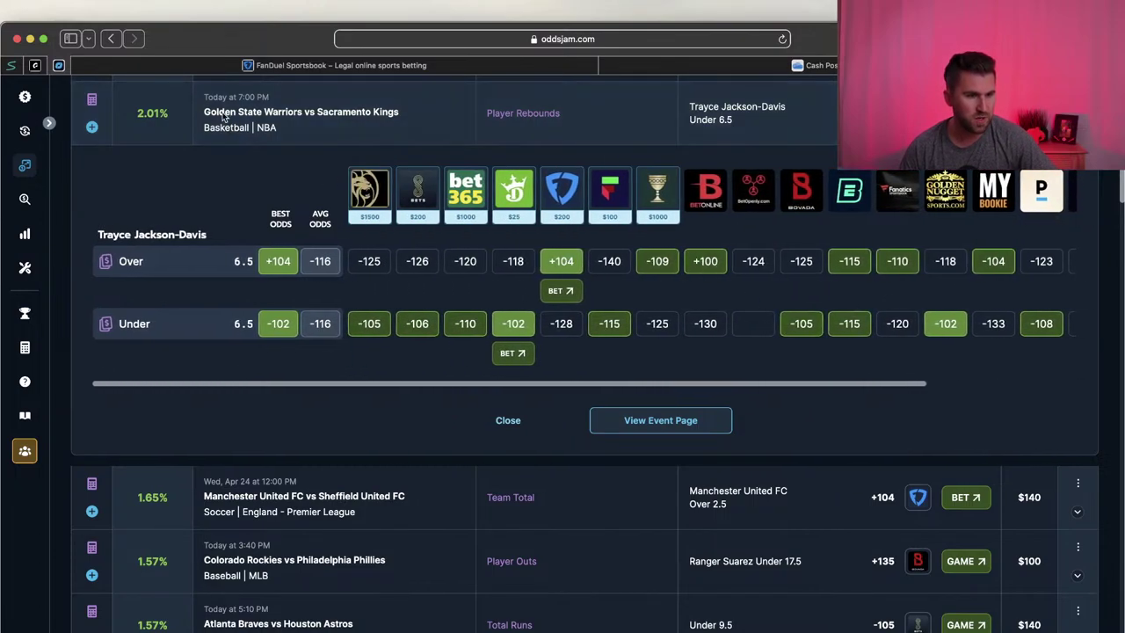
click(58, 66)
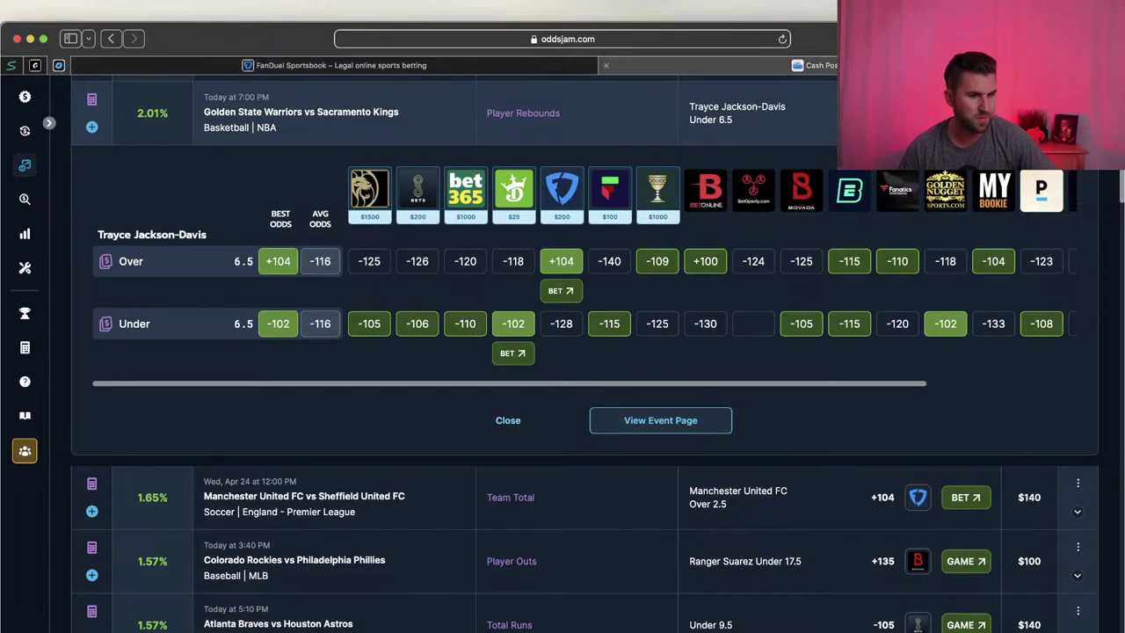
text(100)
key(Return)
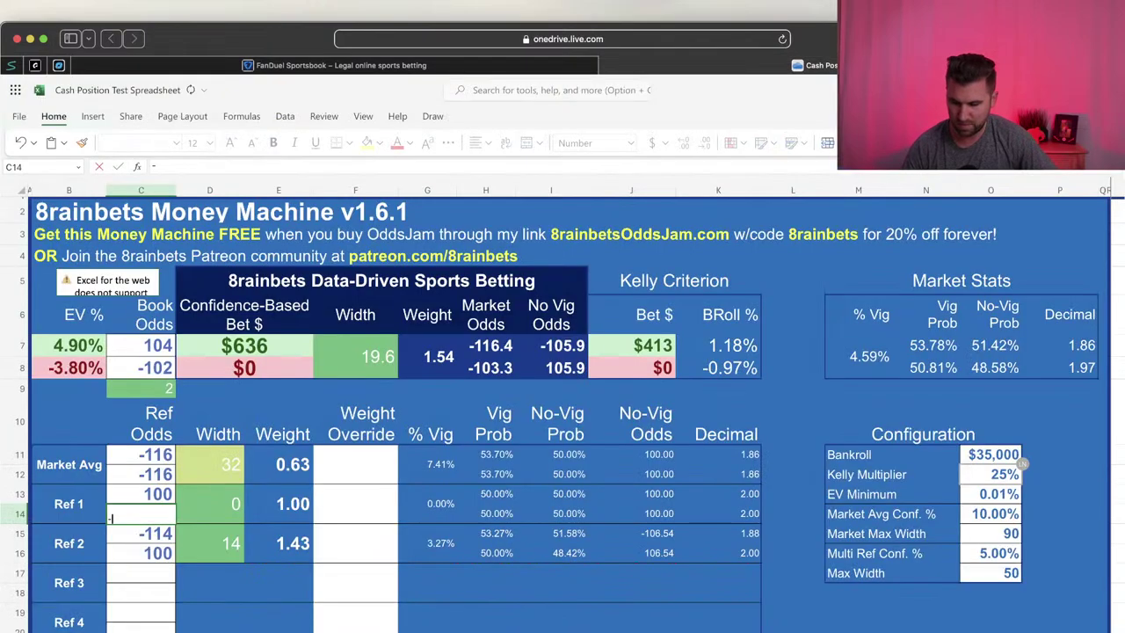
text(-130)
key(Return)
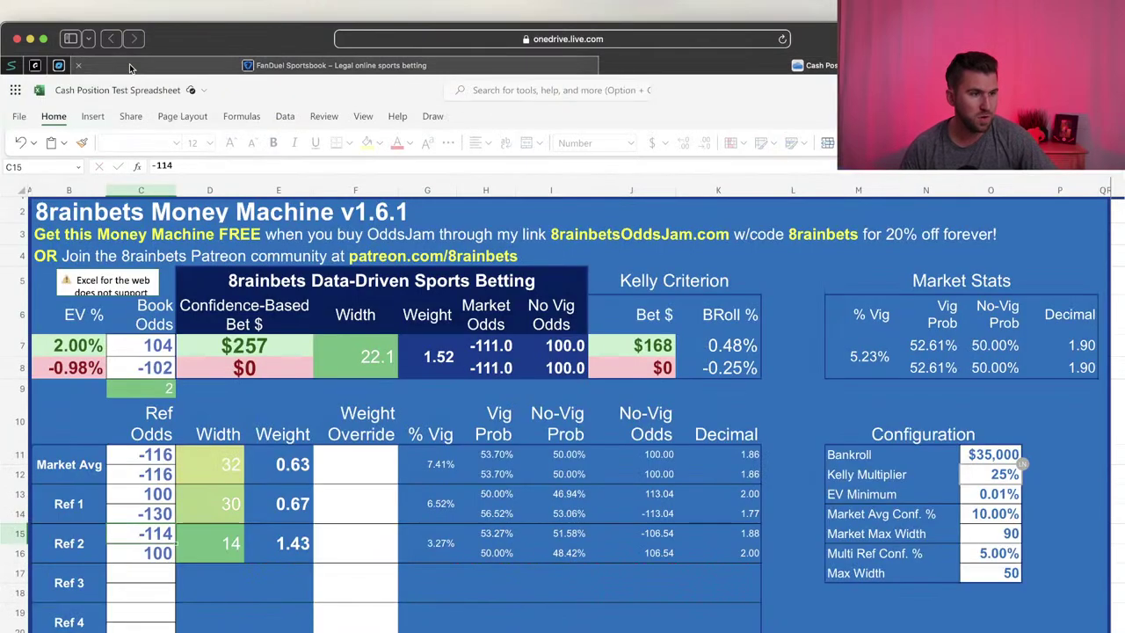
- Enter Ref 2 odds -123 / -108, then go back to OddsJam
click(58, 67)
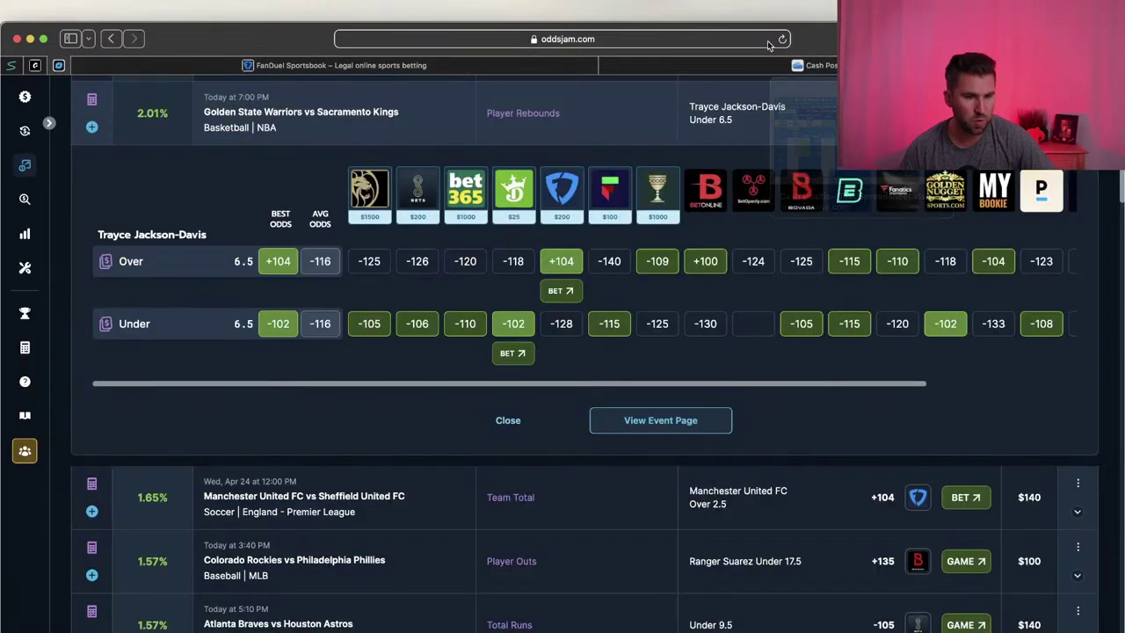
click(810, 66)
text(-)
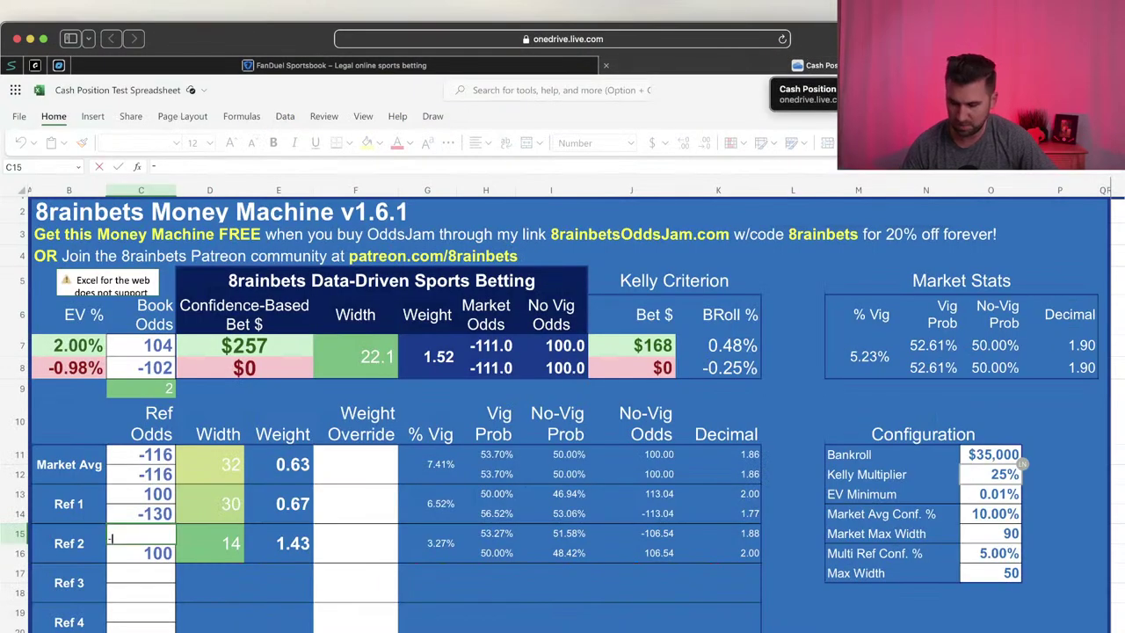
text(123)
key(Return)
text(-108)
key(Return)
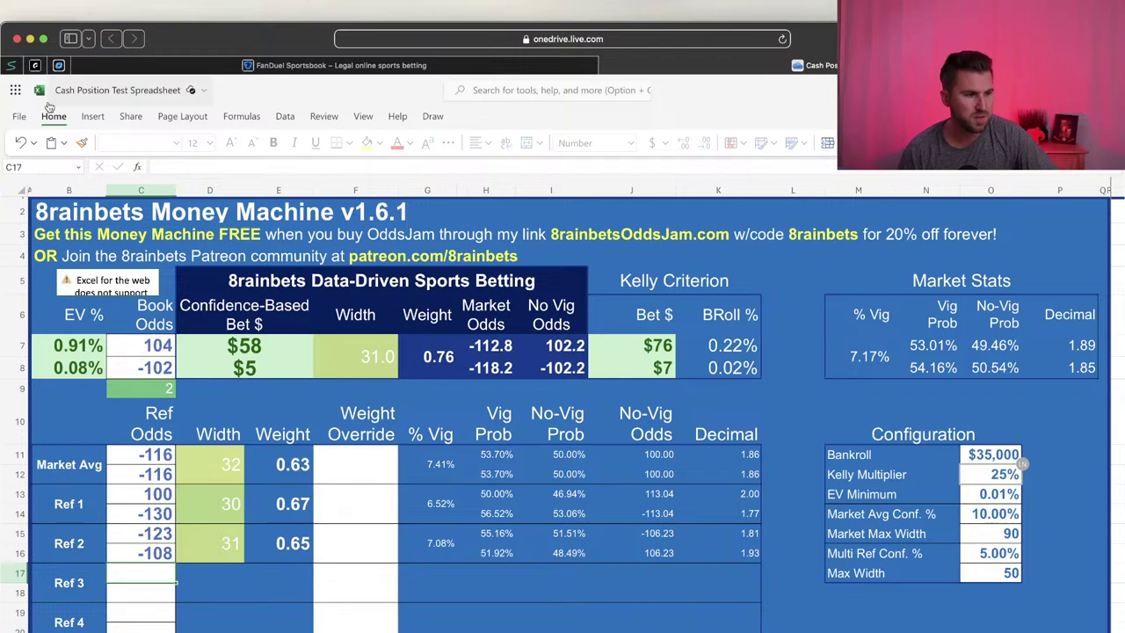
click(59, 65)
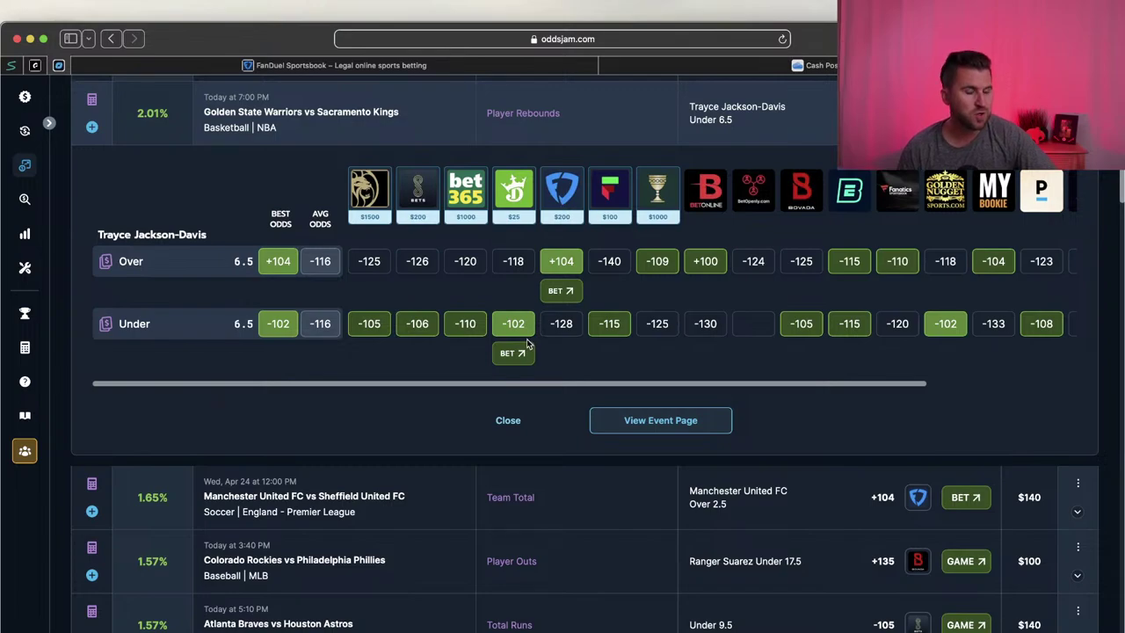
- Check the Kelly calculator, then convert 51.51% probability to -106.23 American odds in the Odds Converter
click(92, 103)
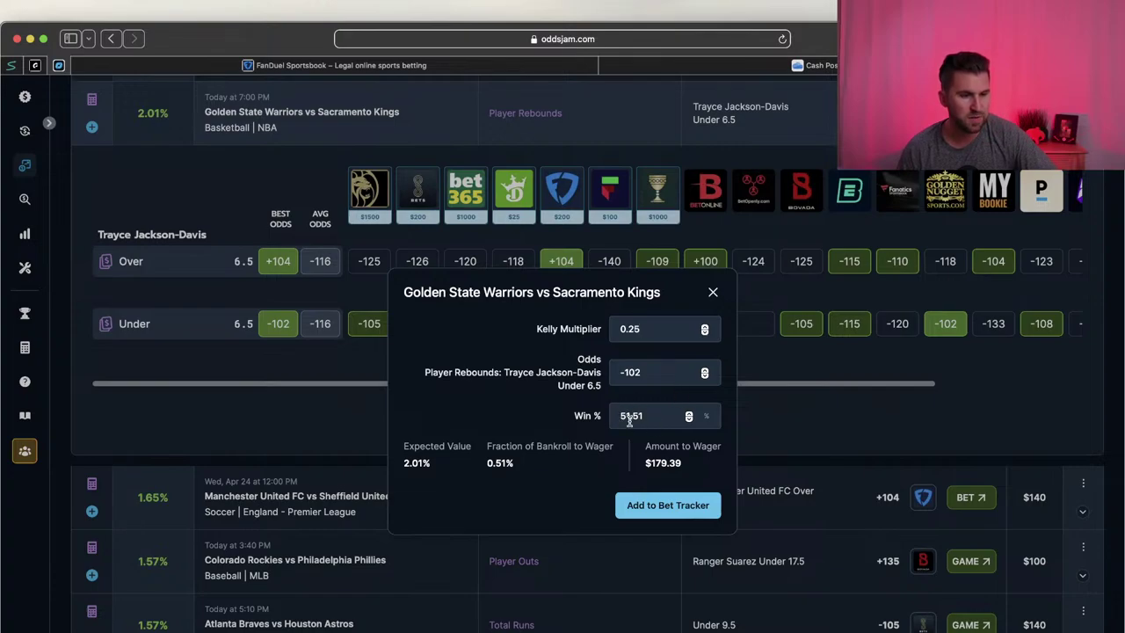
click(712, 294)
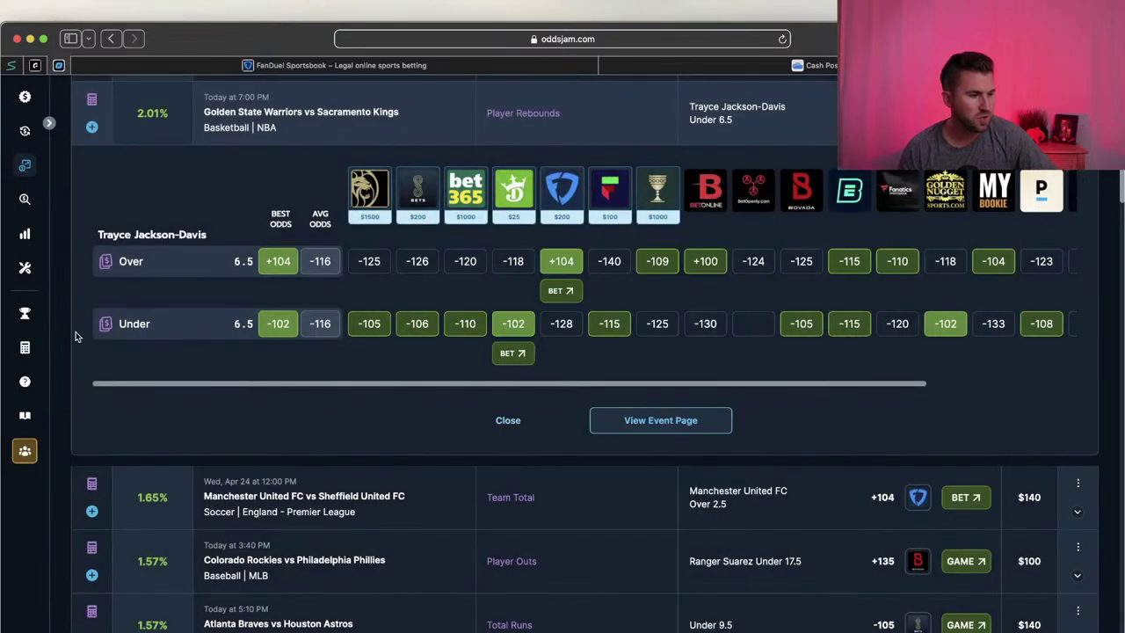
mouse_move(24, 356)
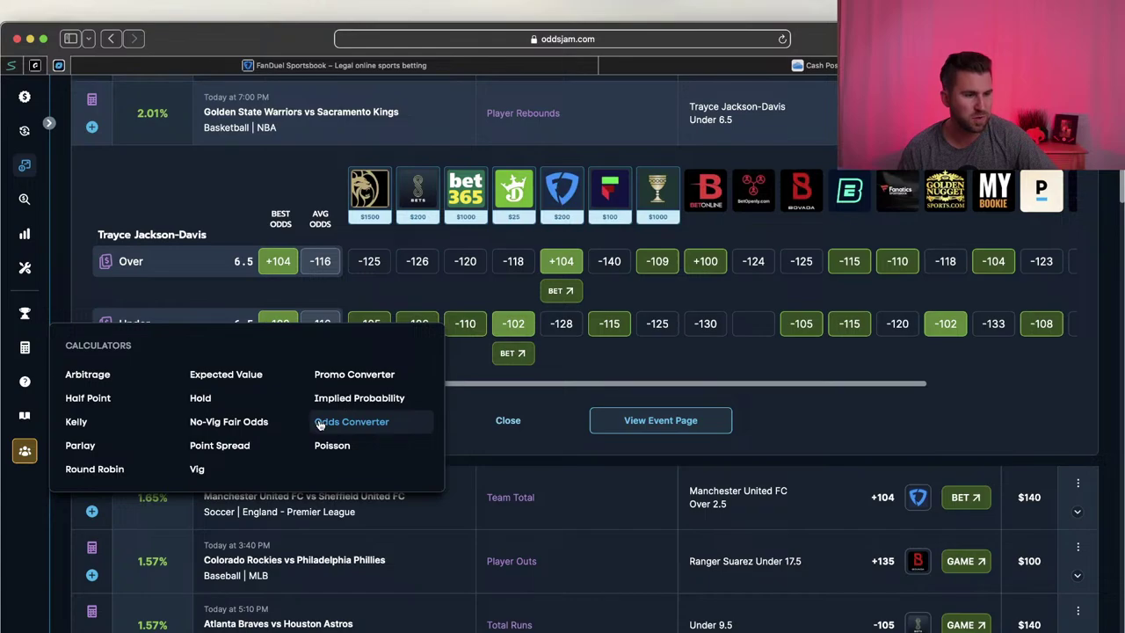
right_click(321, 425)
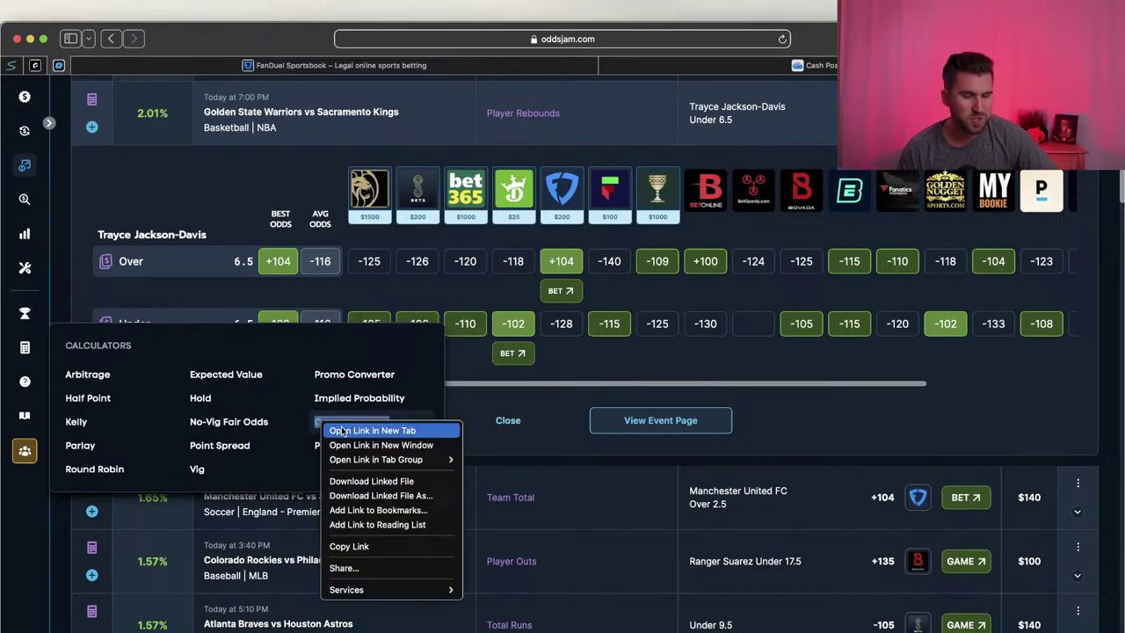
click(340, 430)
click(246, 66)
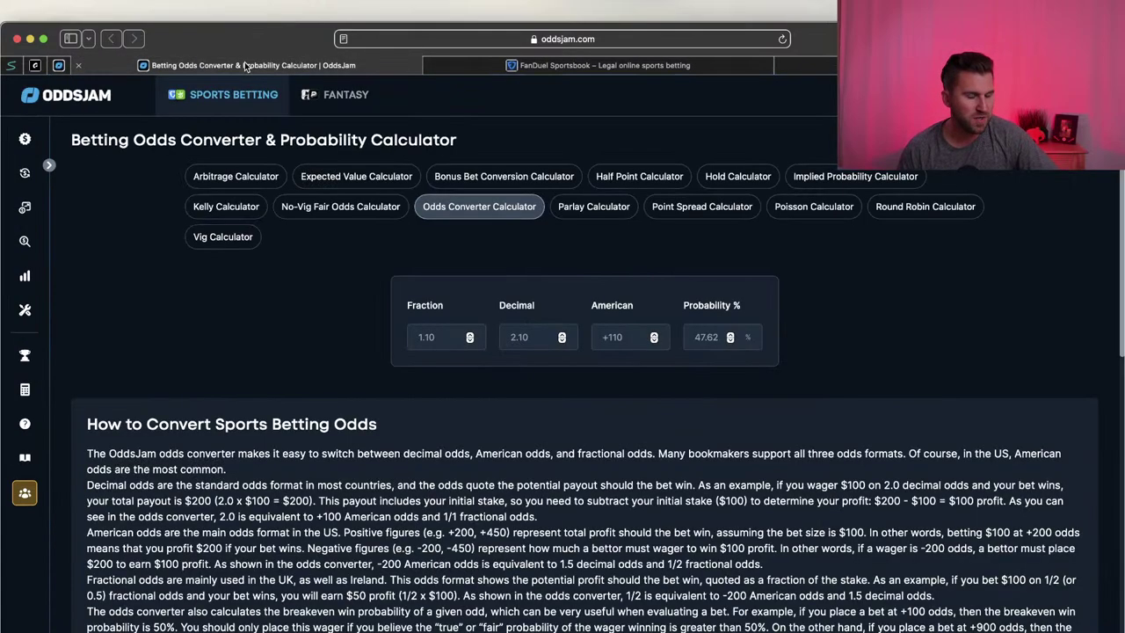
text(51.51)
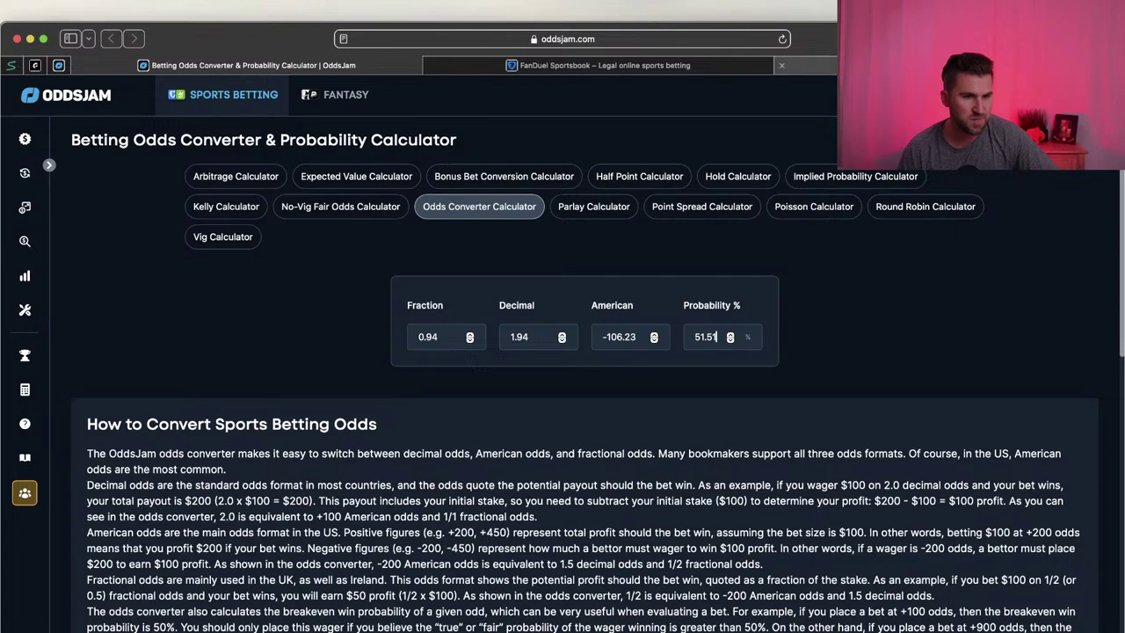
click(806, 65)
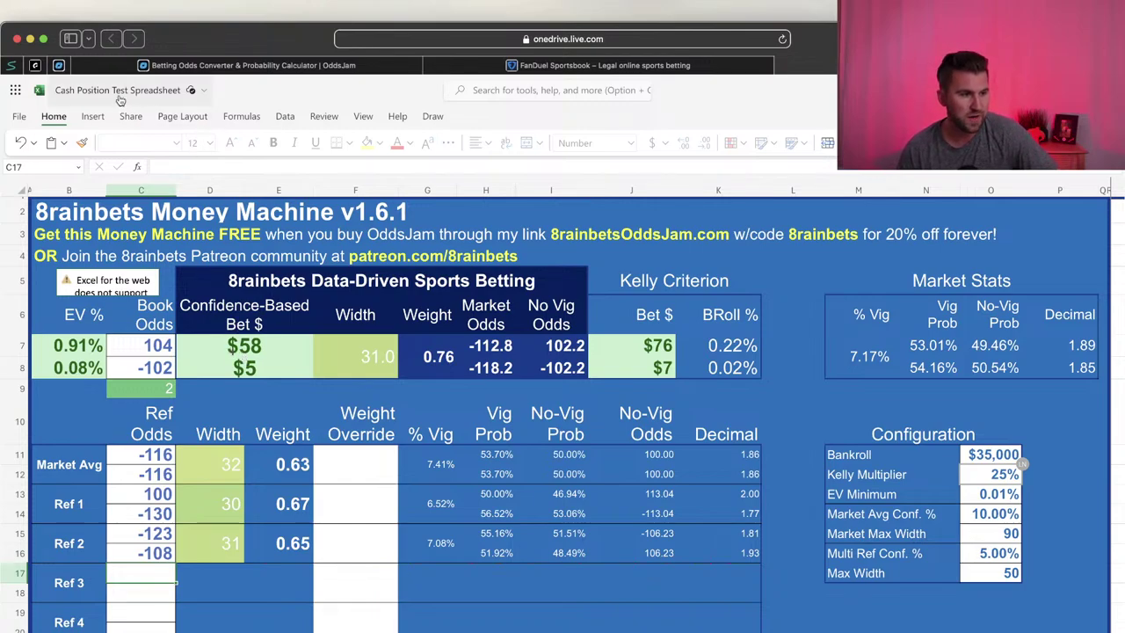
- Open the Warriors vs Kings event page from the Trayce Jackson-Davis rebounds row
click(58, 65)
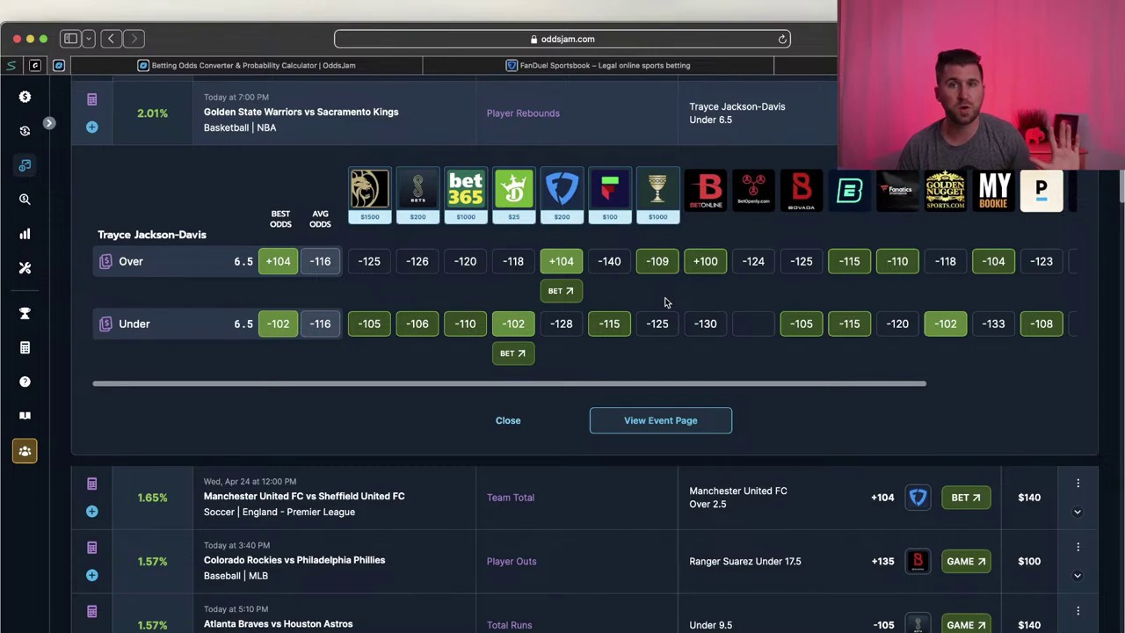
click(709, 424)
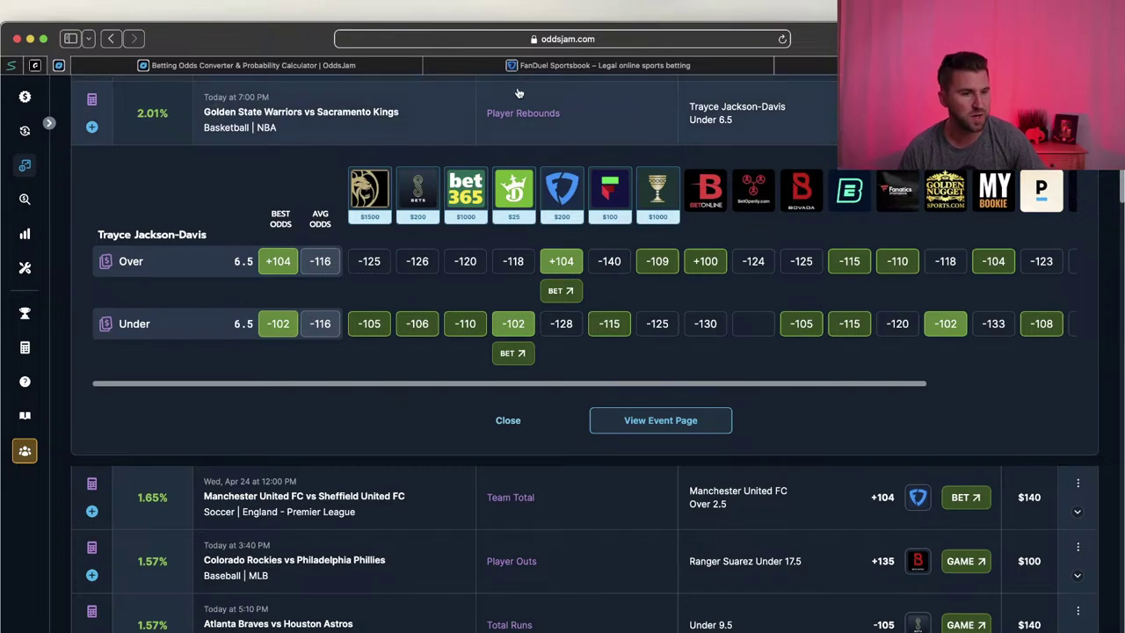
- Log back in to FanDuel with Arizona as the state and saved AutoFill credentials
click(569, 68)
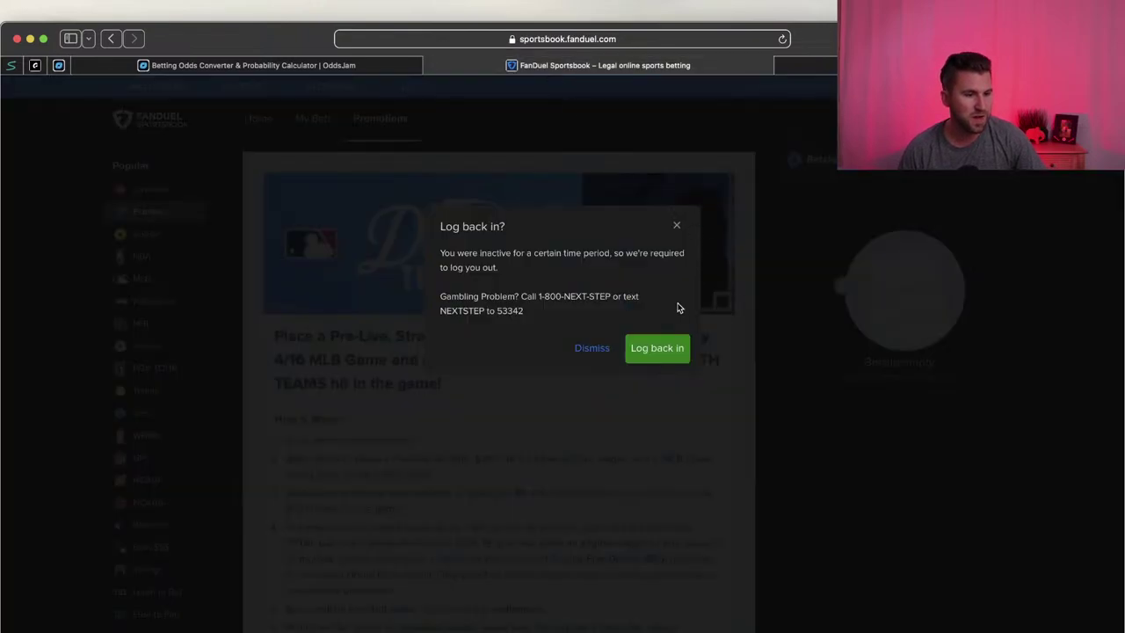
click(656, 348)
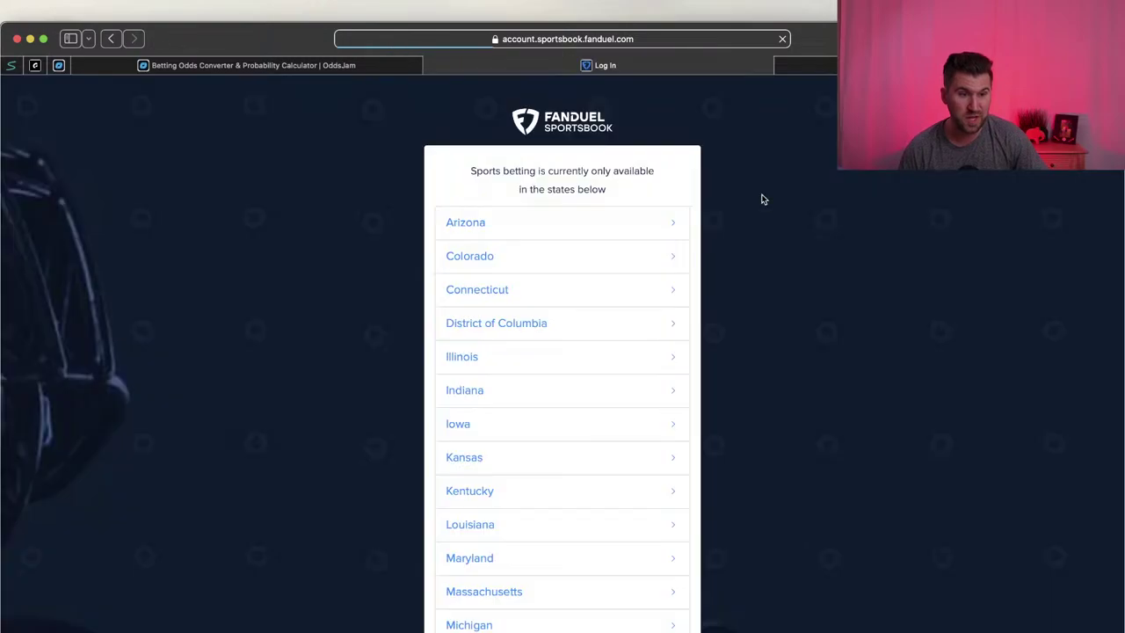
click(590, 229)
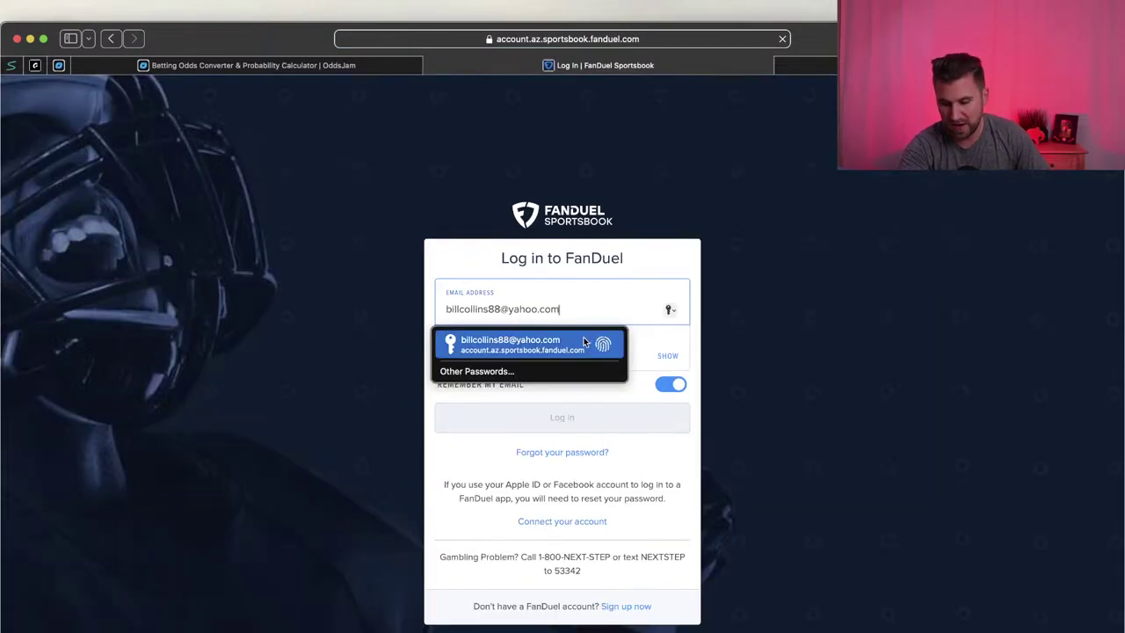
click(584, 339)
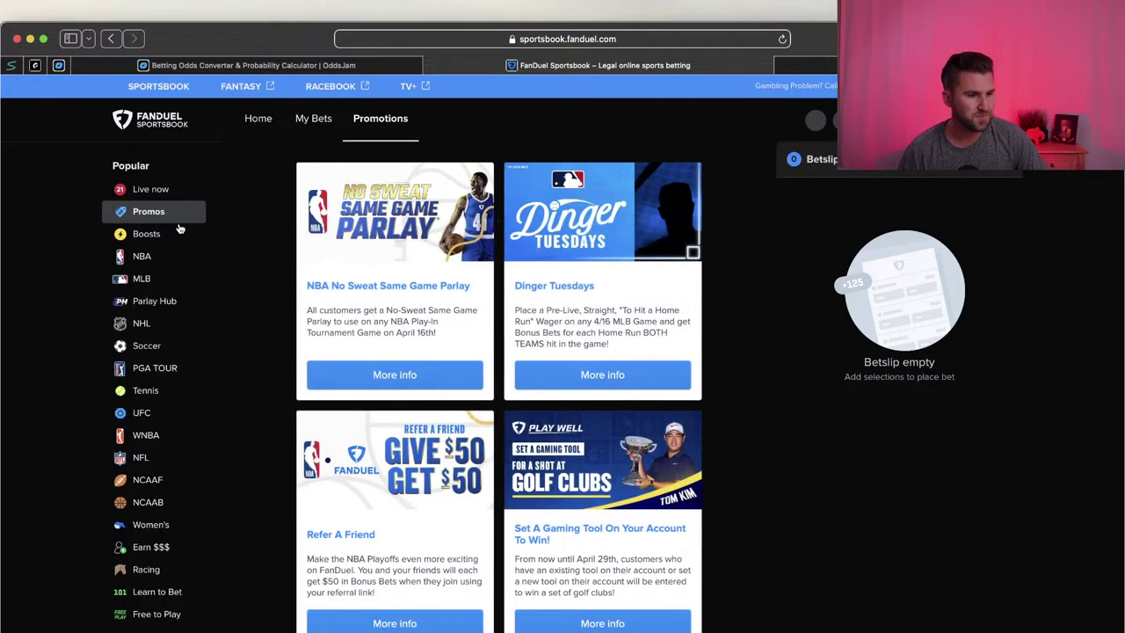
- Open NBA Warriors @ Kings Player Rebounds and show all players' lines
click(143, 261)
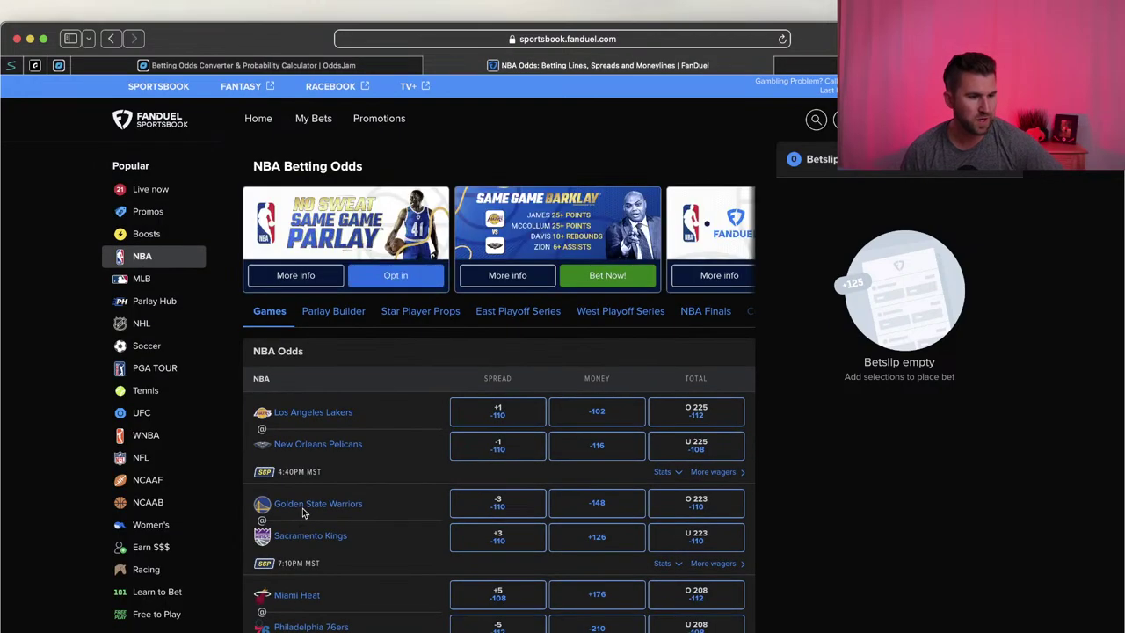
click(303, 509)
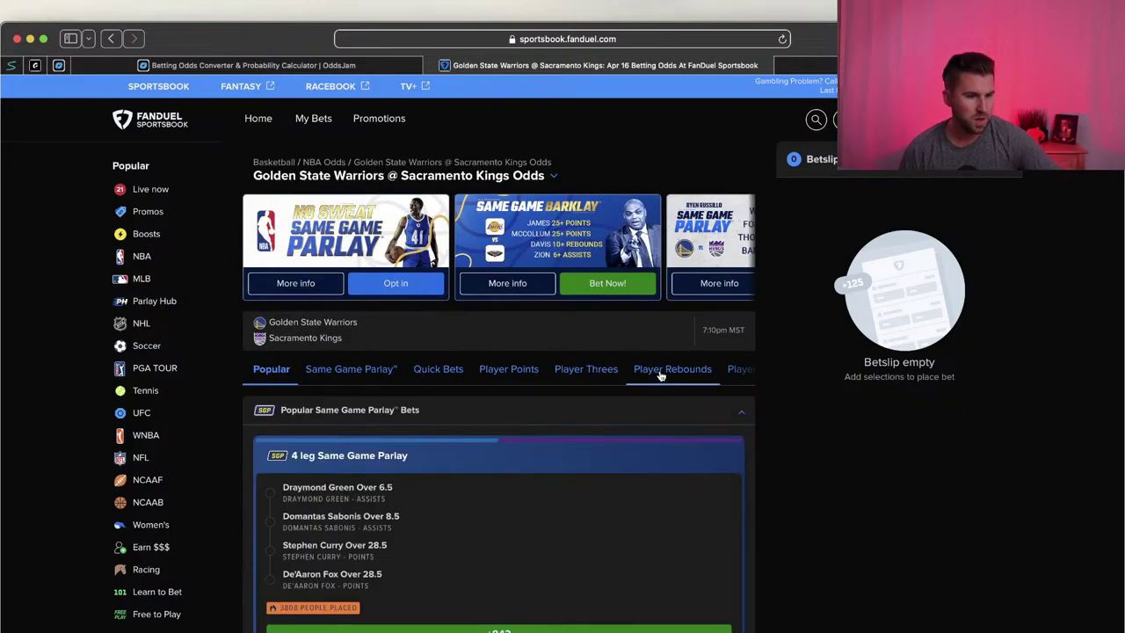
click(662, 370)
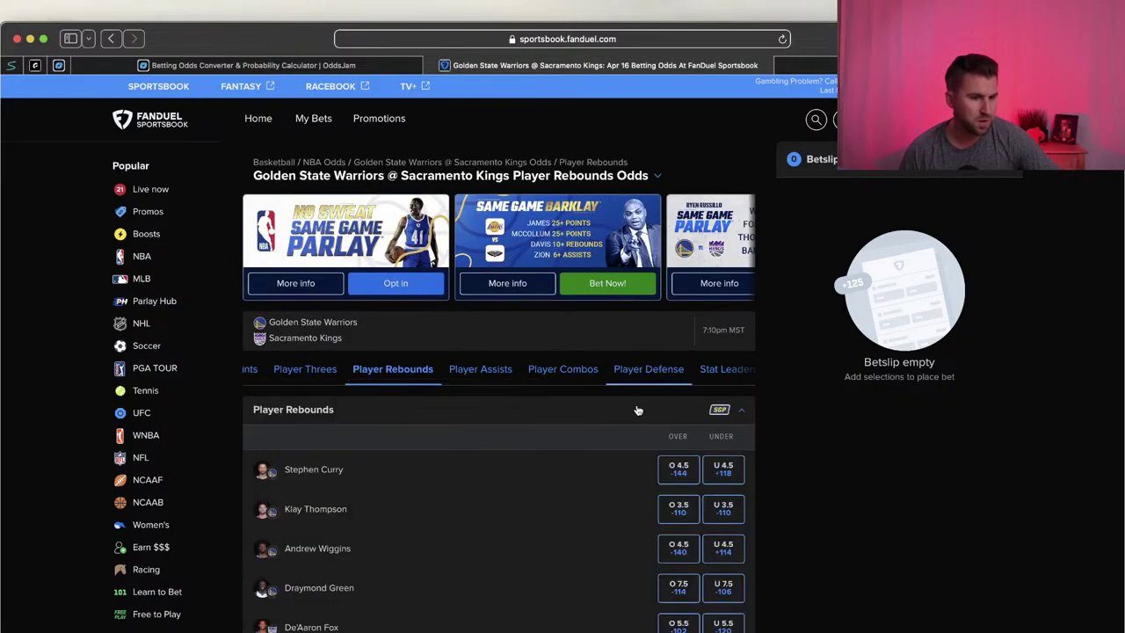
scroll(583, 499, down, 3)
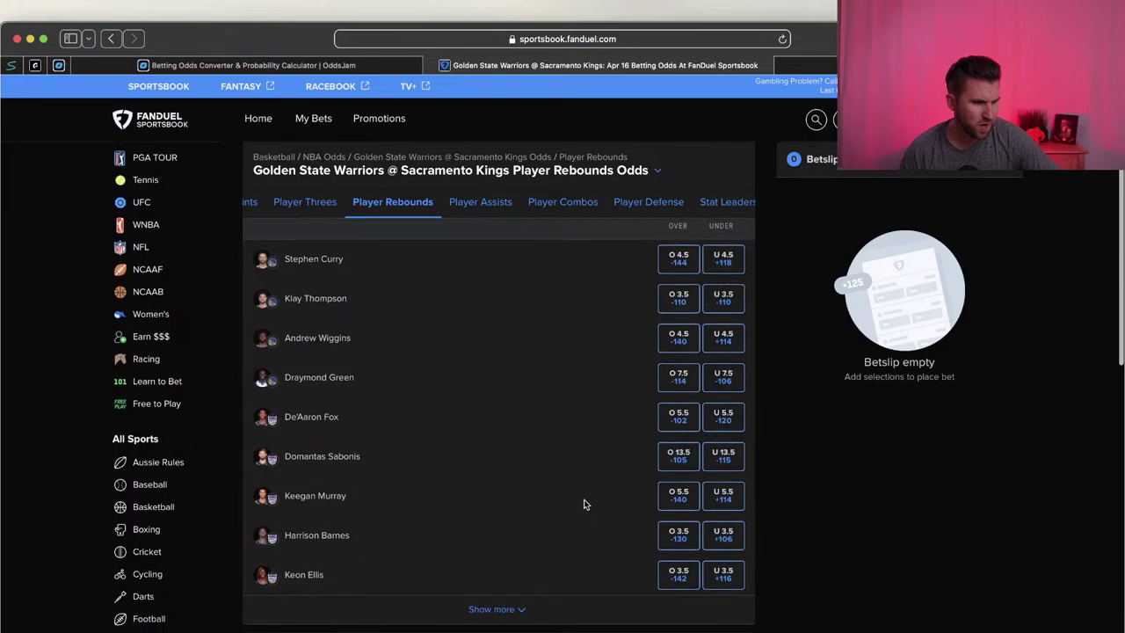
click(517, 621)
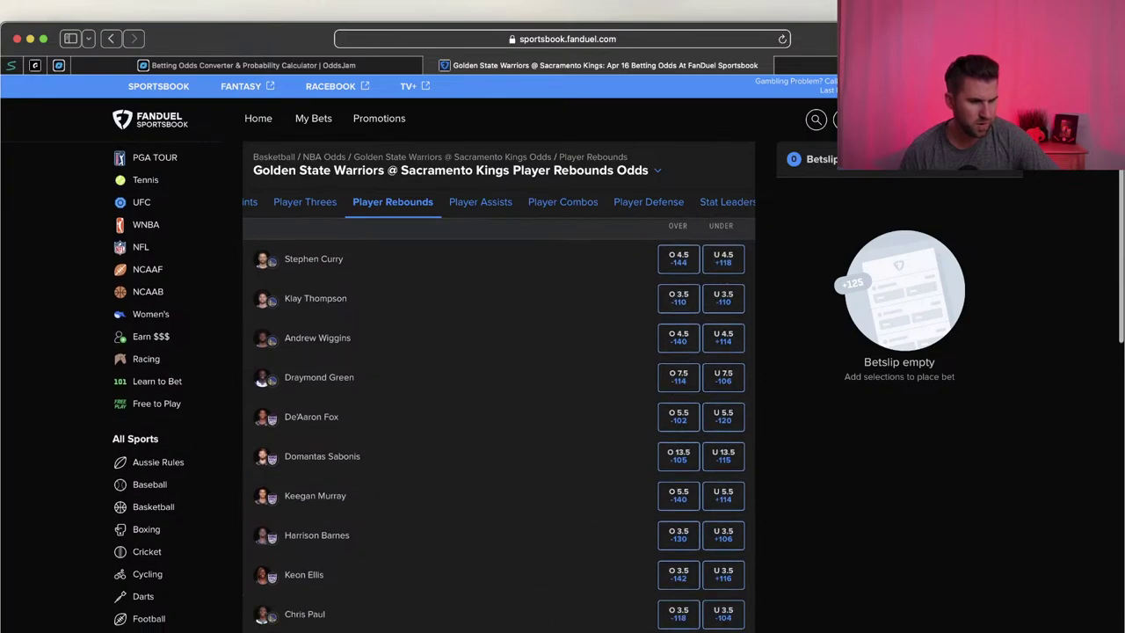
- Add Trayce Jackson-Davis Over 6.5 to the FanDuel betslip and set C7 book odds to 102
click(58, 65)
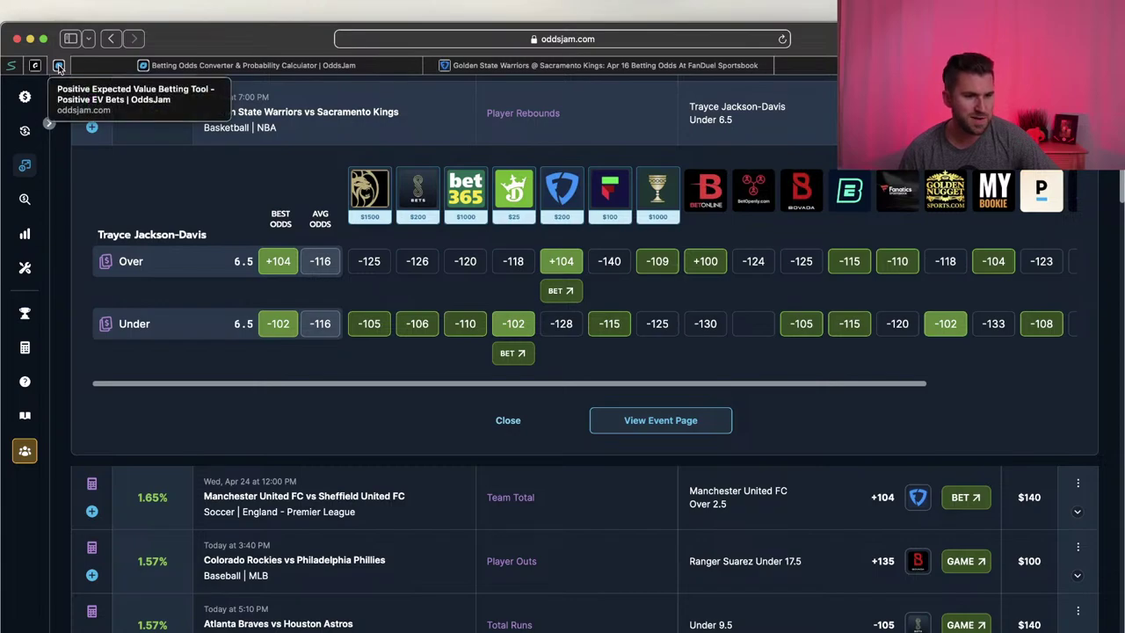
key(ctrl+shift+Tab)
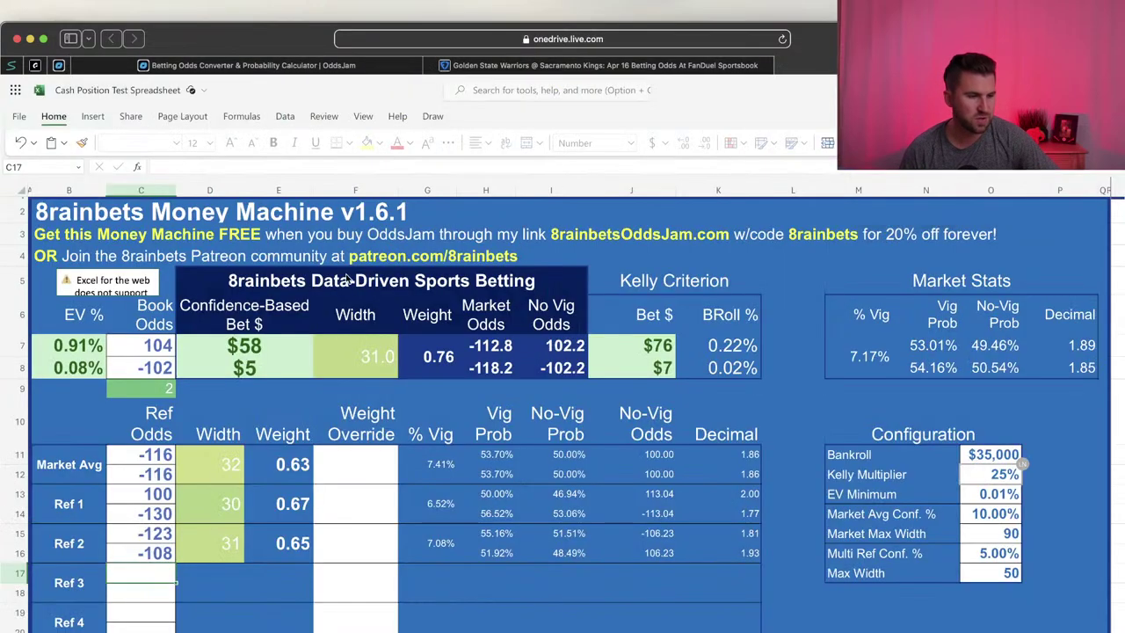
click(167, 347)
text(102)
key(Return)
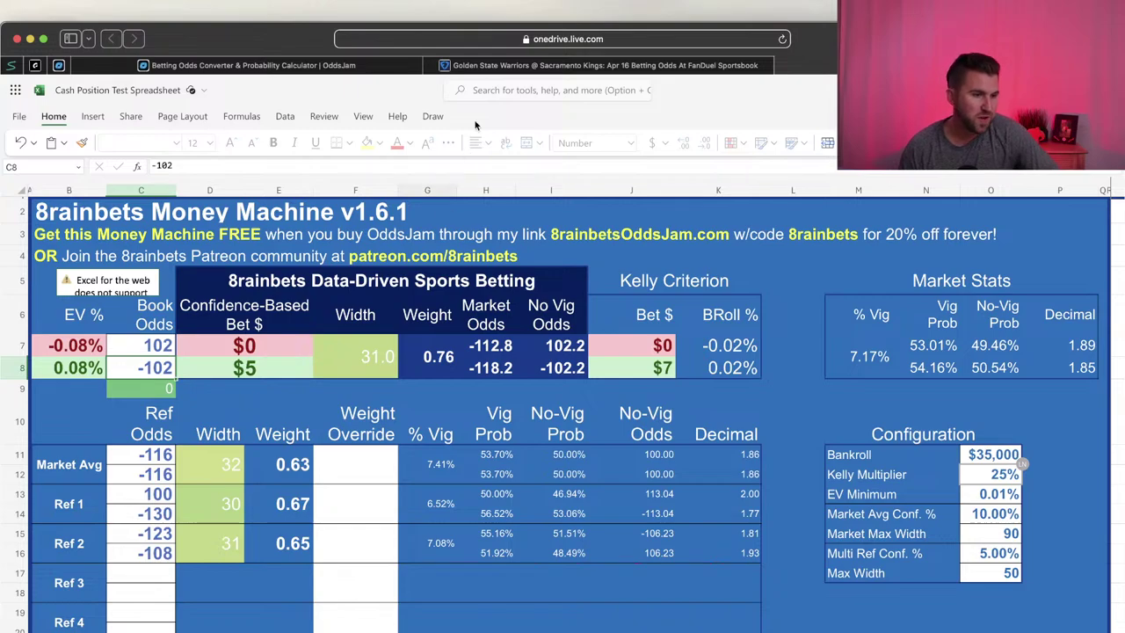
mouse_move(531, 72)
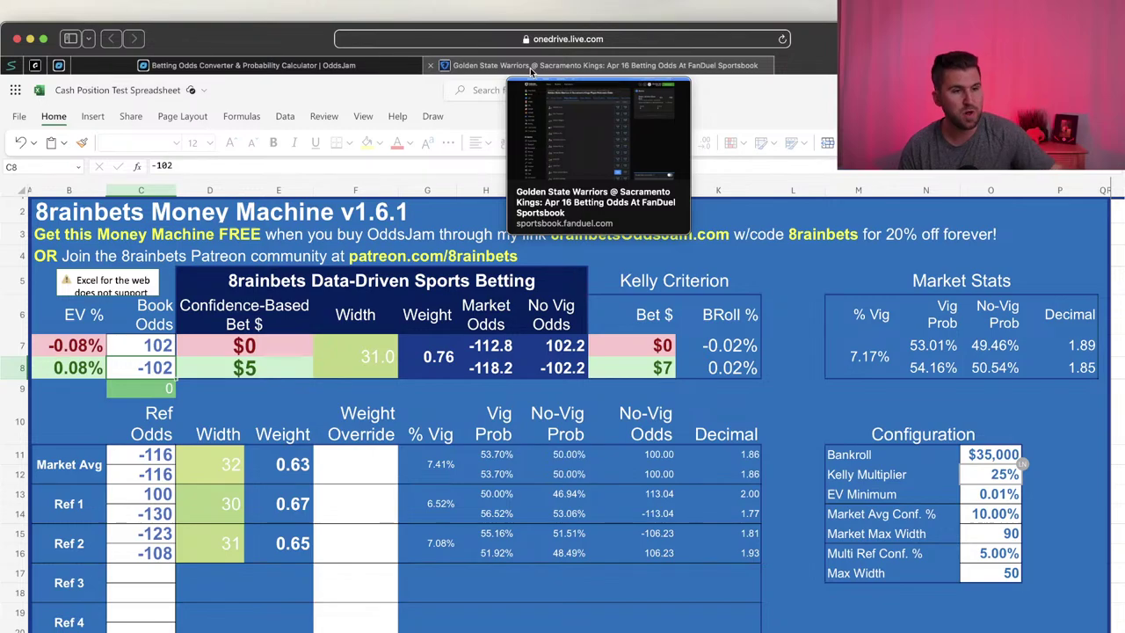
click(531, 71)
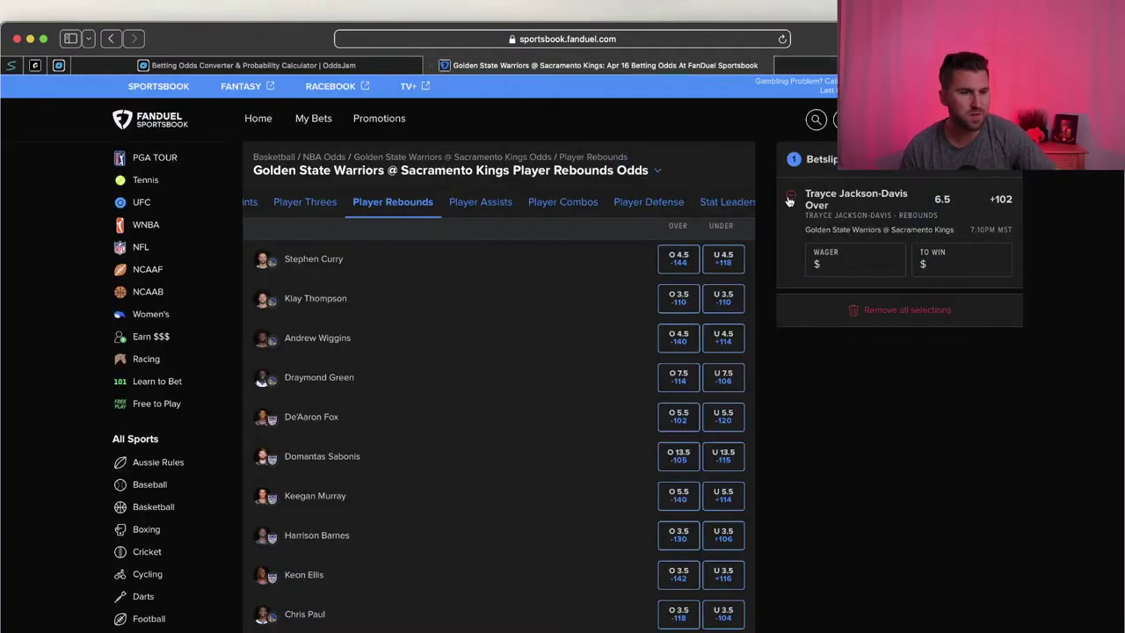
- Remove the Over 6.5 from the betslip, then collapse OddsJam's expanded odds panel
click(792, 199)
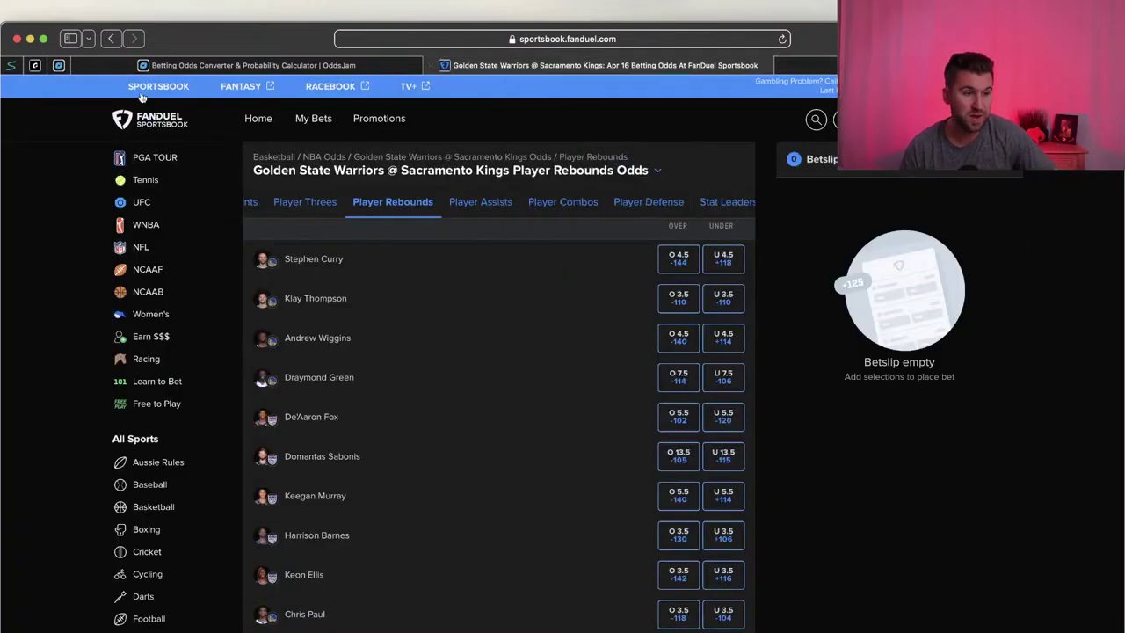
click(60, 66)
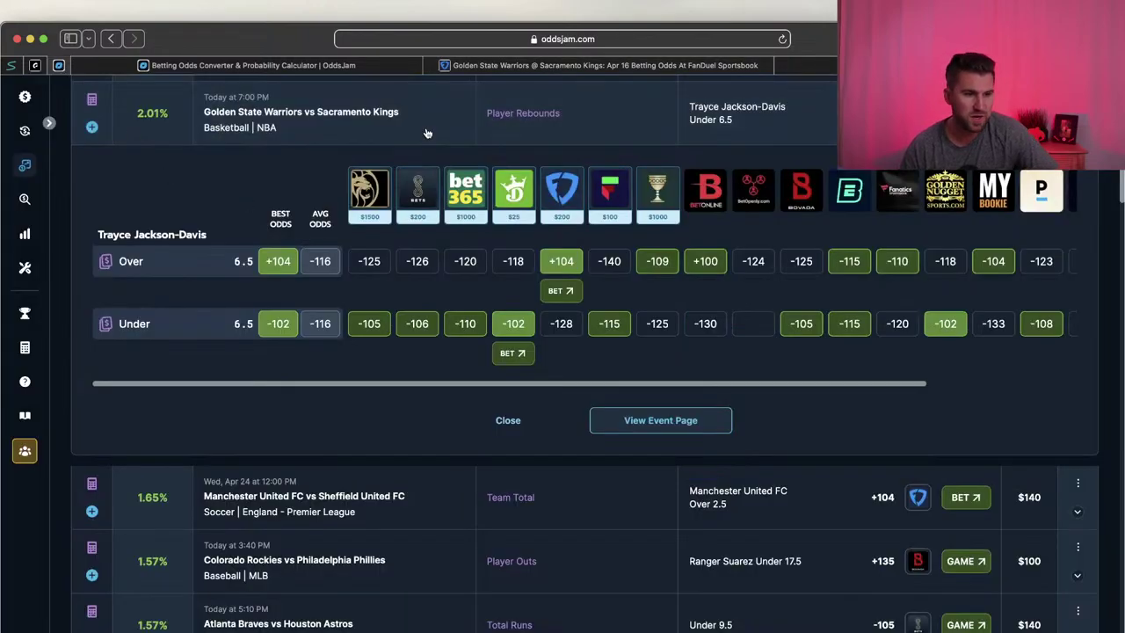
click(552, 129)
scroll(668, 176, up, 3)
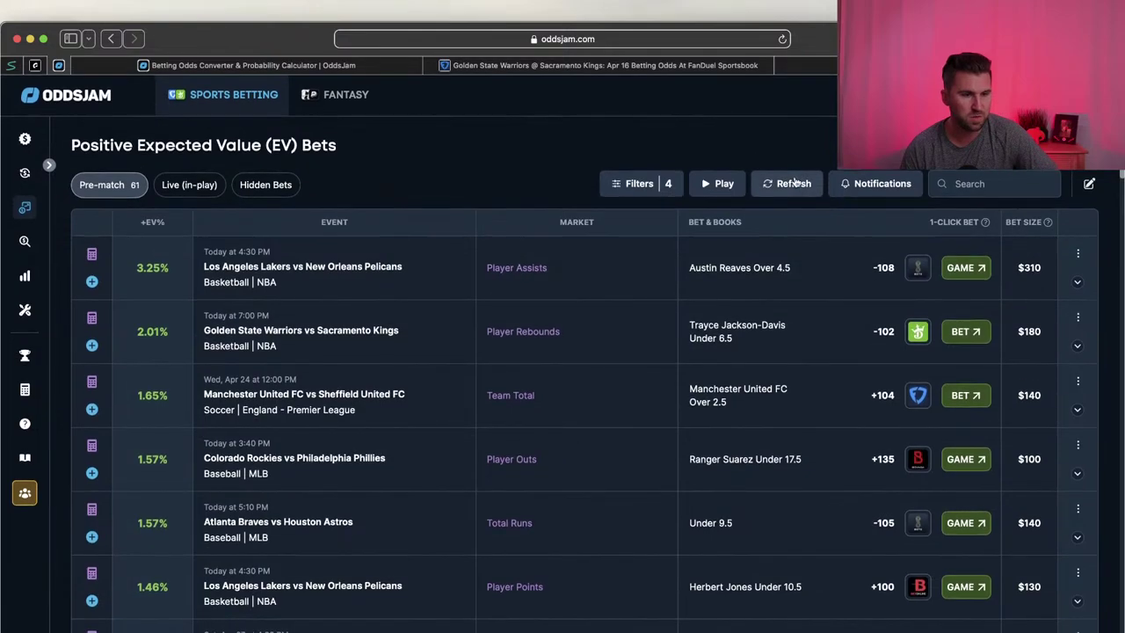
- Refresh the +EV list and scroll through the 81 updated pre-match bets
click(794, 184)
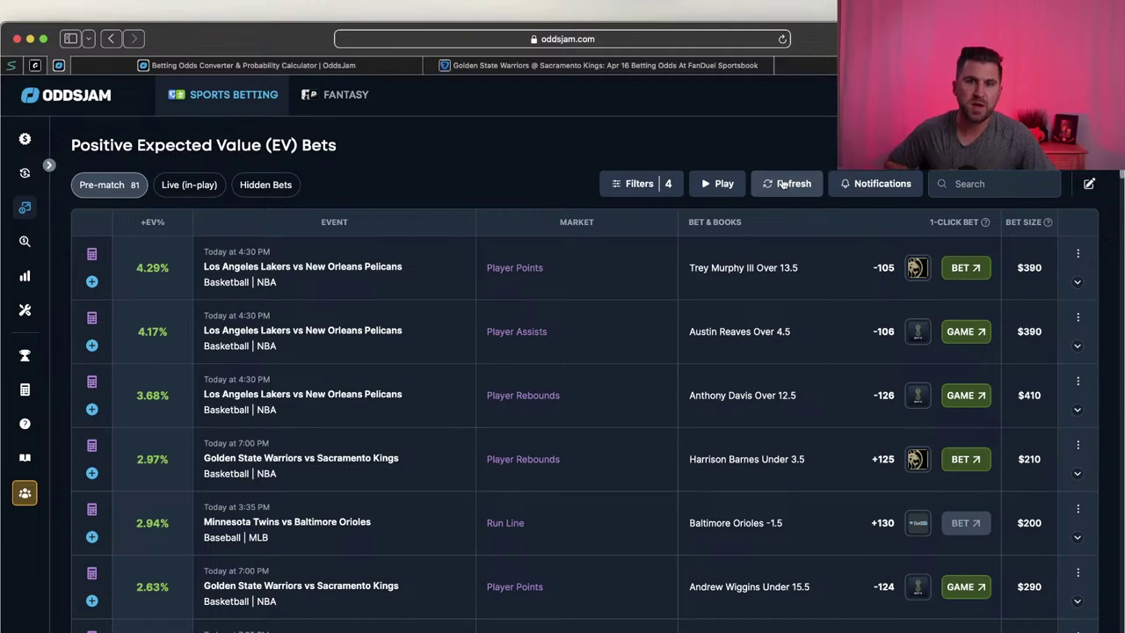
scroll(781, 187, down, 2)
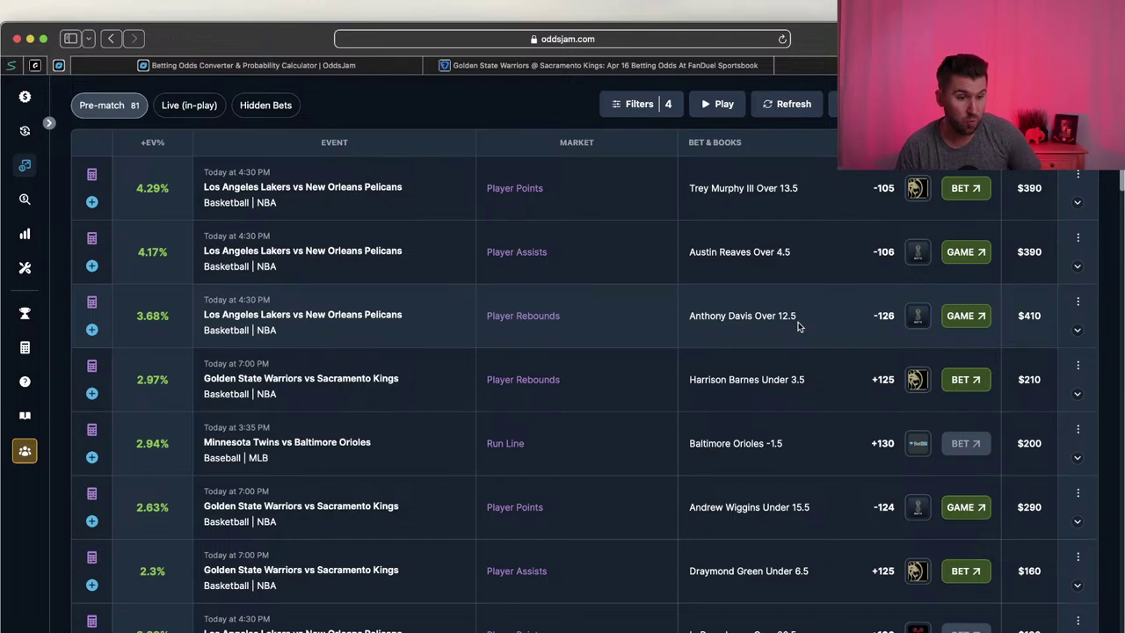
scroll(799, 324, down, 1)
scroll(799, 326, down, 10)
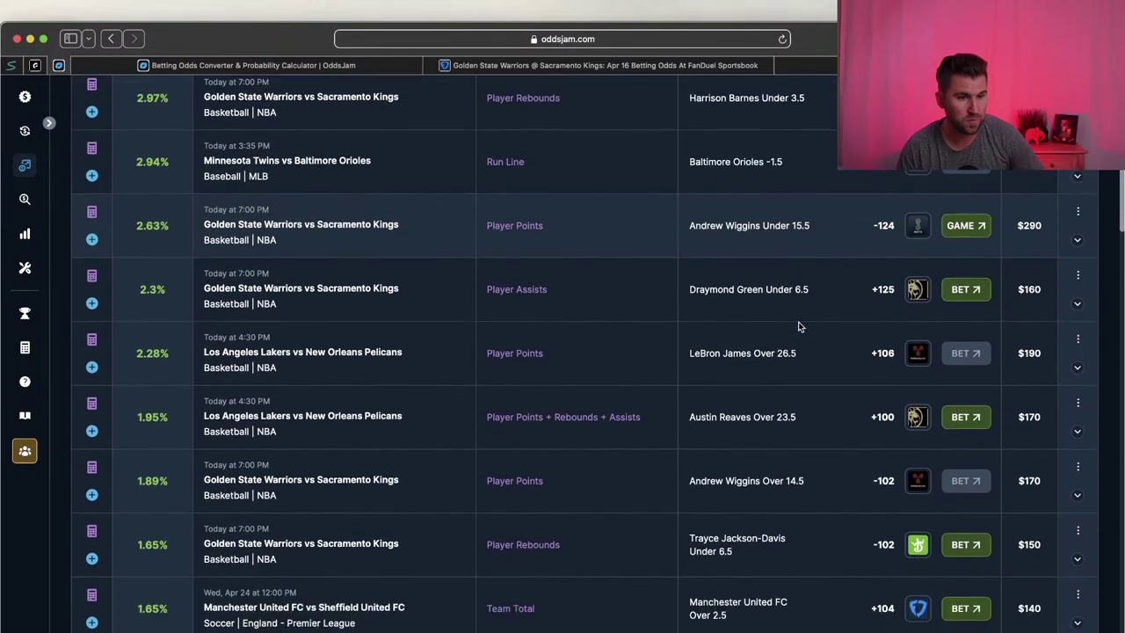
scroll(799, 326, up, 10)
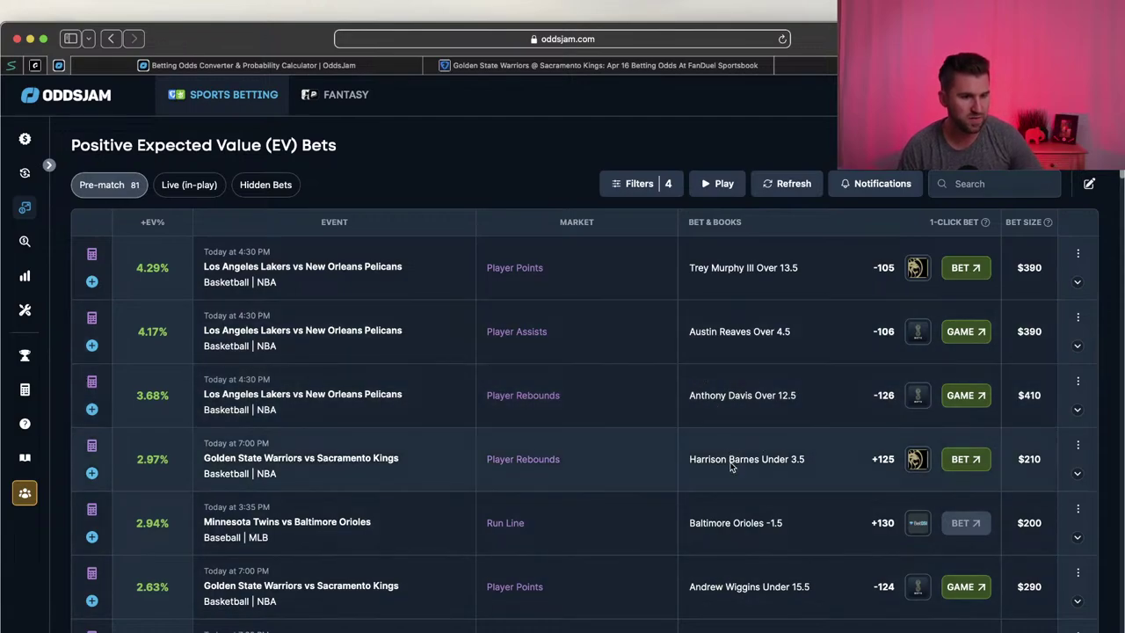
click(733, 526)
scroll(734, 527, down, 5)
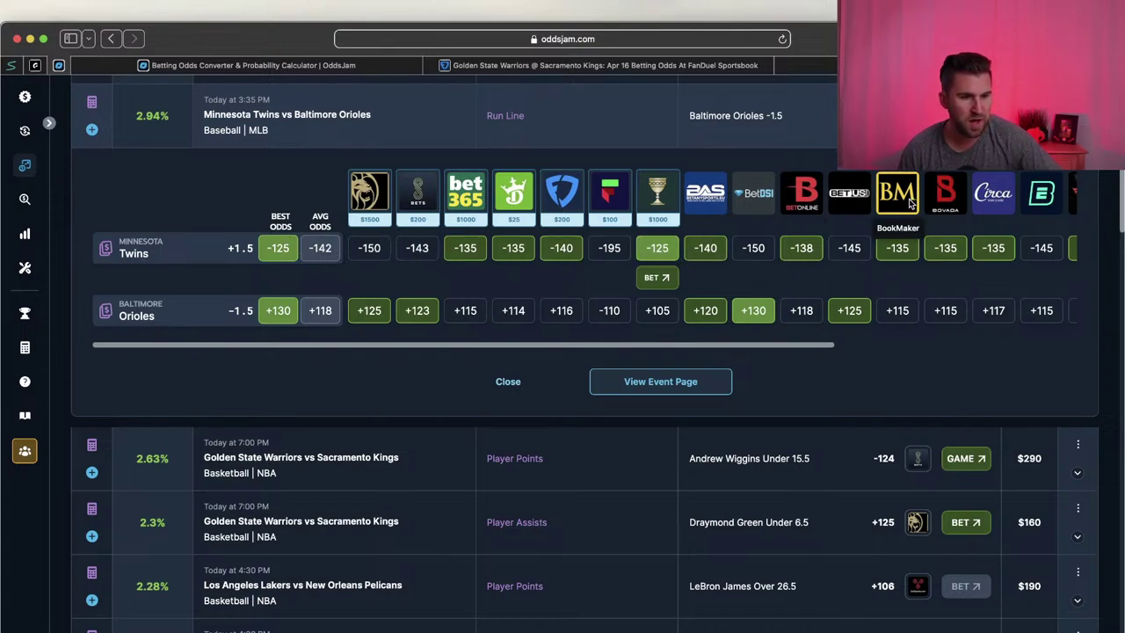
scroll(989, 277, right, 5)
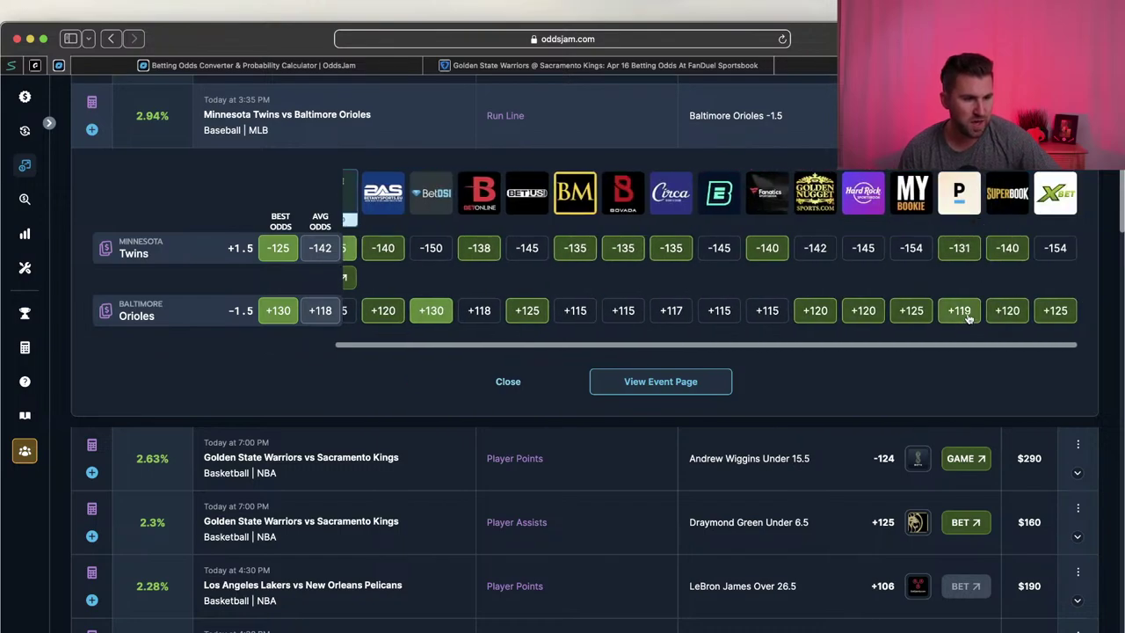
scroll(969, 312, left, 5)
scroll(967, 315, down, 1)
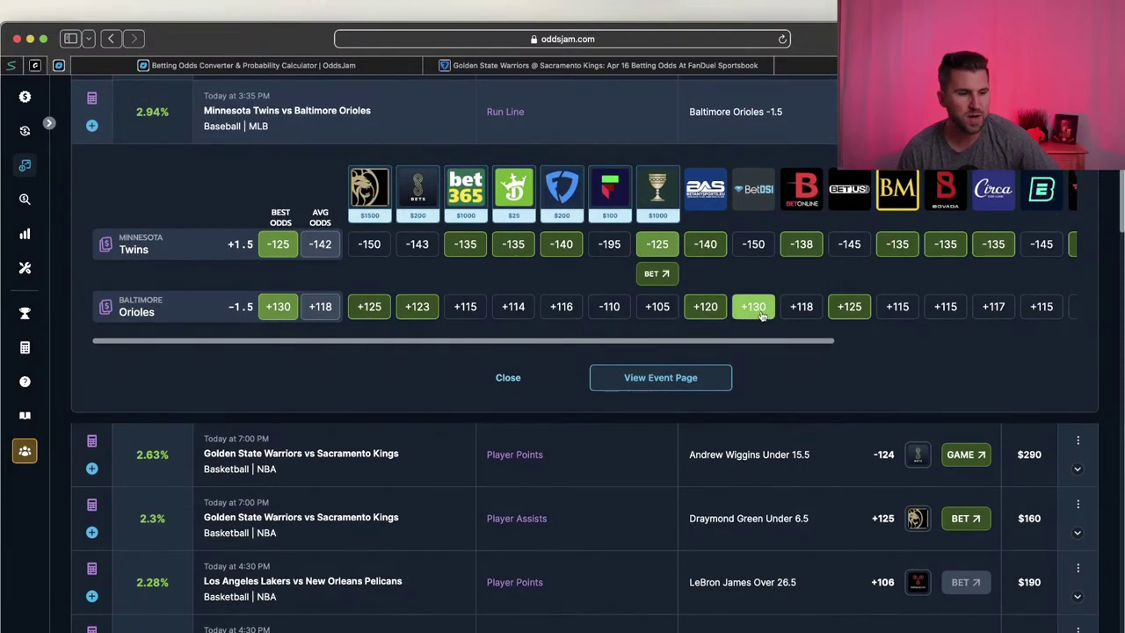
scroll(721, 307, right, 6)
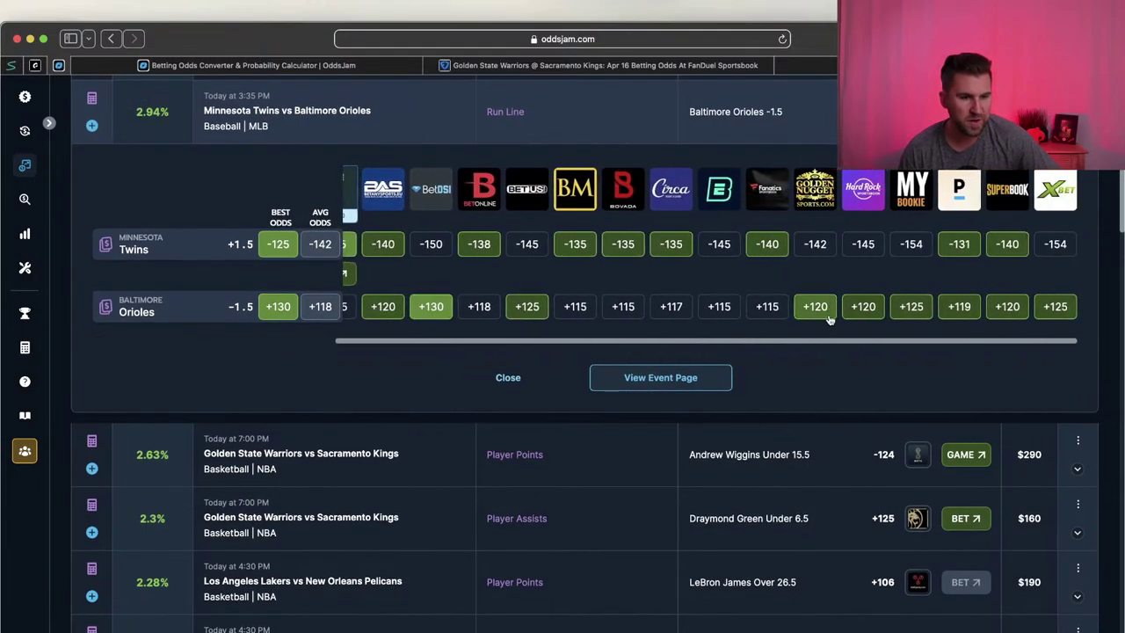
scroll(871, 321, left, 5)
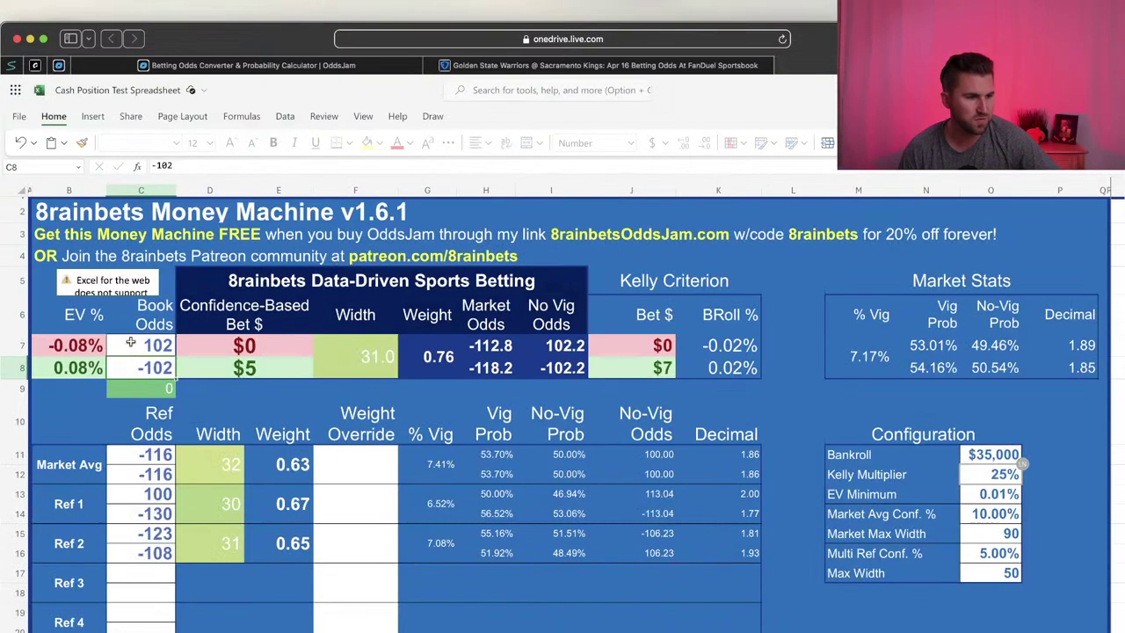
- Enter Twins–Orioles book odds -125 and 130 in C7:C8
click(123, 345)
text(-125)
key(Return)
text(130)
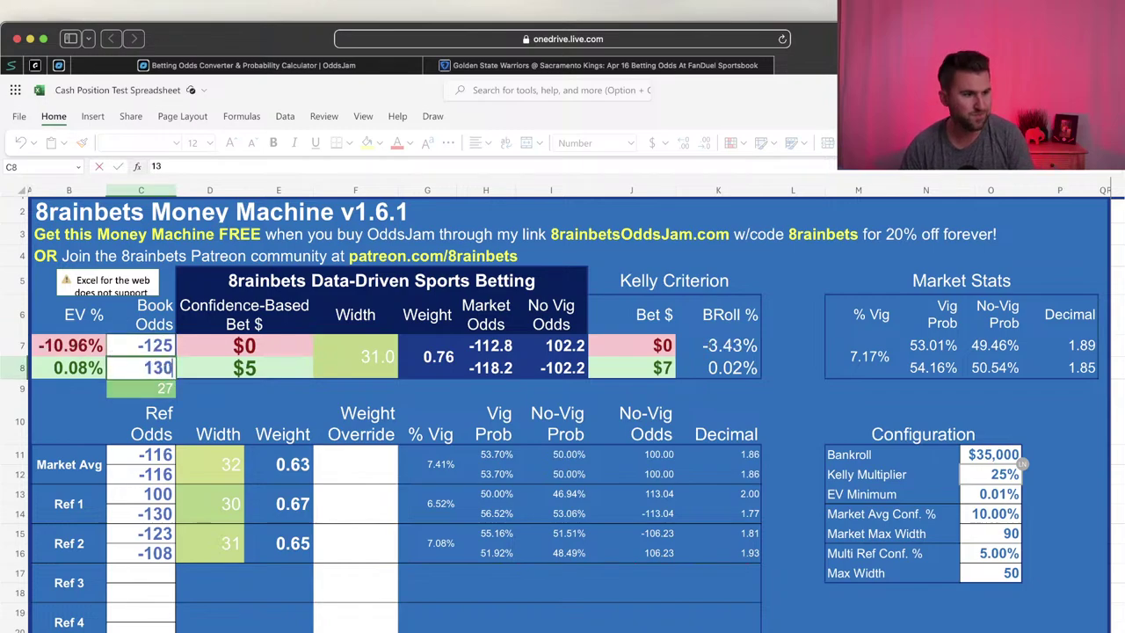
key(Return)
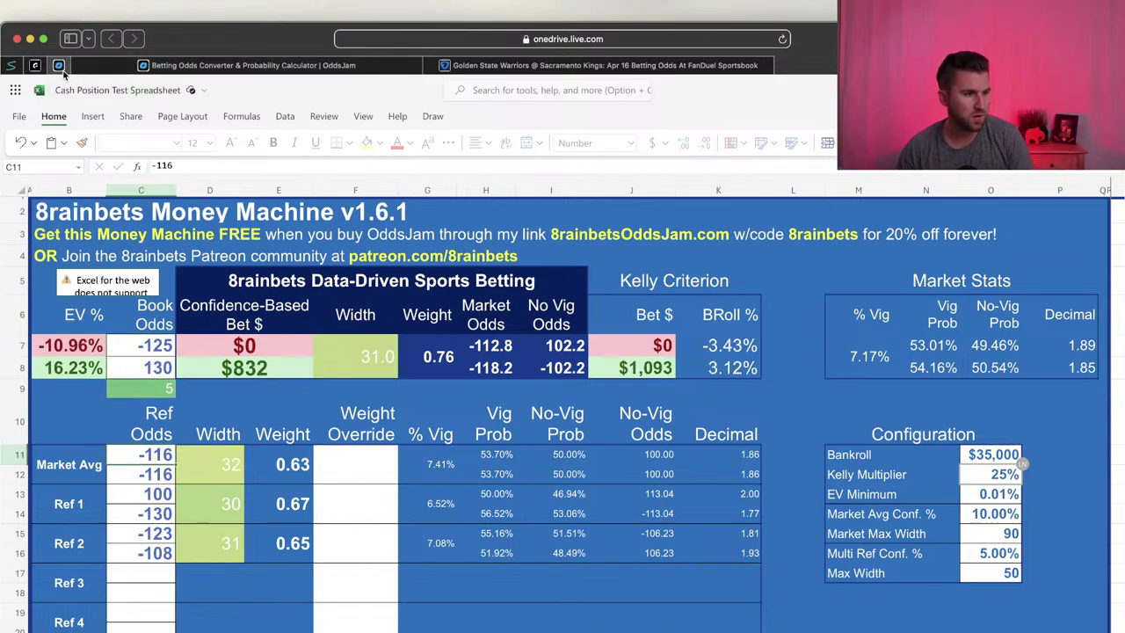
- Enter market-average odds -142 and 118 from OddsJam, then return to OddsJam
click(36, 65)
click(58, 65)
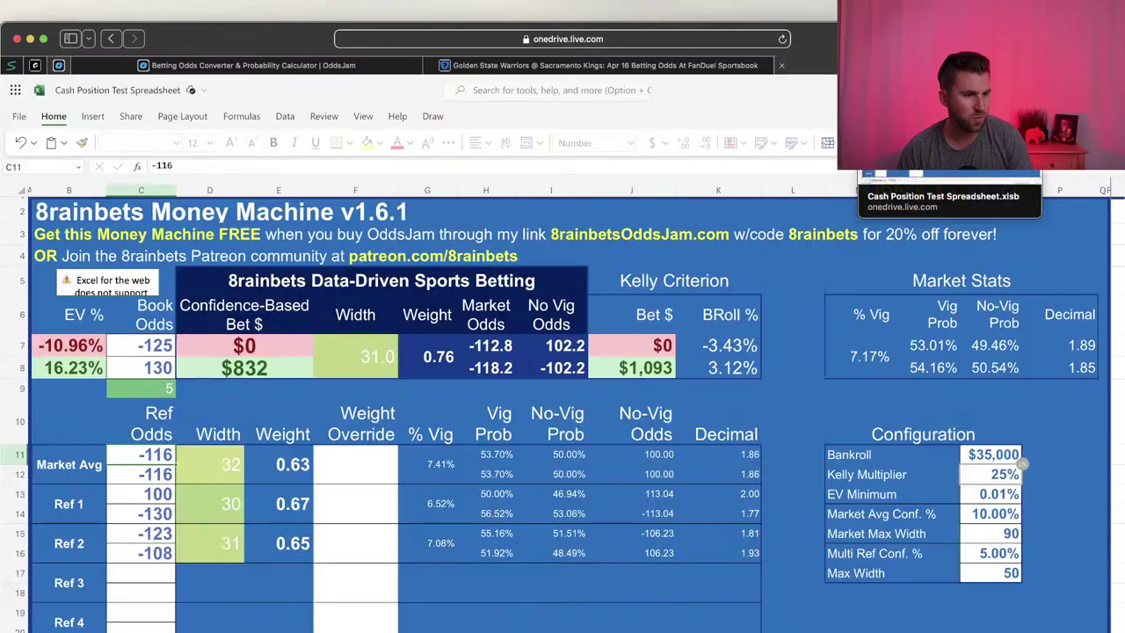
text(-142)
key(Return)
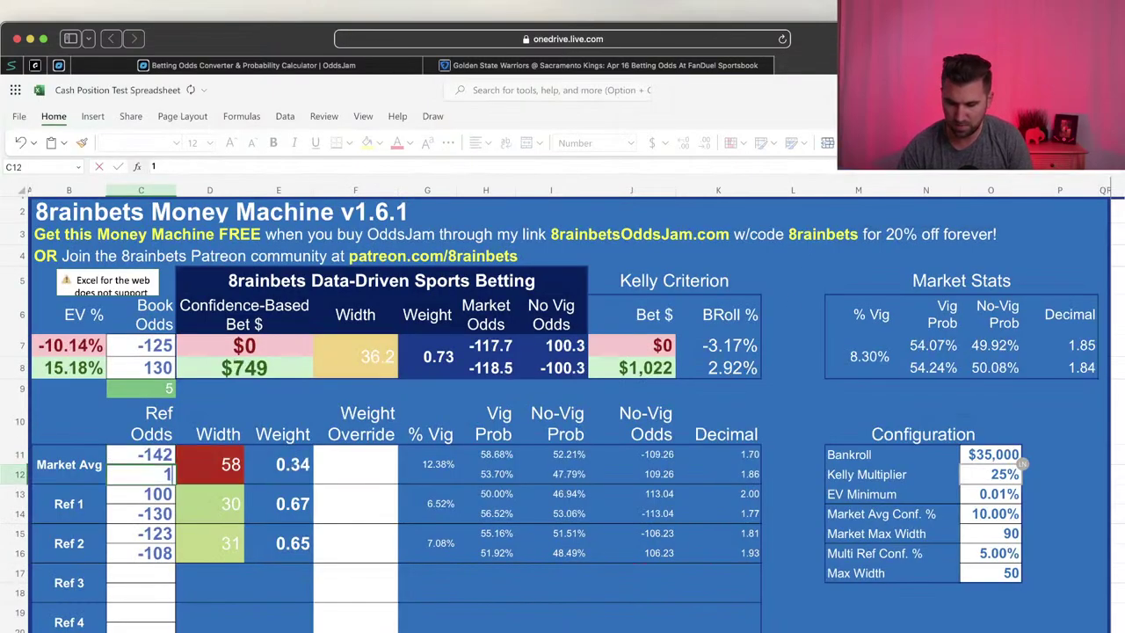
text(118)
key(Return)
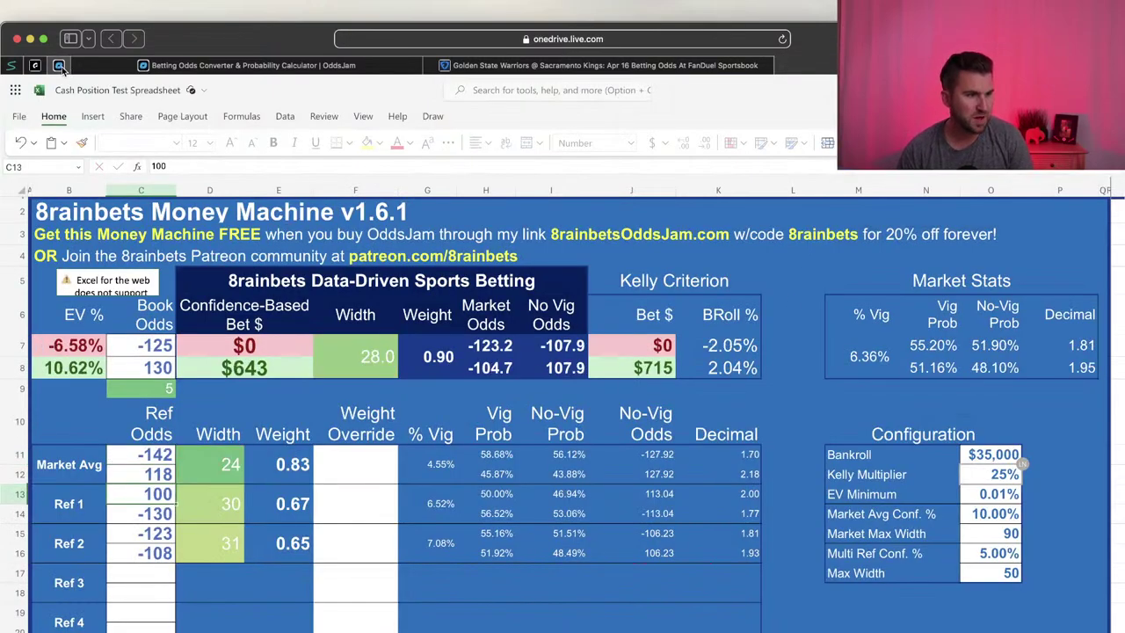
click(59, 66)
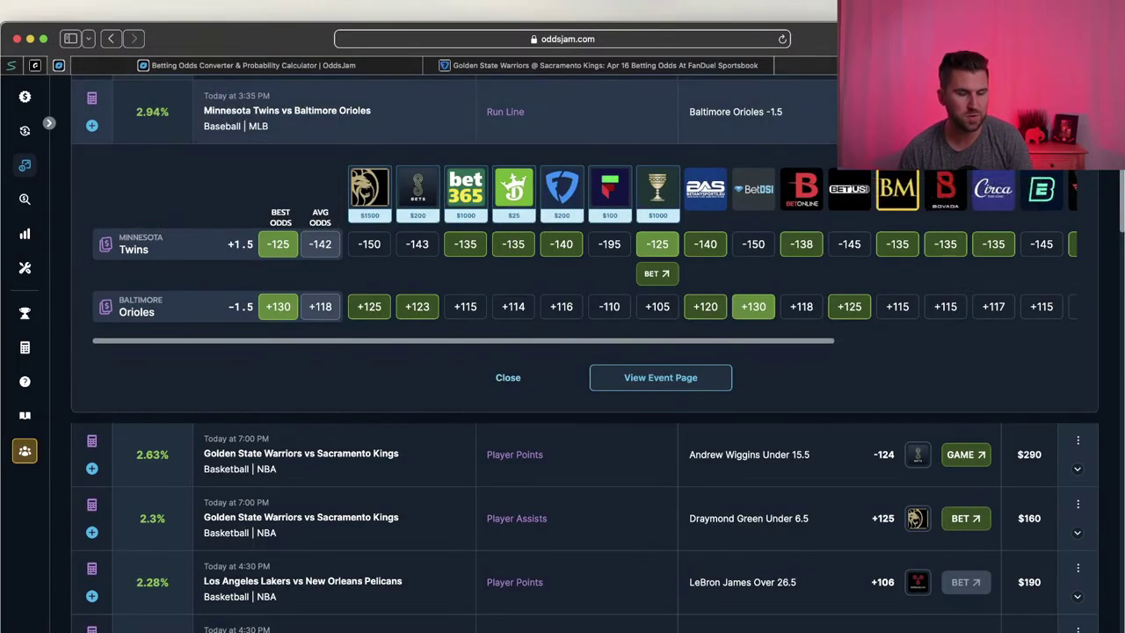
scroll(915, 238, right, 5)
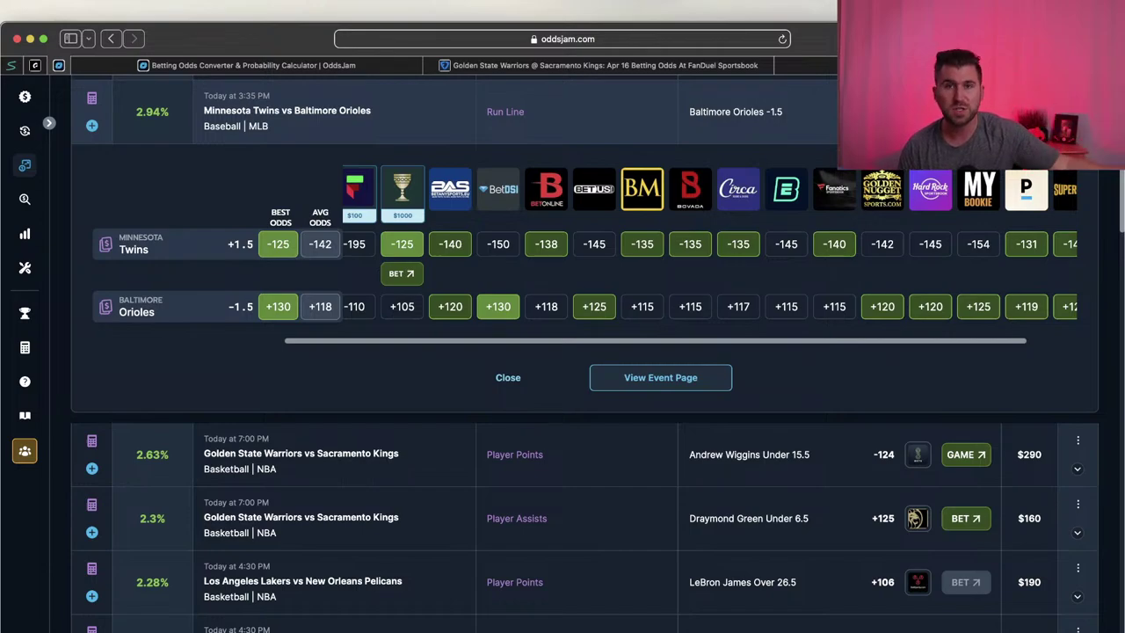
scroll(774, 277, up, 5)
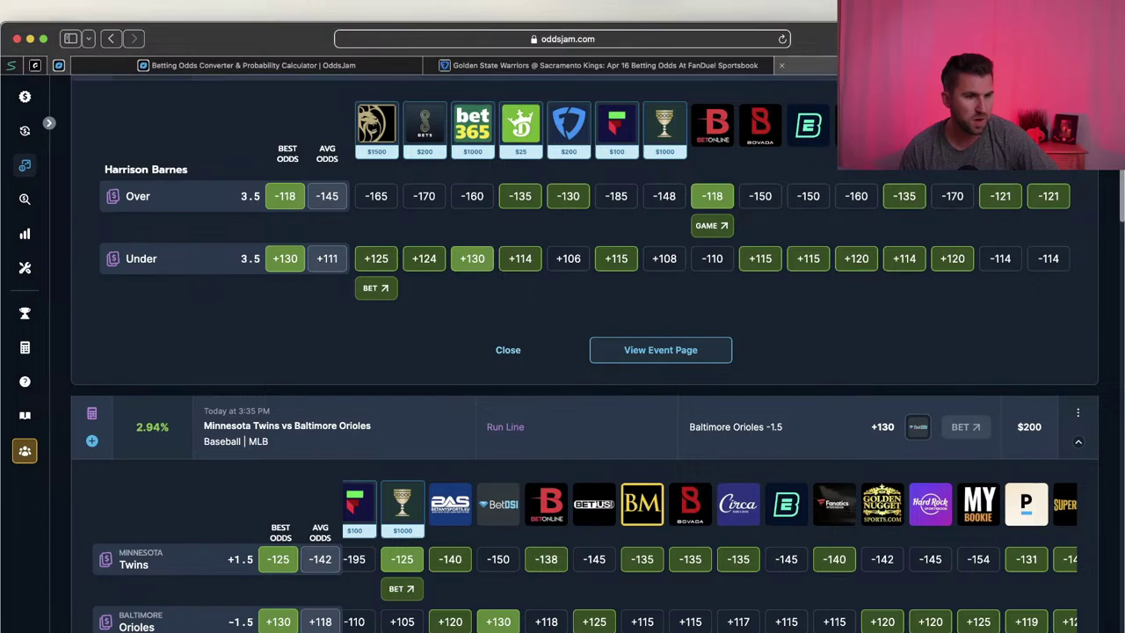
scroll(708, 376, down, 3)
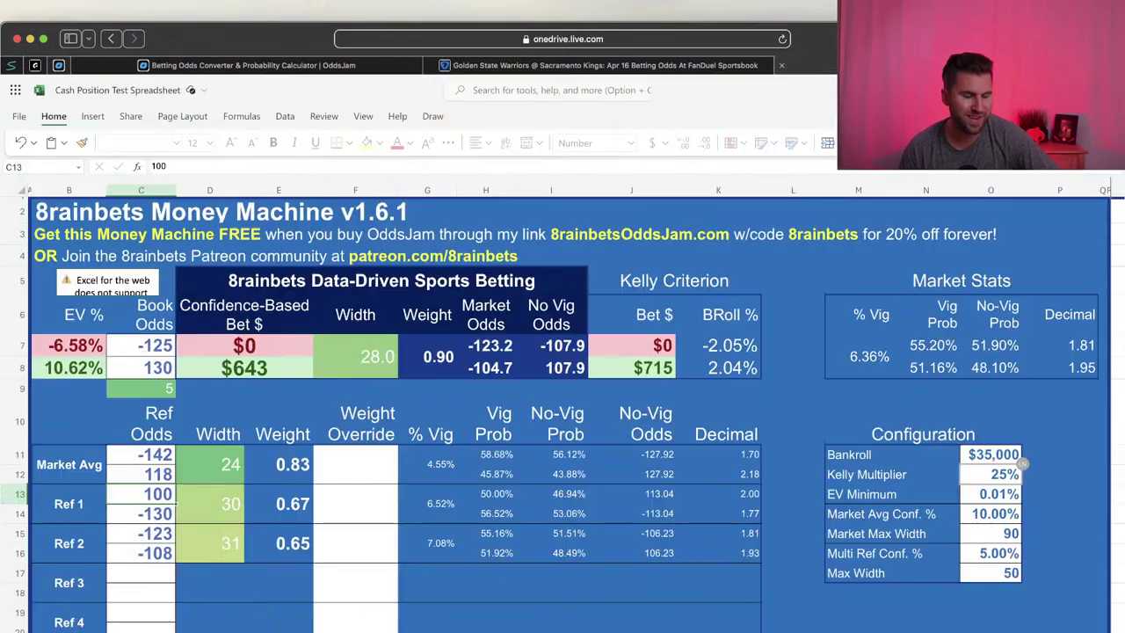
- Enter Ref 1 odds of -138 and 118 in the bet calculator
key(super+3)
text(-138)
key(Return)
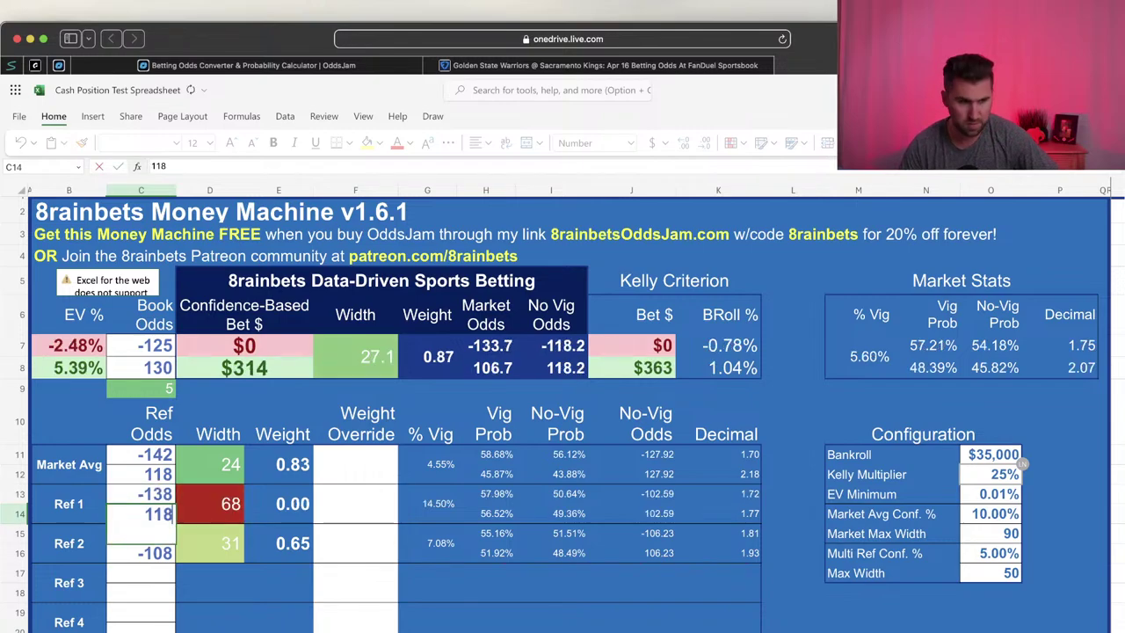
text(118)
key(Return)
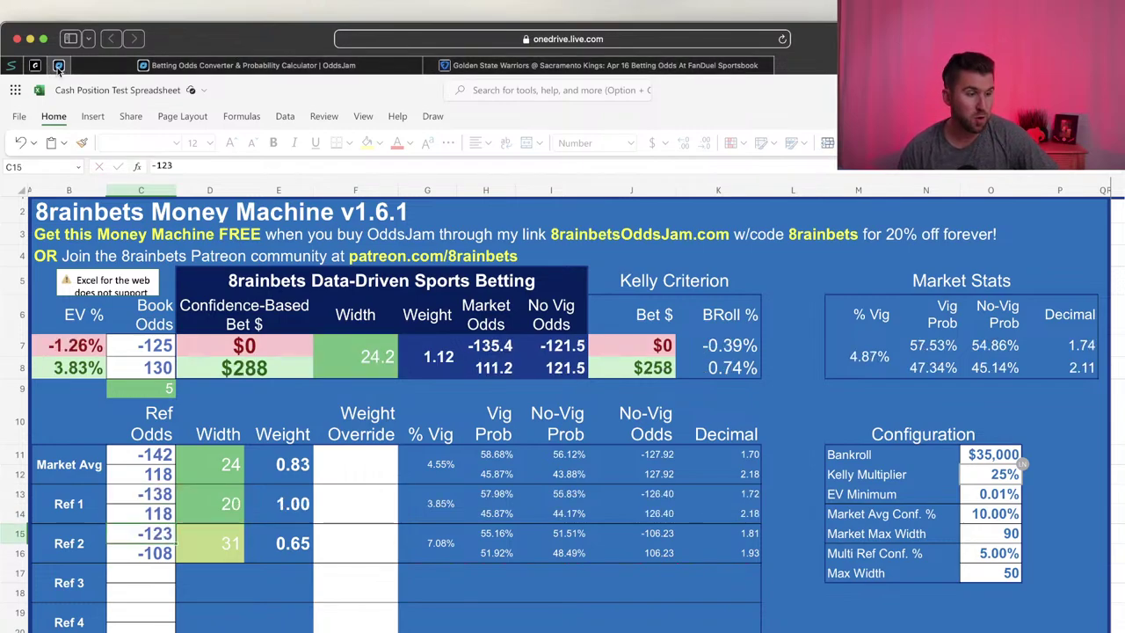
- Read the sportsbook odds on OddsJam, then enter Ref 3 odds of -137 and 119
key(super+1)
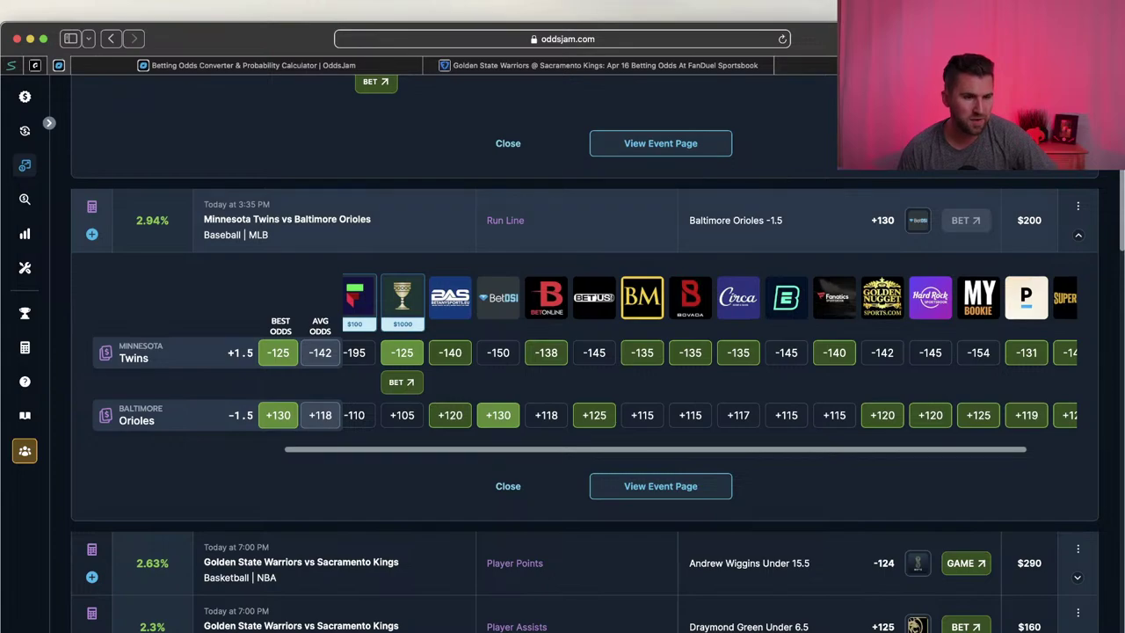
key(super+2)
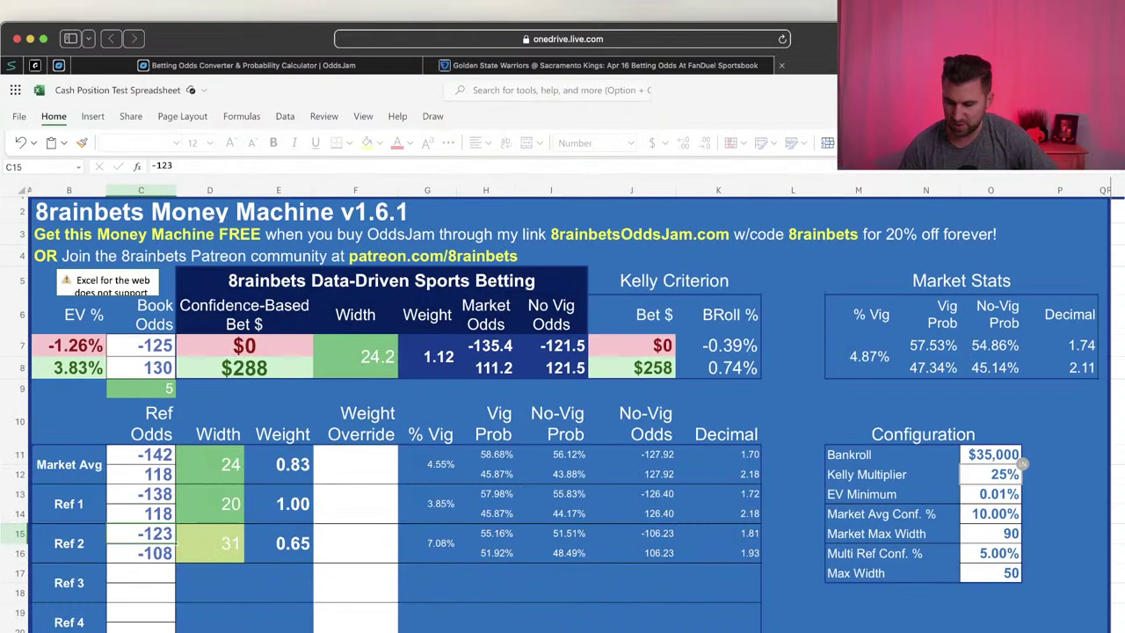
key(Return)
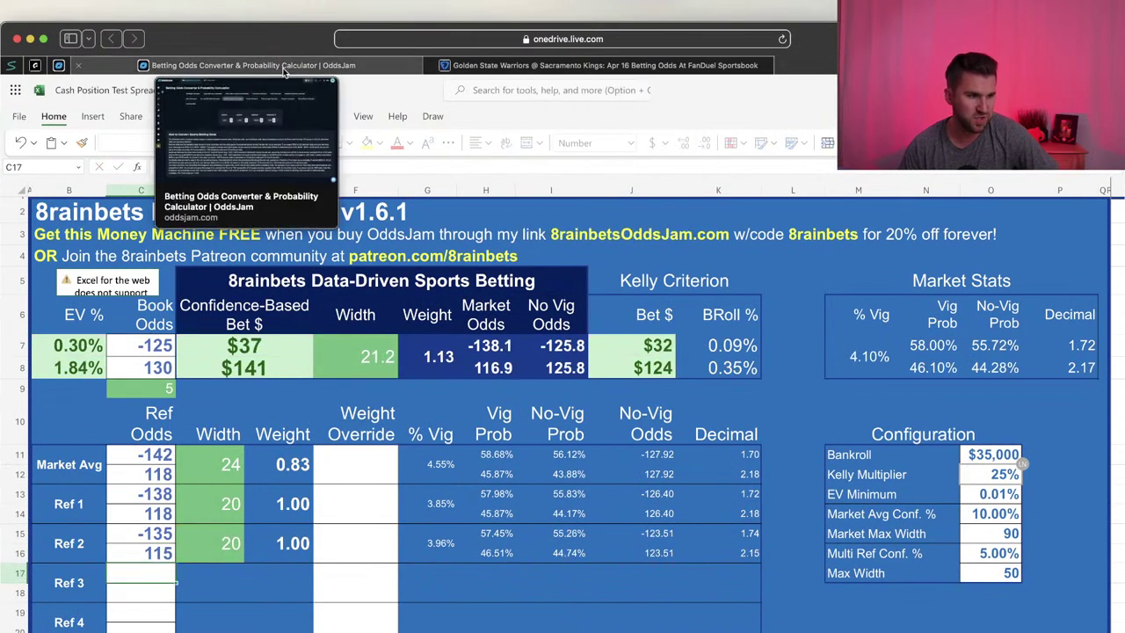
click(59, 68)
scroll(704, 365, right, 3)
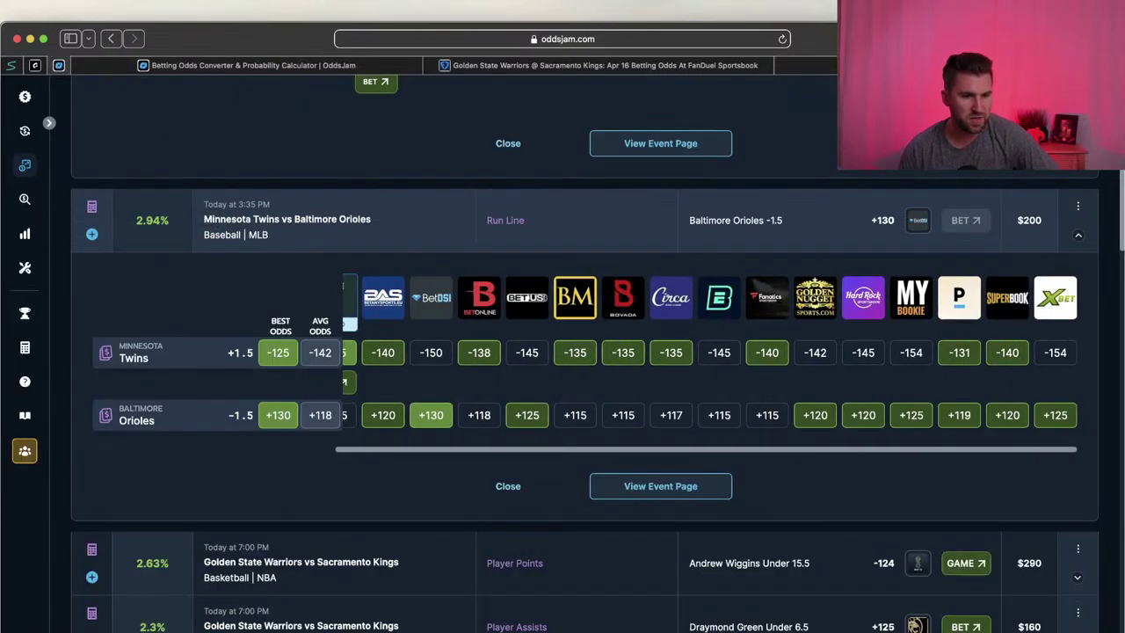
key(ctrl+shift+Tab)
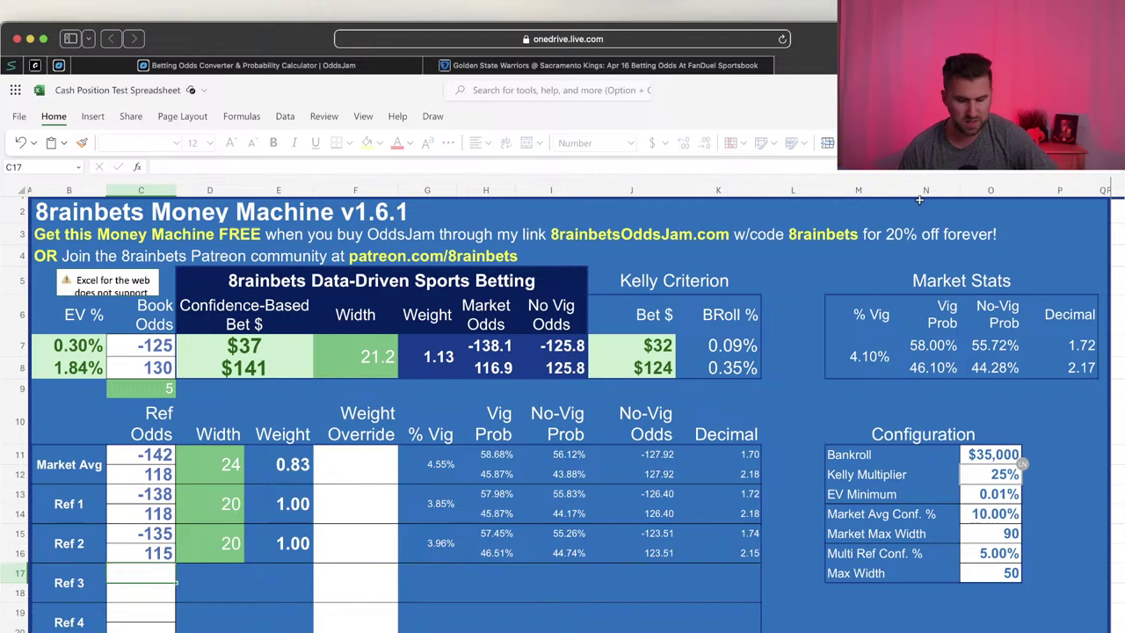
text(-137)
key(Return)
text(119)
key(Return)
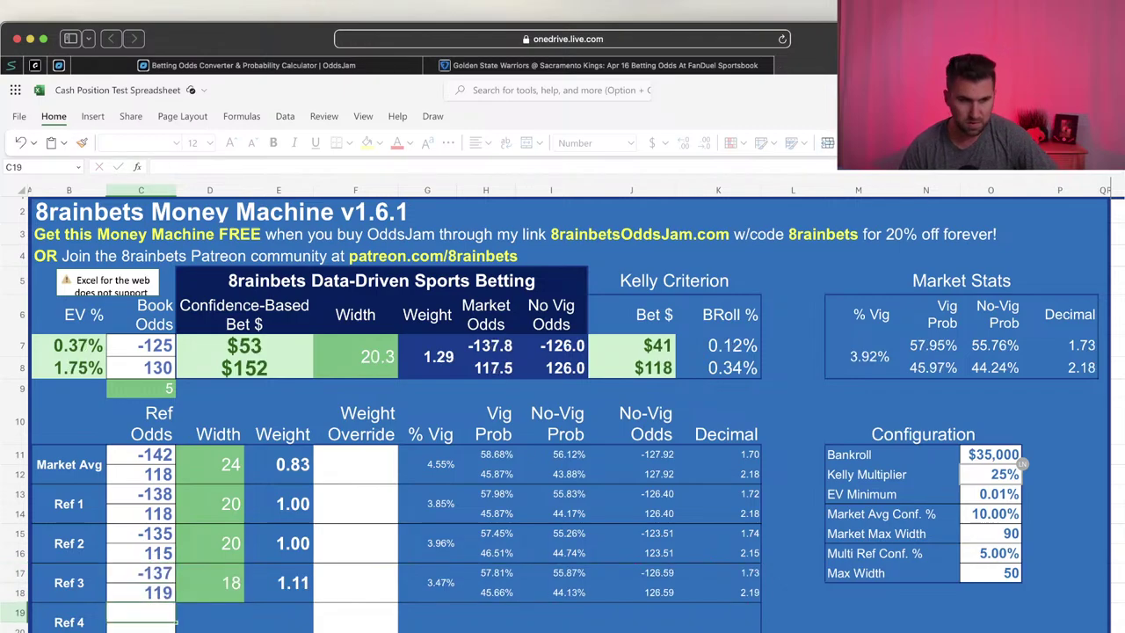
- Correct Ref 3 to -135/117 and enter Ref 4 as -131/119, reaching 2.16% EV
click(60, 65)
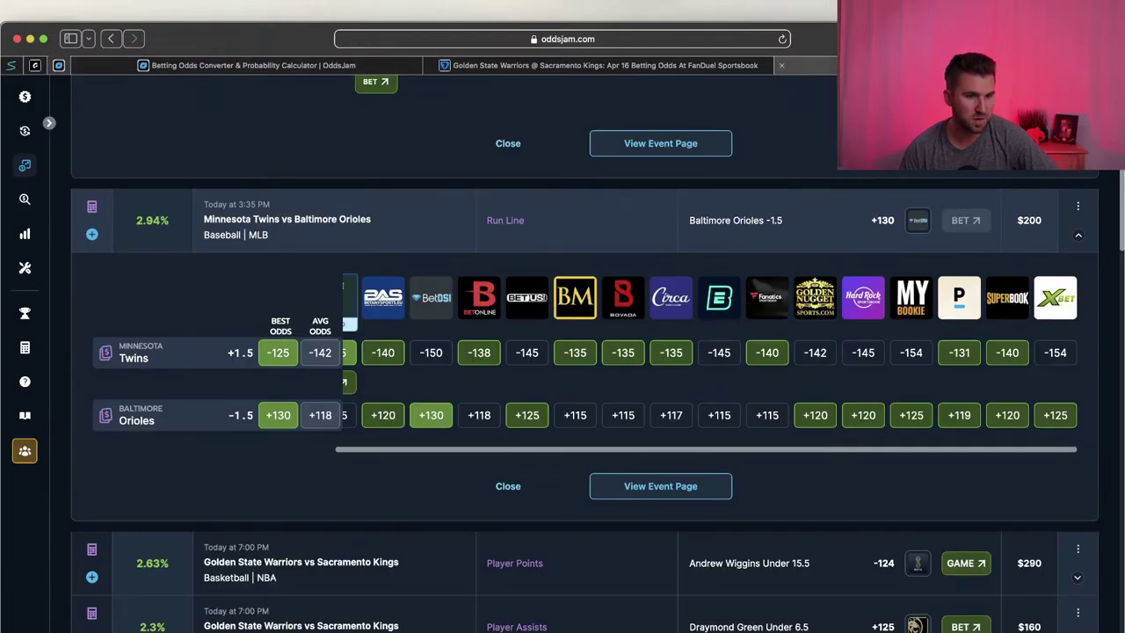
key(ctrl+shift+Tab)
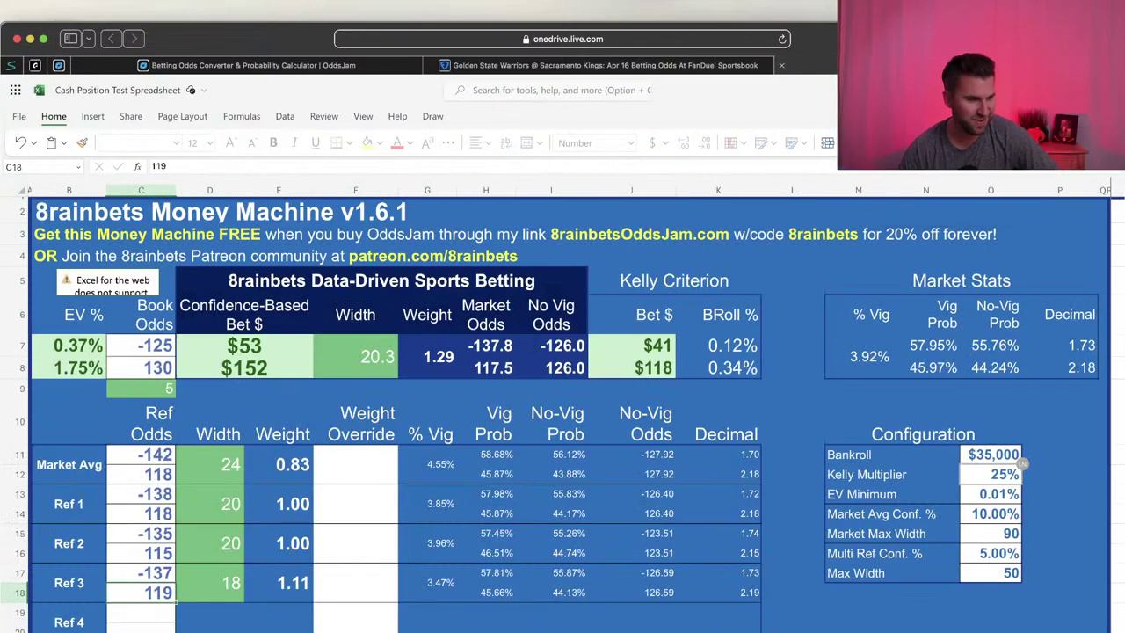
text(-135)
key(Return)
text(117)
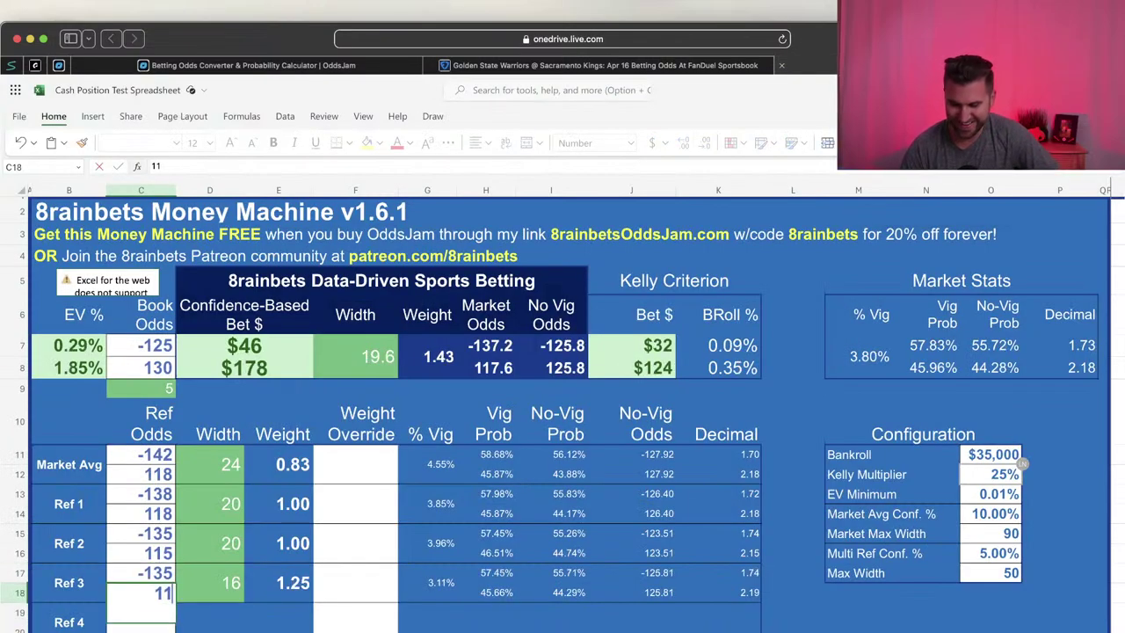
key(Return)
text(-131)
key(Return)
text(119)
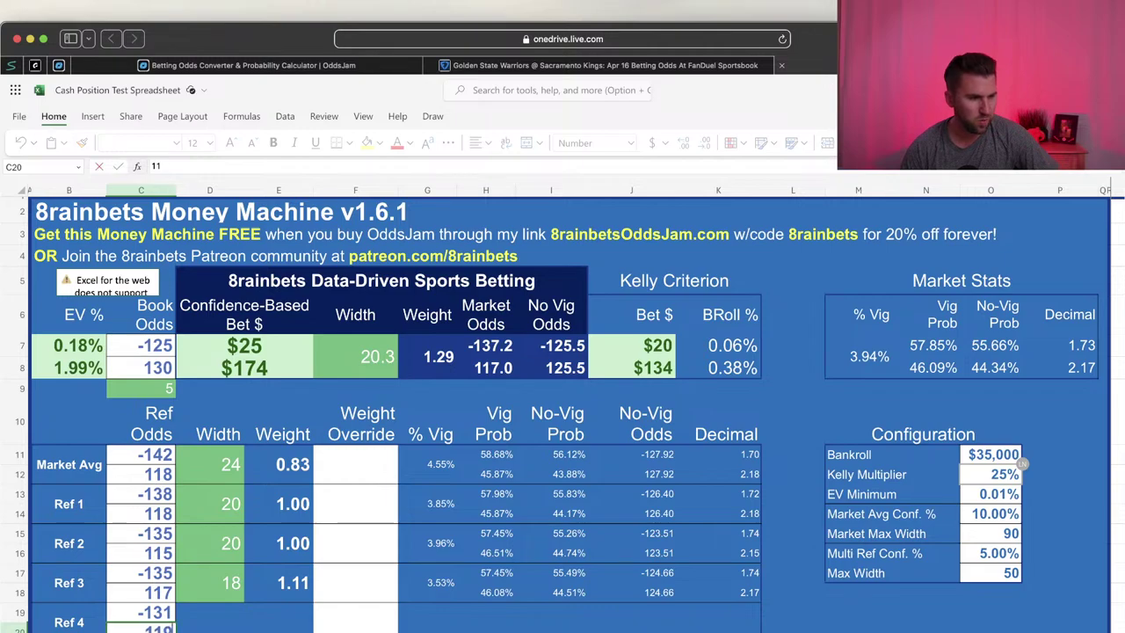
key(Return)
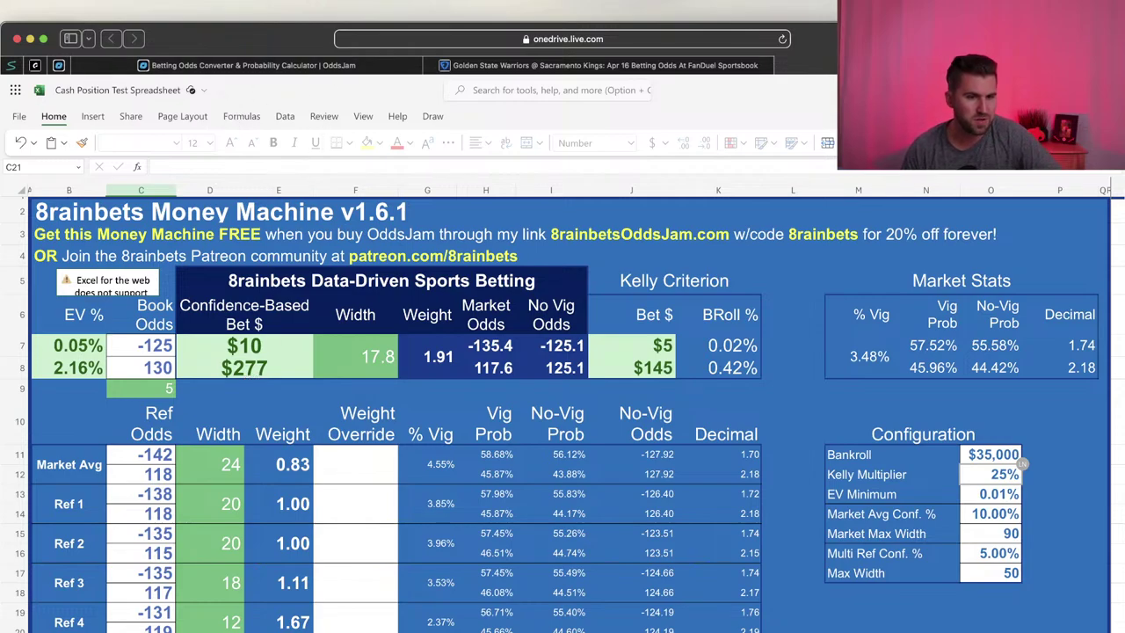
key(super+t)
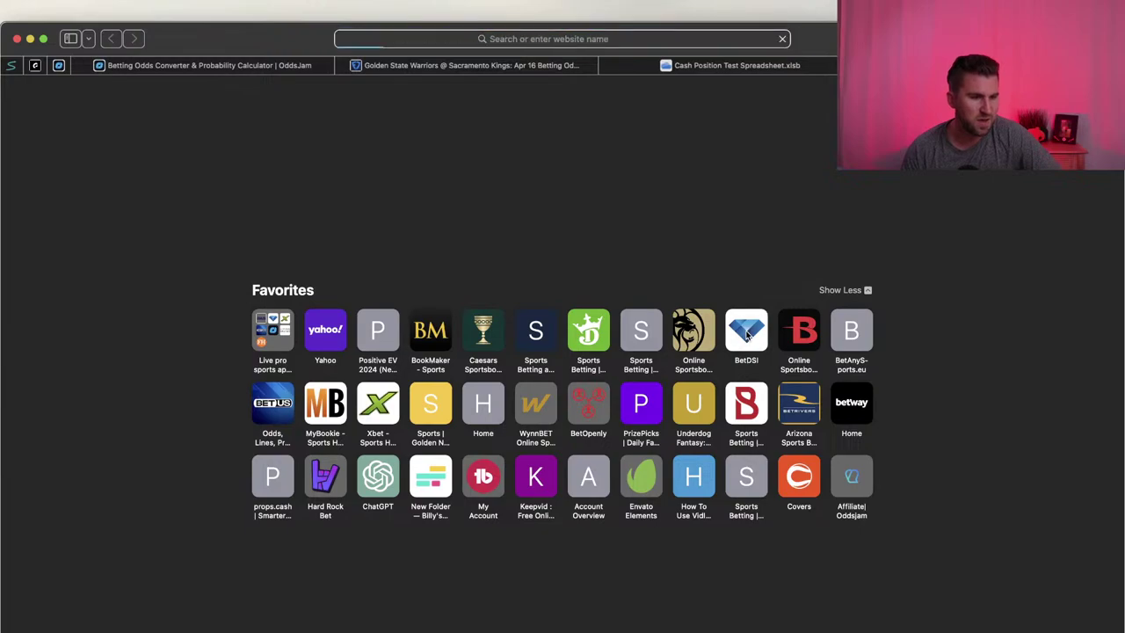
- Sign in to betdsi.eu using the saved login credentials
text(betdsi.eu)
key(Return)
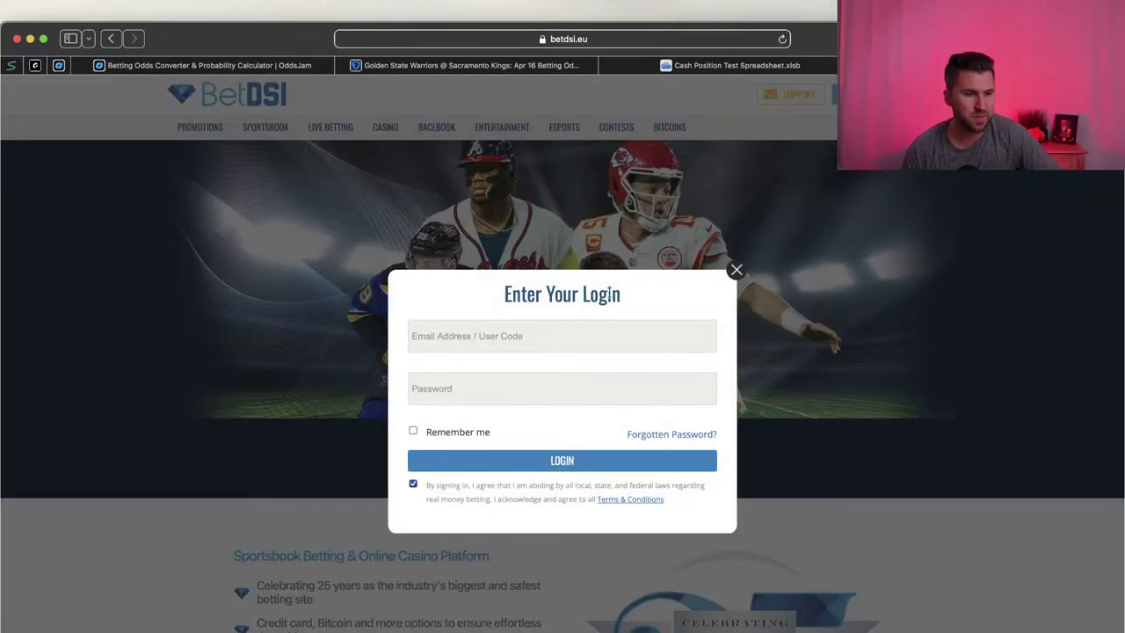
click(583, 336)
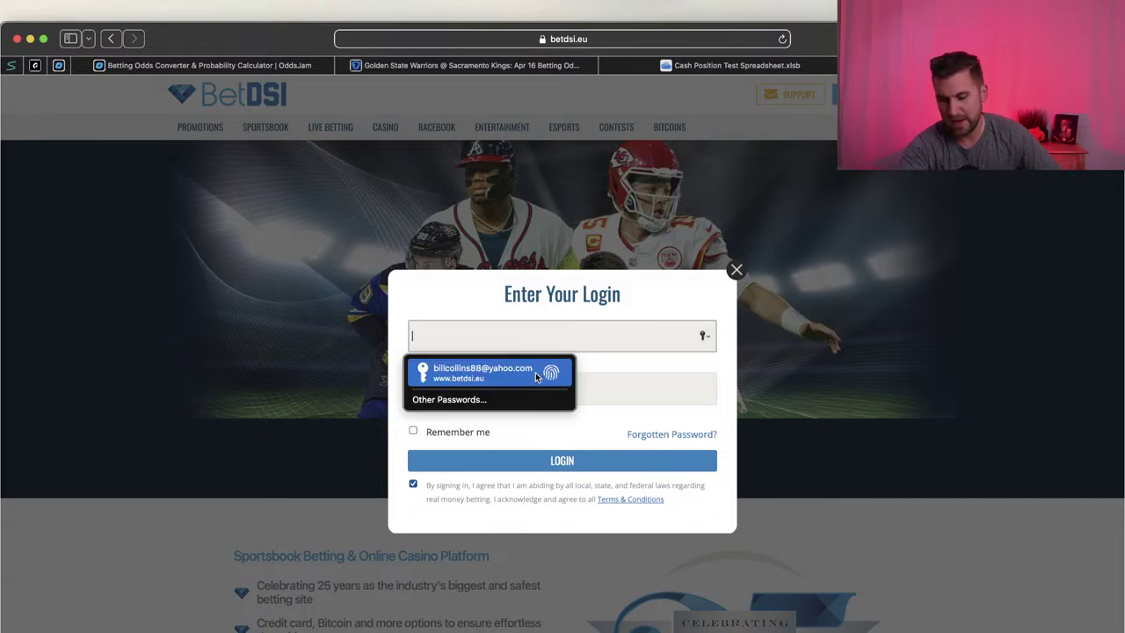
click(535, 372)
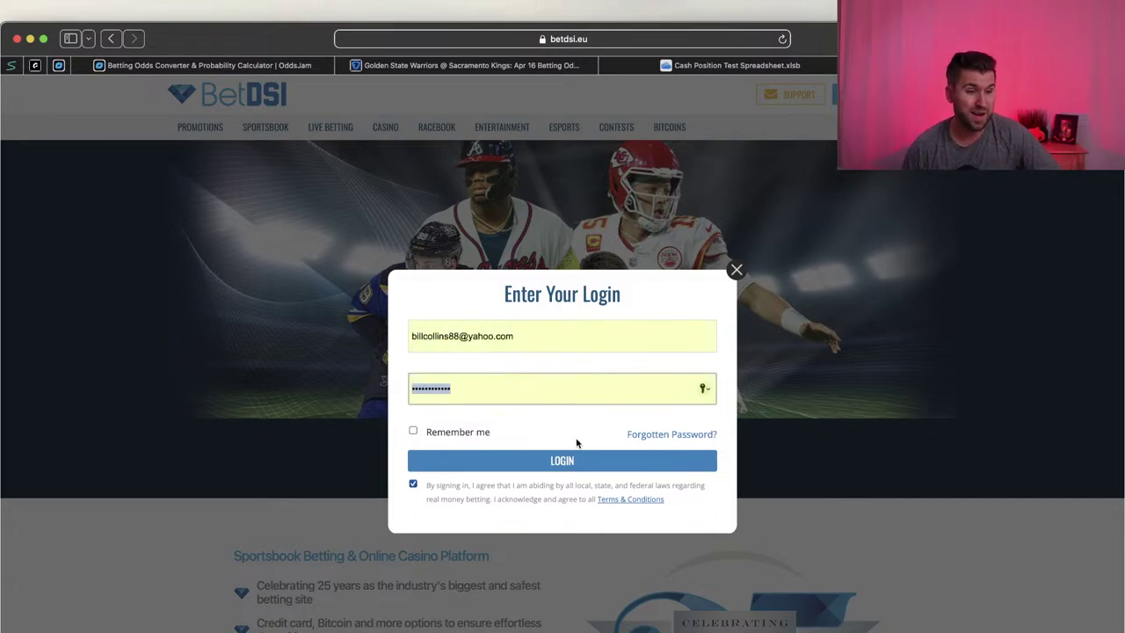
click(565, 470)
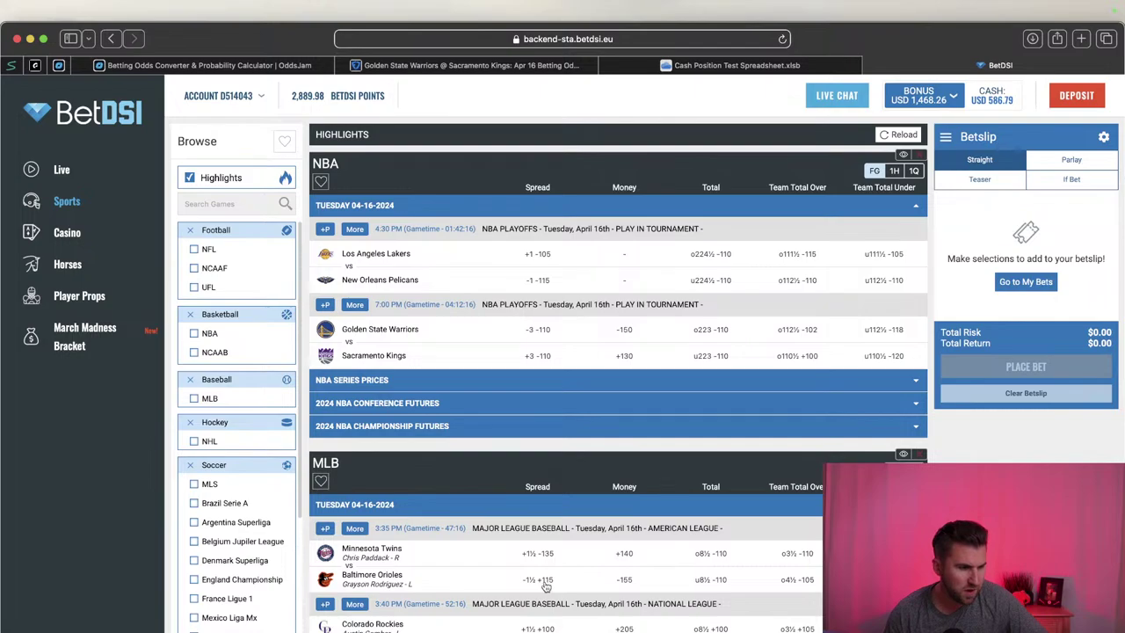
- Add Baltimore Orioles -1½ at +115 to the betslip and return to OddsJam's bets list
click(544, 581)
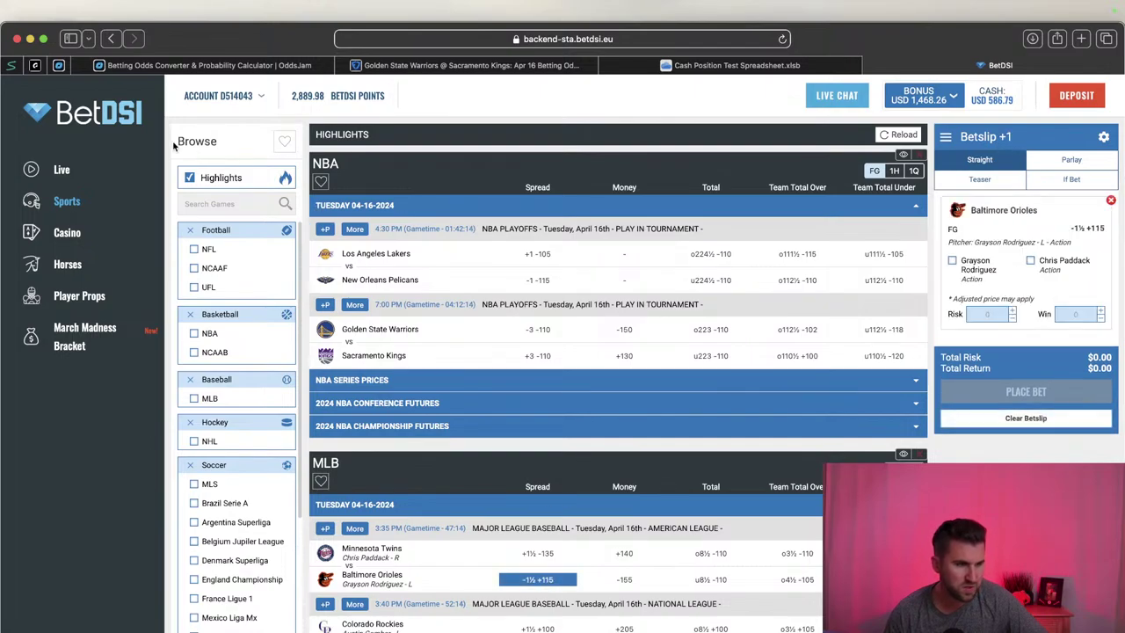
click(156, 69)
click(61, 67)
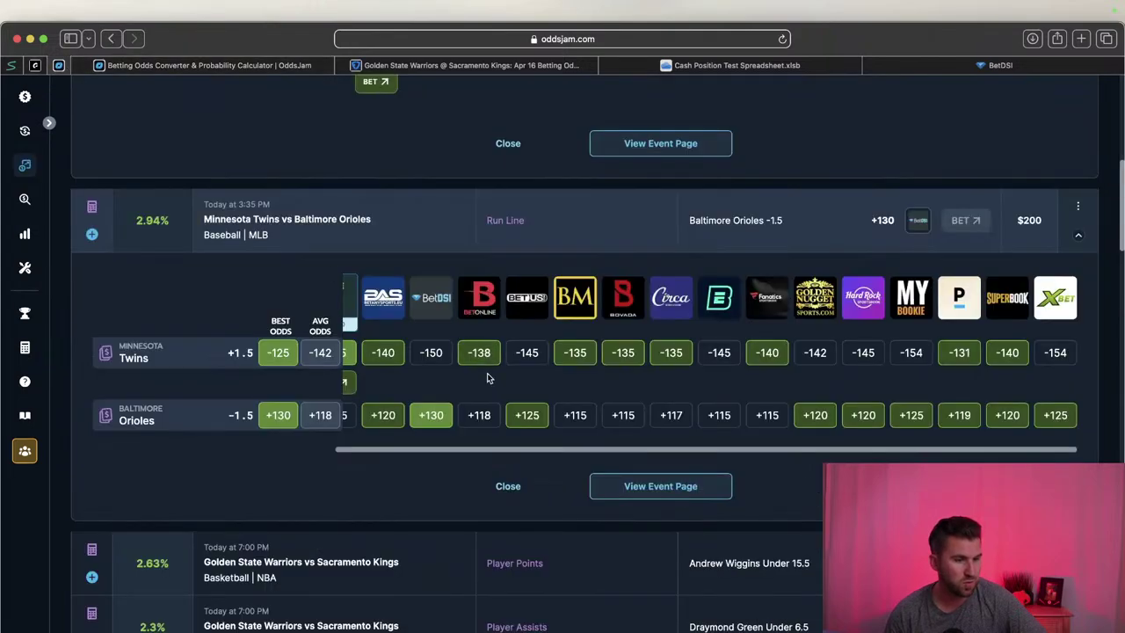
scroll(527, 418, left, 8)
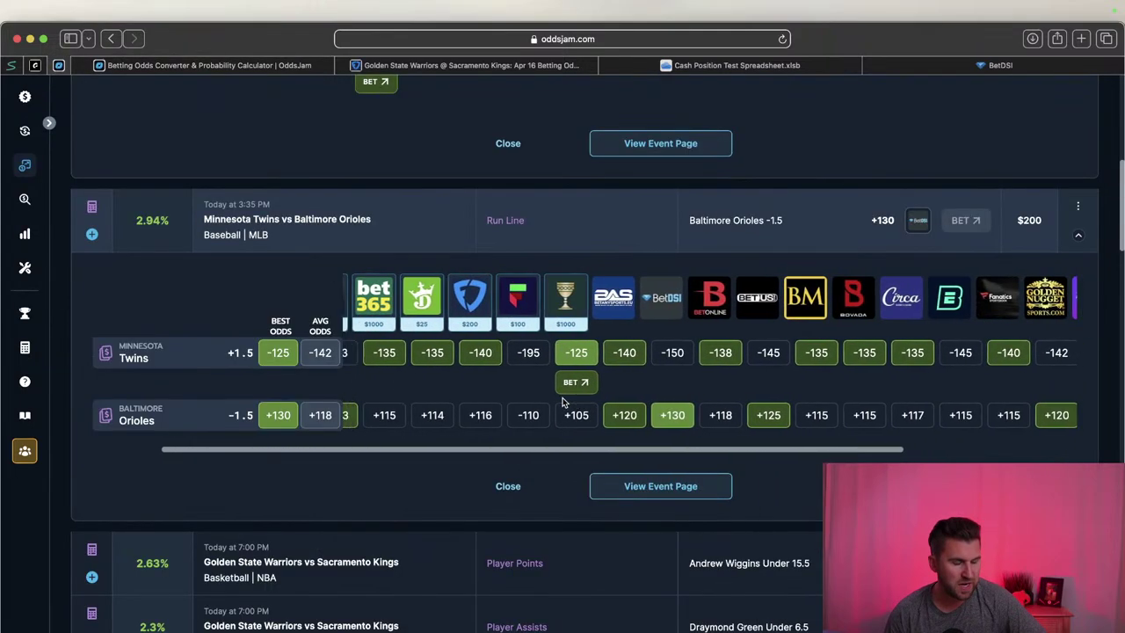
- Set the Orioles book odds in C8 to 125, dropping EV to -0.06% and a $0 bet
scroll(563, 403, right, 8)
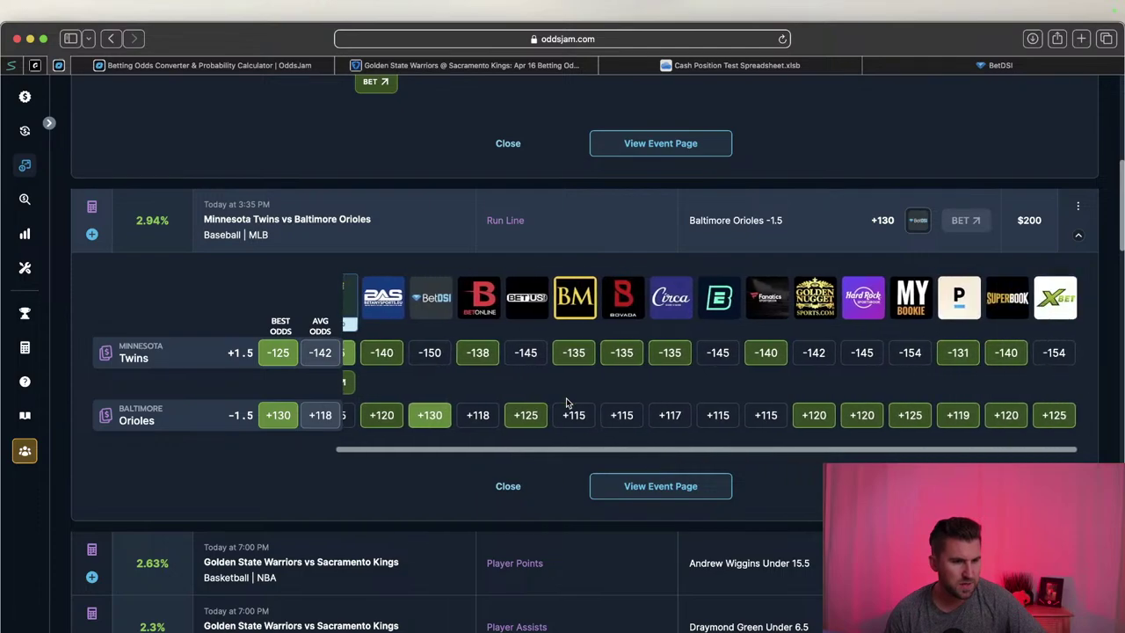
click(757, 68)
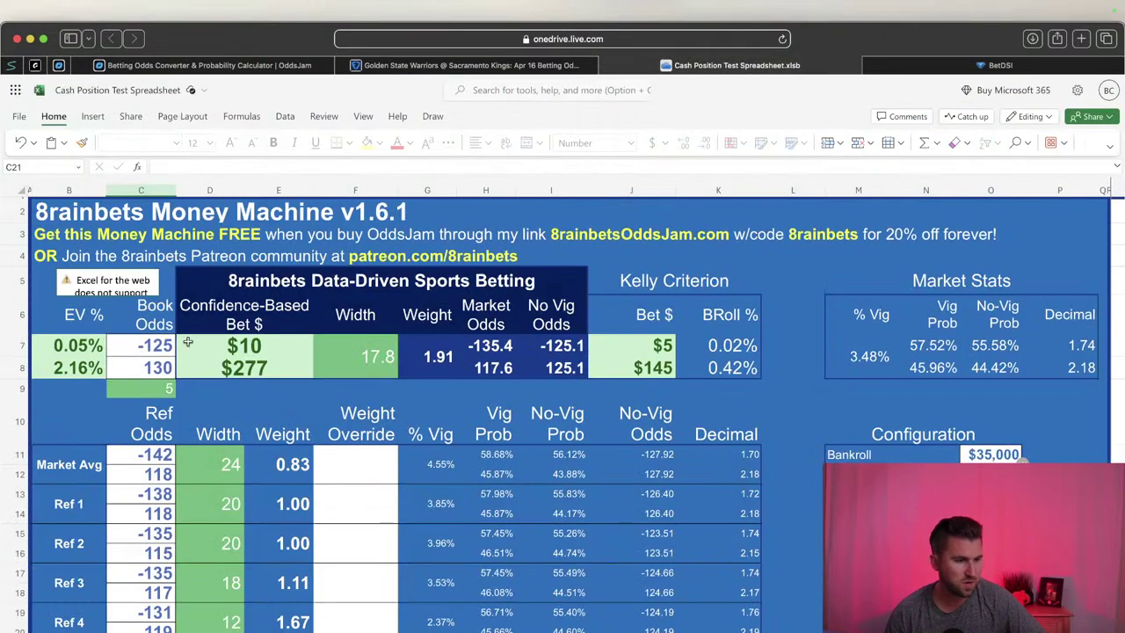
click(148, 367)
text(125)
key(Return)
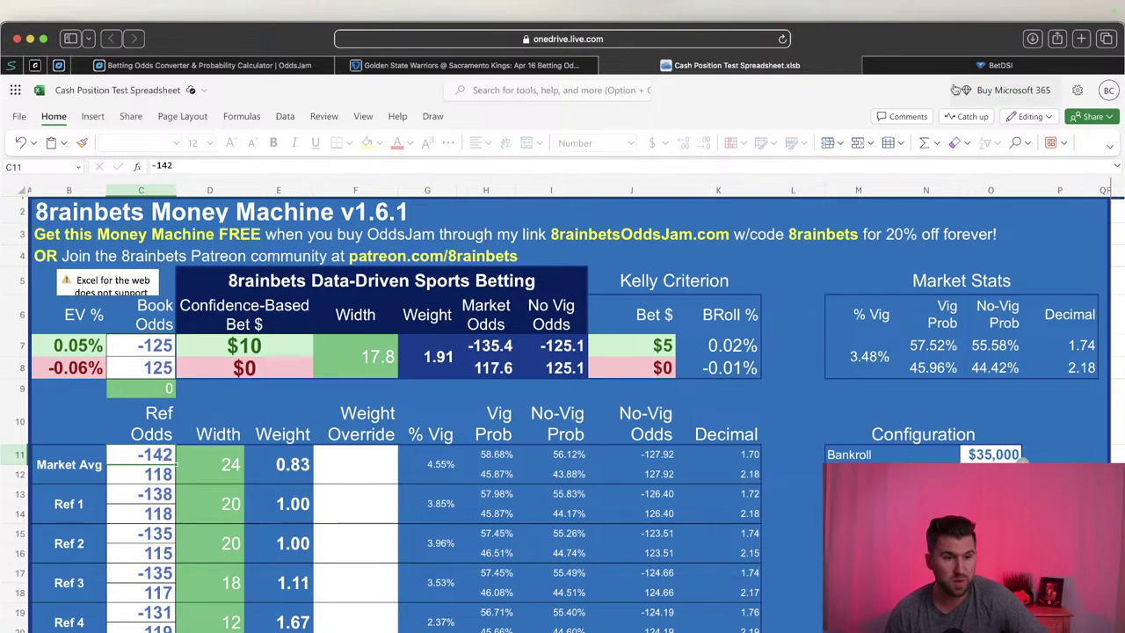
click(1000, 65)
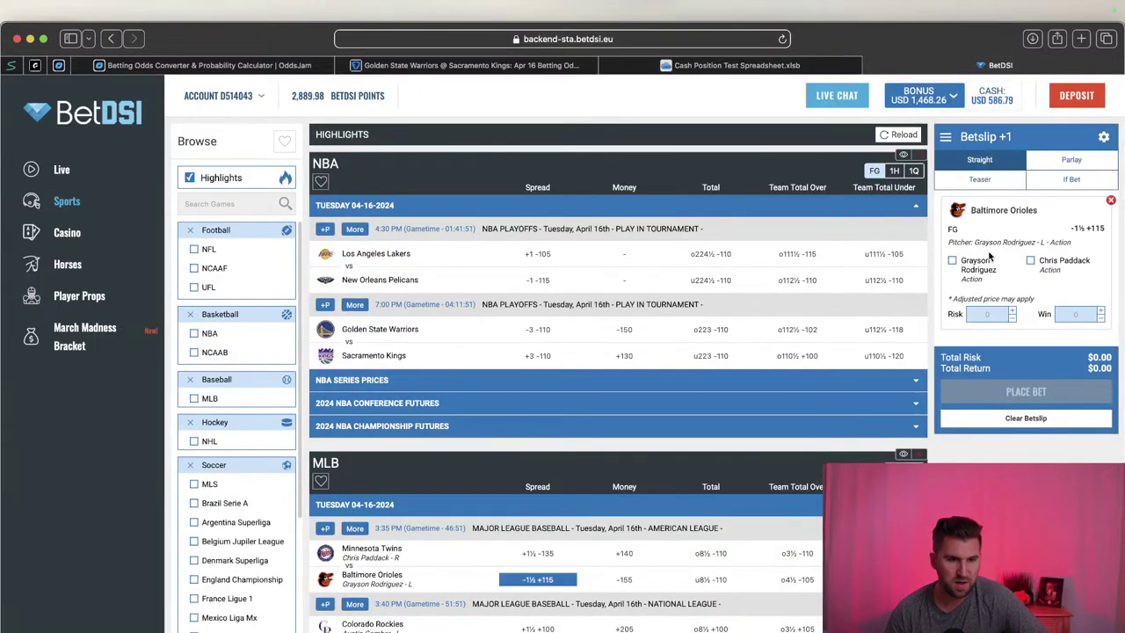
- Remove the Orioles bet from the BetDSI betslip and return to the top of OddsJam's list
click(1111, 203)
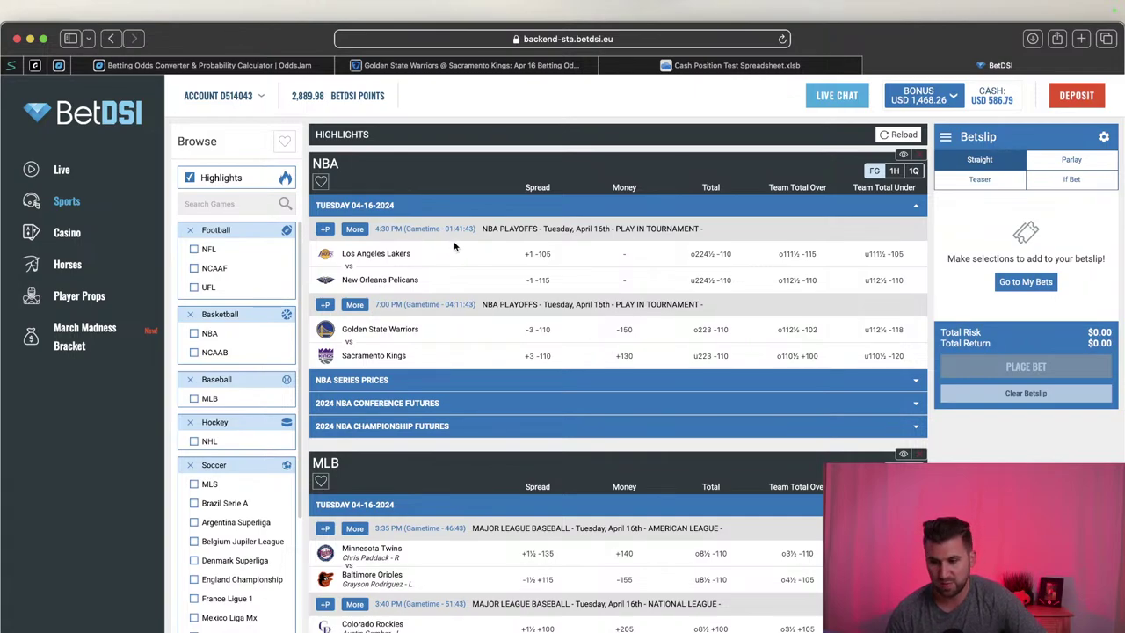
click(58, 65)
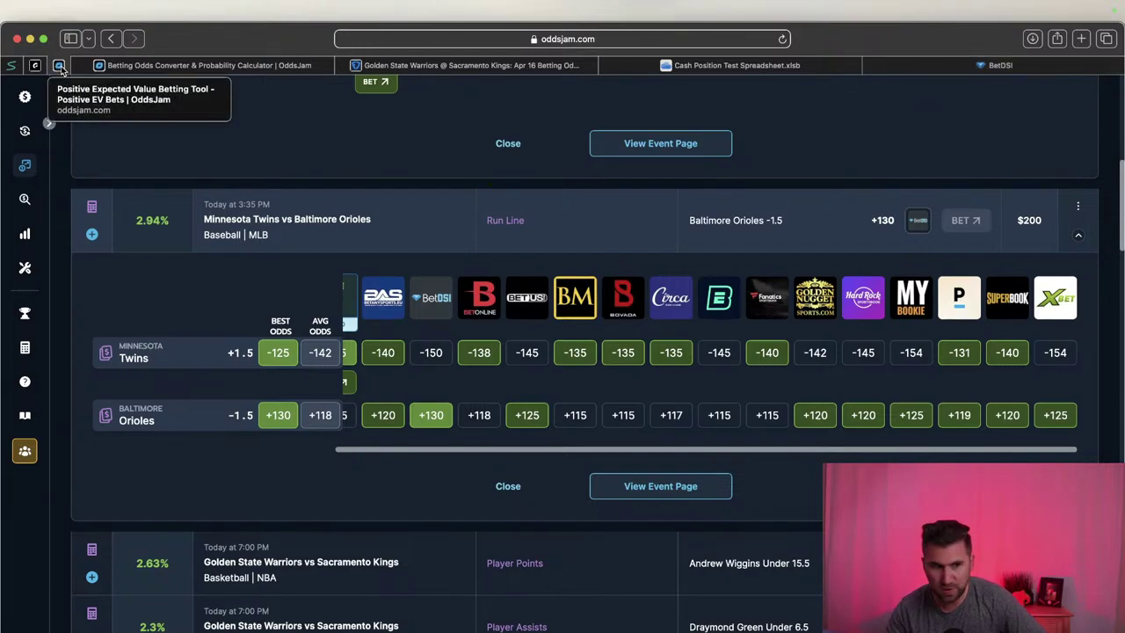
scroll(296, 223, up, 10)
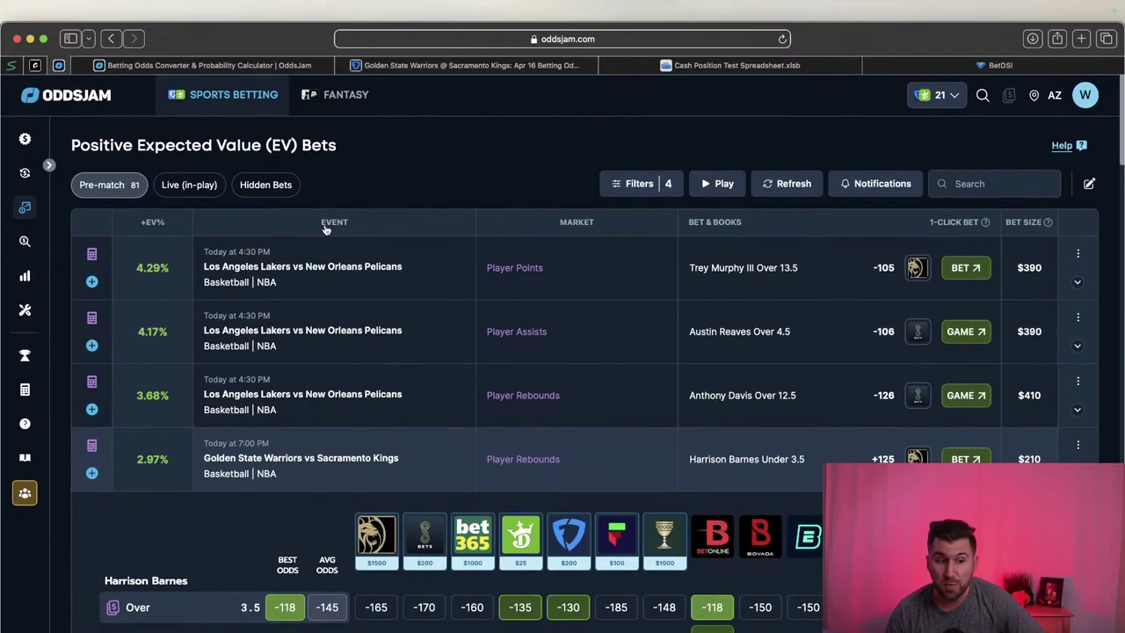
- Refresh the positive-EV list and review all book odds for Draymond Green Under 6.5
click(787, 183)
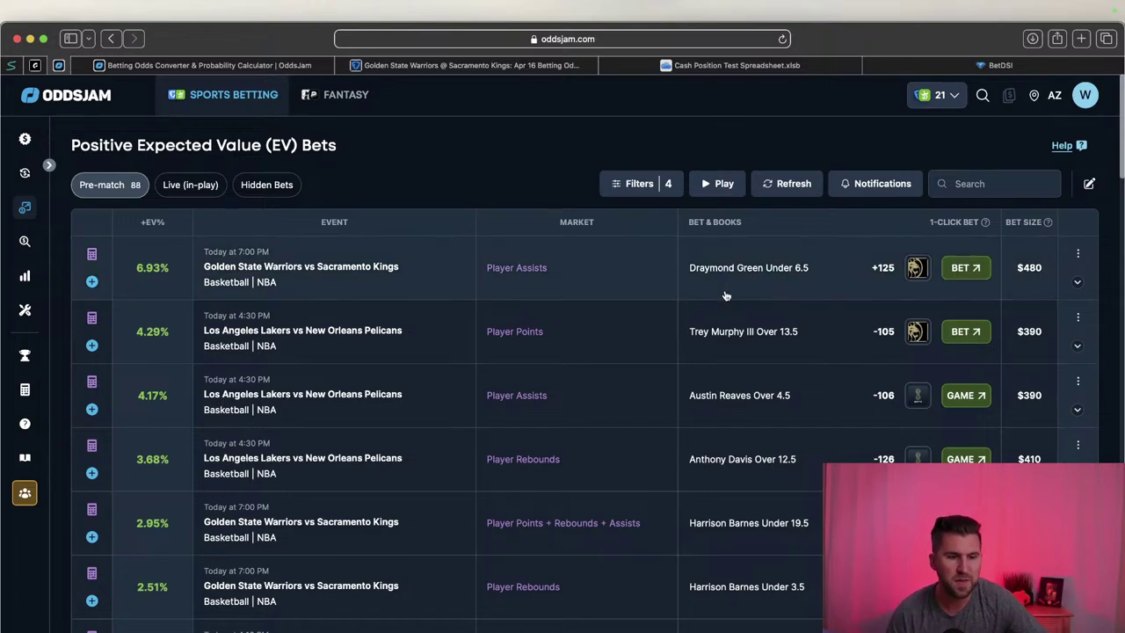
click(596, 273)
scroll(595, 273, down, 1)
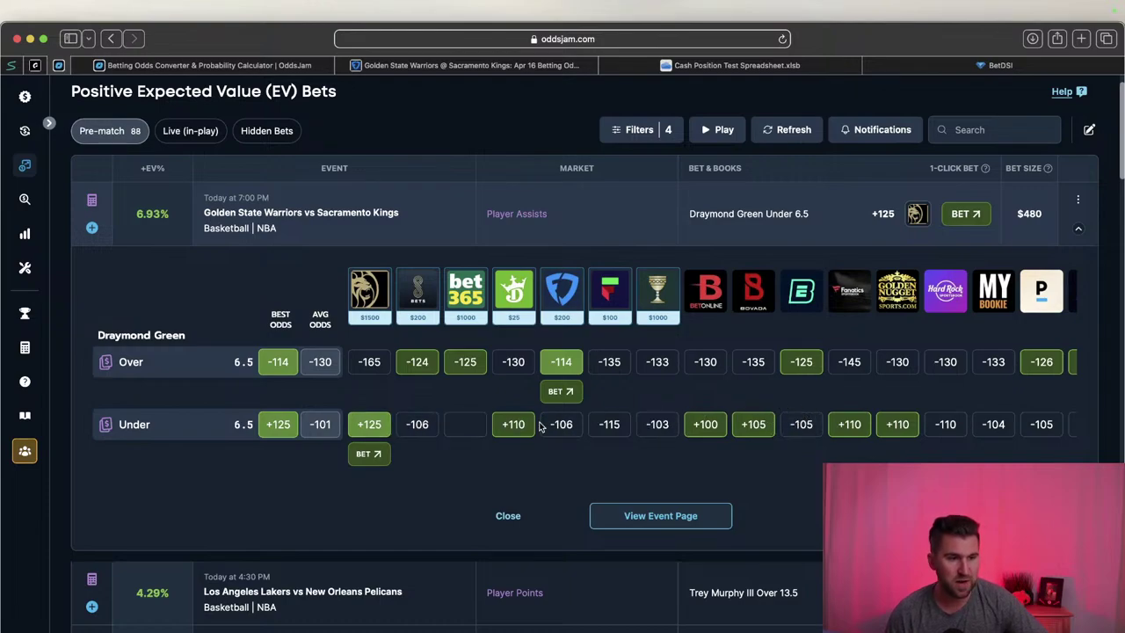
scroll(537, 425, right, 2)
scroll(976, 424, left, 2)
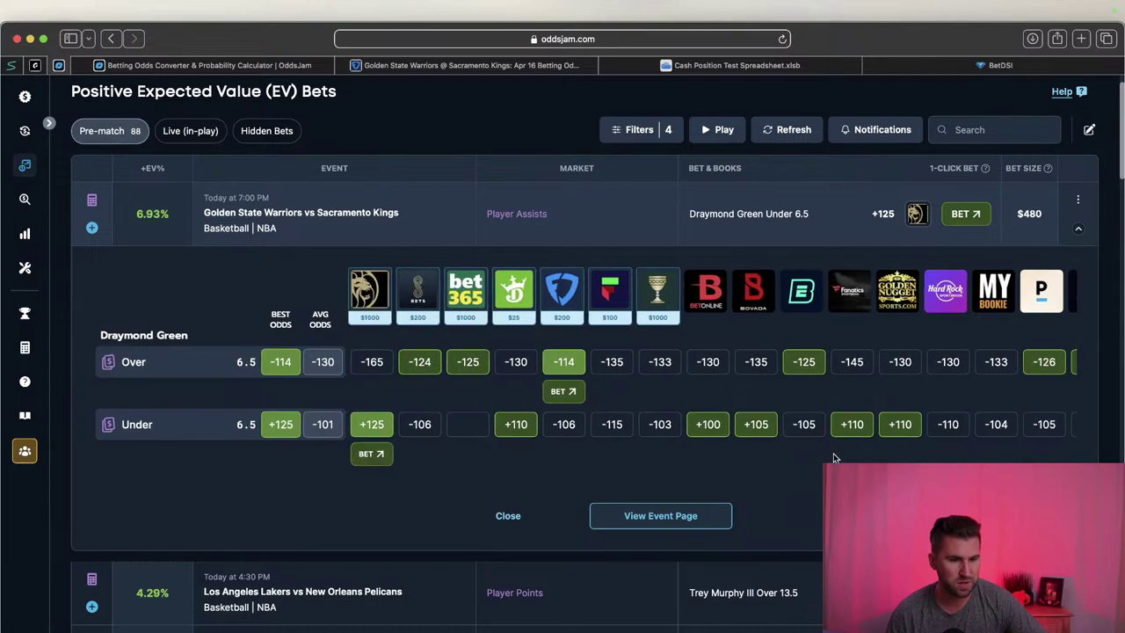
- Review Trey Murphy III Over 13.5 odds, best -105 against a -123 average, then collapse it
click(572, 583)
scroll(572, 527, down, 5)
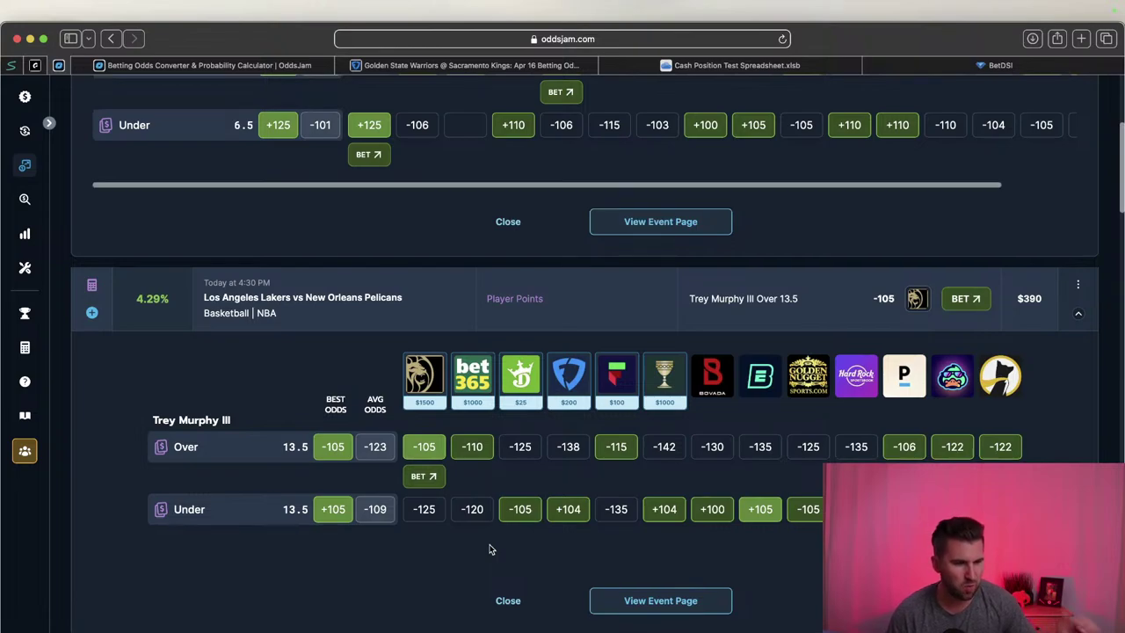
scroll(490, 548, down, 1)
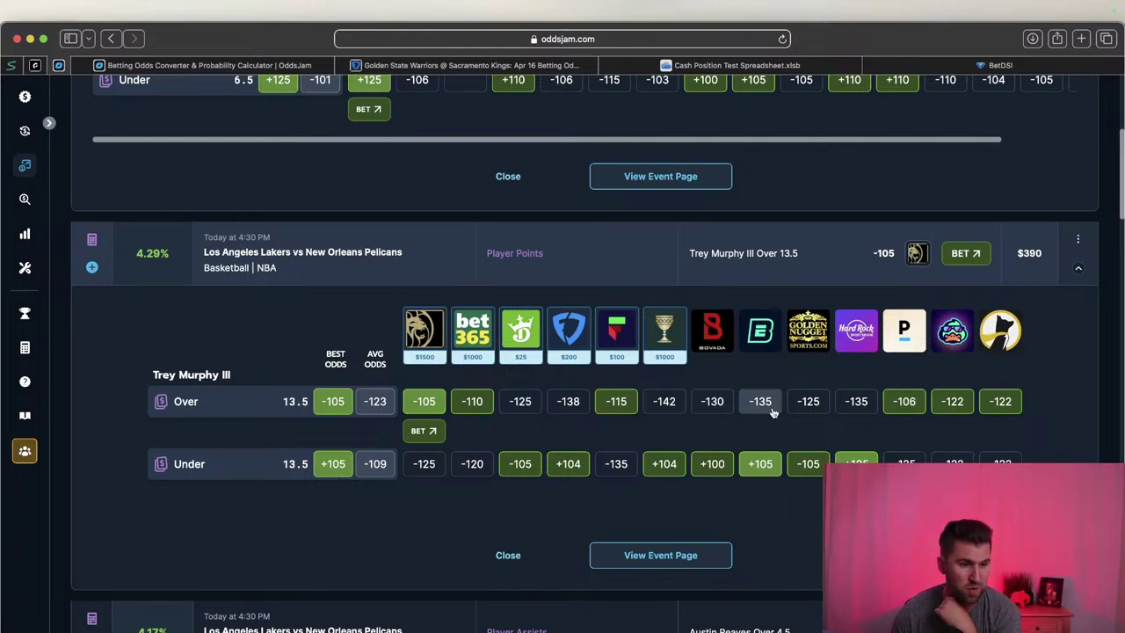
click(537, 262)
scroll(539, 260, down, 1)
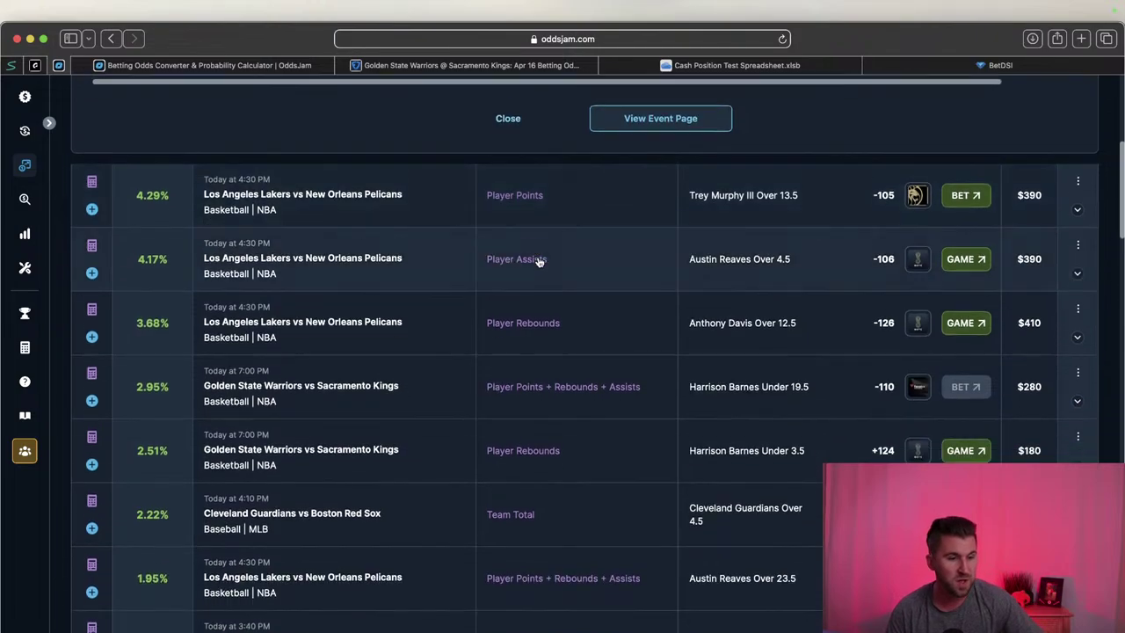
scroll(538, 260, down, 2)
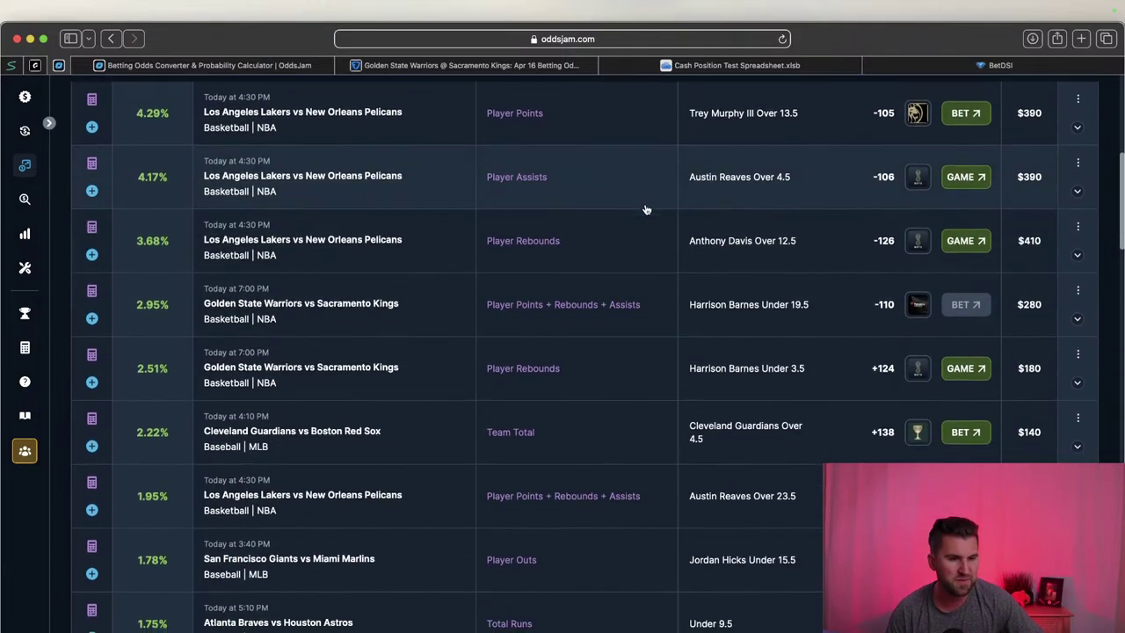
scroll(643, 205, down, 1)
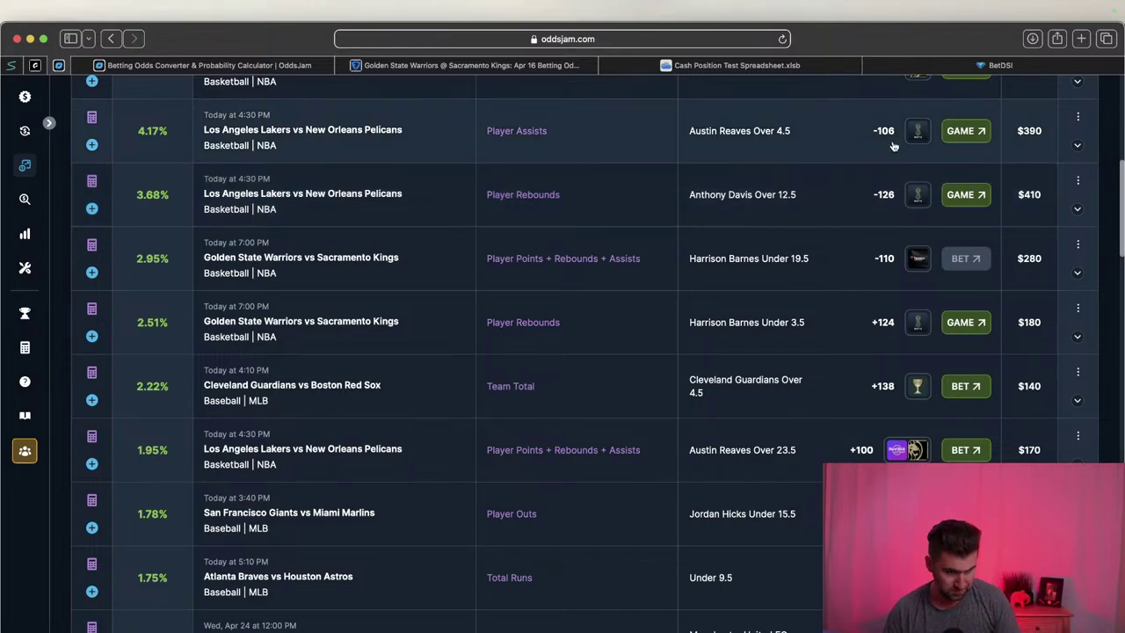
- Open the Sahara Bets sportsbook site in a new tab, then return to OddsJam
click(1082, 40)
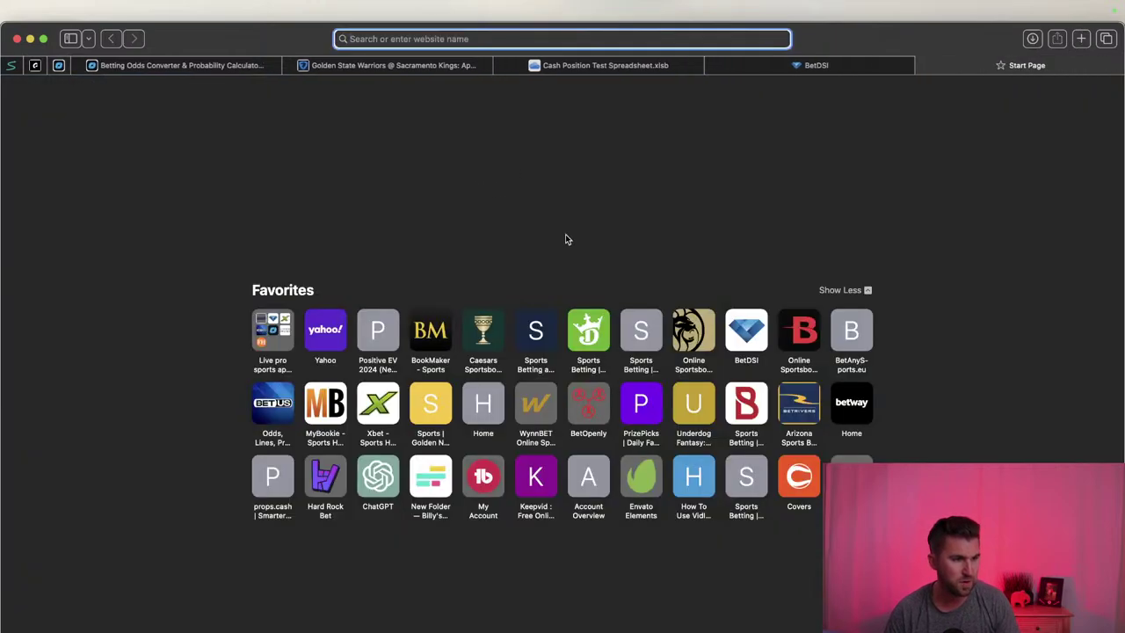
click(748, 490)
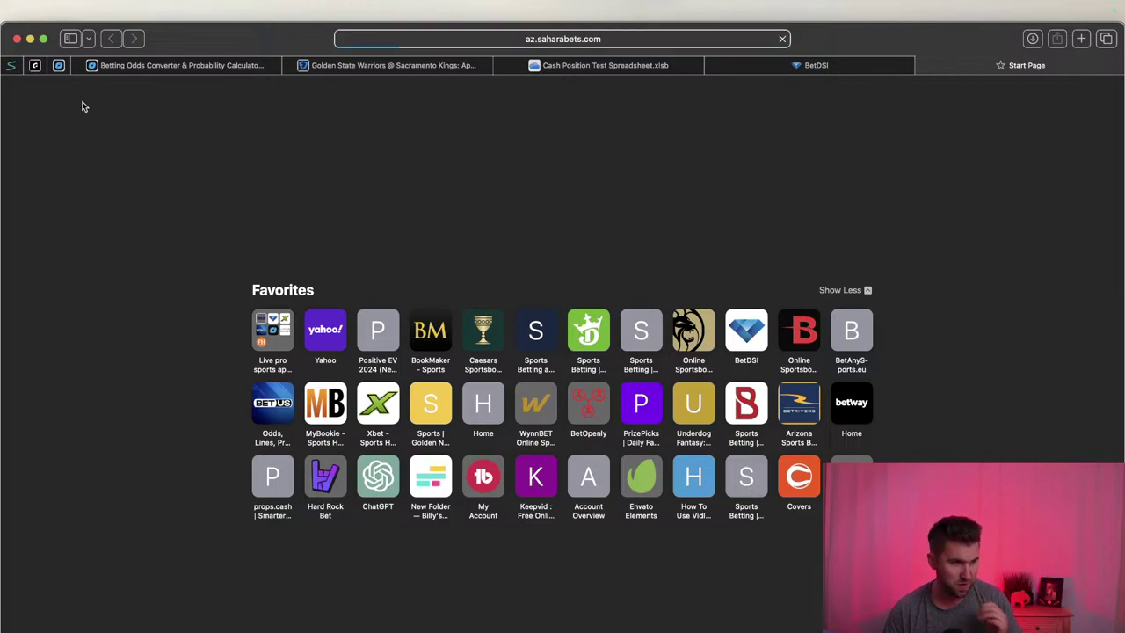
click(59, 65)
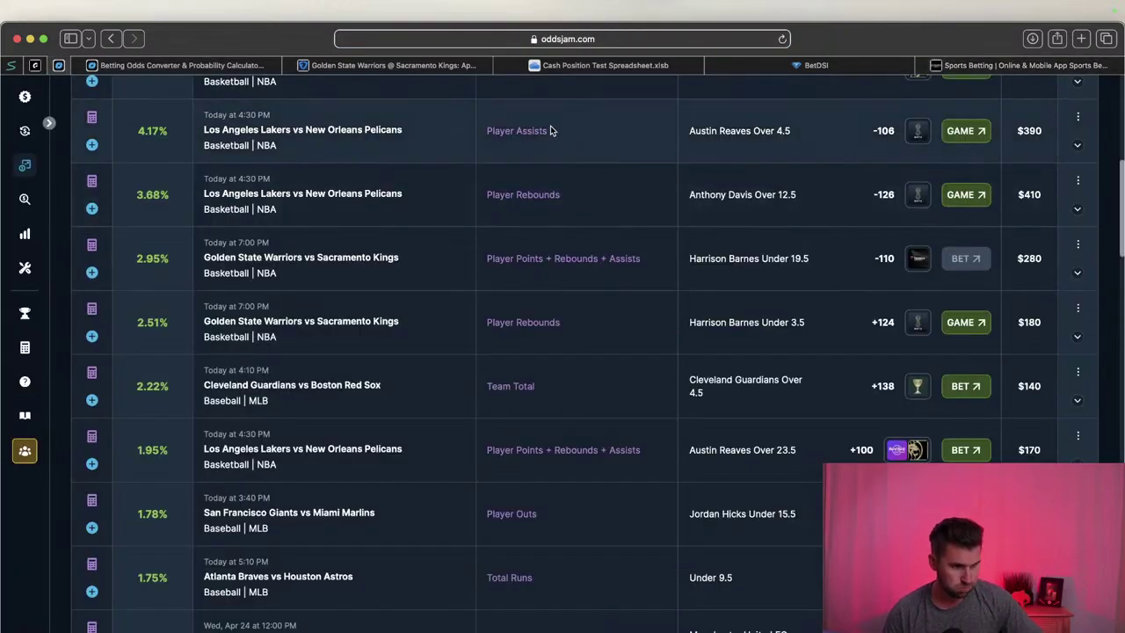
- Compare book odds for Austin Reaves Over 4.5 assists and Anthony Davis Over 12.5
click(551, 126)
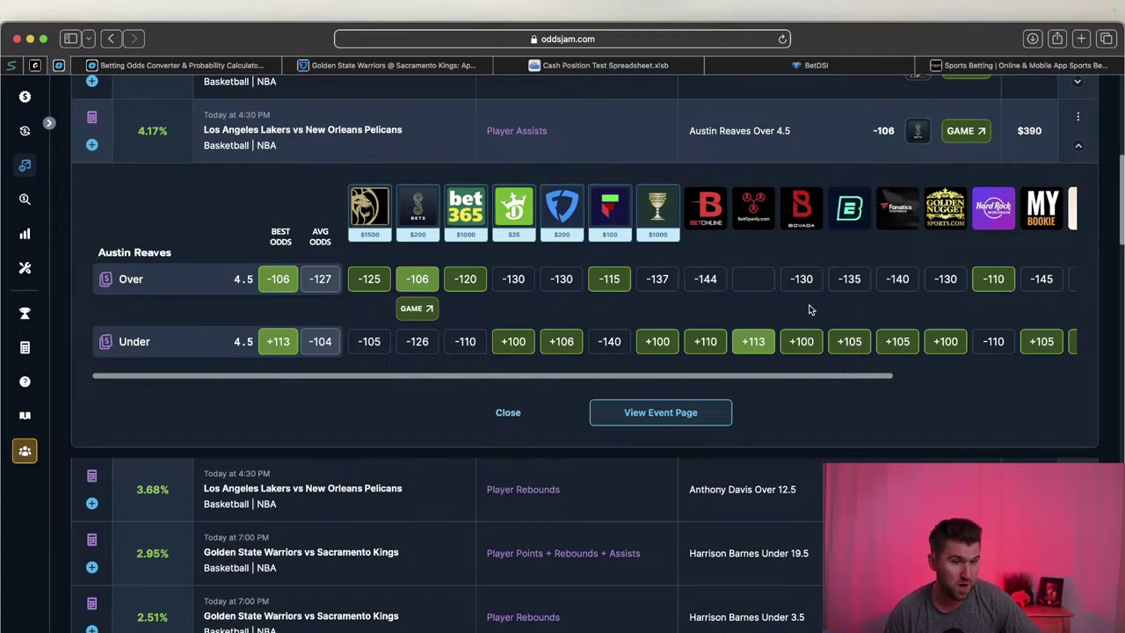
scroll(617, 289, right, 5)
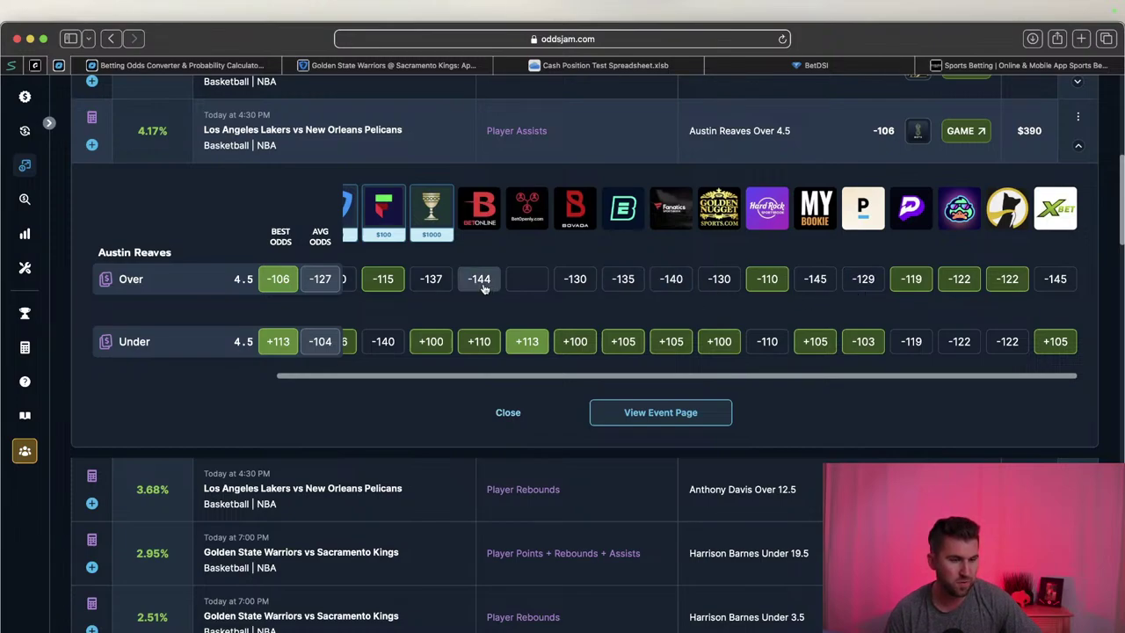
scroll(482, 289, left, 5)
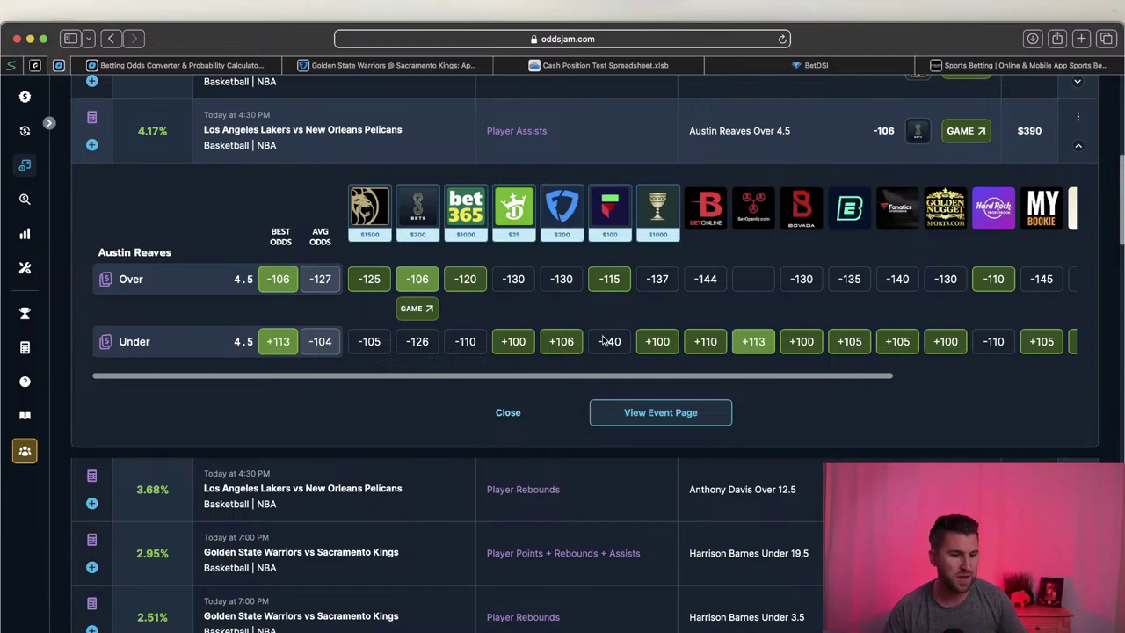
click(584, 508)
scroll(589, 497, down, 1)
scroll(589, 497, down, 5)
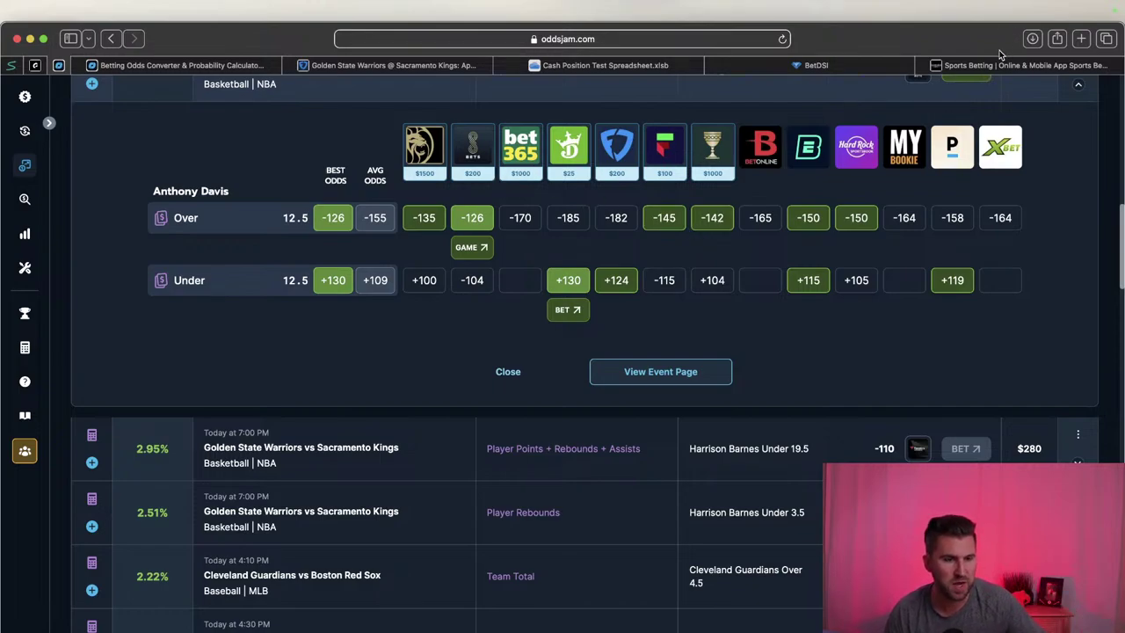
scroll(959, 218, up, 5)
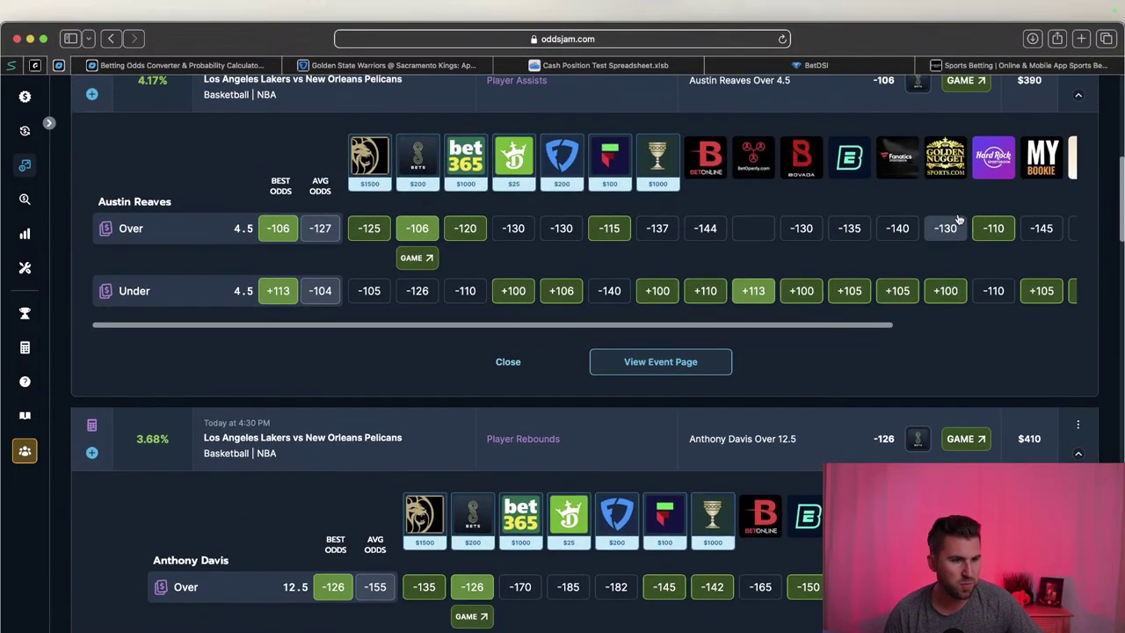
scroll(958, 218, up, 1)
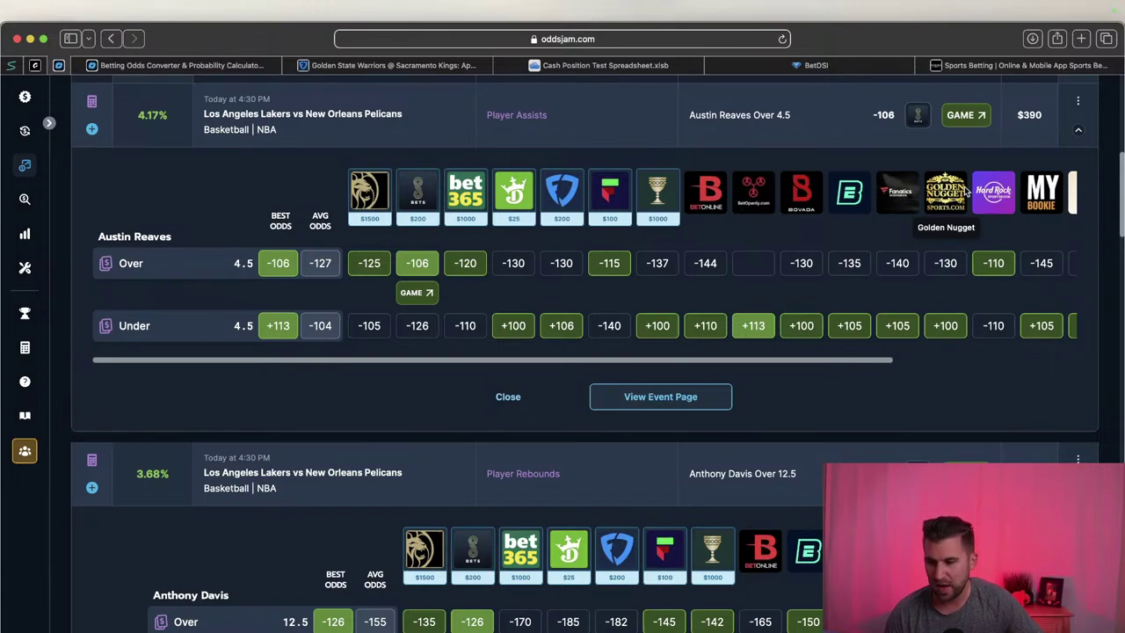
click(976, 67)
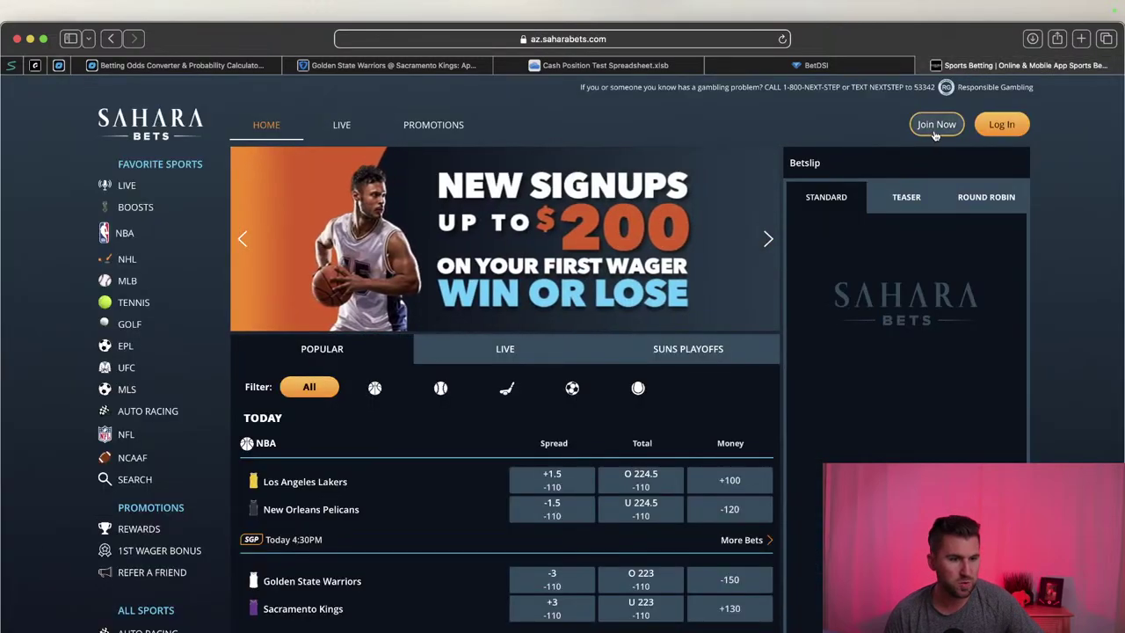
- Log in to Sahara Bets with the saved password, showing a $2,062.79 balance
click(1002, 126)
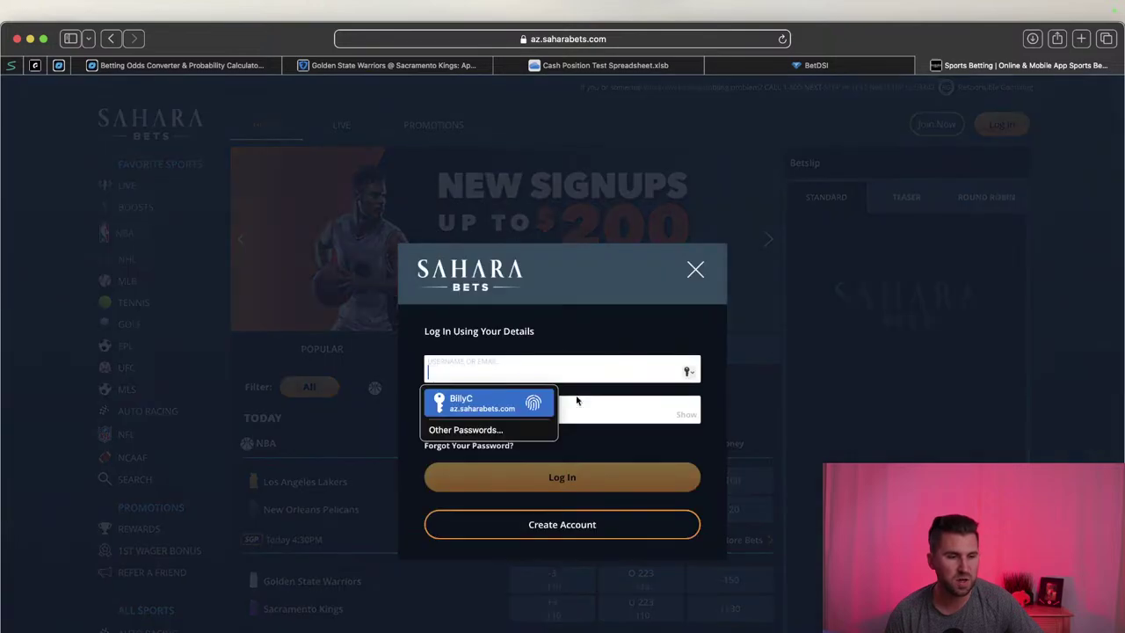
click(524, 403)
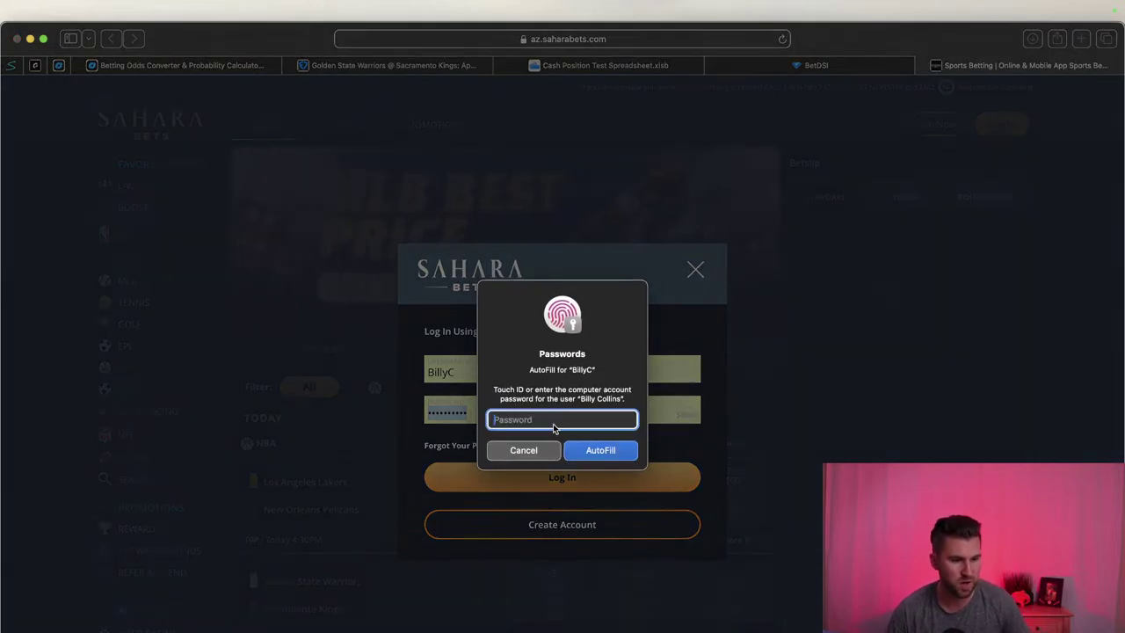
text(•••••••)
key(Return)
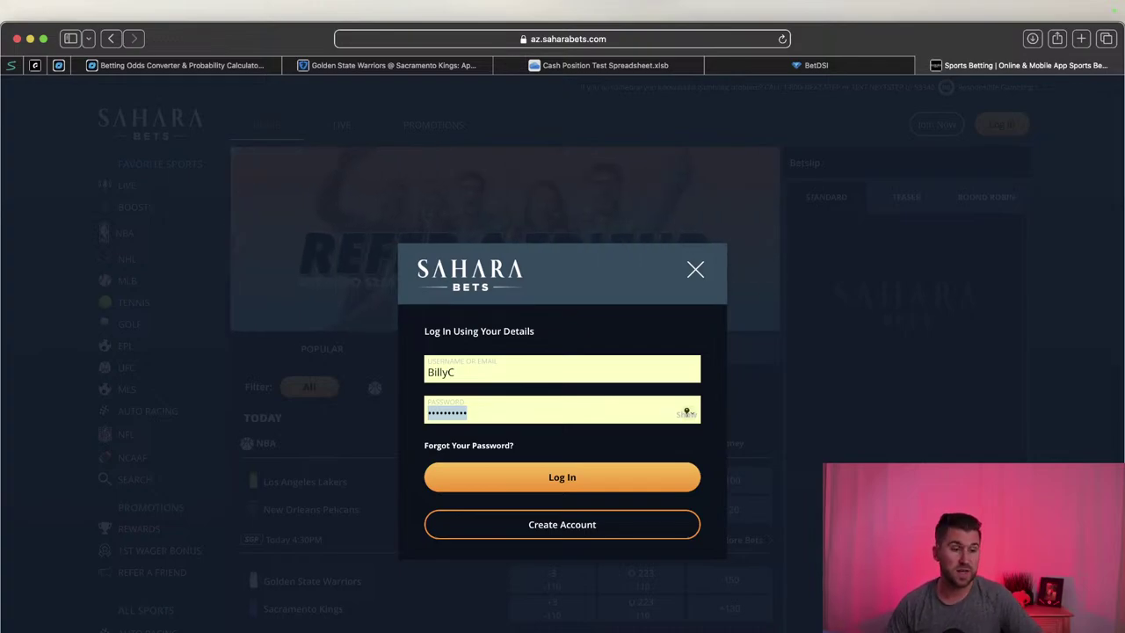
click(636, 477)
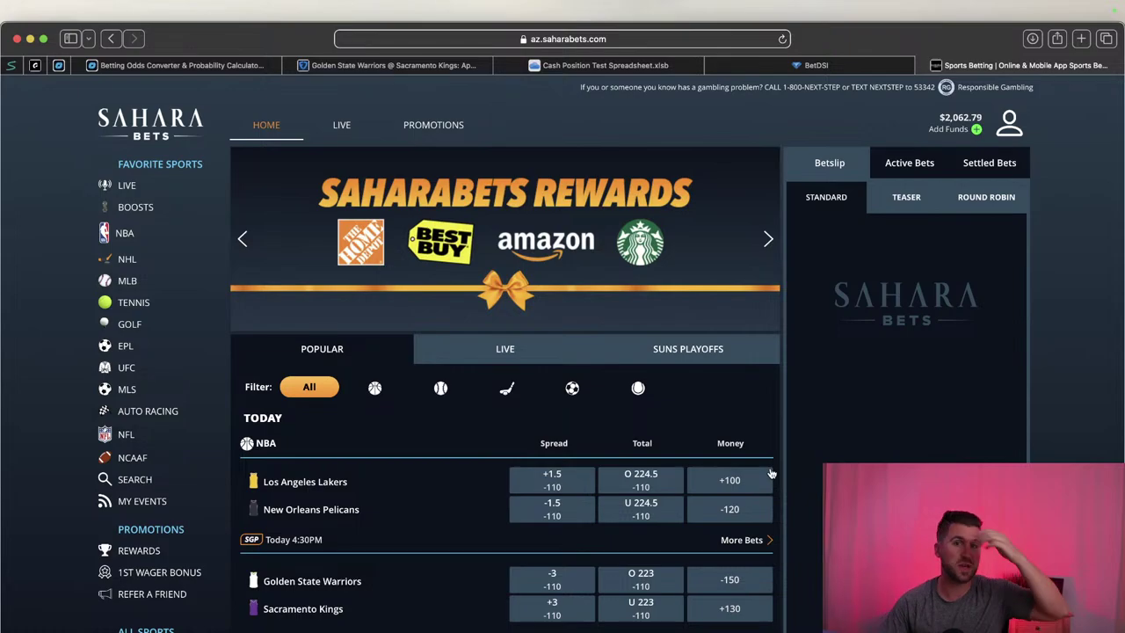
click(615, 67)
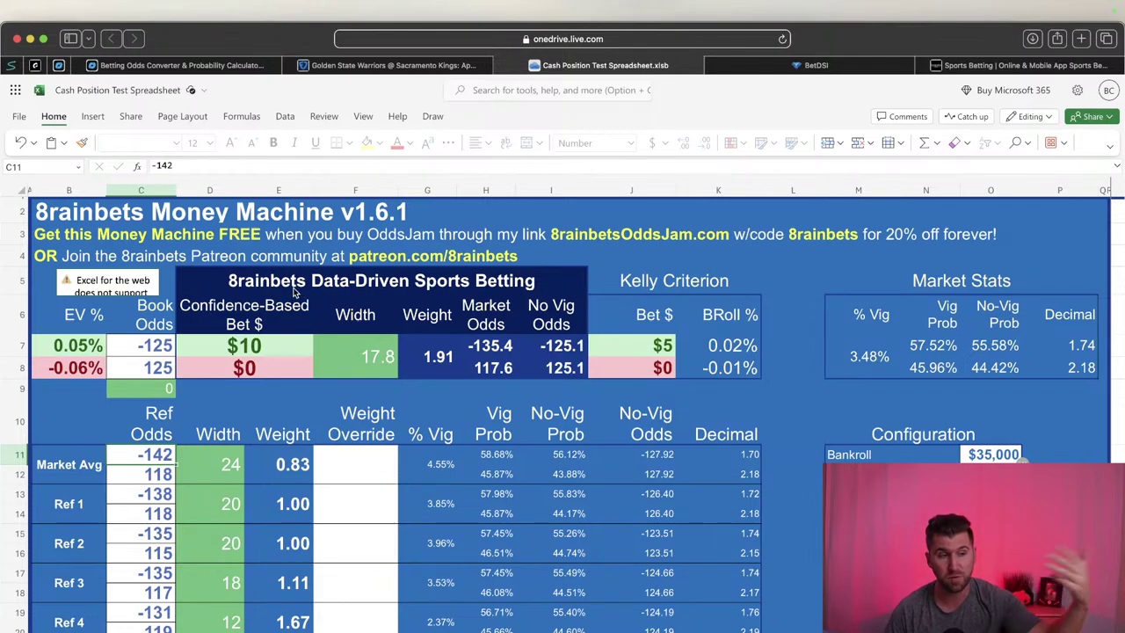
- Glance at the OddsJam odds, then return to the Sahara Bets home page
click(58, 65)
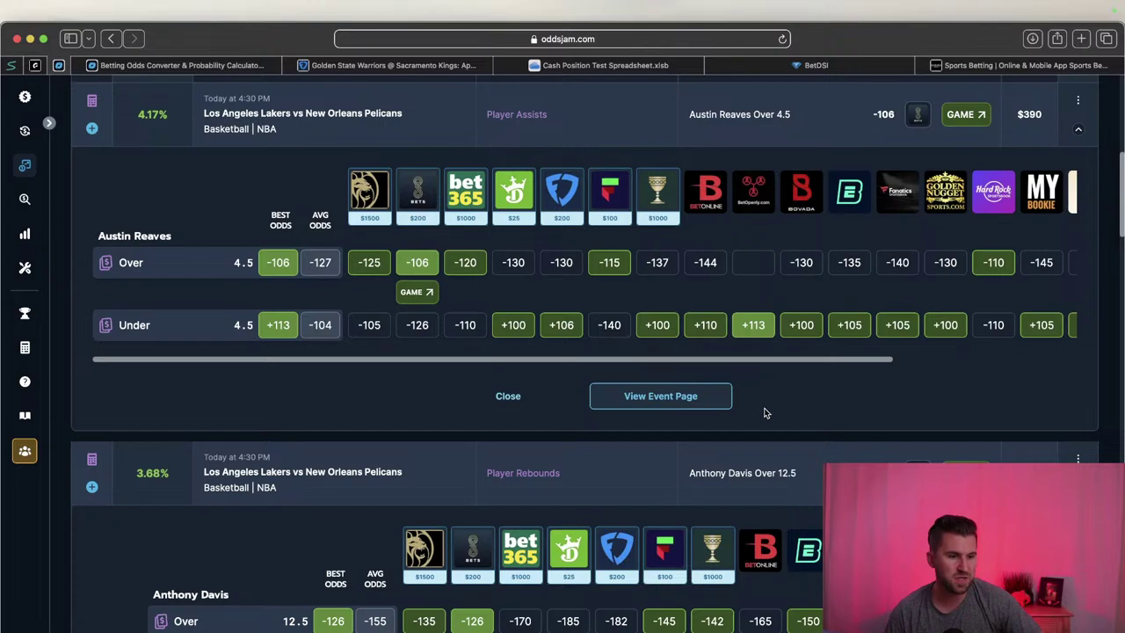
click(994, 66)
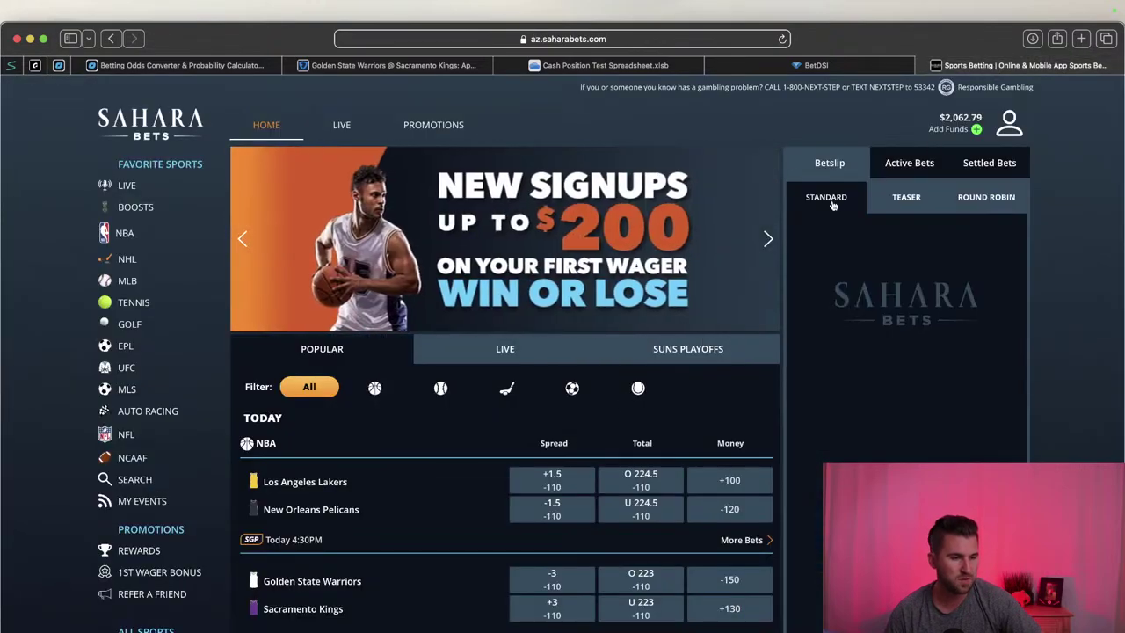
- In the Lakers–Pelicans SGP markets, add Austin Reaves Over 4.5 assists to the betslip
click(306, 498)
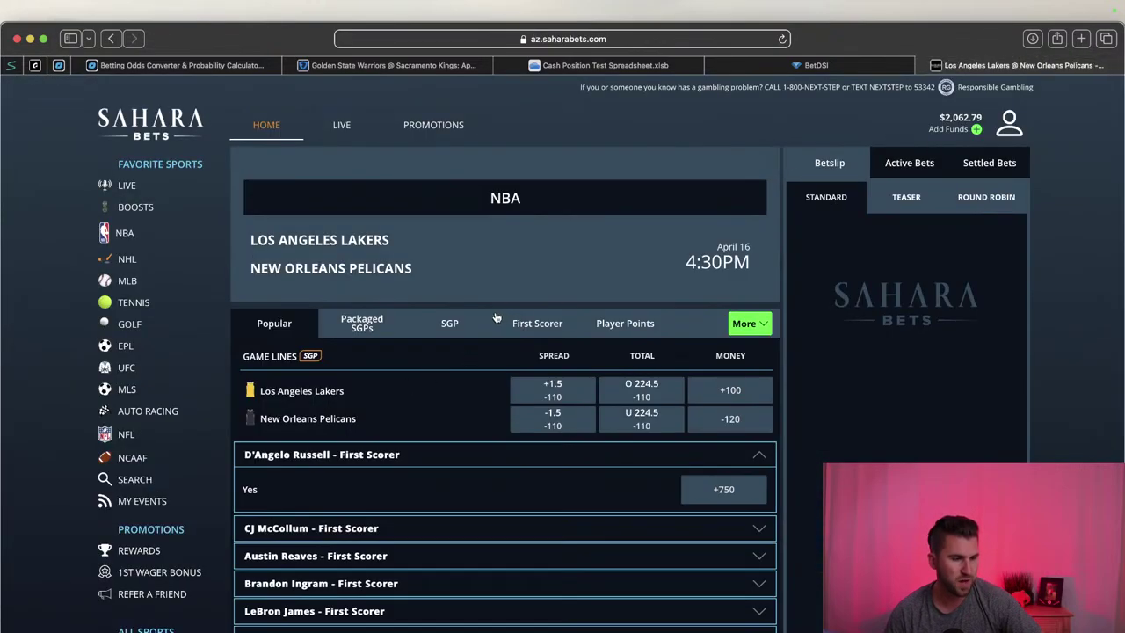
click(444, 328)
scroll(447, 329, down, 10)
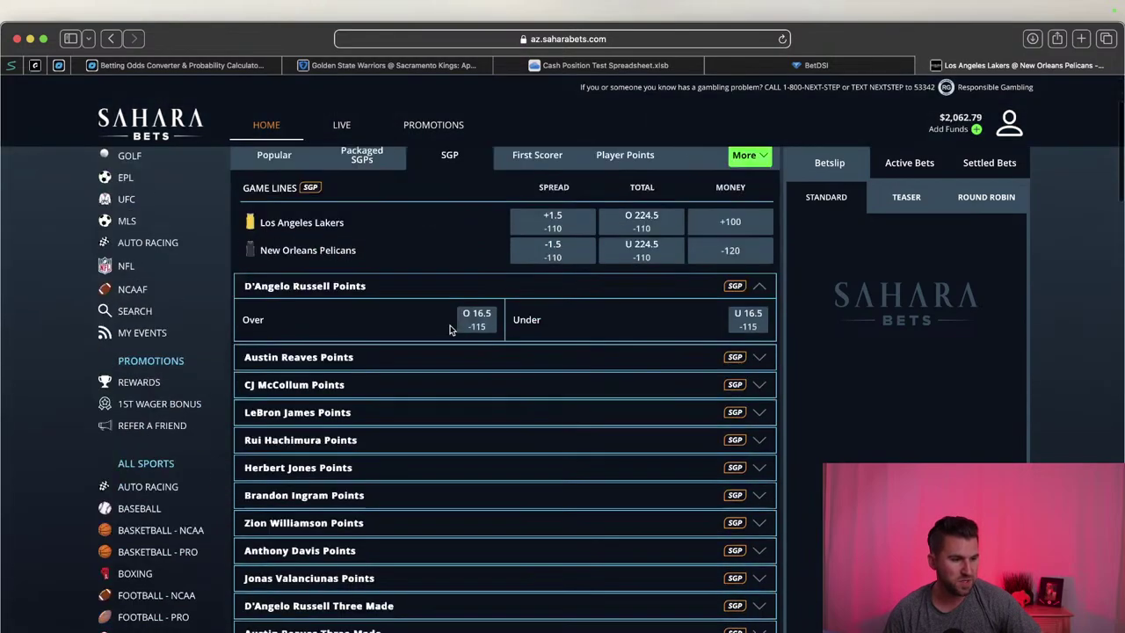
scroll(449, 329, down, 6)
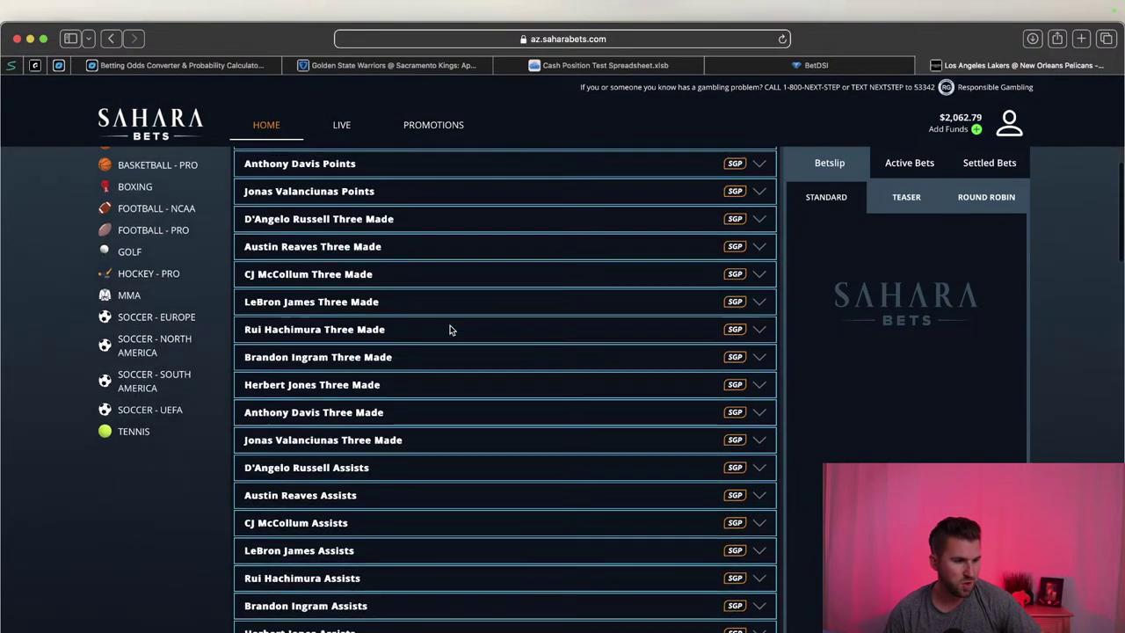
scroll(449, 329, down, 5)
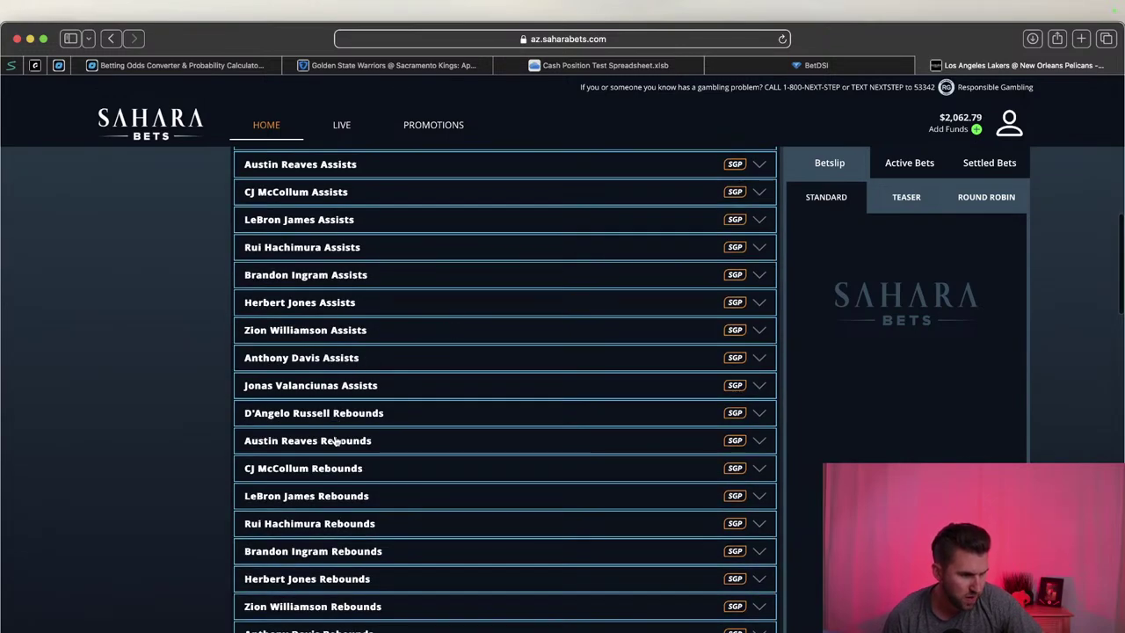
scroll(317, 308, up, 1)
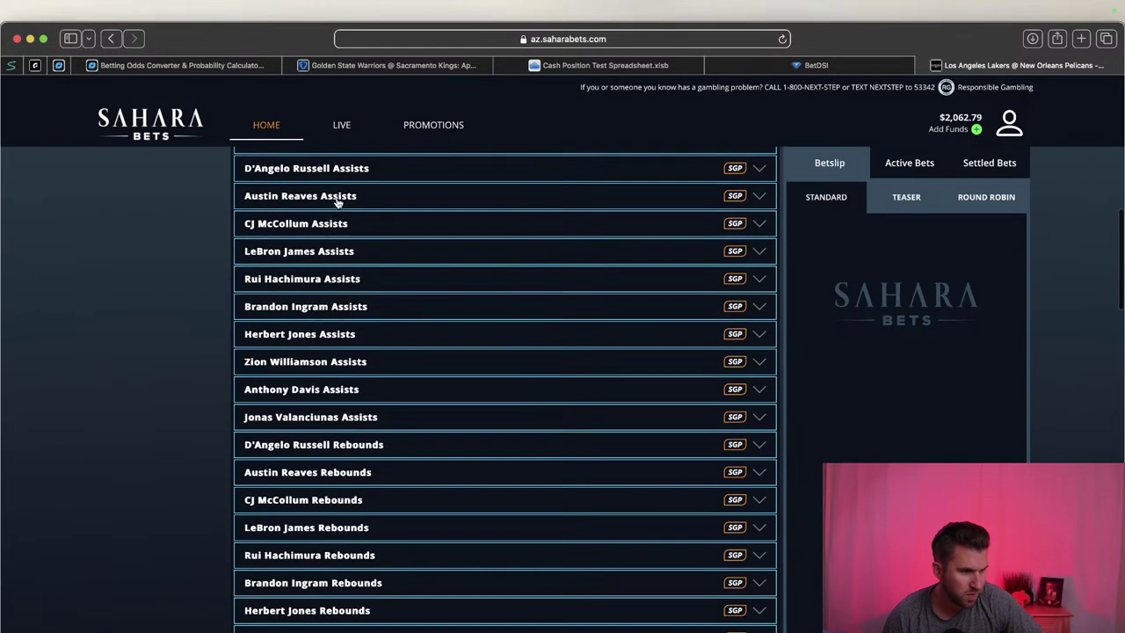
click(336, 201)
click(476, 230)
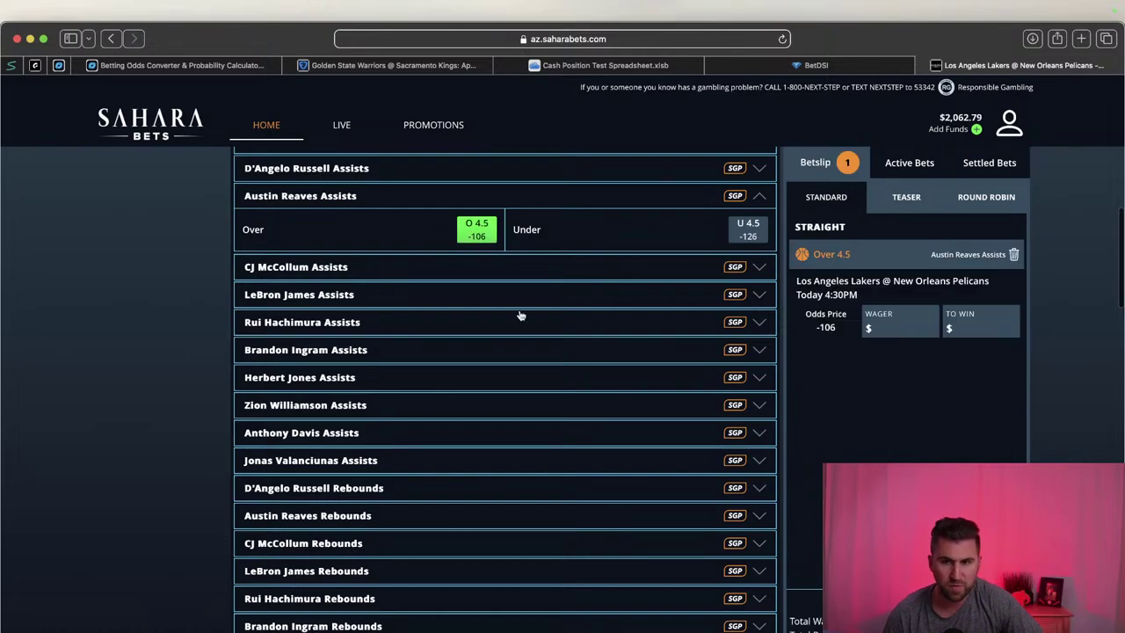
- Add Anthony Davis Over 12.5 rebounds and expand the betslip's individual selections
scroll(521, 316, down, 5)
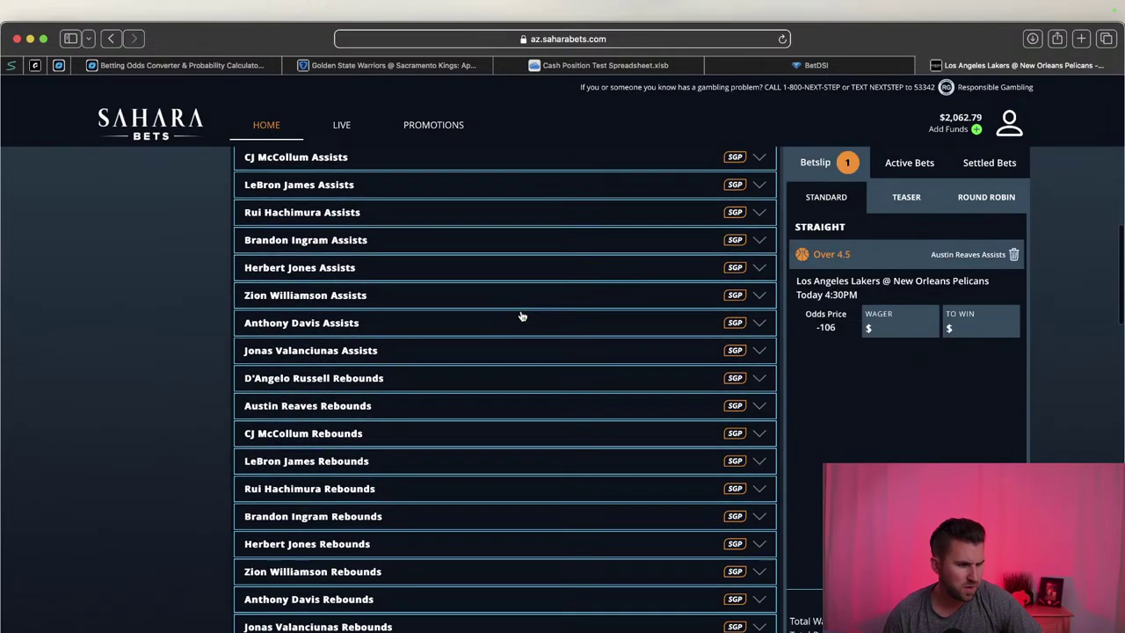
scroll(522, 318, down, 4)
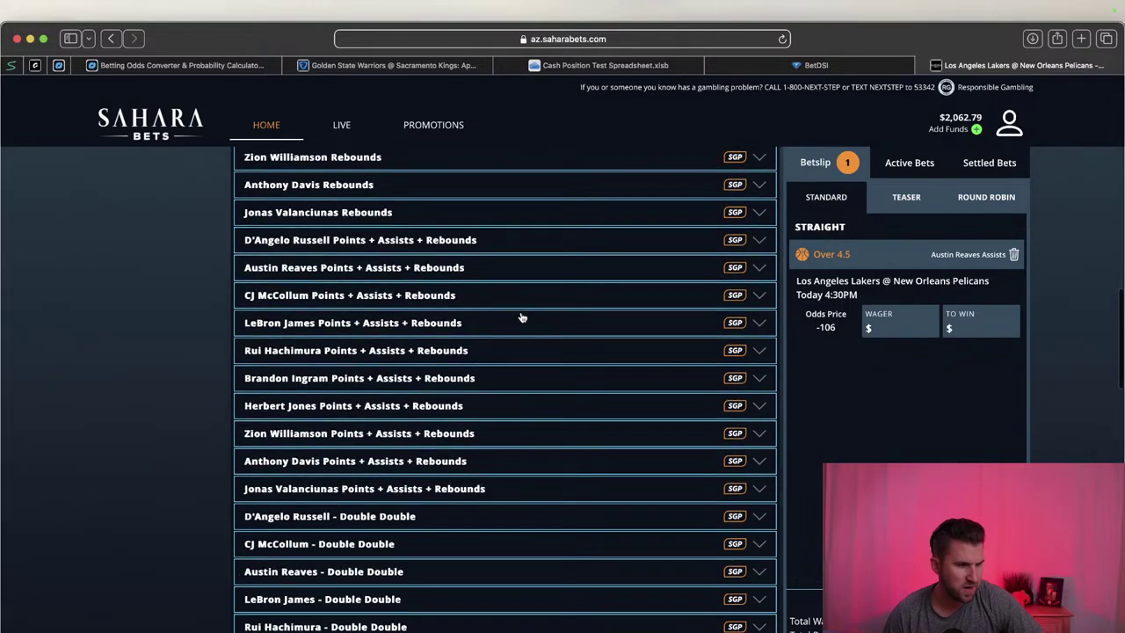
click(390, 191)
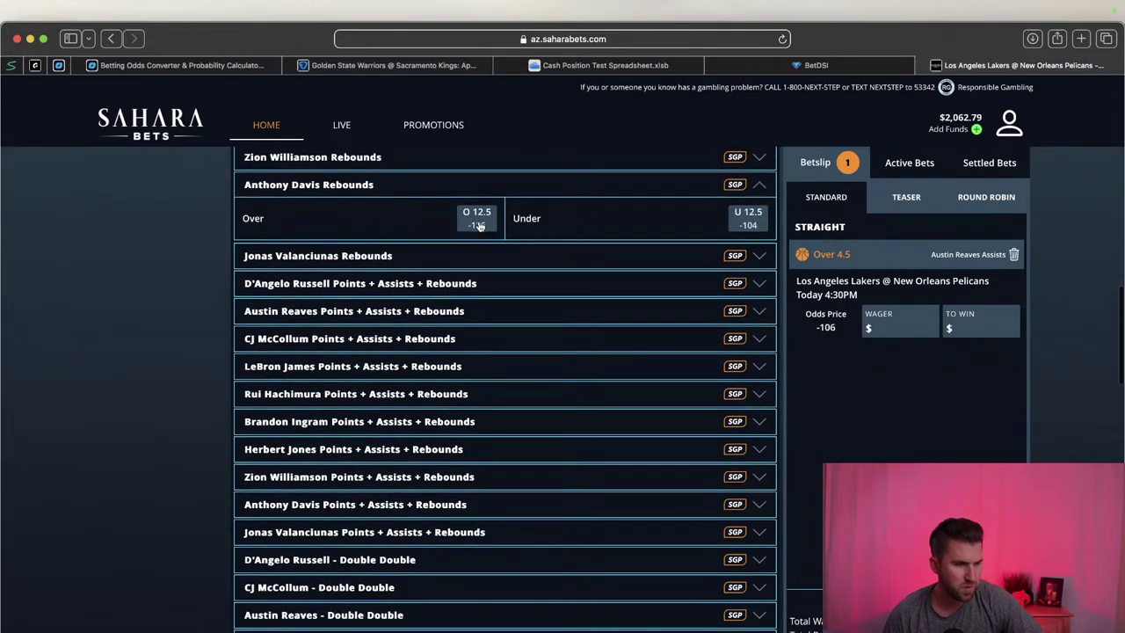
click(474, 220)
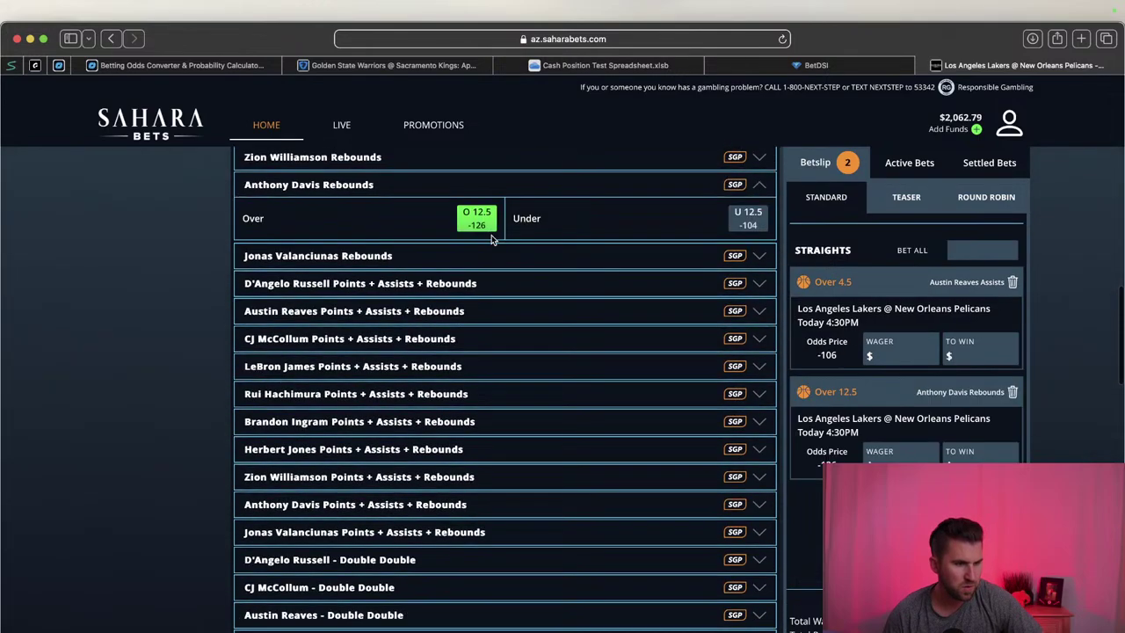
click(59, 66)
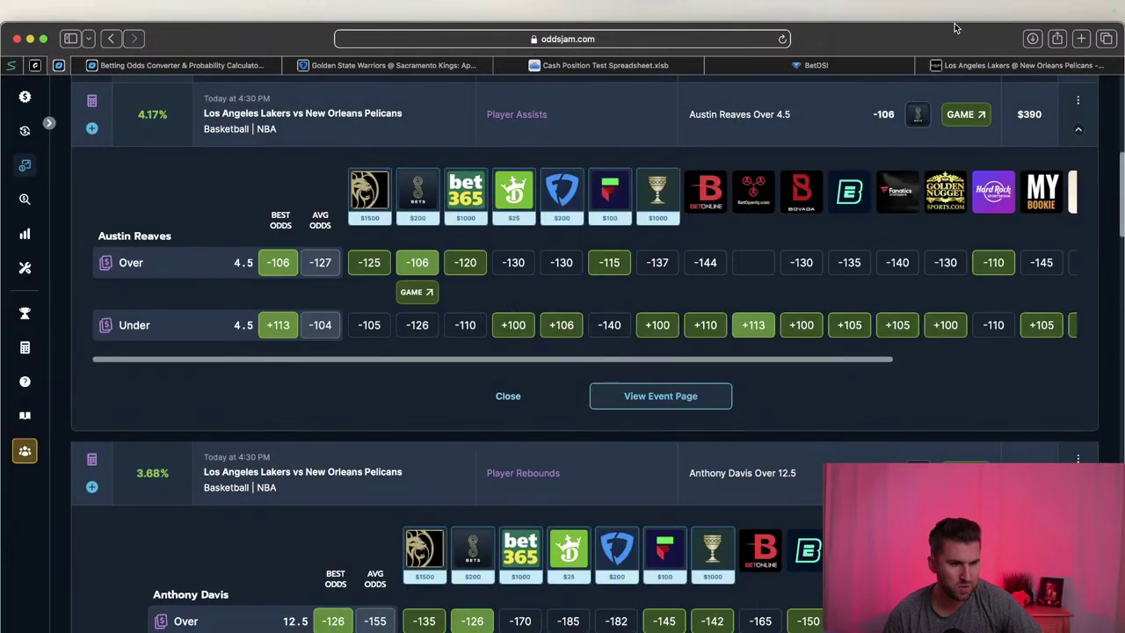
click(1000, 67)
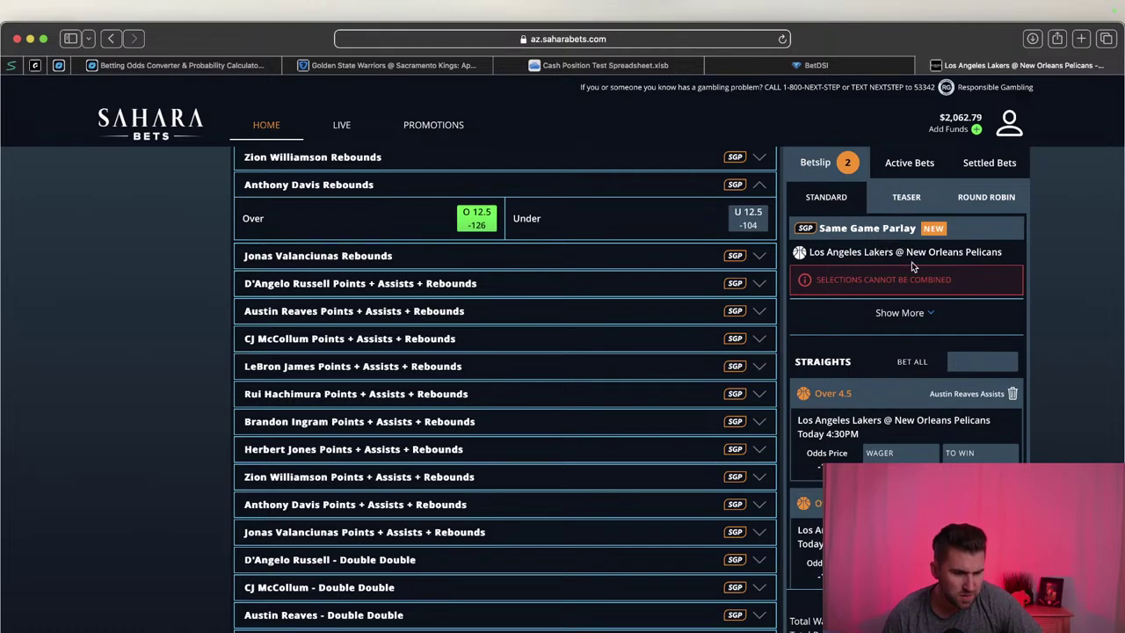
click(921, 314)
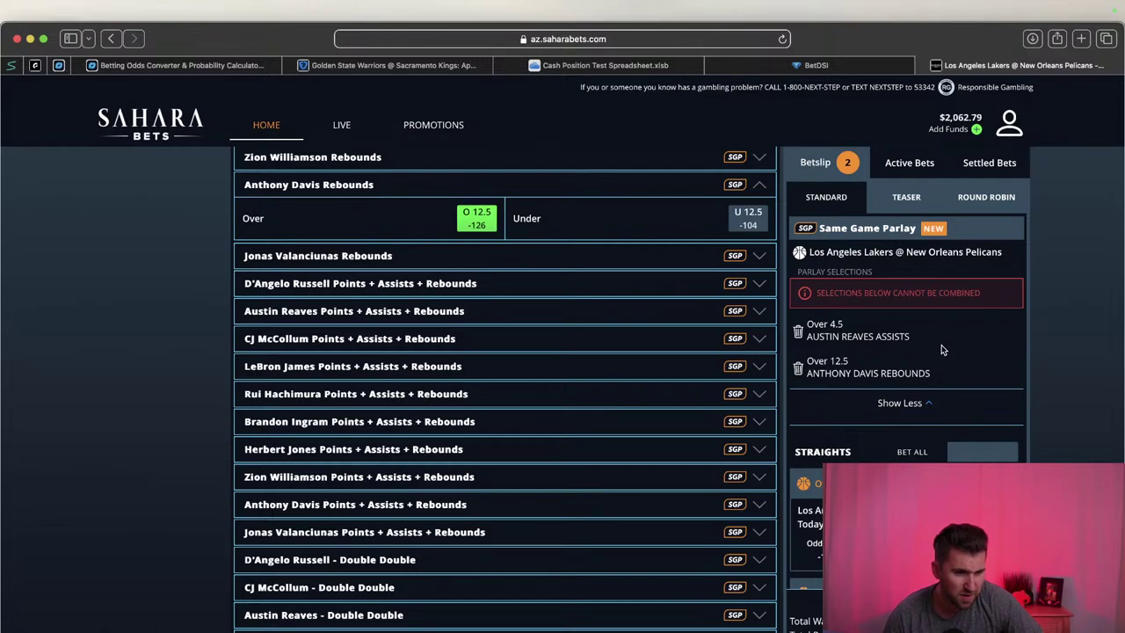
- Re-add Anthony Davis Over 12.5 rebounds and enter a $150 parlay wager
scroll(583, 365, up, 5)
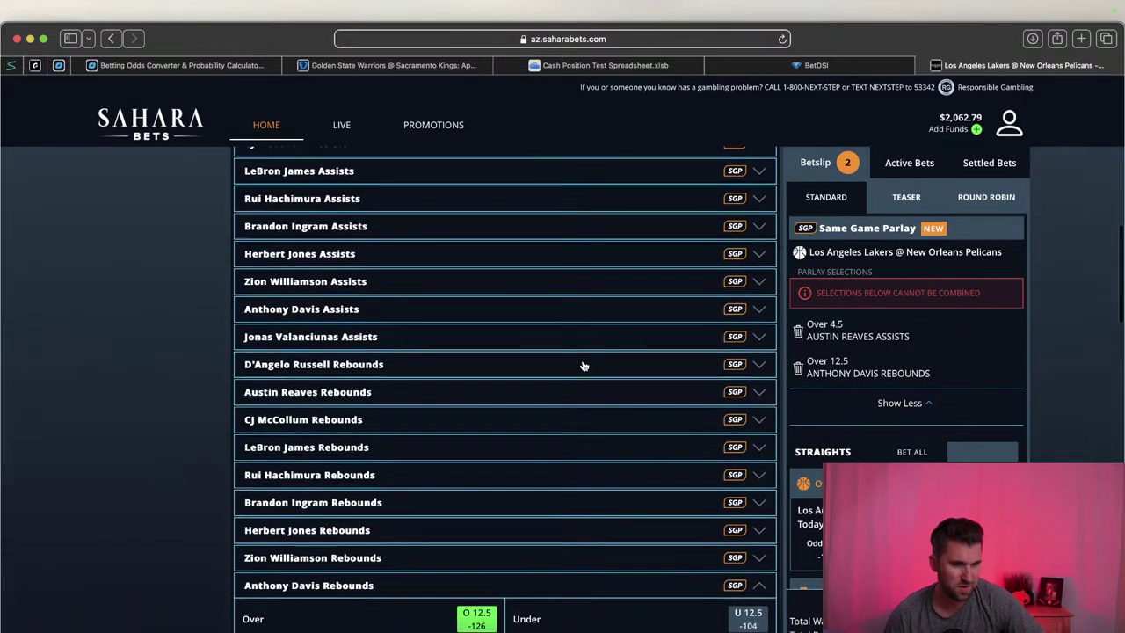
scroll(583, 365, up, 10)
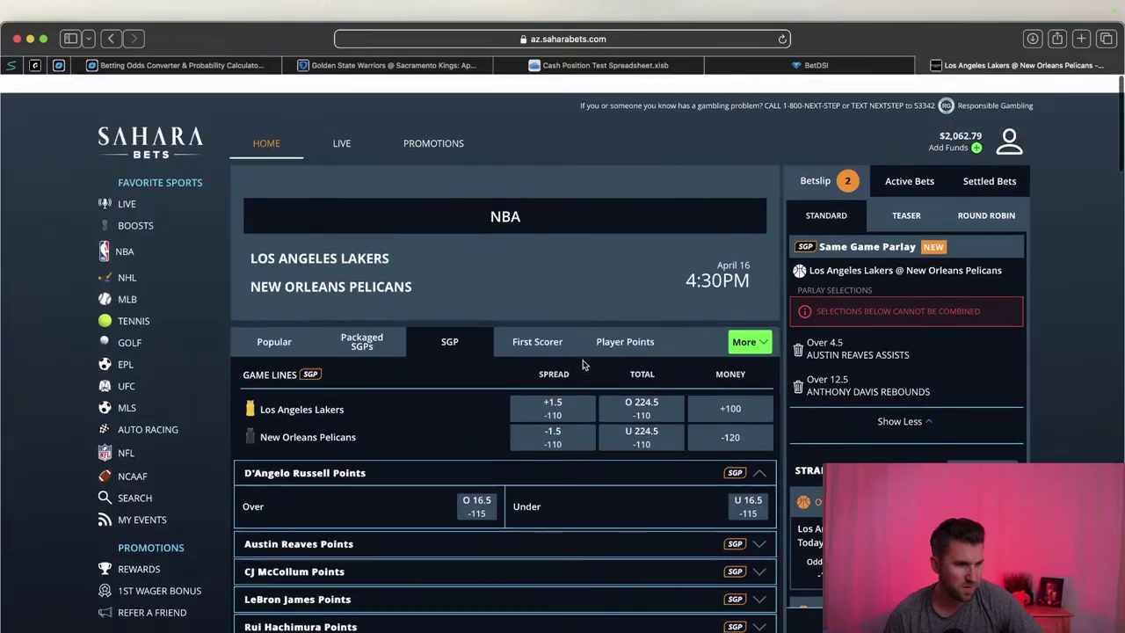
scroll(583, 363, down, 10)
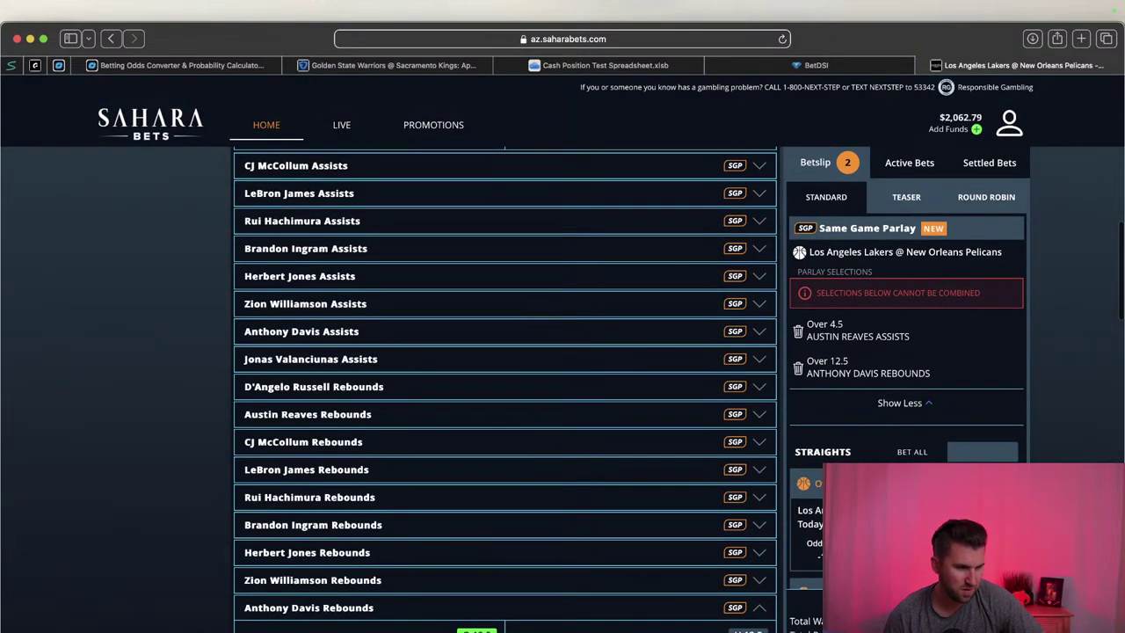
click(798, 367)
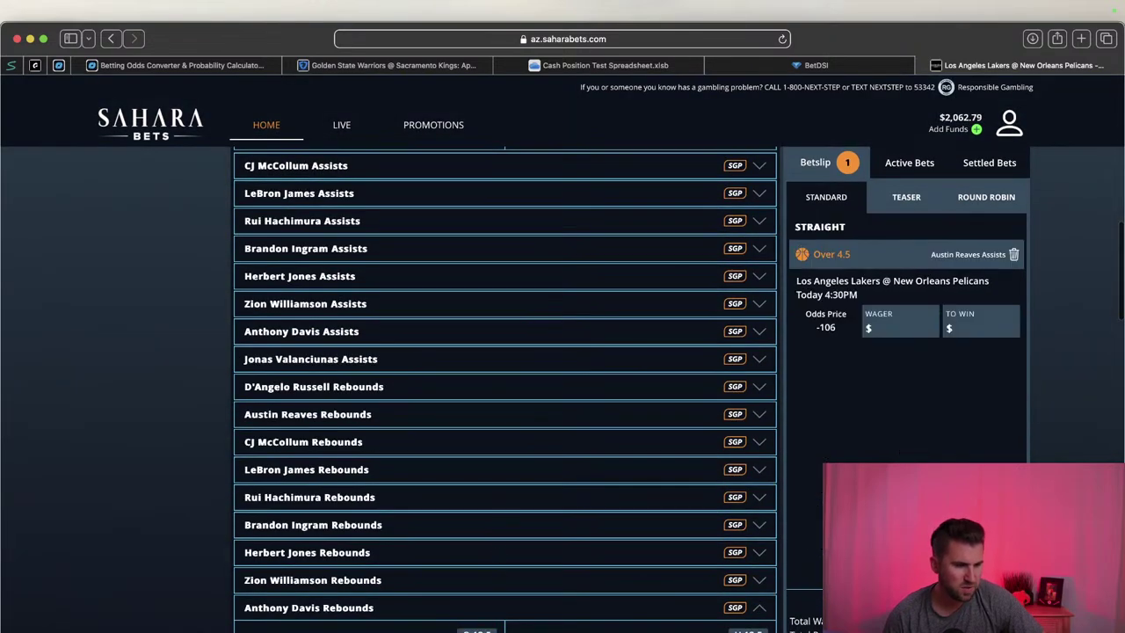
click(477, 630)
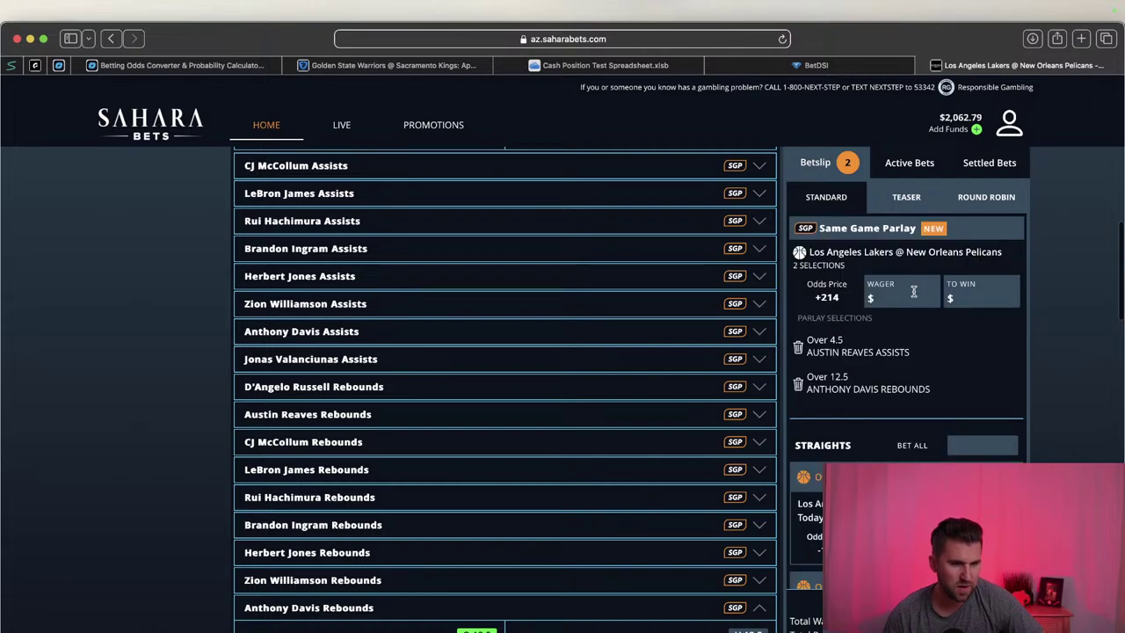
click(914, 291)
text(15)
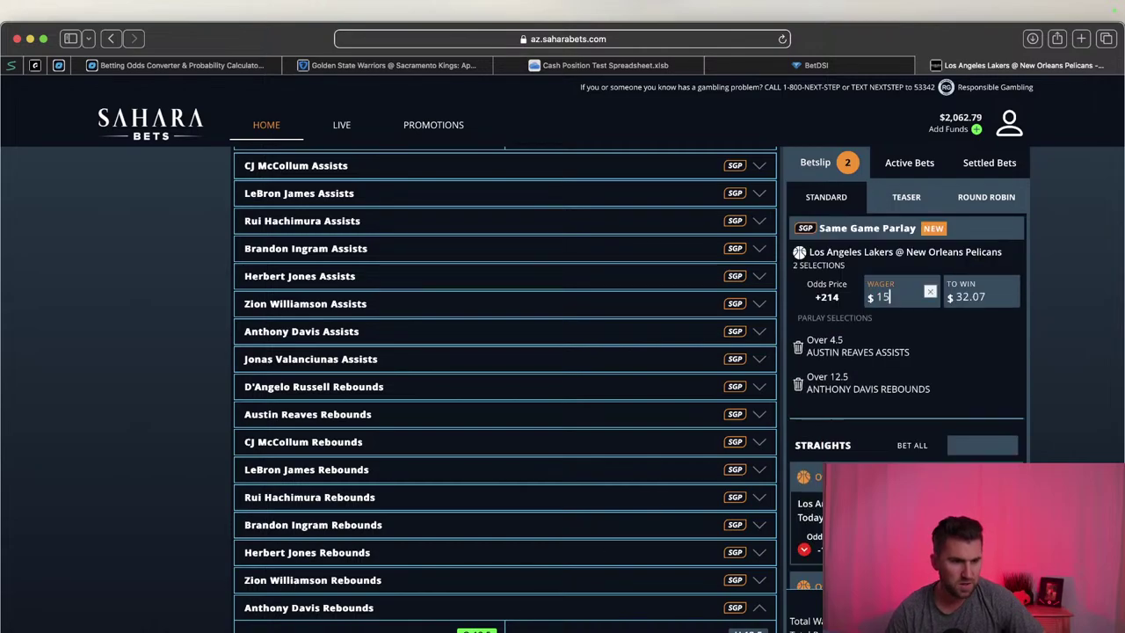
text(0)
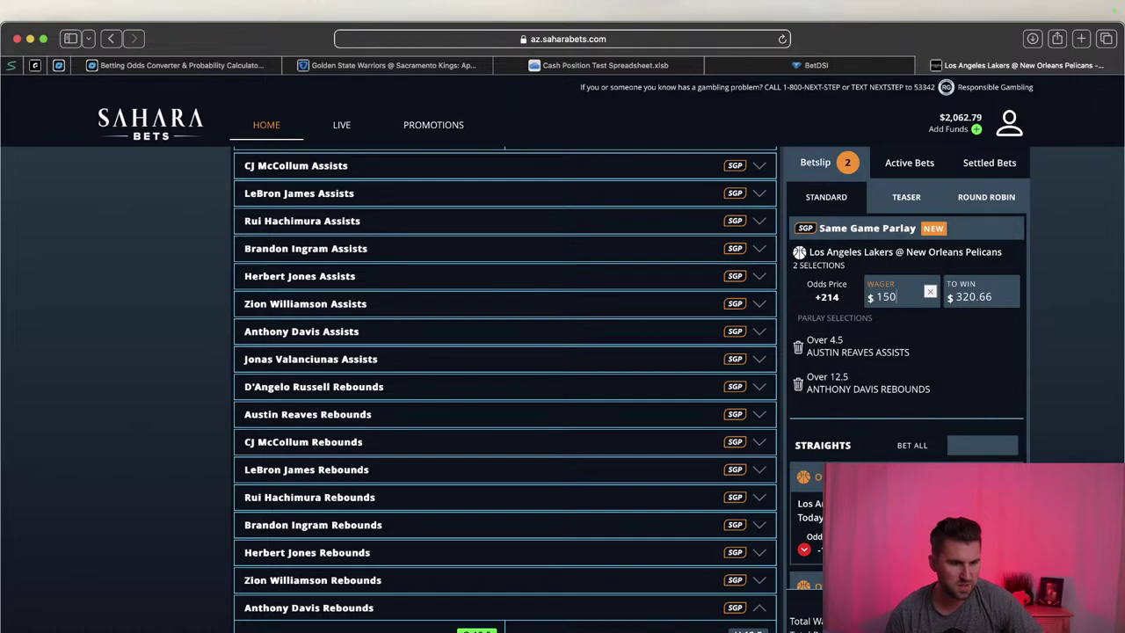
key(Return)
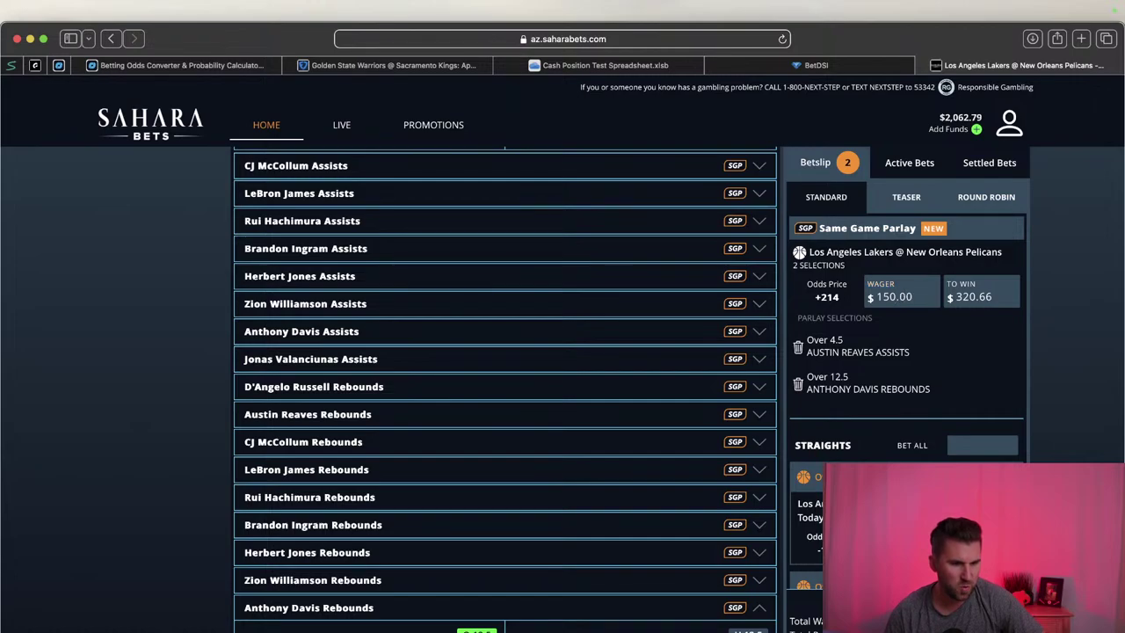
- Place the 2-leg parlay at +214 for $134 to win $286.46 and view Active Bets
scroll(902, 460, down, 1)
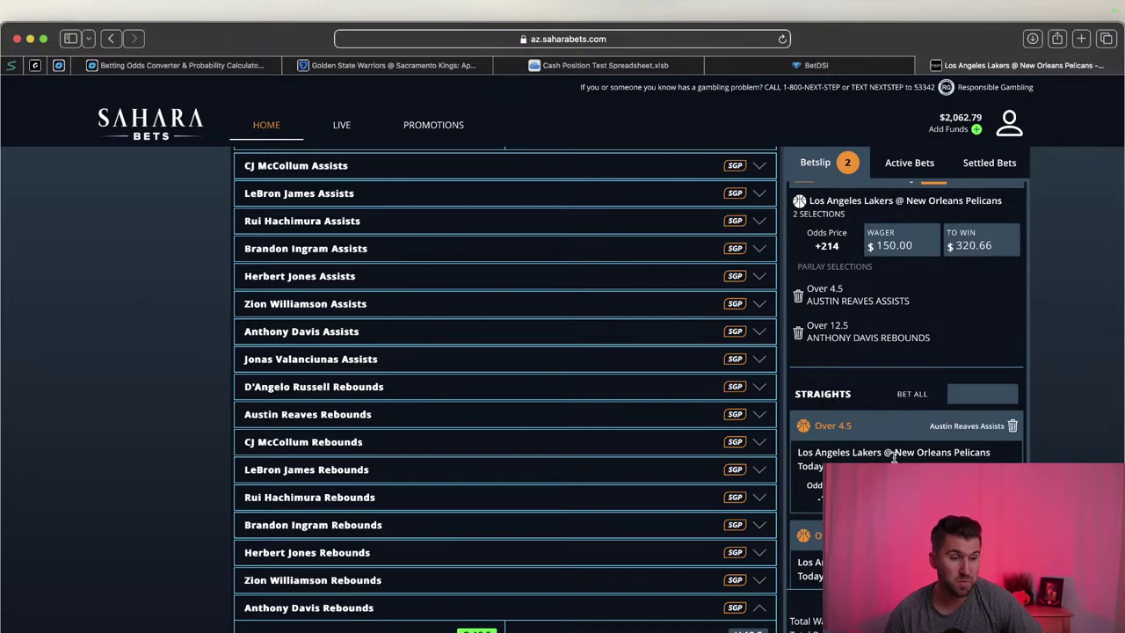
click(59, 65)
scroll(594, 380, up, 1)
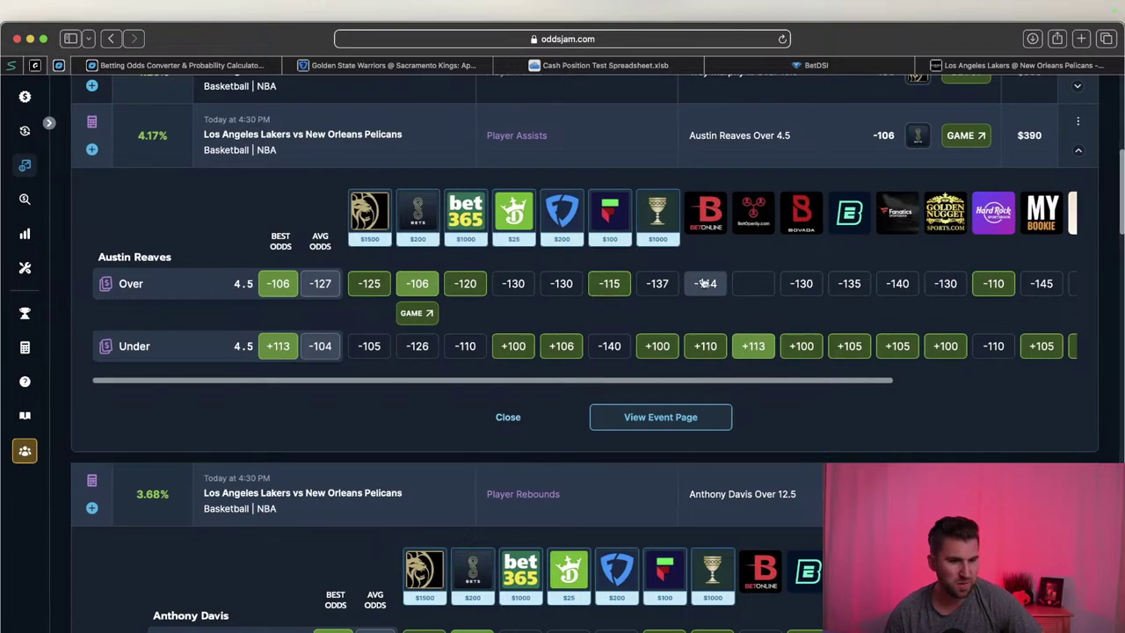
scroll(703, 283, right, 2)
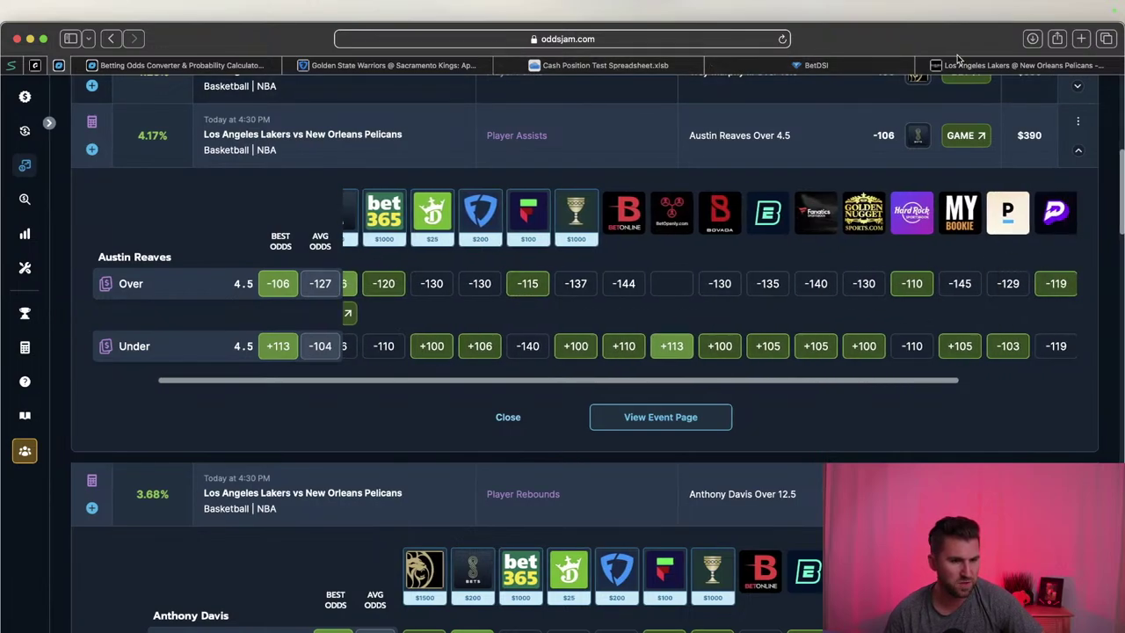
click(983, 67)
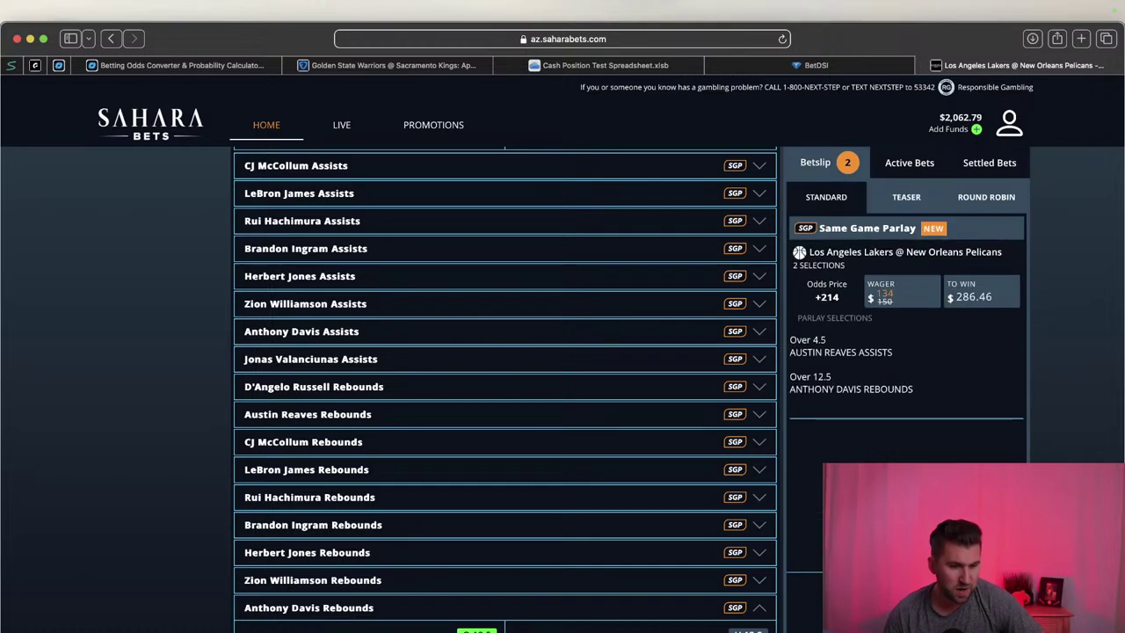
key(Return)
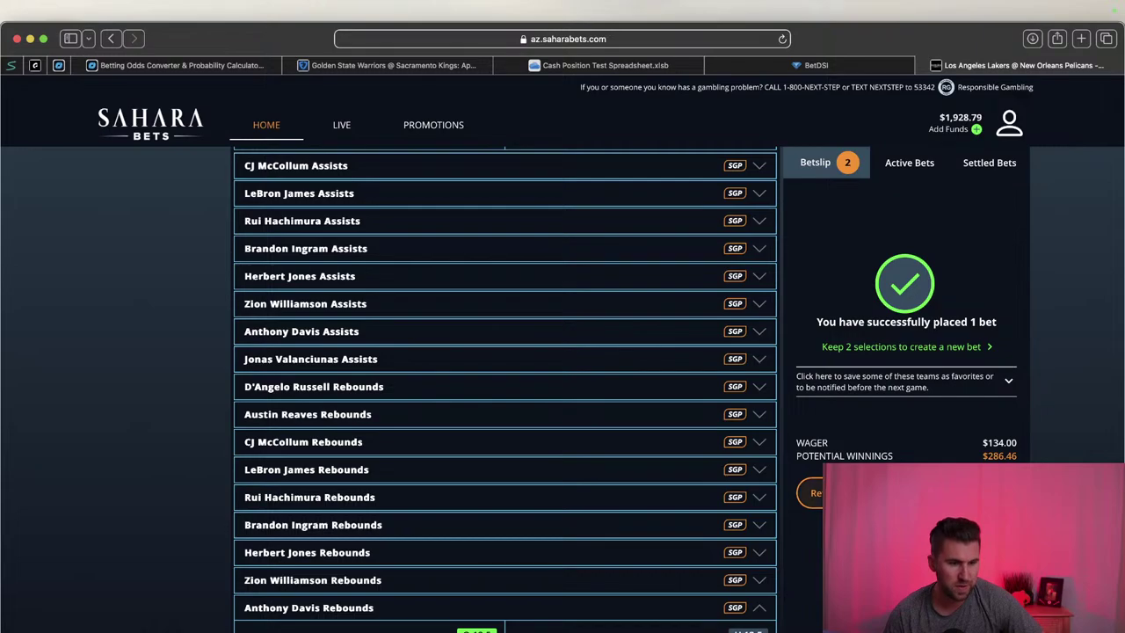
click(908, 166)
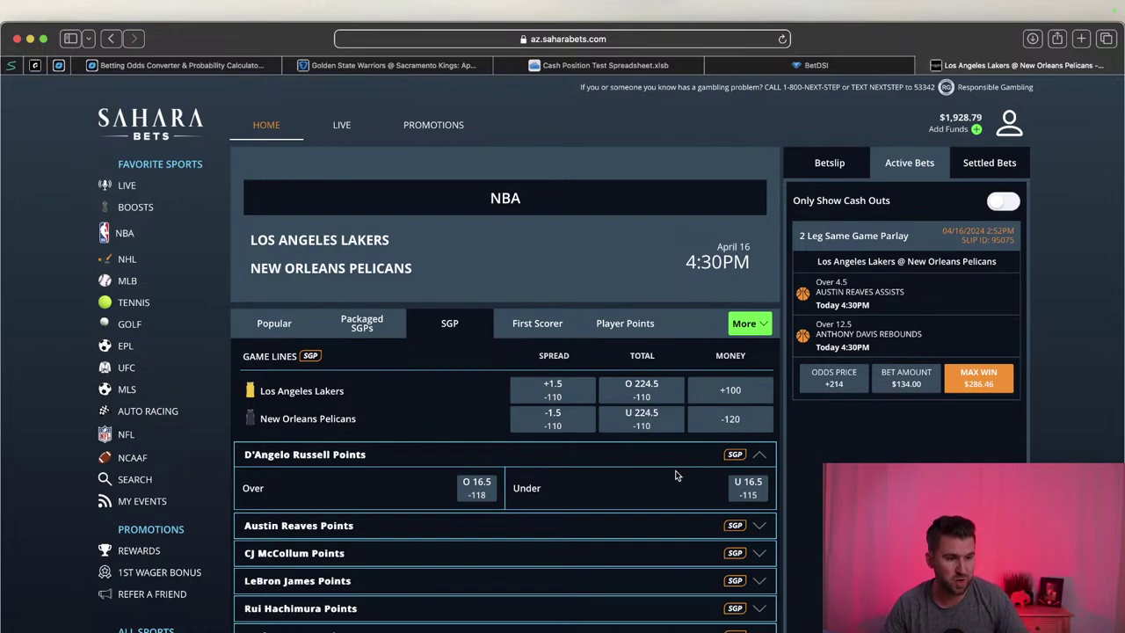
click(481, 494)
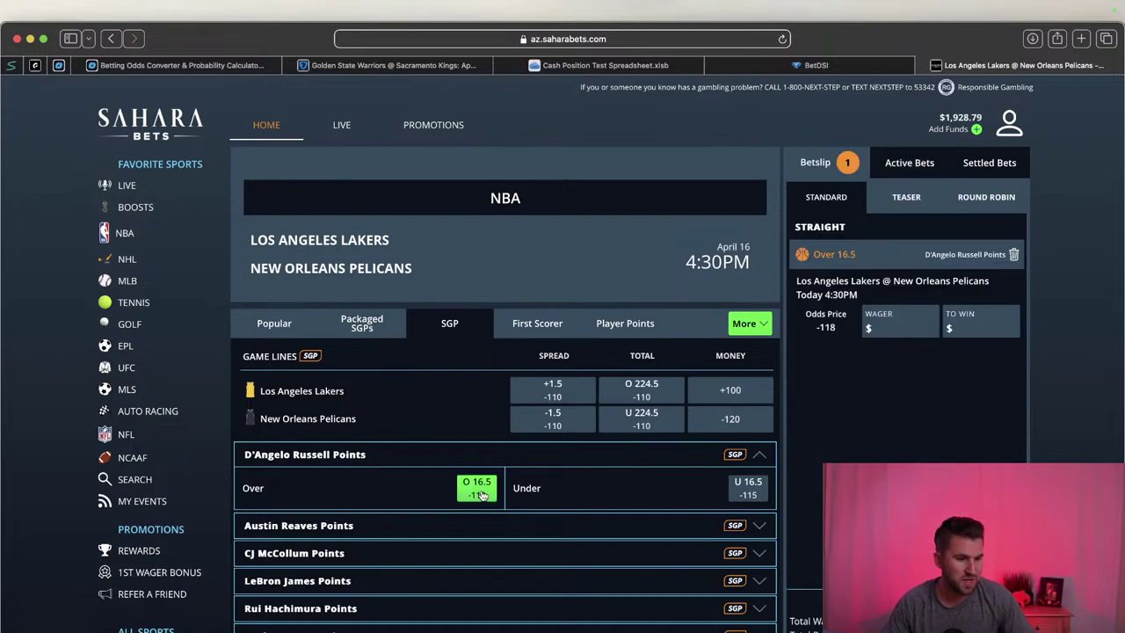
click(890, 330)
text(100)
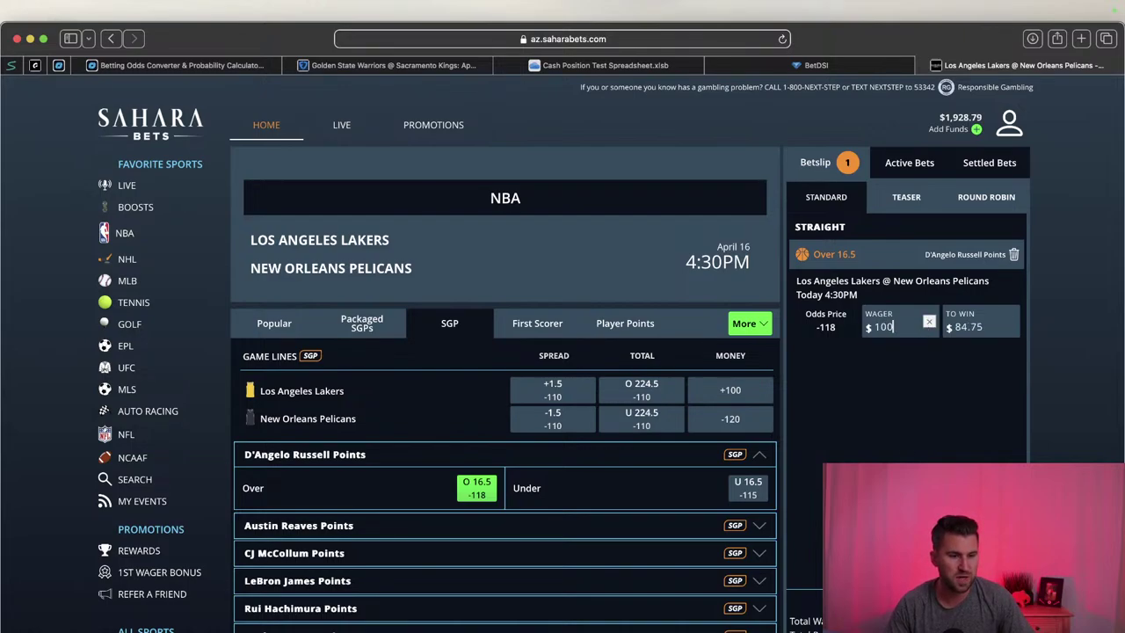
key(Return)
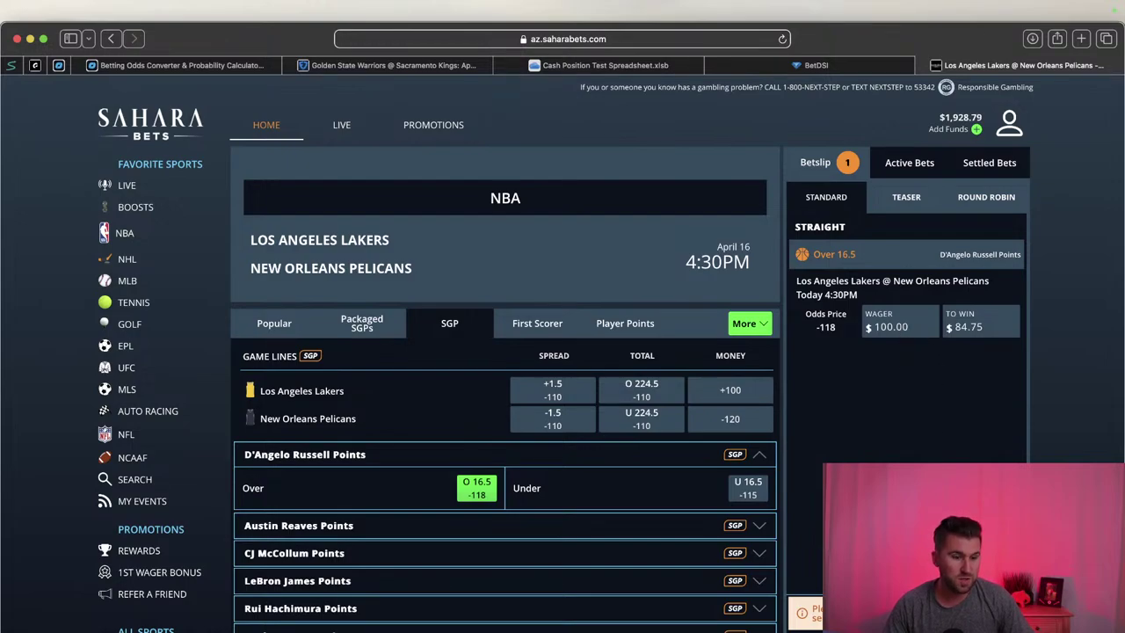
click(915, 328)
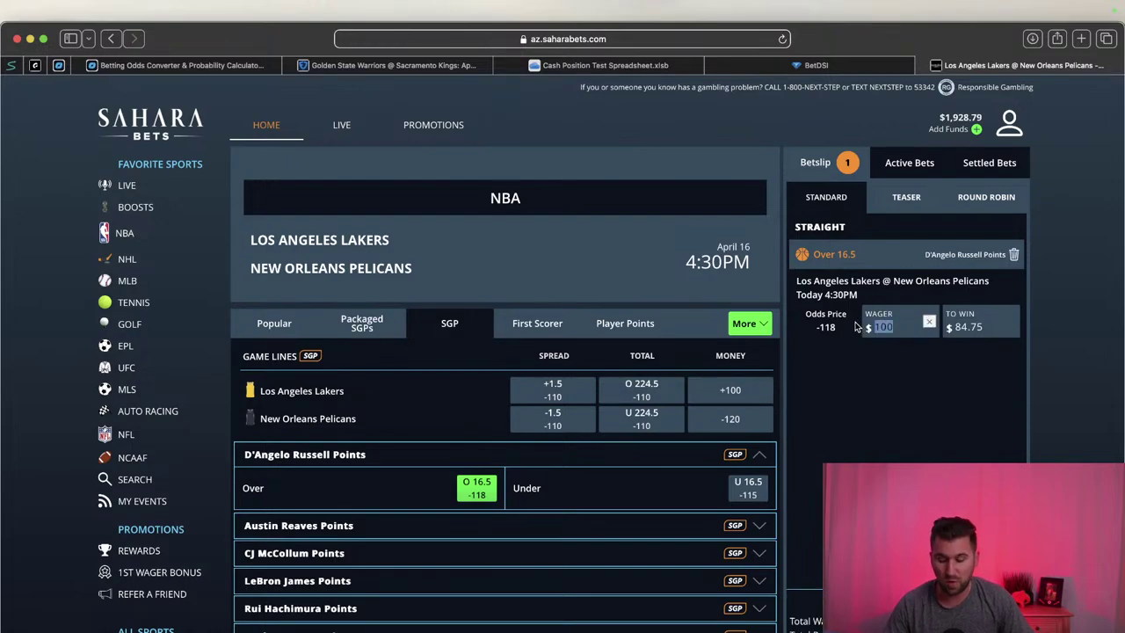
text(5)
key(Return)
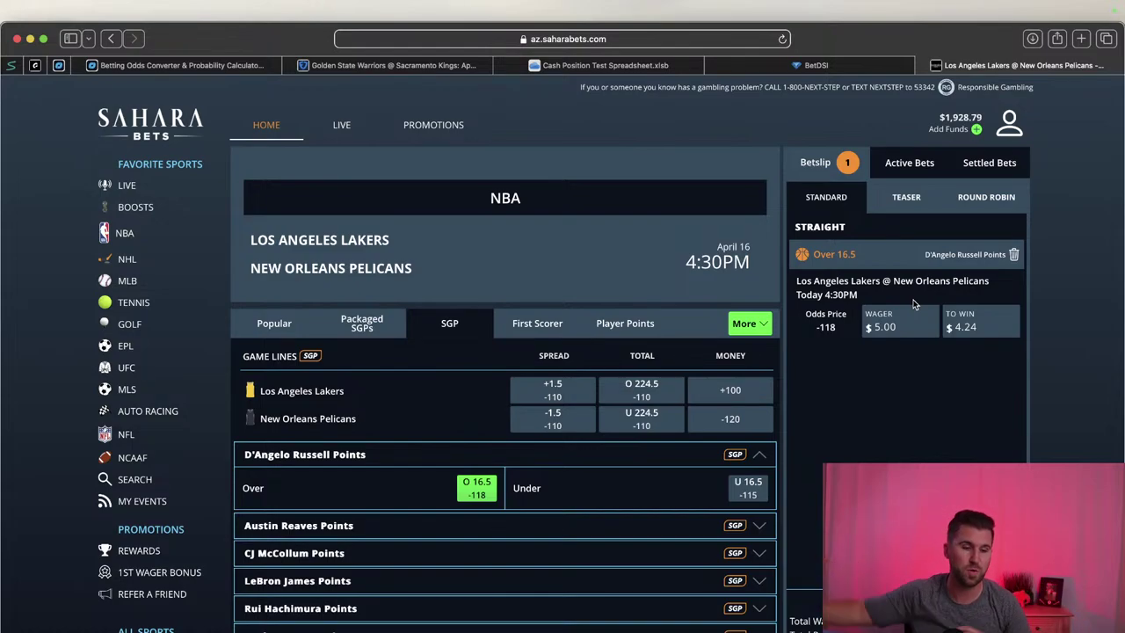
click(1014, 255)
click(902, 174)
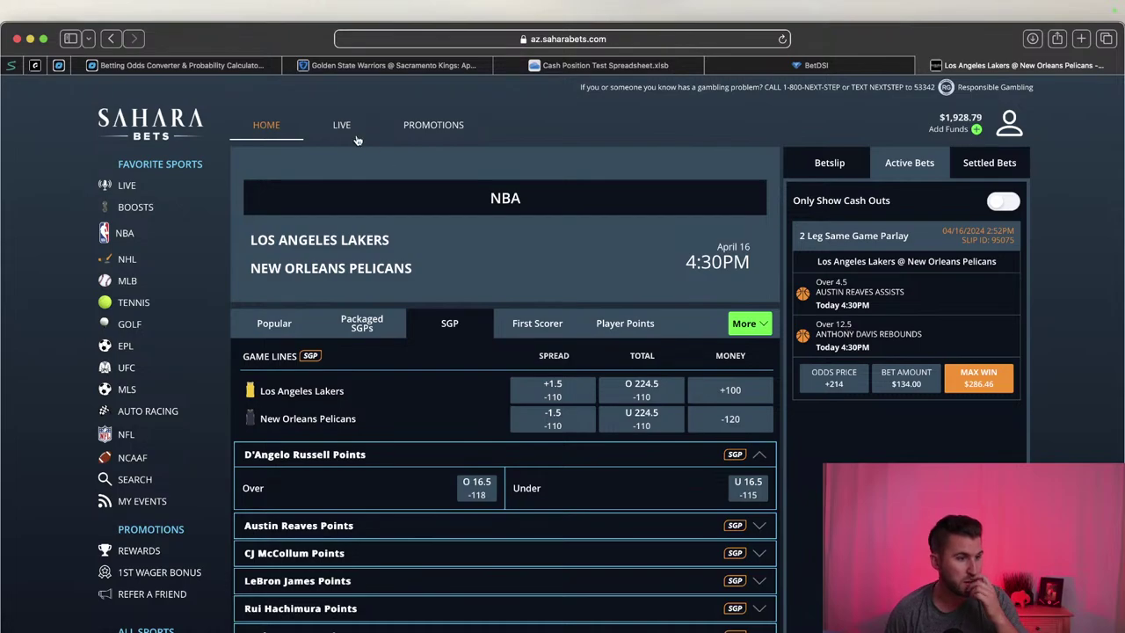
- Return to OddsJam's Positive EV list of 88 bets, led by Draymond Green Under 6.5 at +125
click(59, 67)
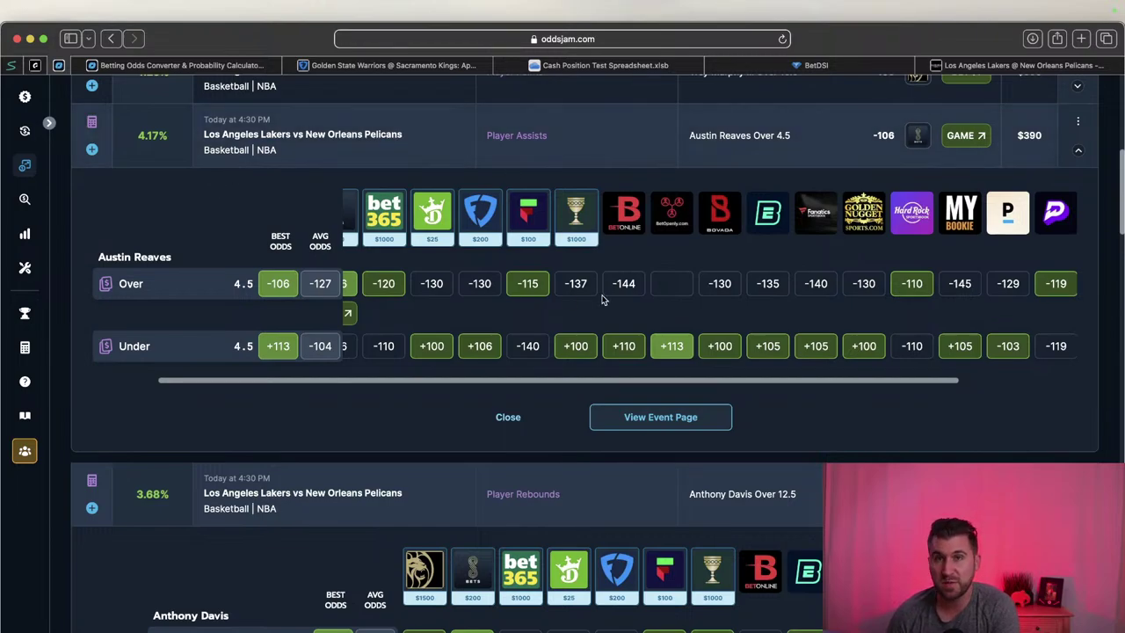
scroll(602, 299, down, 3)
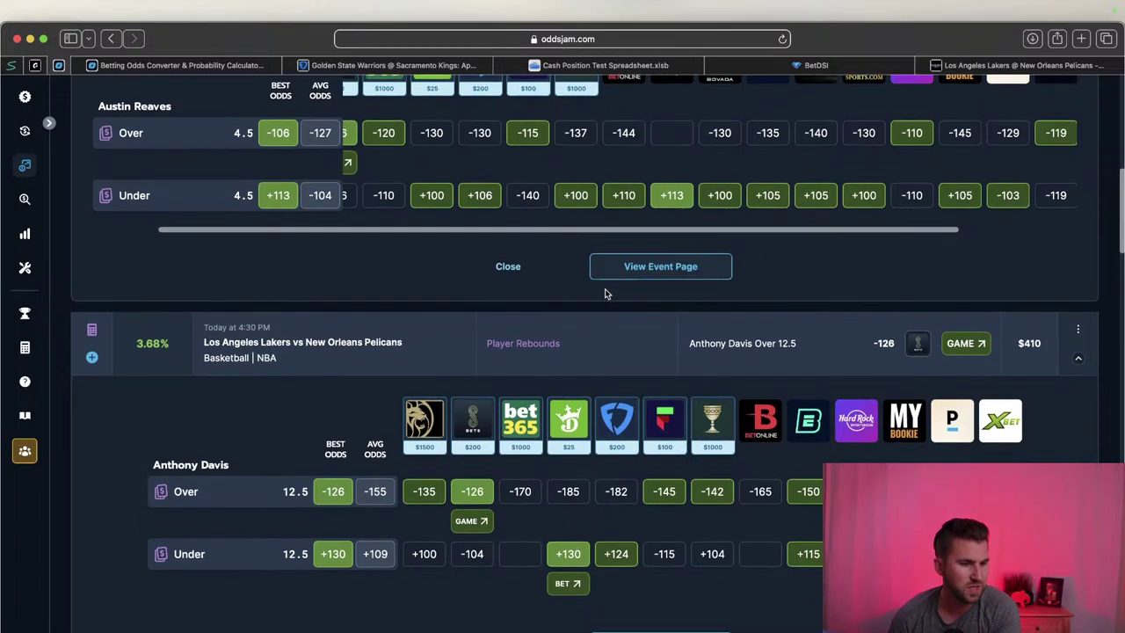
scroll(606, 295, up, 10)
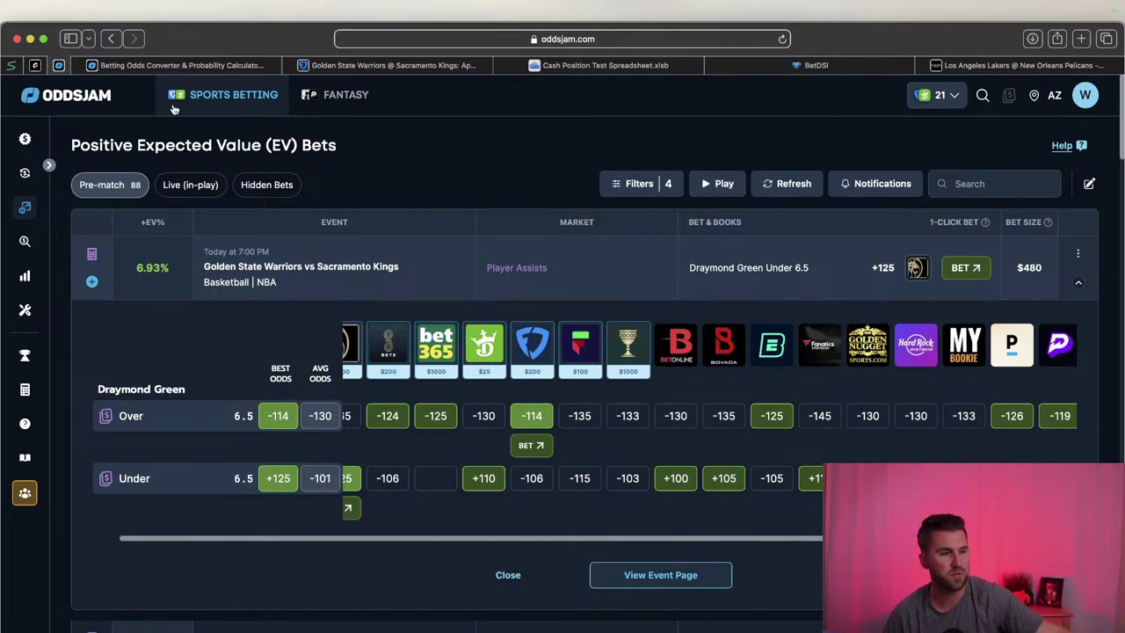
- Switch to 8rain Station's plays list showing 31 results in 19 events
click(11, 65)
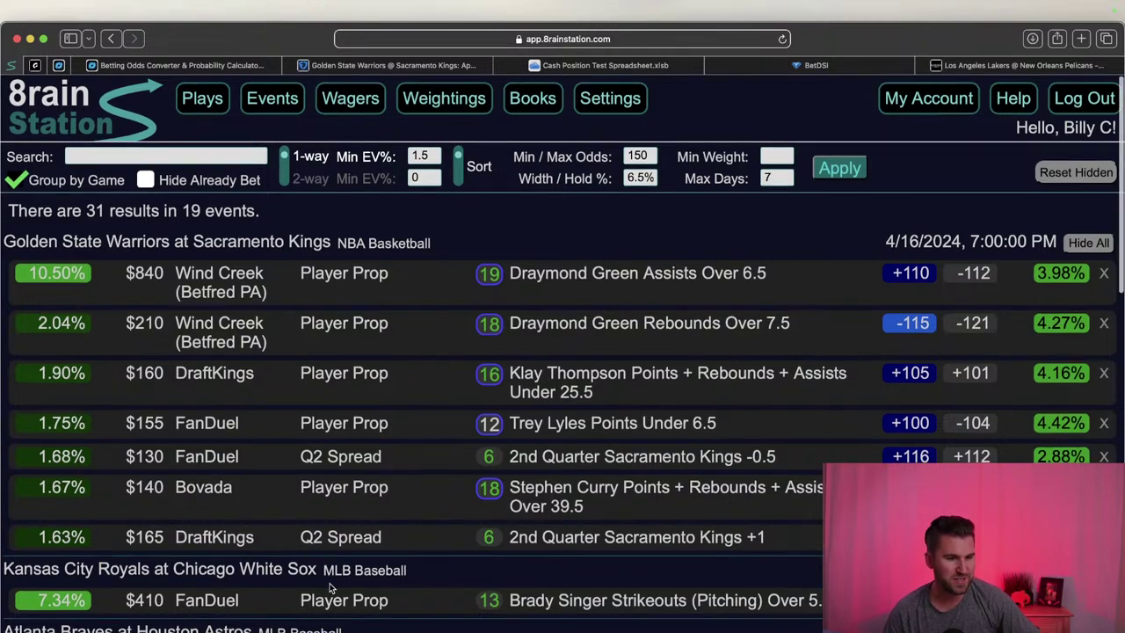
- View Bet Details for Brady Singer Strikeouts Over 5.5: FanDuel +158 at 7.55%
scroll(331, 587, down, 5)
scroll(331, 587, down, 3)
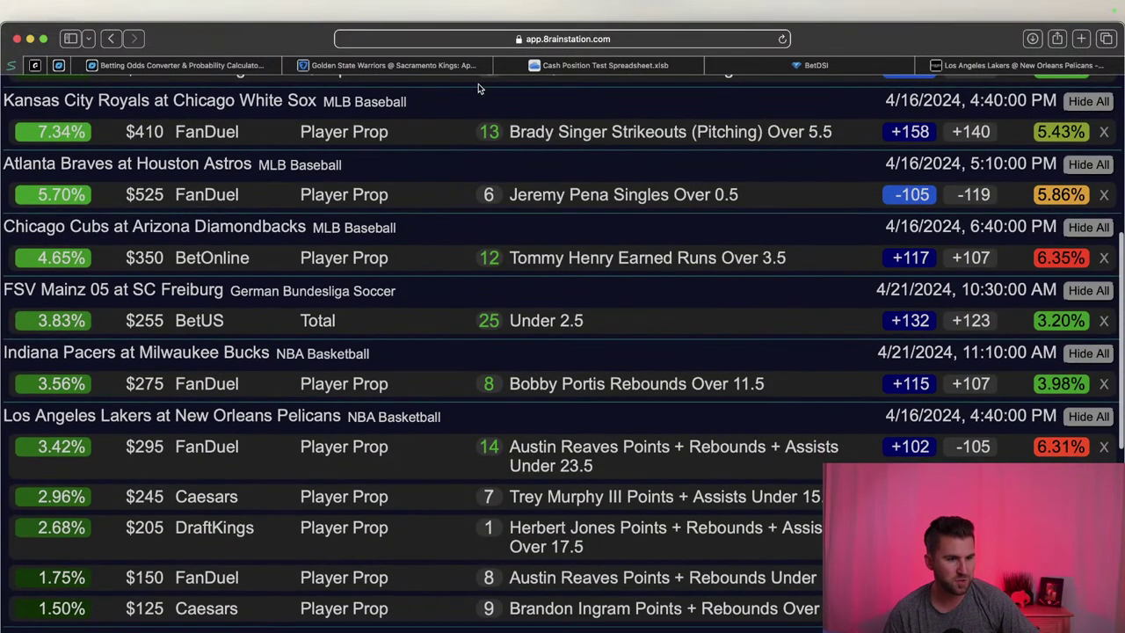
click(571, 134)
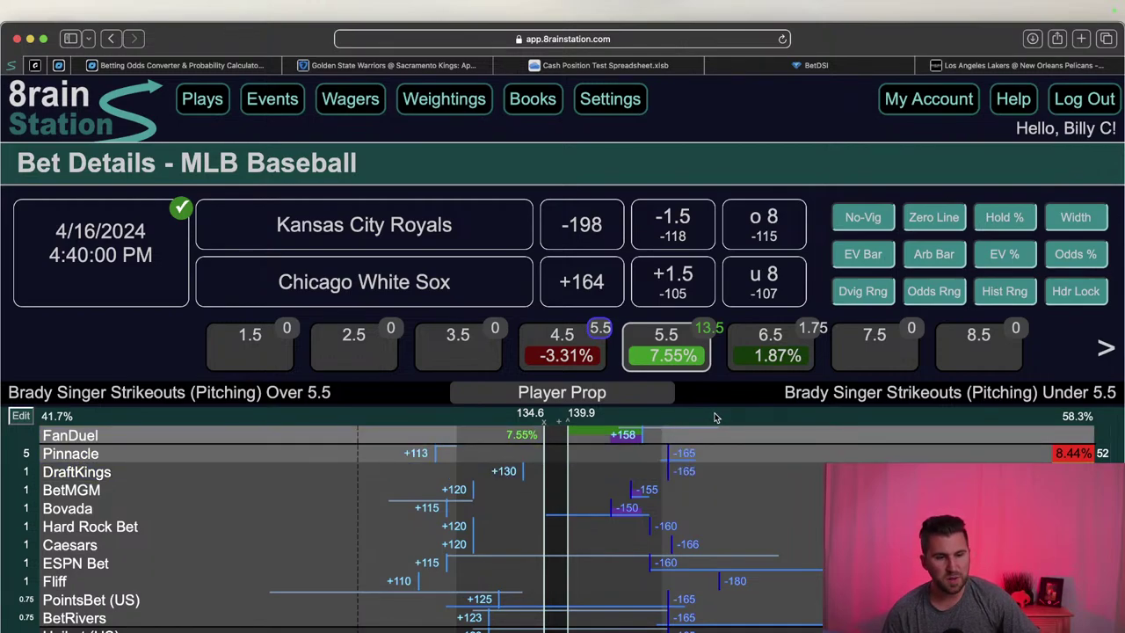
scroll(715, 417, down, 1)
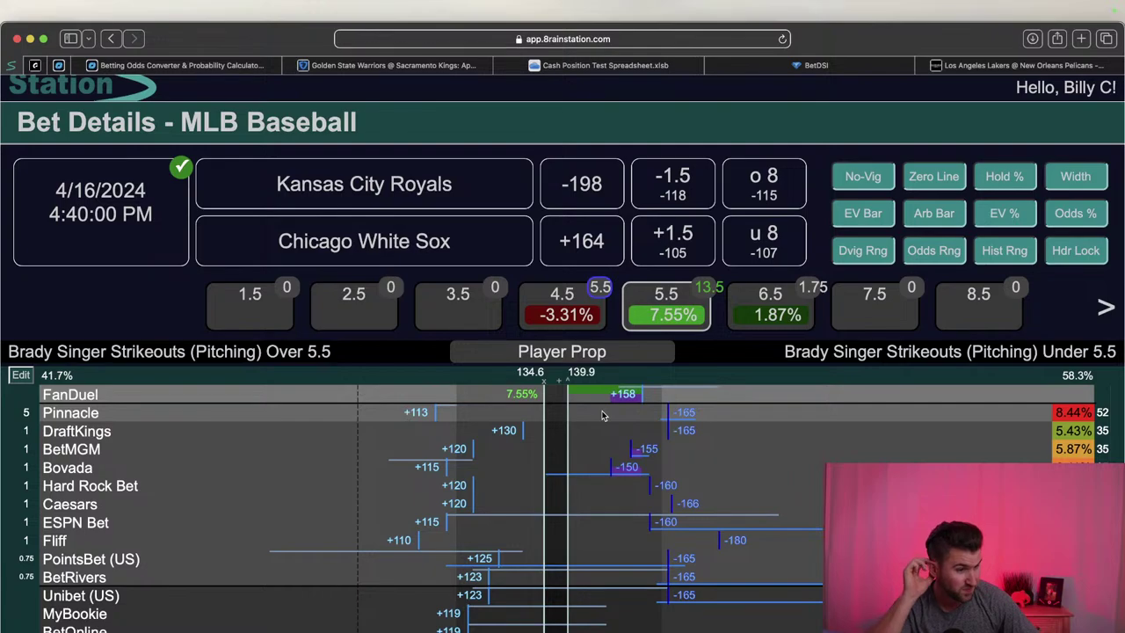
scroll(619, 422, down, 1)
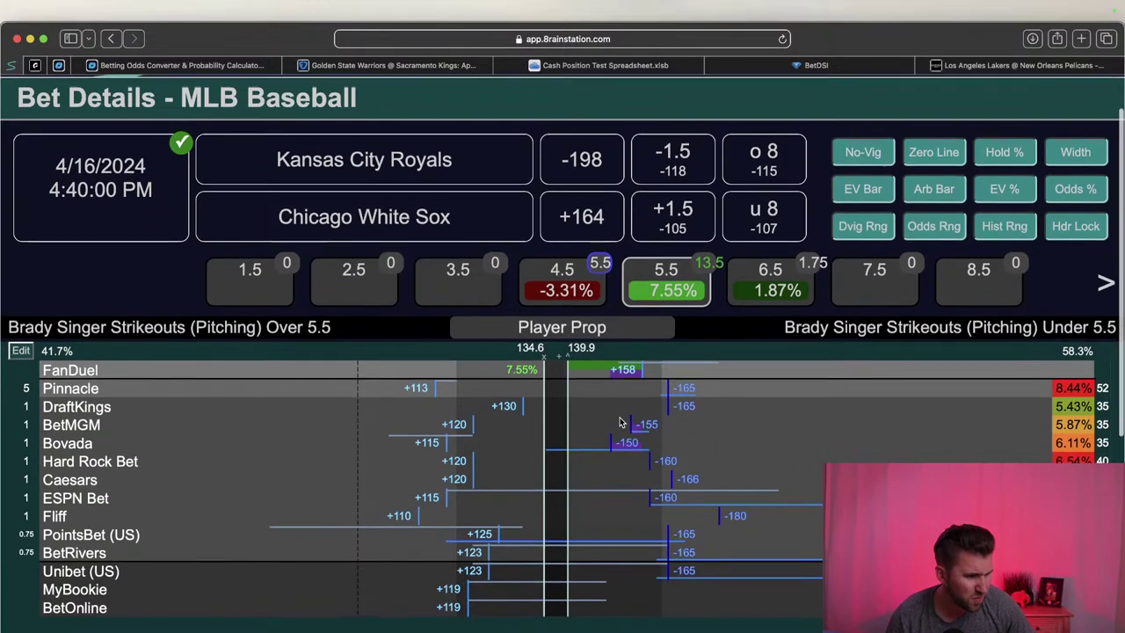
scroll(620, 418, up, 1)
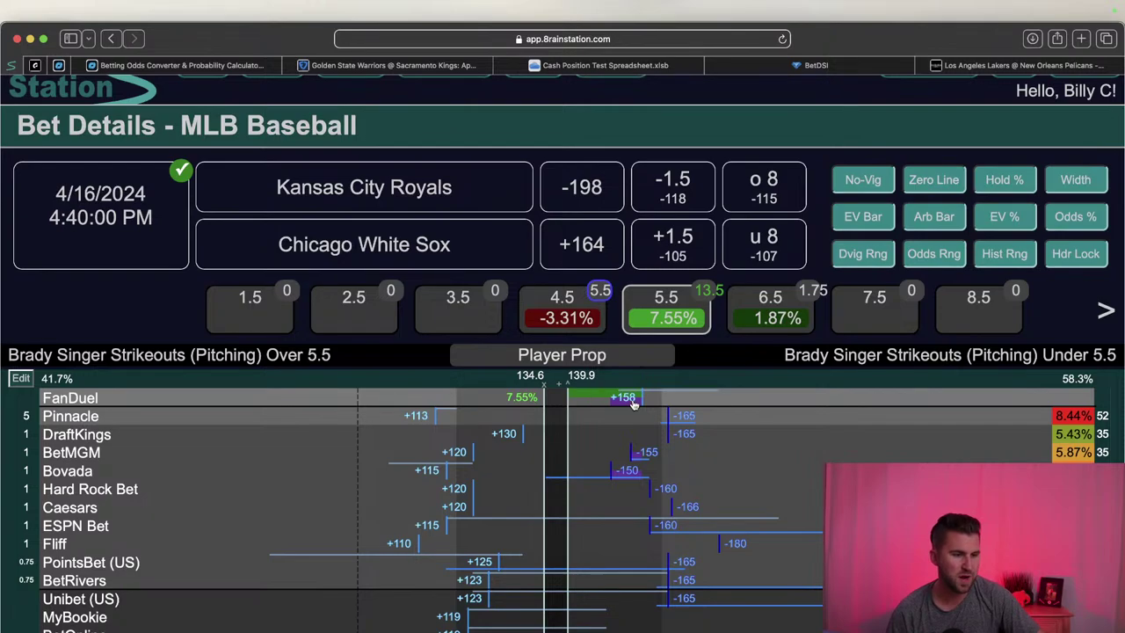
- In OddsJam, find the Royals vs White Sox game and view its Player Strikeouts odds
click(57, 66)
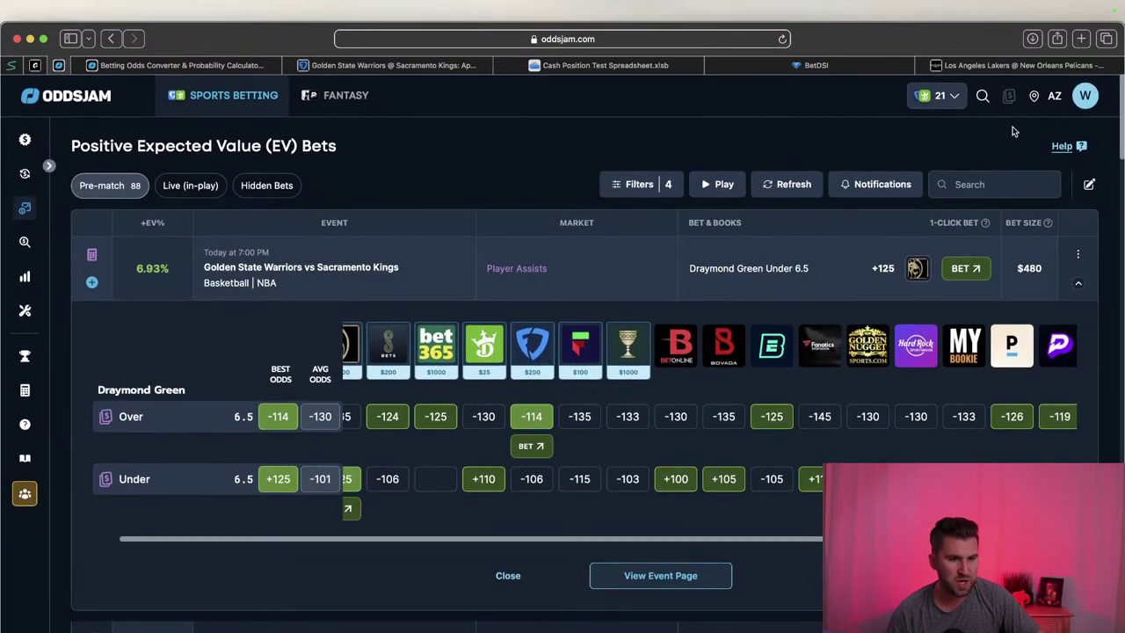
click(983, 95)
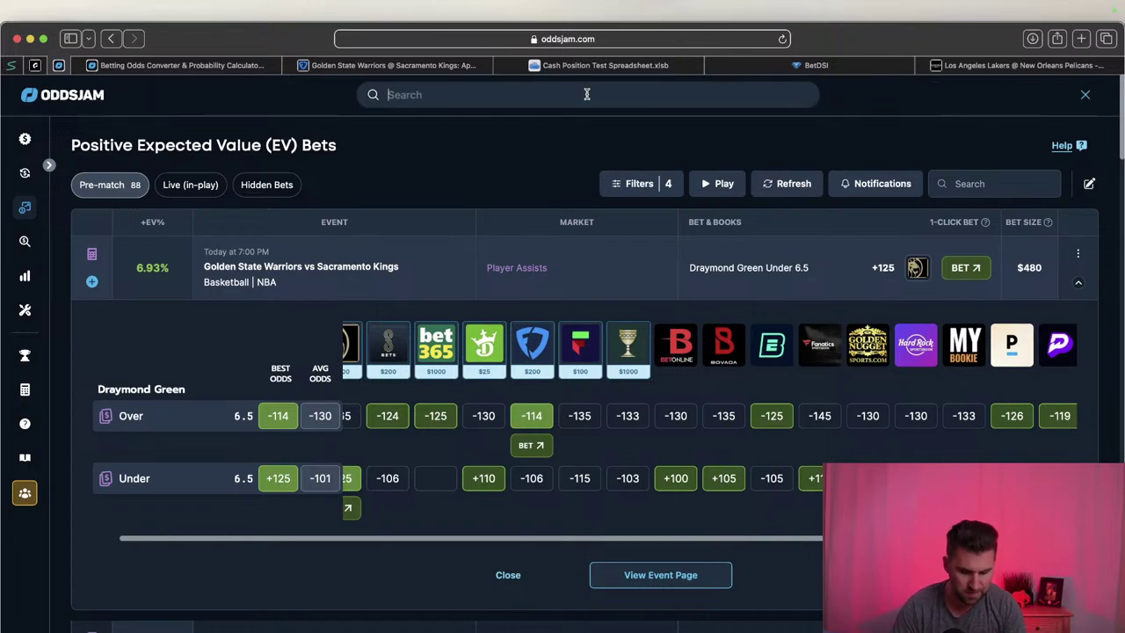
text(royals)
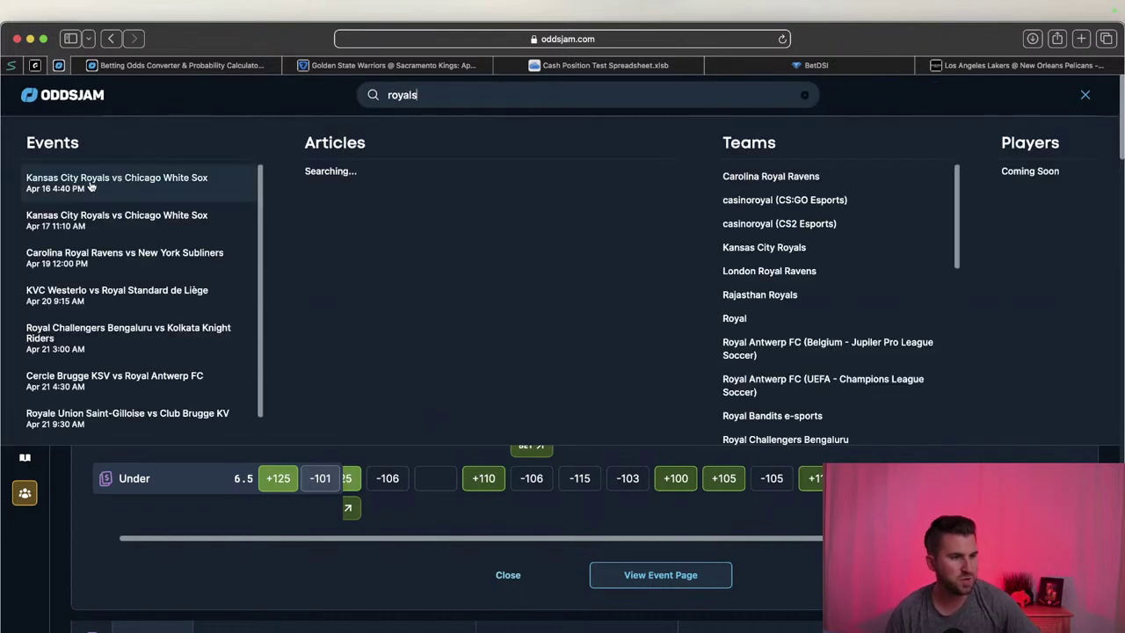
key(Escape)
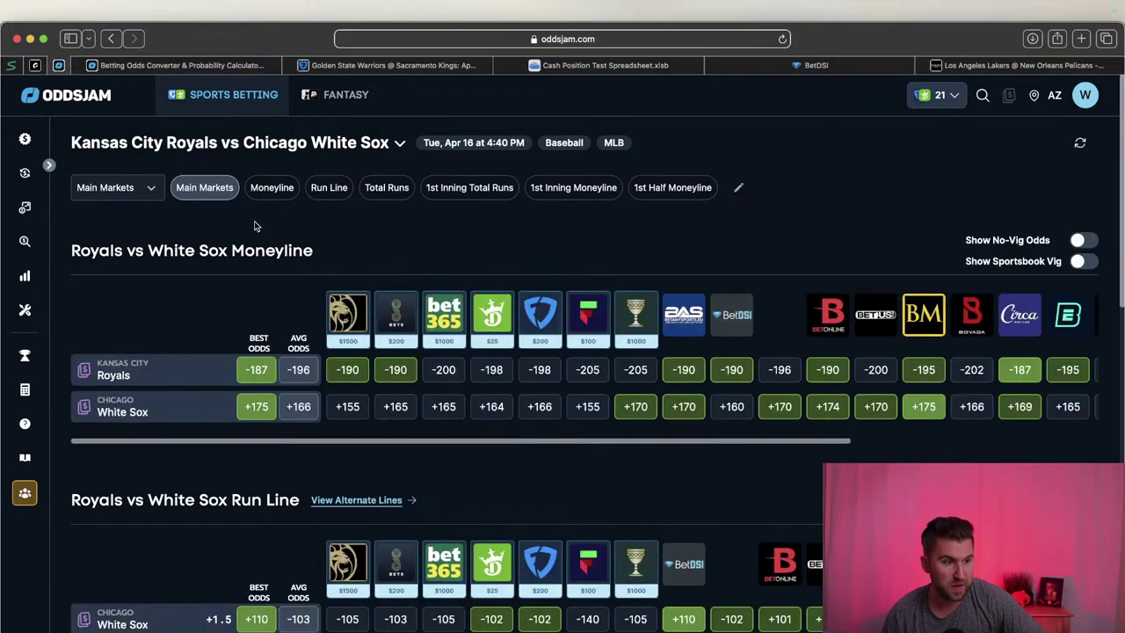
click(153, 198)
scroll(260, 462, down, 2)
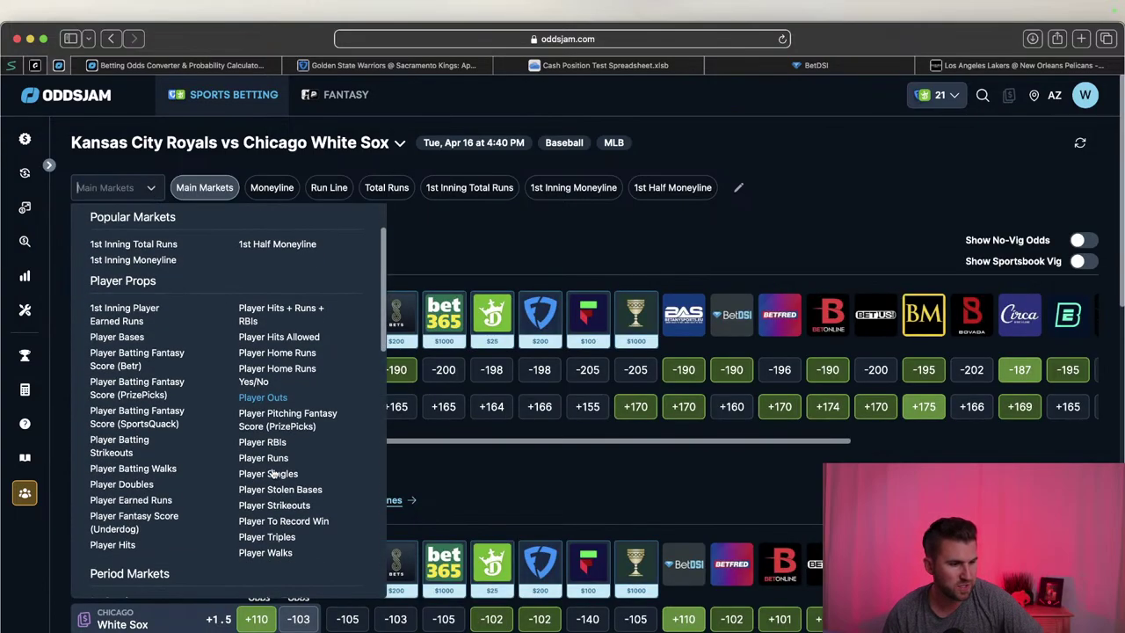
click(281, 506)
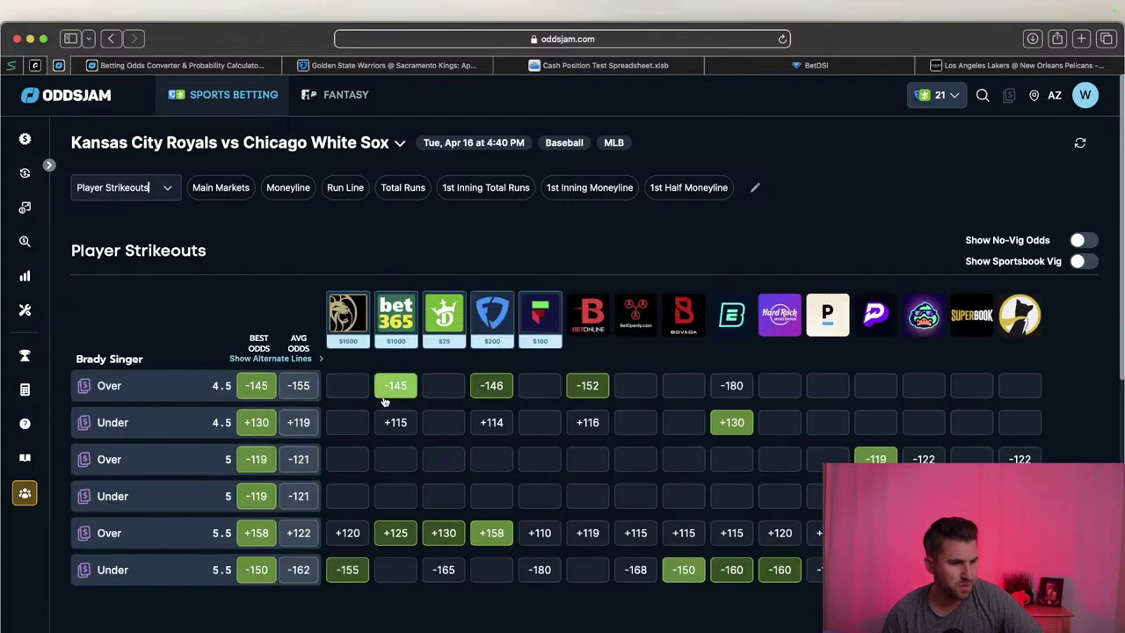
scroll(529, 450, down, 4)
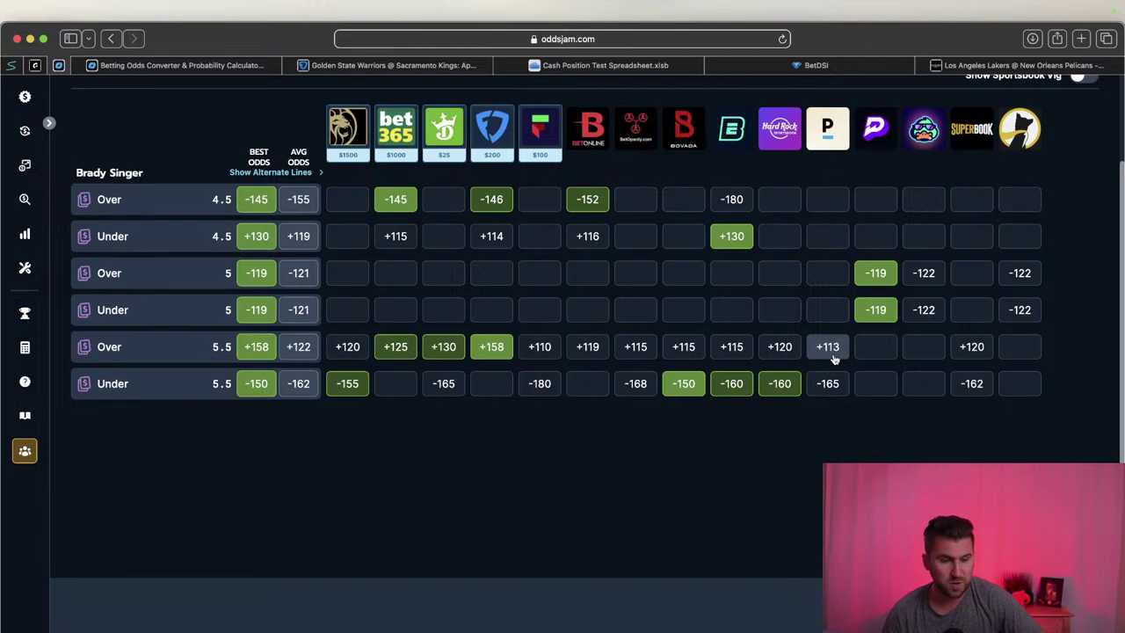
scroll(835, 358, down, 2)
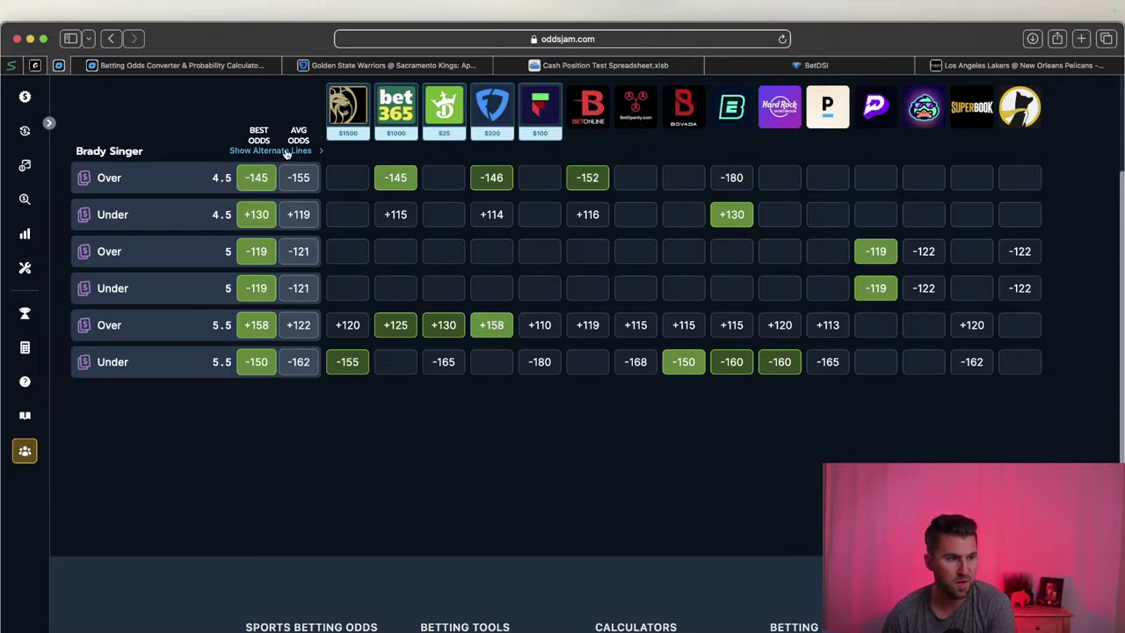
- Compare against 8rain Station's Over/Under 5.5 tables, then bring up FanDuel Sportsbook
click(13, 70)
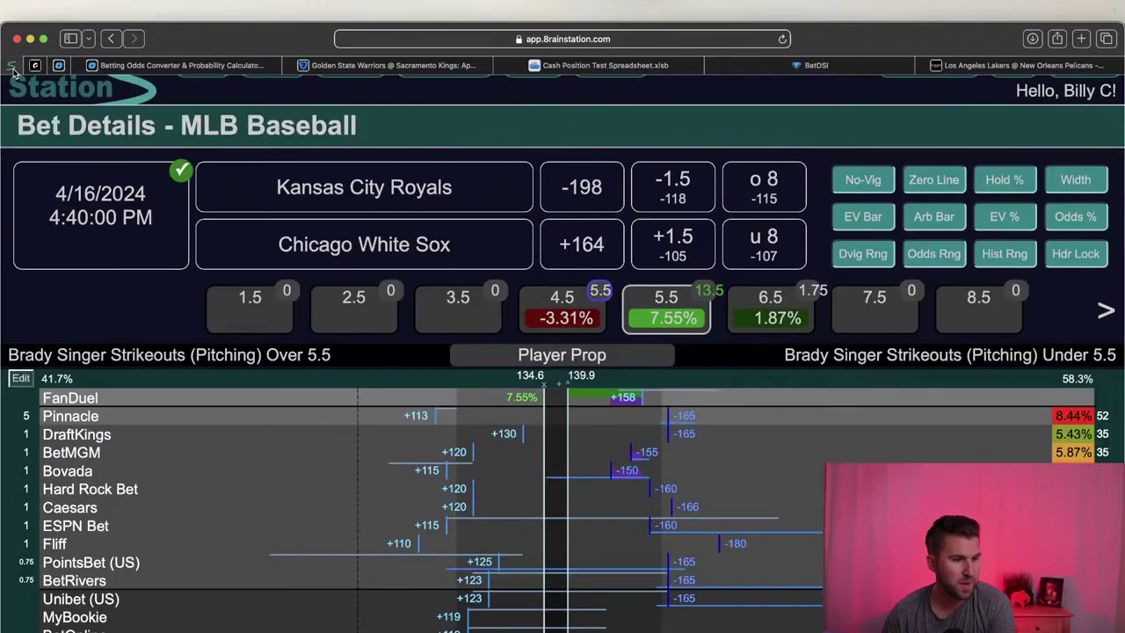
scroll(677, 445, down, 2)
scroll(677, 446, down, 5)
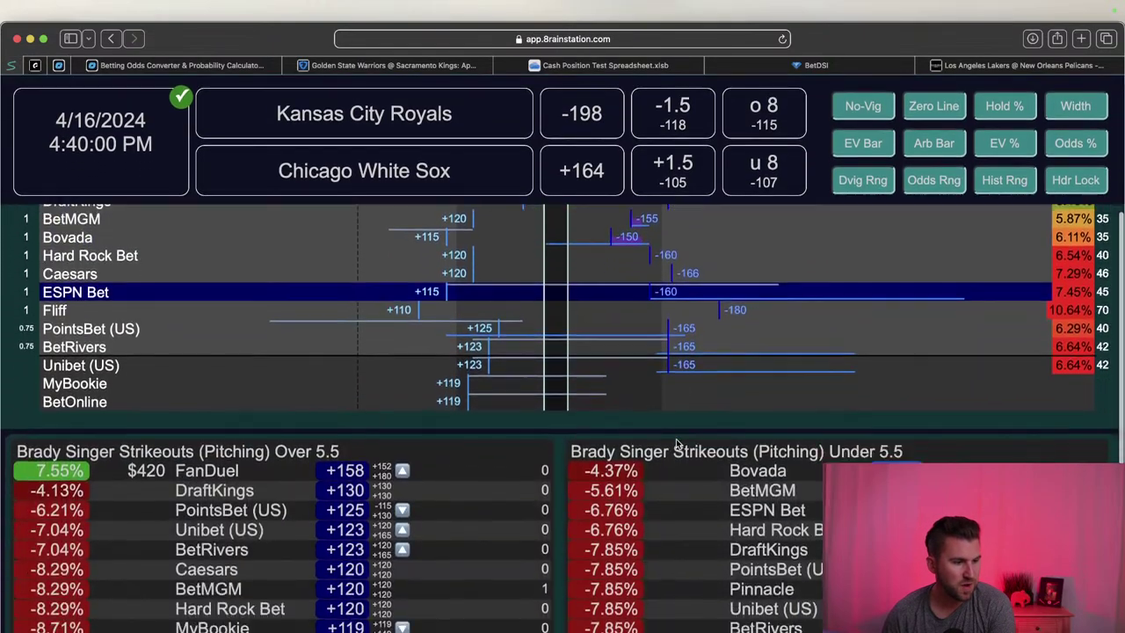
click(374, 68)
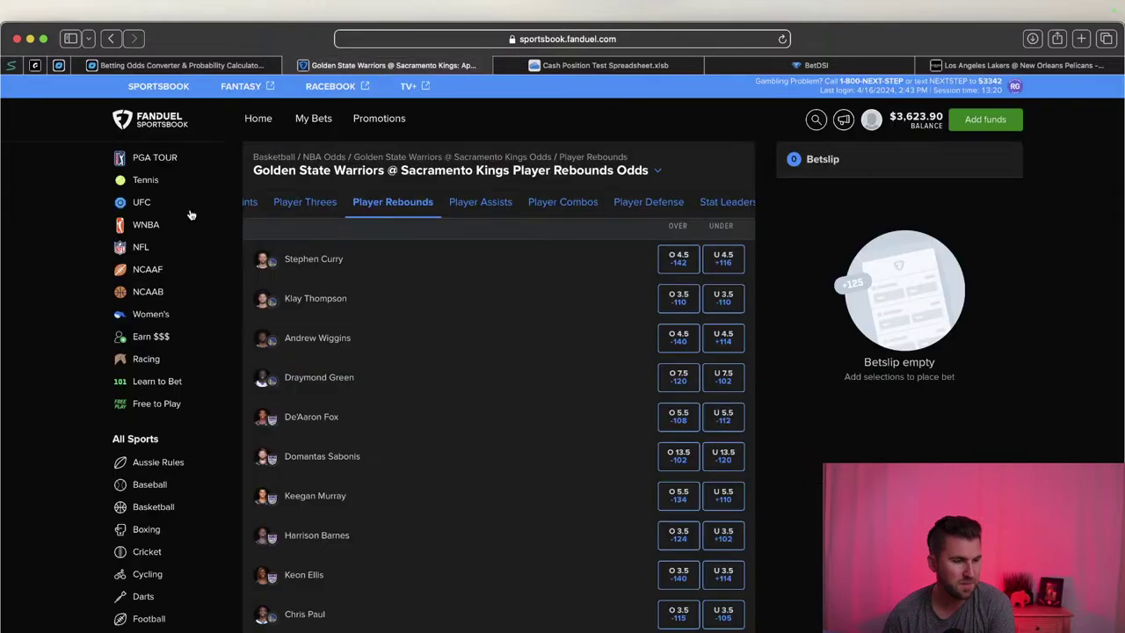
- Add Brady Singer 6+ Strikeouts at +158 from MLB Royals @ White Sox Pitcher Props to the betslip
click(142, 279)
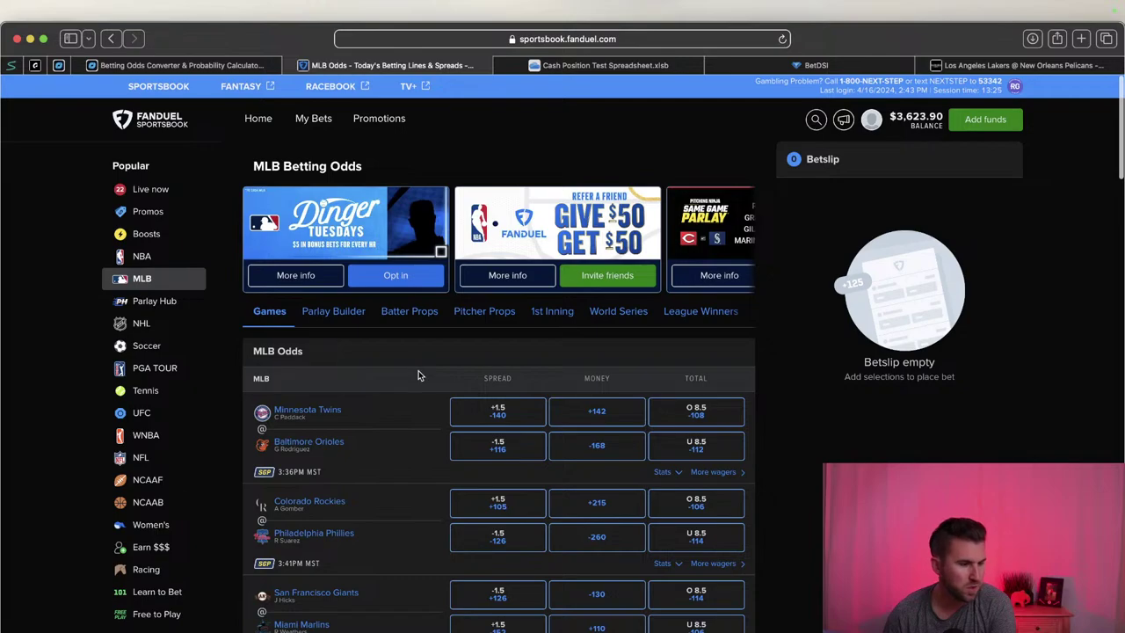
scroll(419, 427, down, 5)
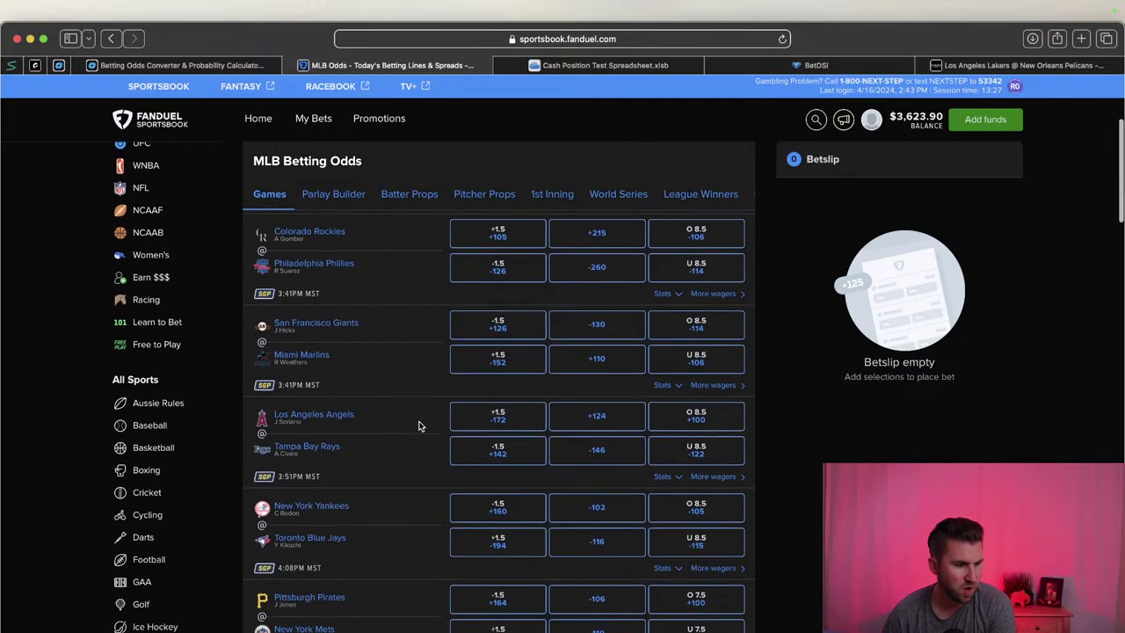
scroll(412, 431, down, 4)
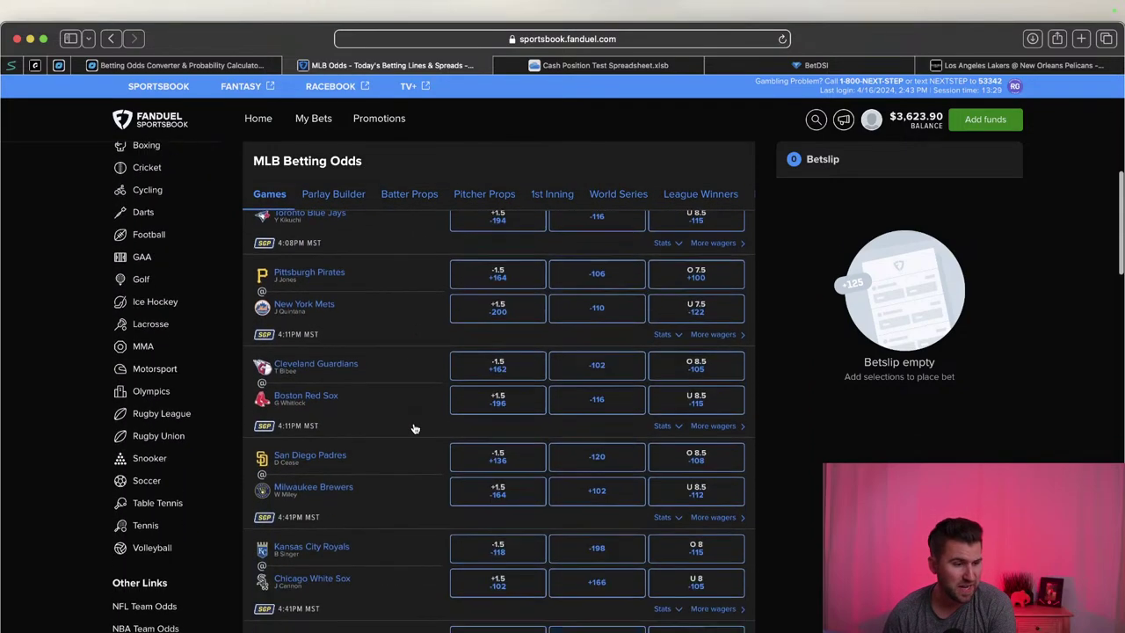
scroll(400, 463, down, 2)
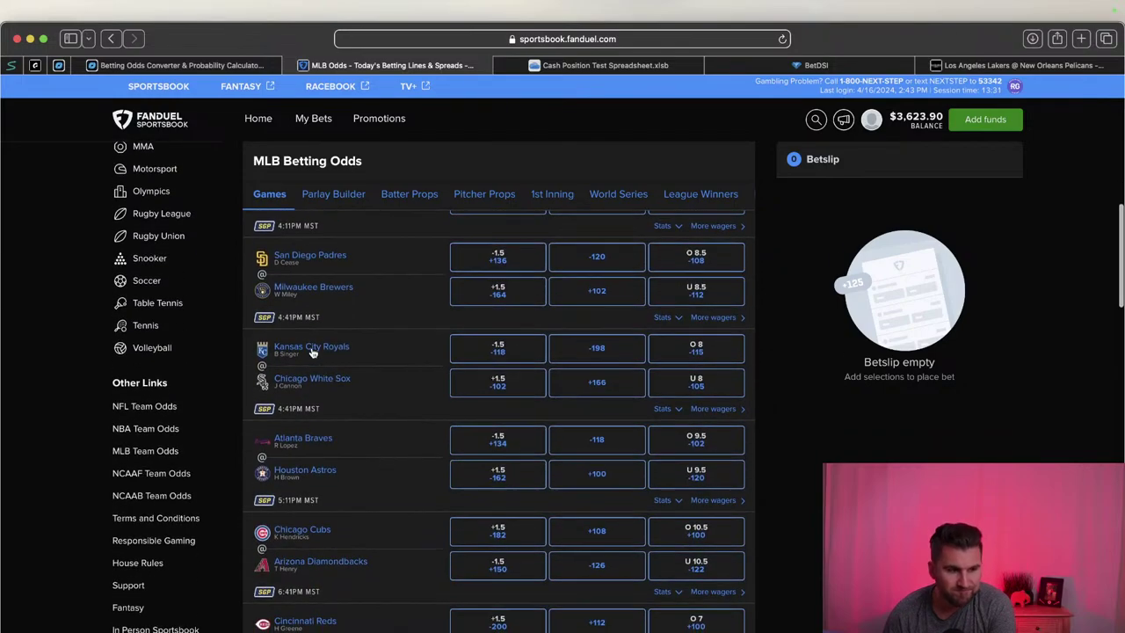
click(313, 349)
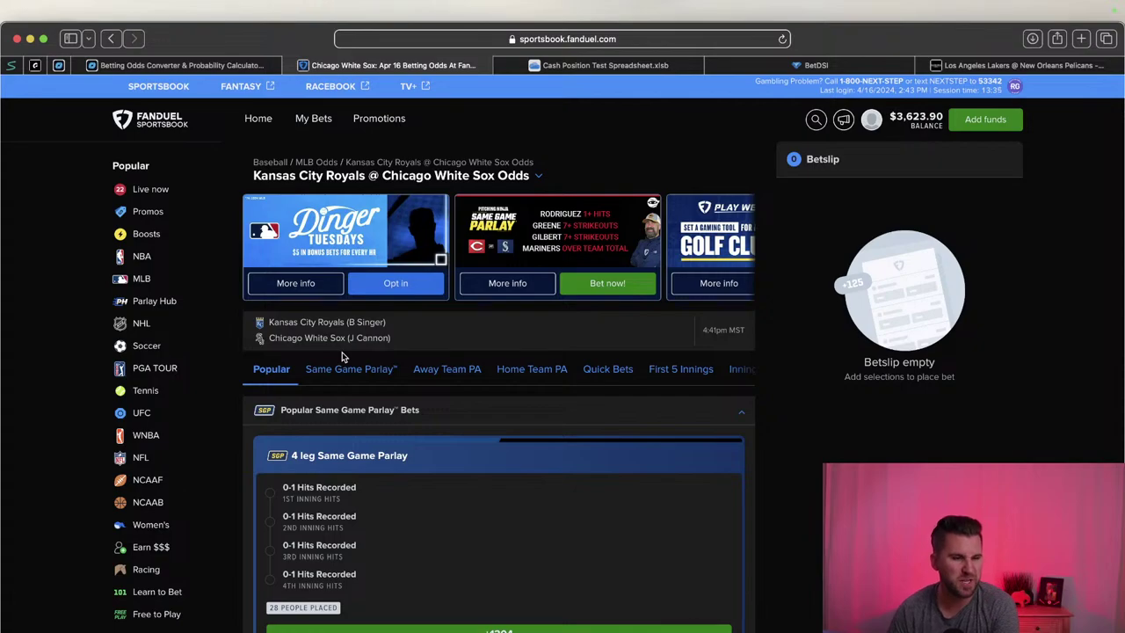
scroll(593, 373, right, 5)
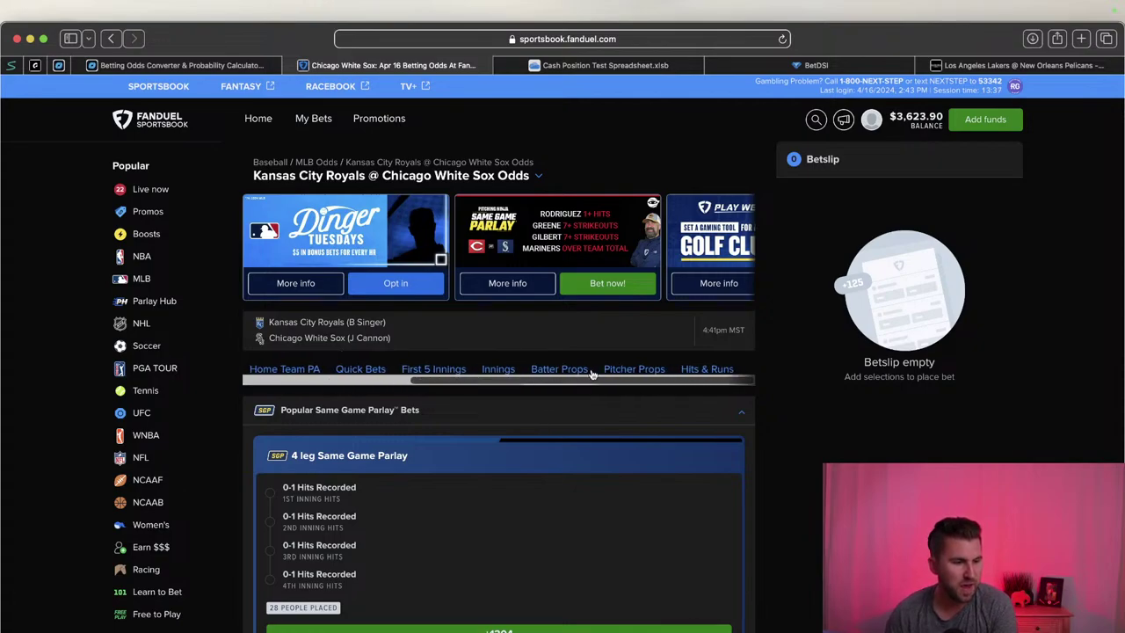
click(640, 369)
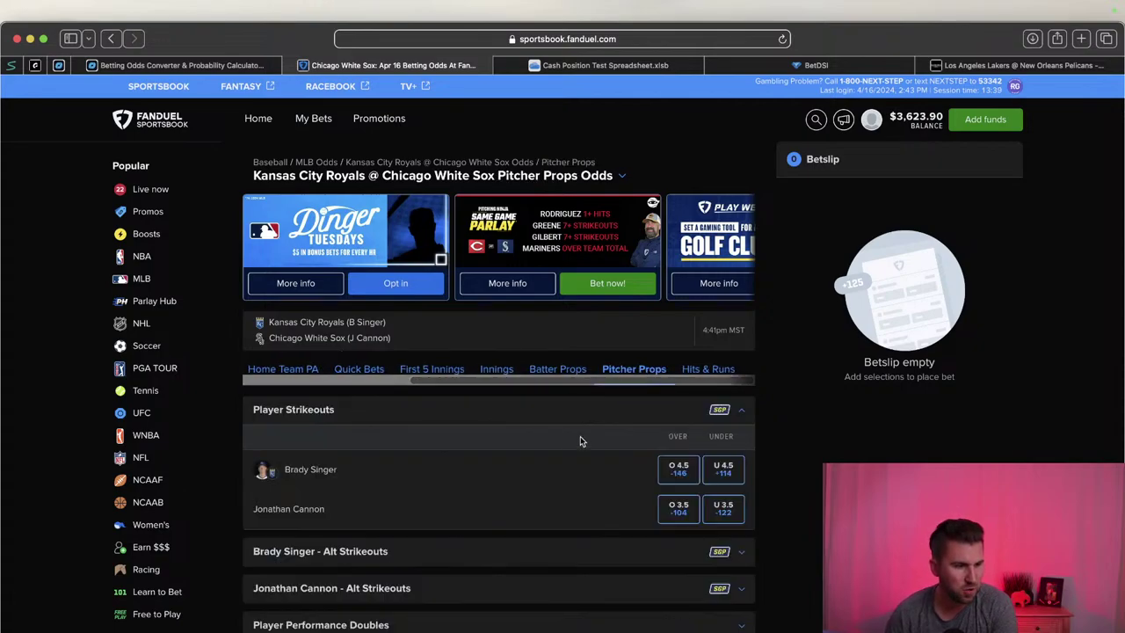
scroll(577, 484, down, 5)
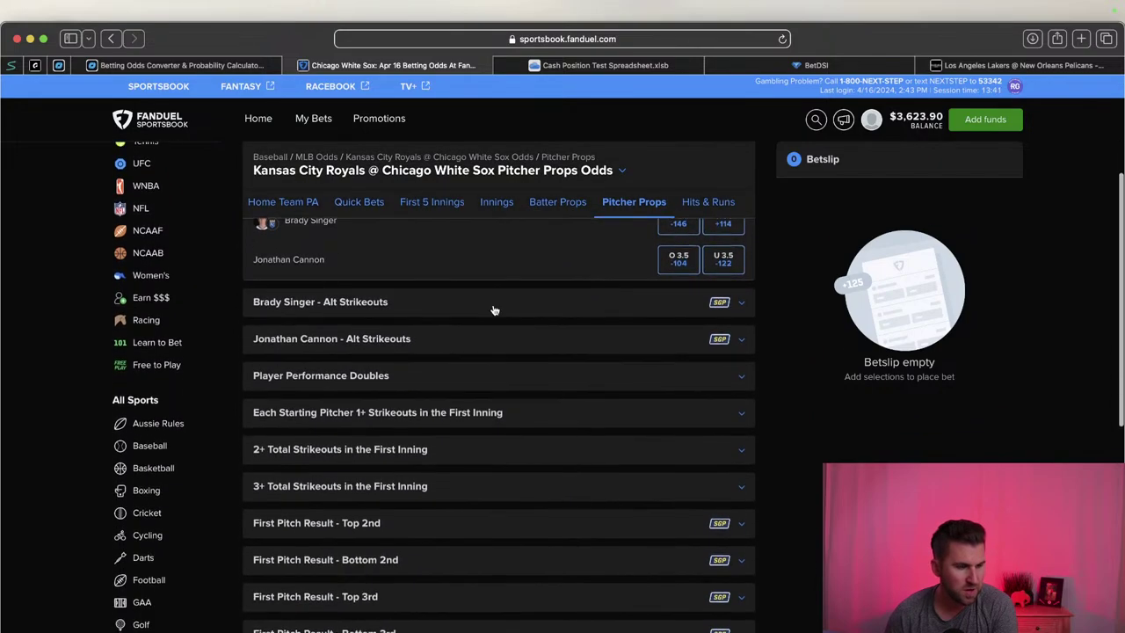
click(494, 309)
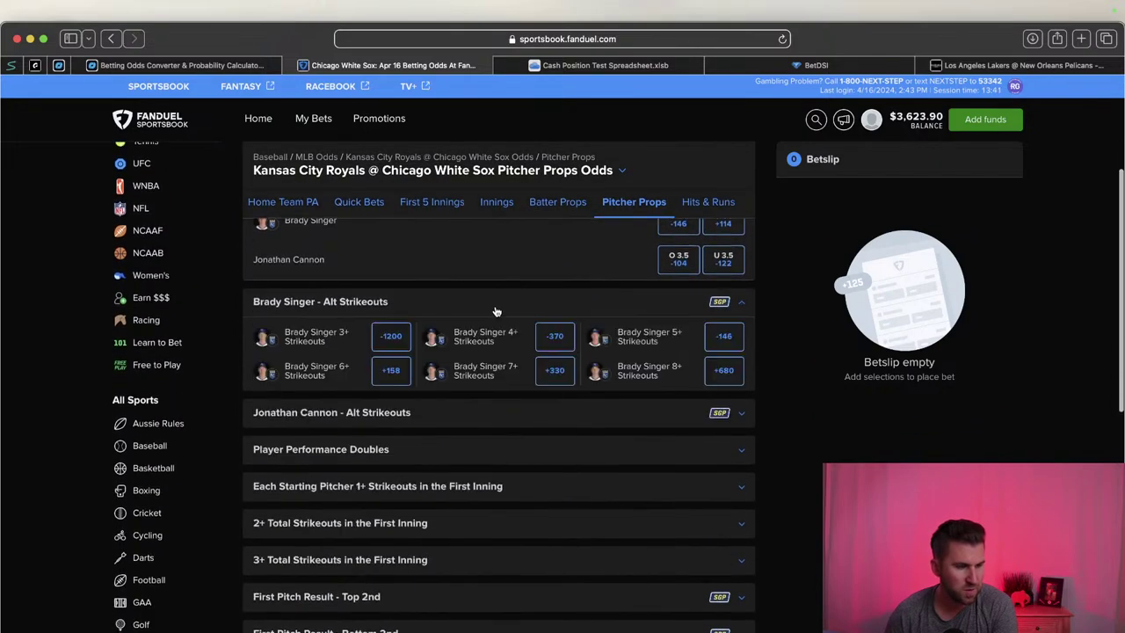
click(393, 372)
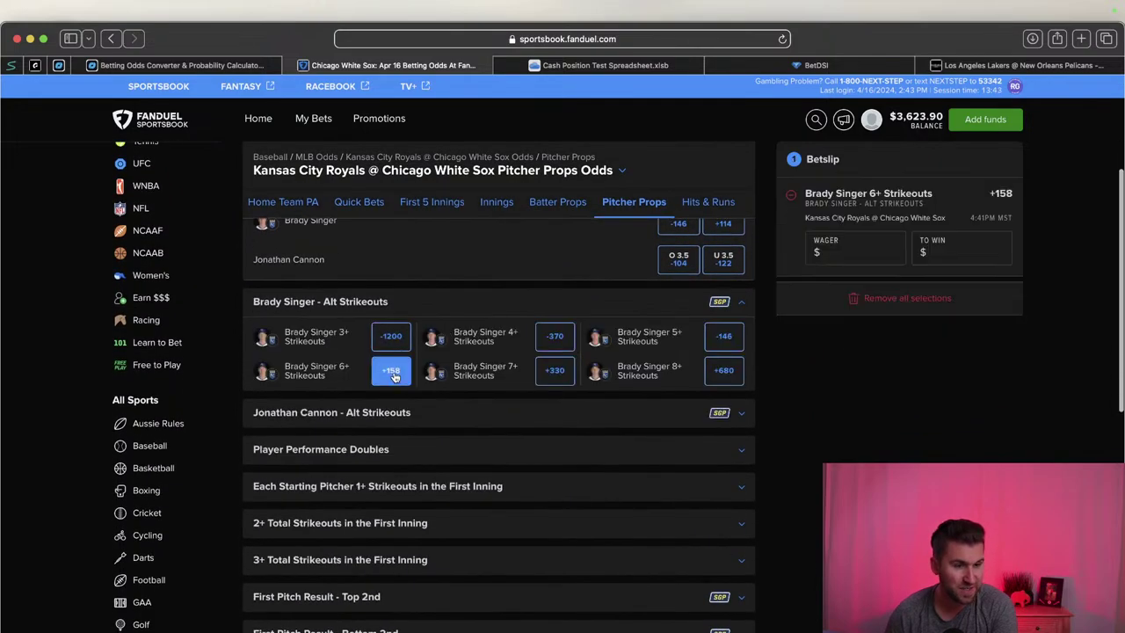
- Enter a $75 wager and place the straight bet
click(849, 249)
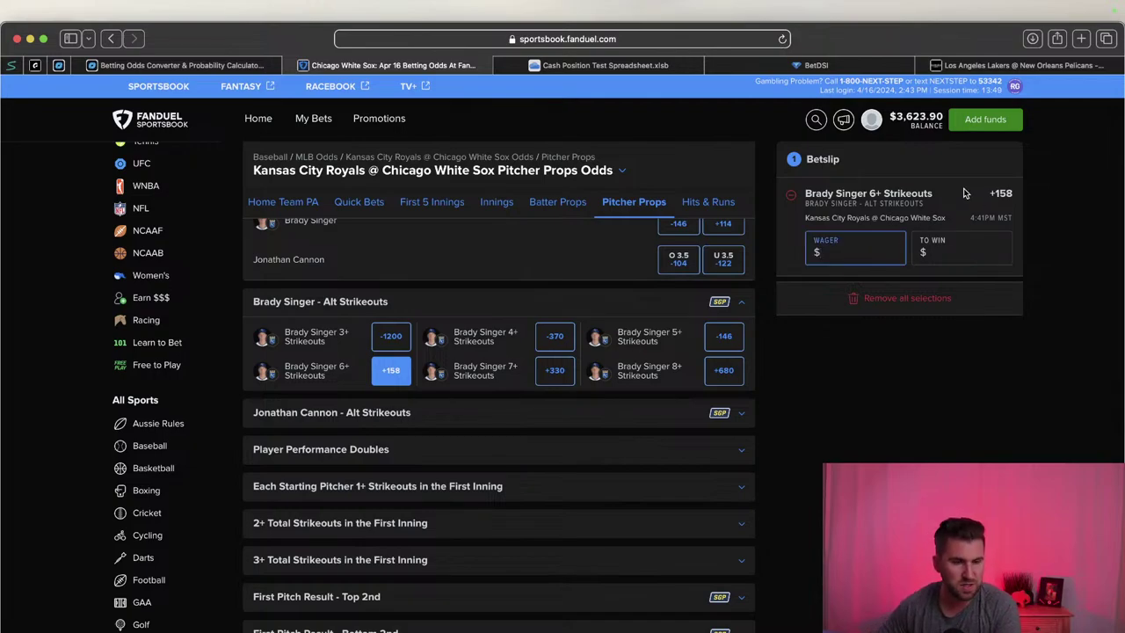
text(3,000)
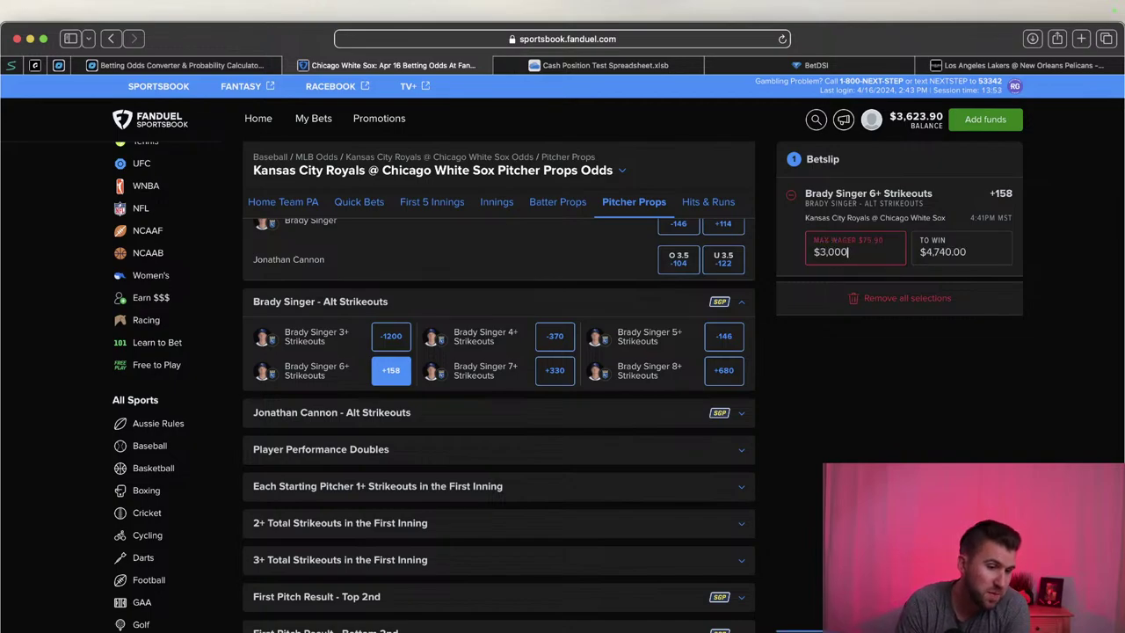
key(BackSpace)
key(BackSpace)
key(BackSpace)
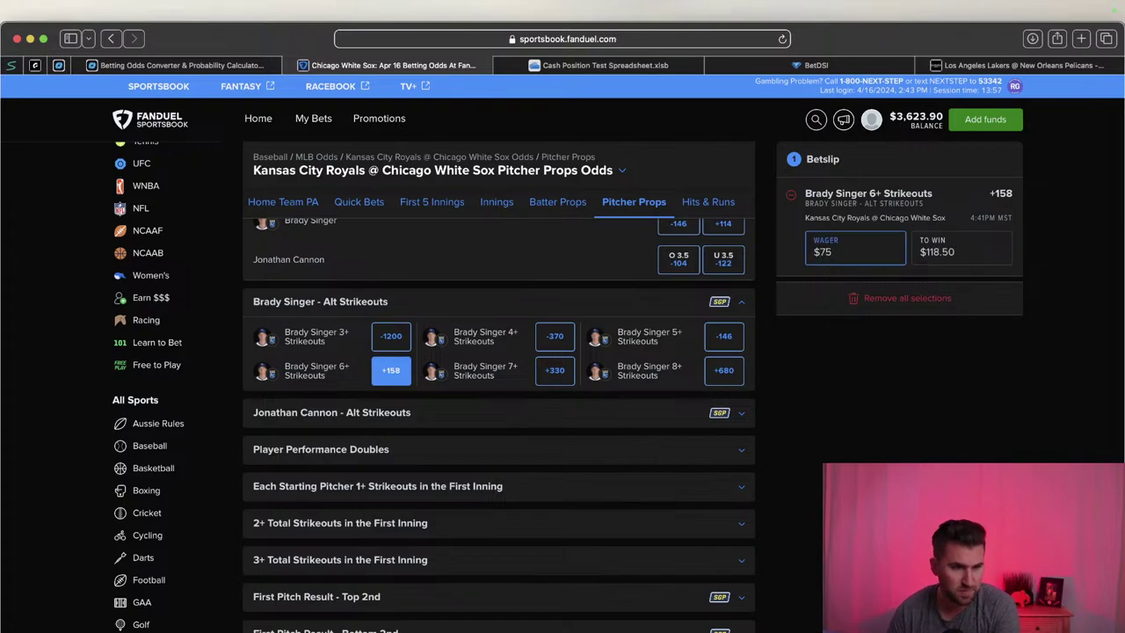
key(Return)
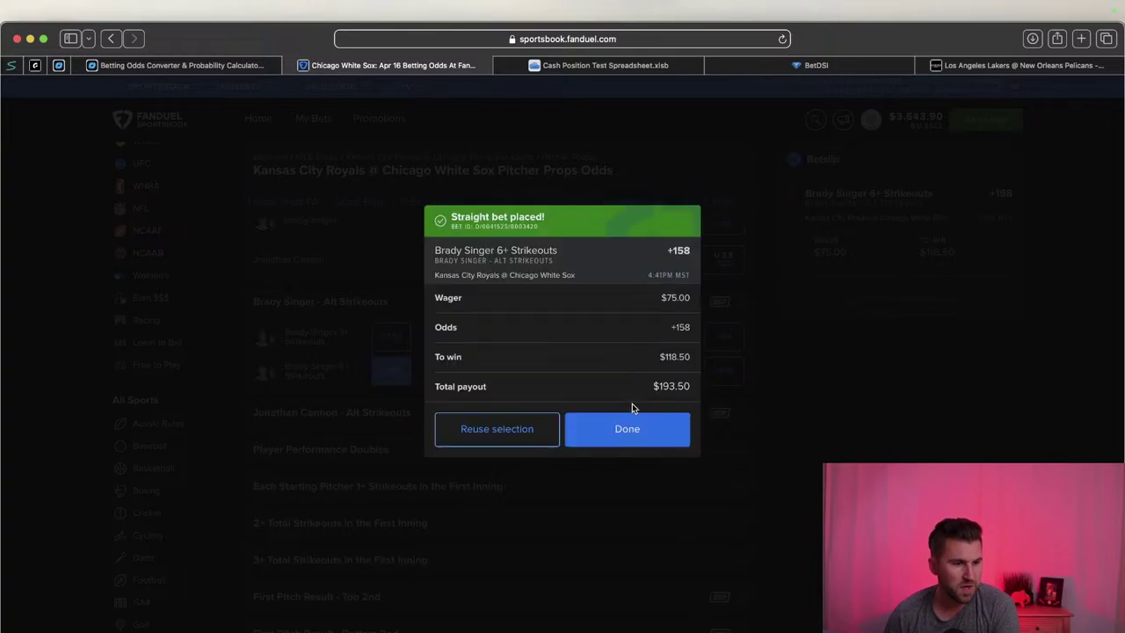
click(628, 430)
- Log the FanDuel Brady Singer Over 5.5 bet at 158 with 75 staked in OddsJam's tracker
click(59, 65)
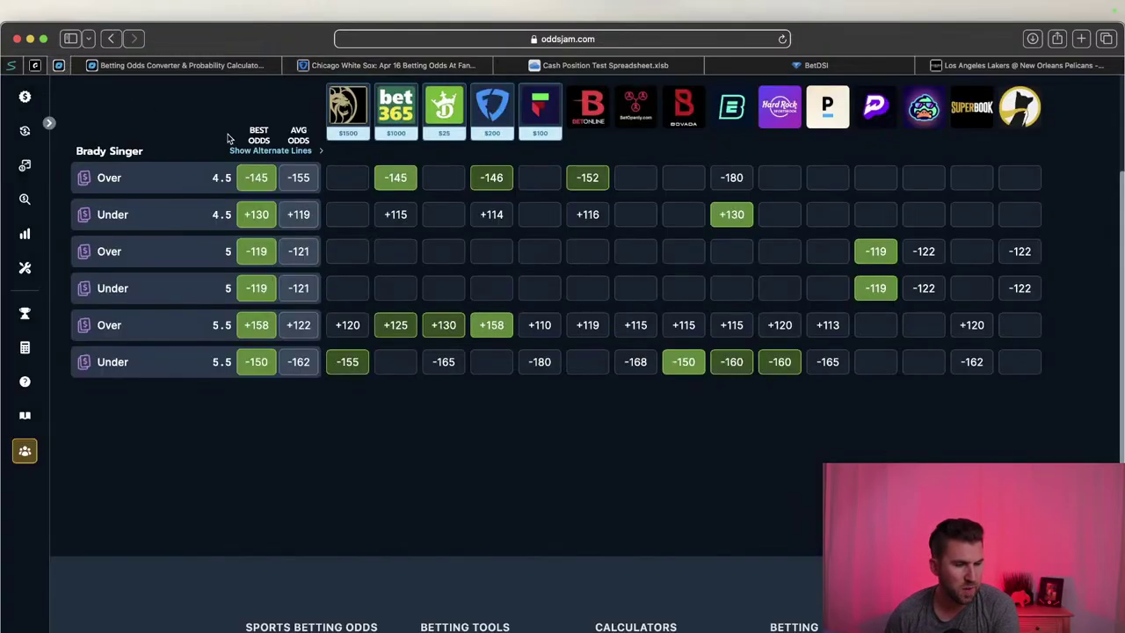
click(482, 329)
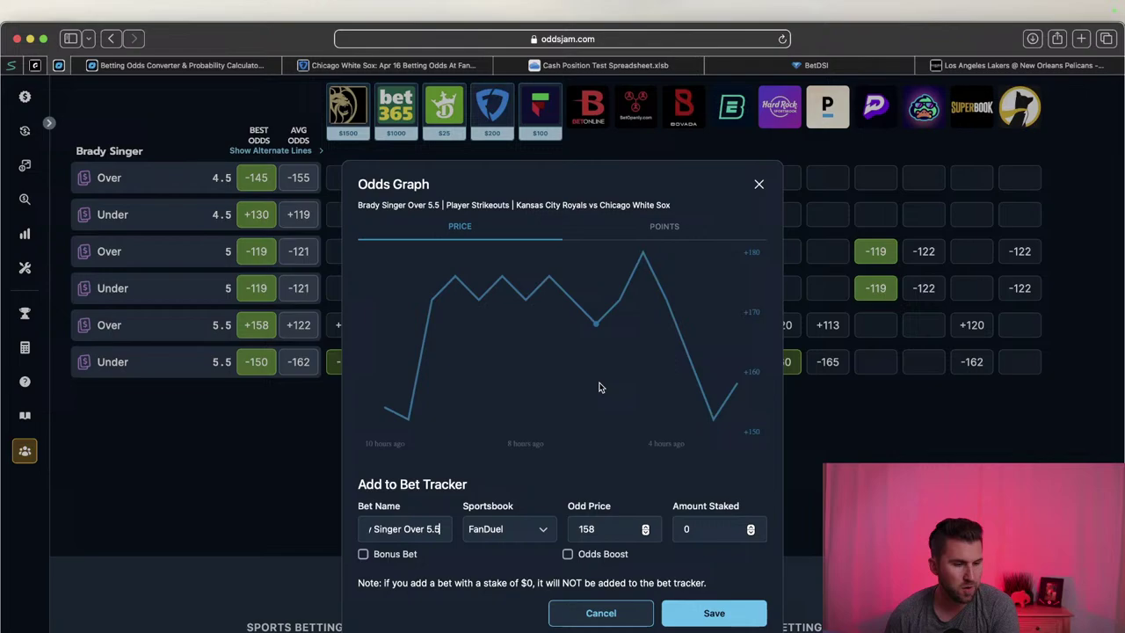
click(679, 529)
text(75)
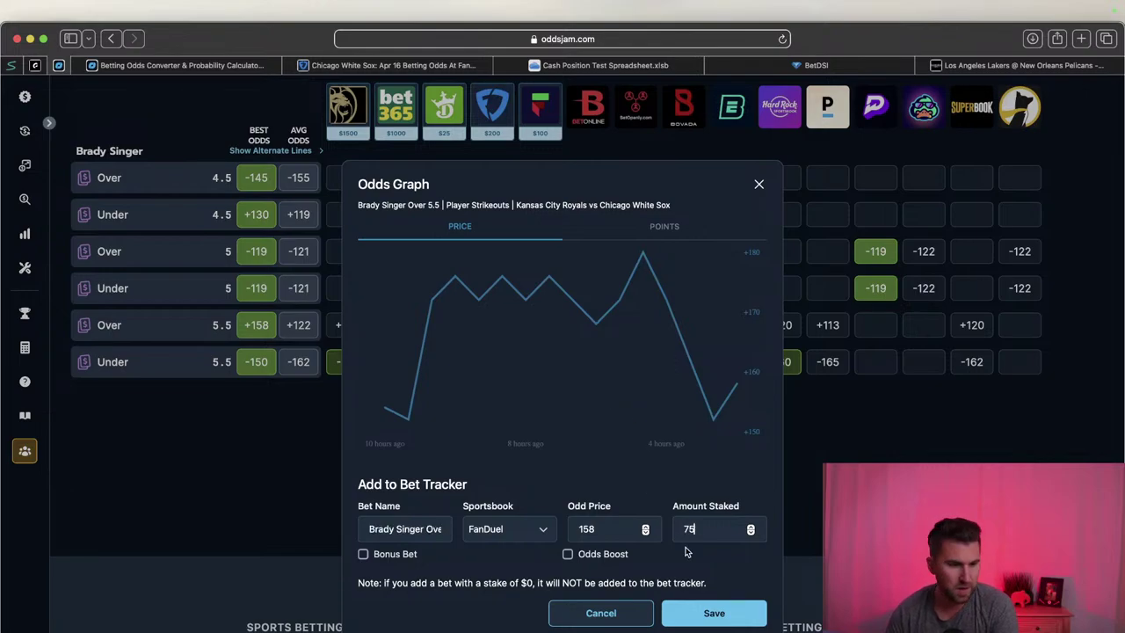
click(710, 613)
key(super+1)
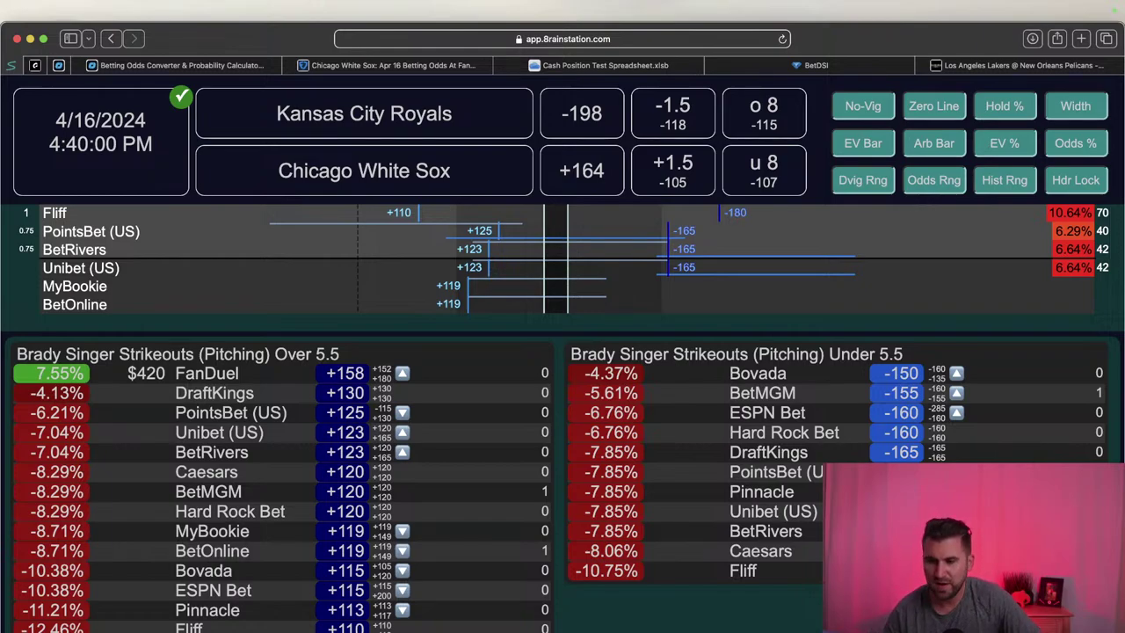
- Back on the plays list, change the odds limit from 250 to 150 and apply it
scroll(738, 593, up, 5)
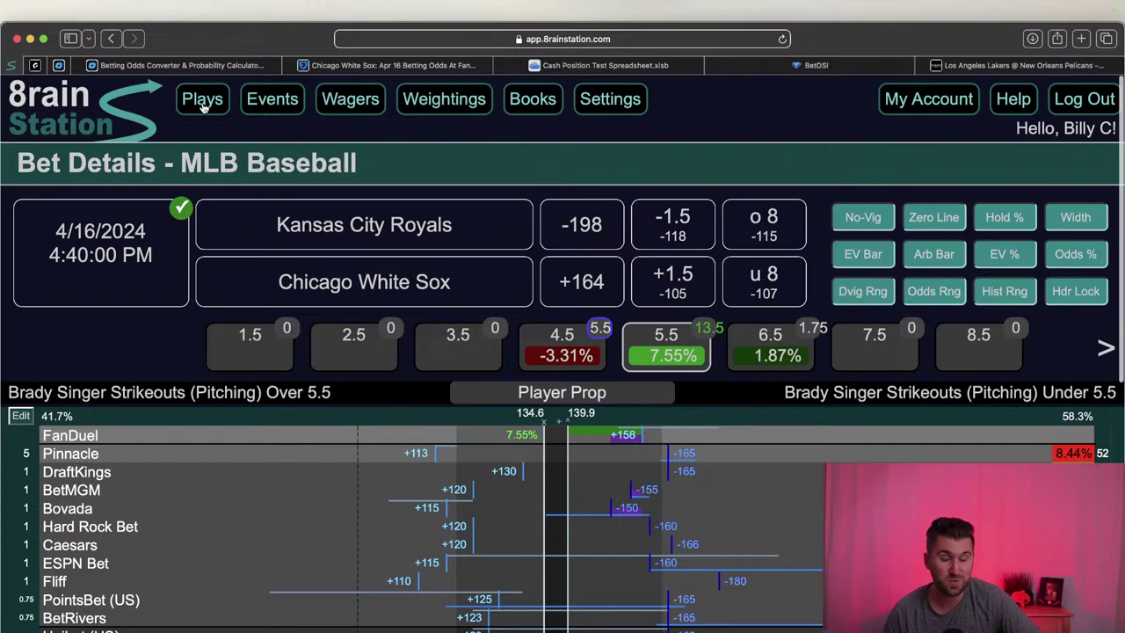
click(202, 99)
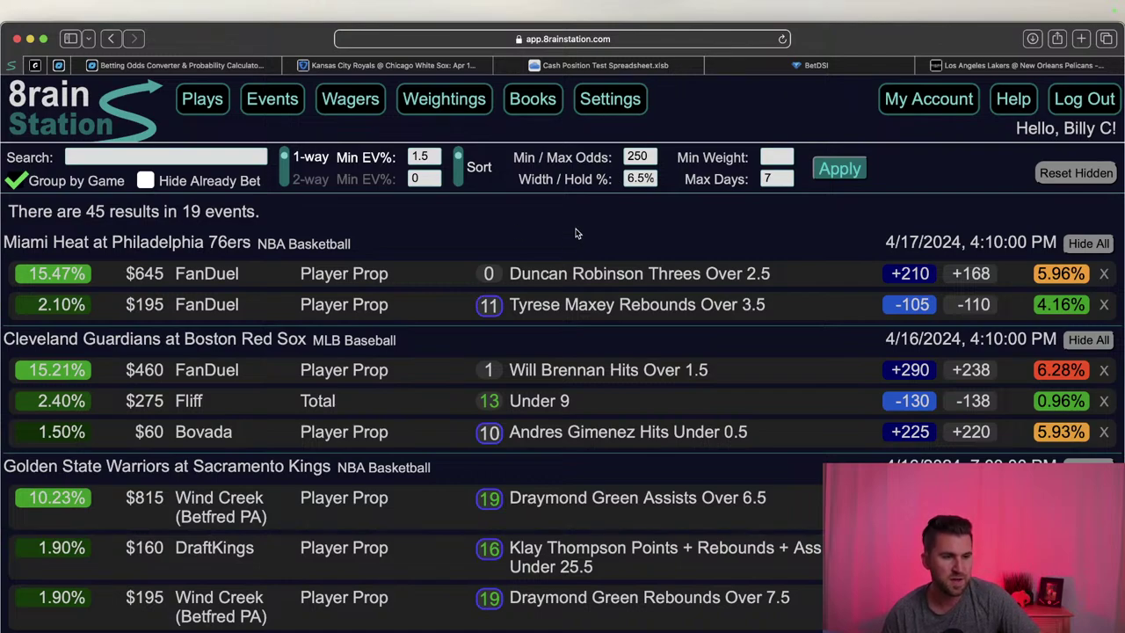
click(635, 155)
key(BackSpace)
text(1)
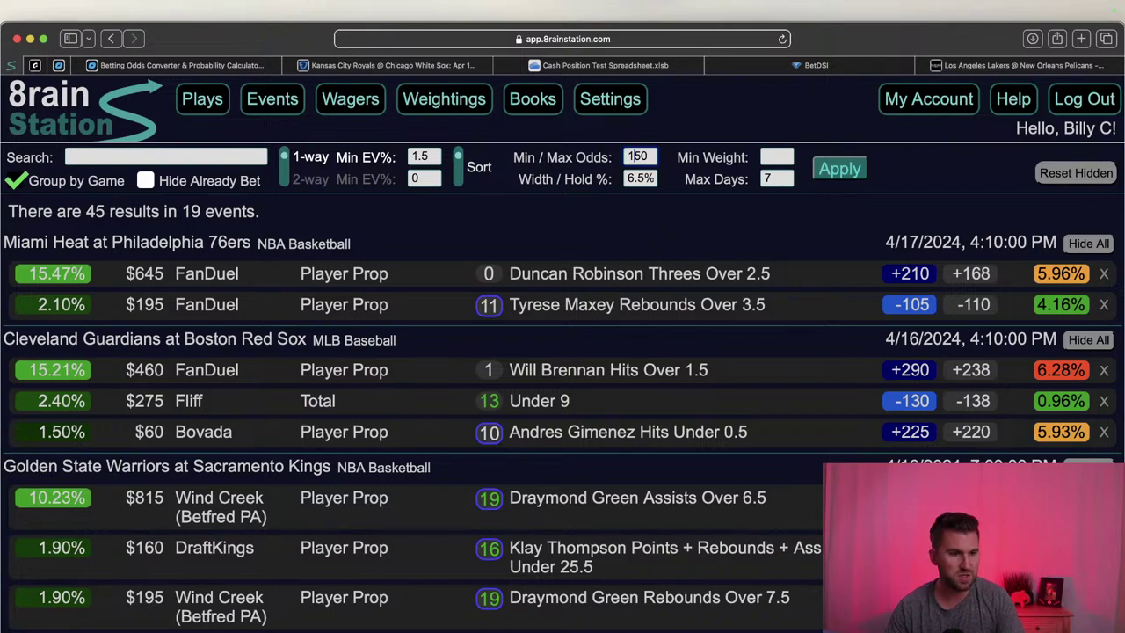
click(841, 176)
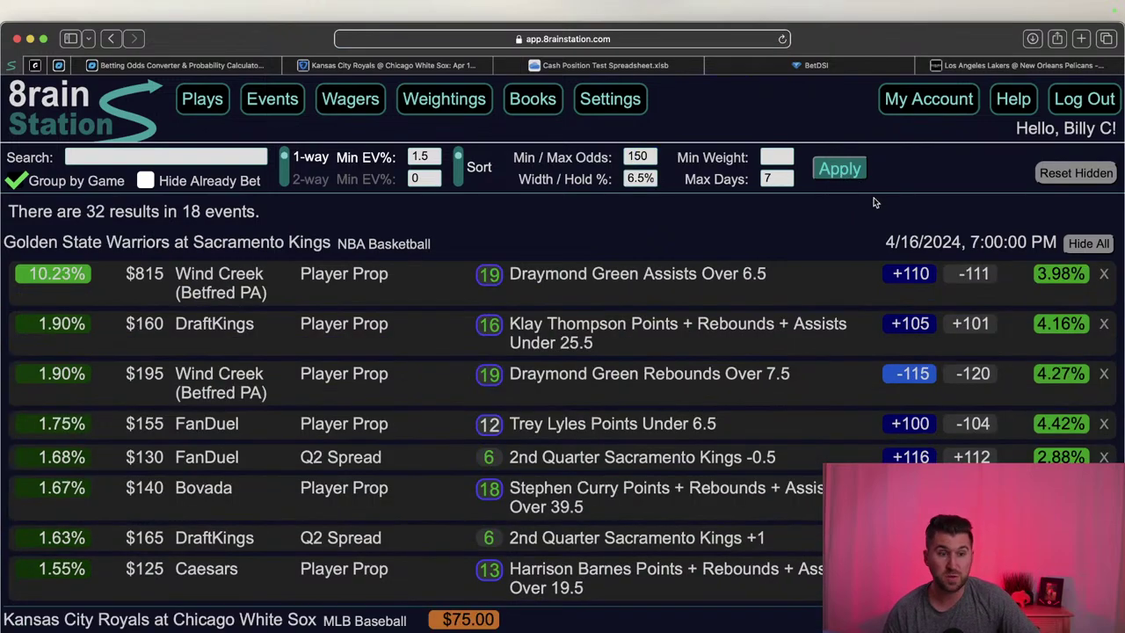
- Check the Devig Method setting, keep Worst Case, and return to the 42-result plays list
click(615, 102)
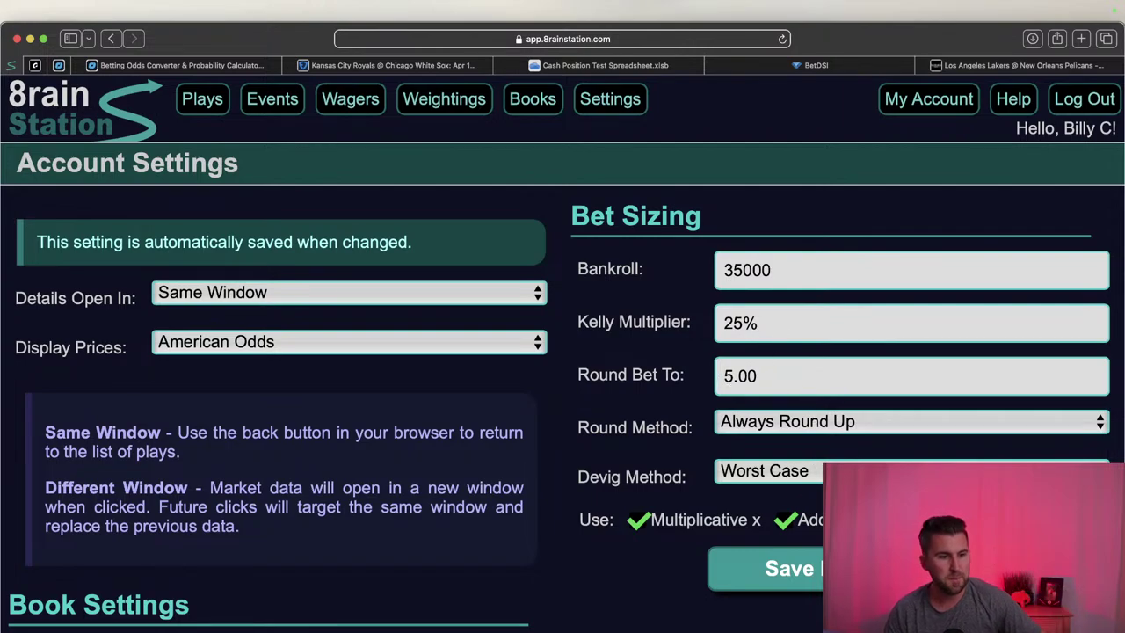
click(774, 471)
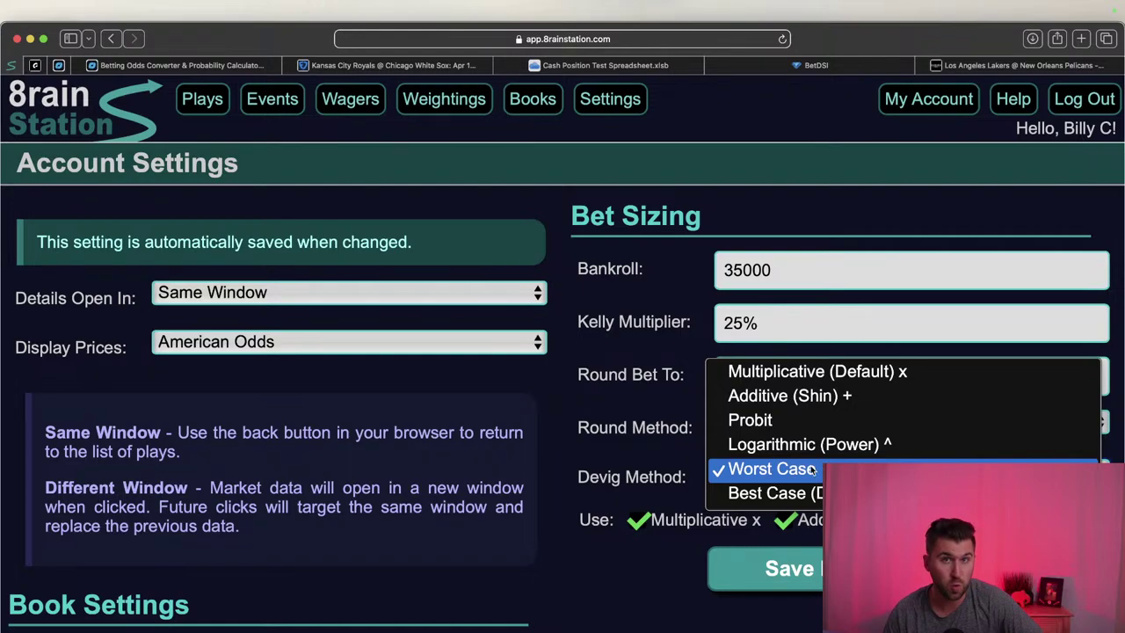
click(616, 561)
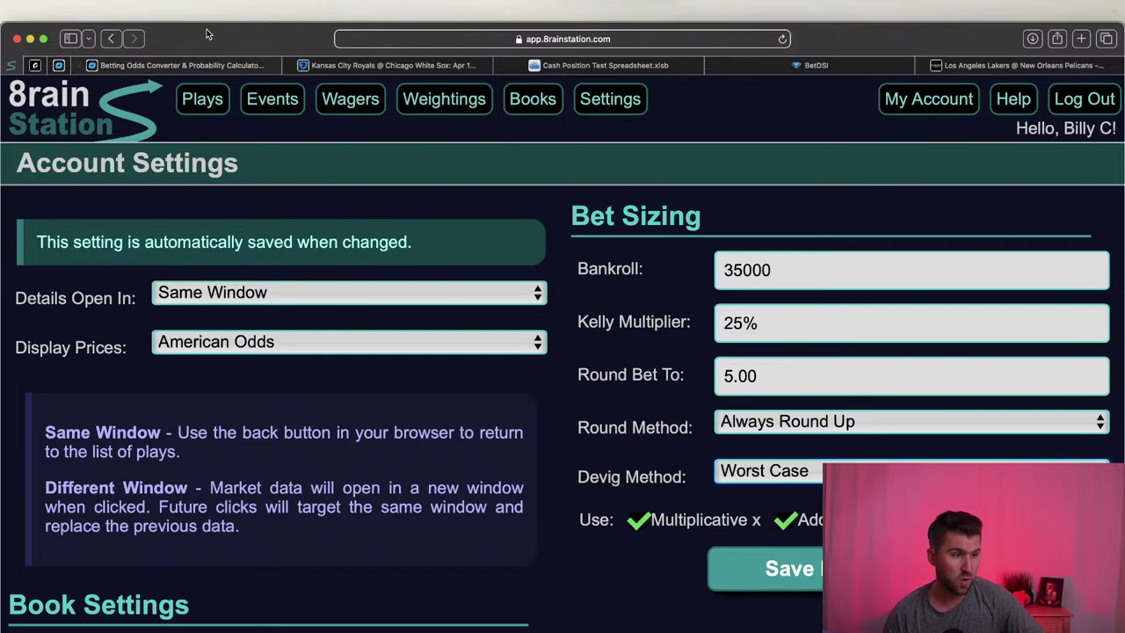
click(200, 103)
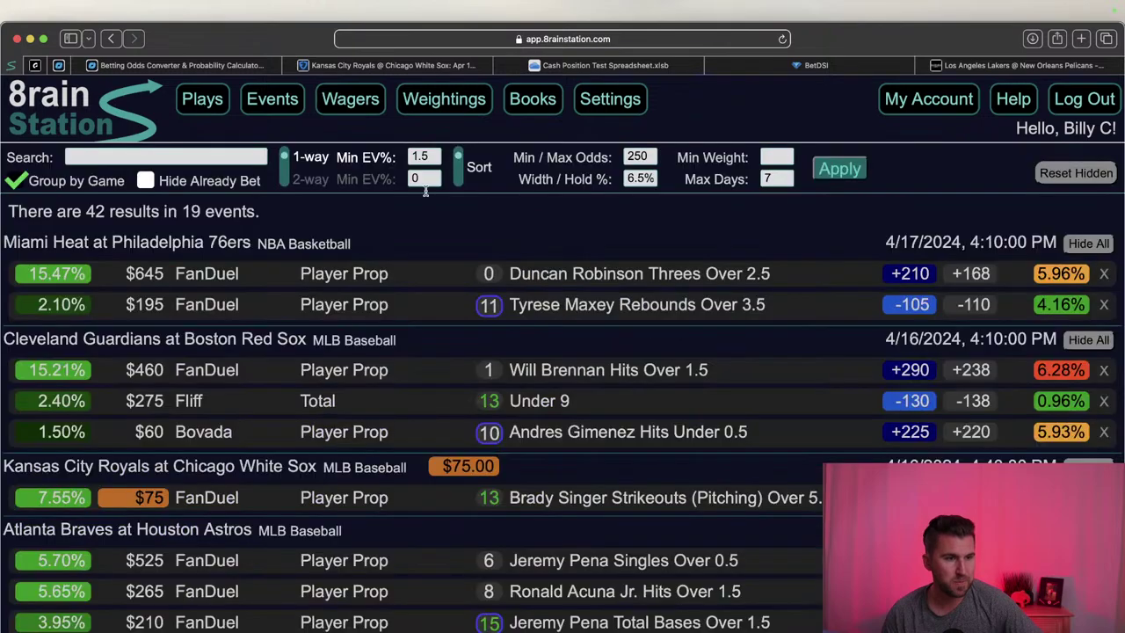
- Replace the odds filter with 150 and apply, leaving 29 results in 18 events
double_click(631, 157)
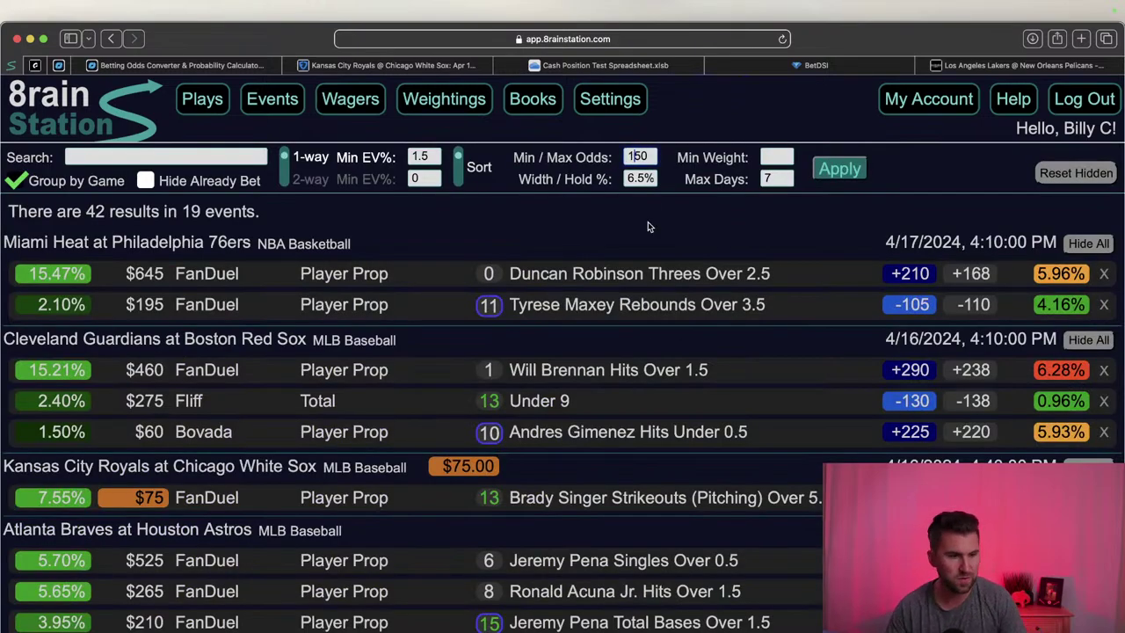
text(150)
click(833, 174)
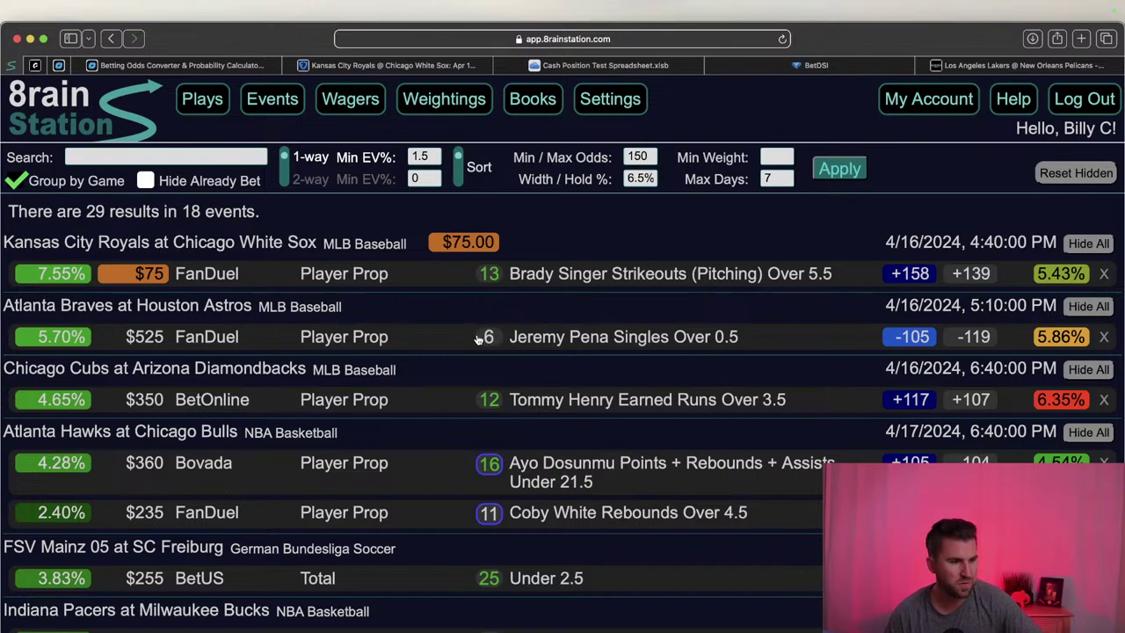
- Review the Braves at Astros Jeremy Pena Singles Over 0.5 odds tables, then bring up FanDuel
click(478, 336)
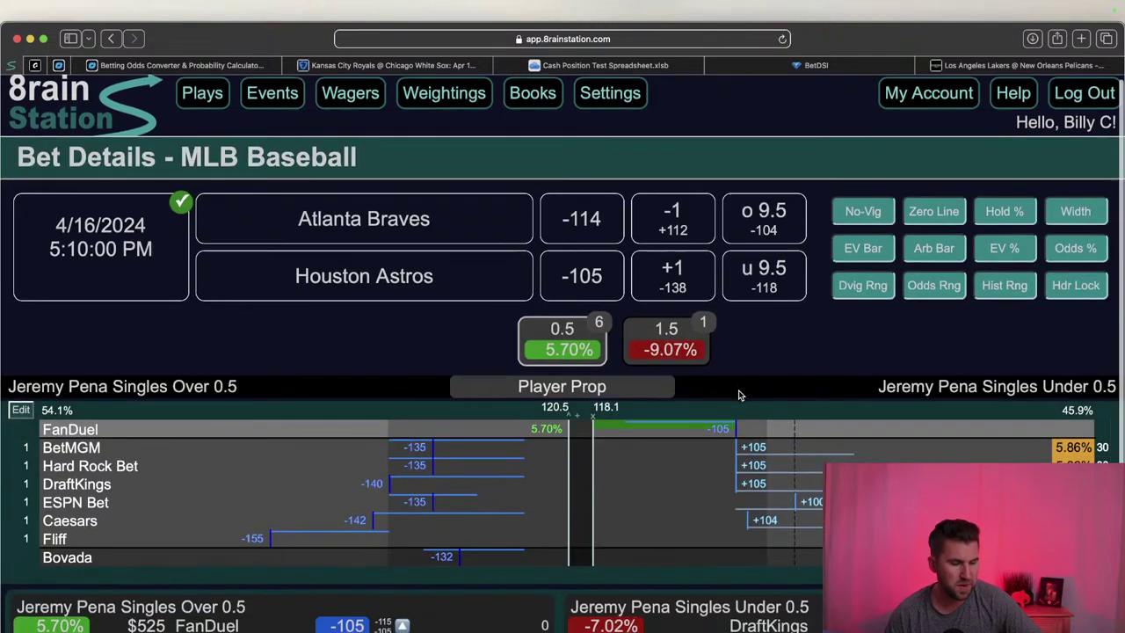
scroll(739, 397, down, 3)
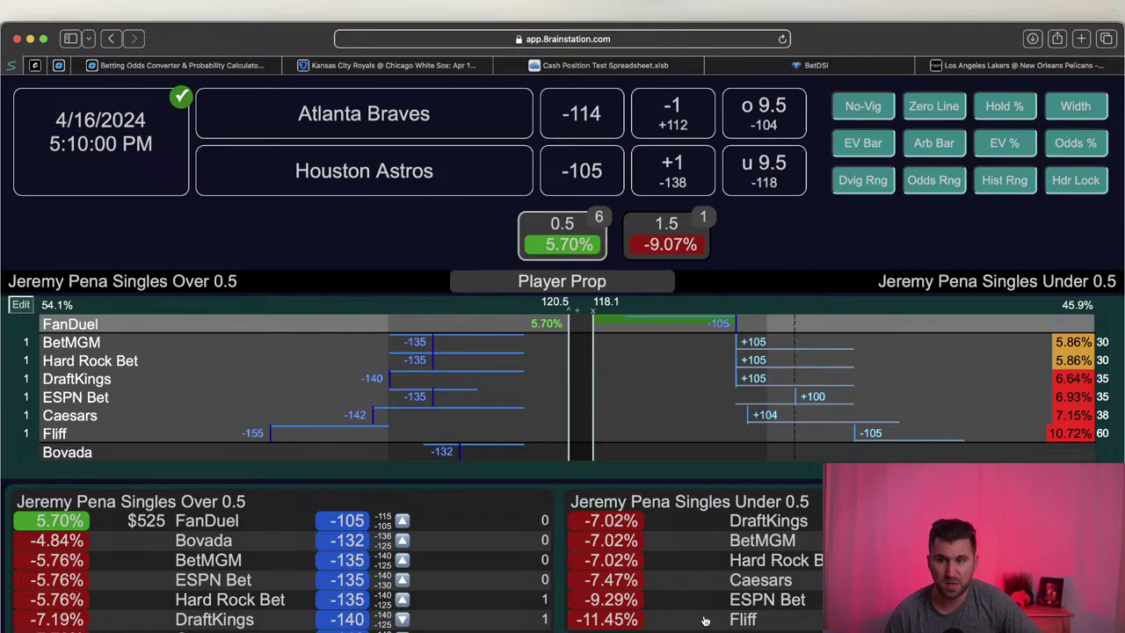
scroll(704, 622, down, 1)
scroll(704, 621, down, 4)
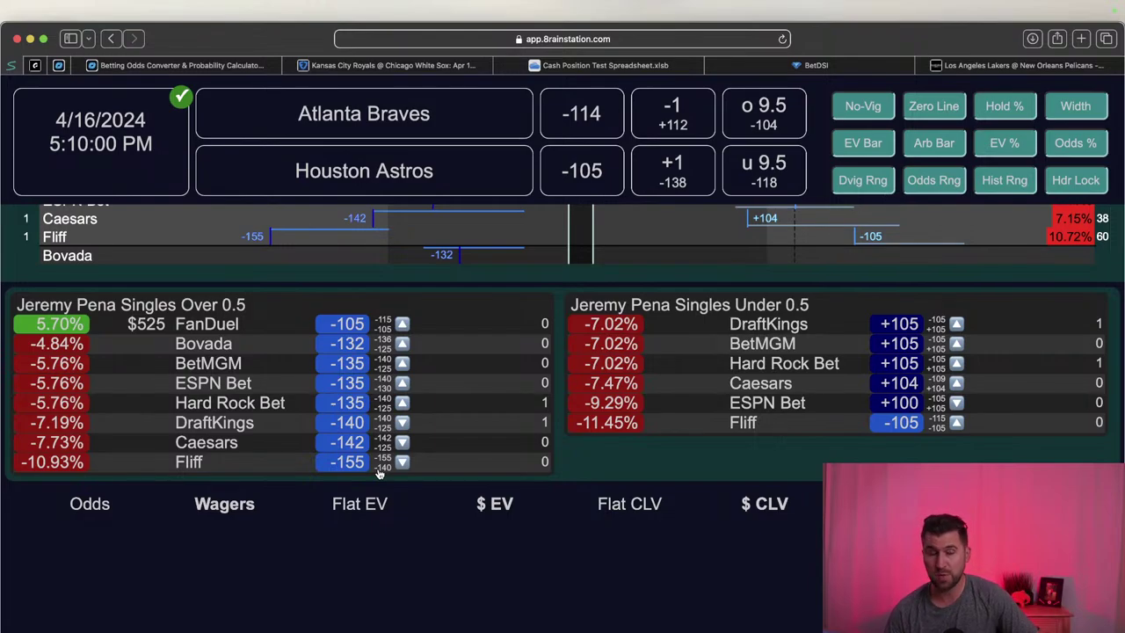
click(361, 66)
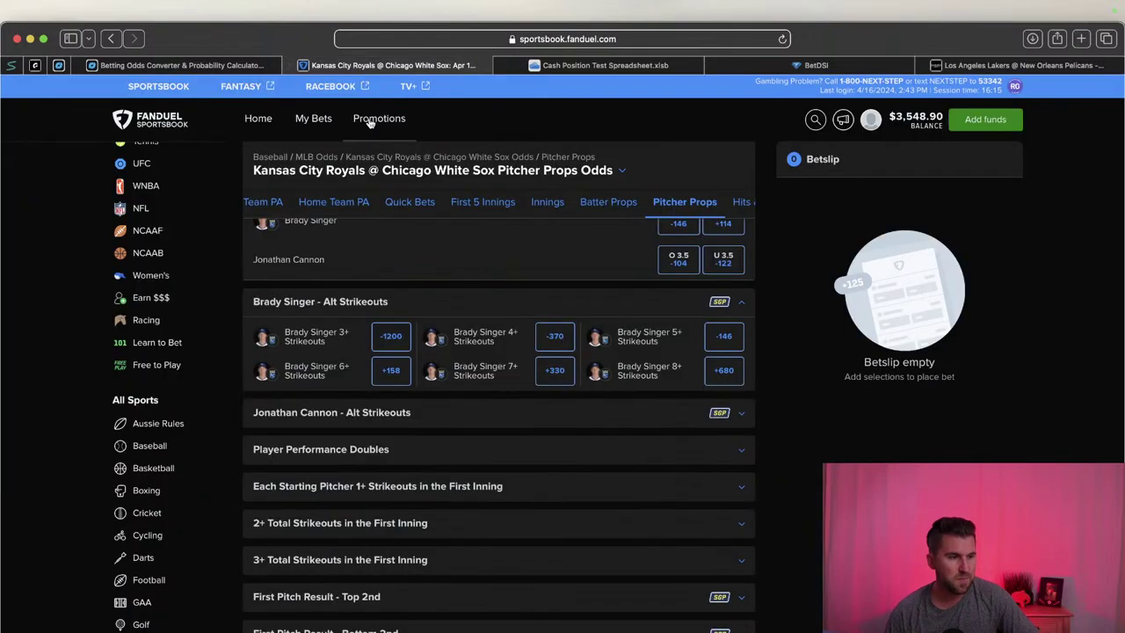
- Go to the Atlanta Braves @ Houston Astros game's batter prop markets in FanDuel
click(621, 172)
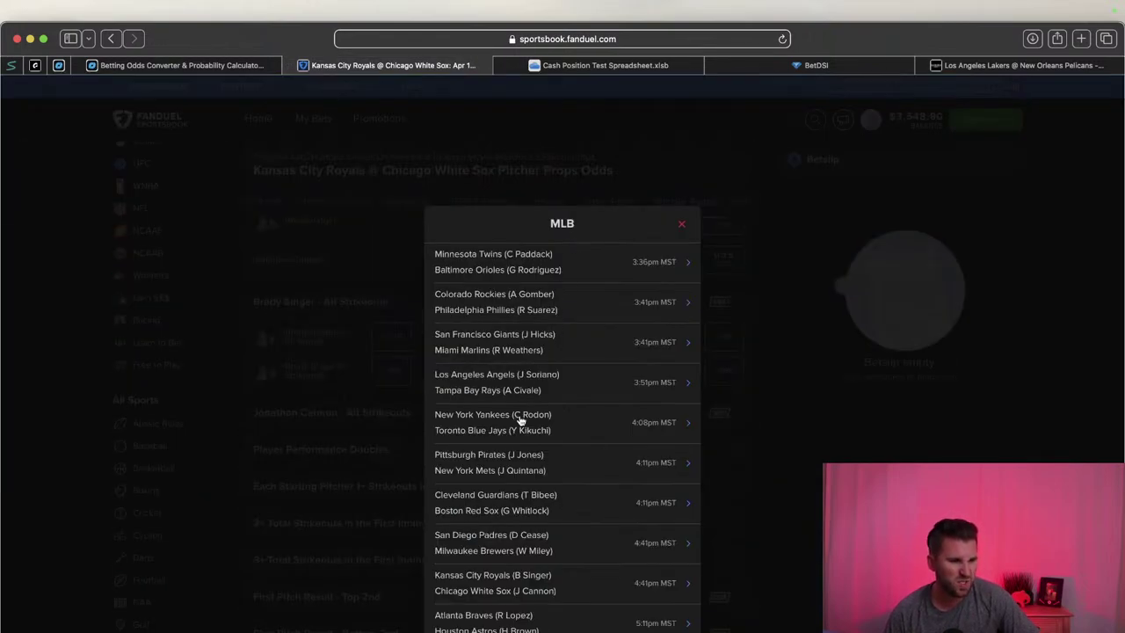
scroll(498, 576, down, 1)
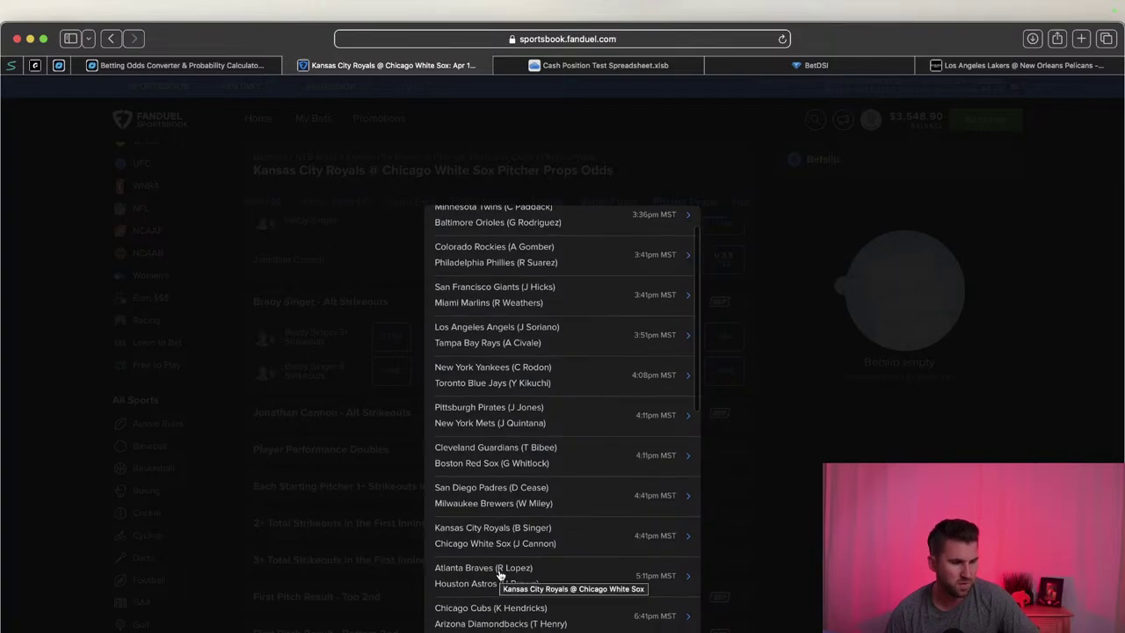
click(493, 572)
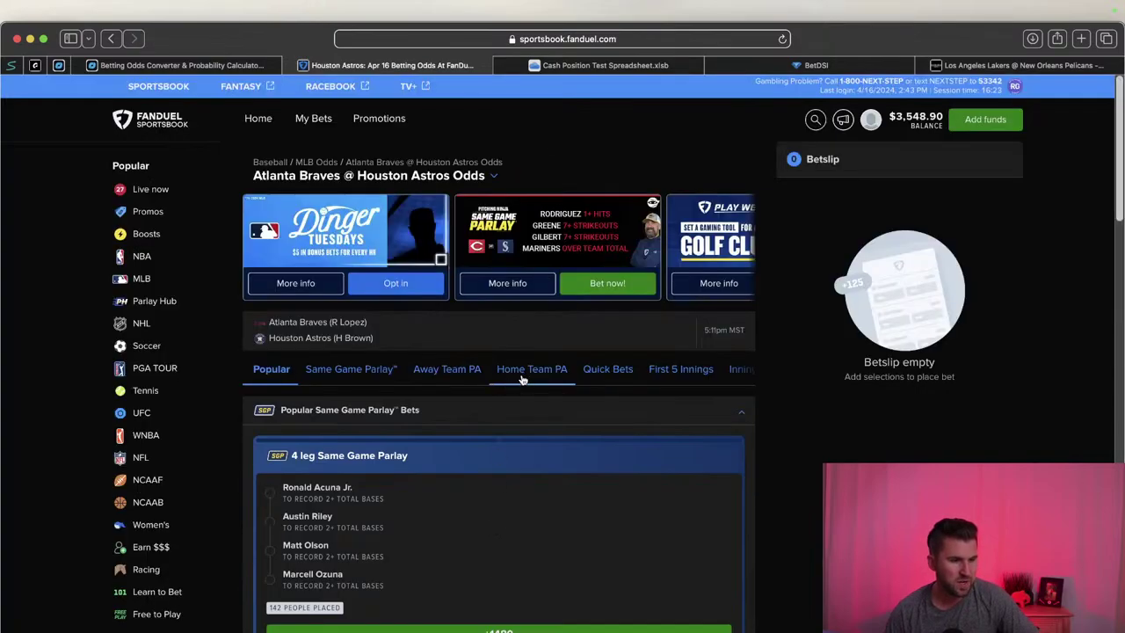
scroll(519, 374, down, 10)
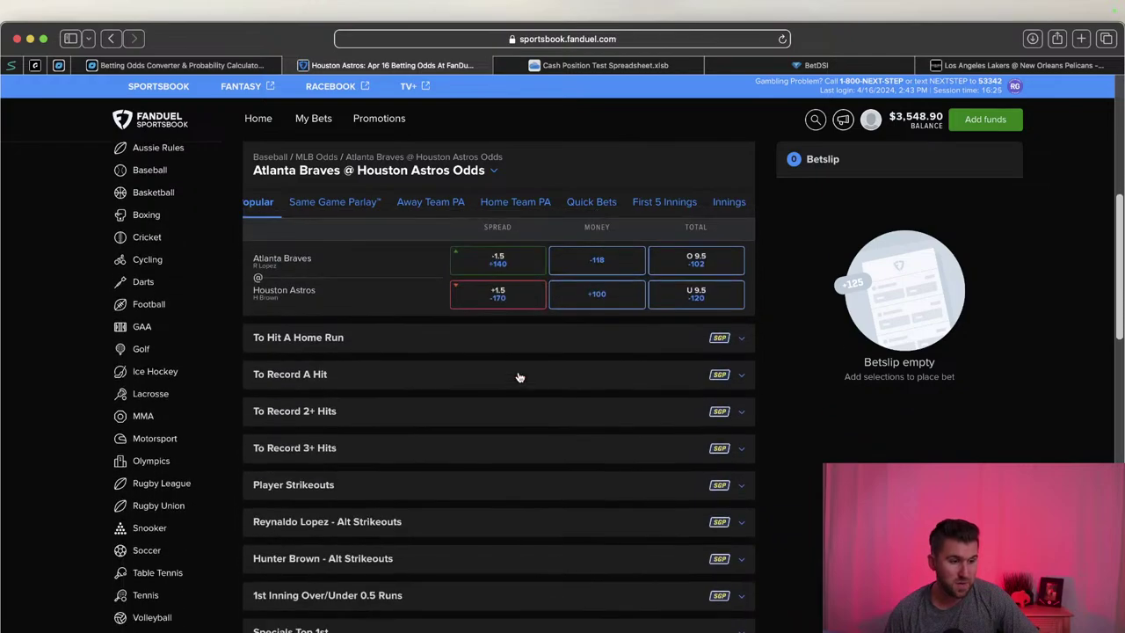
scroll(518, 376, down, 3)
scroll(519, 378, up, 15)
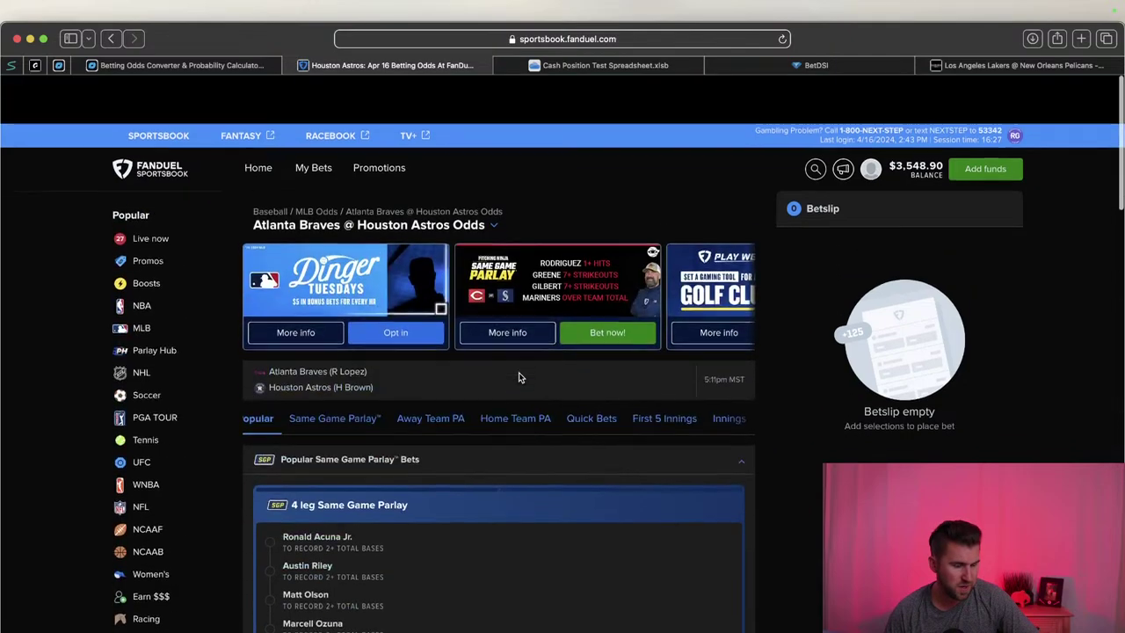
scroll(558, 374, right, 5)
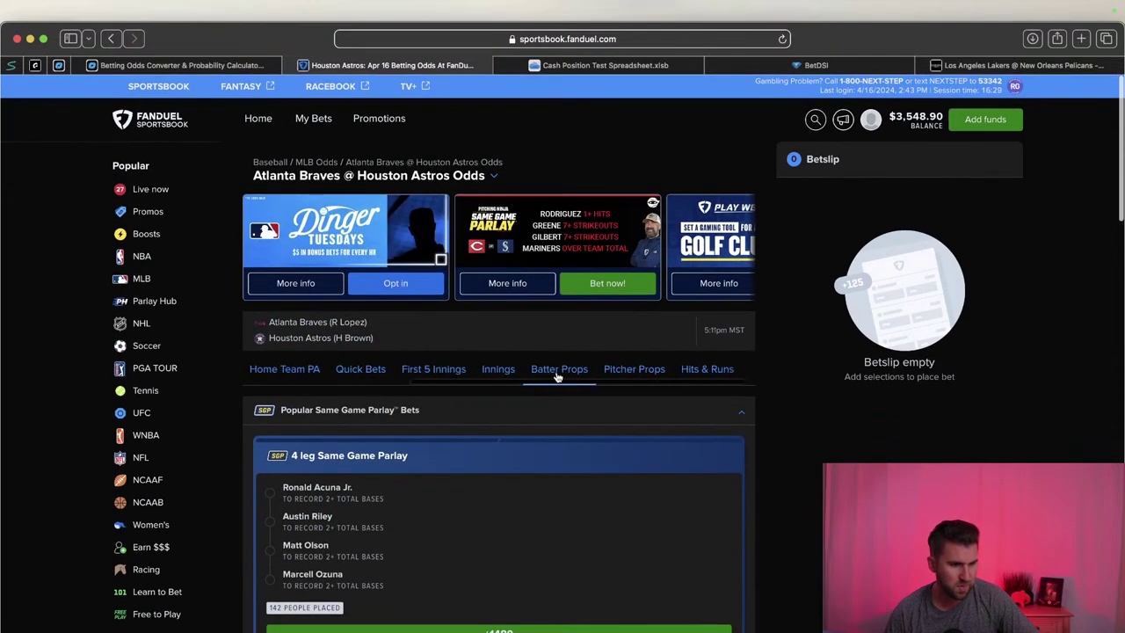
click(558, 371)
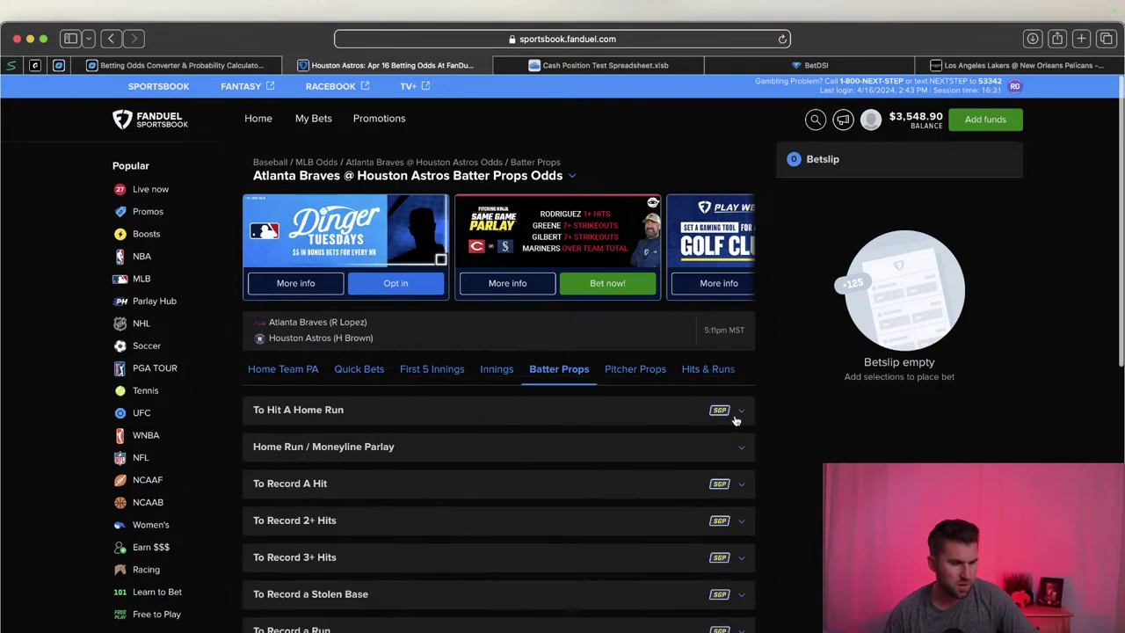
- Add Jeremy Pena To Hit a Single at -105 to the bet slip
scroll(526, 501, down, 5)
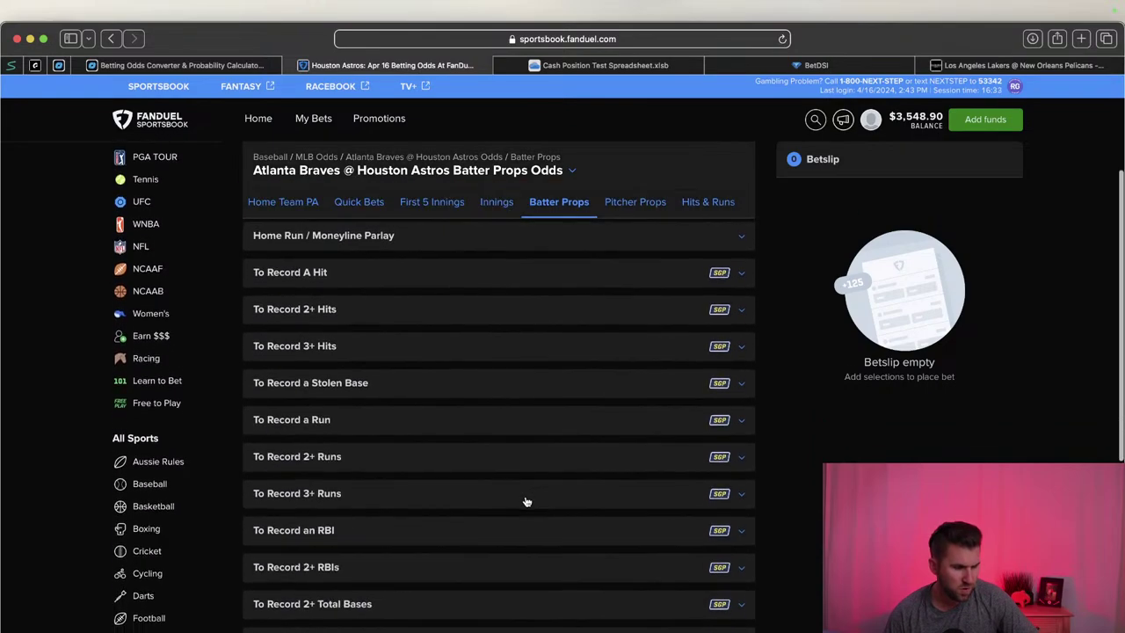
scroll(526, 501, down, 5)
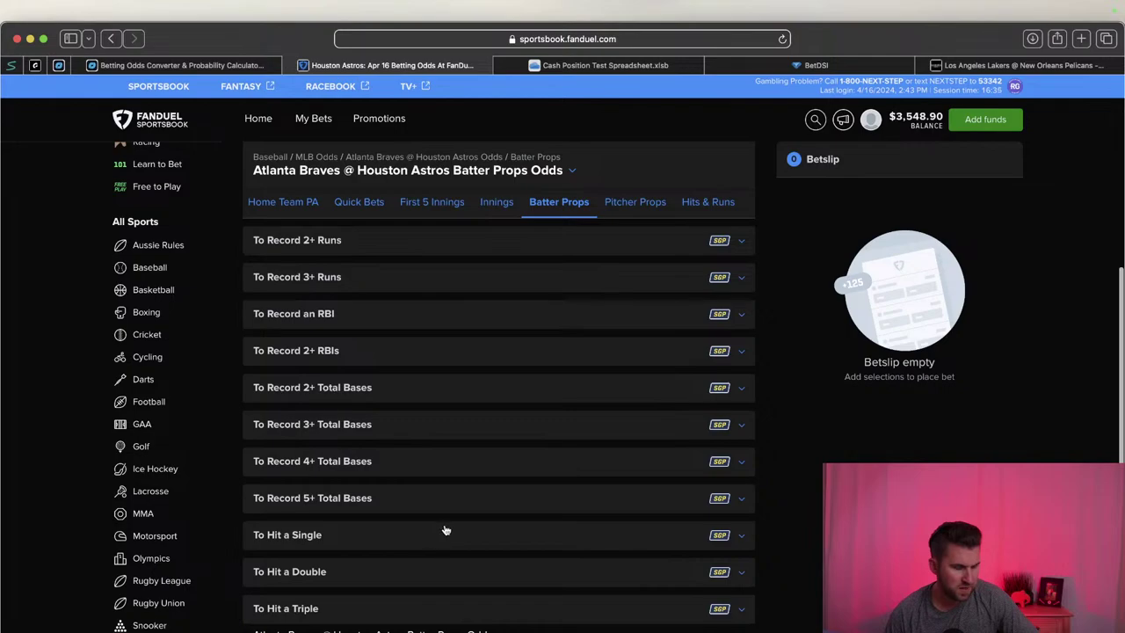
click(445, 533)
scroll(484, 467, down, 5)
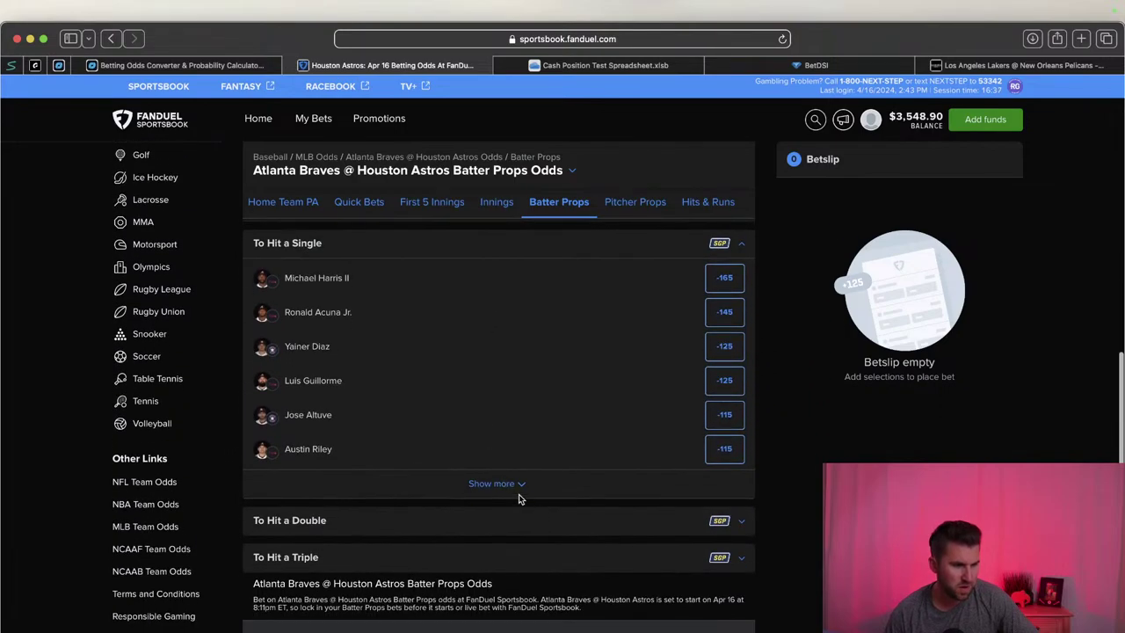
click(516, 494)
scroll(519, 488, down, 4)
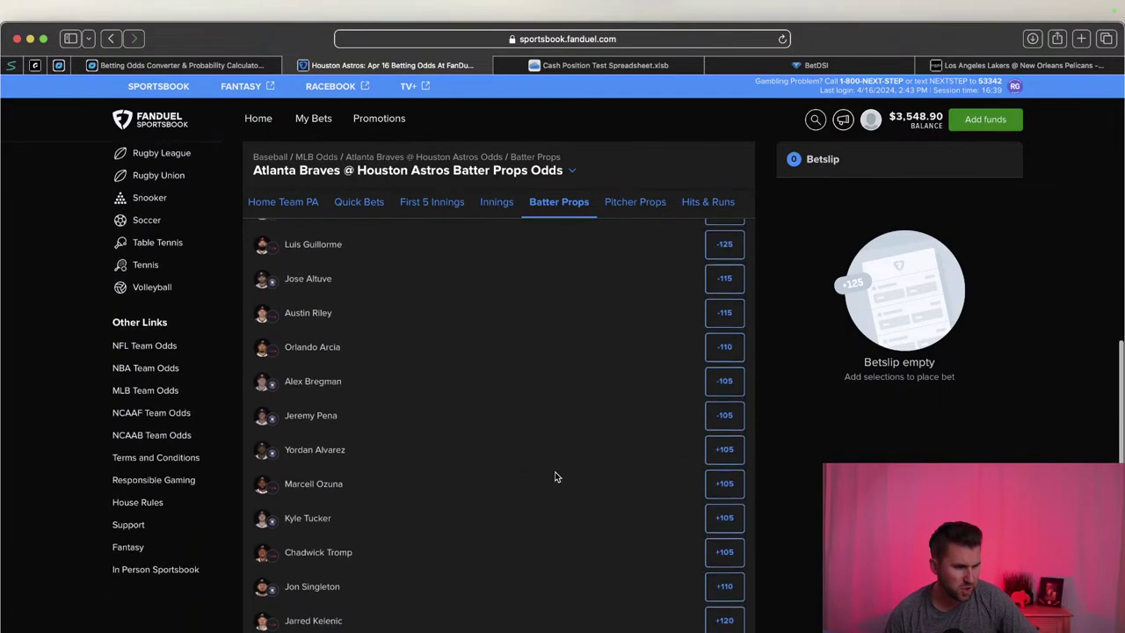
click(730, 409)
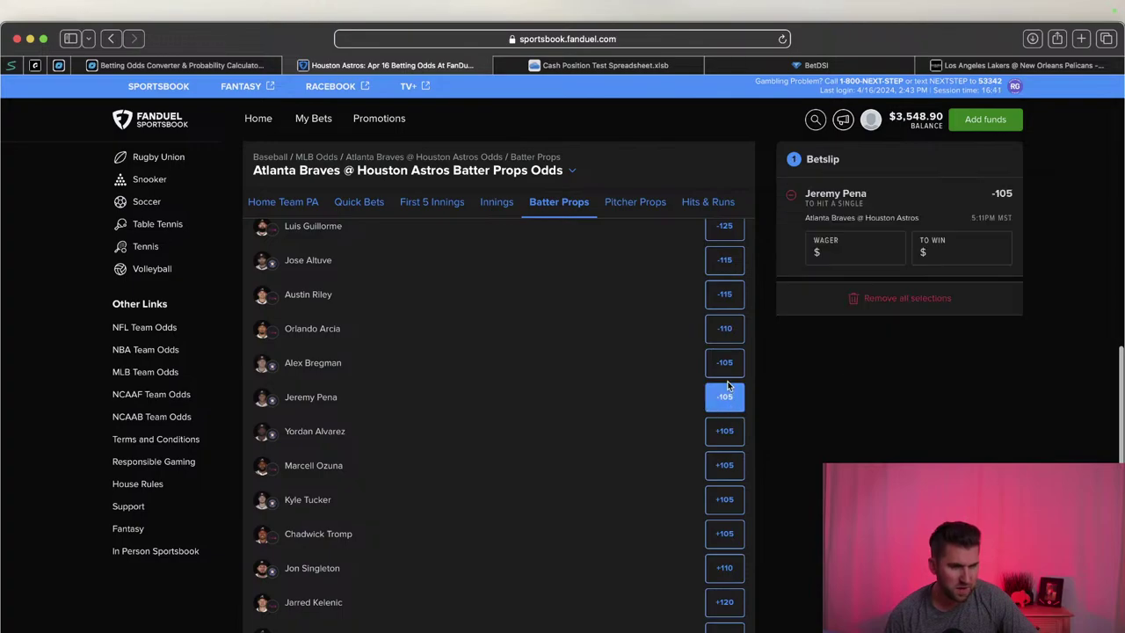
- Place a $50 wager on the Pena bet, then open 8rain Station's entry form for this play
click(872, 253)
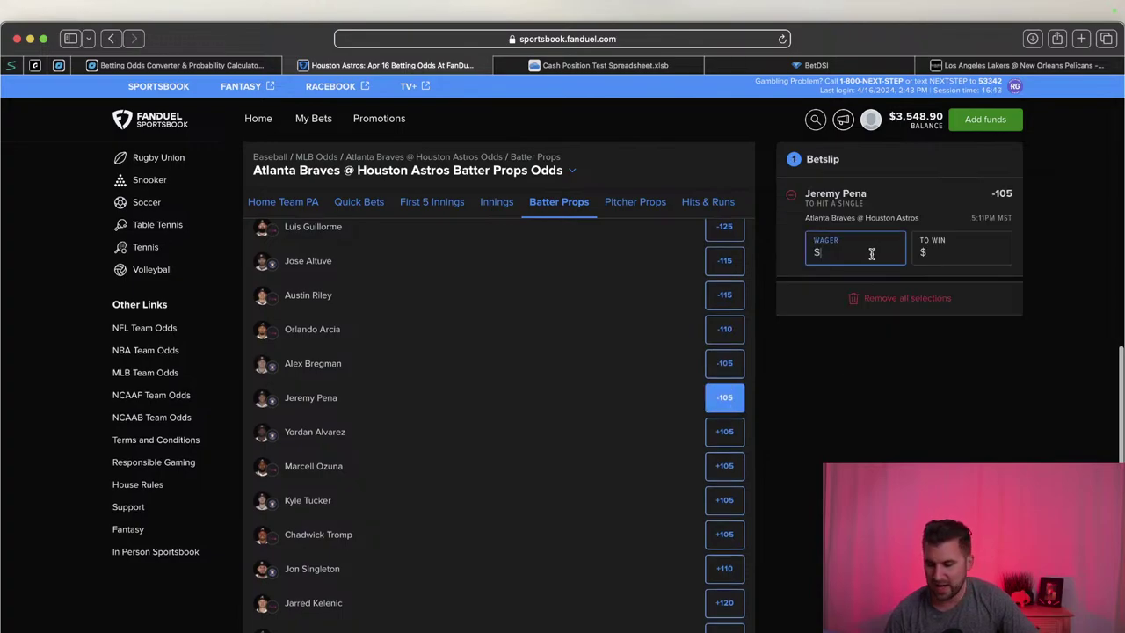
text(50)
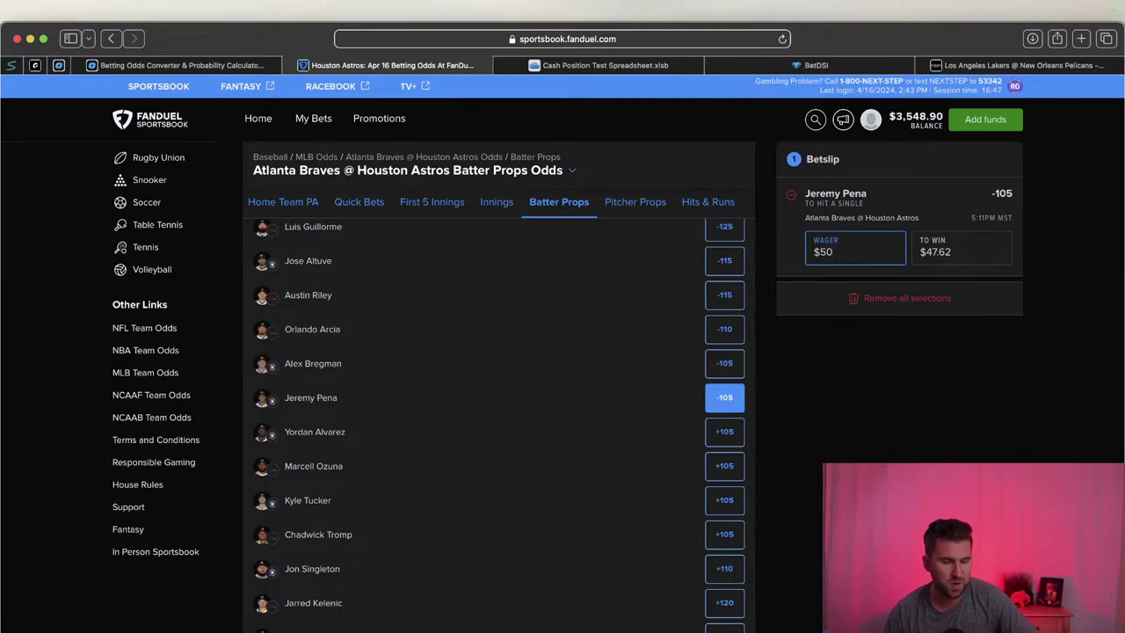
key(Return)
click(658, 432)
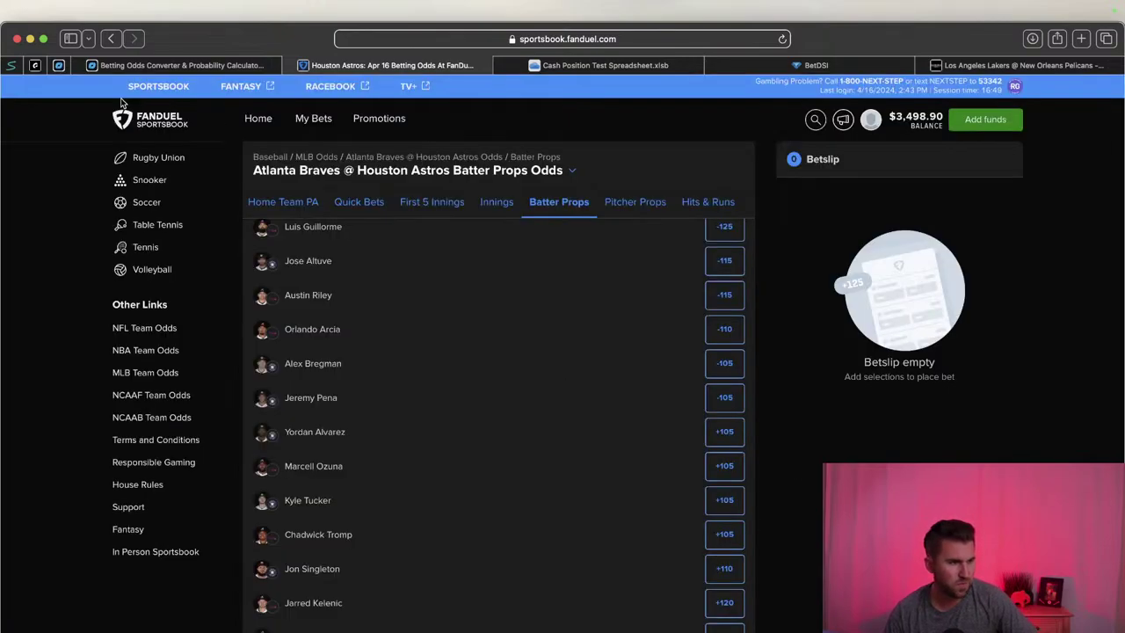
click(10, 65)
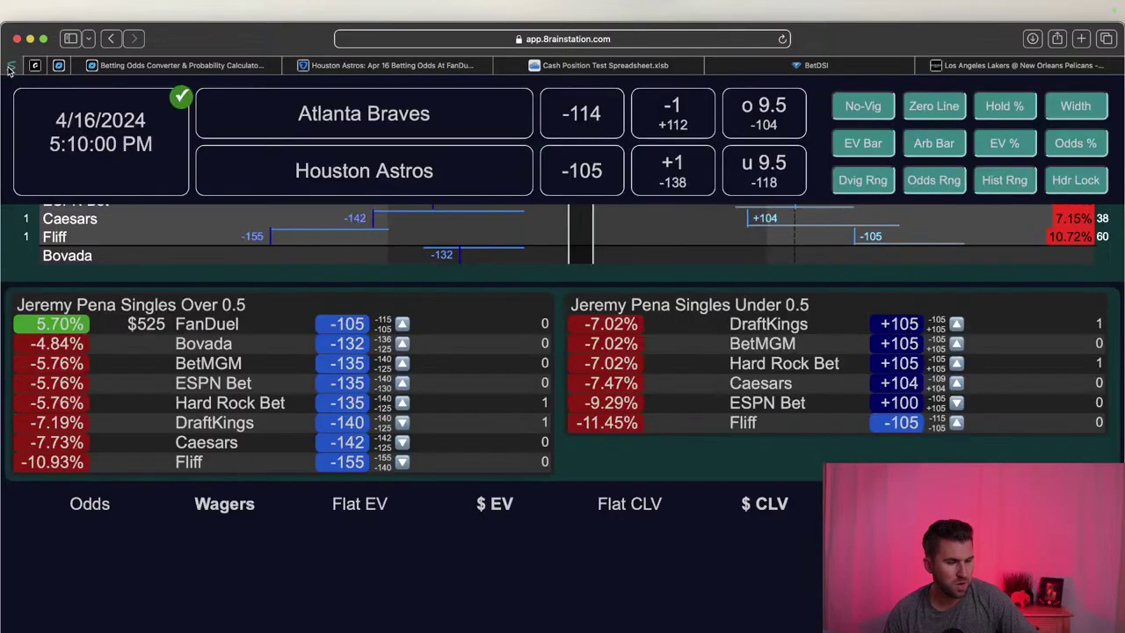
click(145, 324)
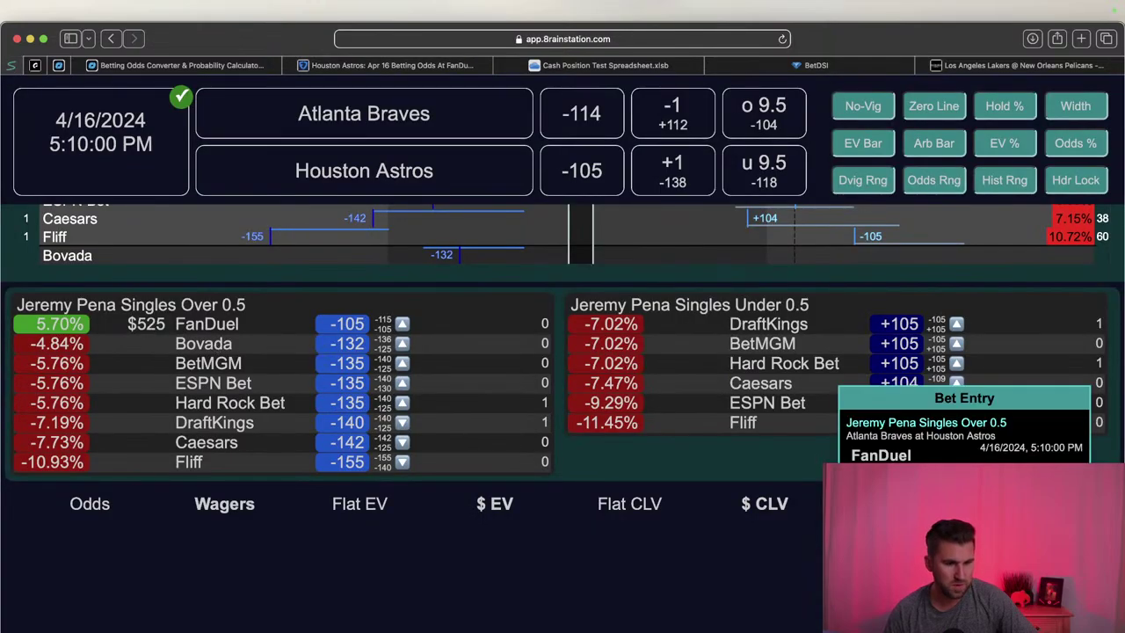
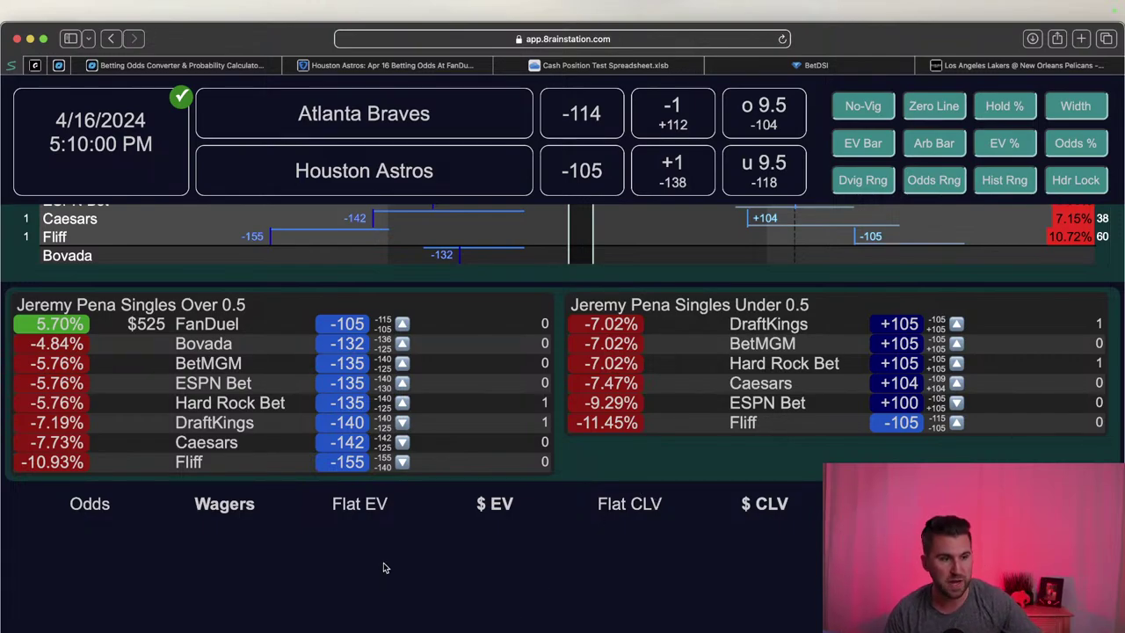
- Leave the Jeremy Pena Singles details for the 44-result Plays list
scroll(383, 567, up, 5)
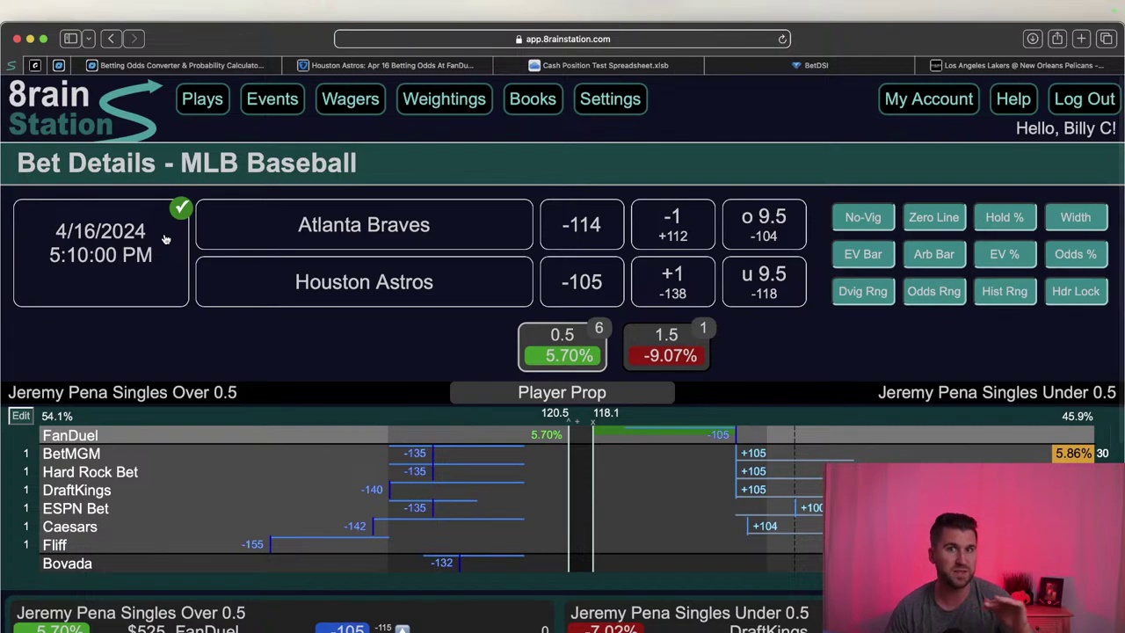
click(64, 102)
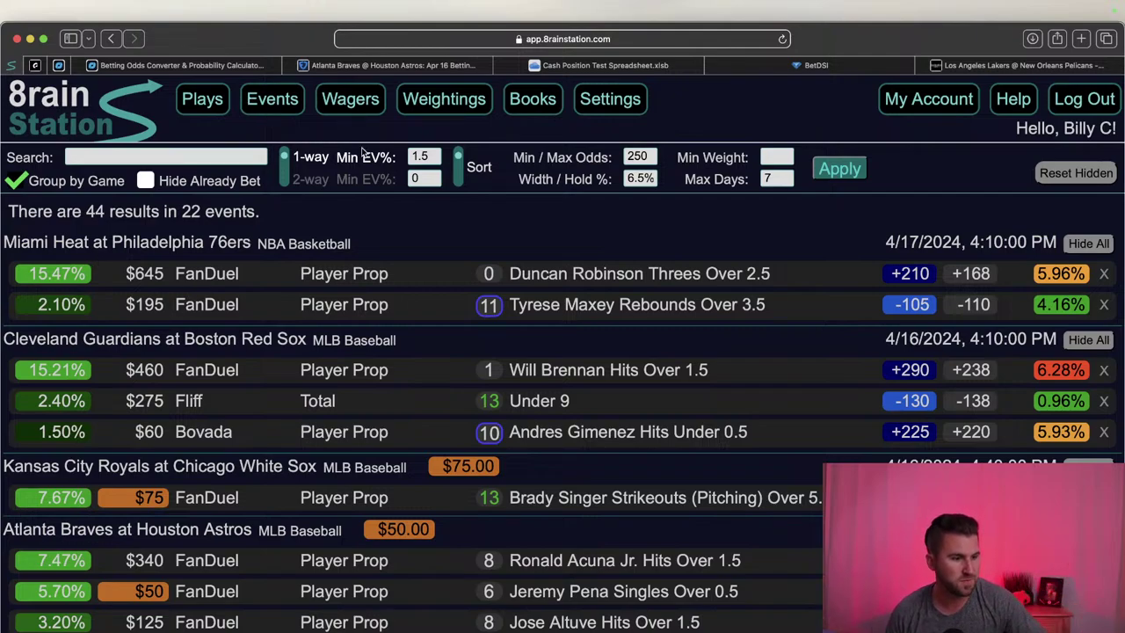
scroll(493, 326, down, 1)
scroll(495, 329, up, 1)
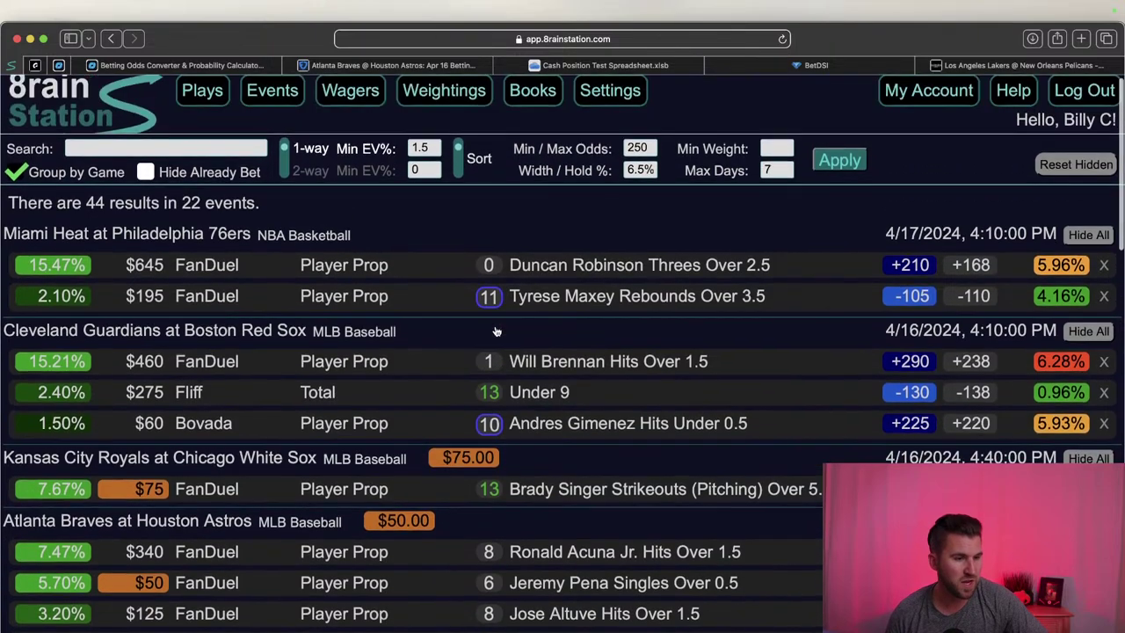
scroll(495, 330, down, 2)
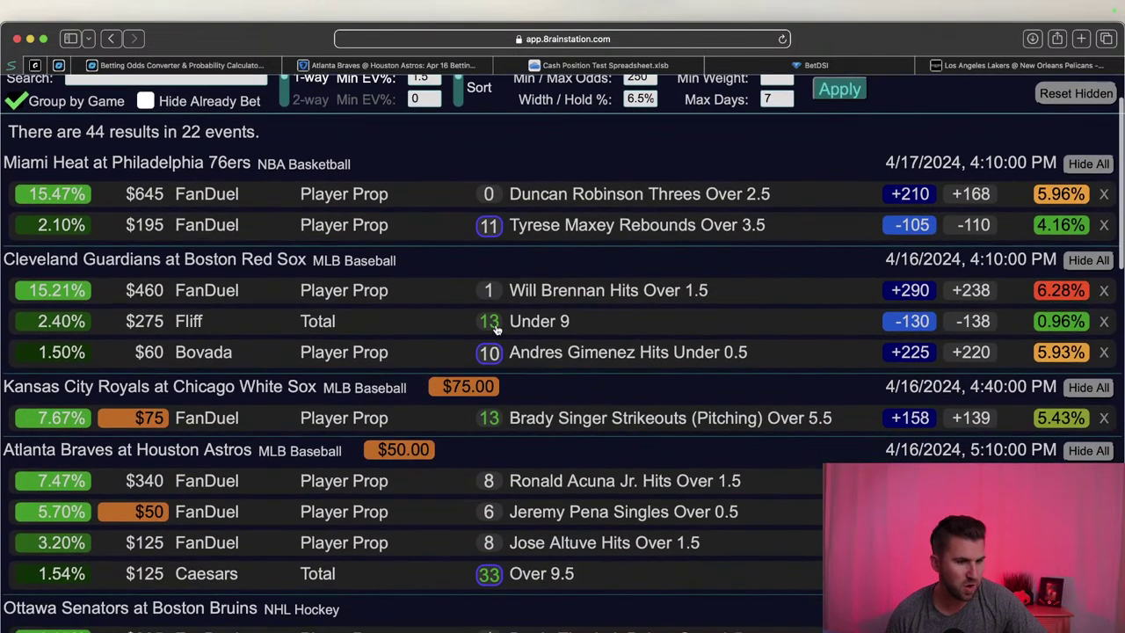
scroll(497, 327, down, 1)
scroll(497, 327, up, 3)
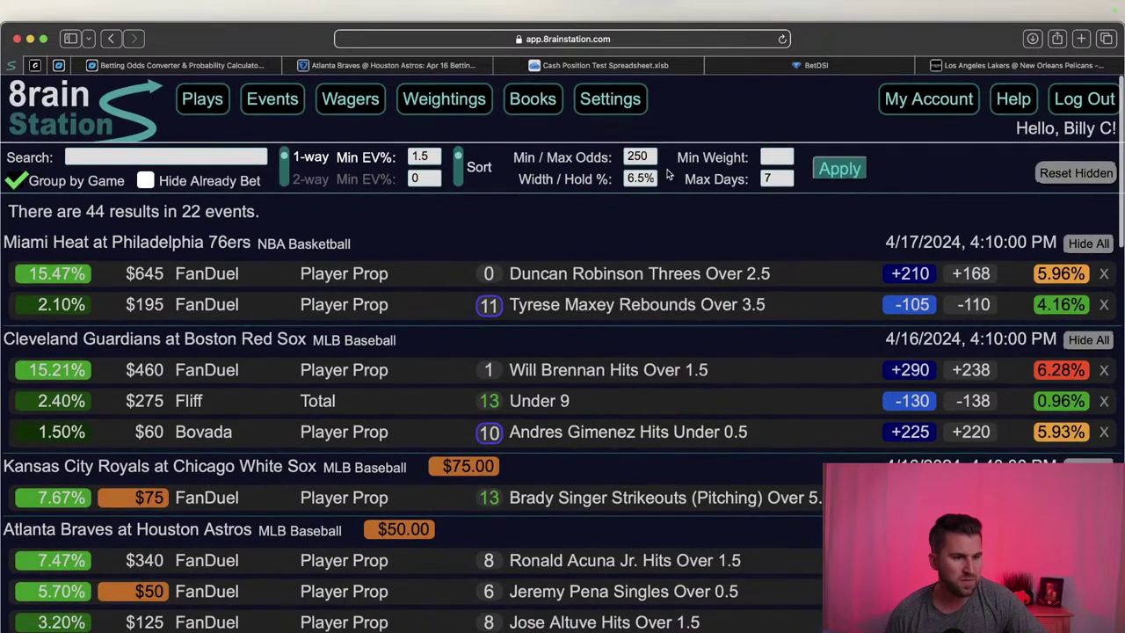
scroll(575, 304, down, 3)
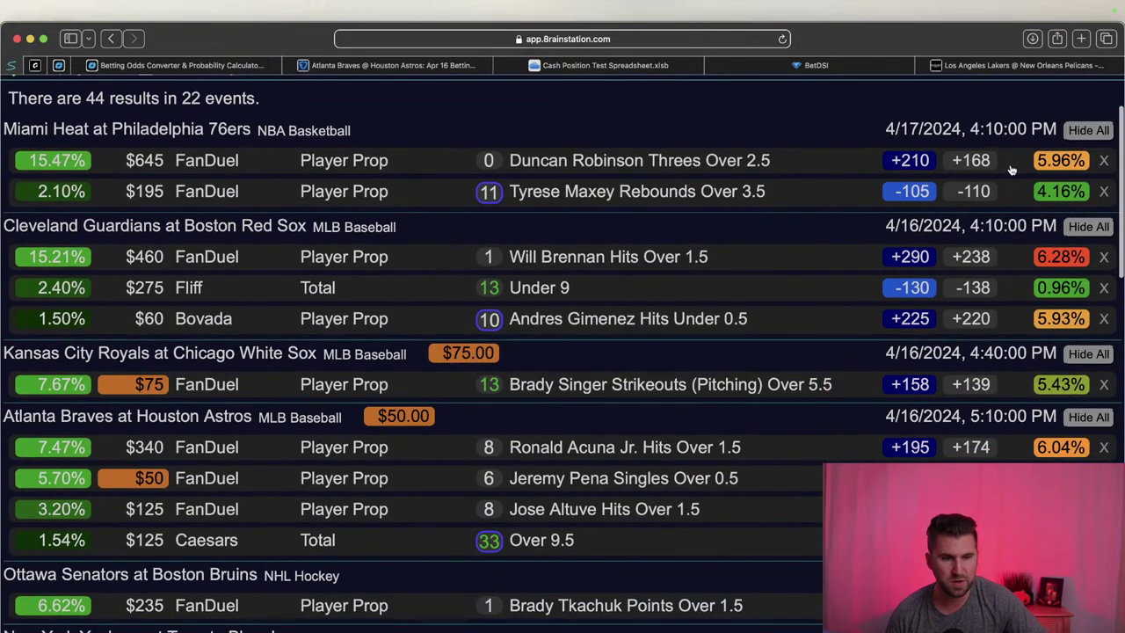
scroll(701, 279, down, 1)
scroll(701, 279, down, 2)
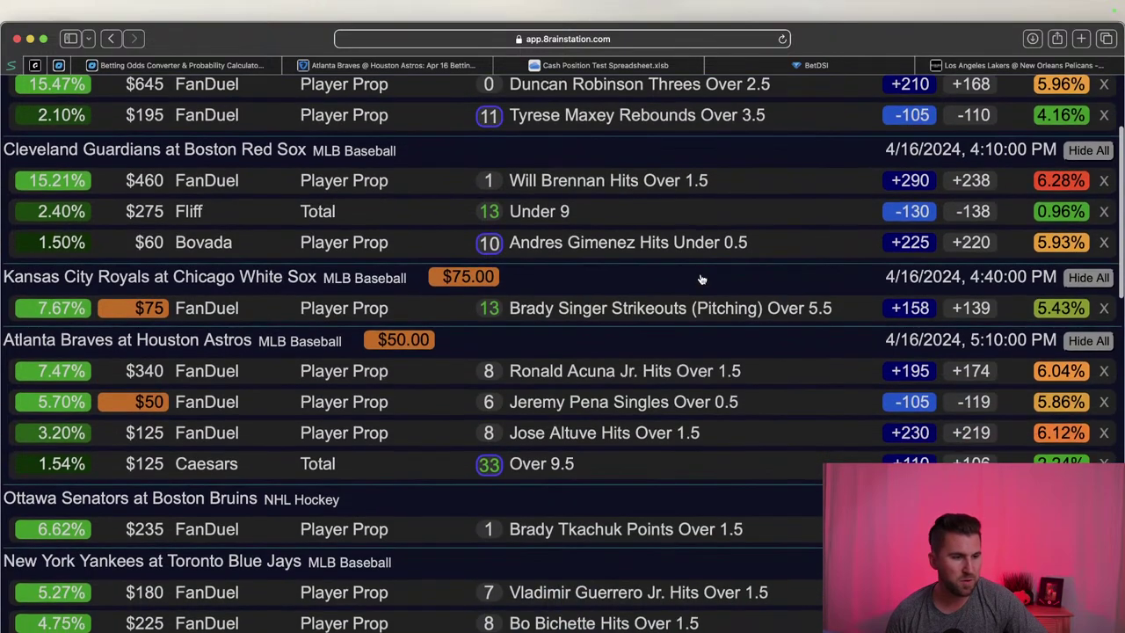
- Compare sportsbook prices for Guardians at Red Sox Under 9, then switch to Fliff
click(512, 215)
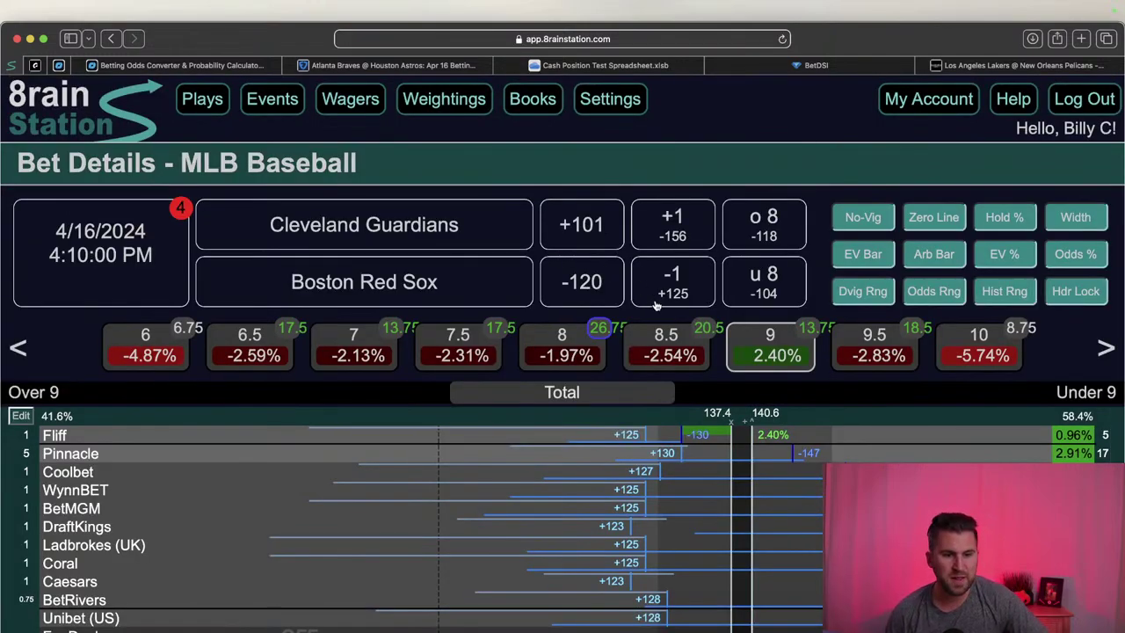
scroll(655, 305, down, 3)
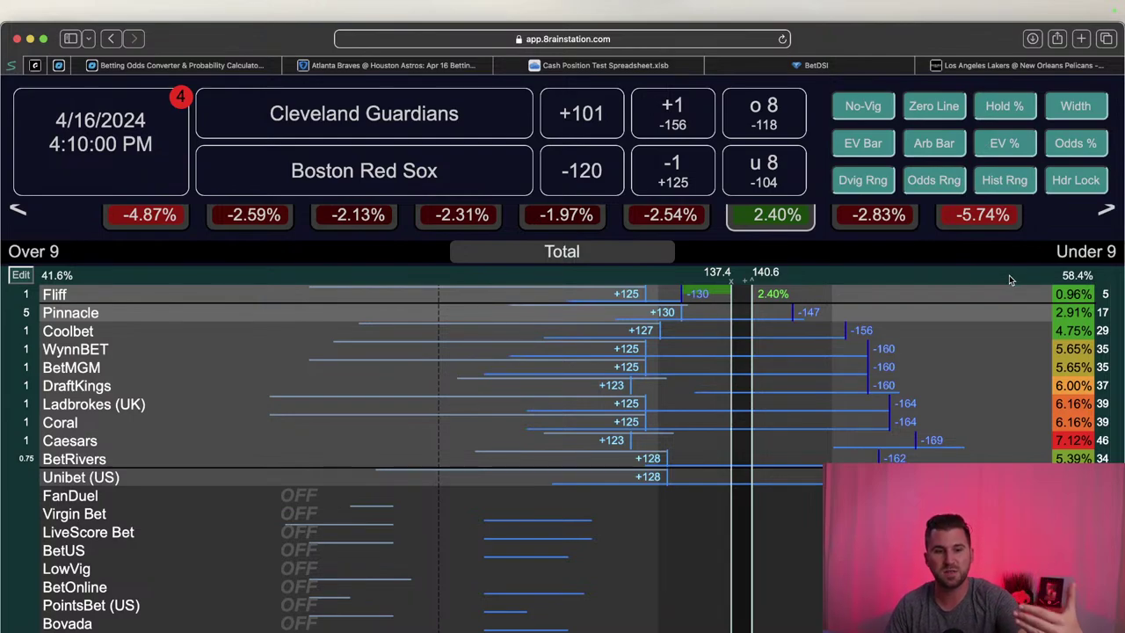
click(1013, 290)
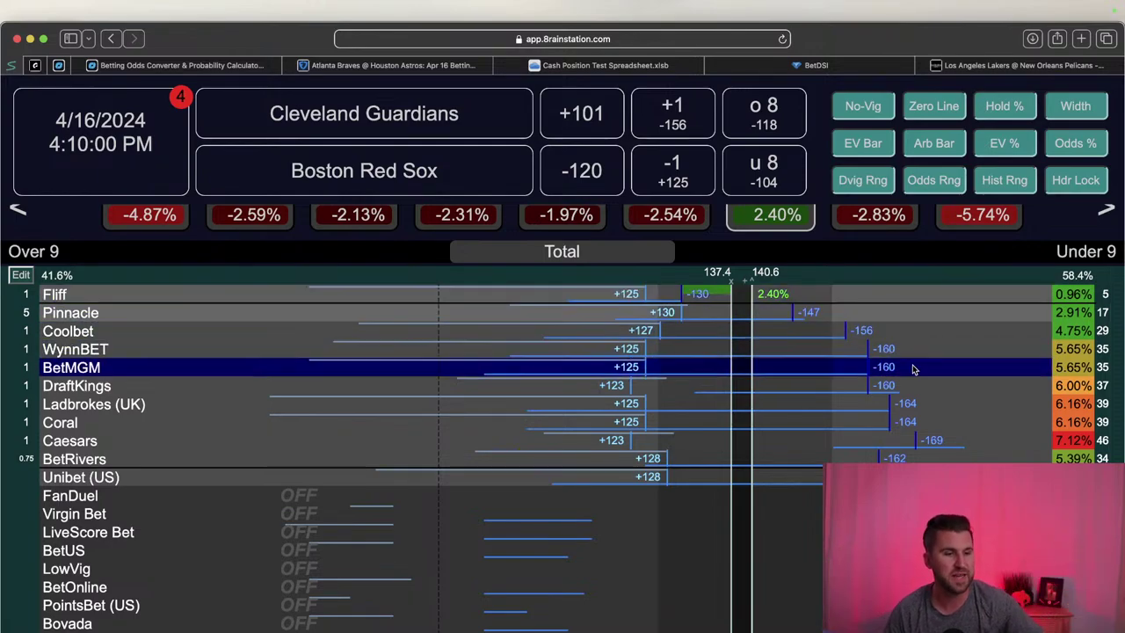
scroll(763, 297, up, 3)
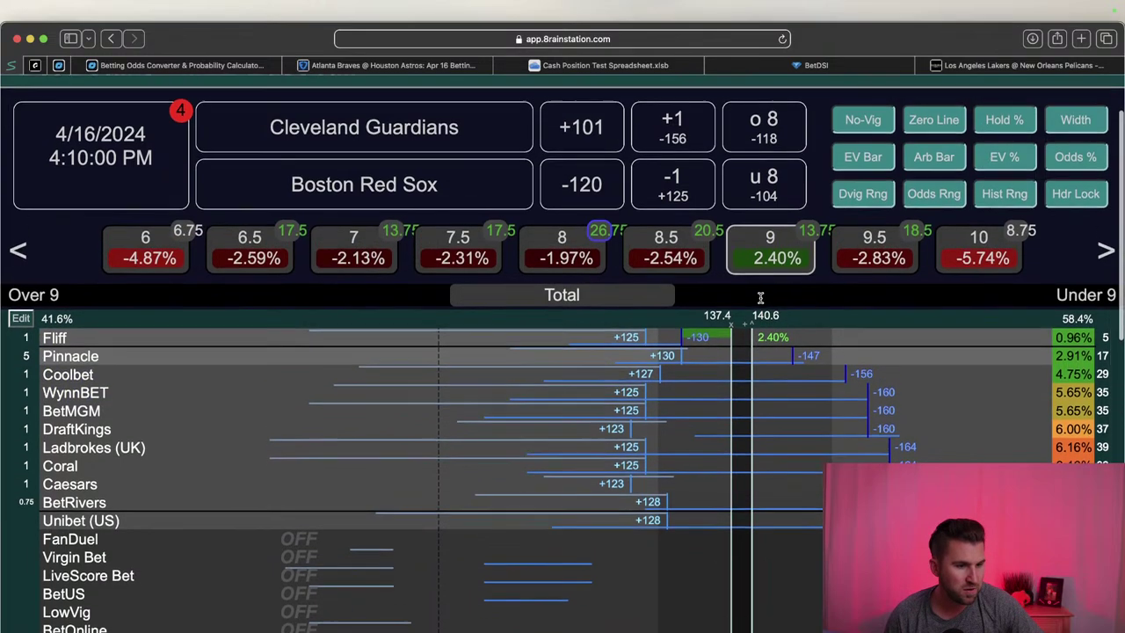
scroll(761, 303, down, 2)
scroll(759, 317, down, 1)
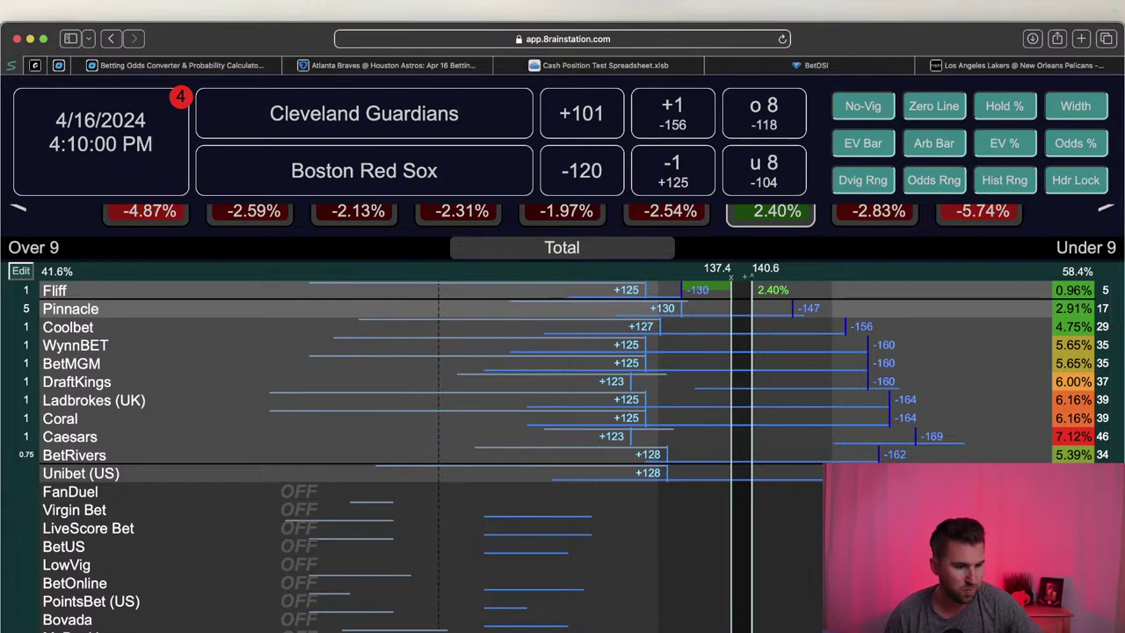
key(super+Tab)
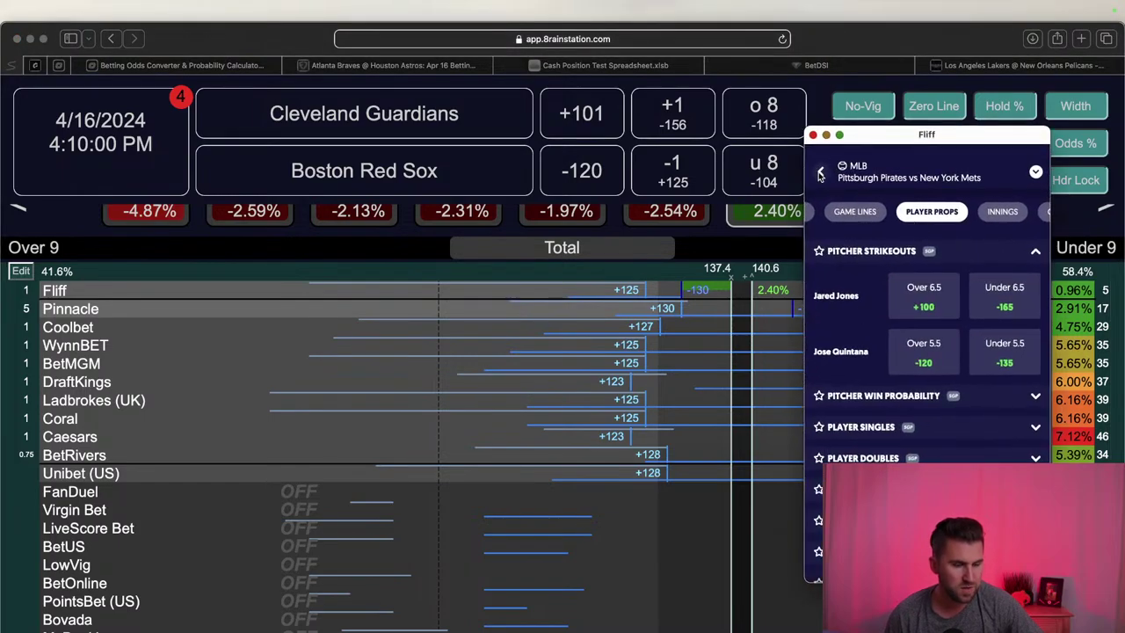
- Review Fliff's Guardians vs Red Sox game lines and alternative totals, then minimize Fliff
click(819, 175)
click(872, 273)
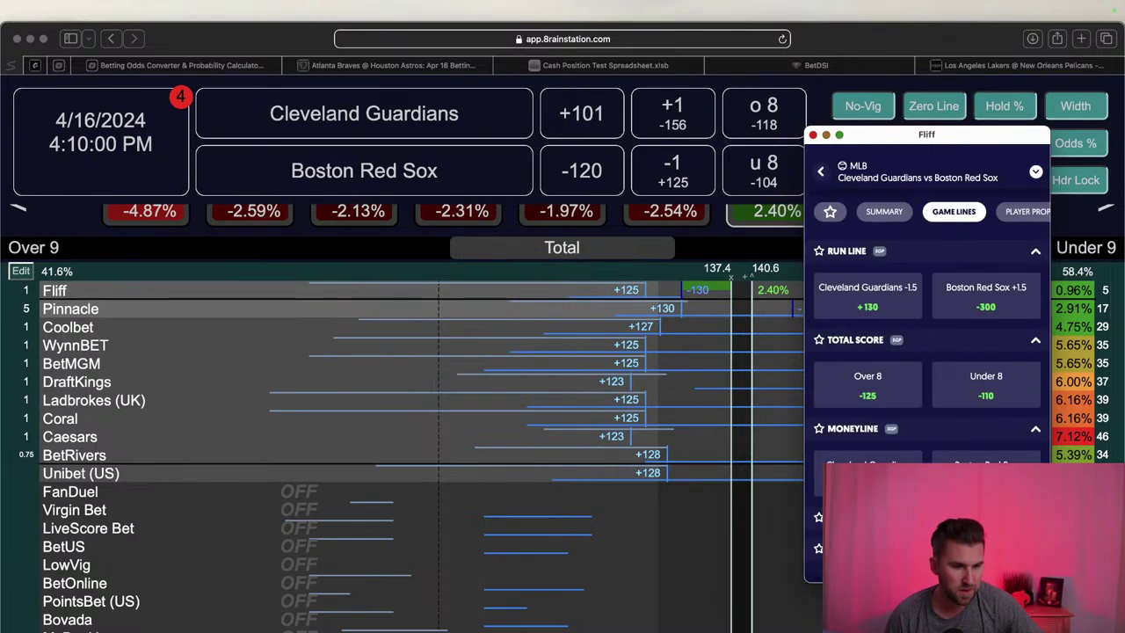
scroll(948, 405, down, 5)
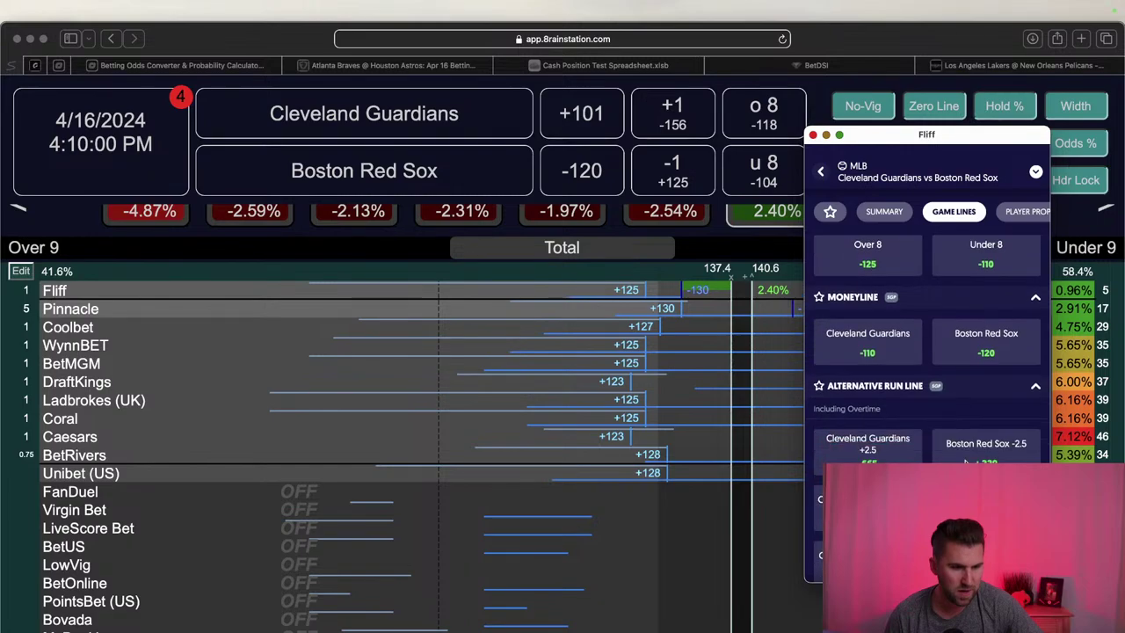
scroll(949, 409, up, 3)
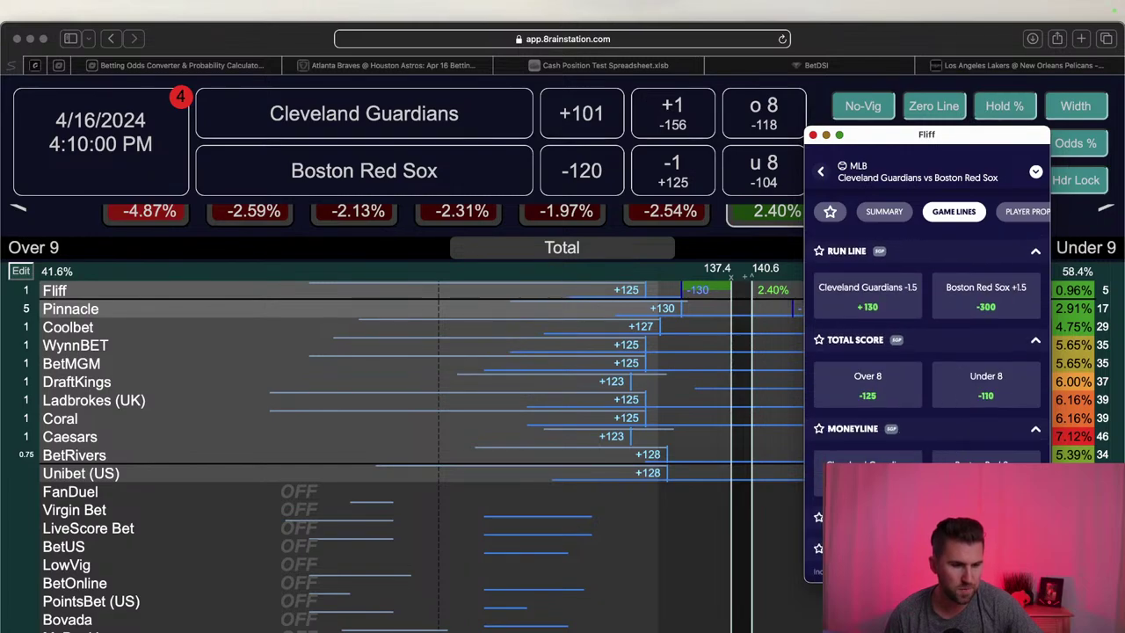
scroll(928, 409, down, 10)
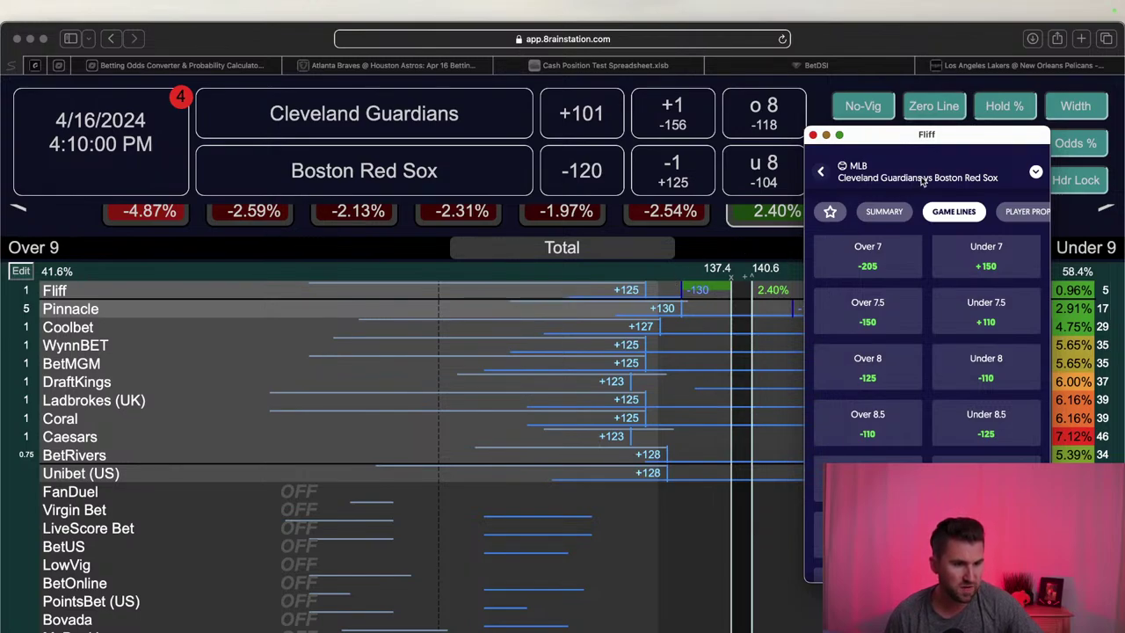
click(826, 135)
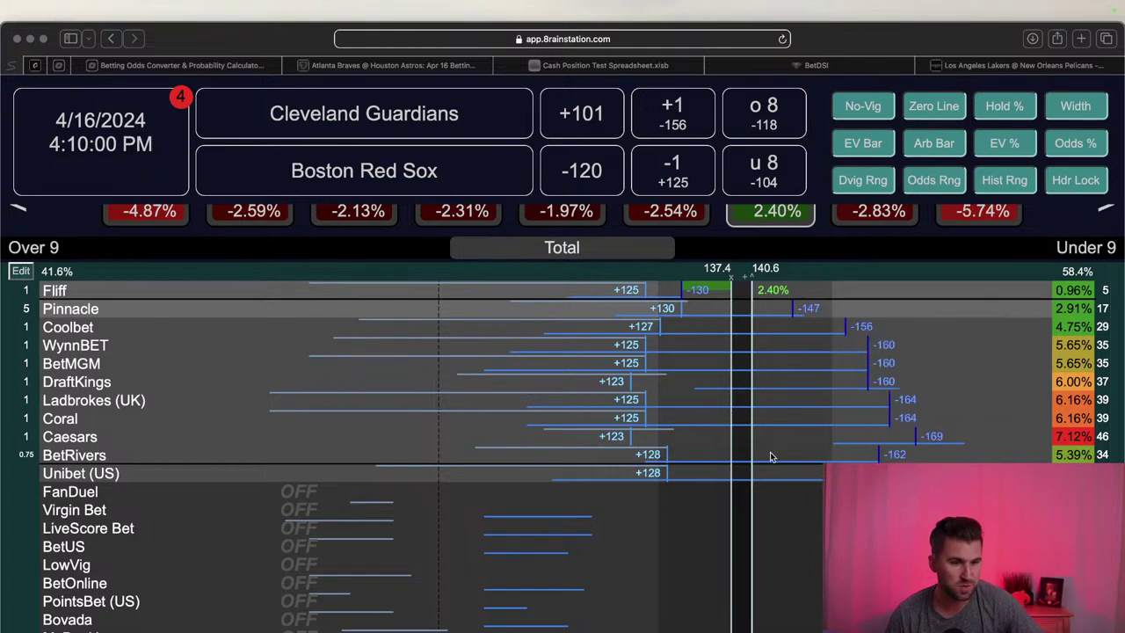
- Refocus the browser and reopen Plays, now 42 results in 21 events
scroll(209, 217, up, 3)
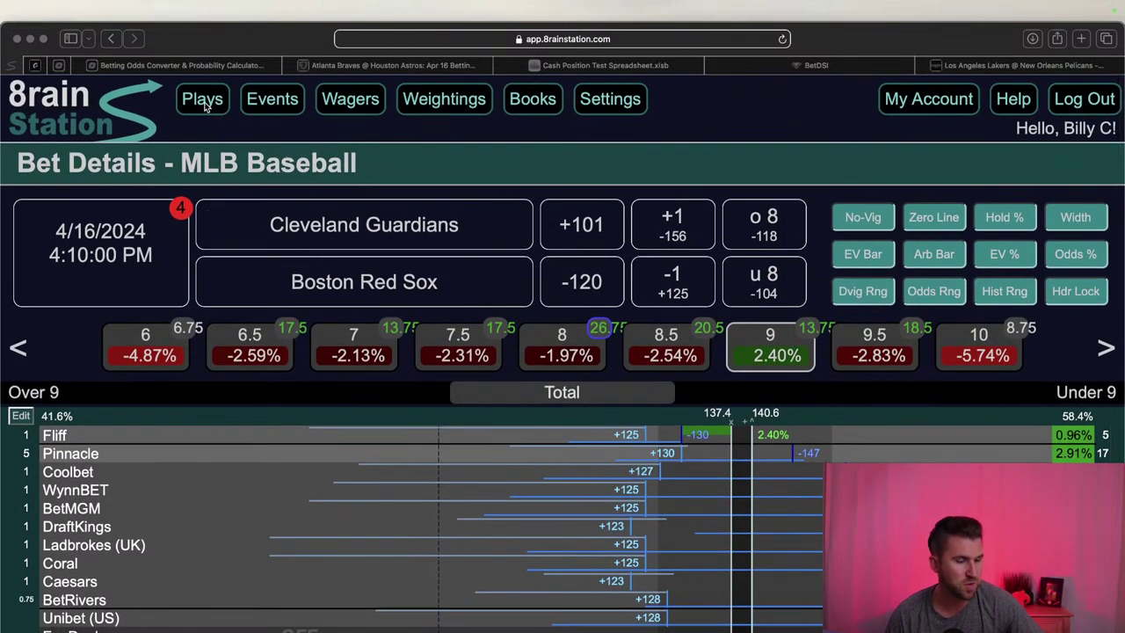
click(207, 107)
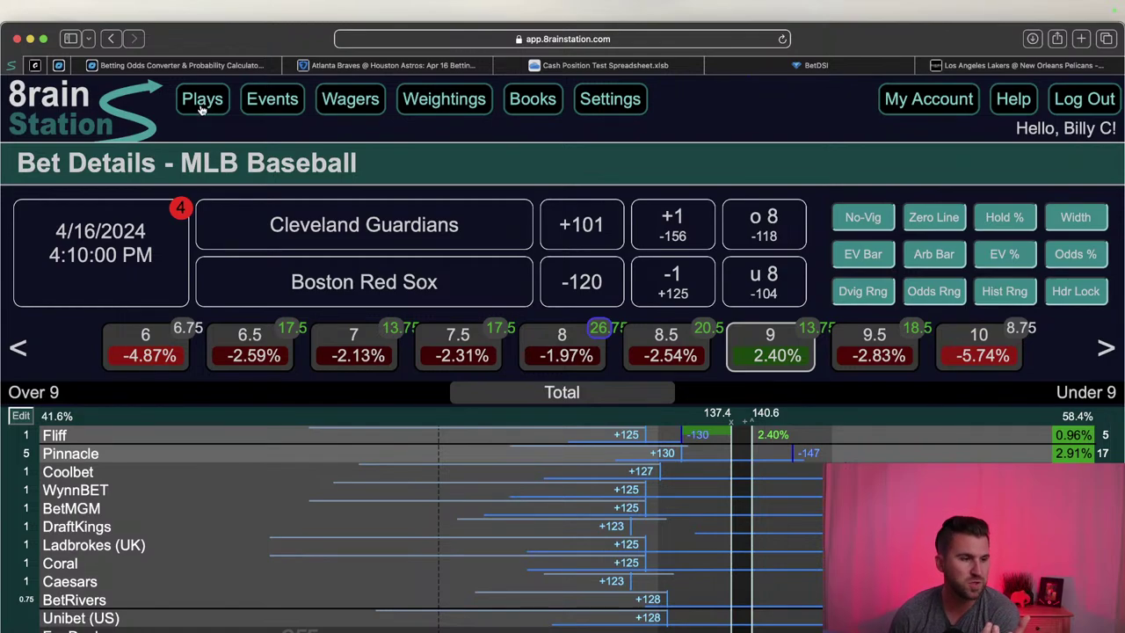
click(201, 103)
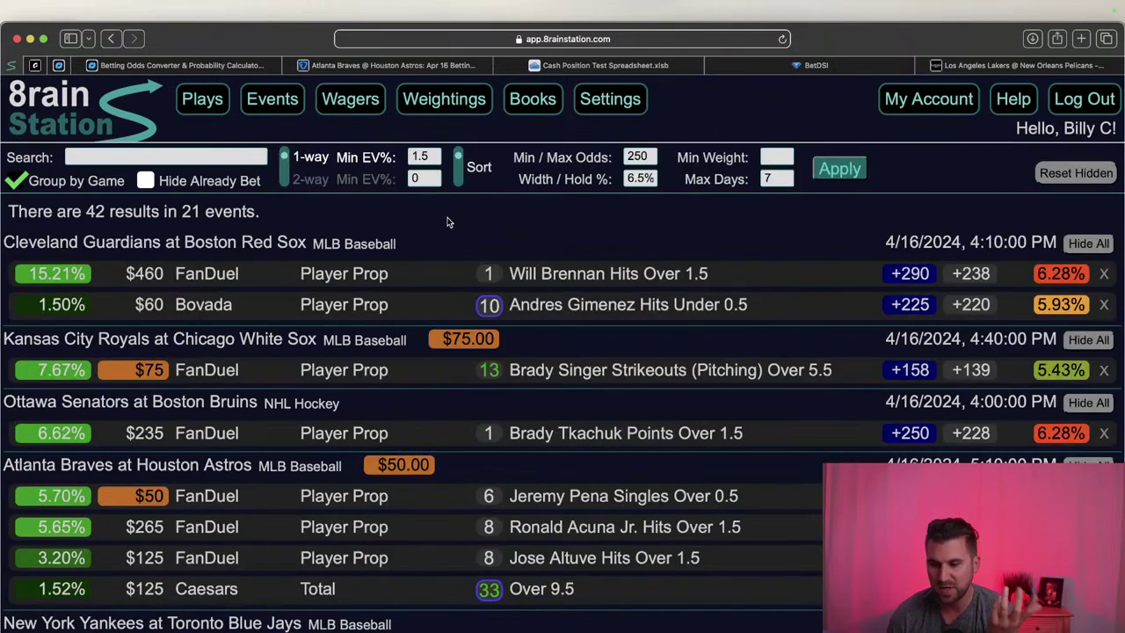
- Set Details Open In to Different Window in Account Settings, then go back to Plays
click(608, 103)
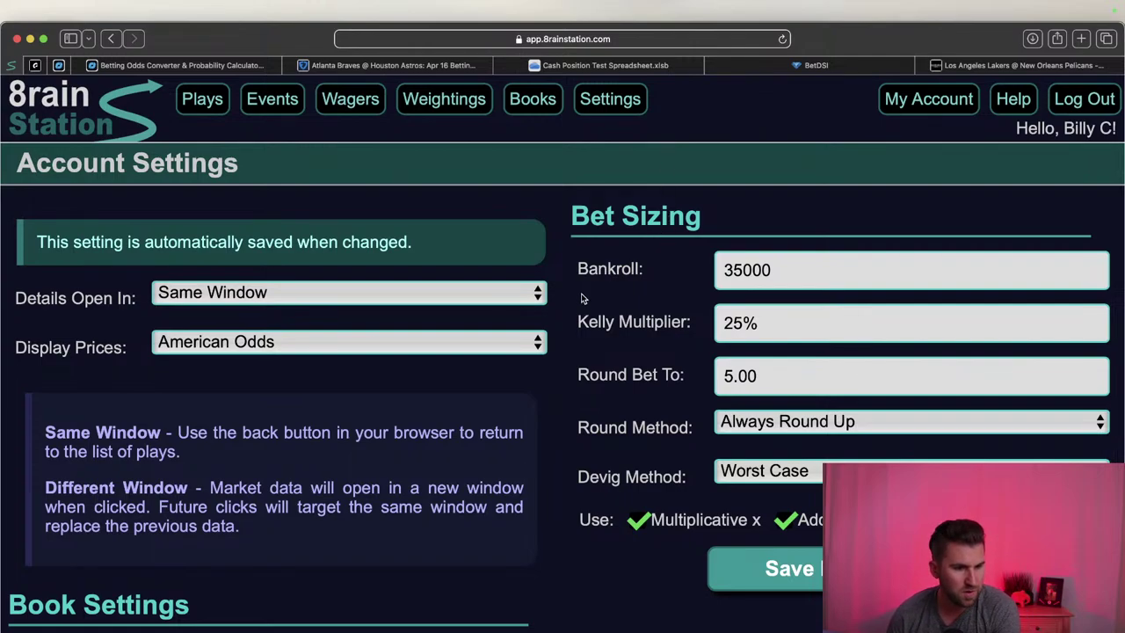
scroll(581, 299, down, 2)
scroll(585, 301, up, 1)
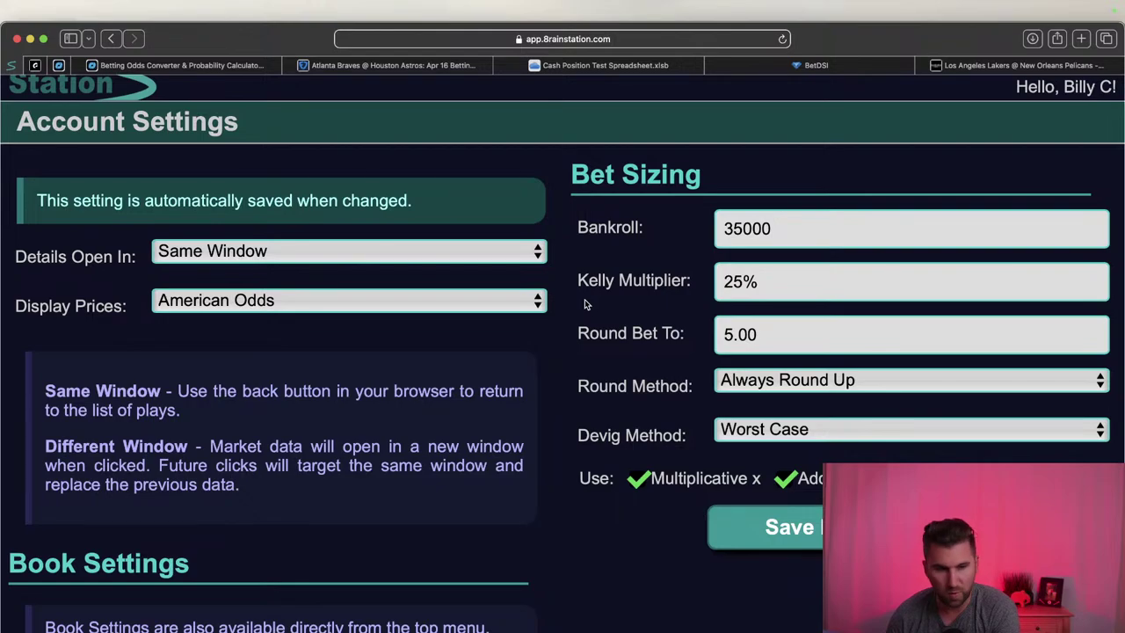
click(458, 255)
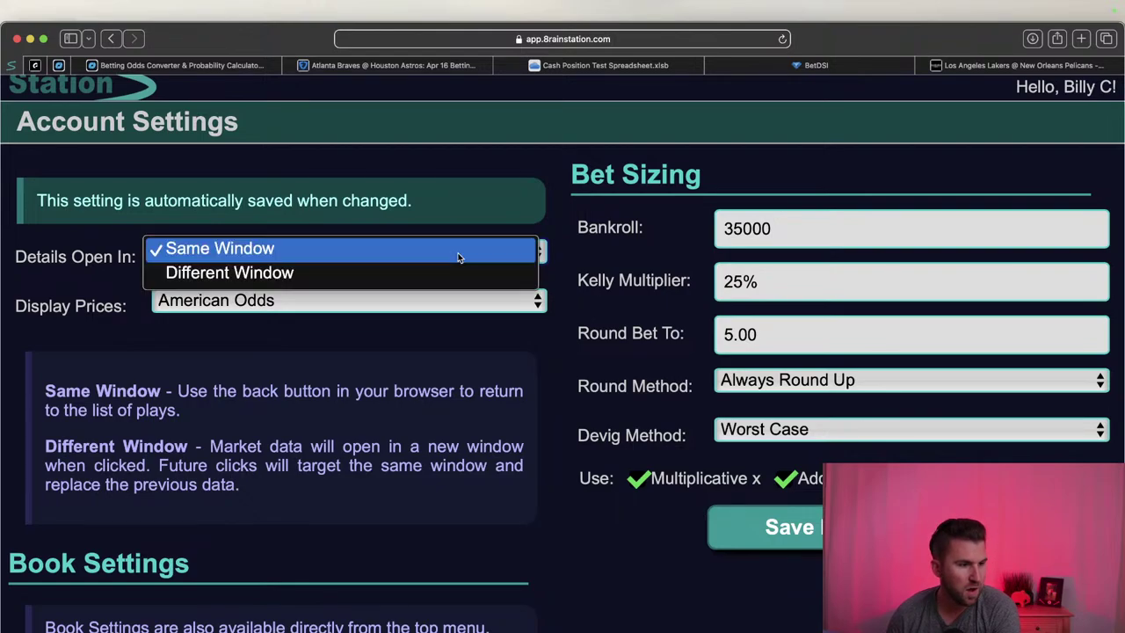
click(319, 277)
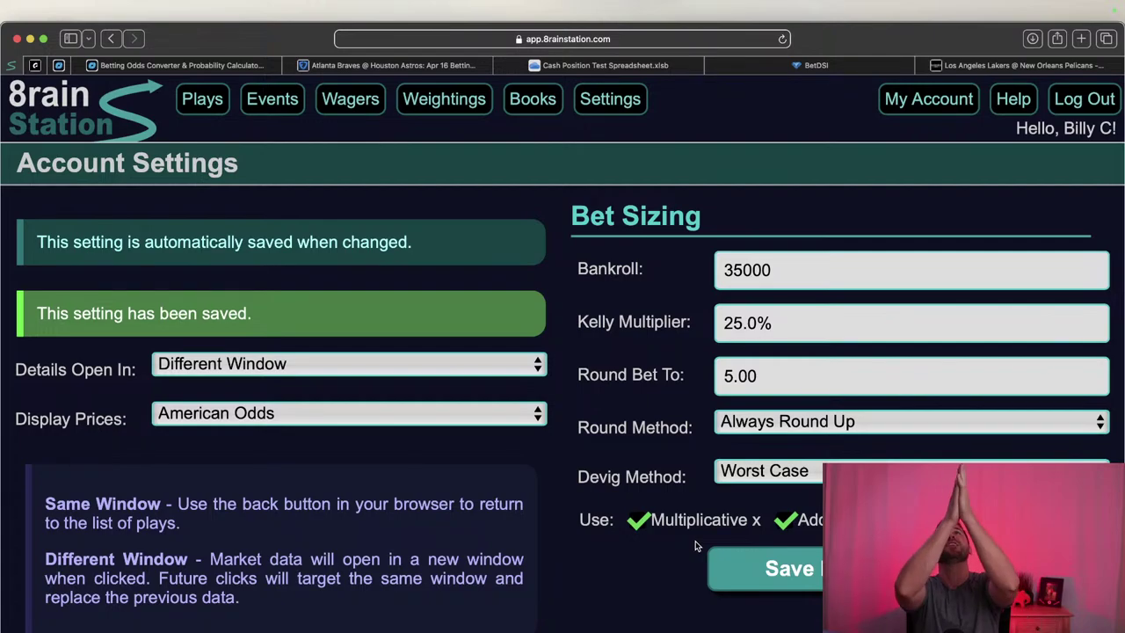
scroll(673, 534, down, 3)
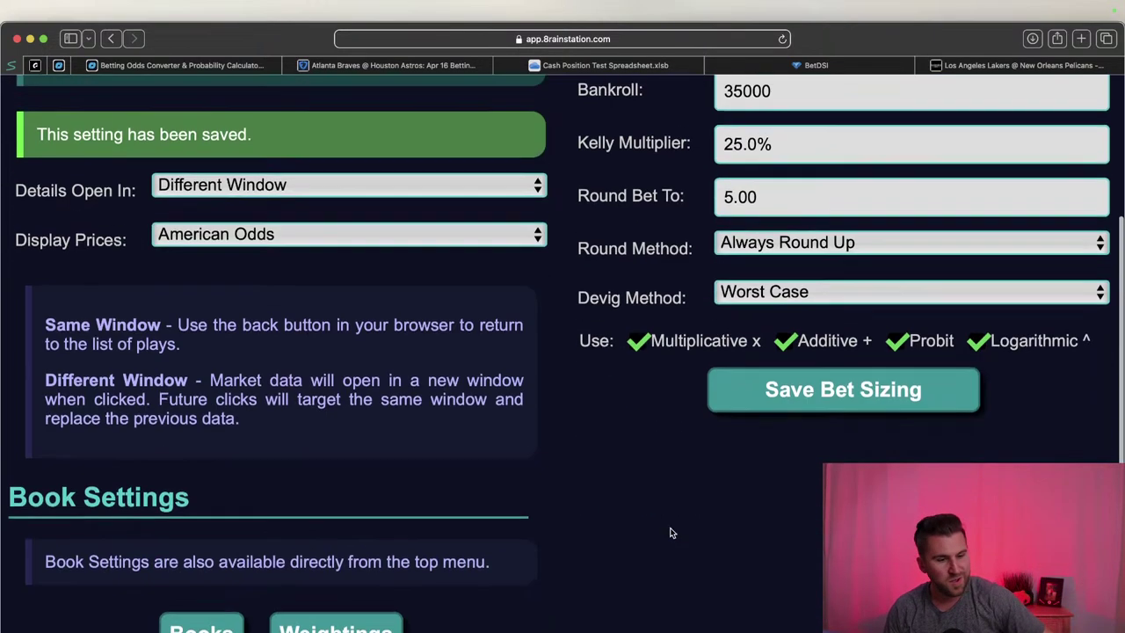
scroll(688, 493, up, 3)
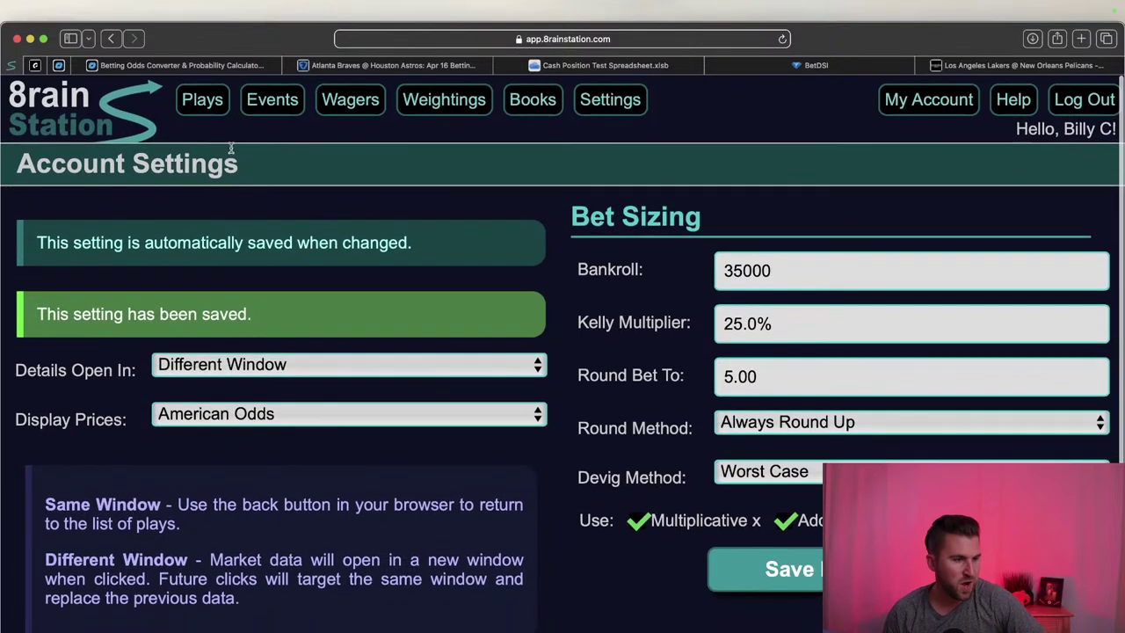
click(202, 101)
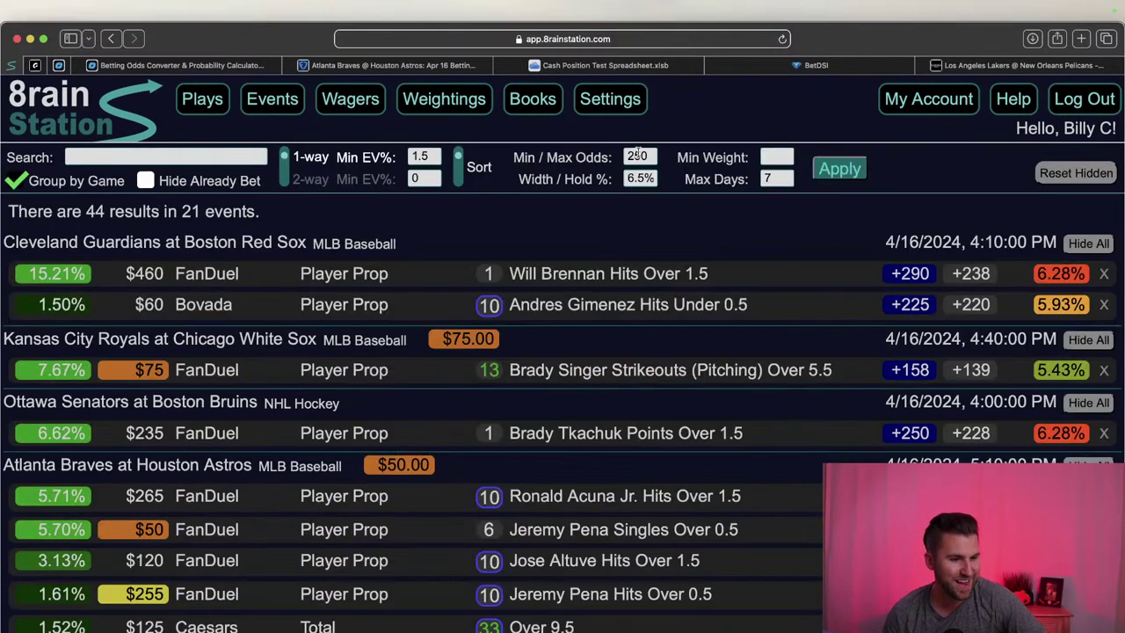
- Lower the maximum odds filter from 250 to 150, leaving 31 results in 18 events
click(637, 156)
key(BackSpace)
text(1)
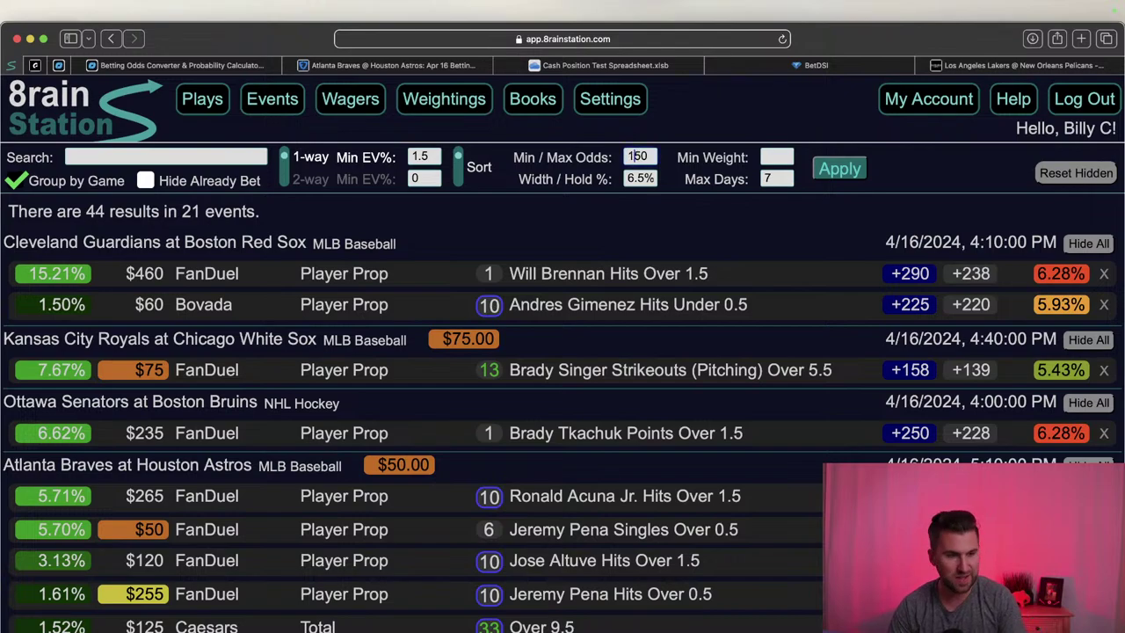
key(Return)
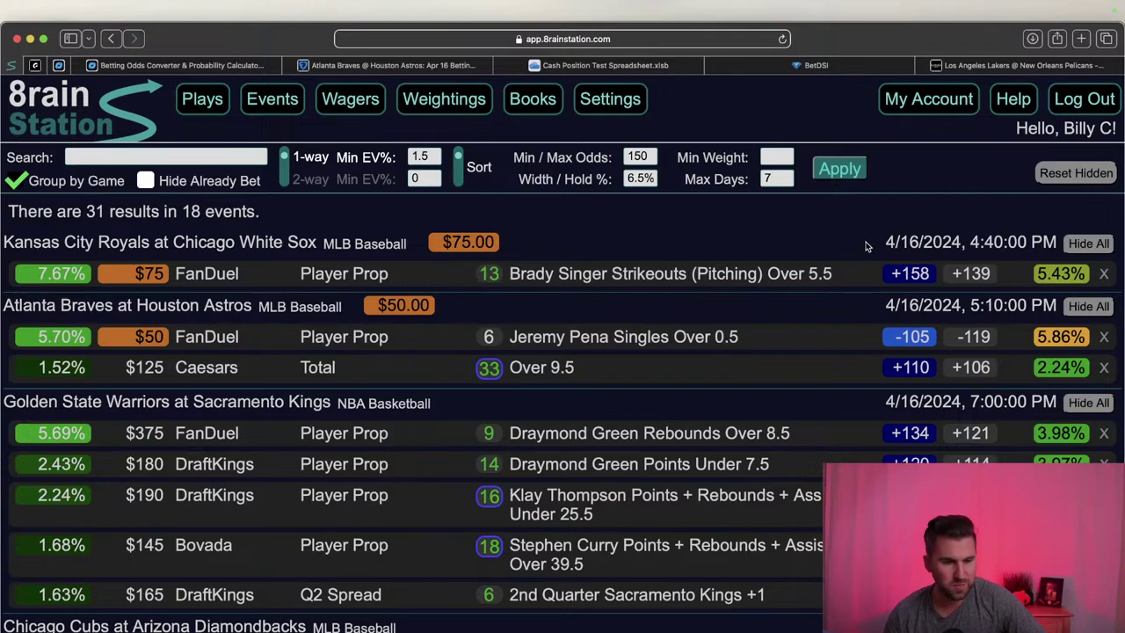
scroll(818, 256, down, 5)
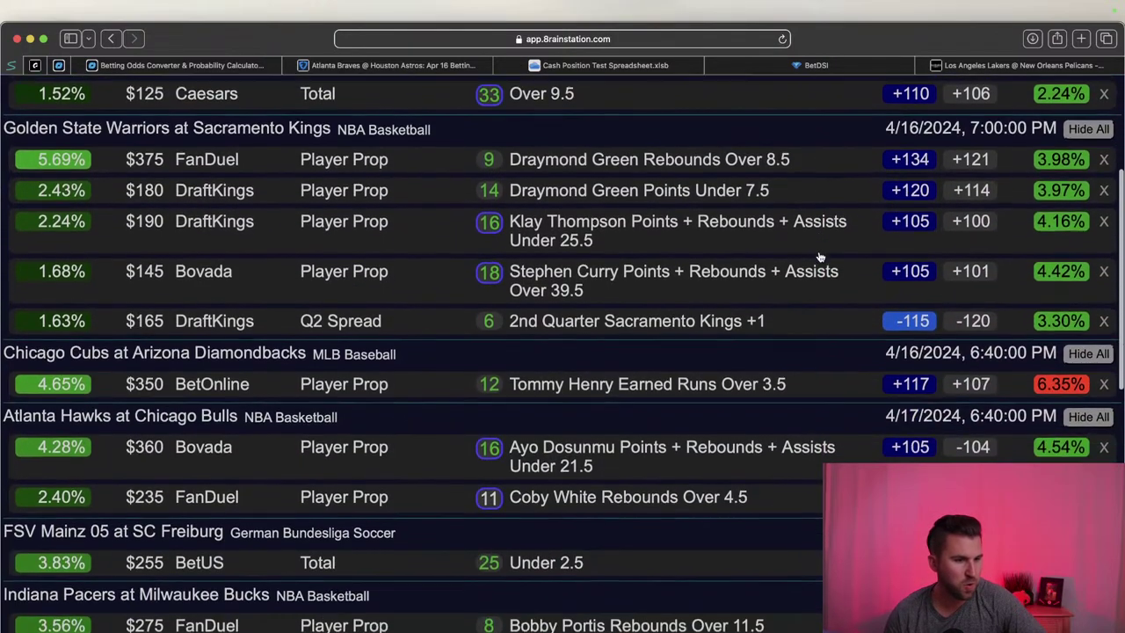
scroll(819, 256, down, 1)
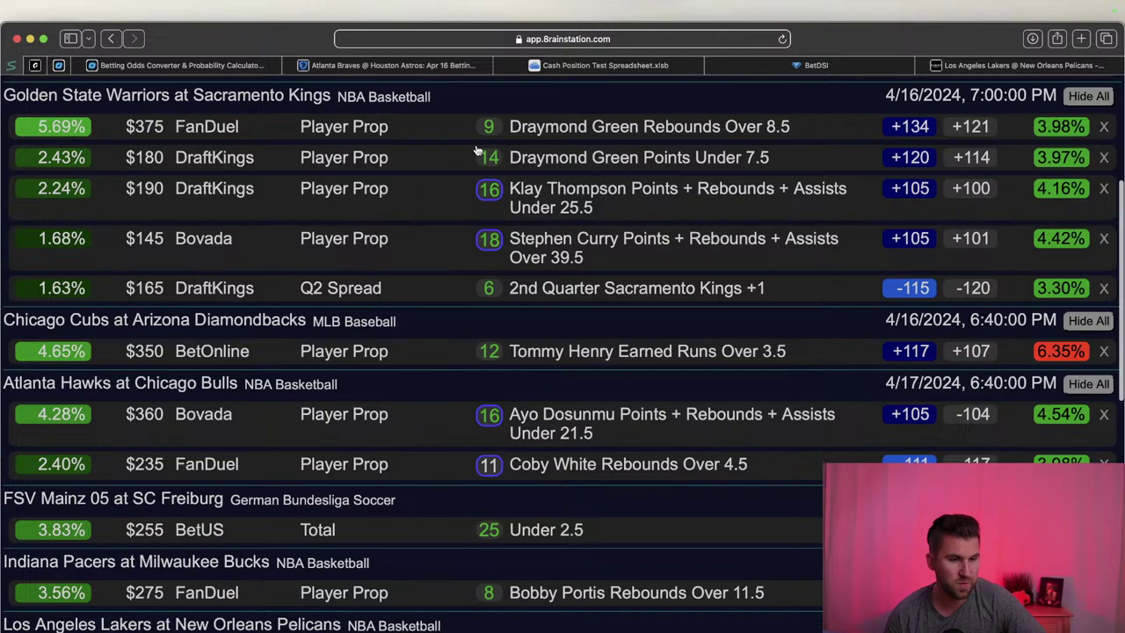
- Open Draymond Green Rebounds Over 8.5 details and review the Over/Under sportsbook tables
click(604, 131)
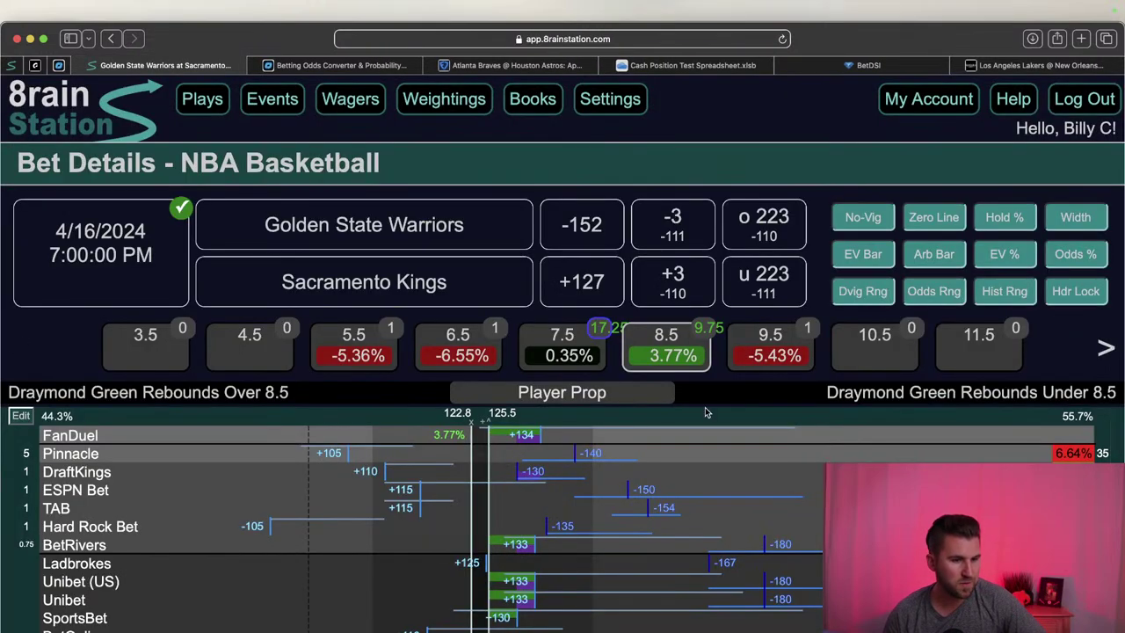
scroll(706, 407, down, 5)
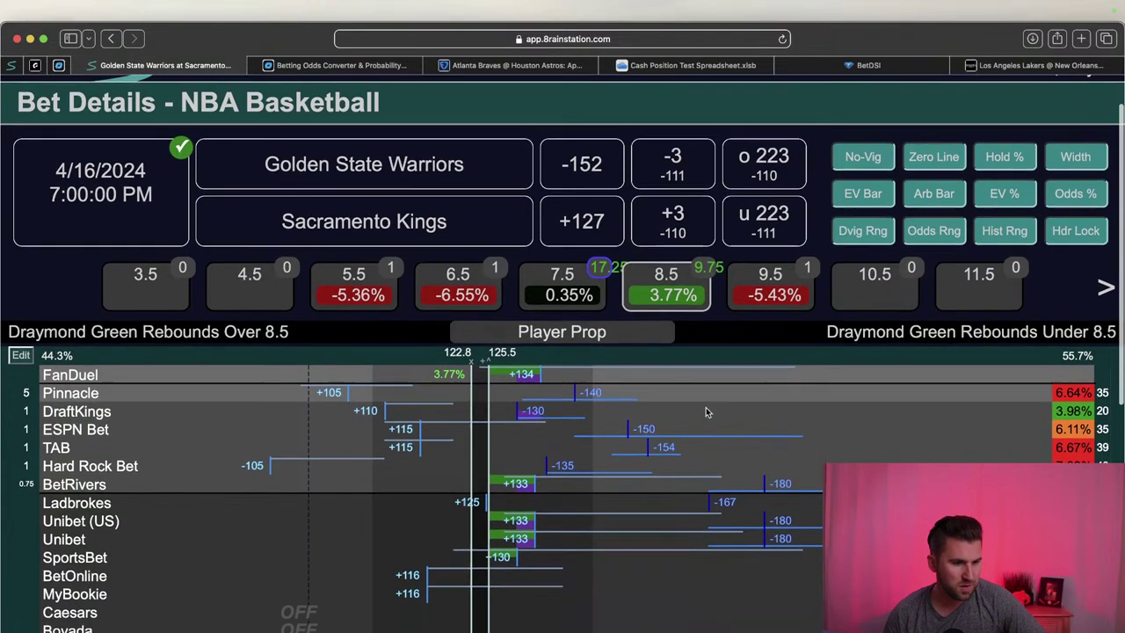
scroll(706, 411, down, 5)
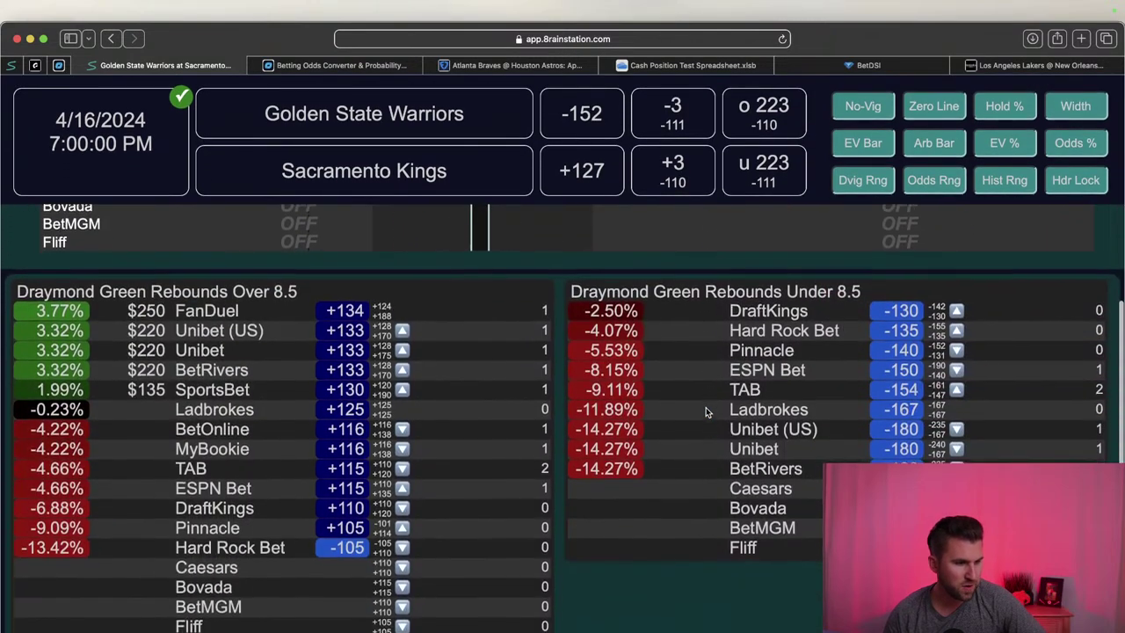
scroll(706, 412, down, 1)
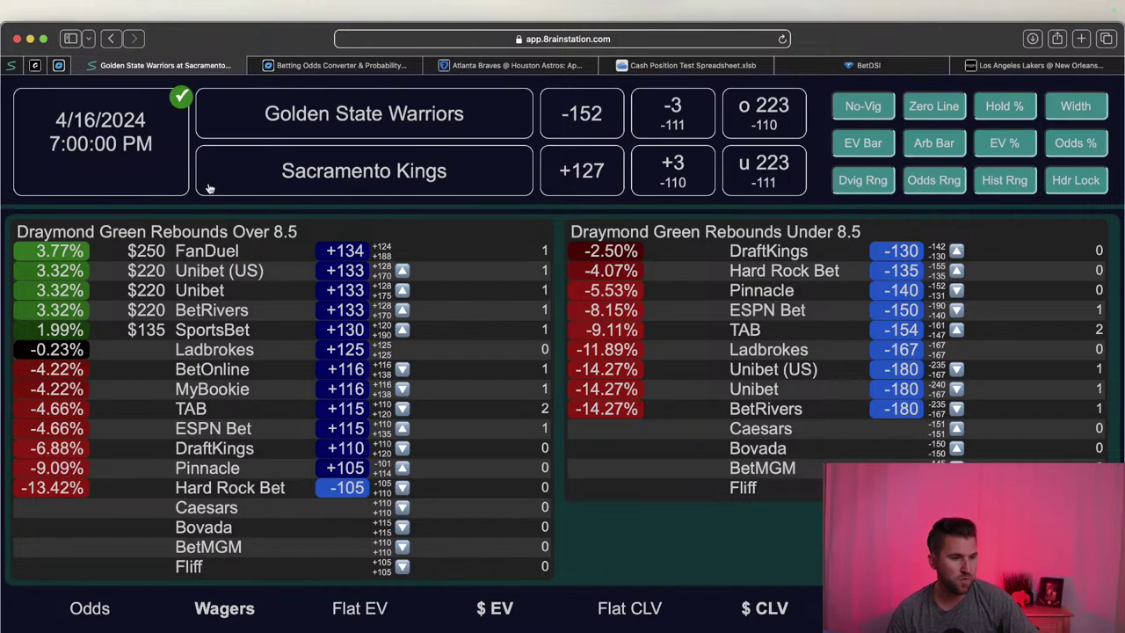
- In FanDuel, open the Warriors @ Kings Player Rebounds markets
click(483, 66)
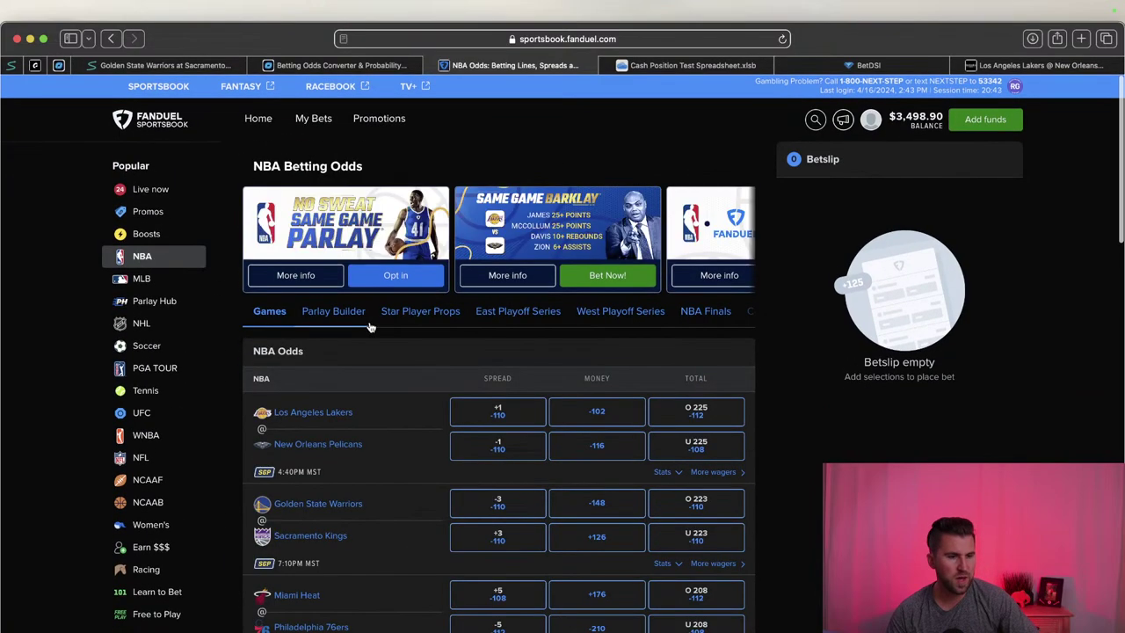
scroll(422, 383, down, 5)
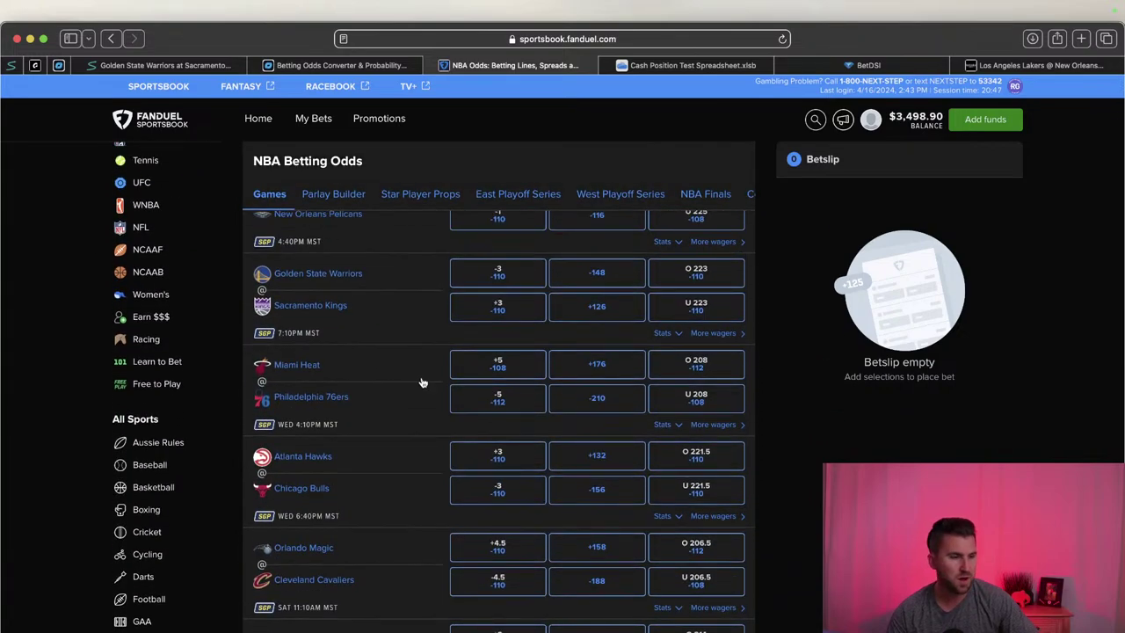
scroll(422, 383, up, 1)
click(286, 287)
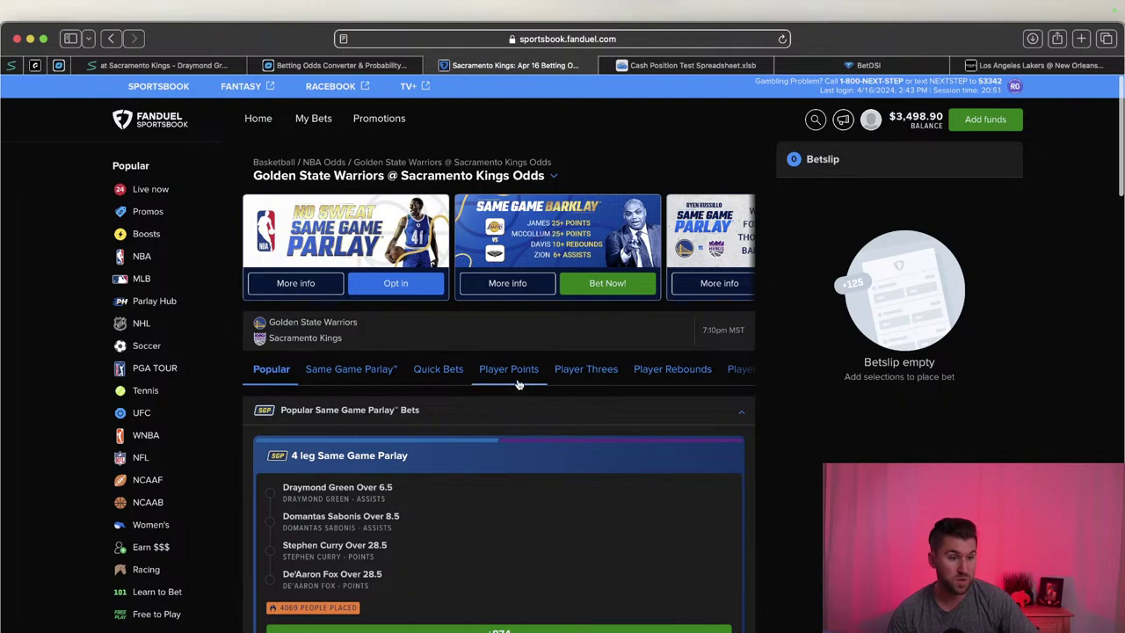
scroll(519, 384, right, 4)
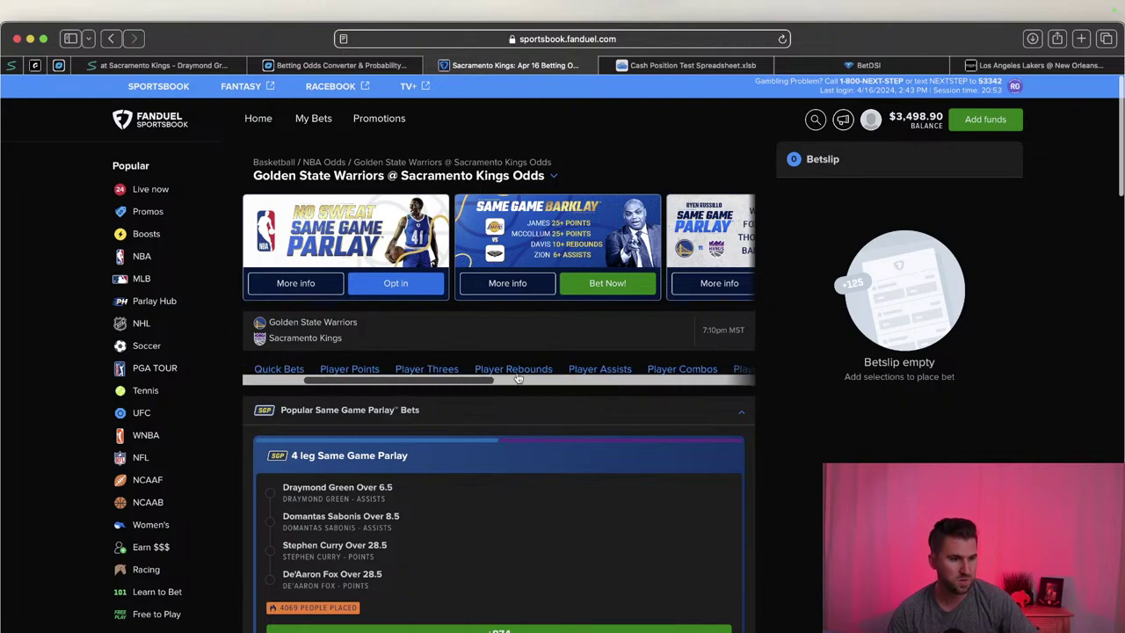
click(518, 374)
- Check and collapse the To Record 8+ Rebounds market
scroll(518, 374, down, 4)
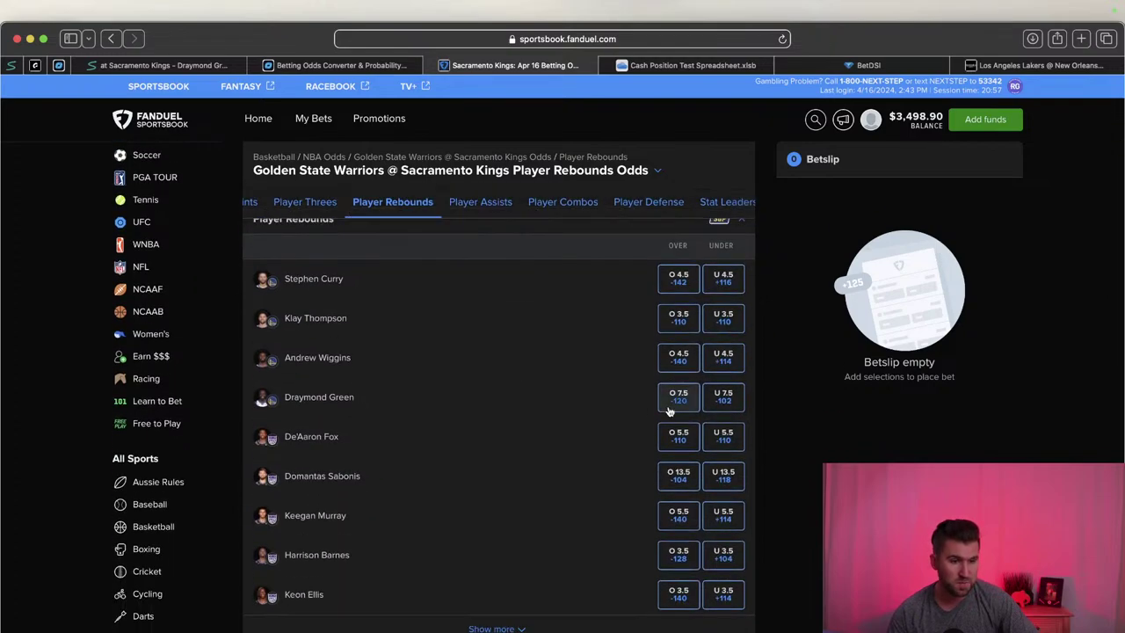
scroll(668, 410, down, 1)
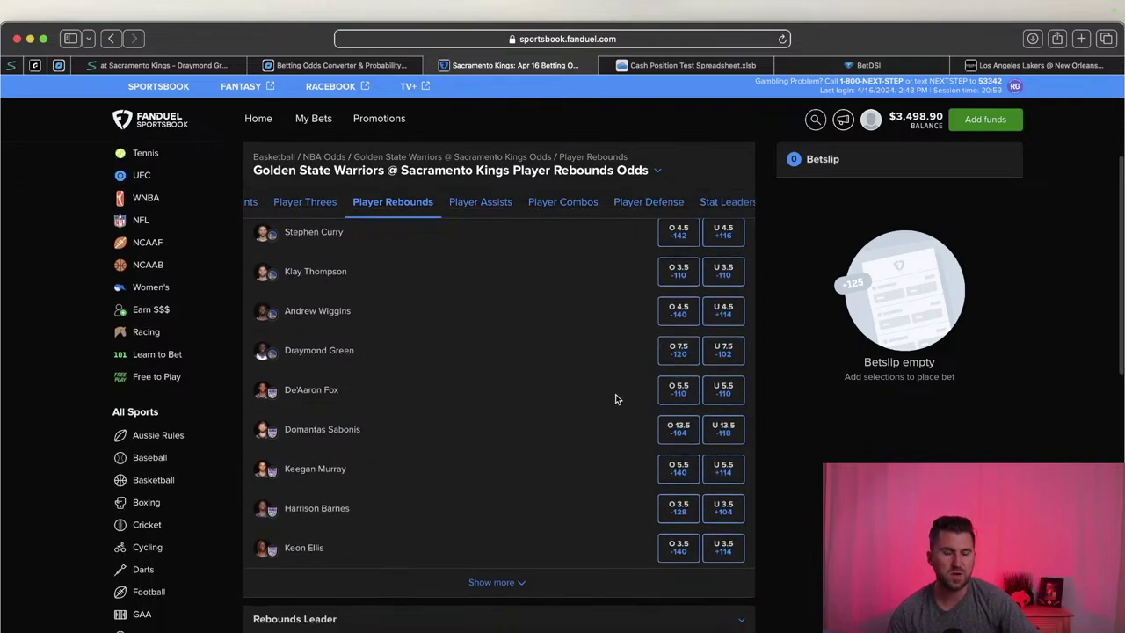
scroll(615, 398, down, 5)
scroll(615, 398, down, 4)
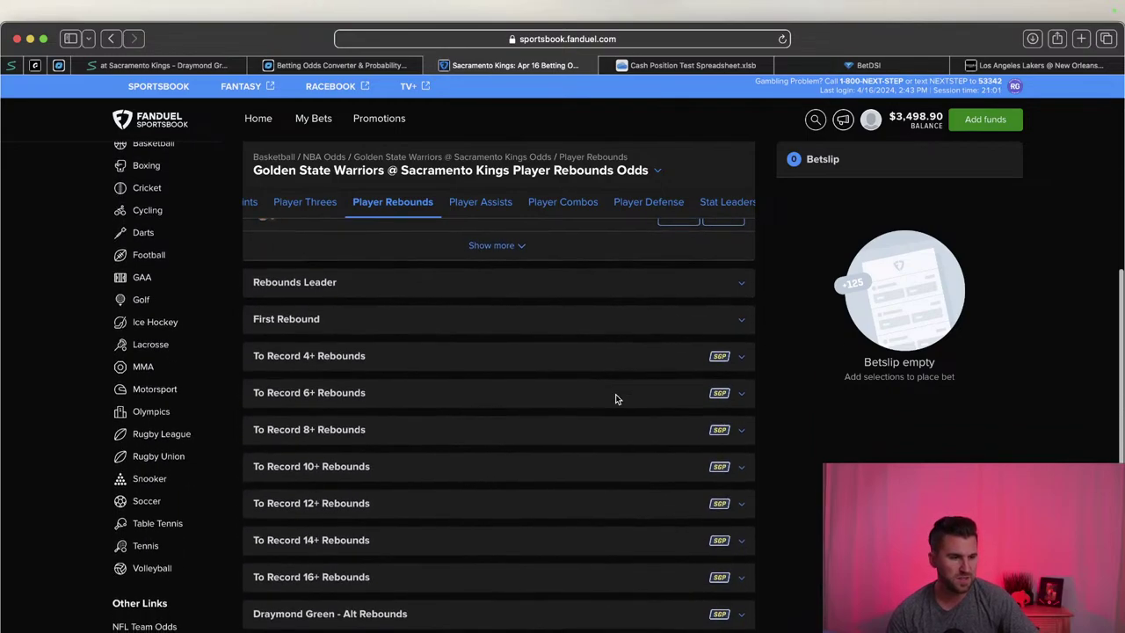
click(547, 344)
scroll(550, 347, down, 1)
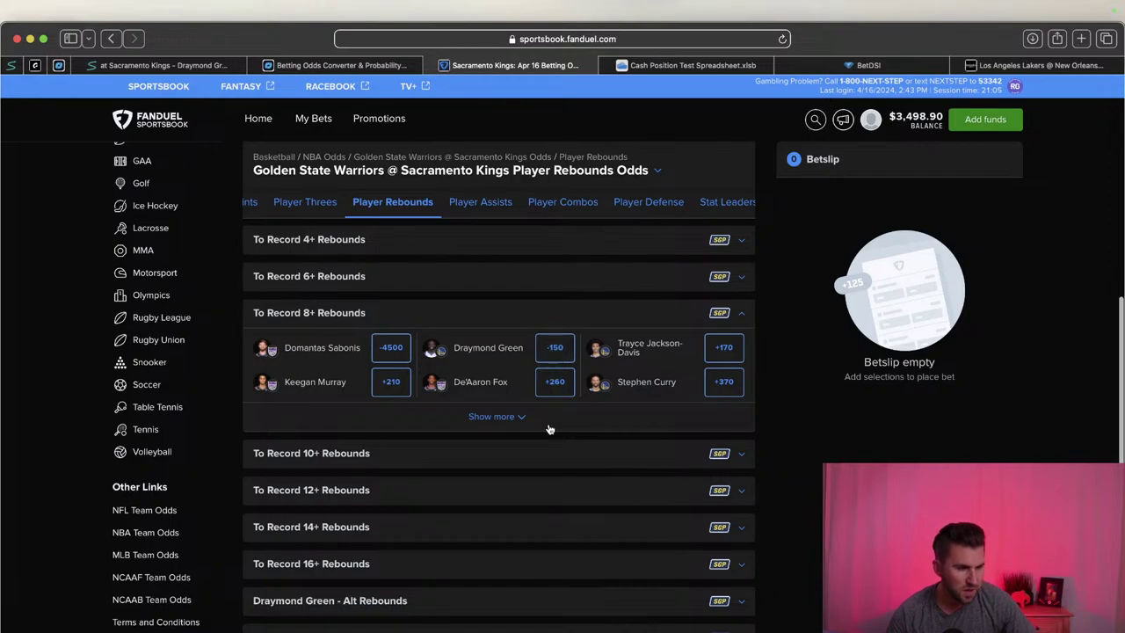
click(493, 313)
scroll(480, 362, down, 5)
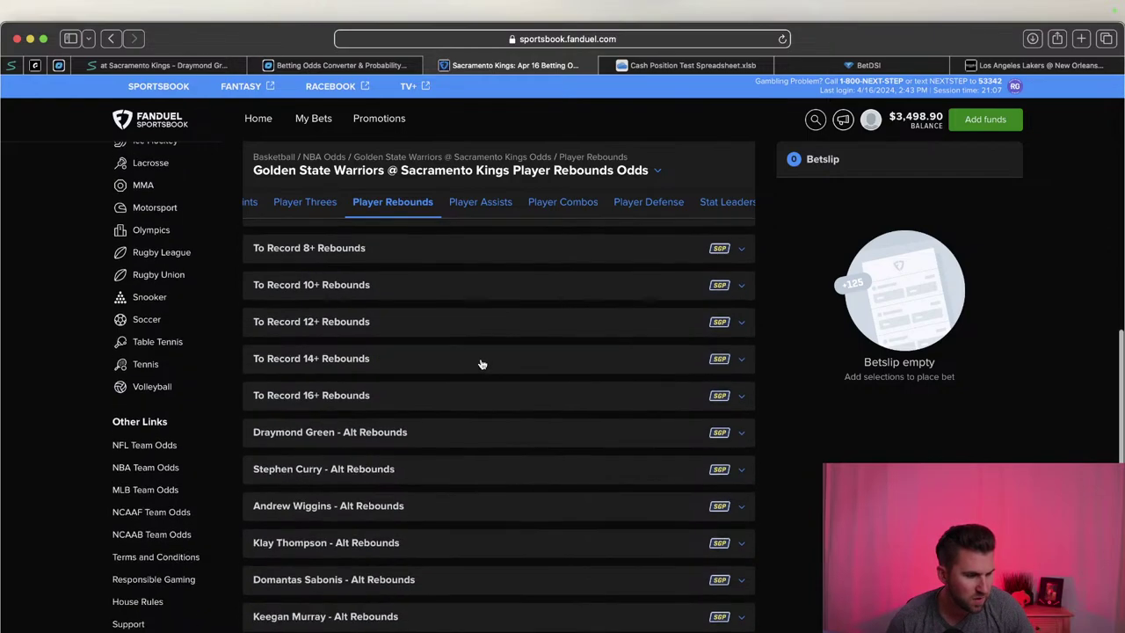
- Check Draymond Green Alt Rebounds Over 8.5 at +116, clear the betslip, and return to Plays
click(404, 287)
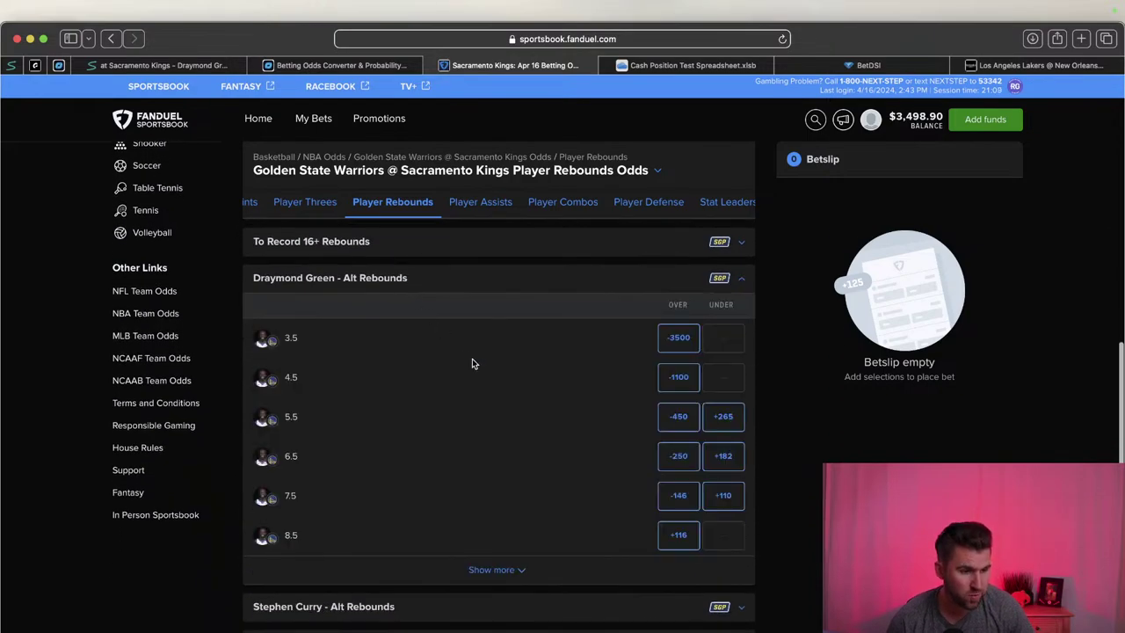
click(676, 538)
click(14, 65)
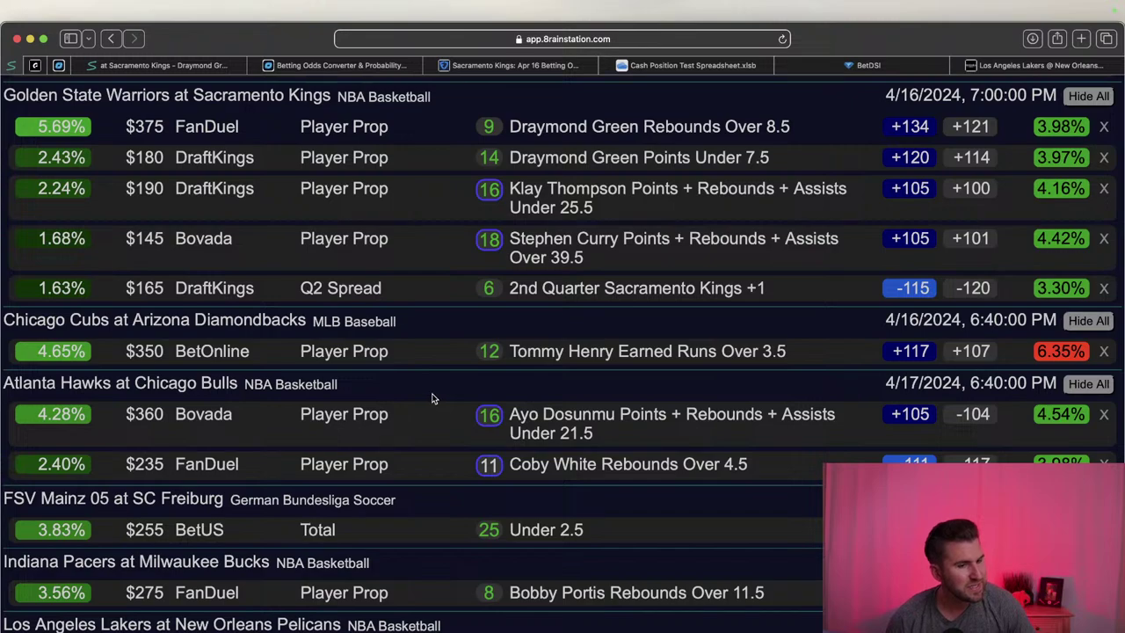
click(493, 69)
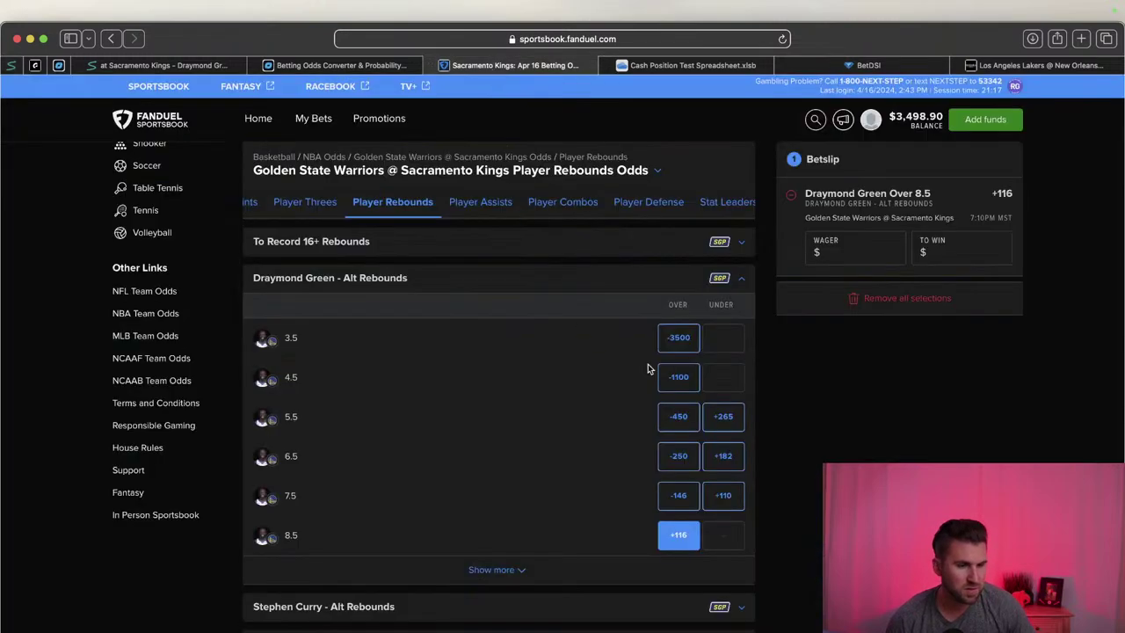
click(680, 540)
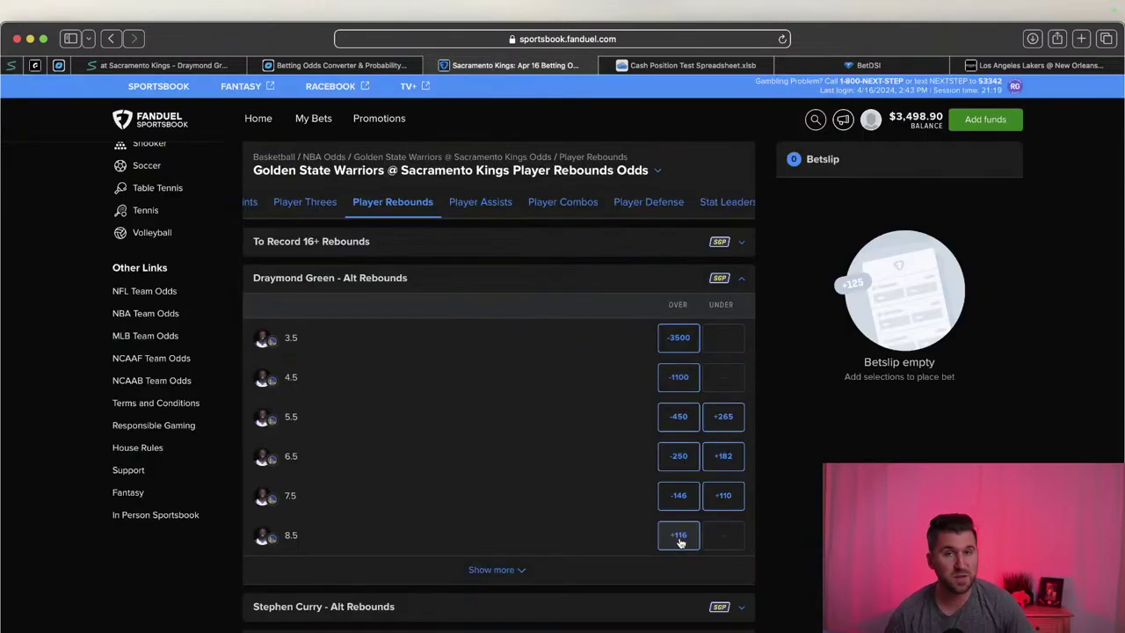
click(158, 69)
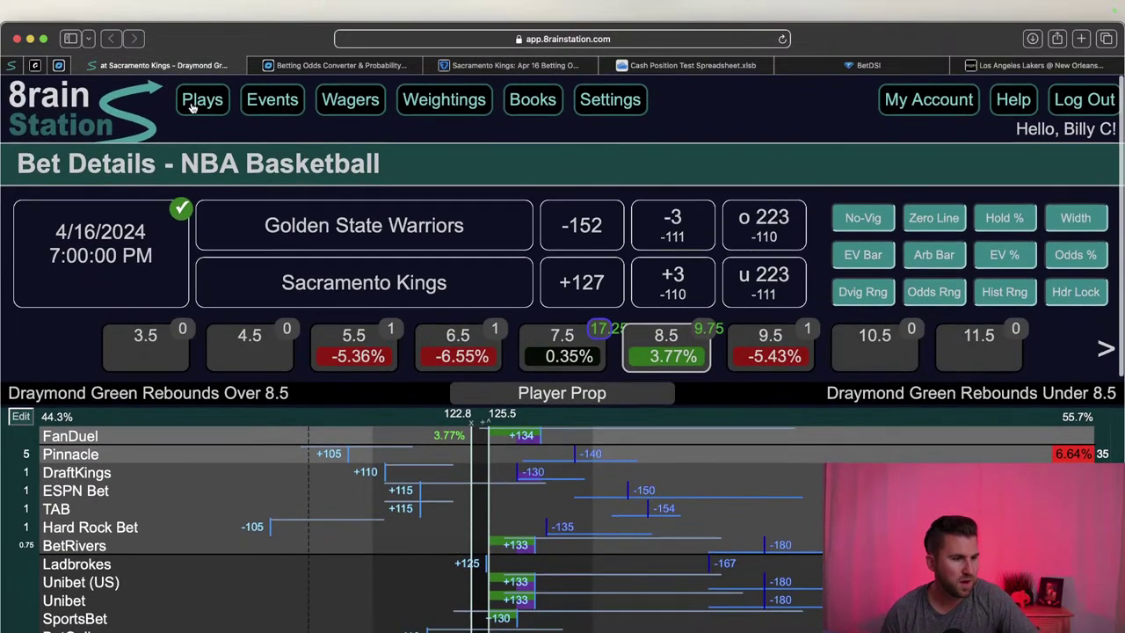
click(192, 105)
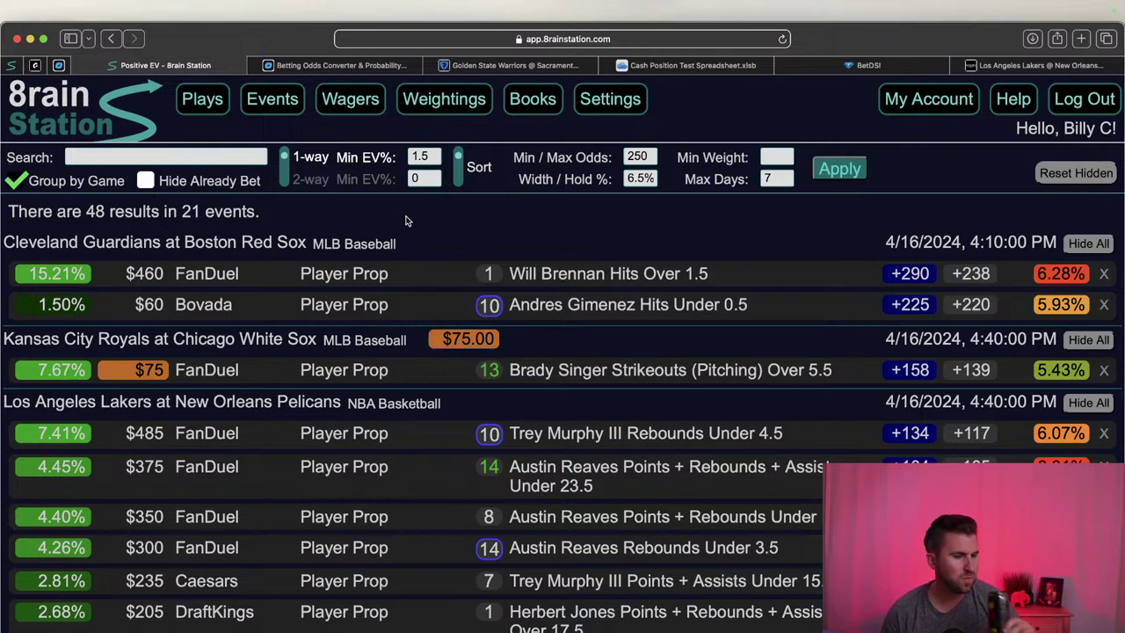
- Open Trey Murphy III Rebounds Under 4.5 (Lakers at Pelicans), showing FanDuel Under +134
scroll(407, 221, down, 5)
scroll(407, 221, down, 1)
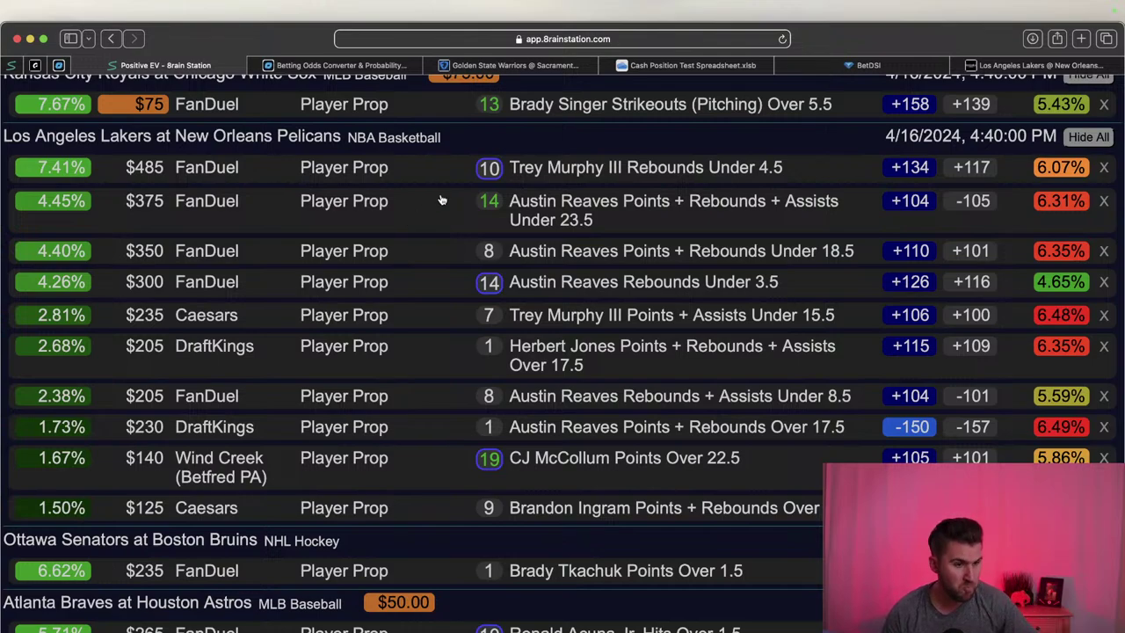
click(570, 173)
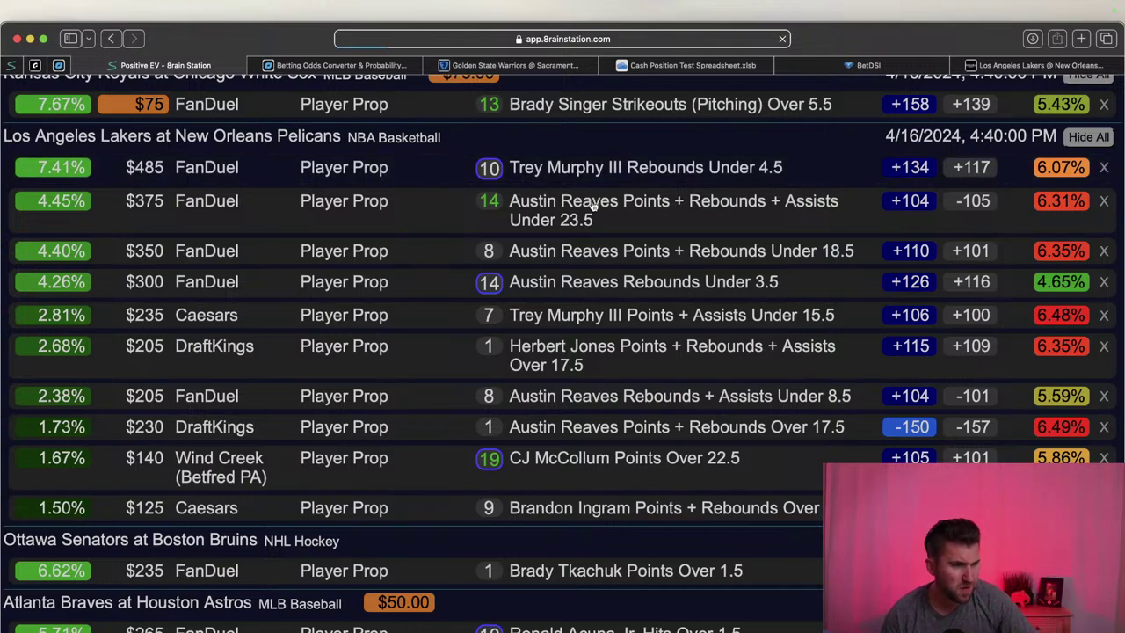
scroll(642, 266, down, 2)
scroll(671, 308, down, 4)
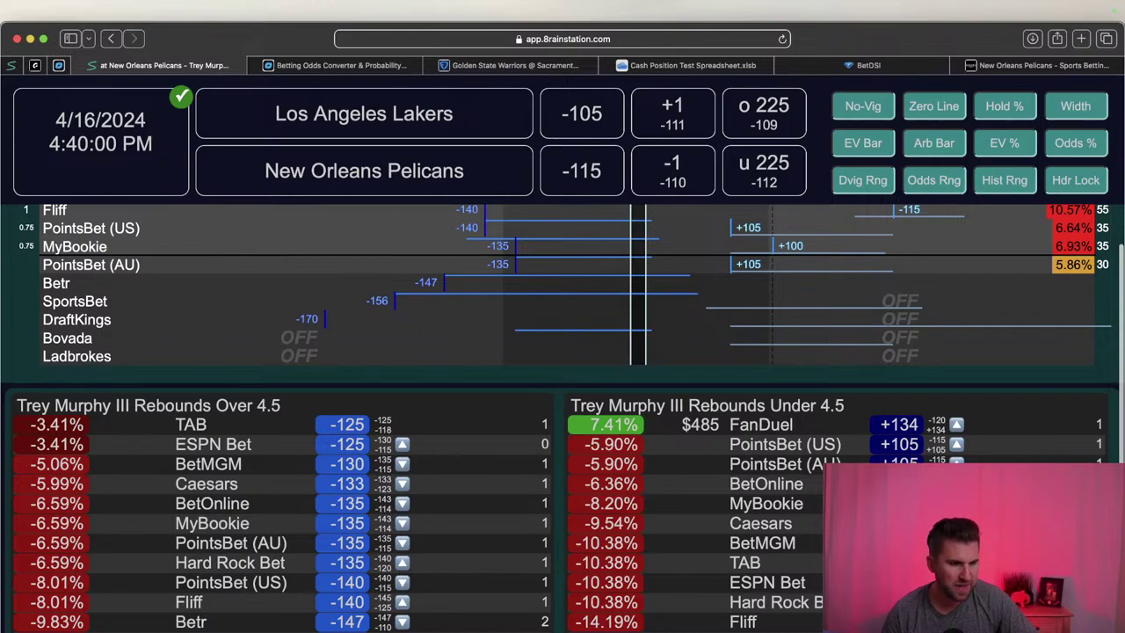
scroll(677, 140, down, 4)
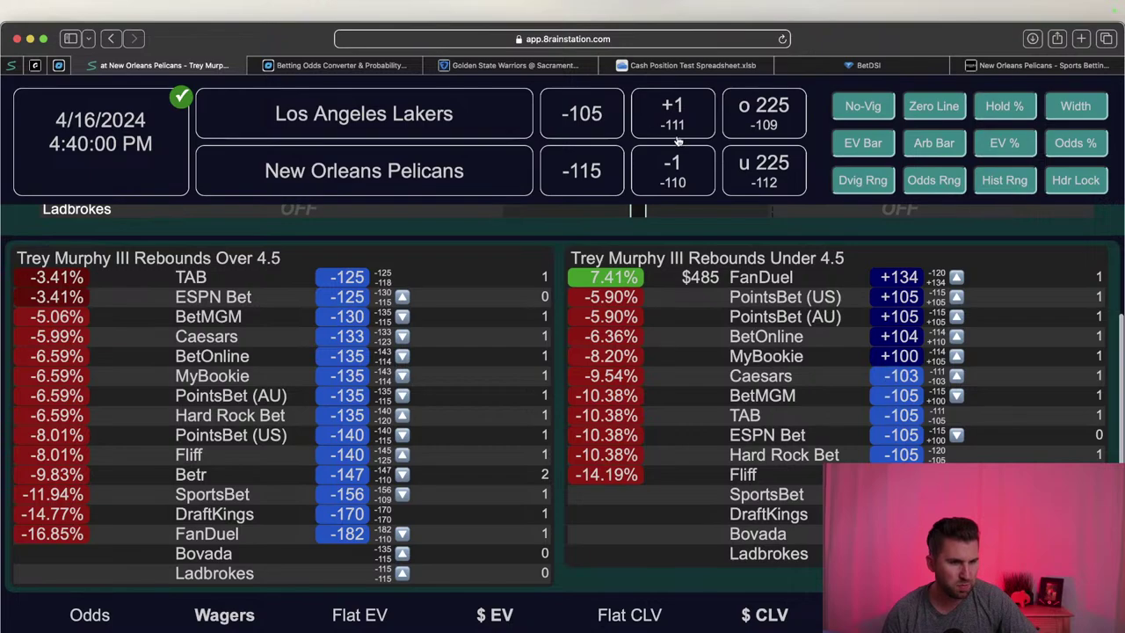
- In FanDuel, open Lakers at Pelicans player rebounds with all players shown
click(512, 65)
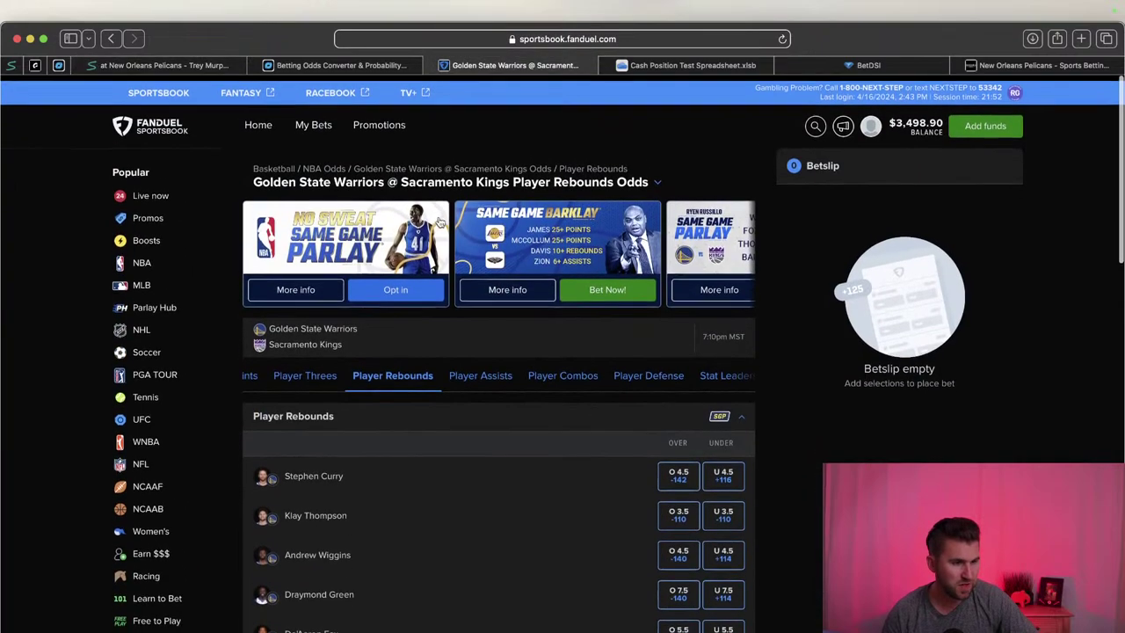
click(659, 182)
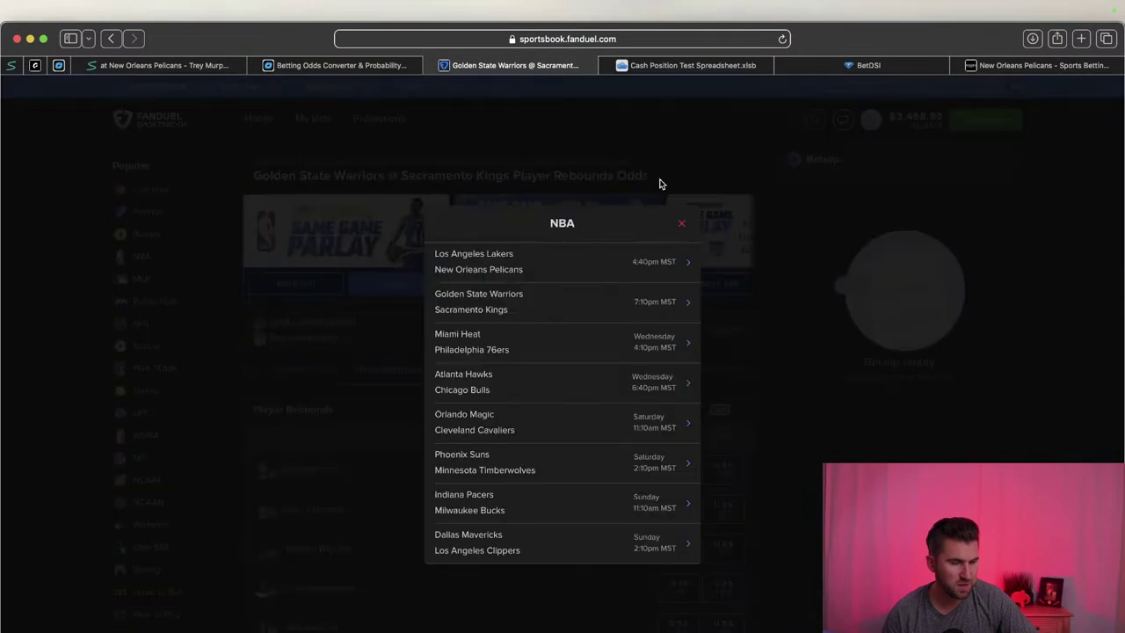
click(448, 277)
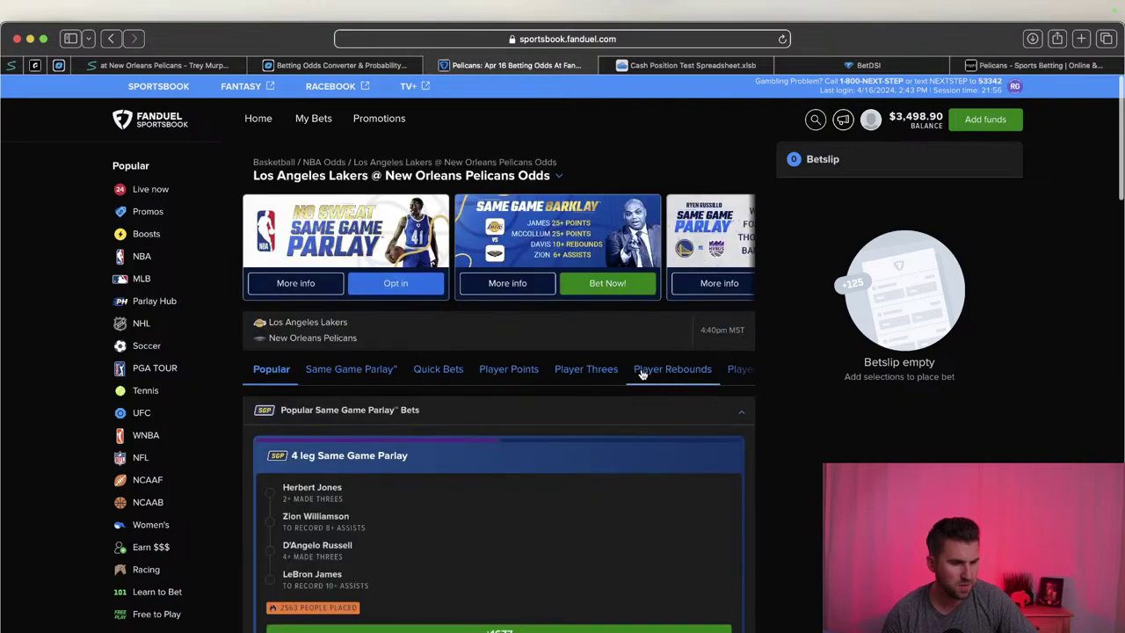
click(642, 370)
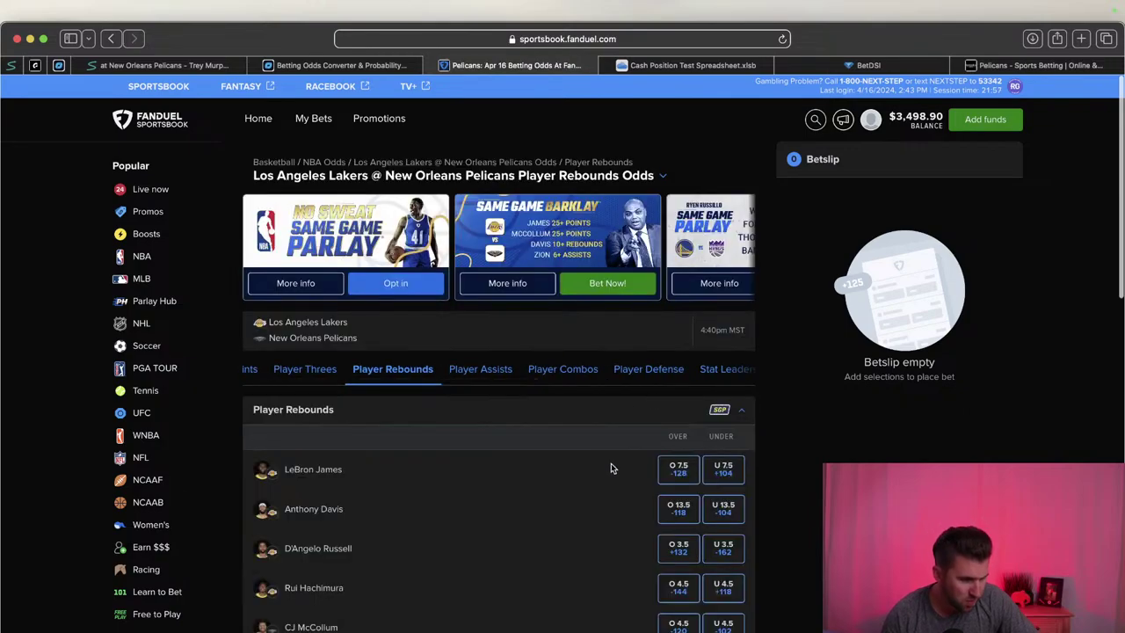
scroll(619, 482, down, 3)
scroll(620, 482, down, 1)
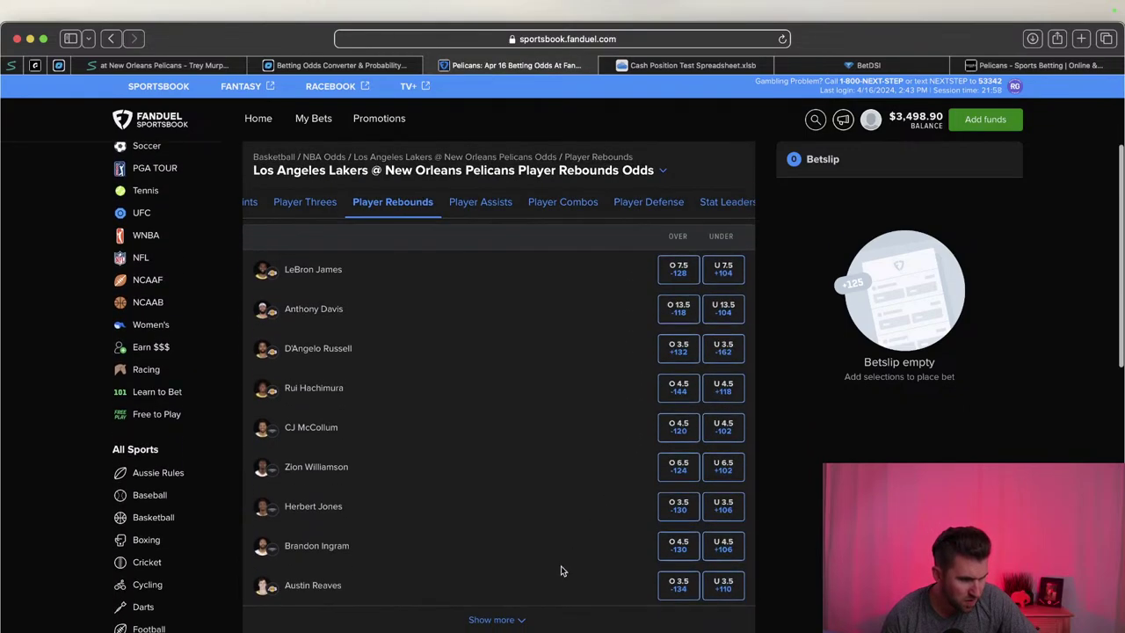
click(517, 621)
scroll(606, 540, down, 6)
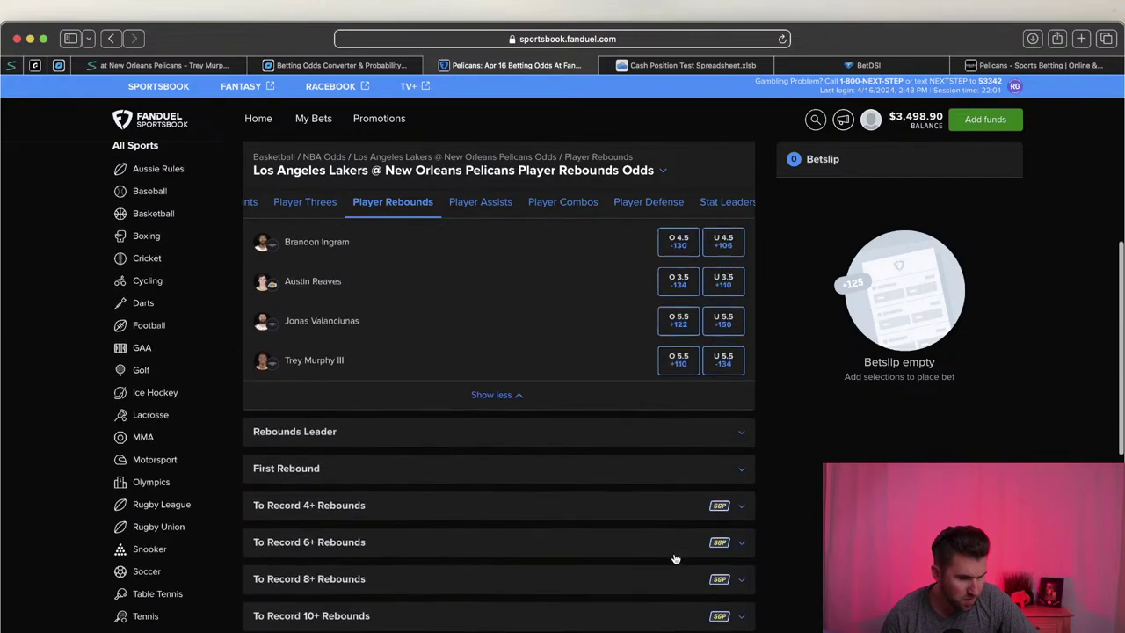
scroll(675, 559, down, 10)
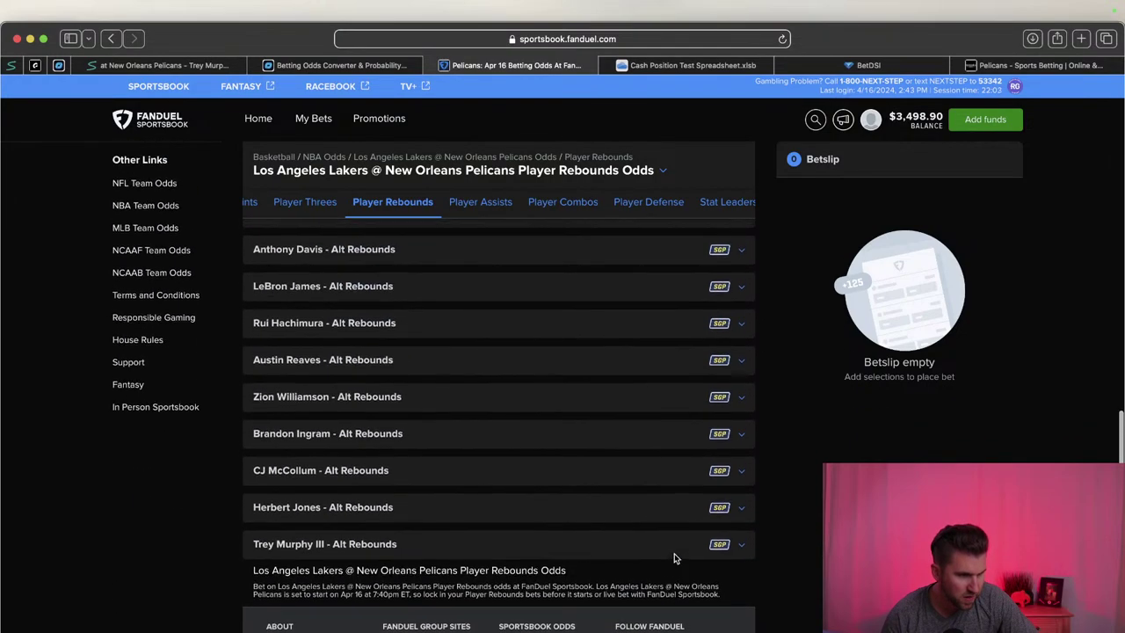
scroll(676, 559, up, 1)
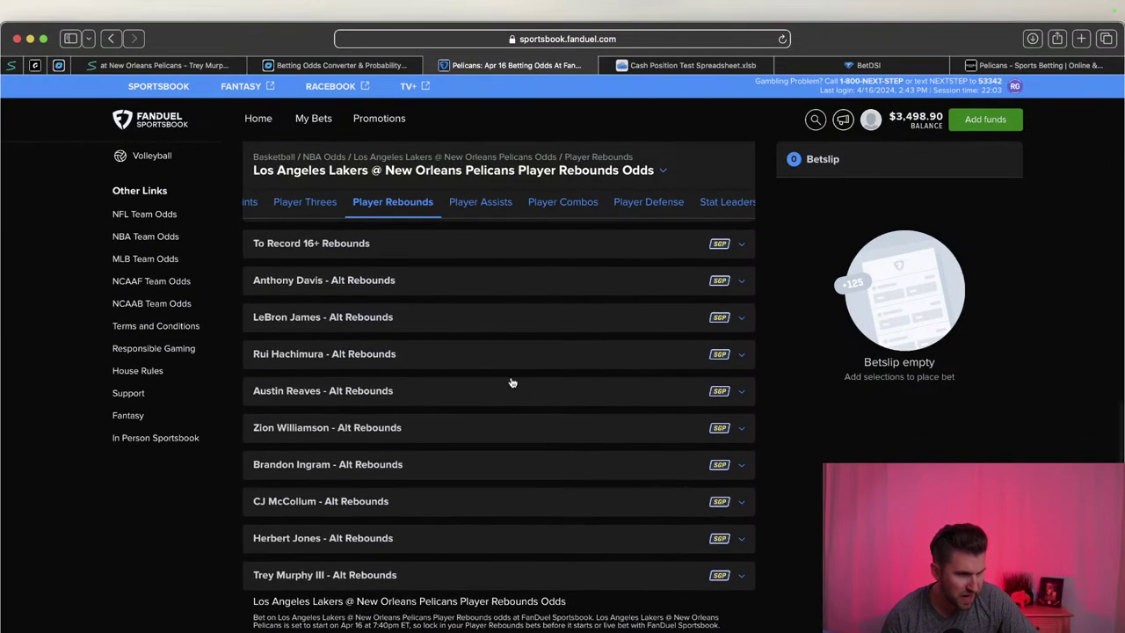
- Add Trey Murphy III Alt Rebounds Under 4.5 at +134 to the betslip
click(374, 572)
scroll(409, 463, down, 10)
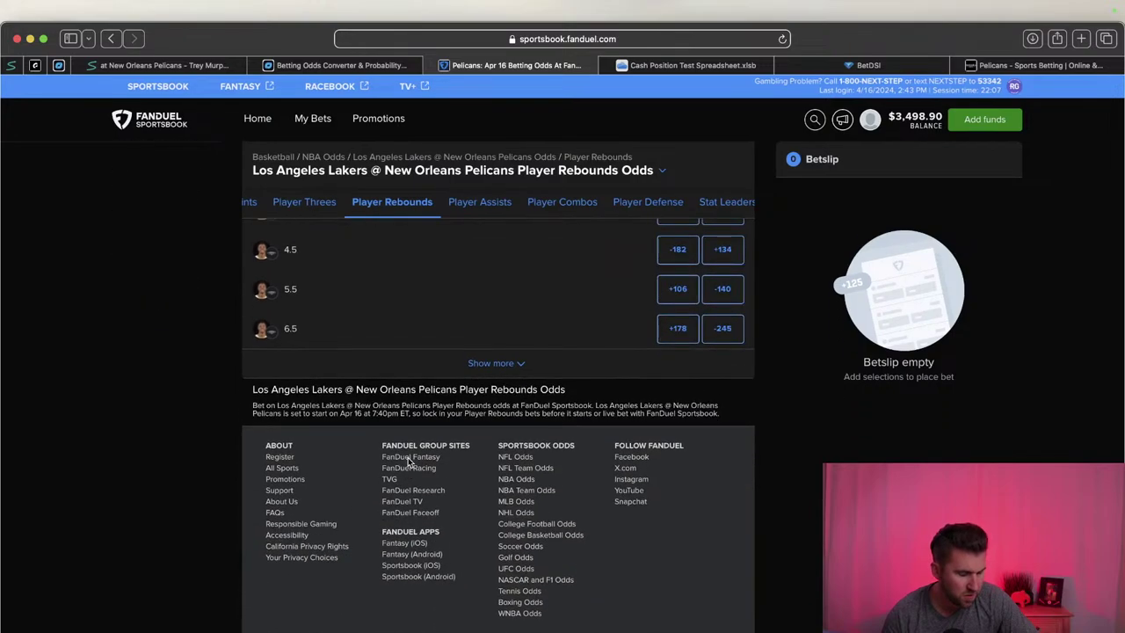
click(722, 248)
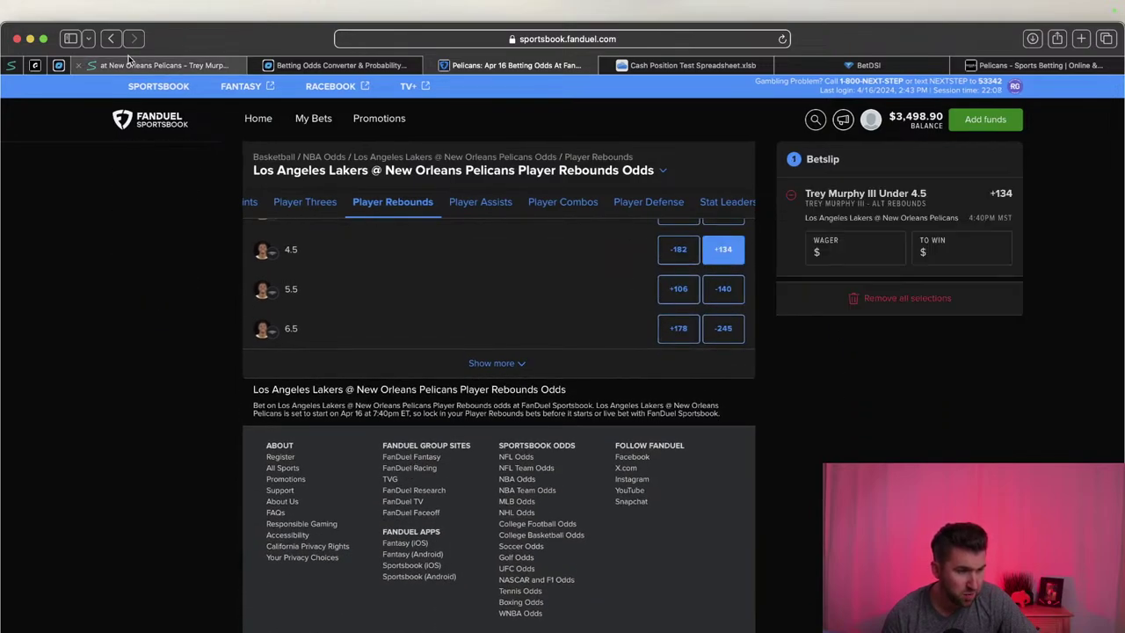
click(14, 66)
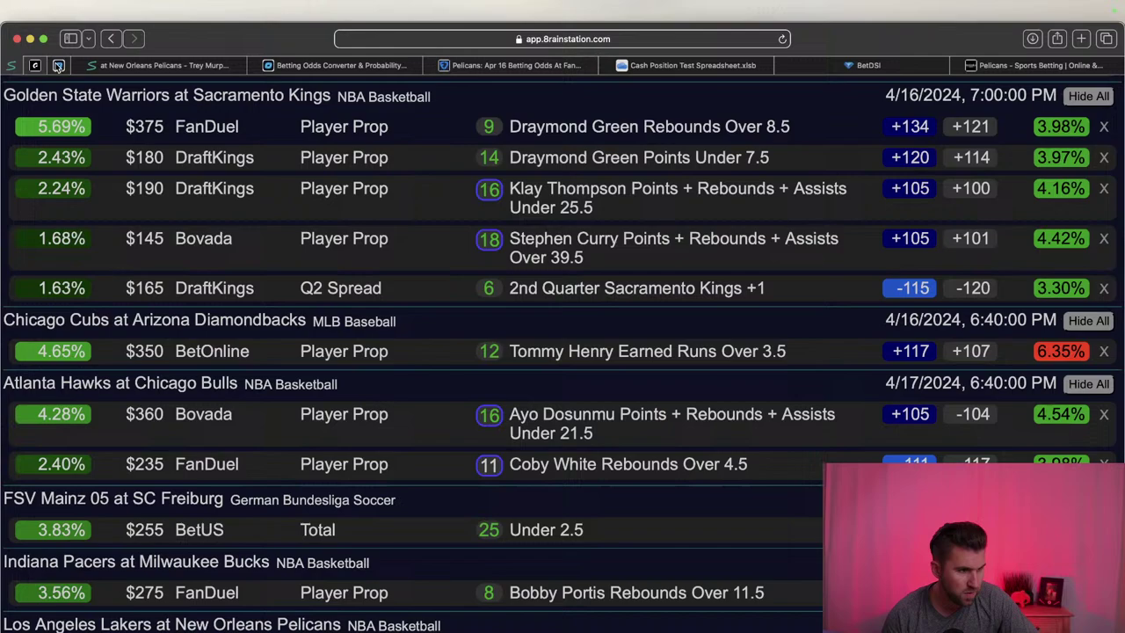
click(516, 65)
- Stake $100 on Trey Murphy III Under 4.5 rebounds at +124 after 150 exceeded the maximum, and place it
click(869, 250)
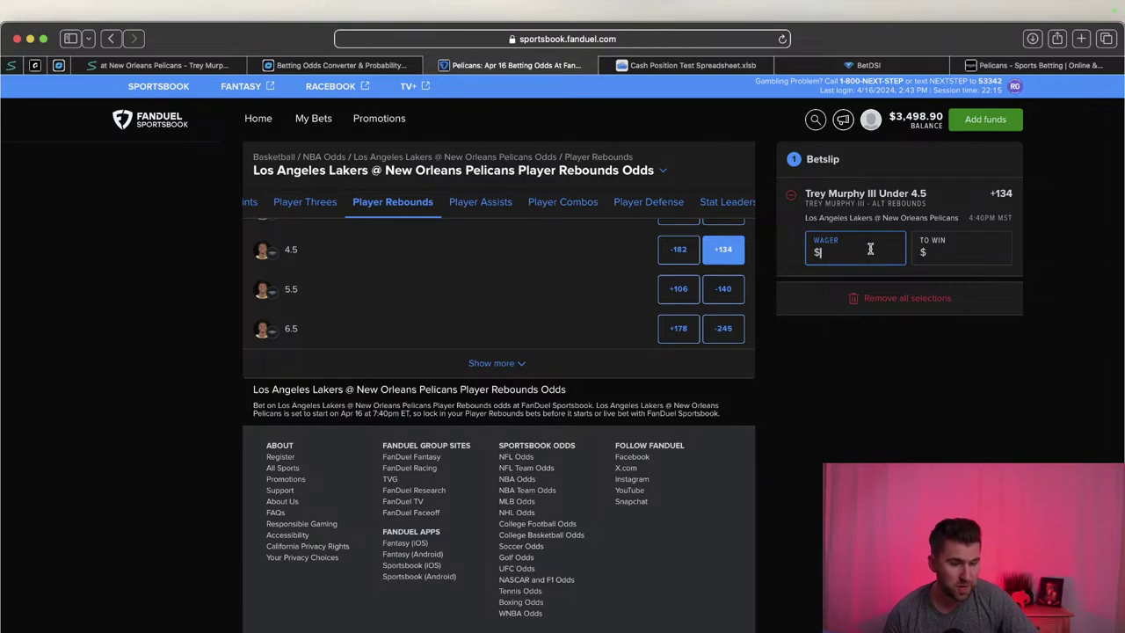
text(150)
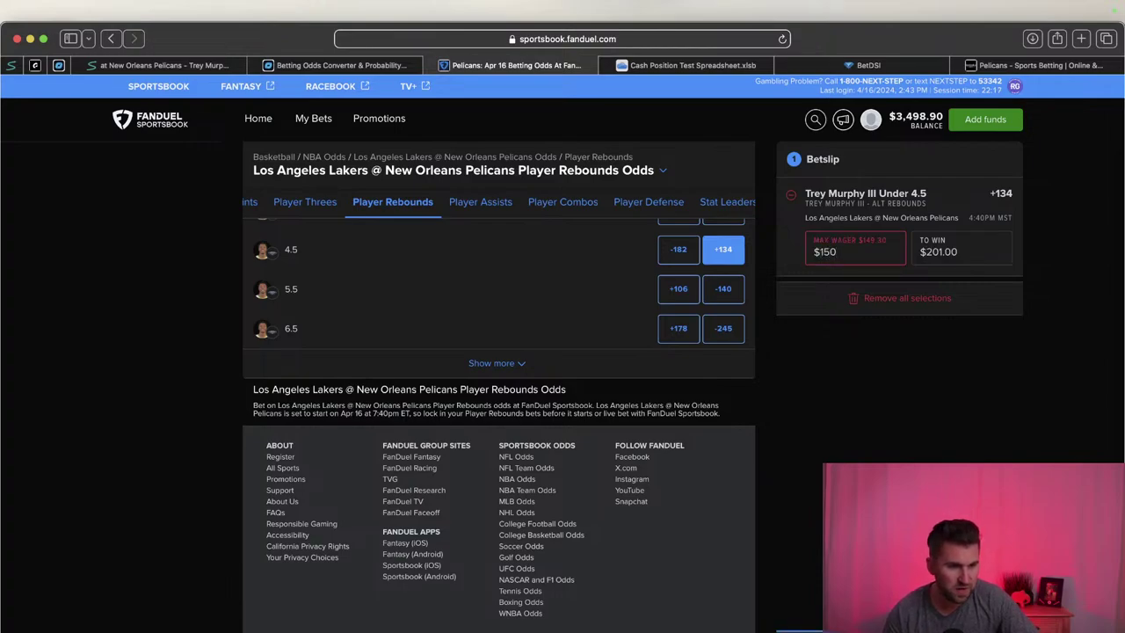
key(BackSpace)
key(BackSpace)
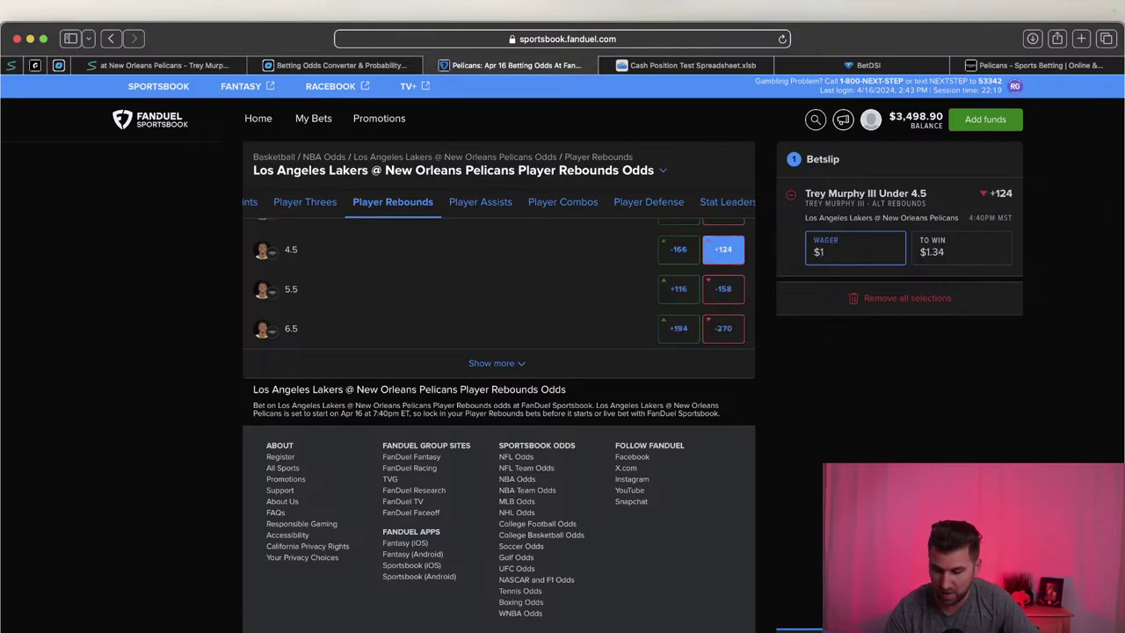
text(49)
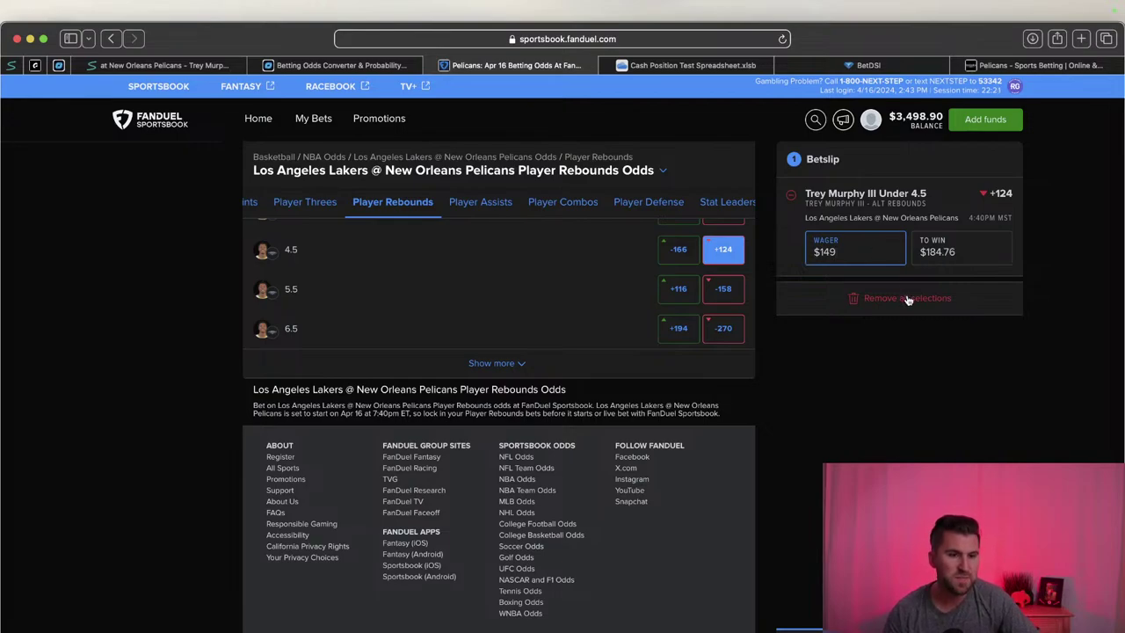
key(BackSpace)
key(BackSpace)
key(BackSpace)
text(100)
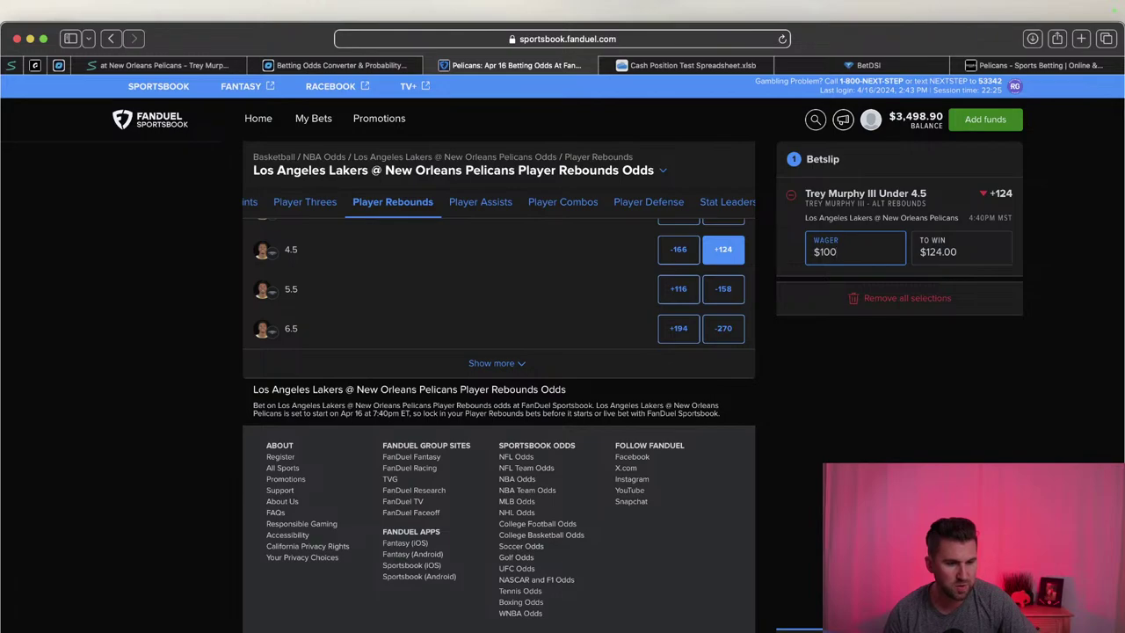
key(Return)
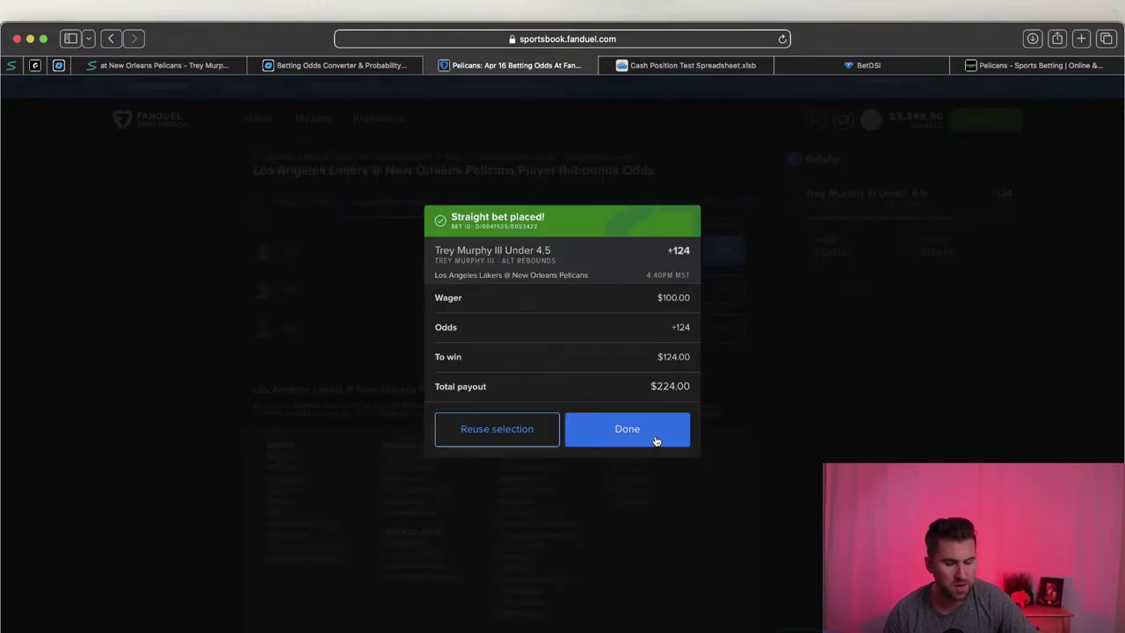
click(655, 438)
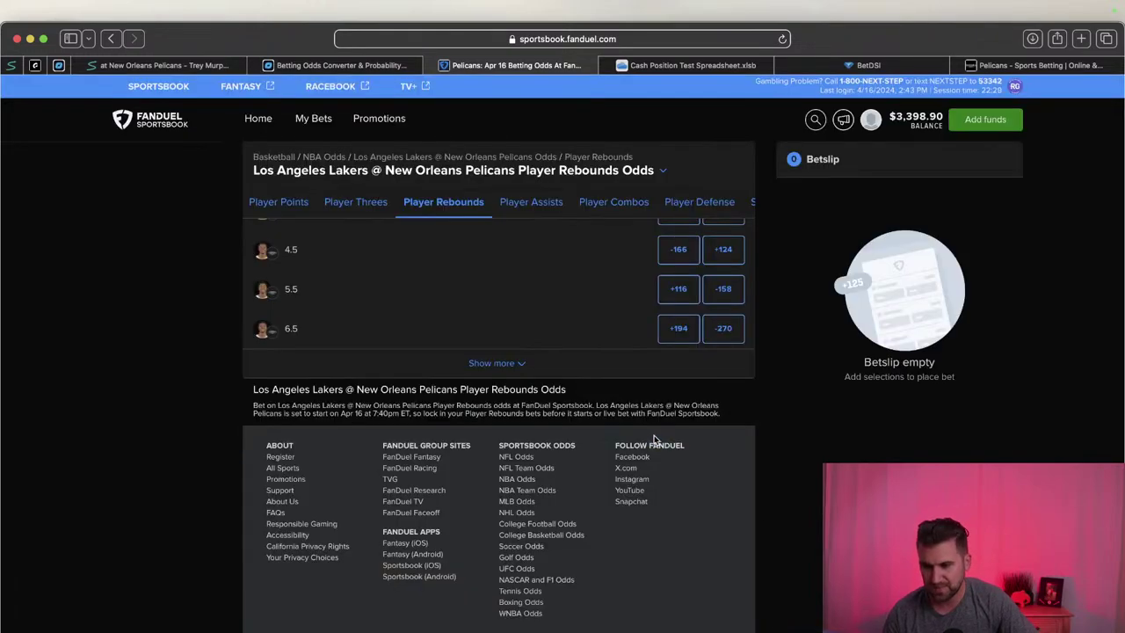
- Go back to 8rain Station's Plays list and check Trey Murphy III Under 4.5 shows the $100 wager
click(158, 66)
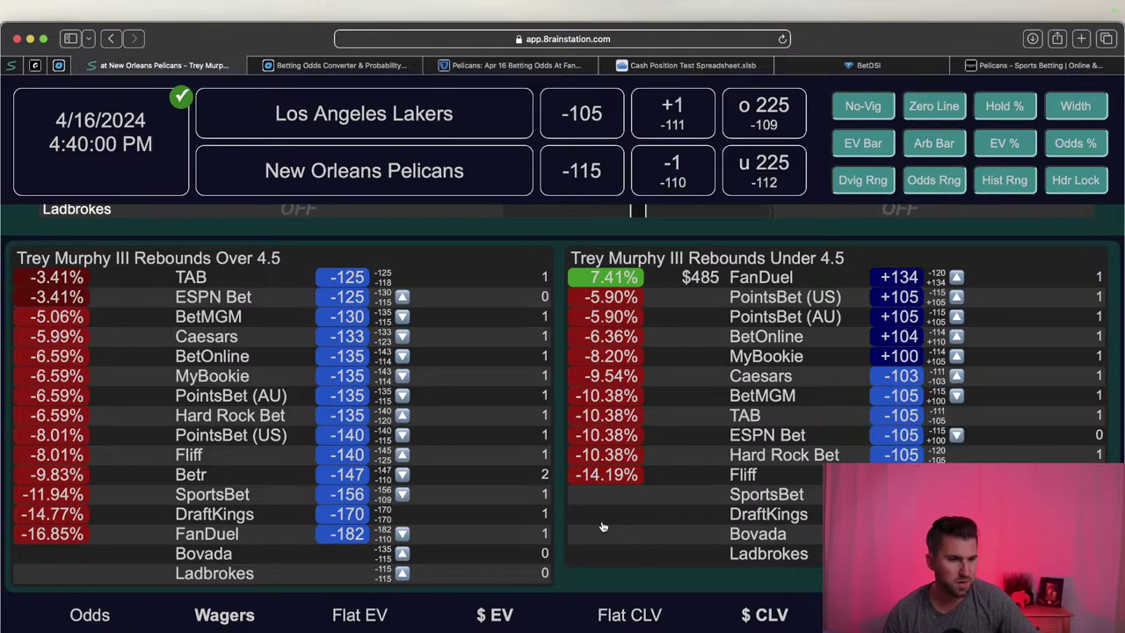
scroll(327, 215, up, 10)
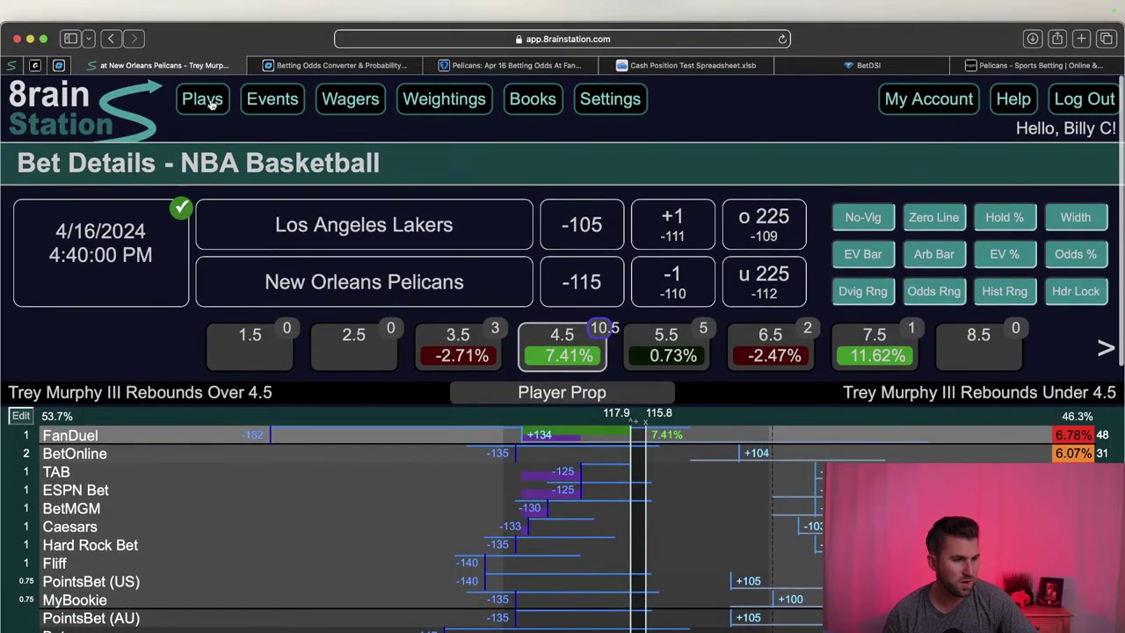
click(212, 104)
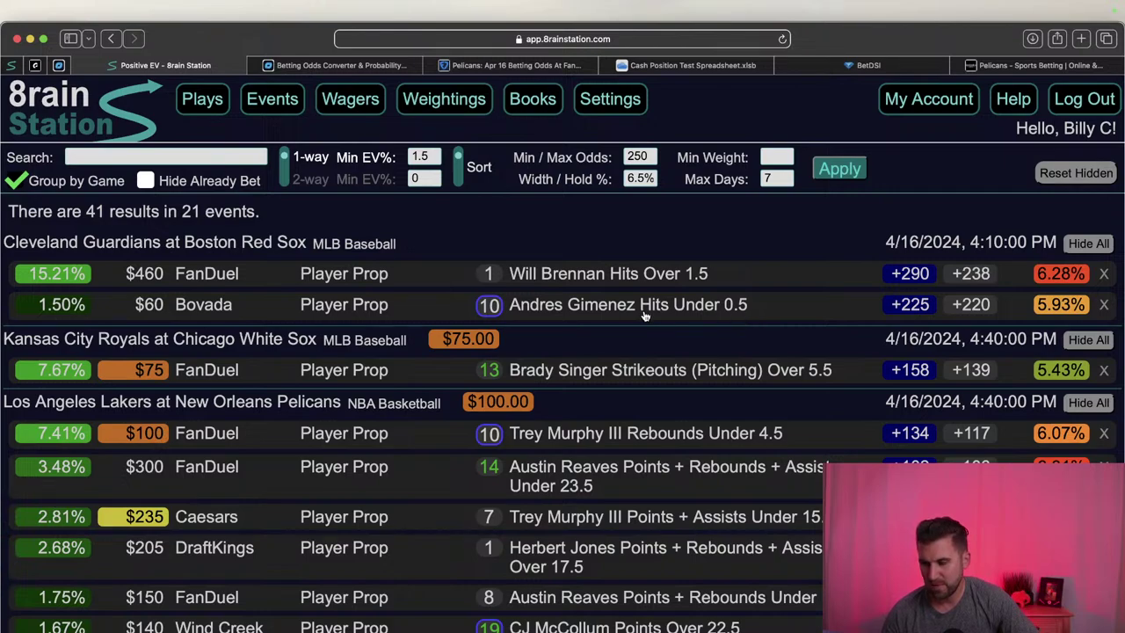
scroll(629, 324, down, 4)
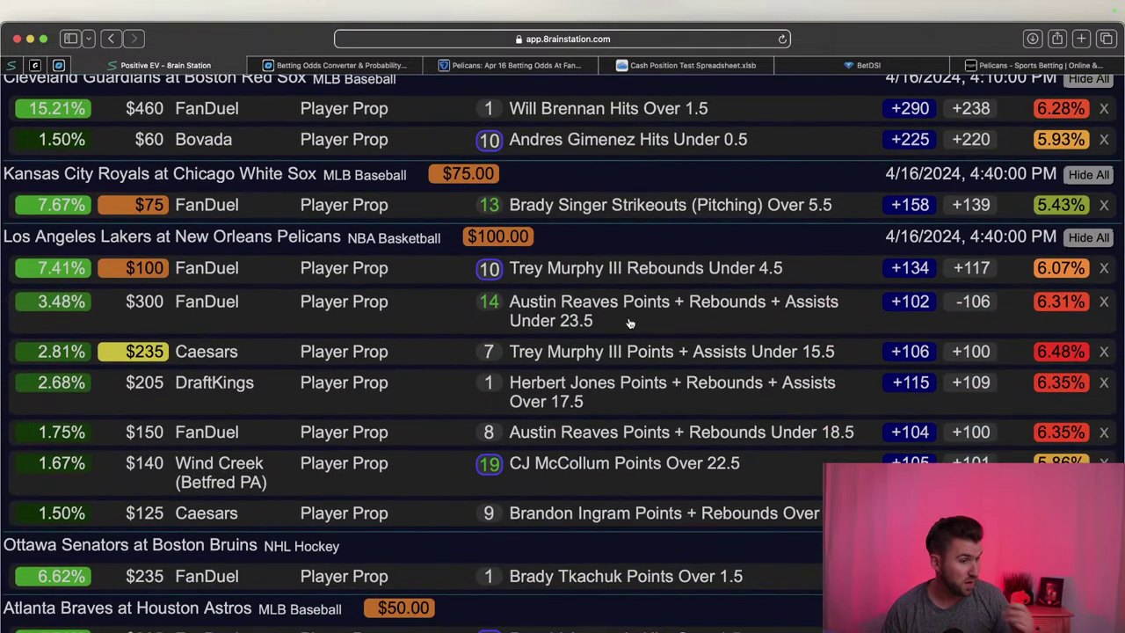
scroll(615, 323, up, 4)
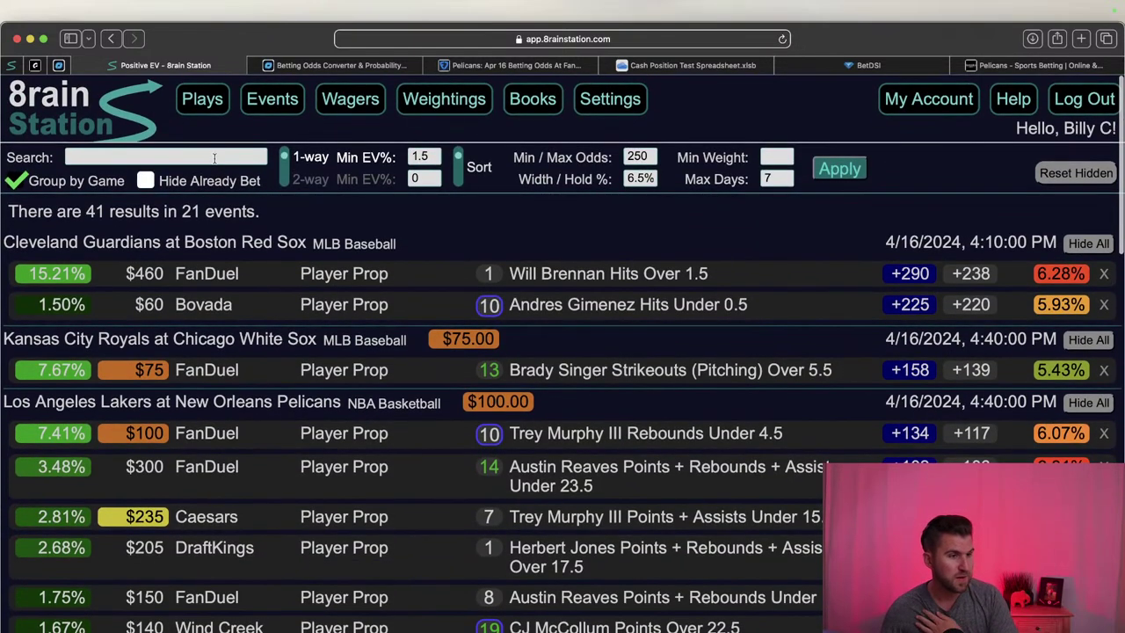
click(214, 158)
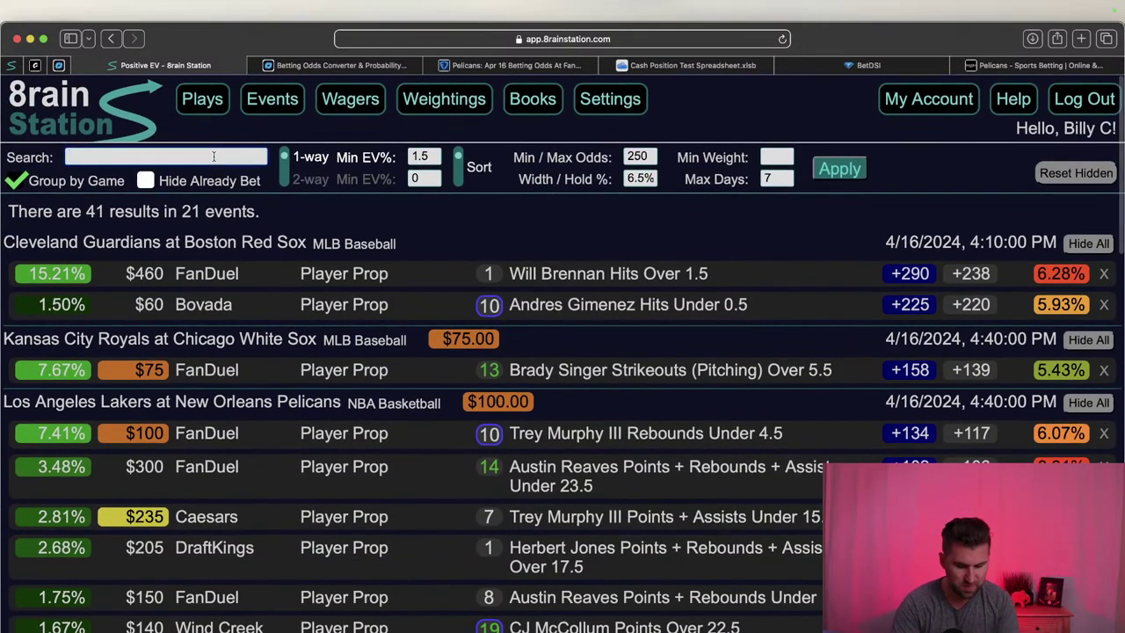
- Search plays for 'betu', inspect the Mainz–Freiburg Under 2.5 bet details, and open a new tab
text(betu)
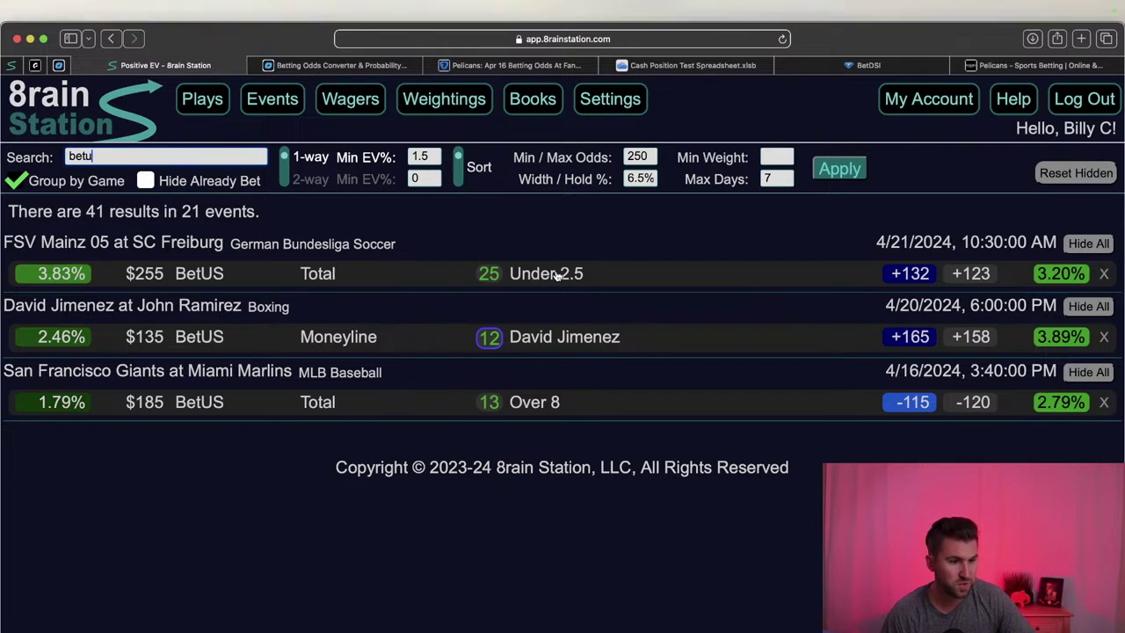
click(556, 275)
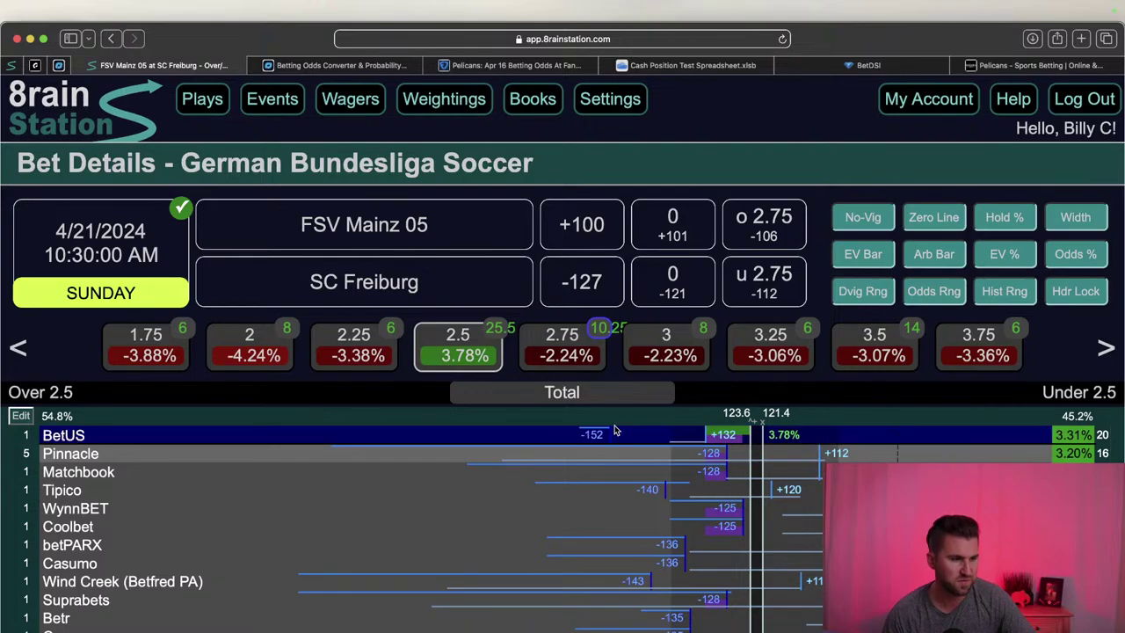
scroll(621, 429, down, 1)
scroll(621, 429, down, 2)
click(622, 429)
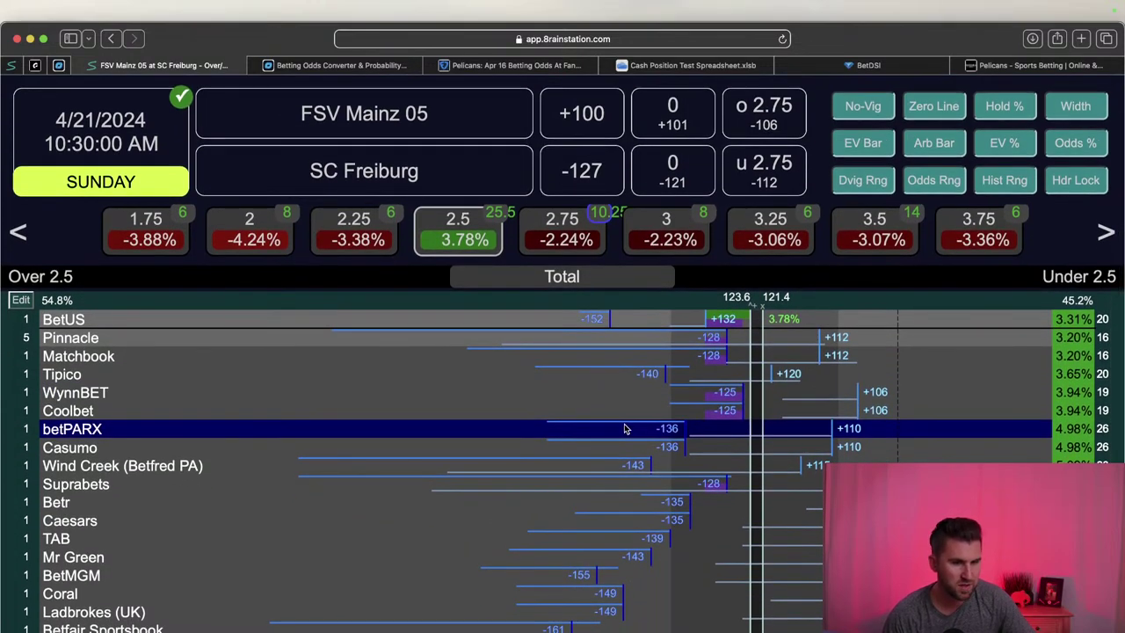
scroll(625, 429, up, 3)
scroll(625, 423, down, 4)
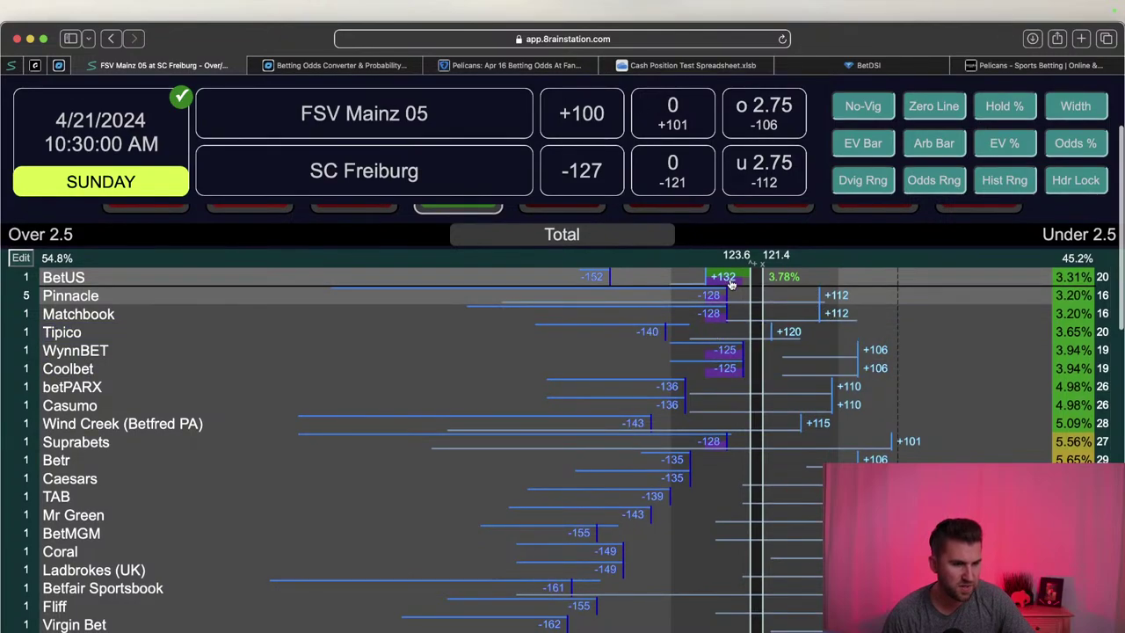
click(1082, 39)
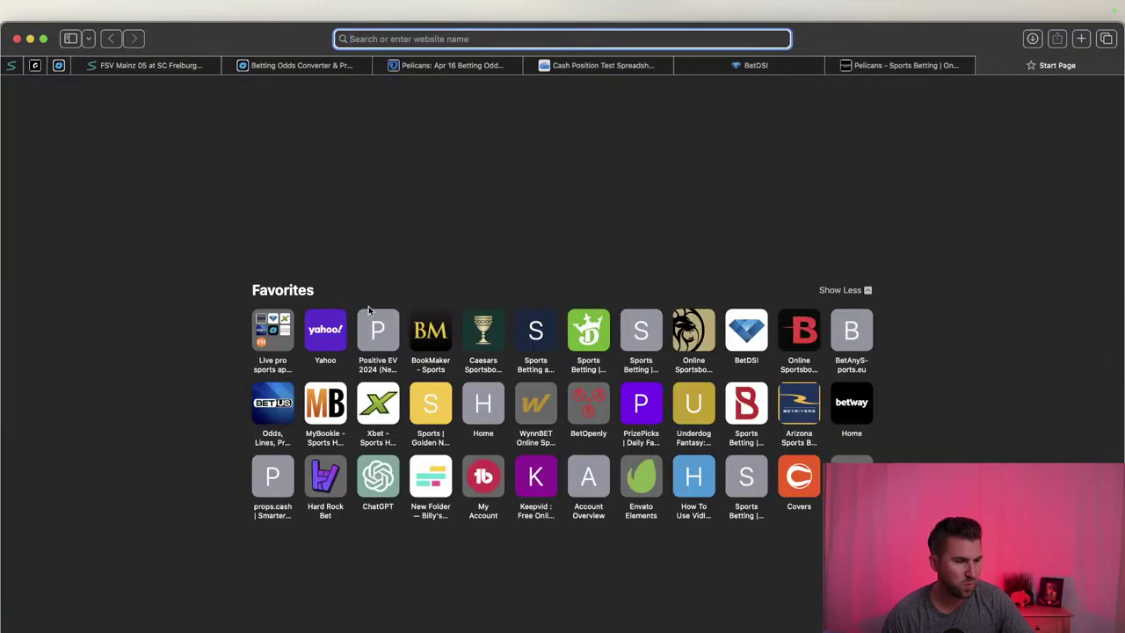
- Open the BetUS sportsbook and log in with the saved account credentials
click(277, 401)
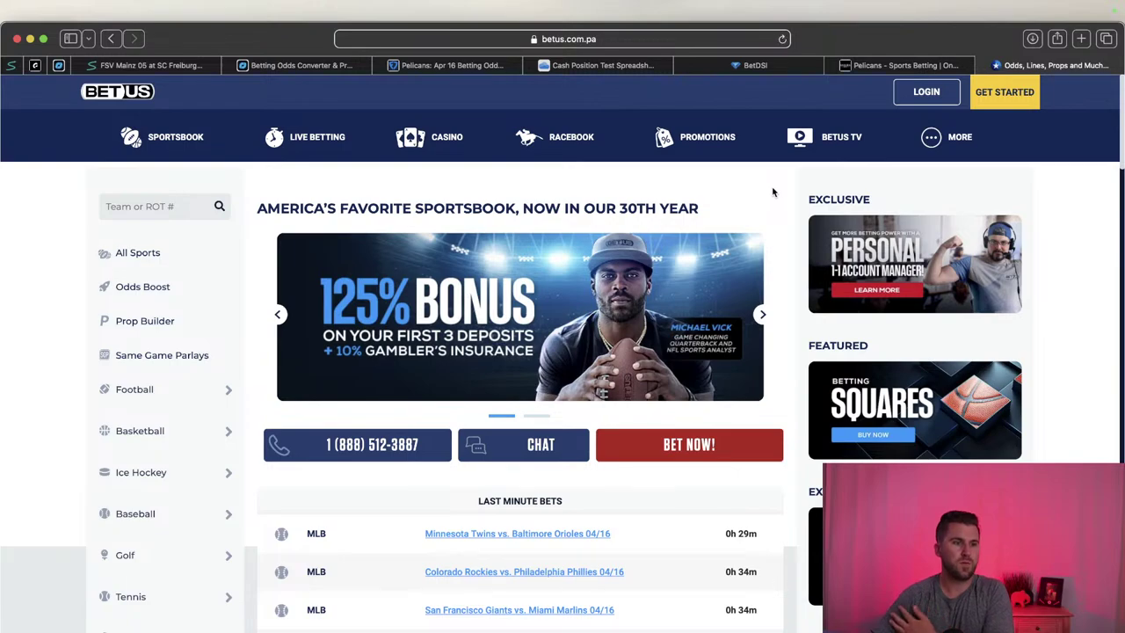
click(925, 92)
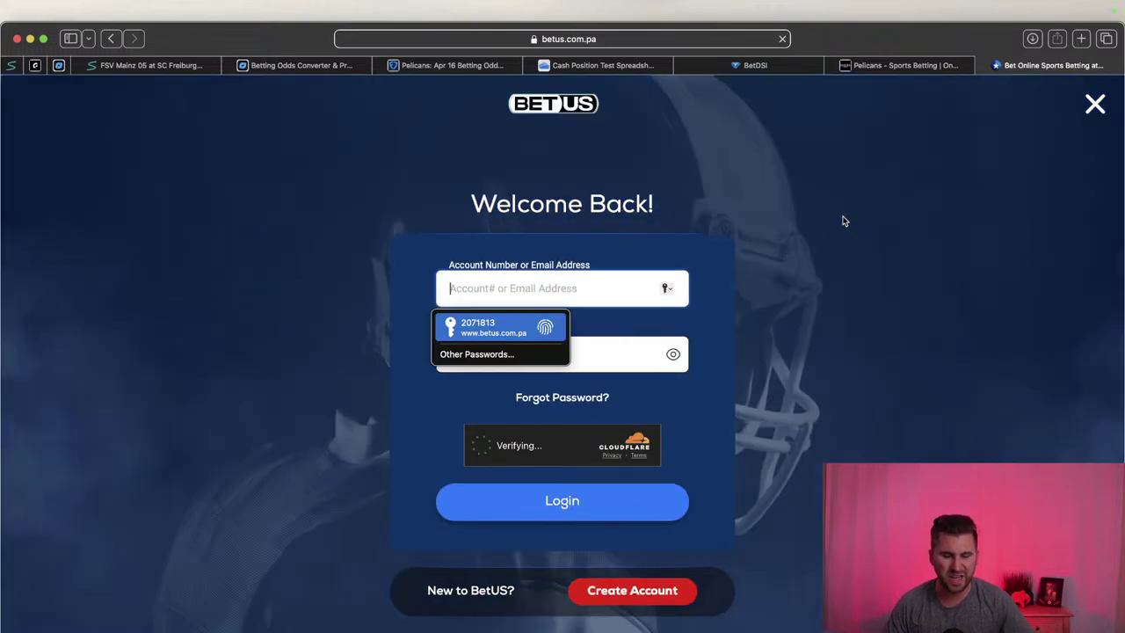
click(501, 332)
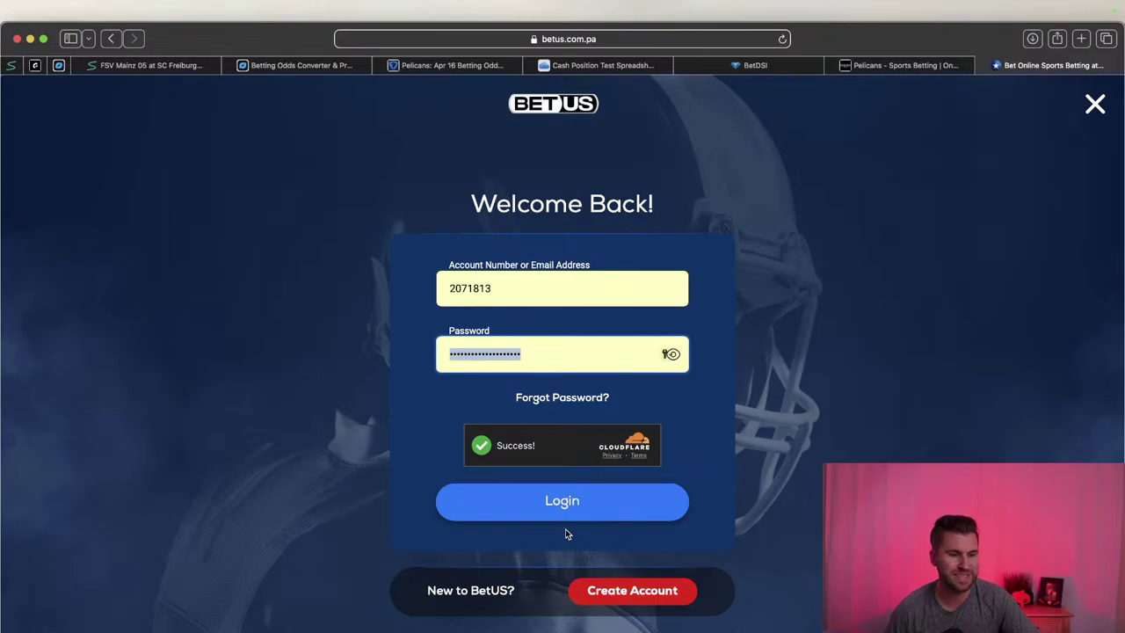
click(555, 514)
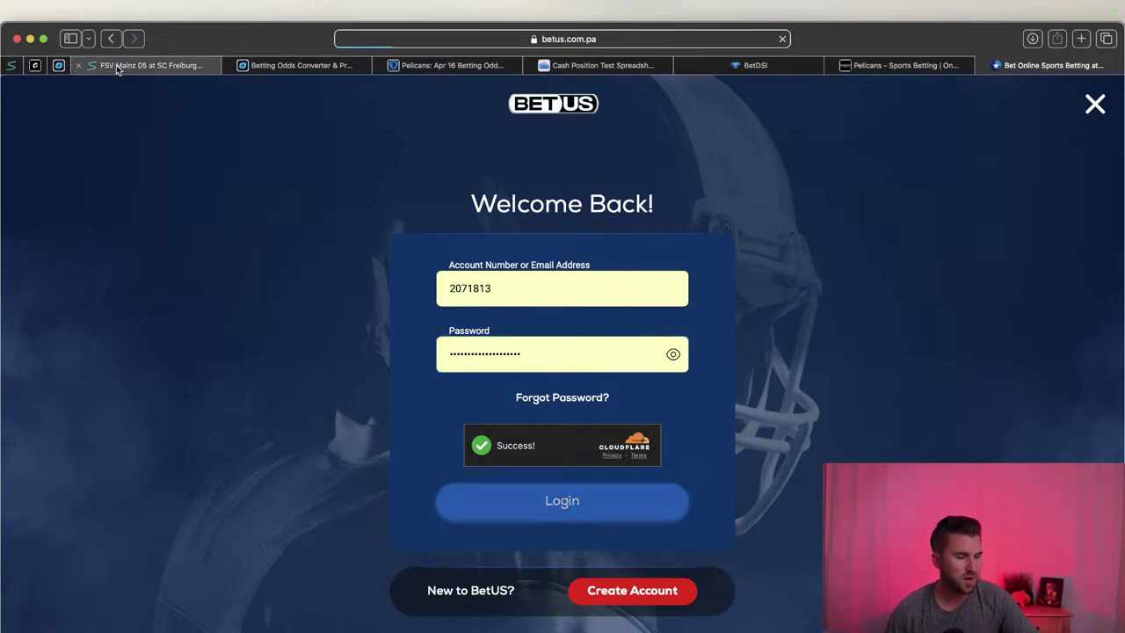
- Compare the Mainz odds in 8rain Station against BetUS before betting
mouse_move(117, 70)
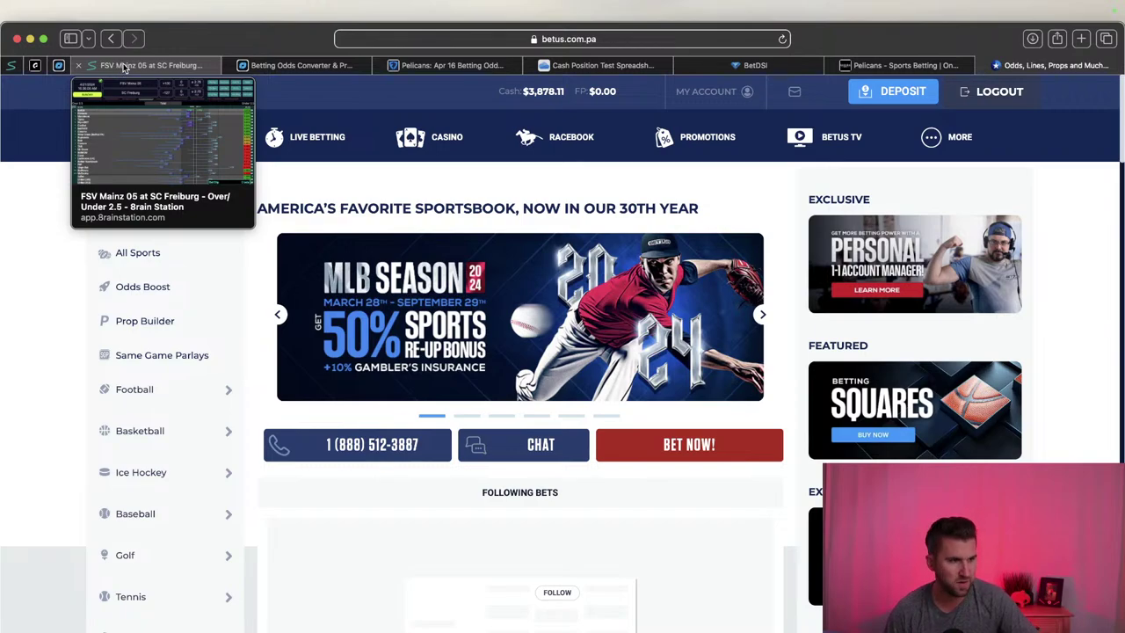
click(124, 68)
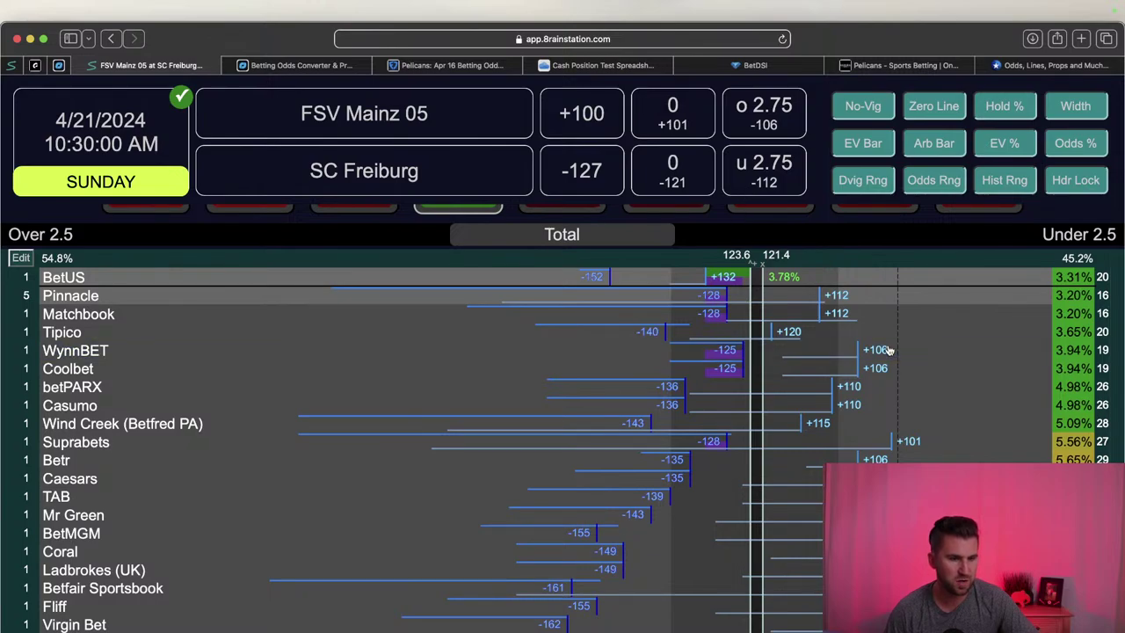
scroll(889, 350, up, 4)
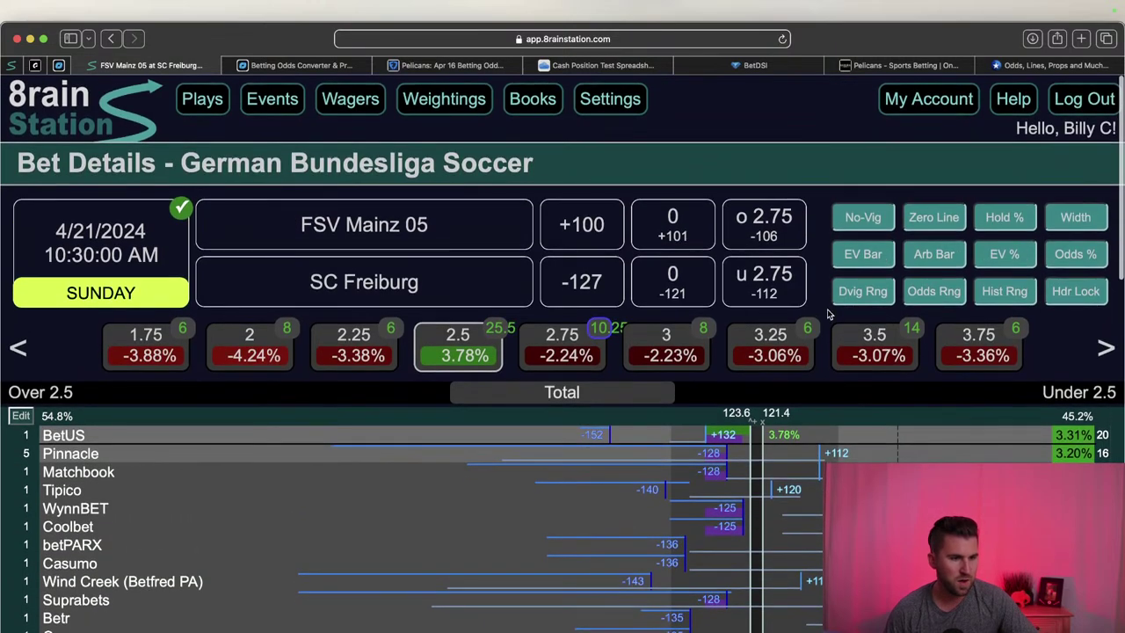
scroll(756, 475, down, 2)
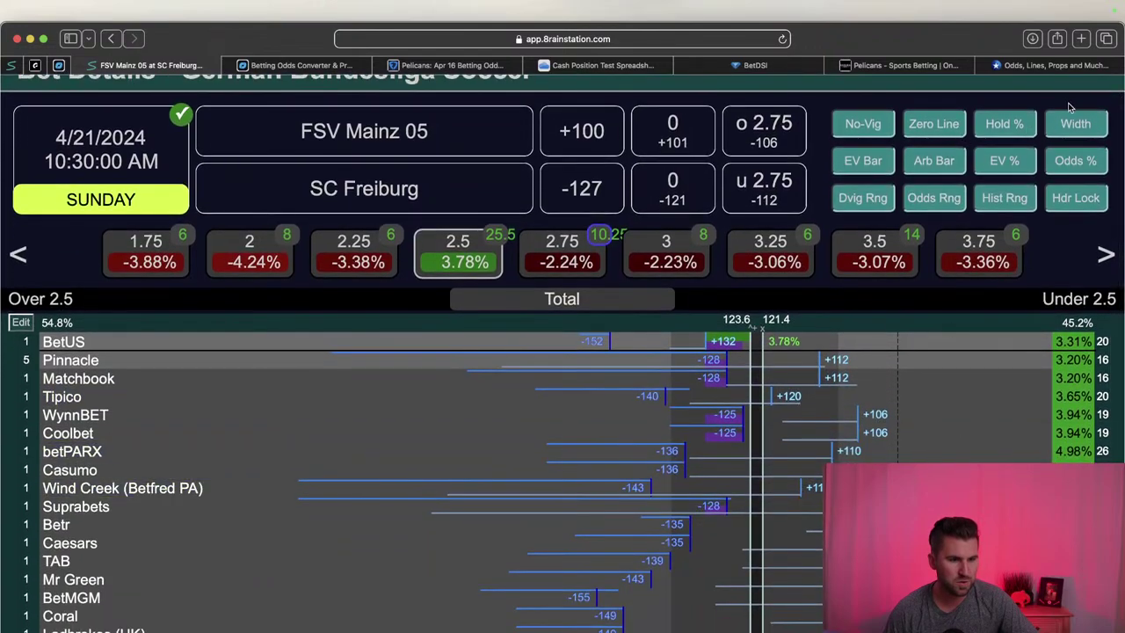
click(1011, 65)
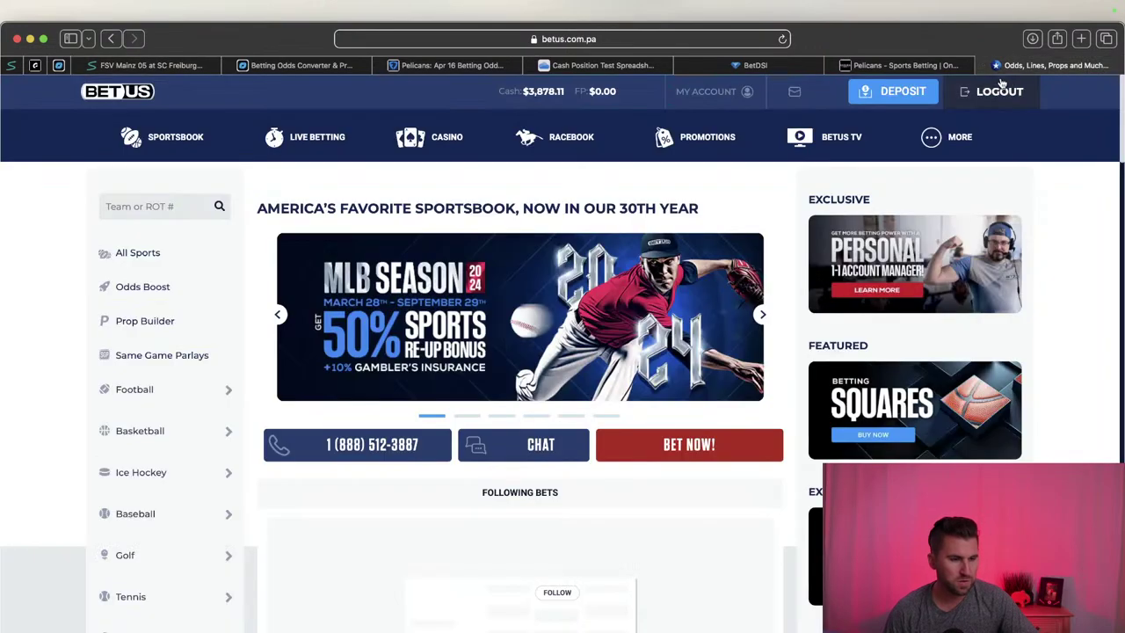
click(132, 65)
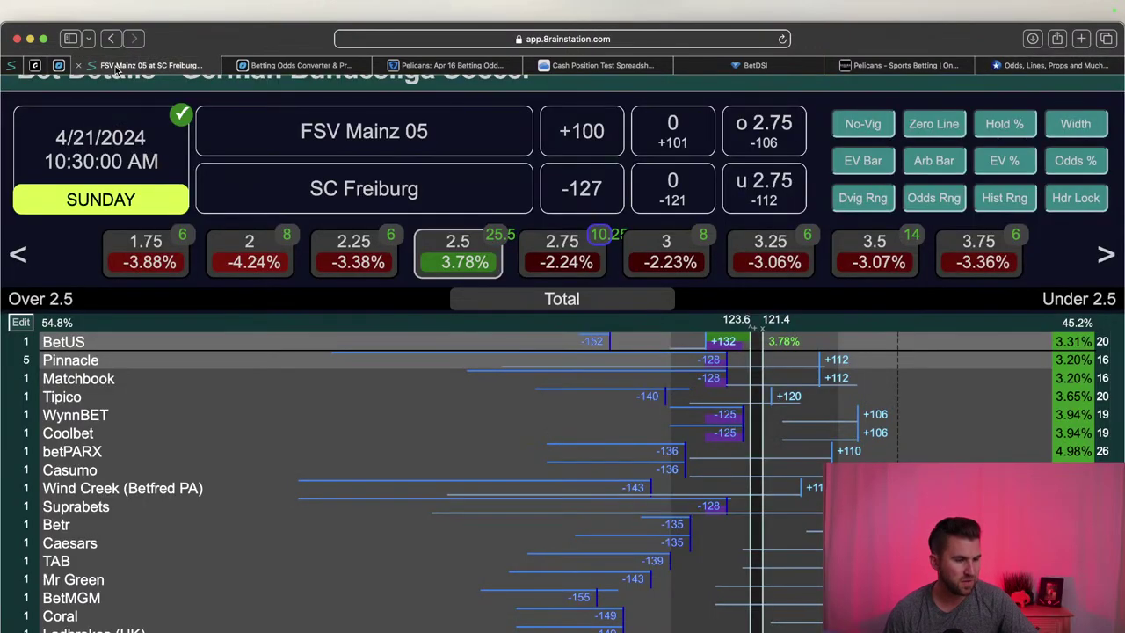
click(1049, 66)
- Search BetUS for 'mainz', open Freiburg vs Mainz, and add Under 2½ at +132 to the betslip
click(159, 204)
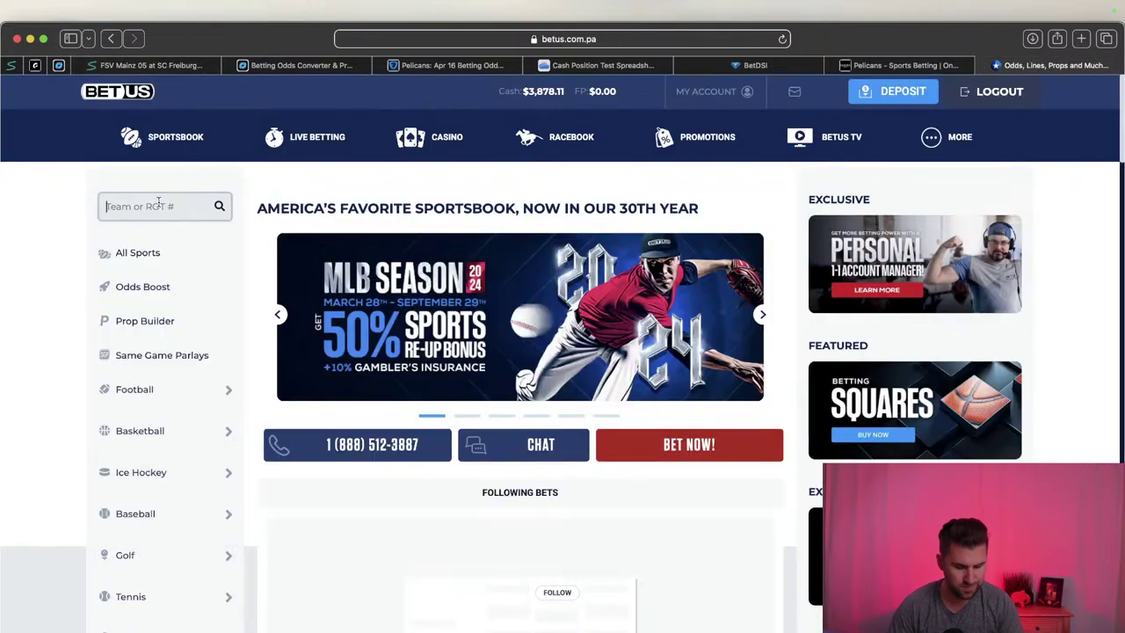
text(mainz)
key(Return)
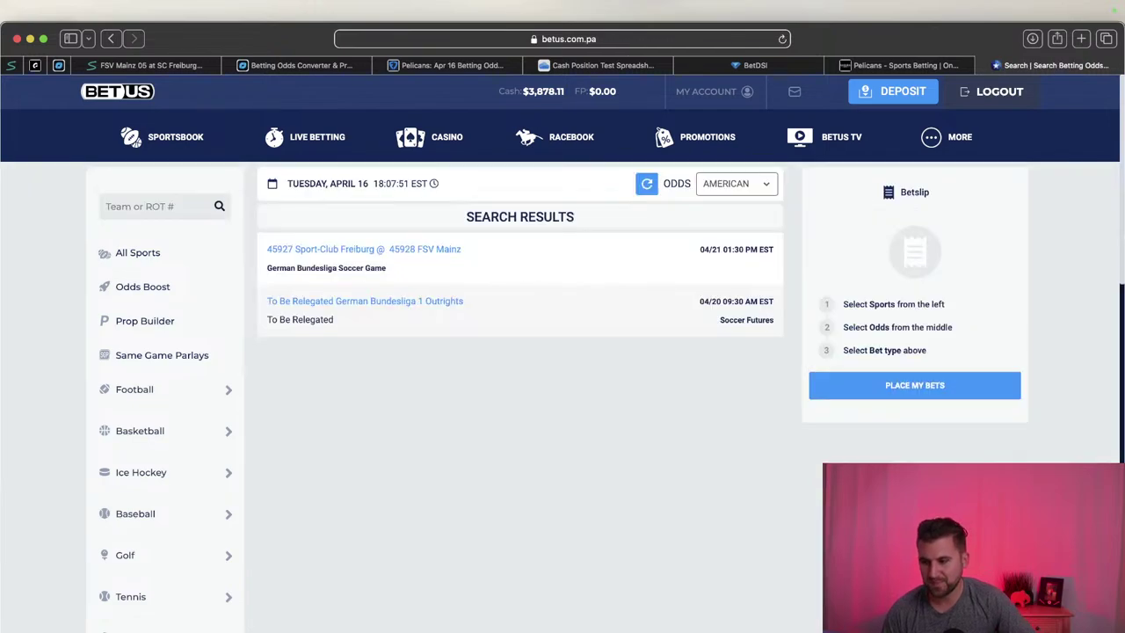
click(358, 252)
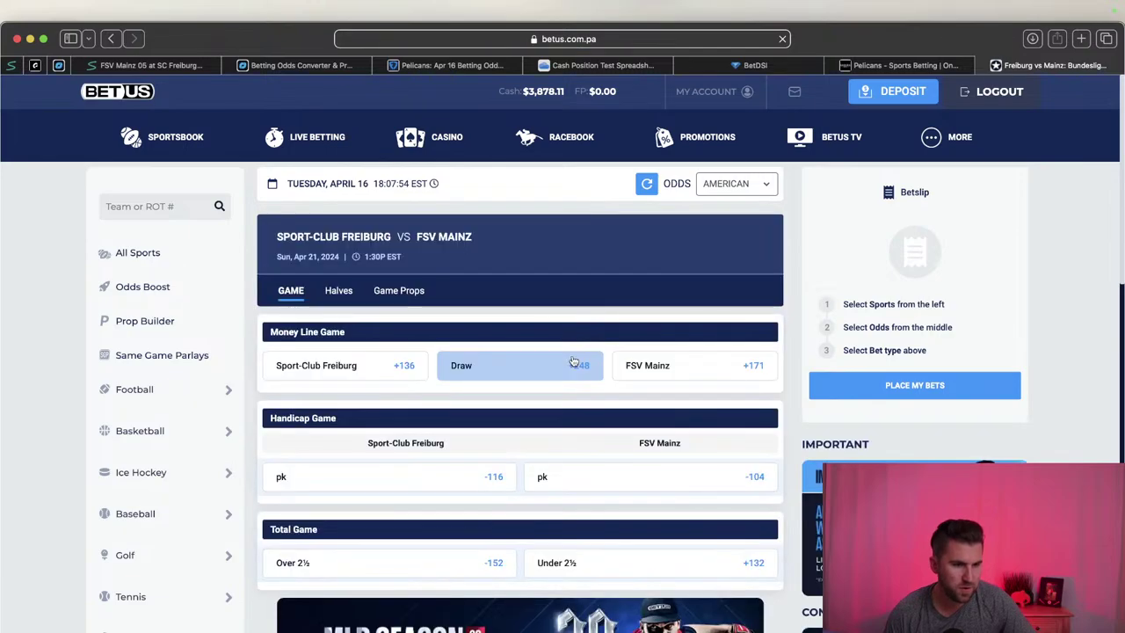
scroll(573, 364, down, 4)
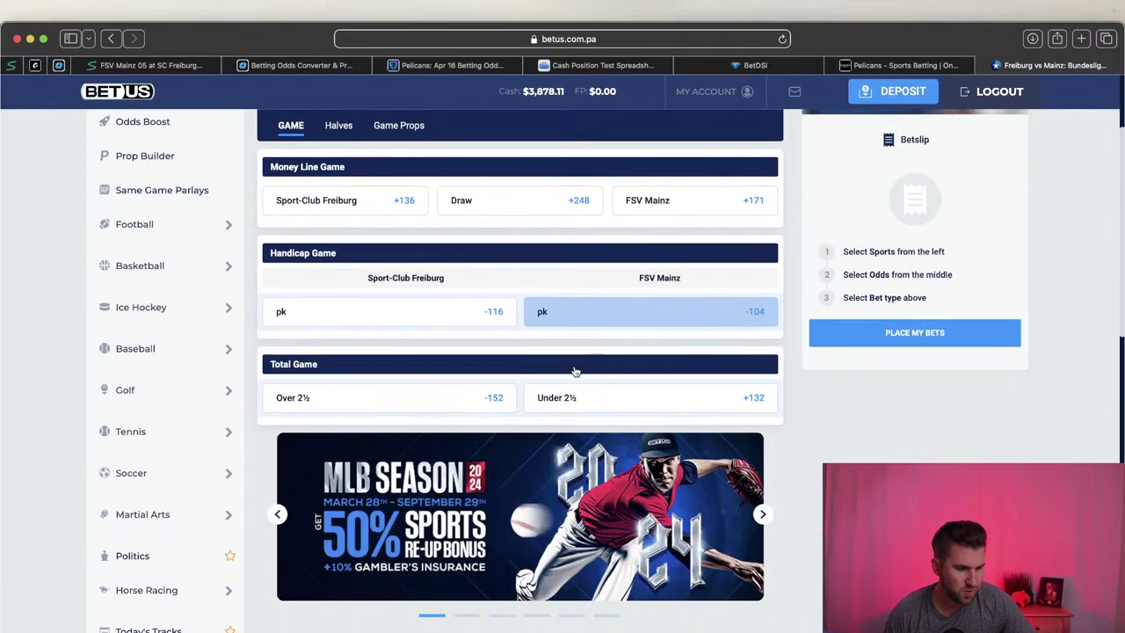
click(624, 409)
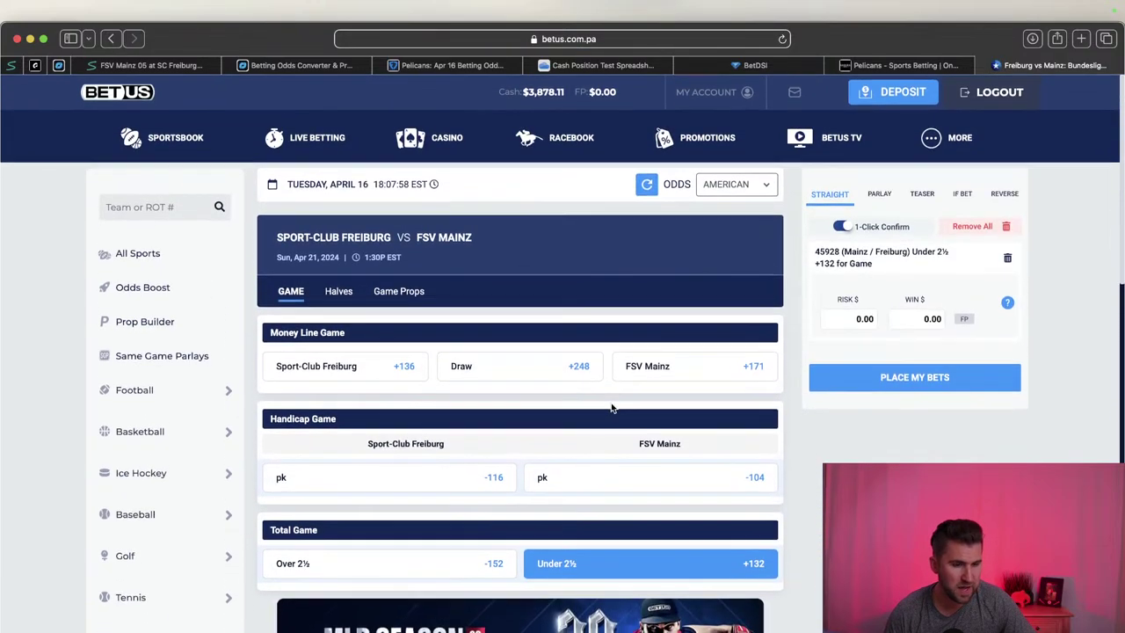
- Recheck this match's odds comparison in 8rain Station
click(150, 65)
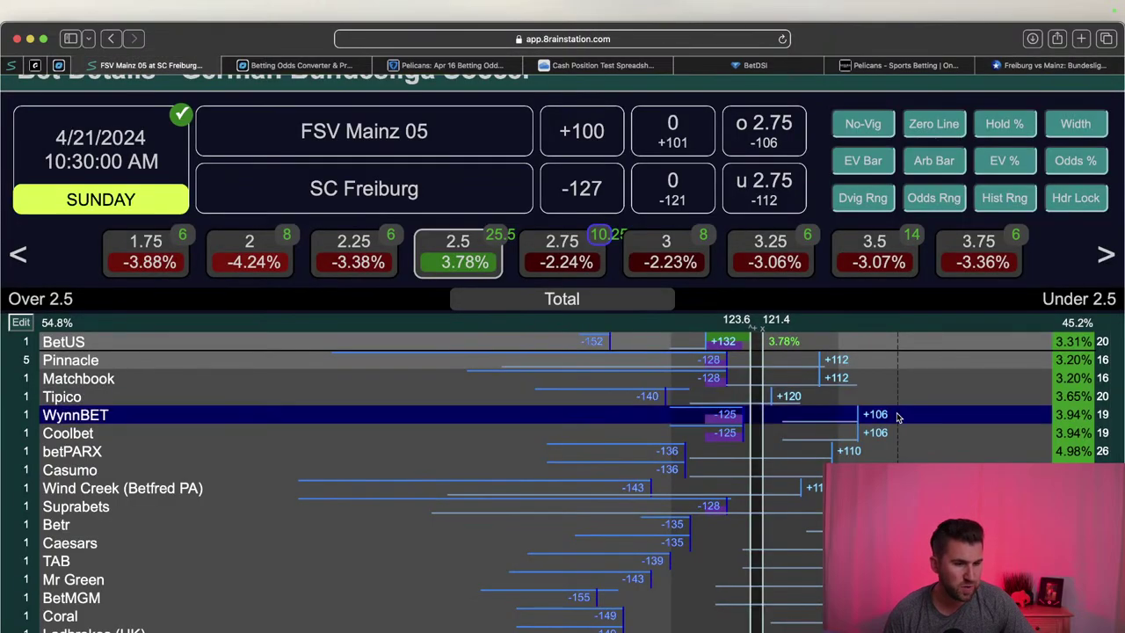
scroll(898, 418, down, 5)
scroll(898, 414, down, 5)
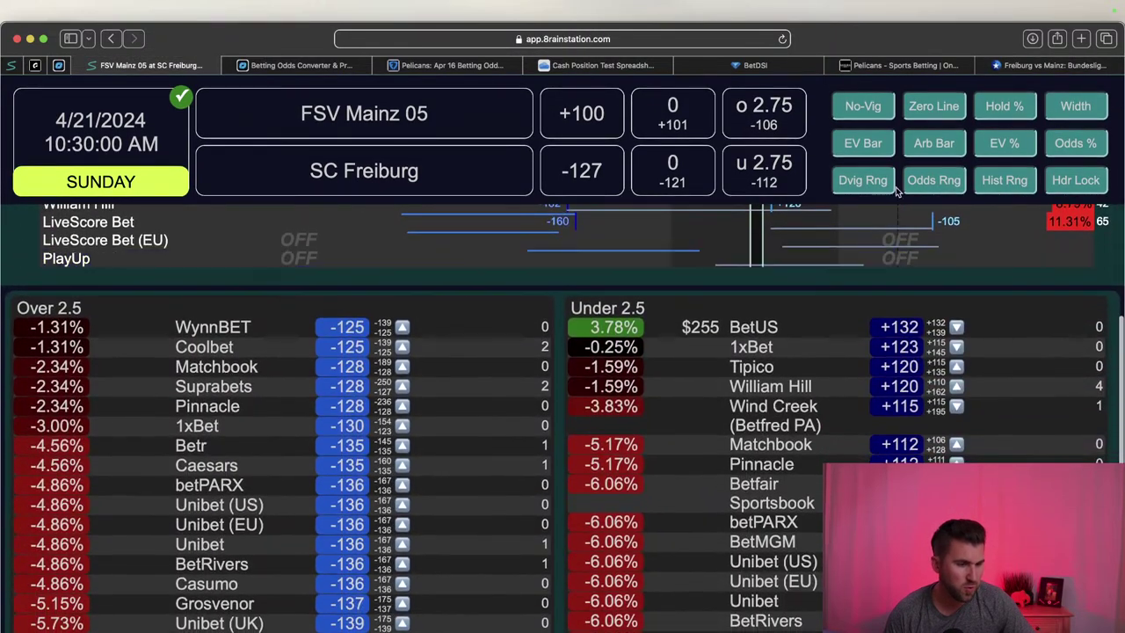
click(1029, 65)
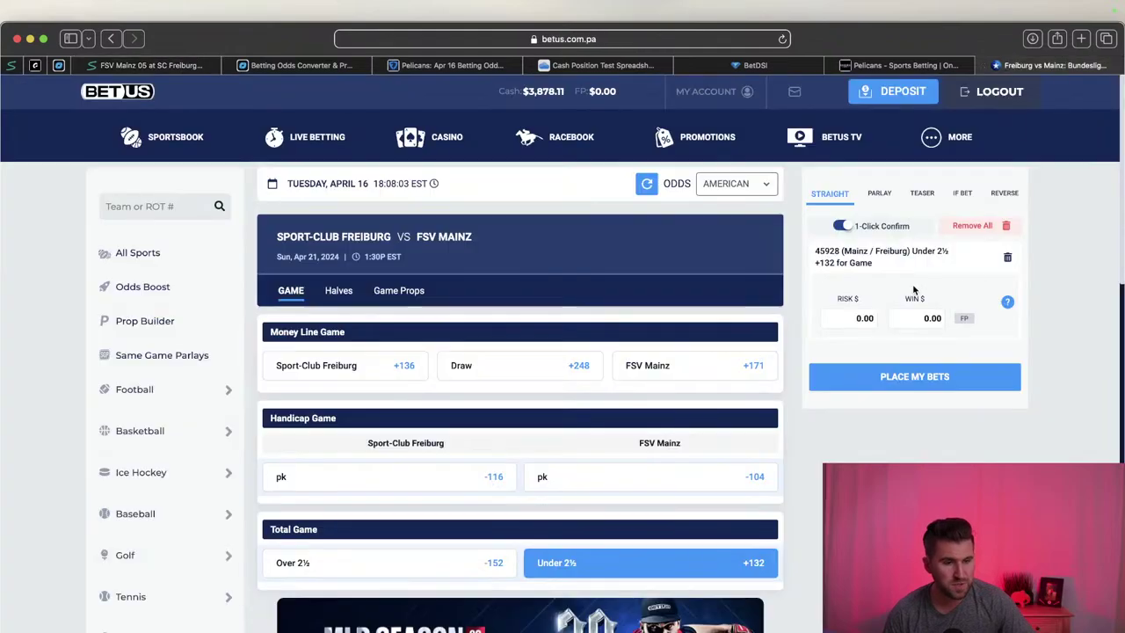
- Place a $200 risk on Under 2½ at +132 after 2000 exceeded the wager limit
click(847, 321)
text(200)
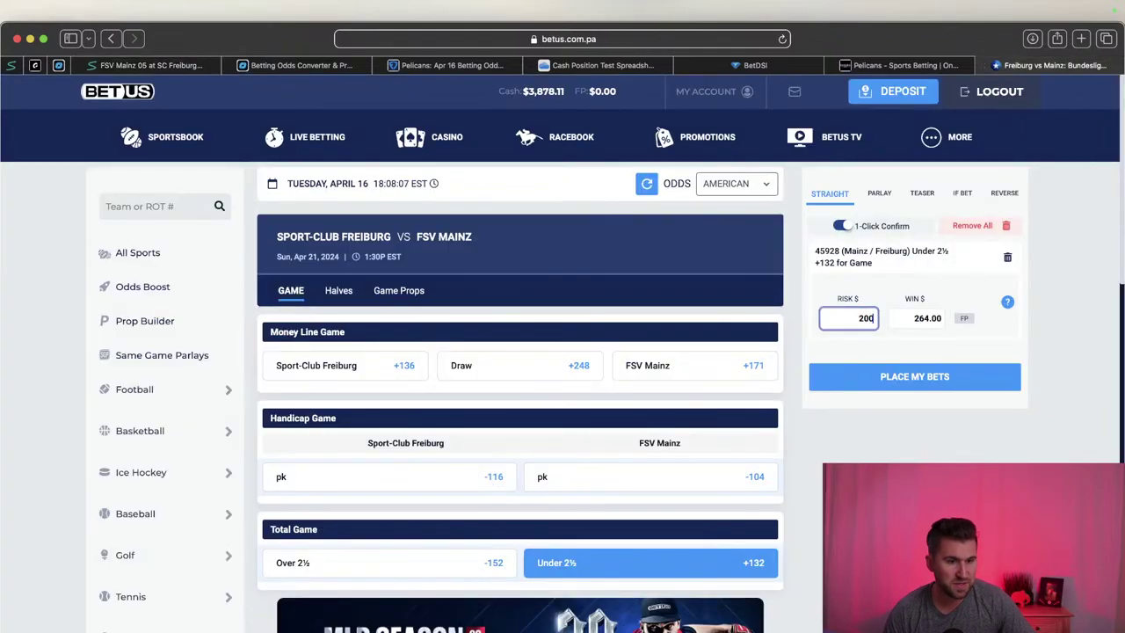
text(0)
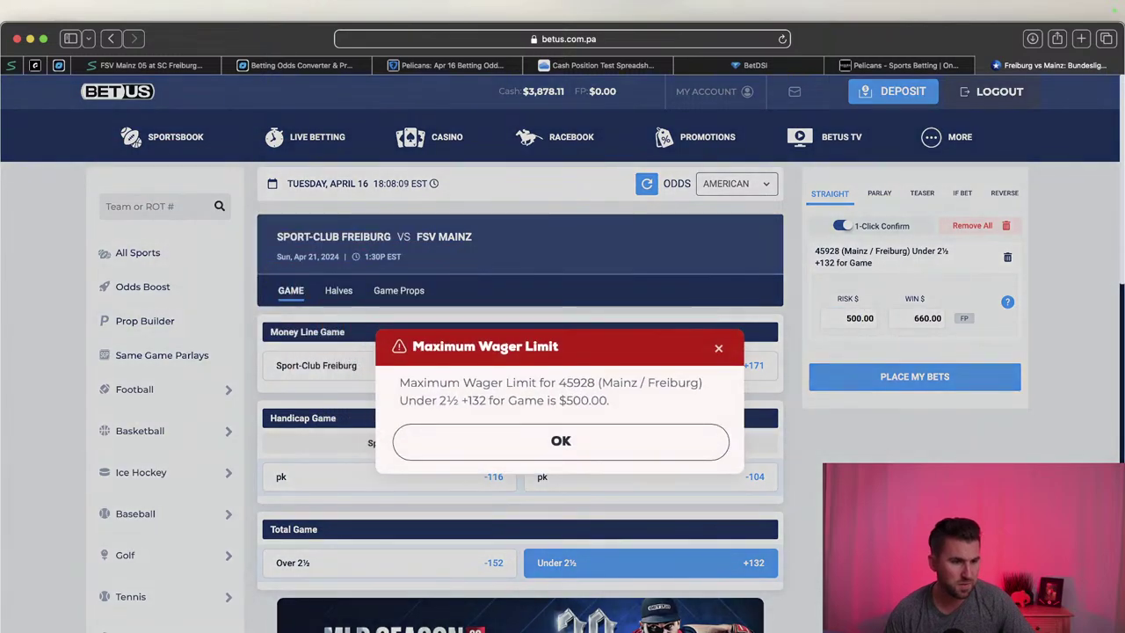
click(718, 349)
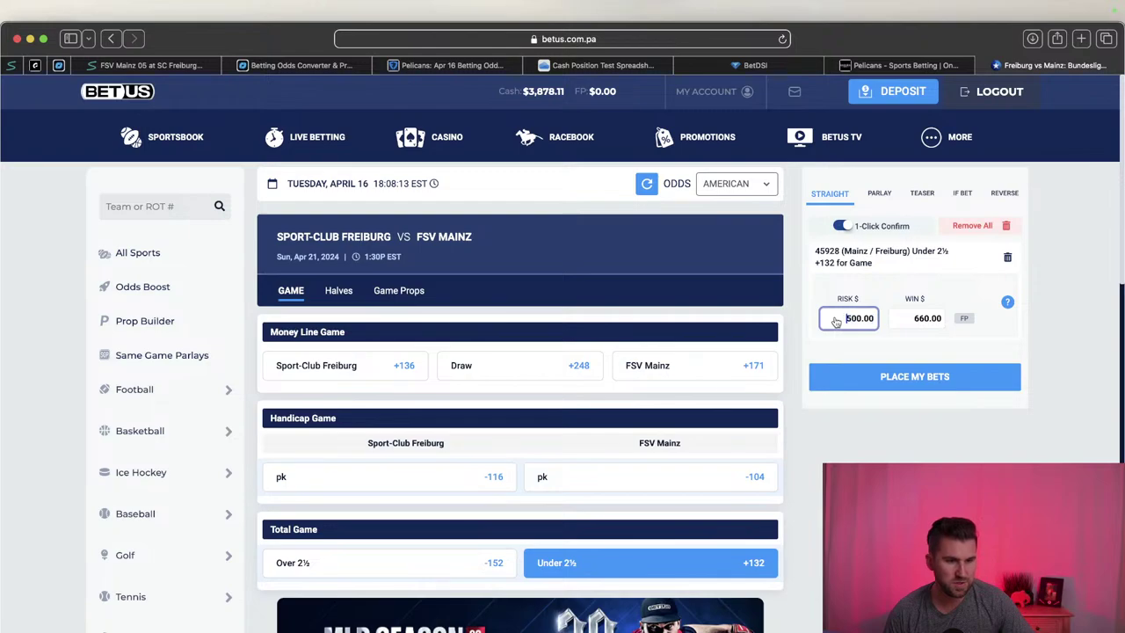
text(200)
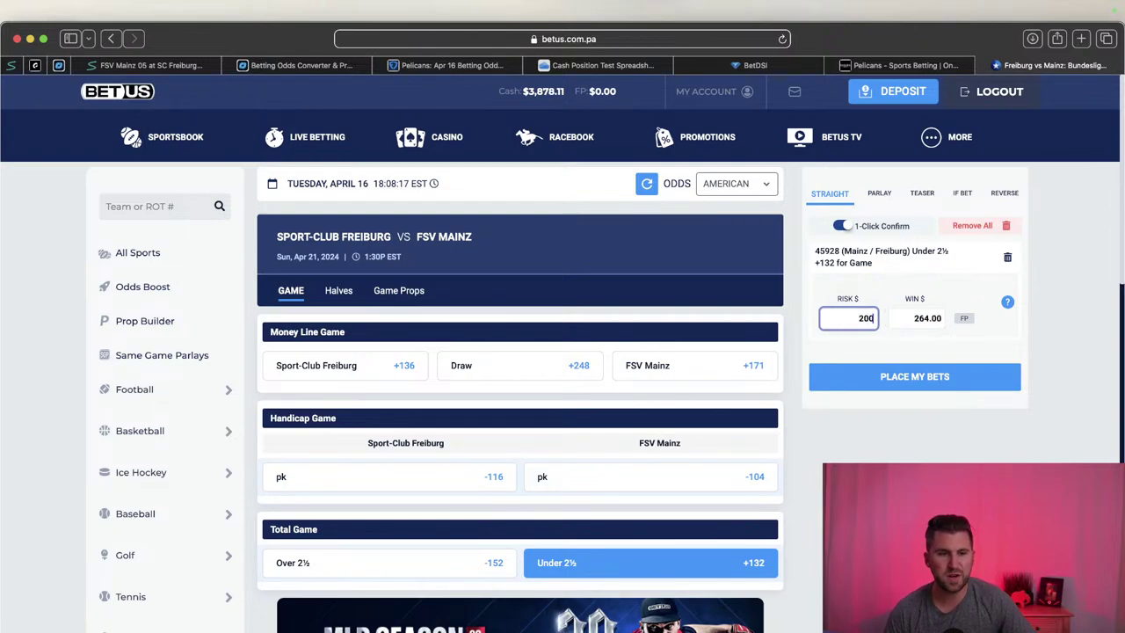
click(922, 387)
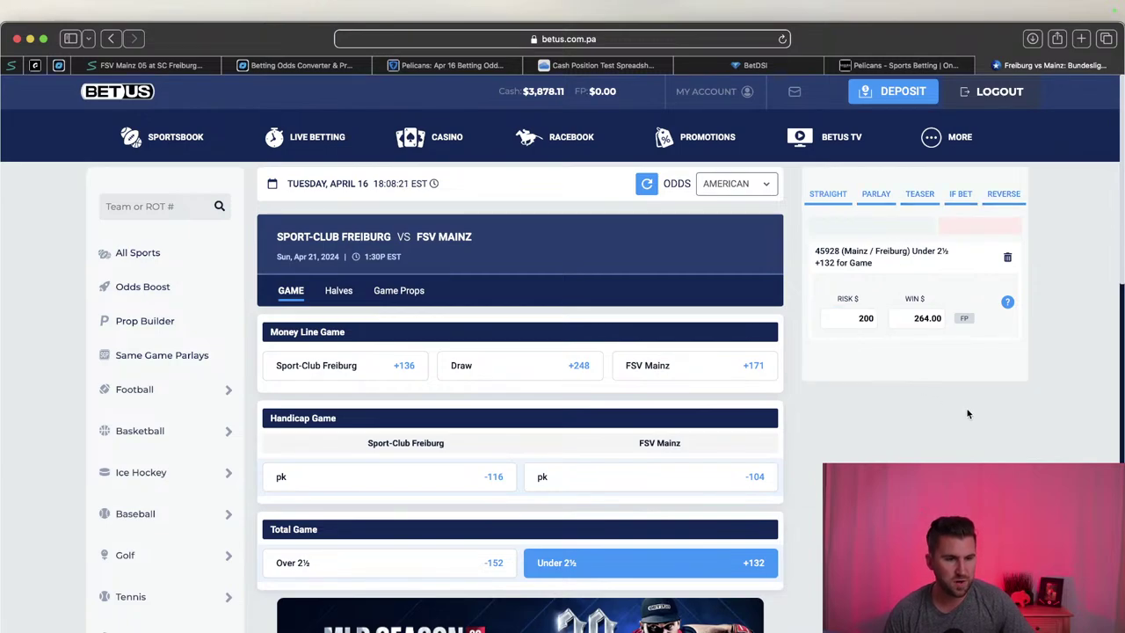
scroll(968, 413, down, 2)
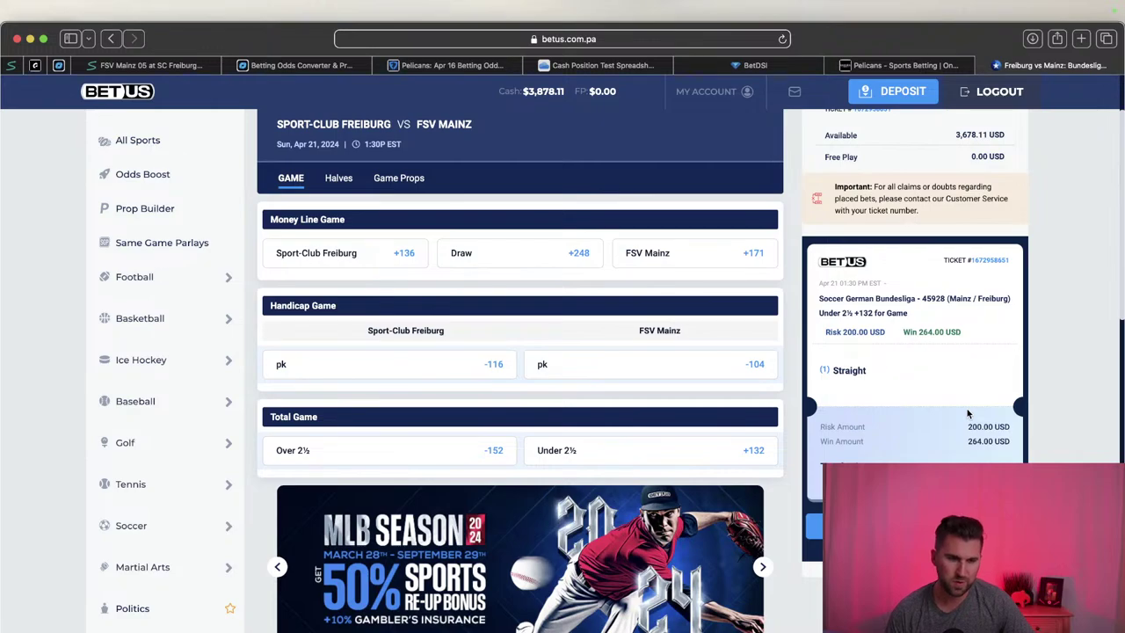
scroll(968, 413, down, 1)
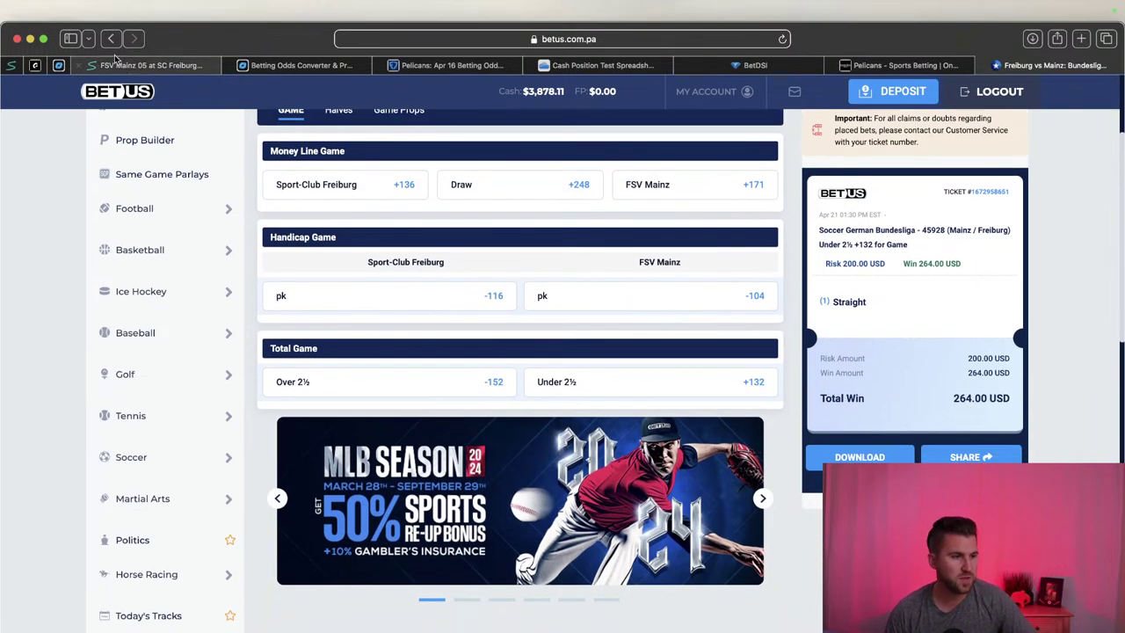
- Record the BetUS Under 2.5 bet from its row in 8rain Station's Mainz–Freiburg bet details
click(139, 69)
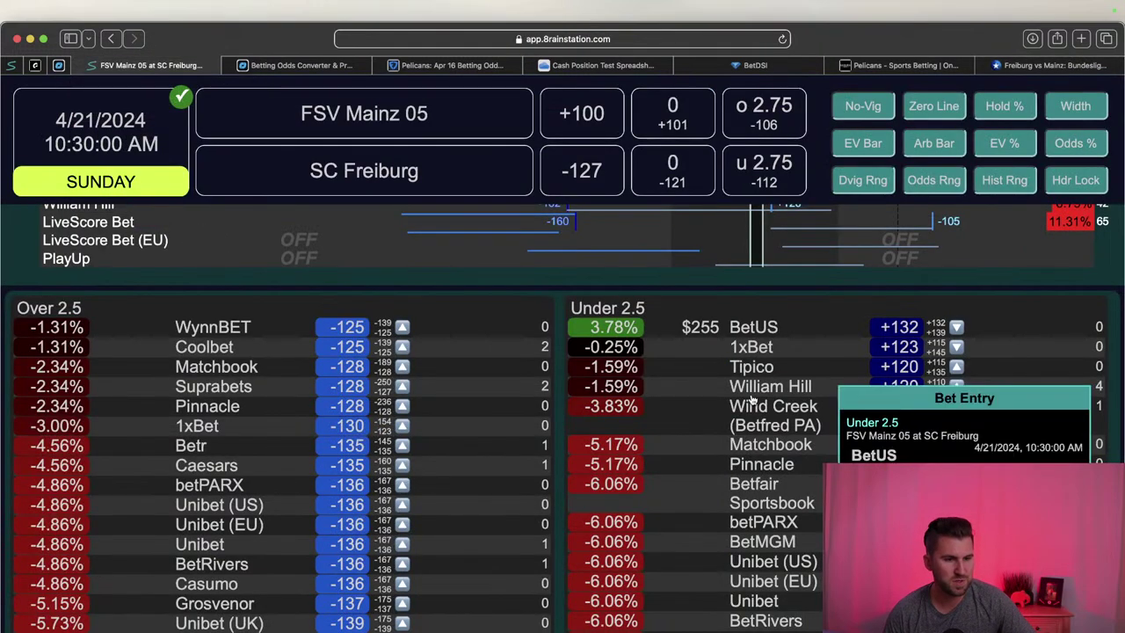
click(716, 334)
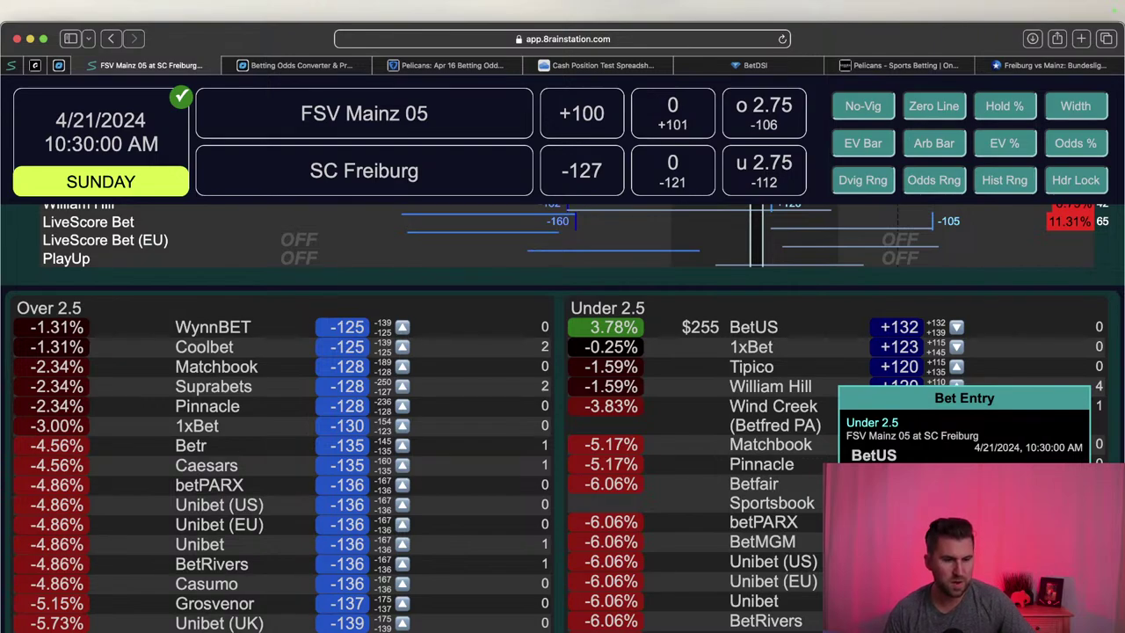
key(Escape)
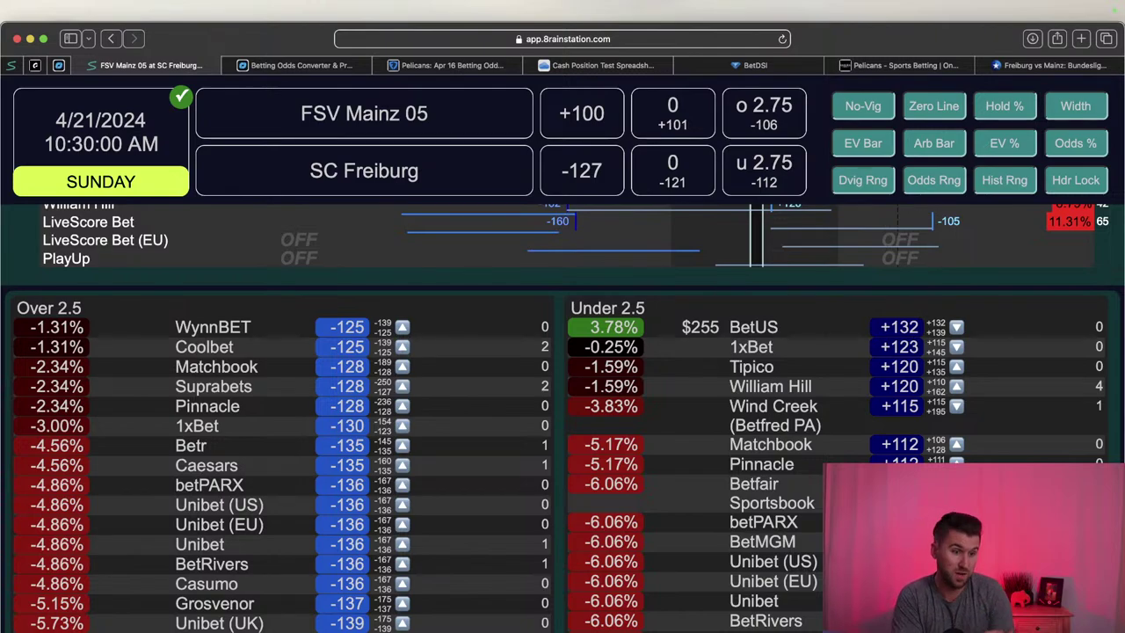
scroll(563, 408, up, 5)
scroll(562, 408, up, 5)
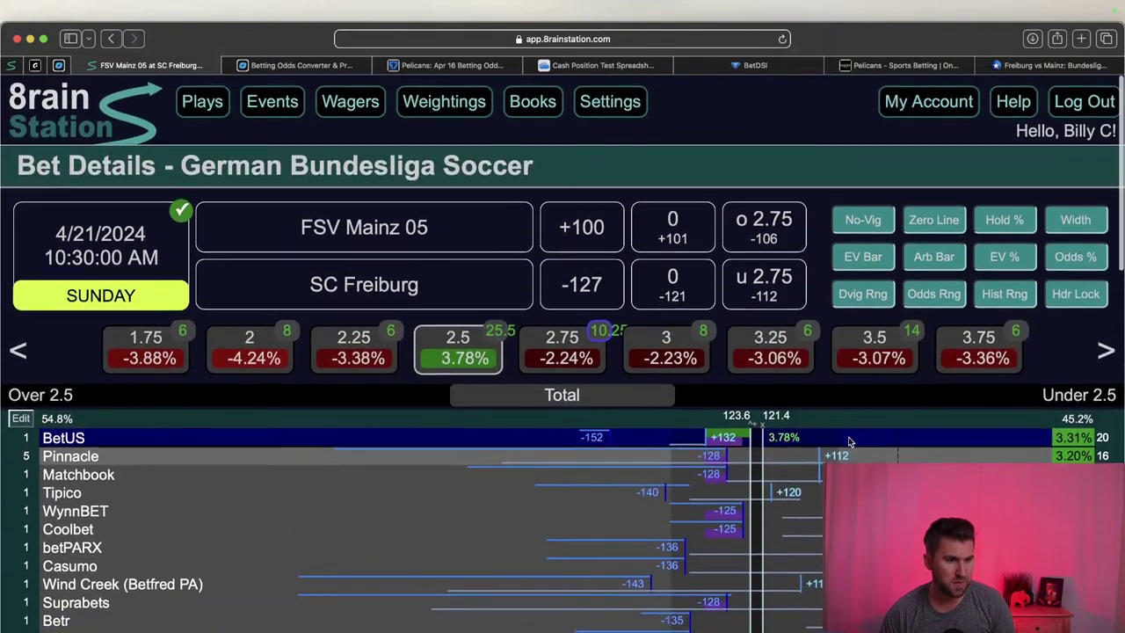
- Review the sportsbooks checked under Books, then bring up the Weightings settings
click(536, 102)
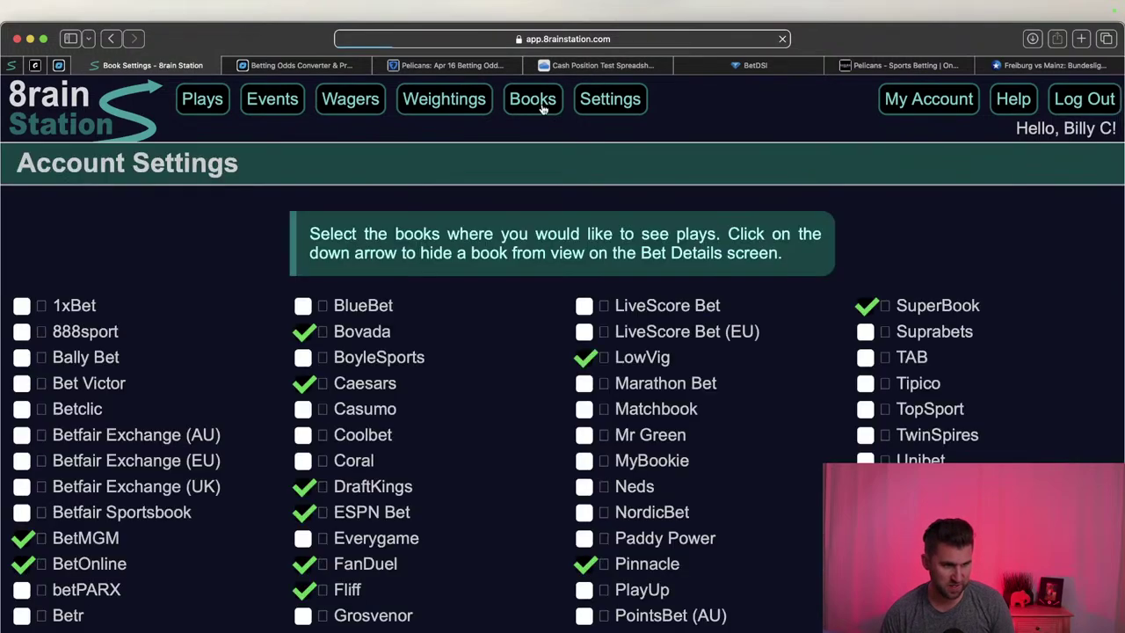
scroll(958, 343, down, 4)
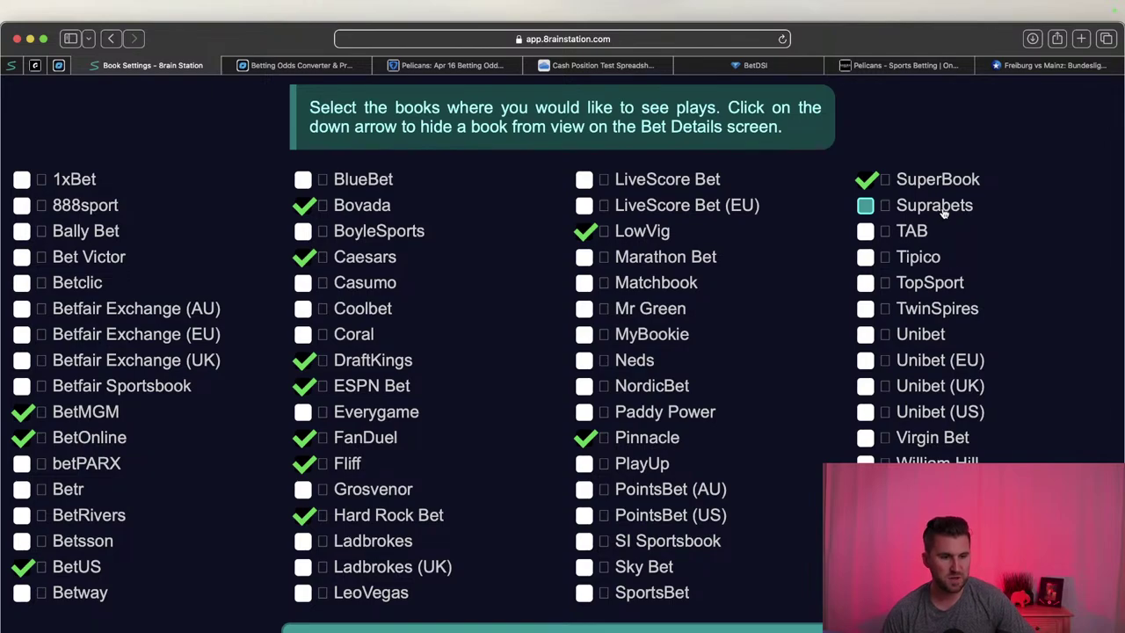
scroll(853, 316, up, 3)
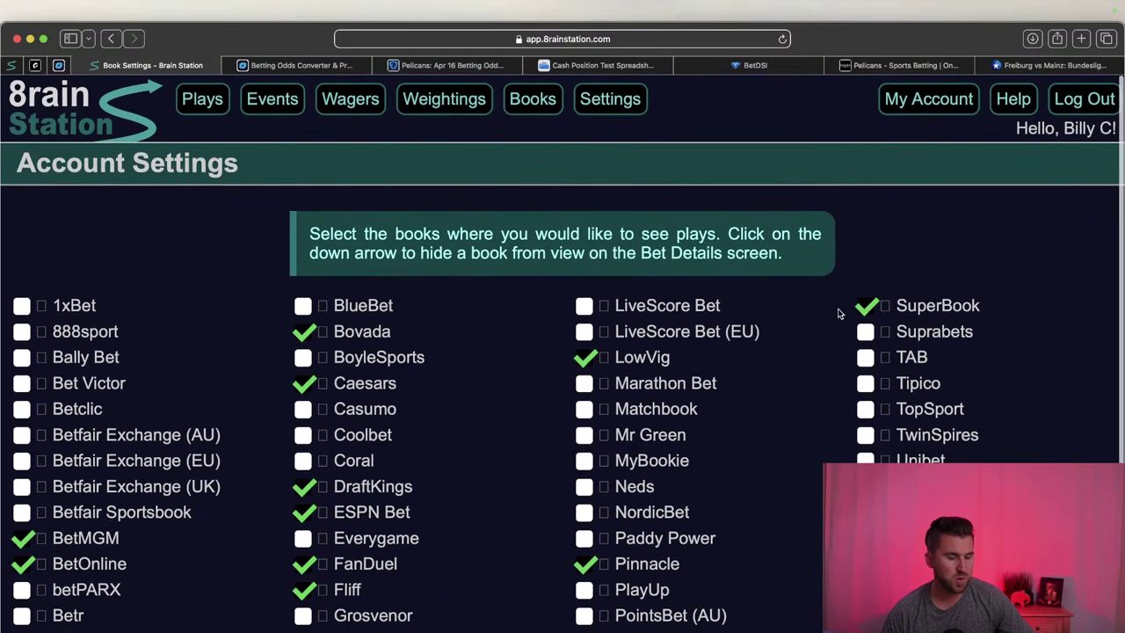
click(444, 107)
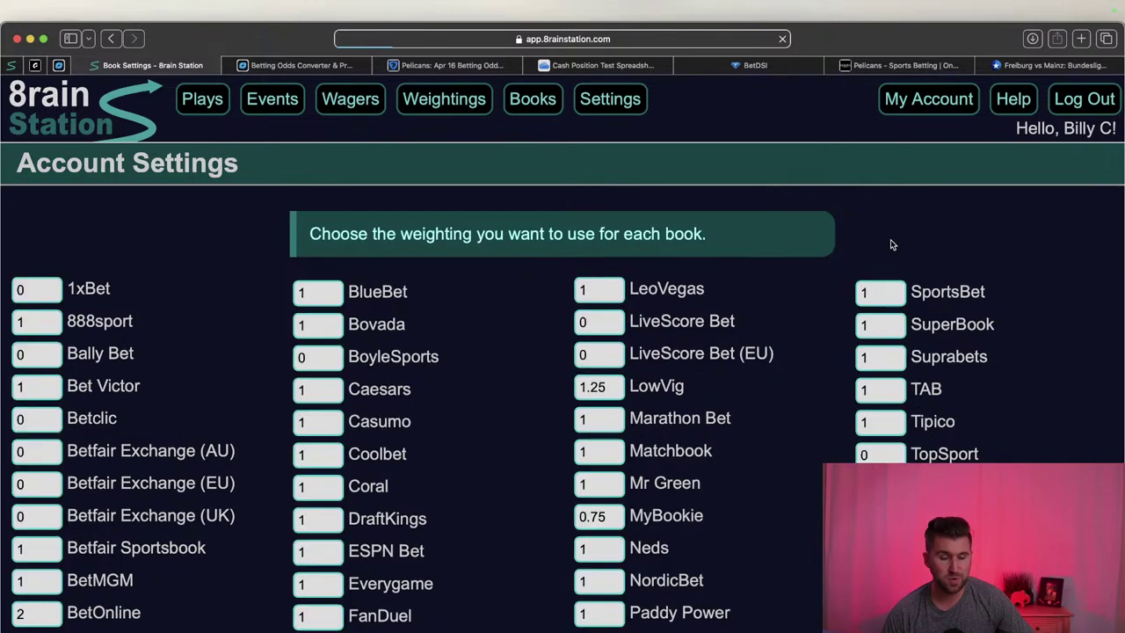
- Look over each sportsbook's weighting, then return to the Plays list, now 37 results
scroll(905, 250, down, 3)
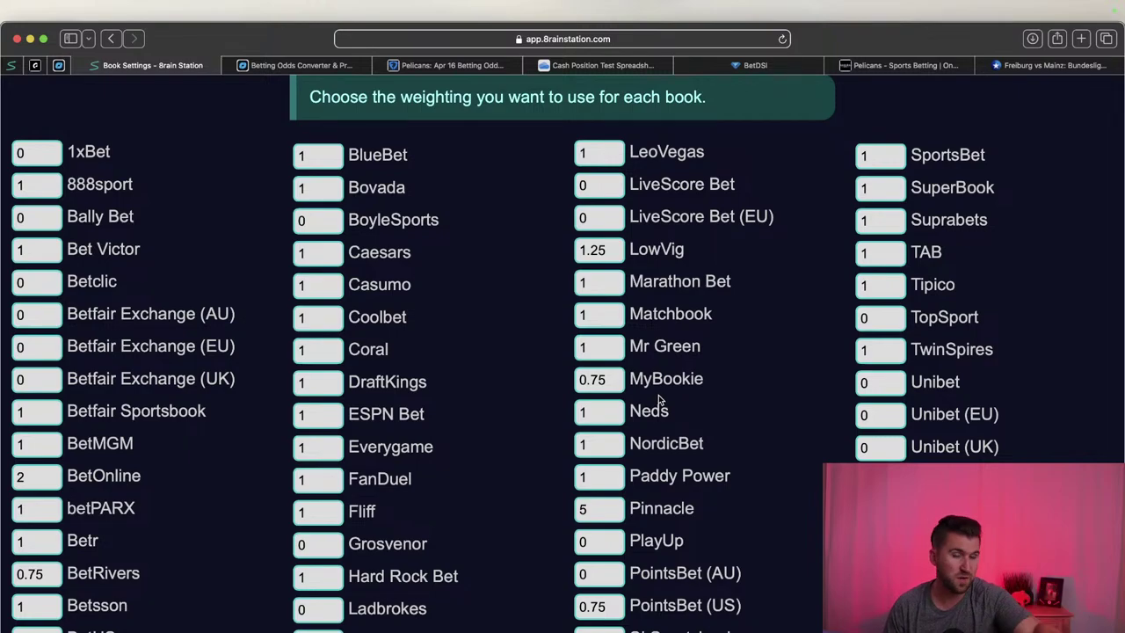
scroll(660, 400, down, 2)
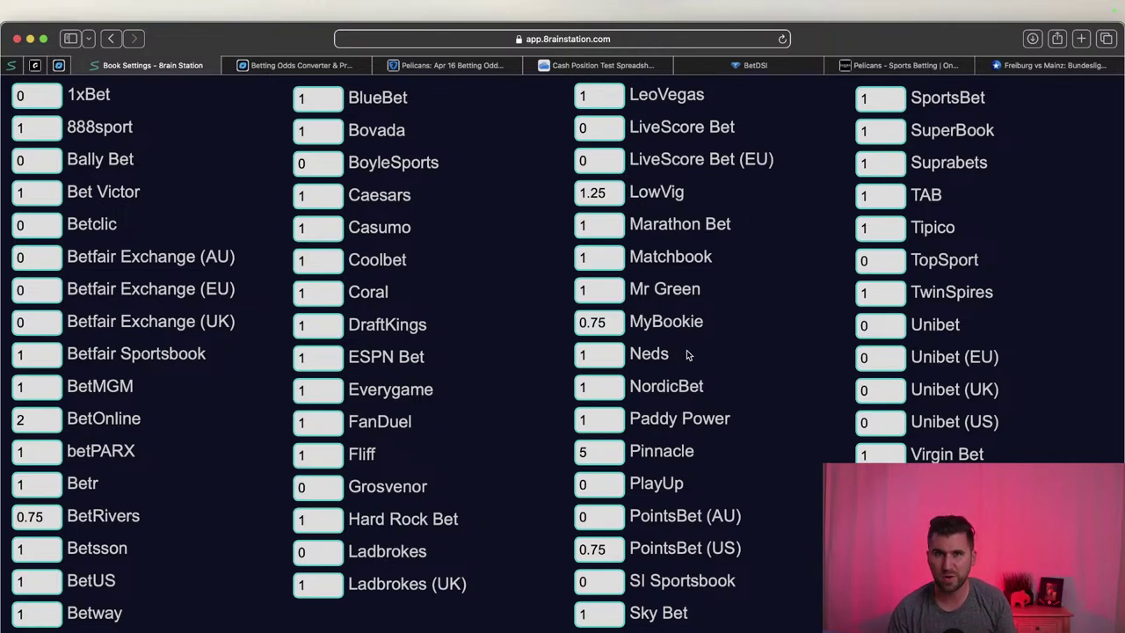
scroll(678, 354, up, 5)
click(208, 102)
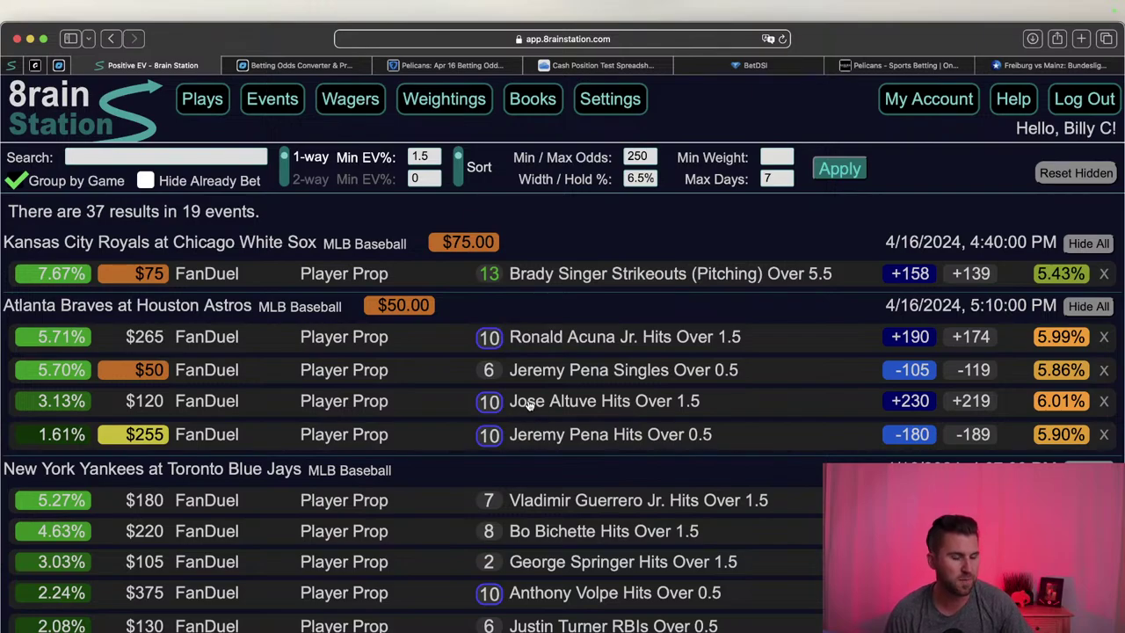
- Scroll the Plays list down to the Bobby Portis Rebounds Over 11.5 play
scroll(531, 403, down, 5)
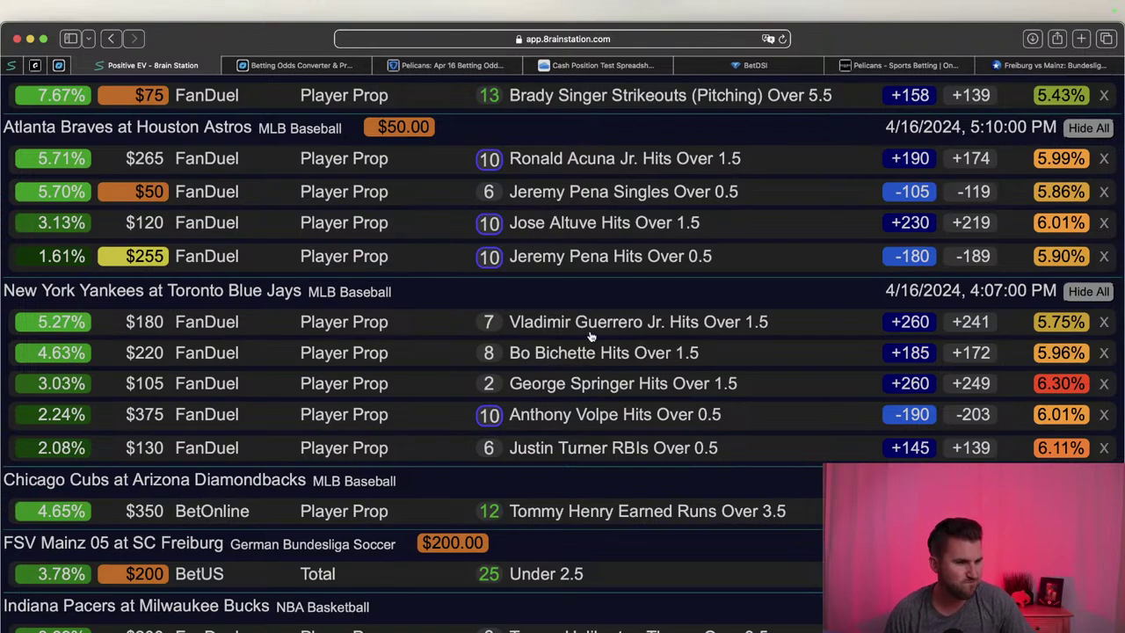
scroll(591, 336, down, 1)
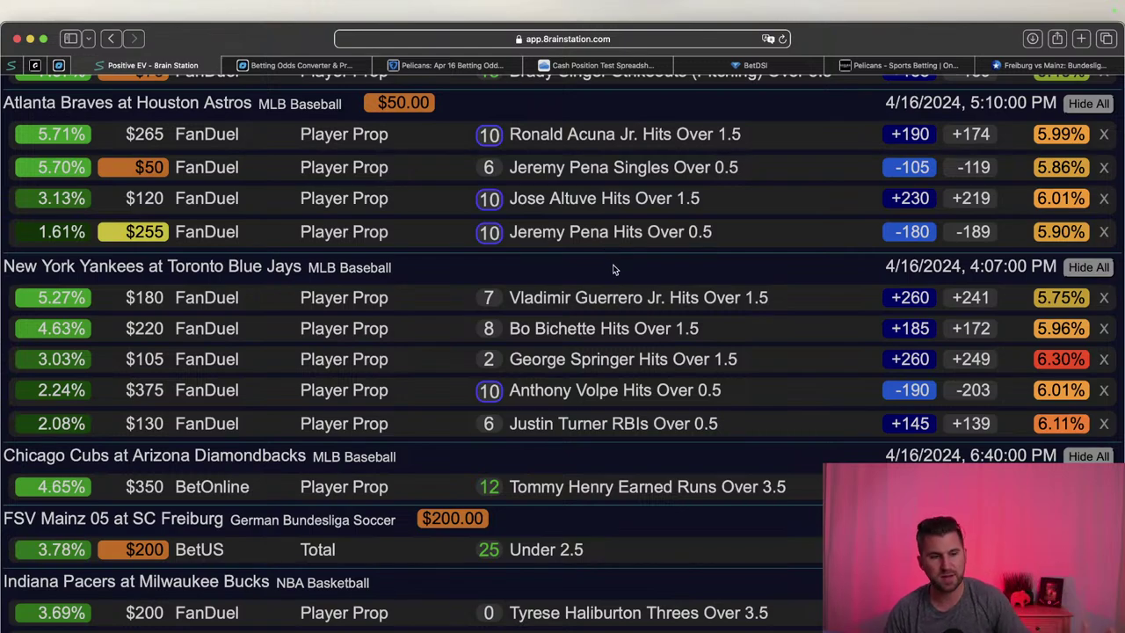
scroll(614, 269, up, 5)
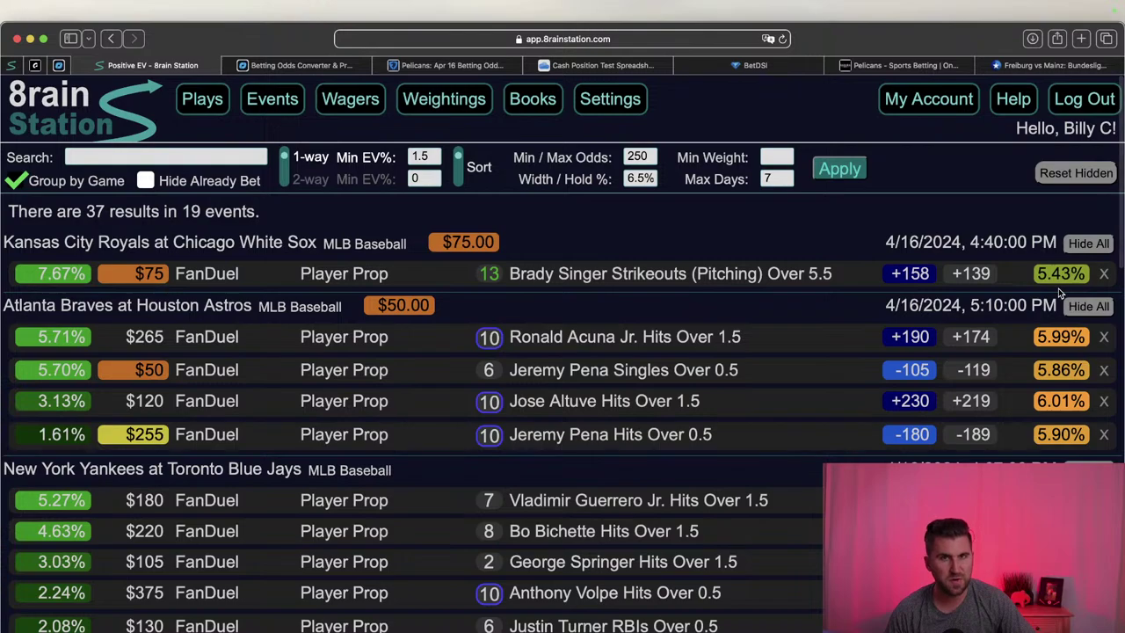
scroll(1056, 323, down, 5)
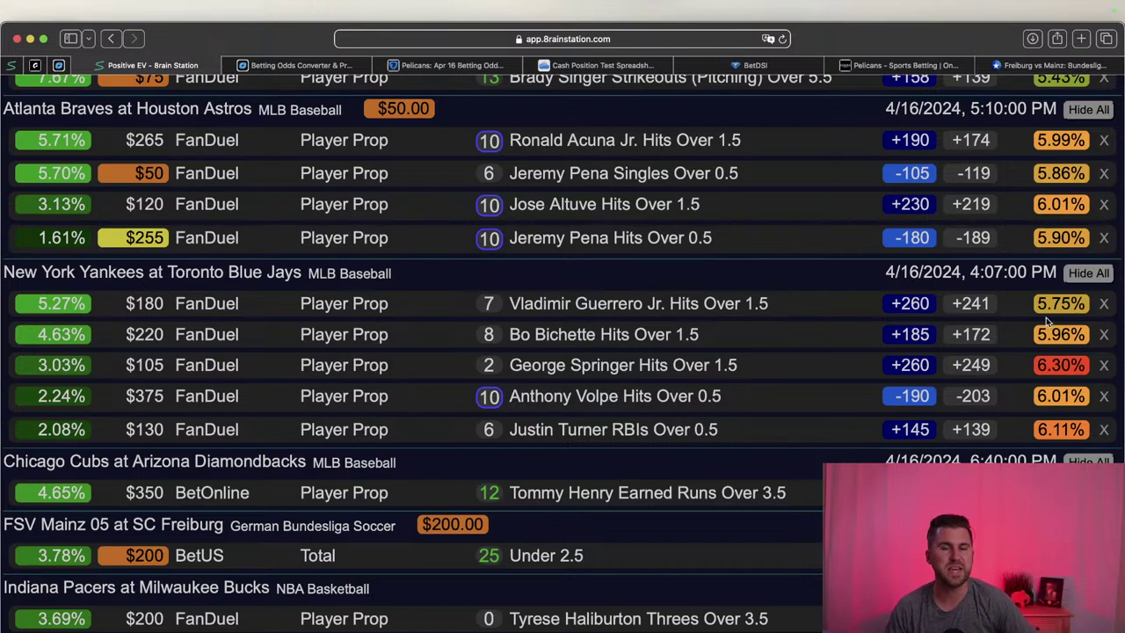
scroll(708, 212, down, 10)
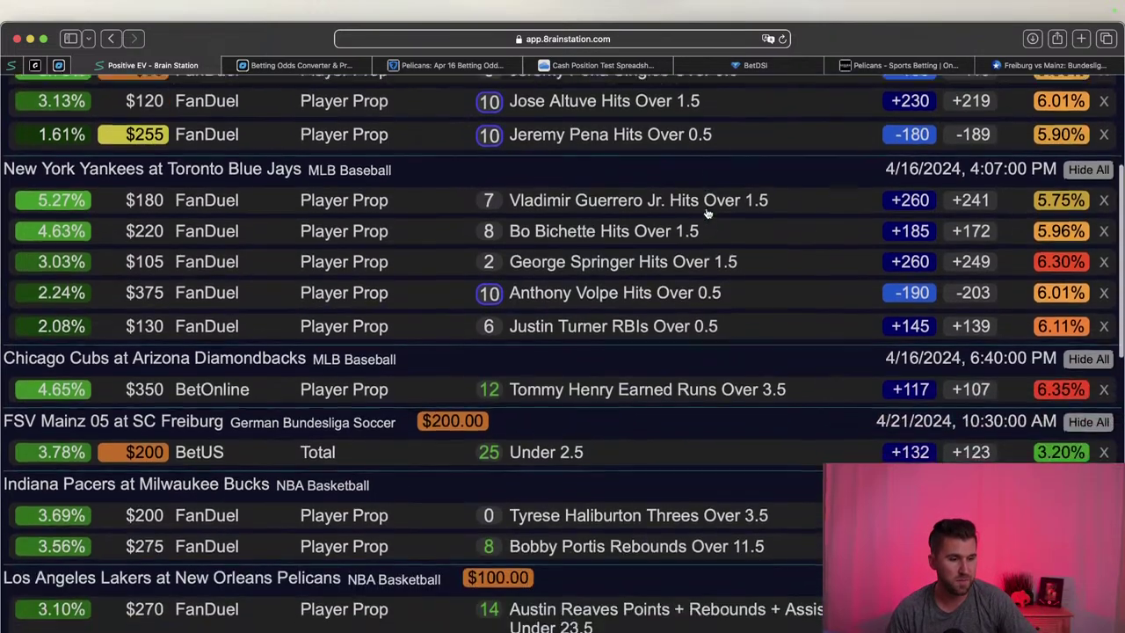
scroll(708, 212, down, 1)
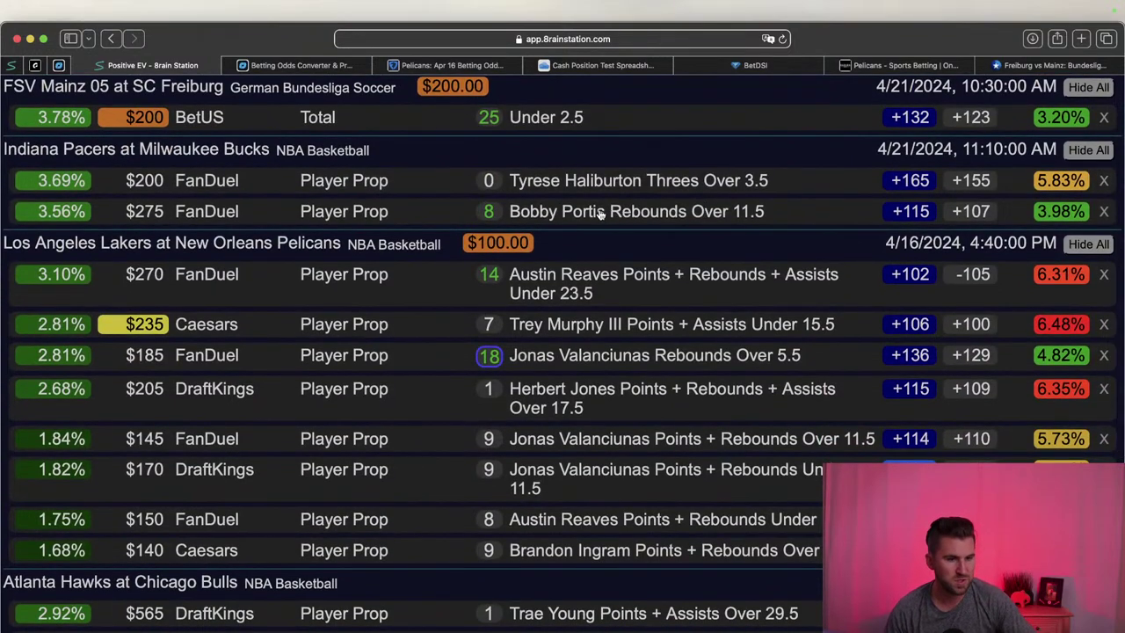
- Open Bobby Portis Rebounds Over 11.5 and scroll to its per-sportsbook Over/Under prices
click(586, 213)
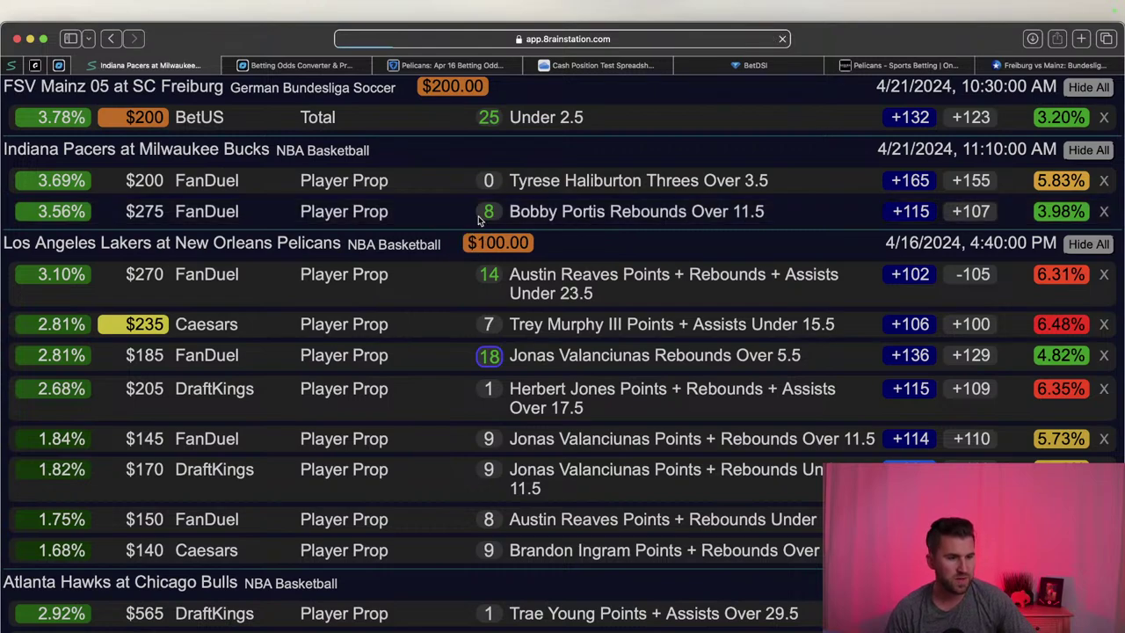
scroll(580, 290, down, 5)
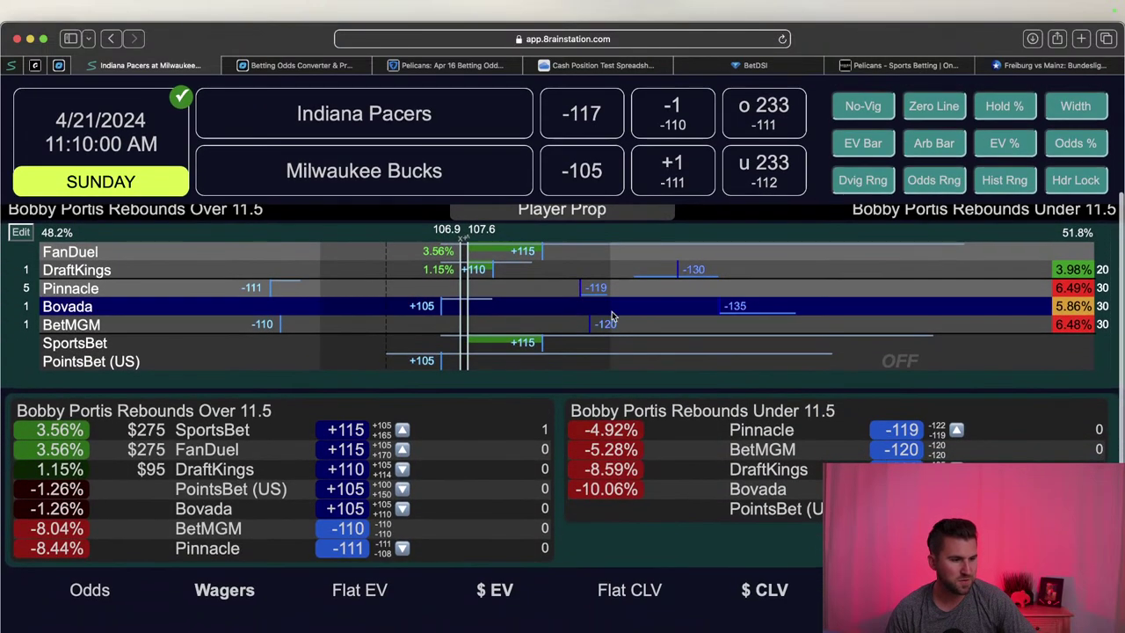
scroll(613, 318, down, 1)
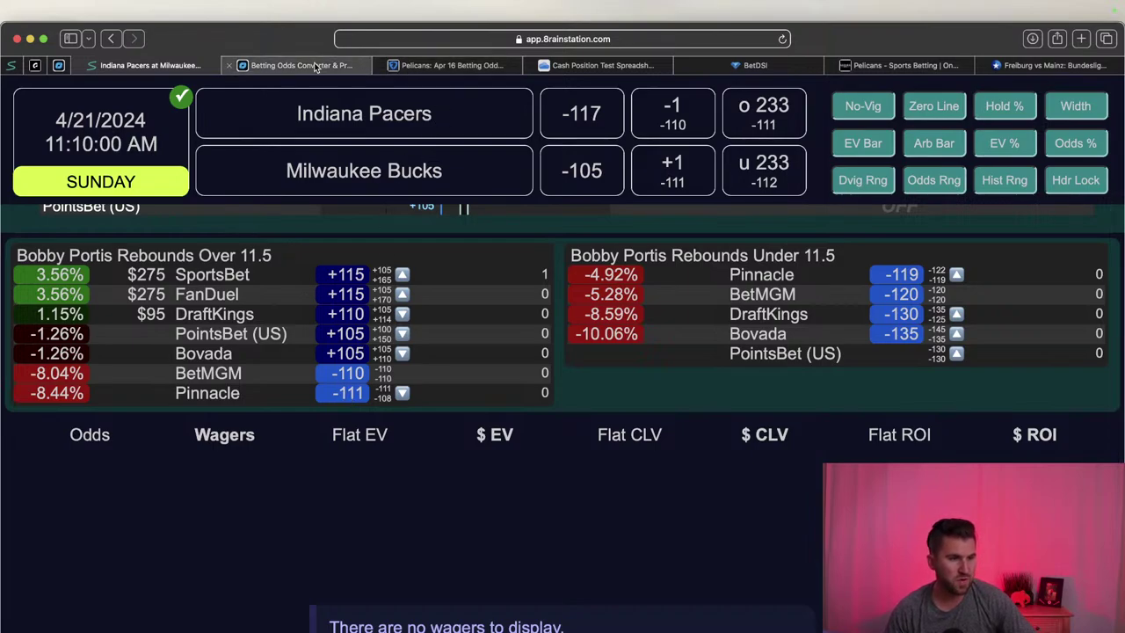
- On FanDuel, bring up the Player Rebounds markets for NBA Pacers @ Bucks
click(475, 65)
scroll(469, 322, up, 10)
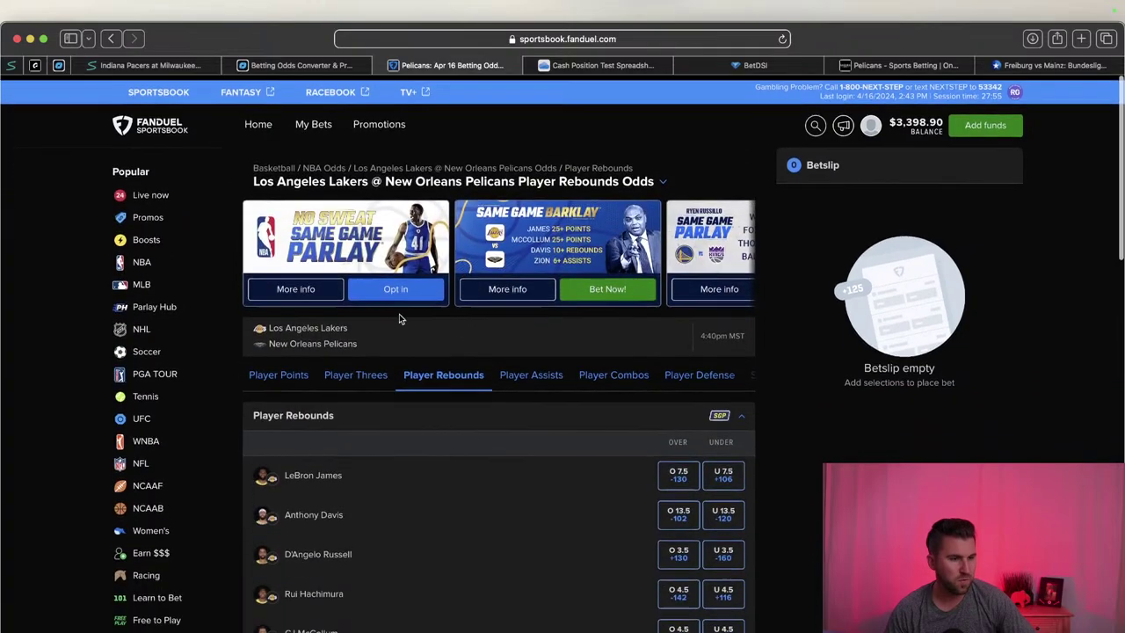
click(141, 259)
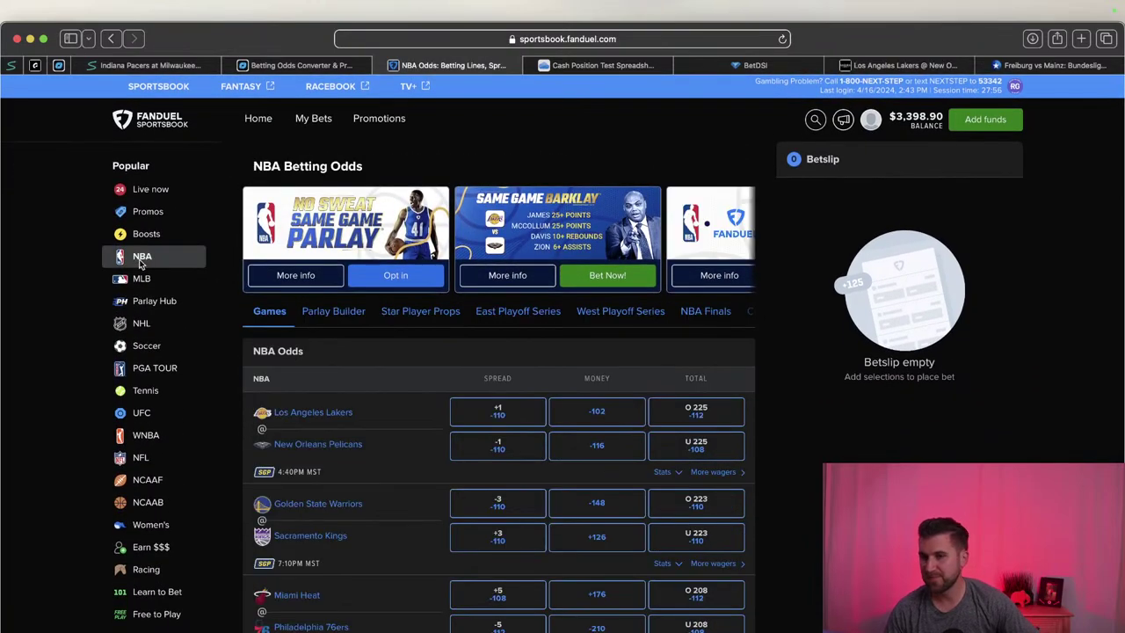
scroll(471, 487, down, 5)
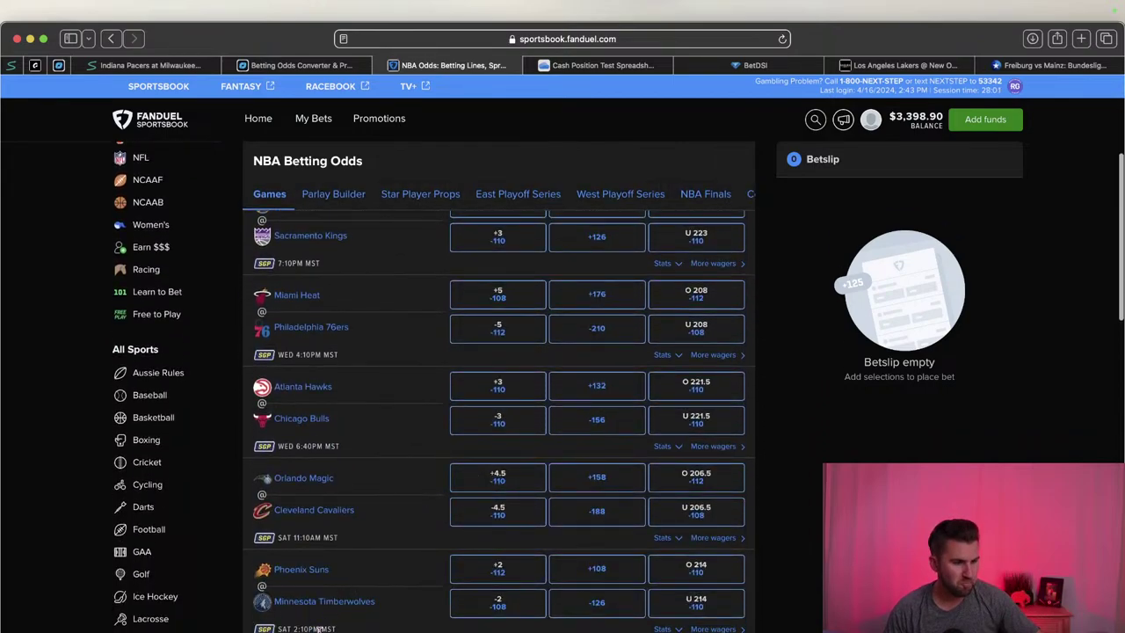
click(365, 587)
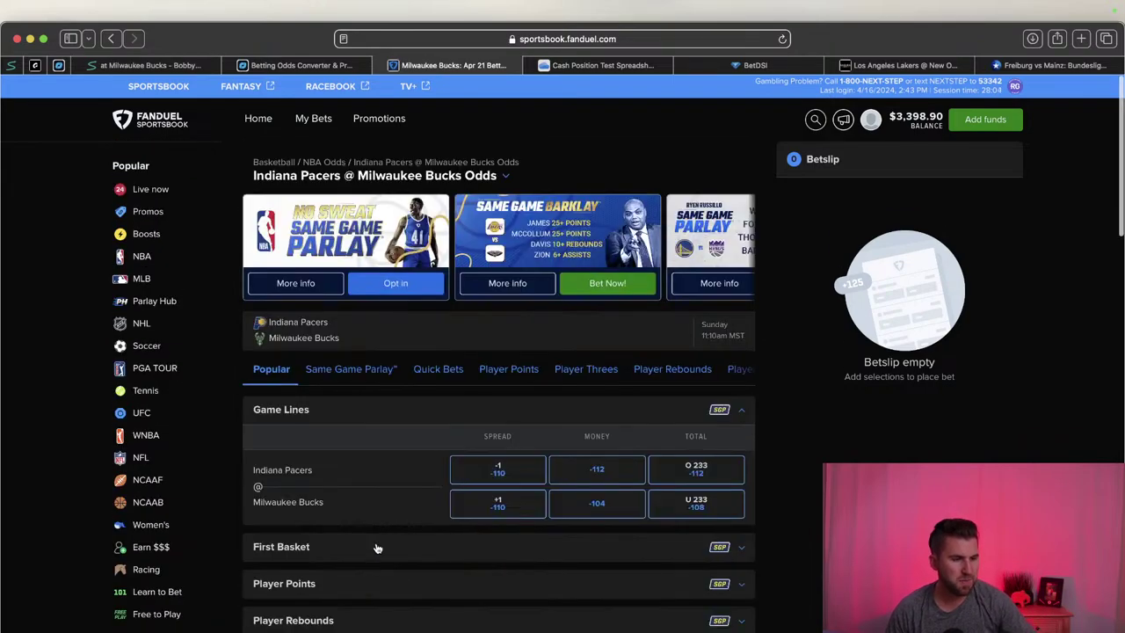
scroll(557, 369, right, 3)
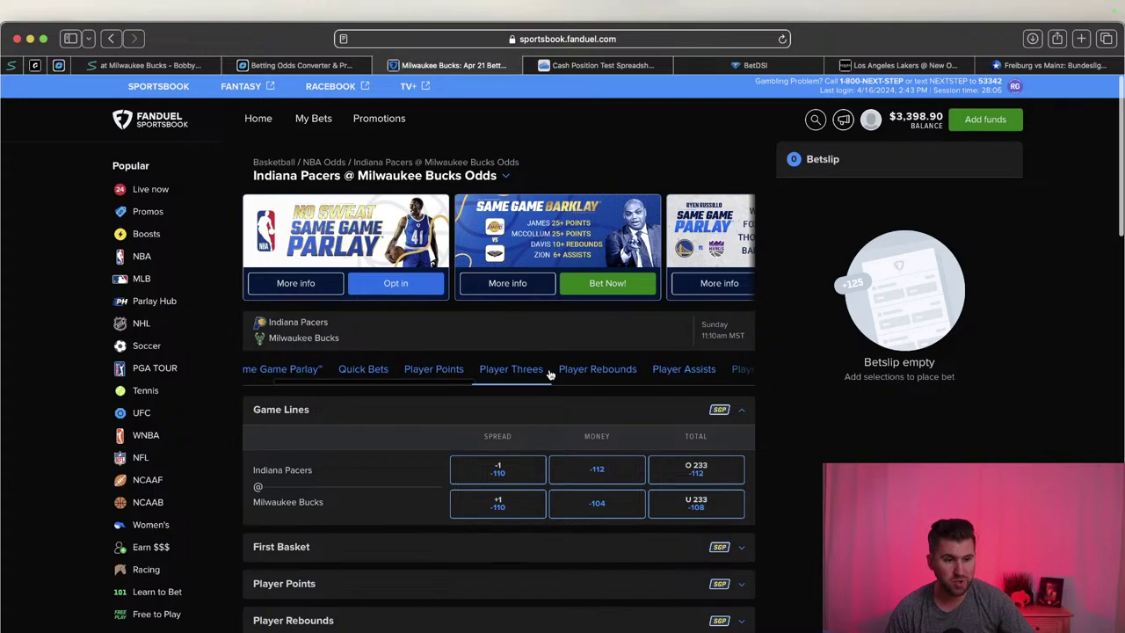
click(611, 371)
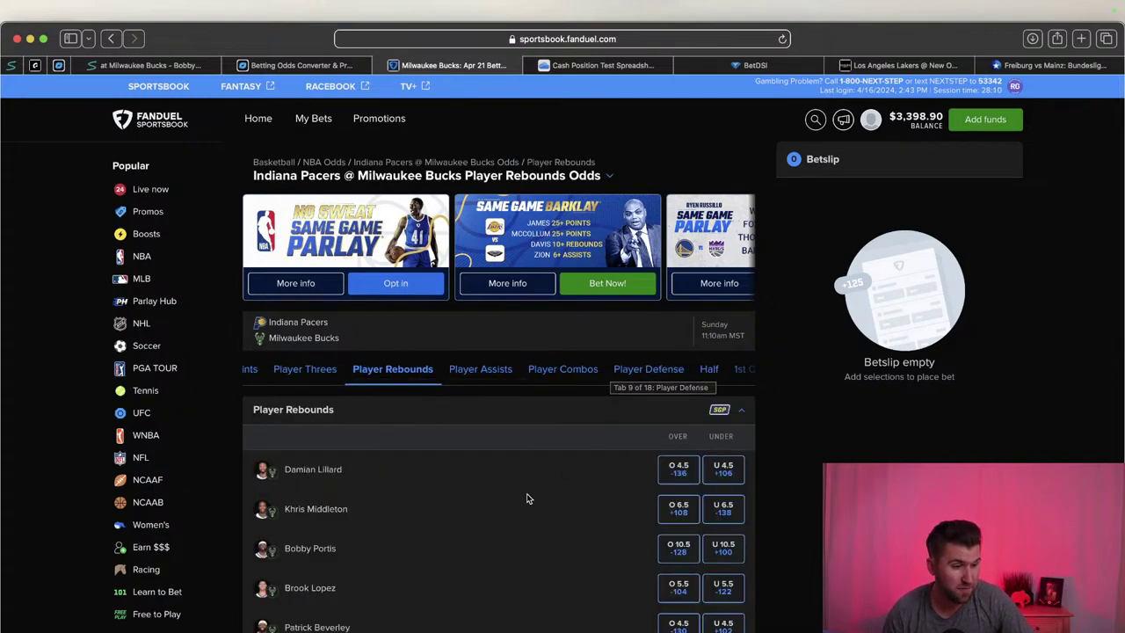
scroll(525, 515, down, 3)
scroll(524, 521, down, 2)
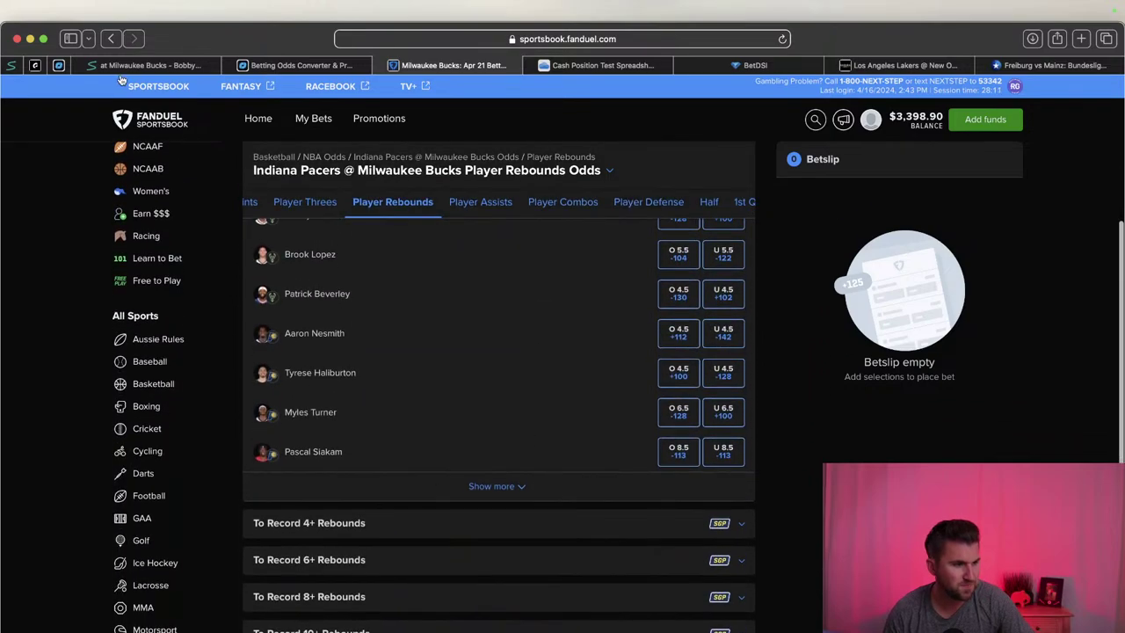
- Add Bobby Portis To Record 12+ Rebounds at +115 to the betslip
click(145, 65)
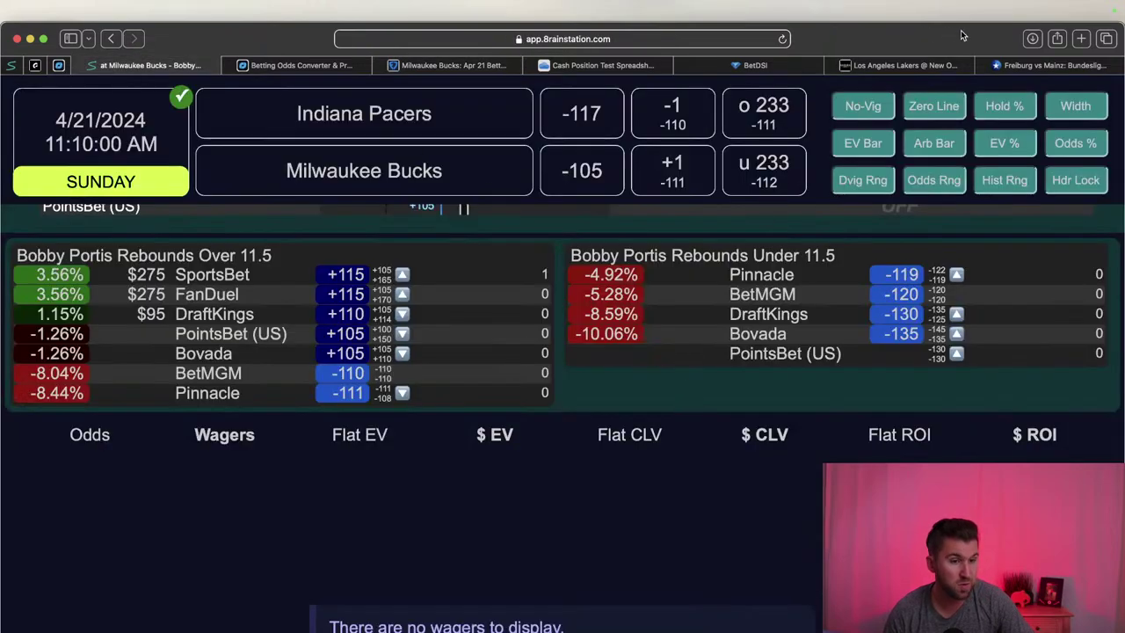
click(452, 65)
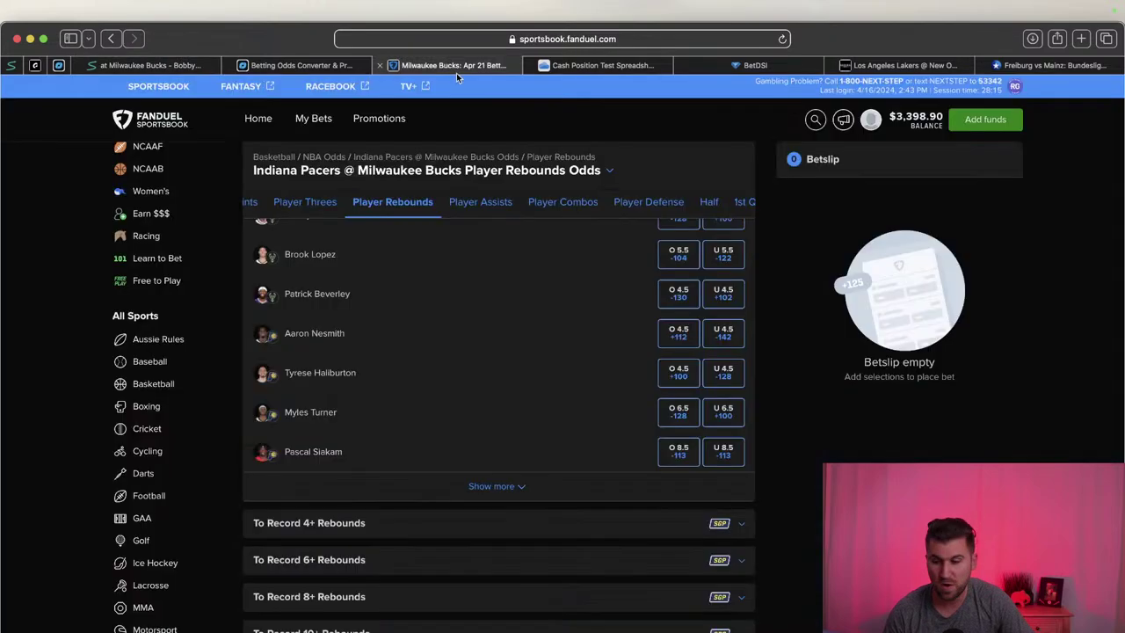
scroll(531, 328, down, 5)
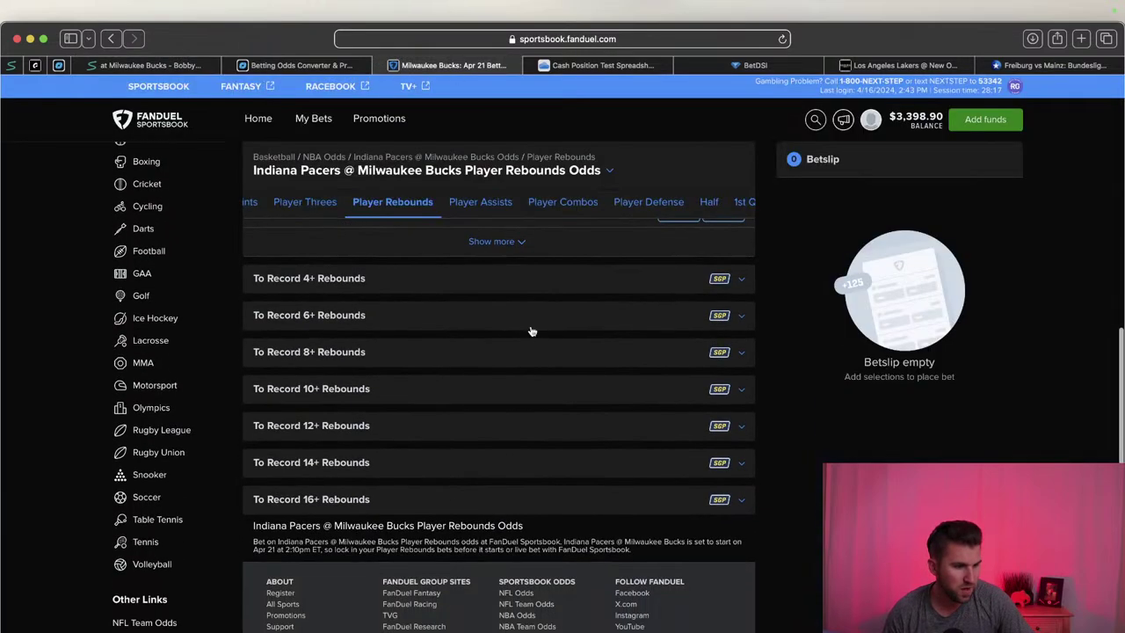
click(373, 426)
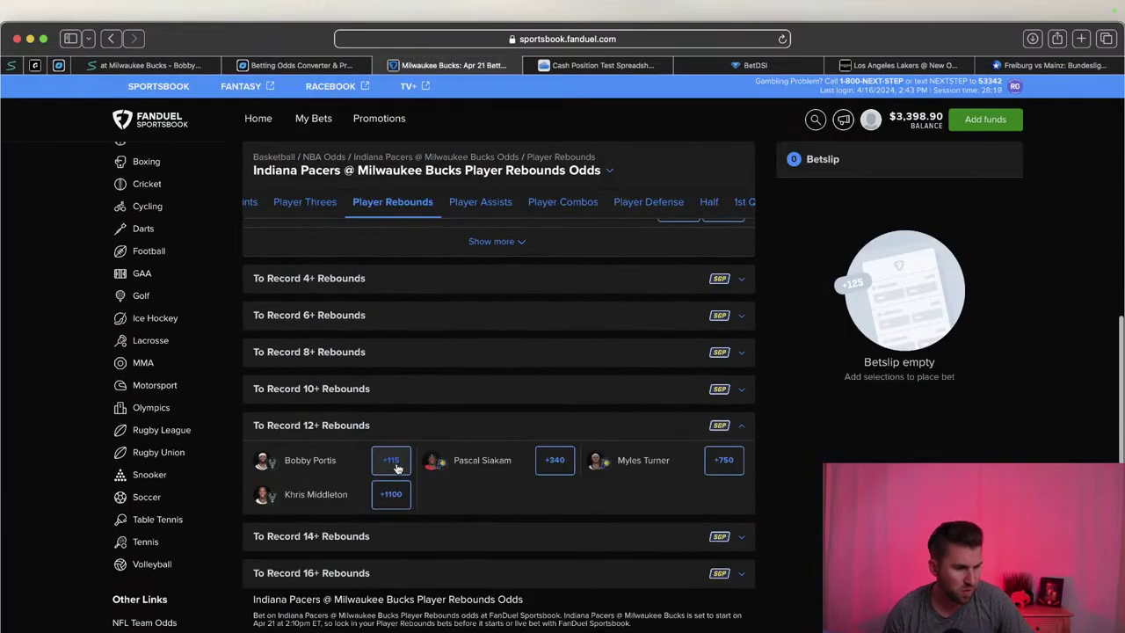
click(391, 460)
scroll(730, 439, up, 5)
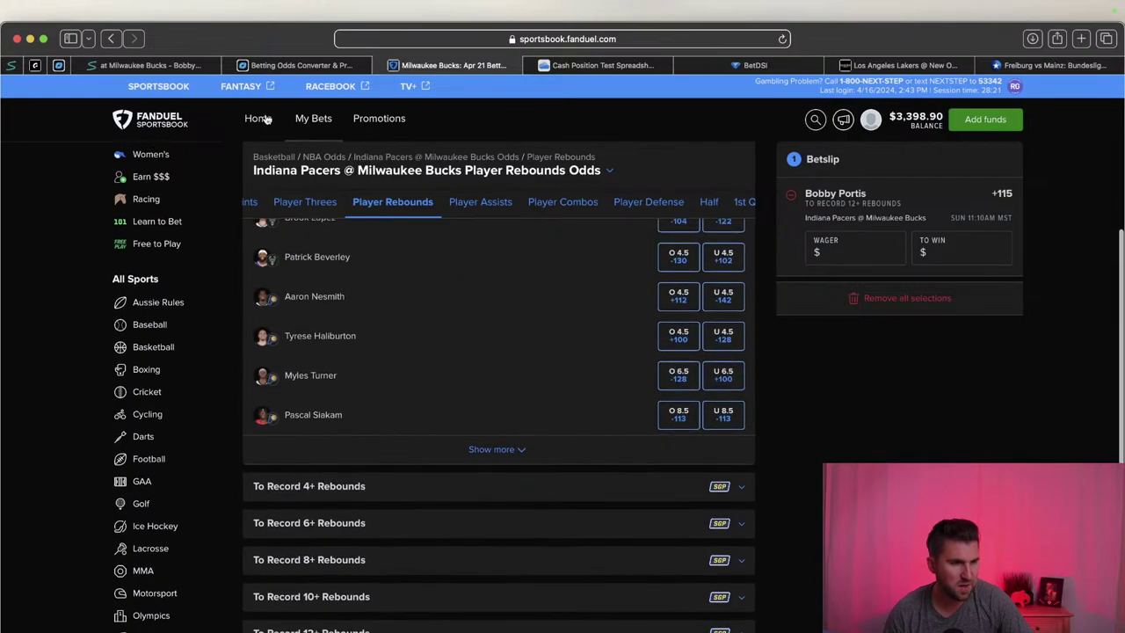
- Stake $87 on the Portis bet after 275 exceeded the maximum, and place it
click(128, 69)
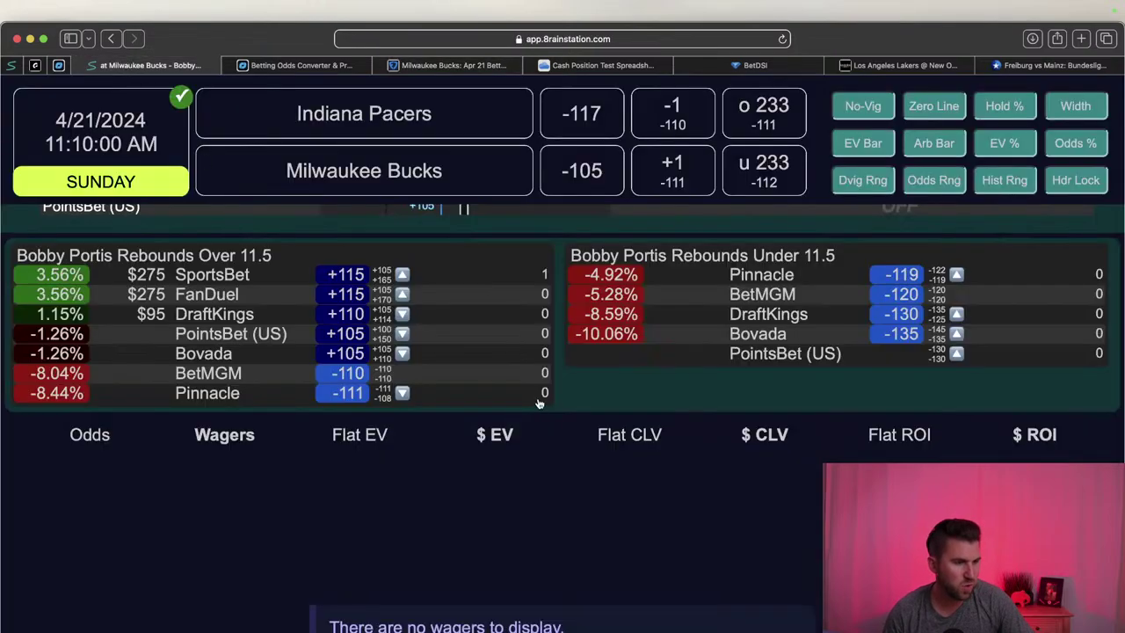
click(450, 66)
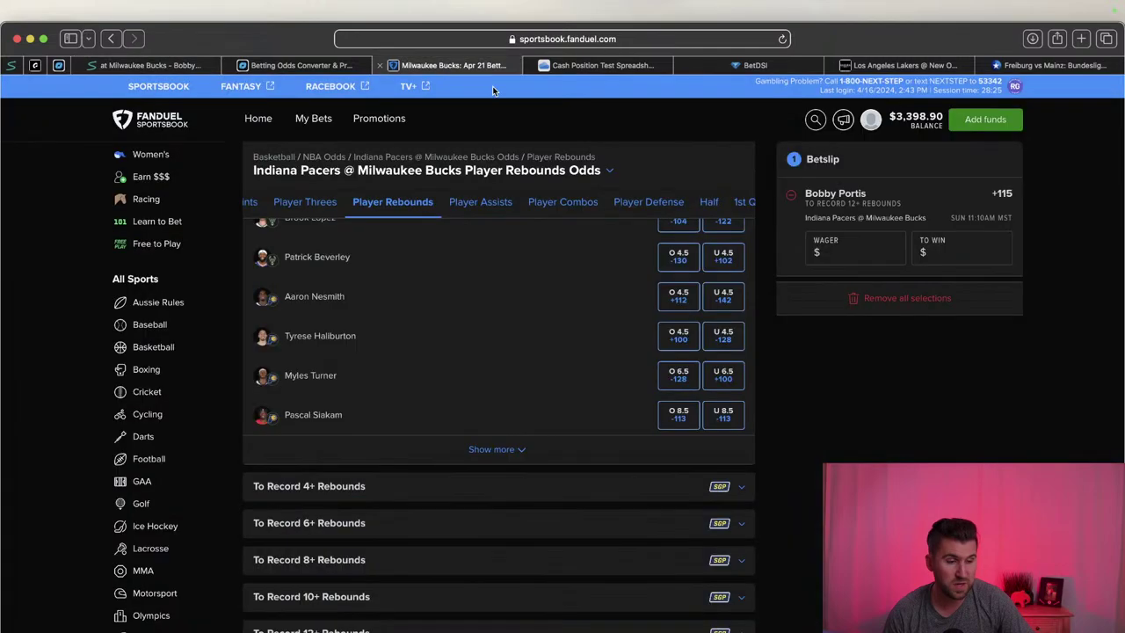
click(881, 249)
text(27)
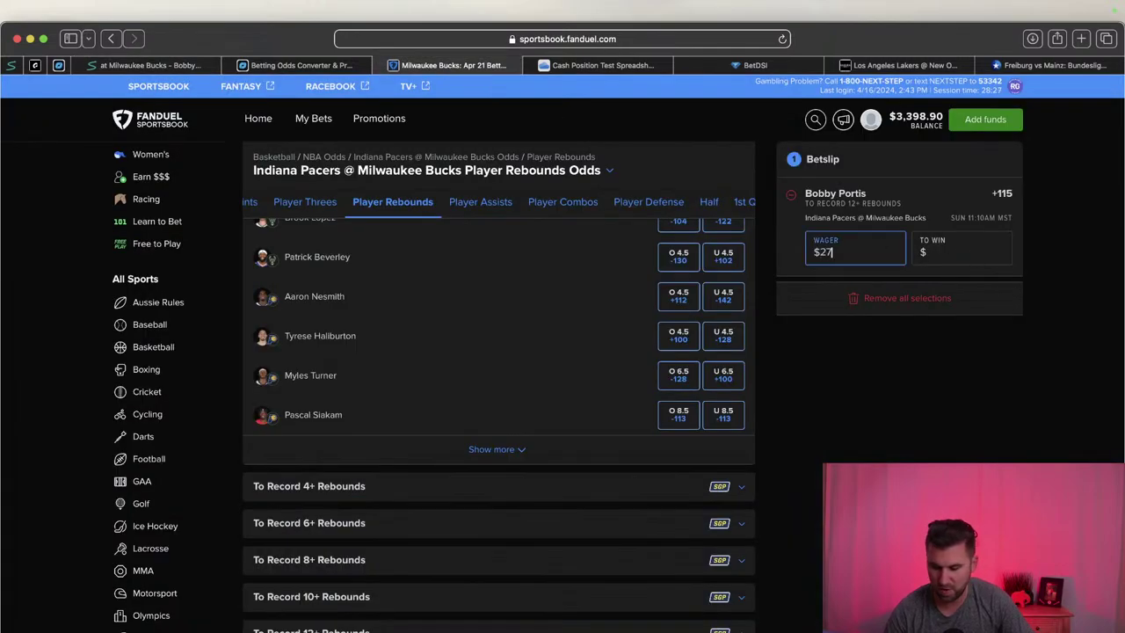
text(5)
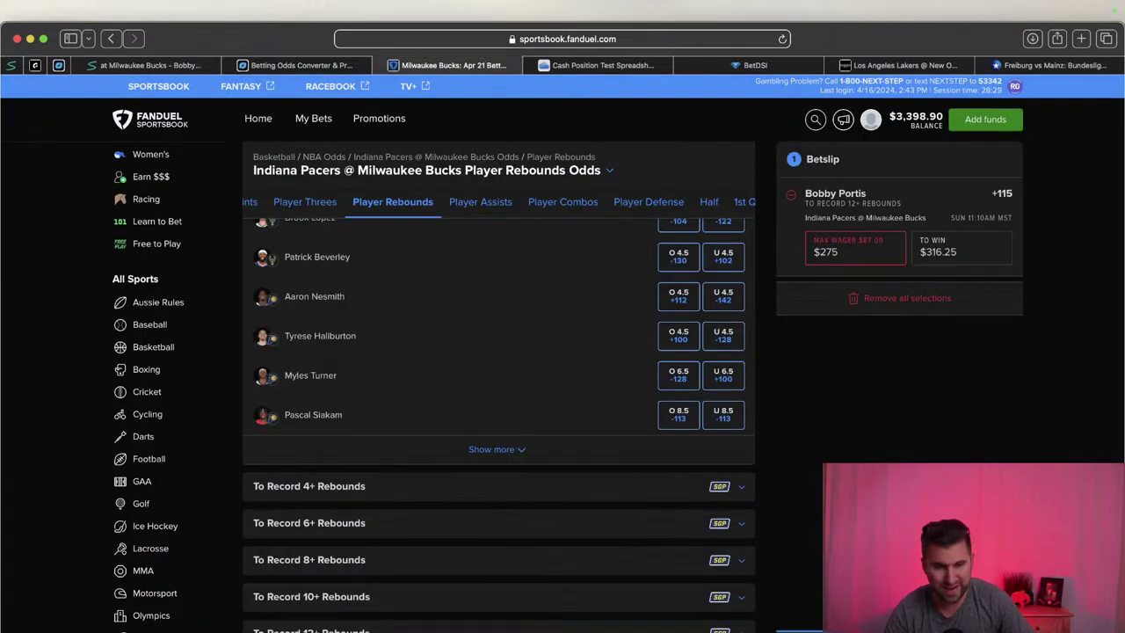
key(BackSpace)
key(BackSpace)
key(BackSpace)
text(87)
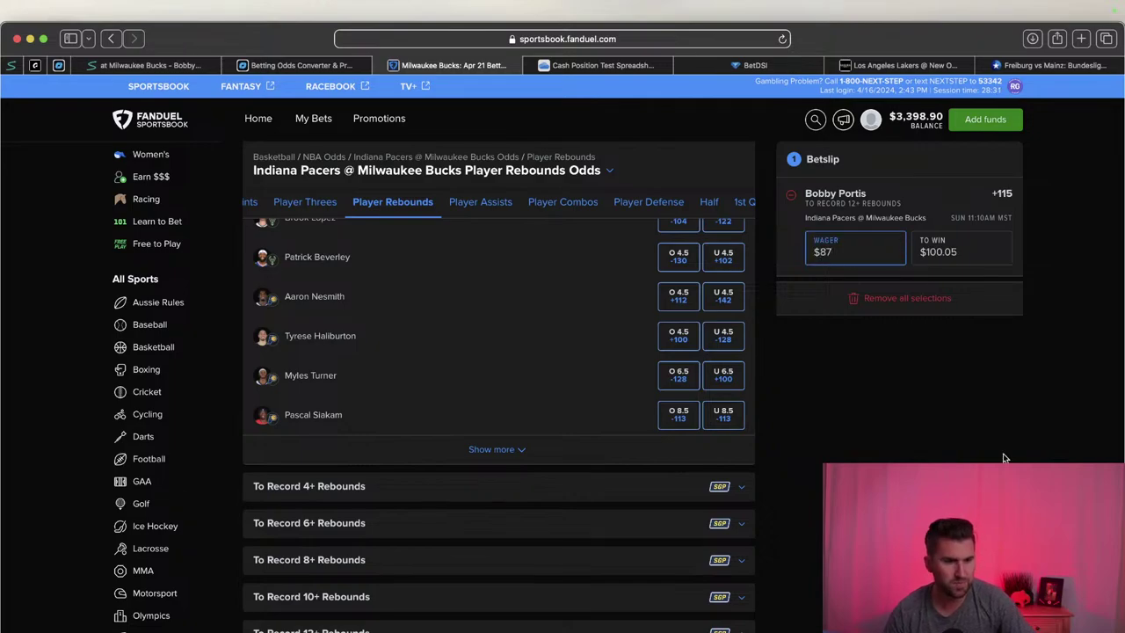
key(Return)
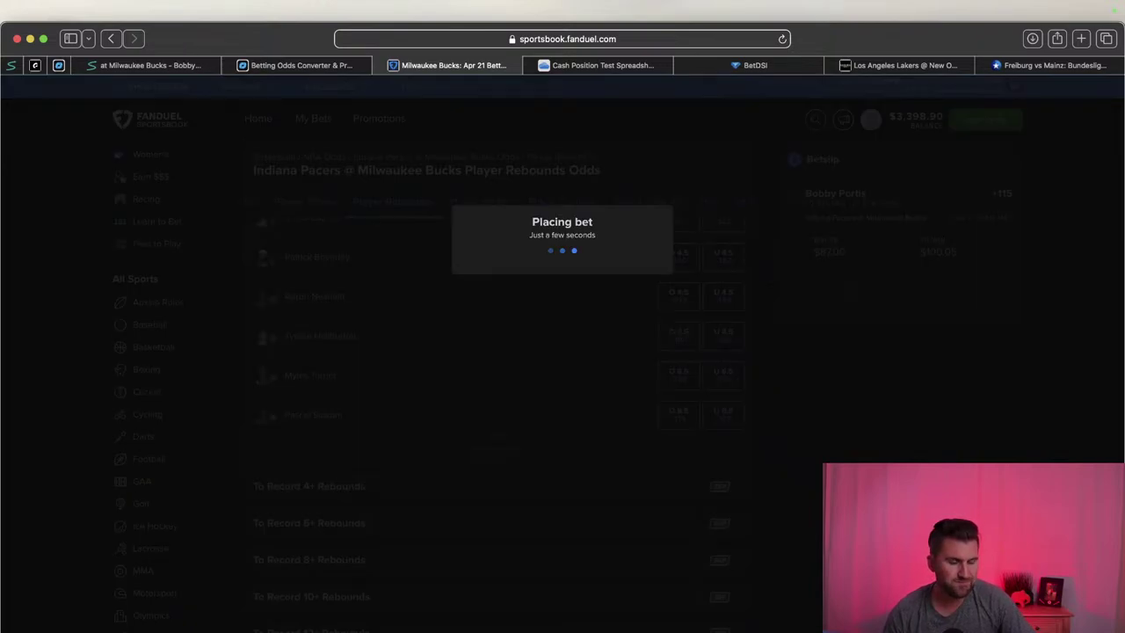
click(618, 429)
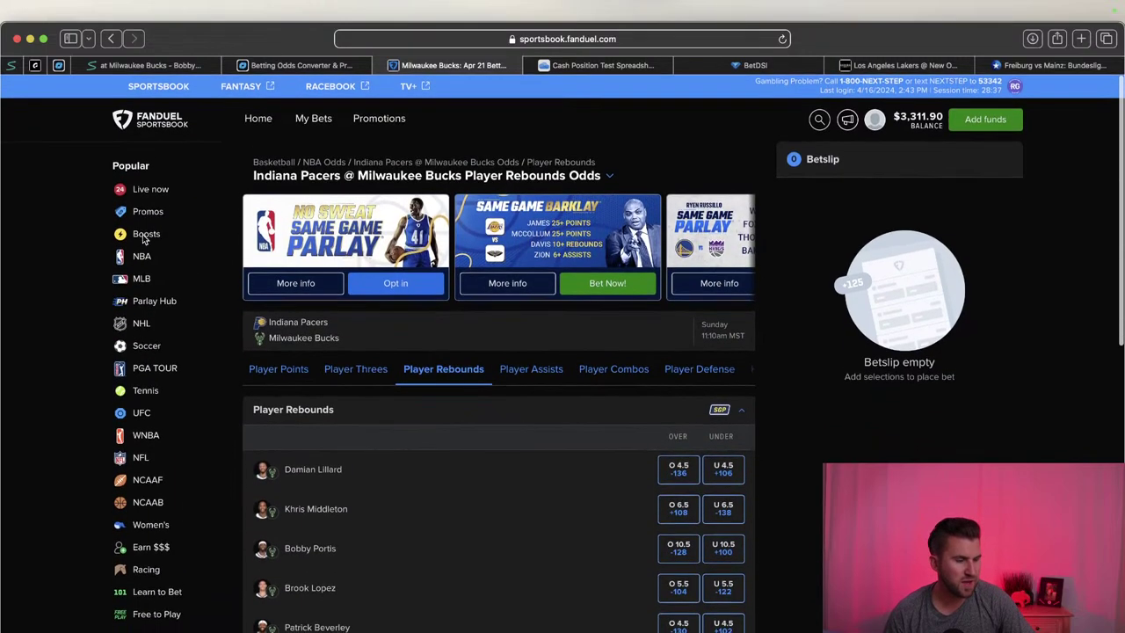
- Opt in to the Dinger Tuesdays promotion on FanDuel and review its details
click(144, 237)
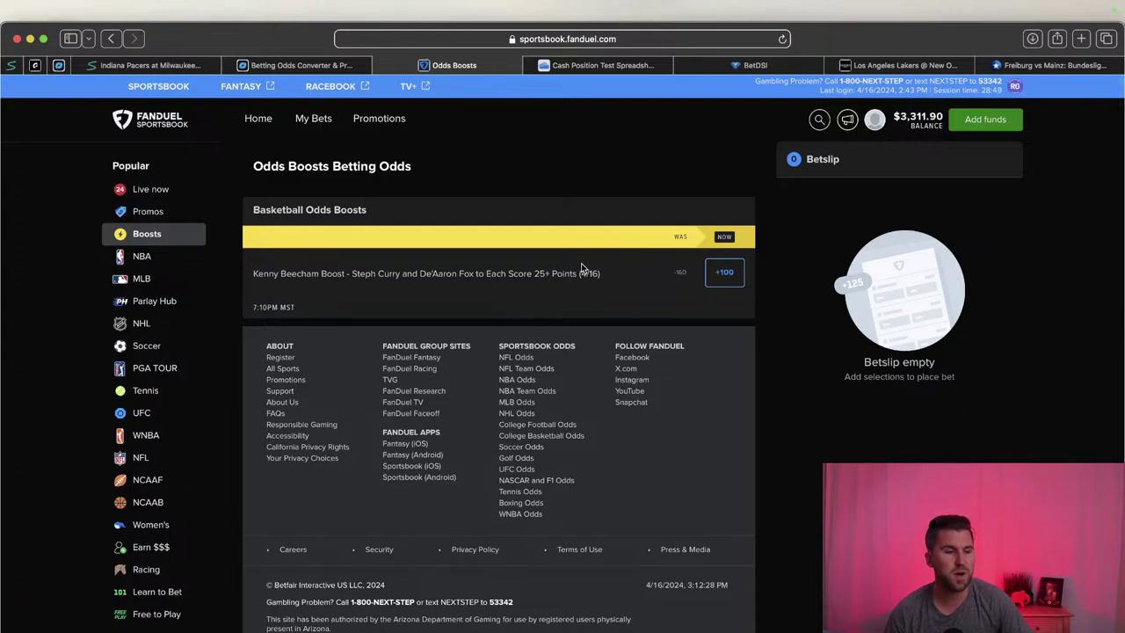
click(143, 279)
click(398, 123)
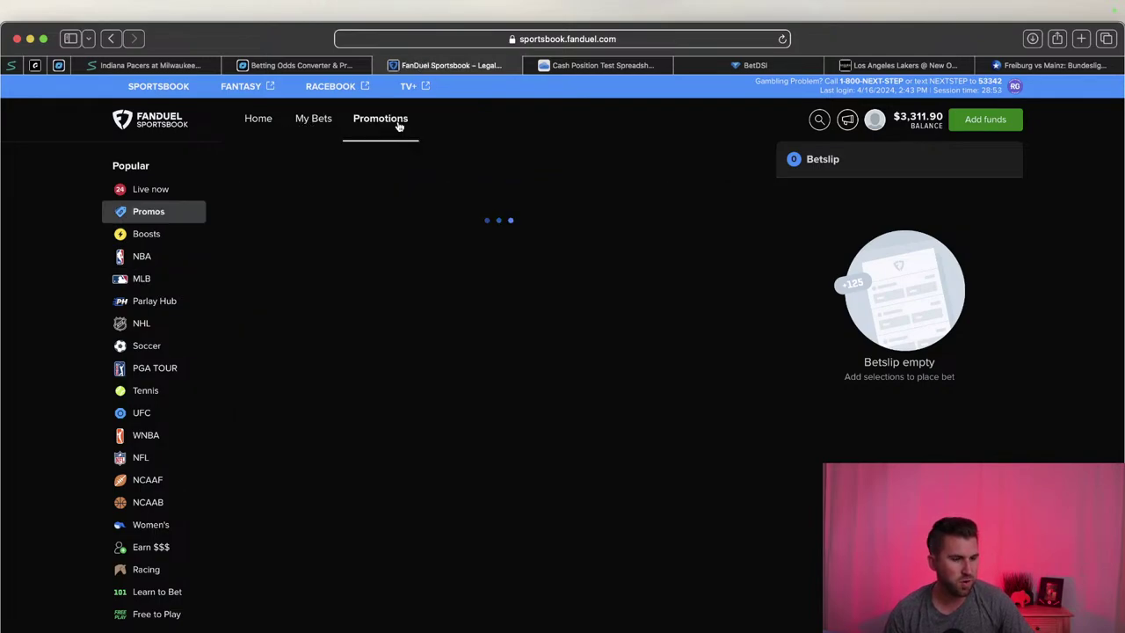
click(141, 277)
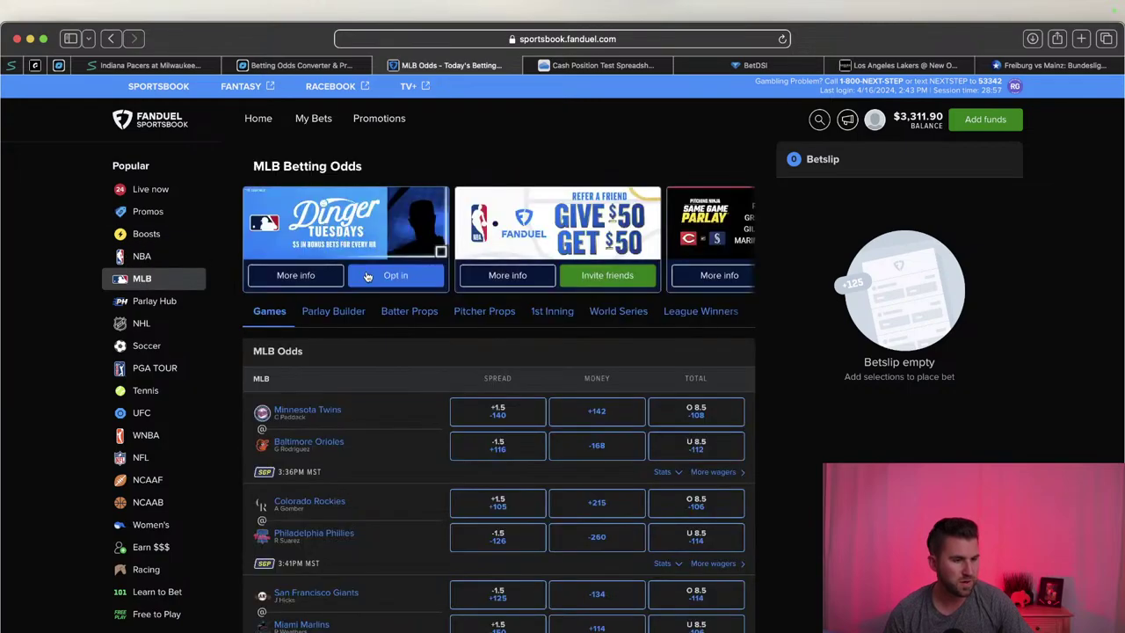
click(367, 277)
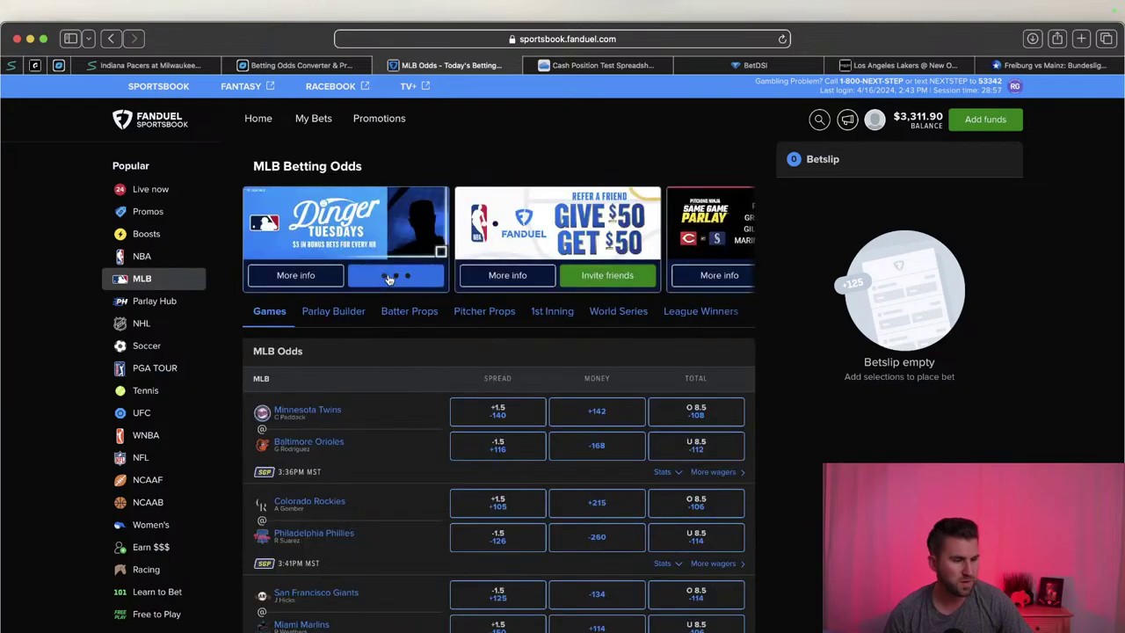
click(295, 275)
scroll(532, 409, down, 3)
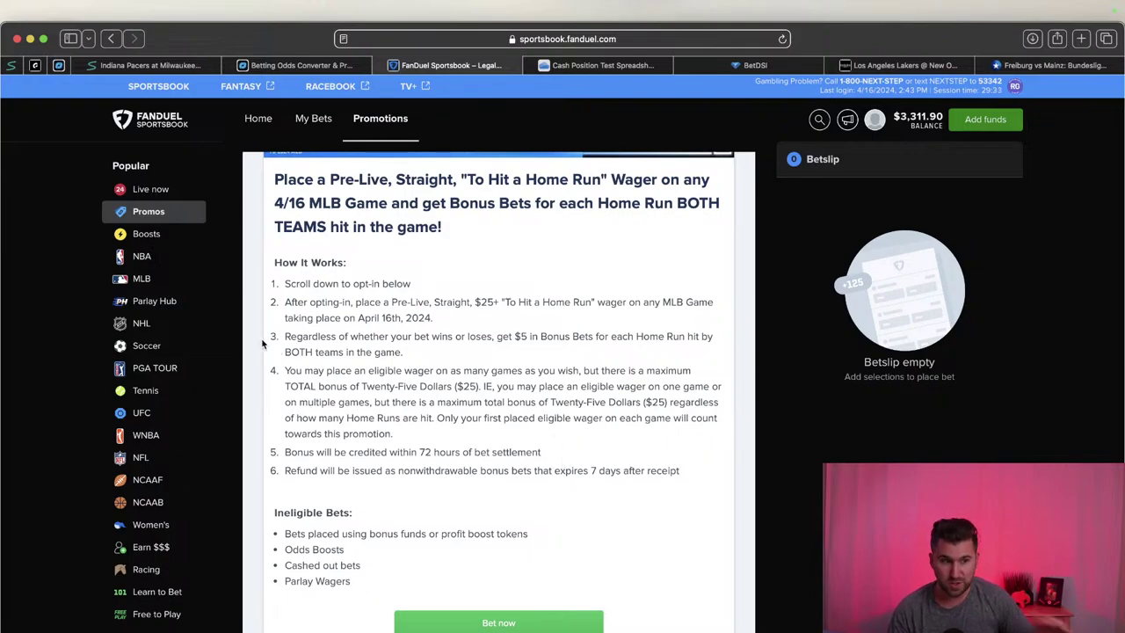
key(Escape)
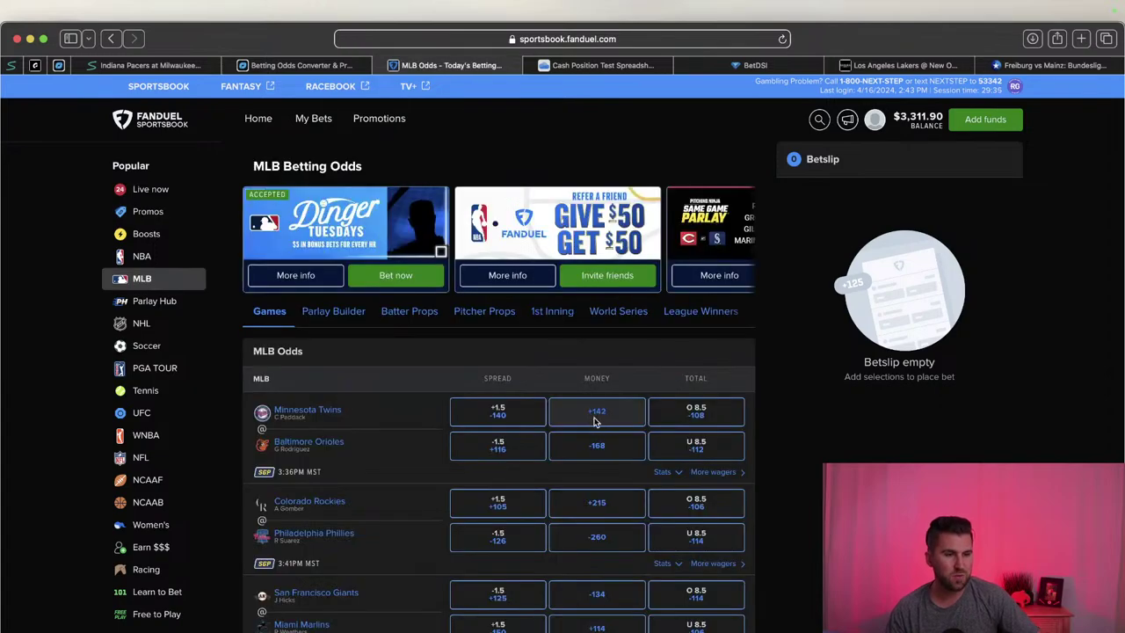
- Open the Nationals @ Dodgers game and expand its To Hit A Home Run market
scroll(422, 425, down, 15)
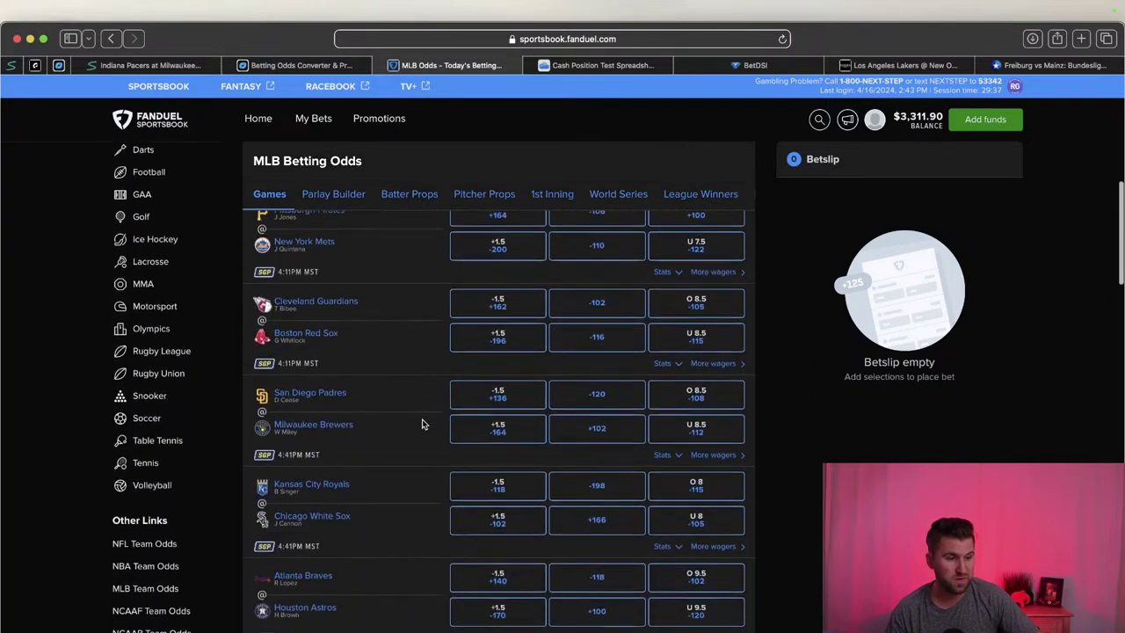
scroll(422, 425, down, 15)
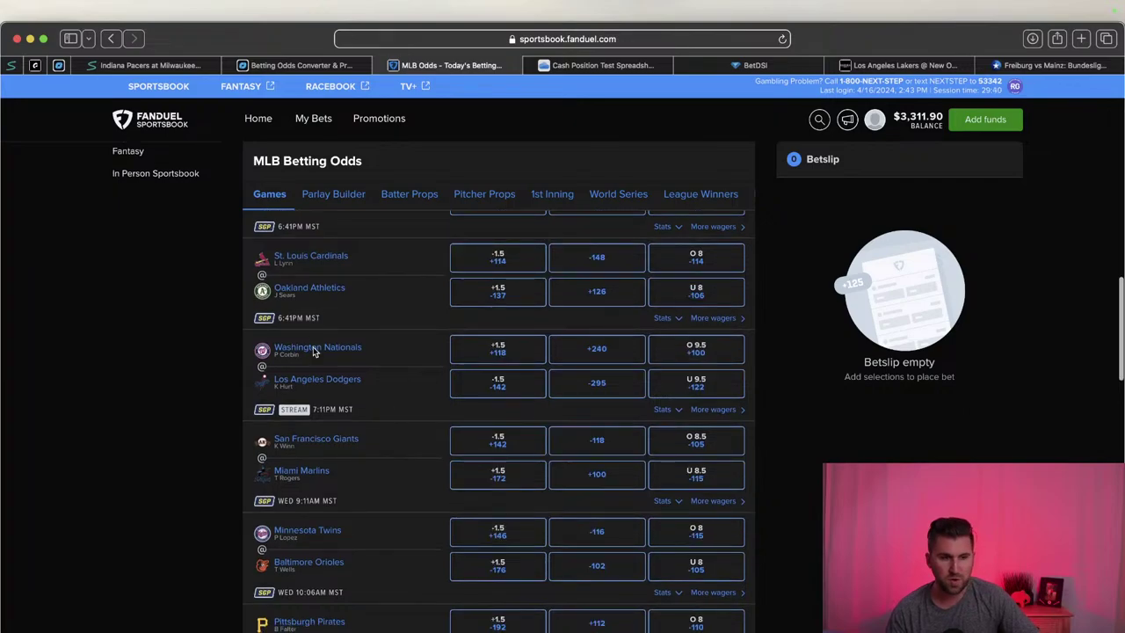
click(318, 352)
scroll(559, 397, down, 10)
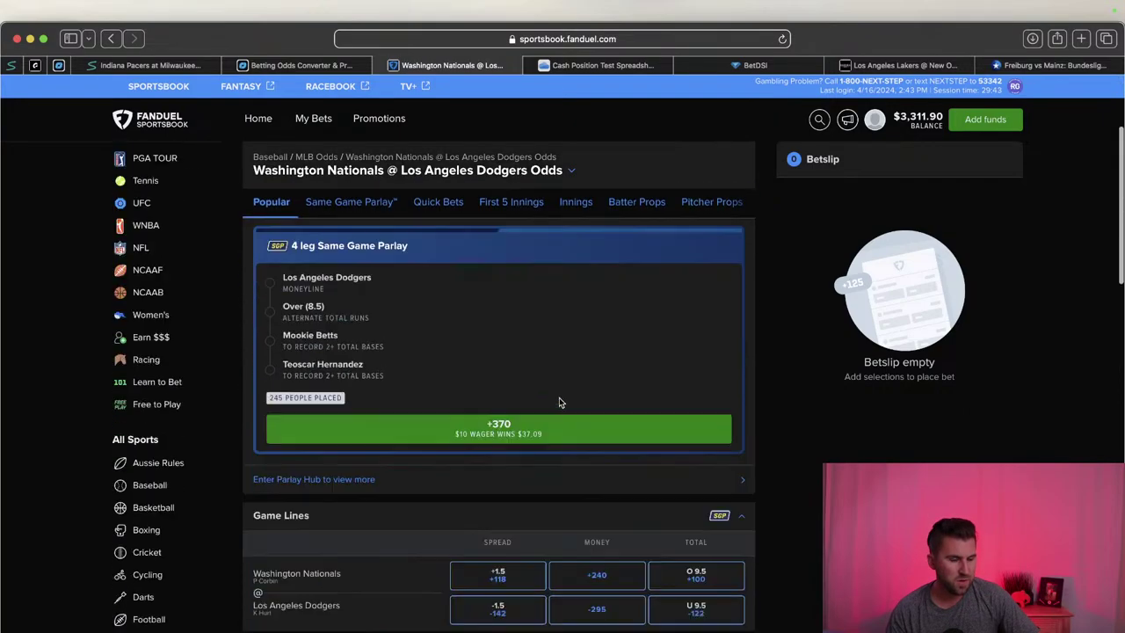
click(548, 436)
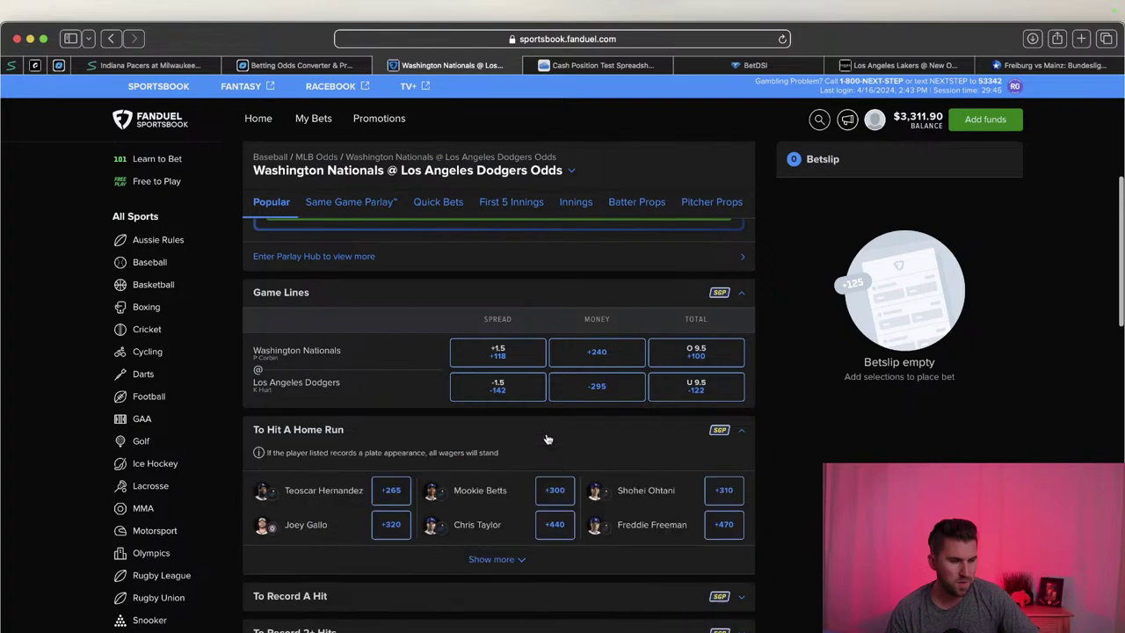
scroll(547, 440, down, 2)
scroll(548, 438, down, 1)
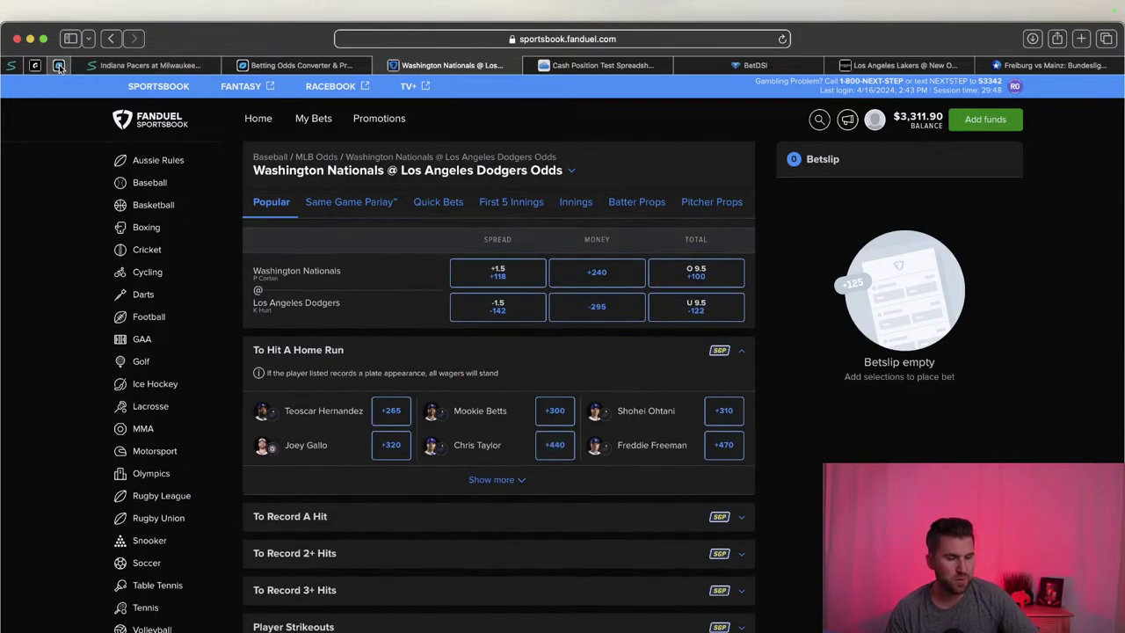
- In OddsJam, load the Washington Nationals vs Los Angeles Dodgers game odds
mouse_move(60, 69)
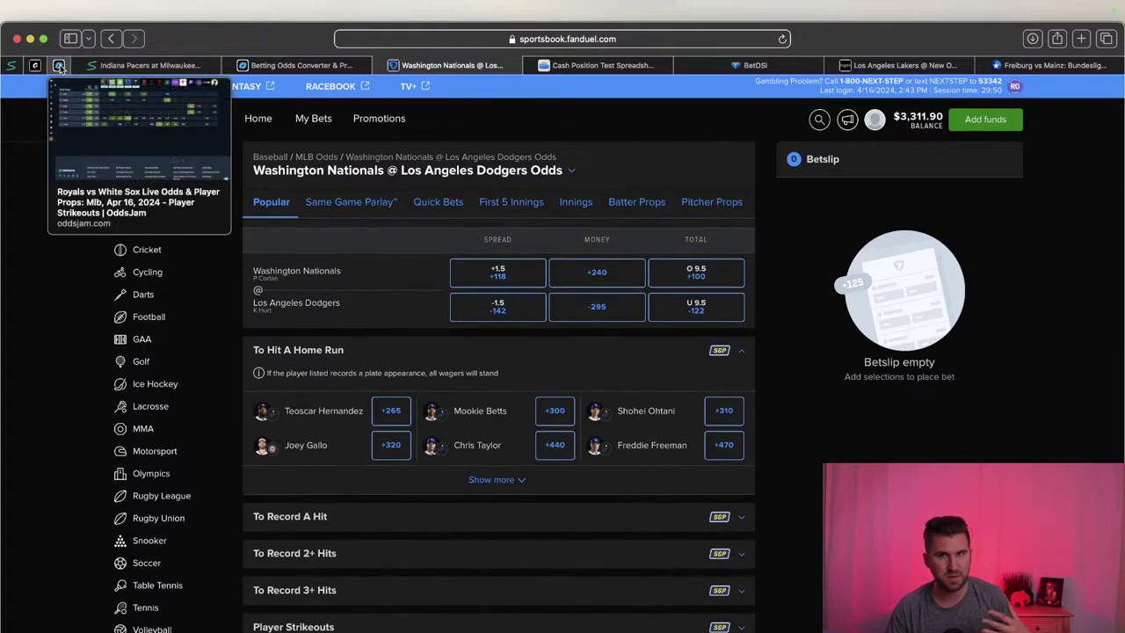
click(59, 69)
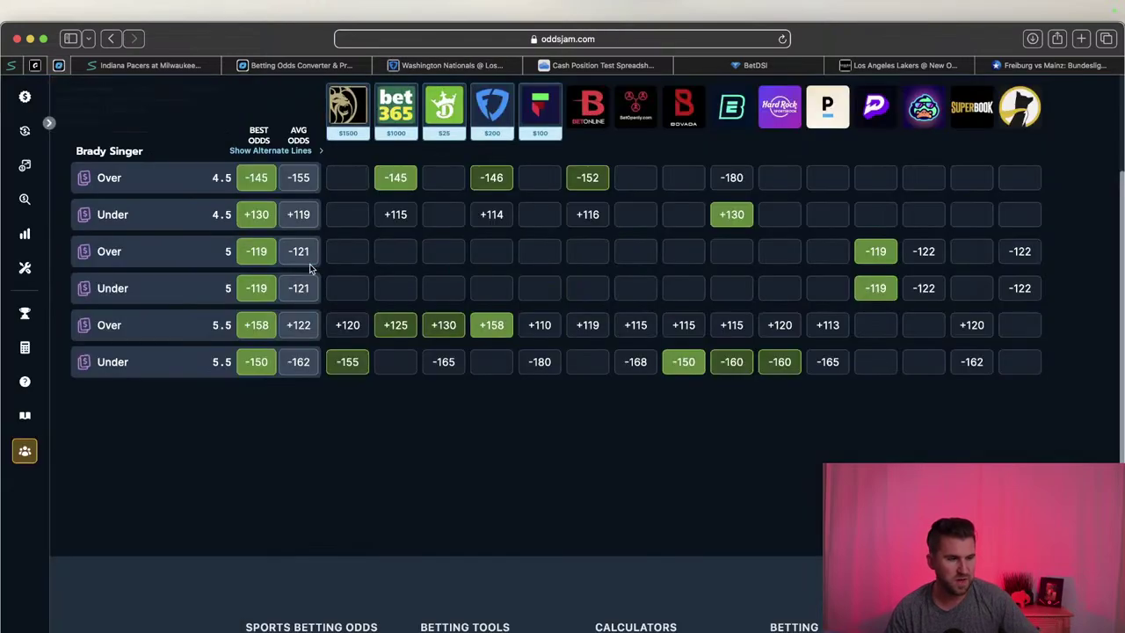
scroll(400, 149, up, 4)
click(400, 145)
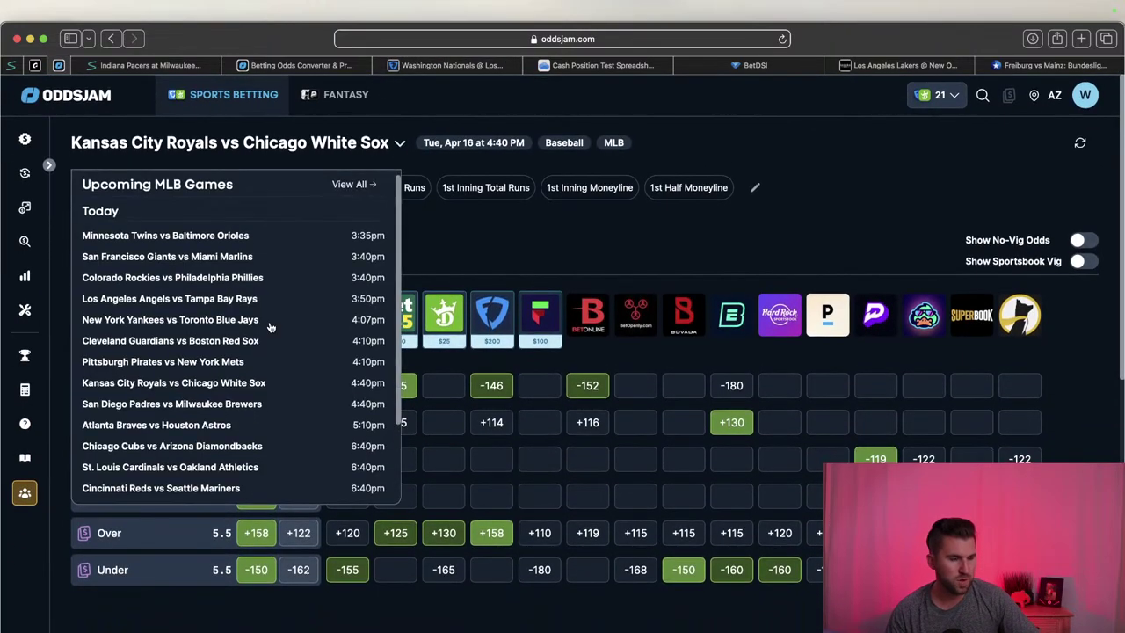
scroll(263, 351, down, 3)
click(243, 405)
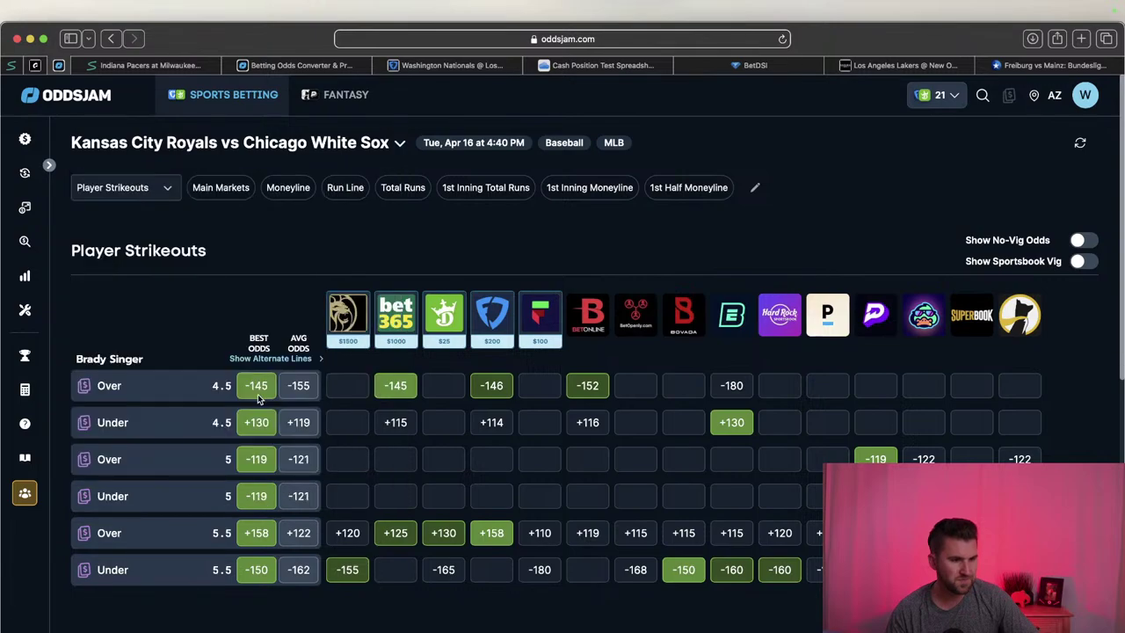
- Review the Player Home Runs odds table, then go back to FanDuel's Nationals @ Dodgers page
click(172, 189)
click(299, 431)
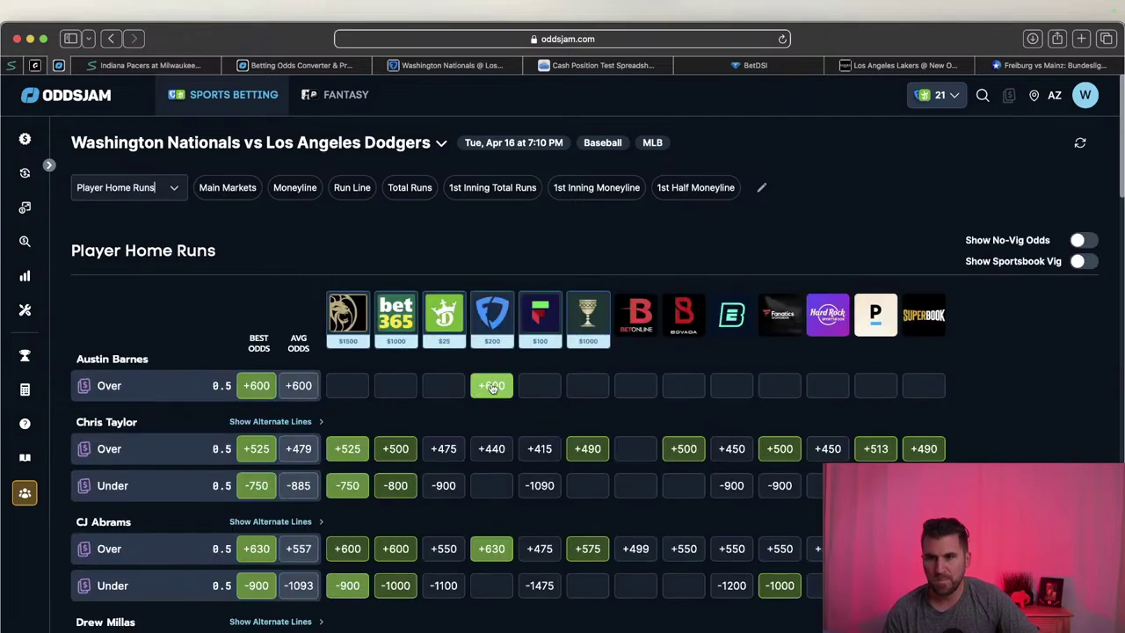
scroll(507, 372, down, 10)
scroll(507, 371, down, 10)
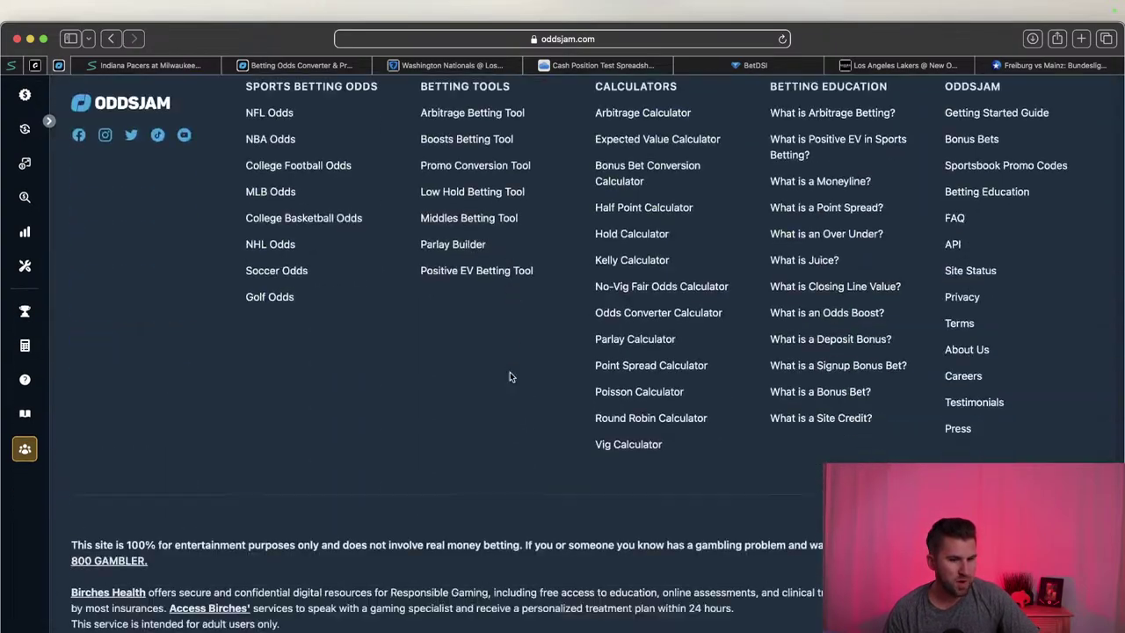
scroll(510, 371, up, 5)
scroll(510, 371, down, 1)
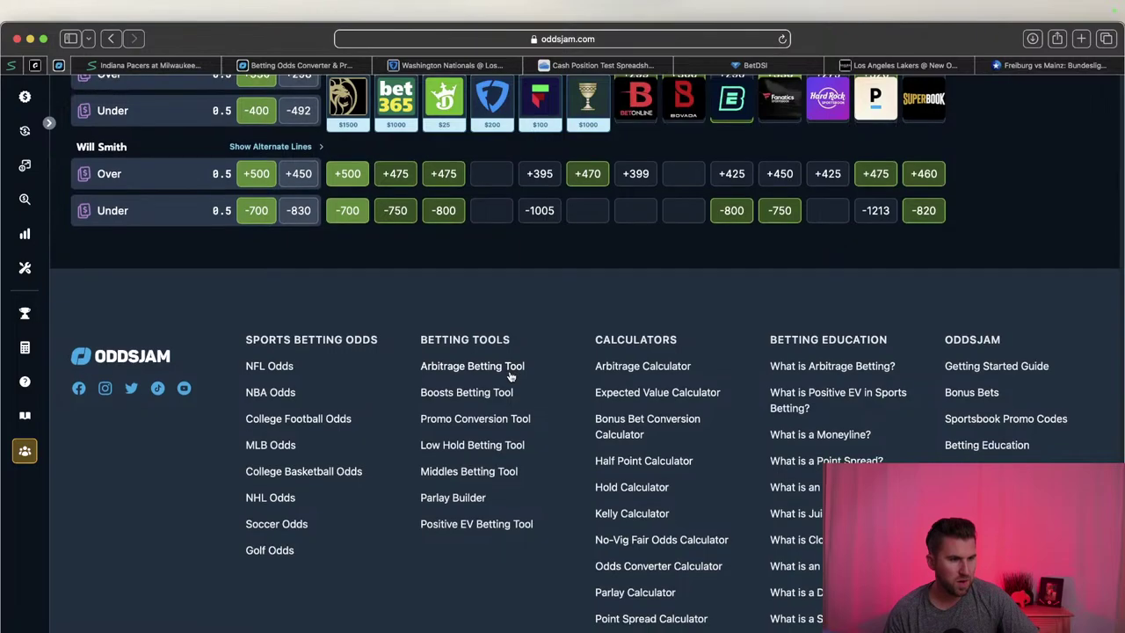
scroll(511, 375, up, 1)
scroll(510, 376, down, 1)
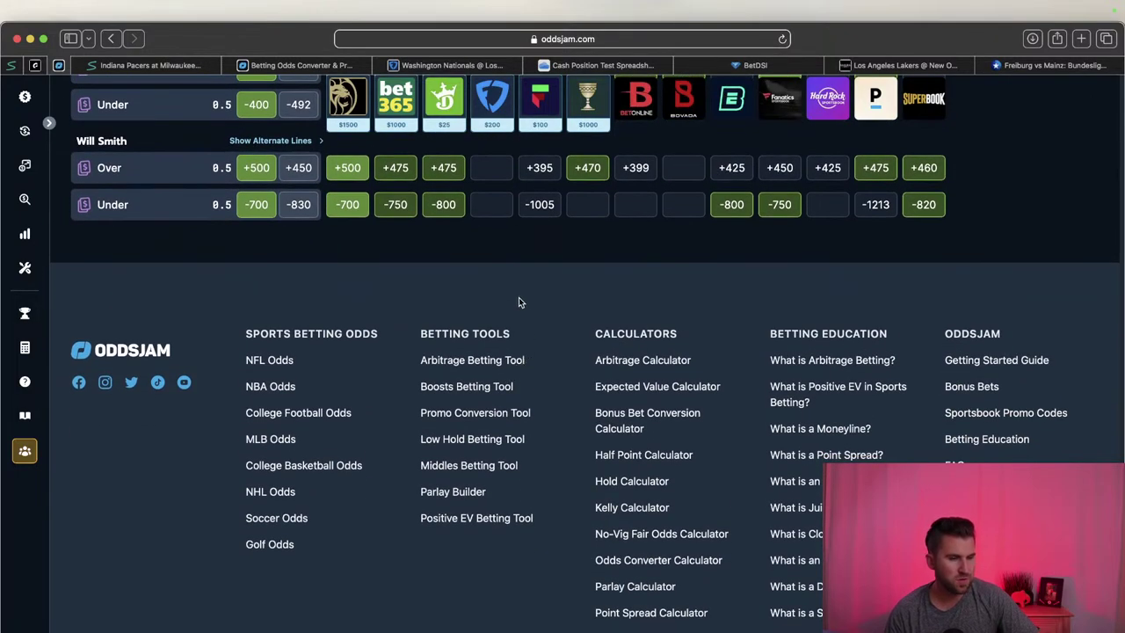
scroll(520, 302, up, 5)
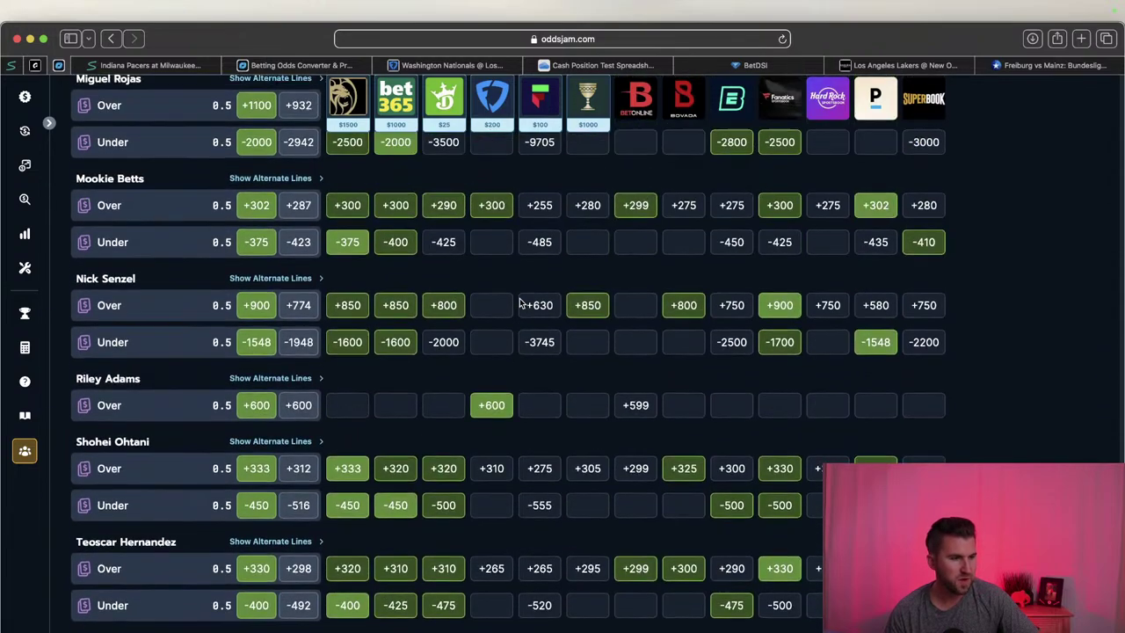
scroll(519, 304, down, 2)
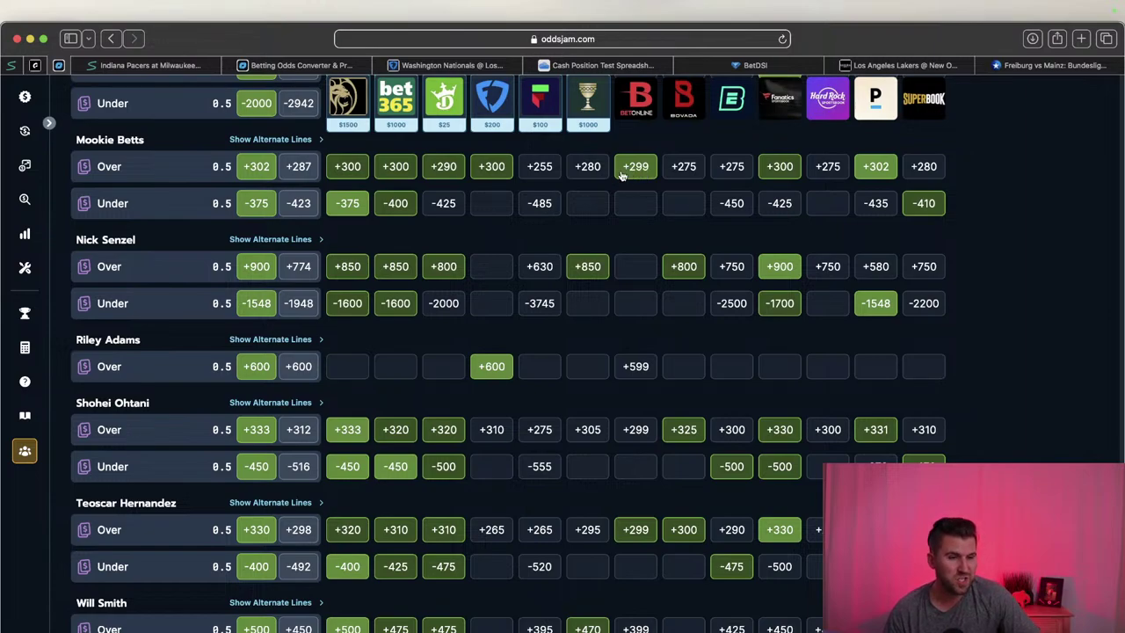
click(429, 67)
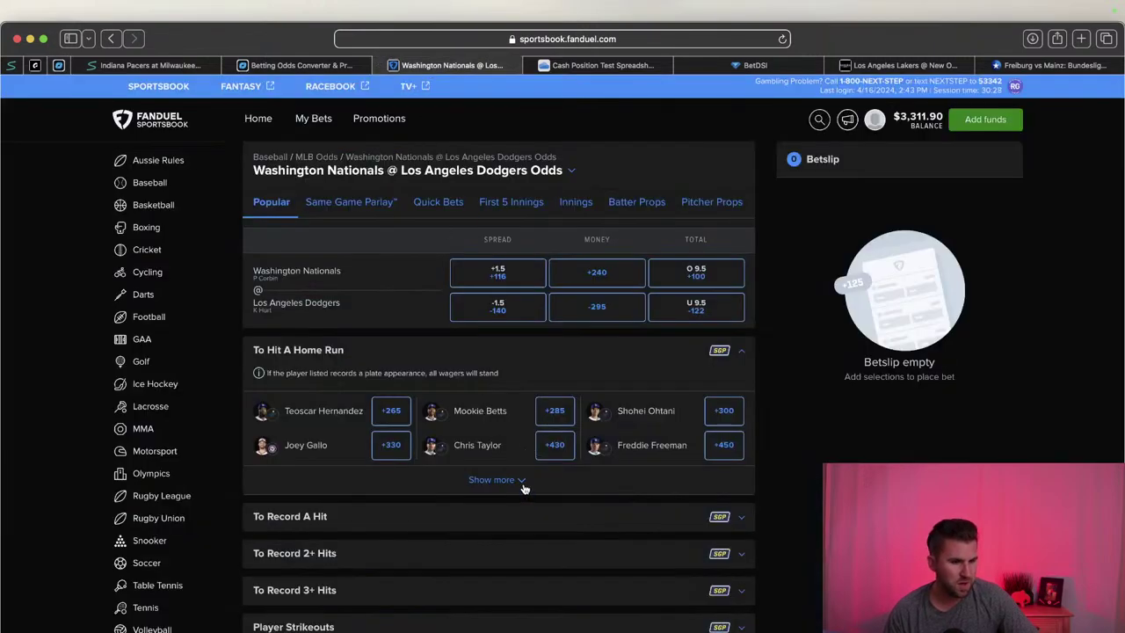
- Bet $25 on Mookie Betts to hit a home run at +285 on FanDuel
click(515, 485)
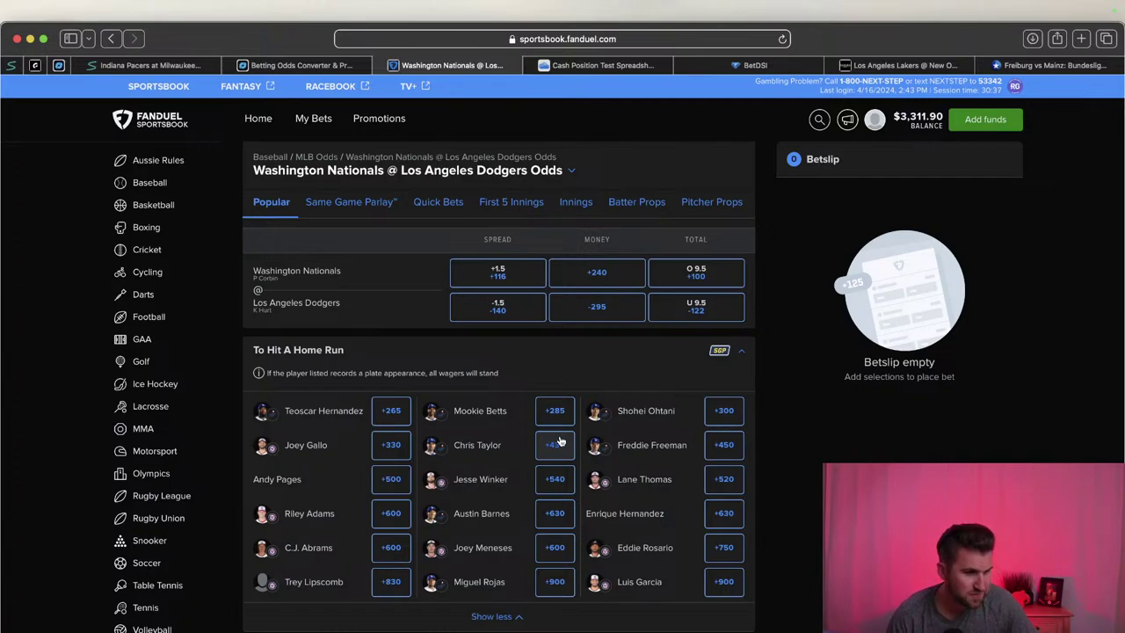
click(556, 412)
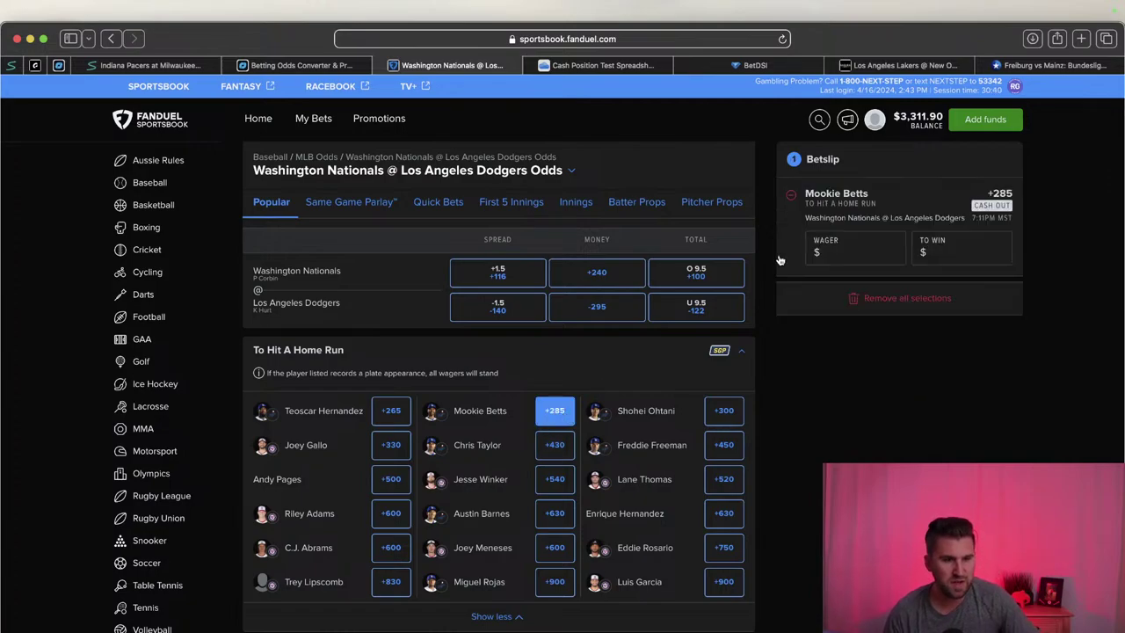
click(861, 253)
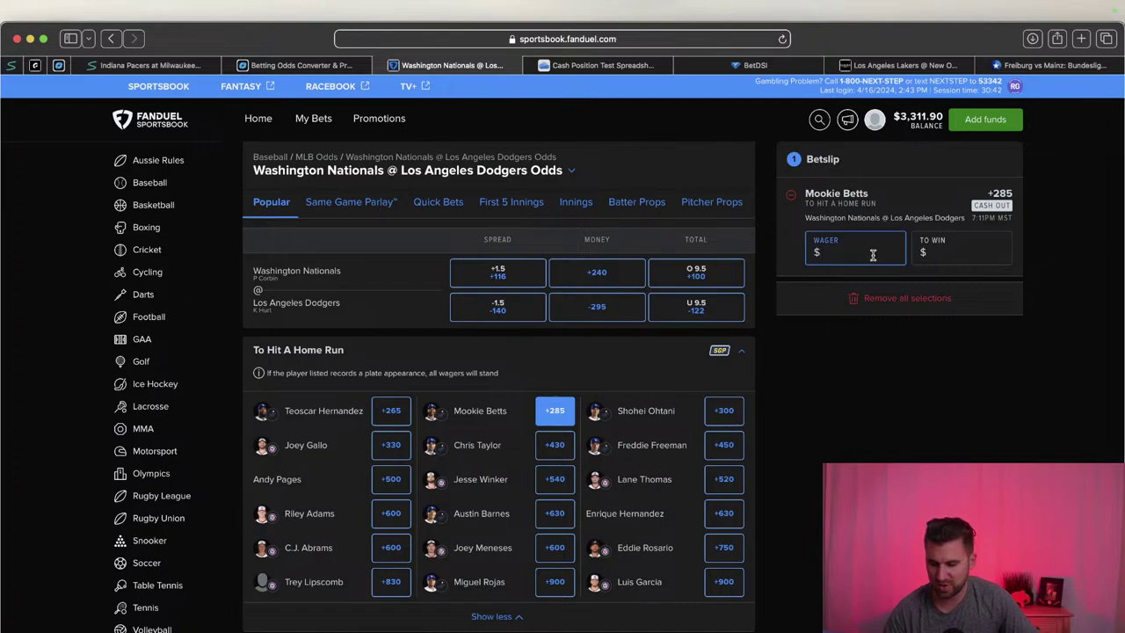
text(25)
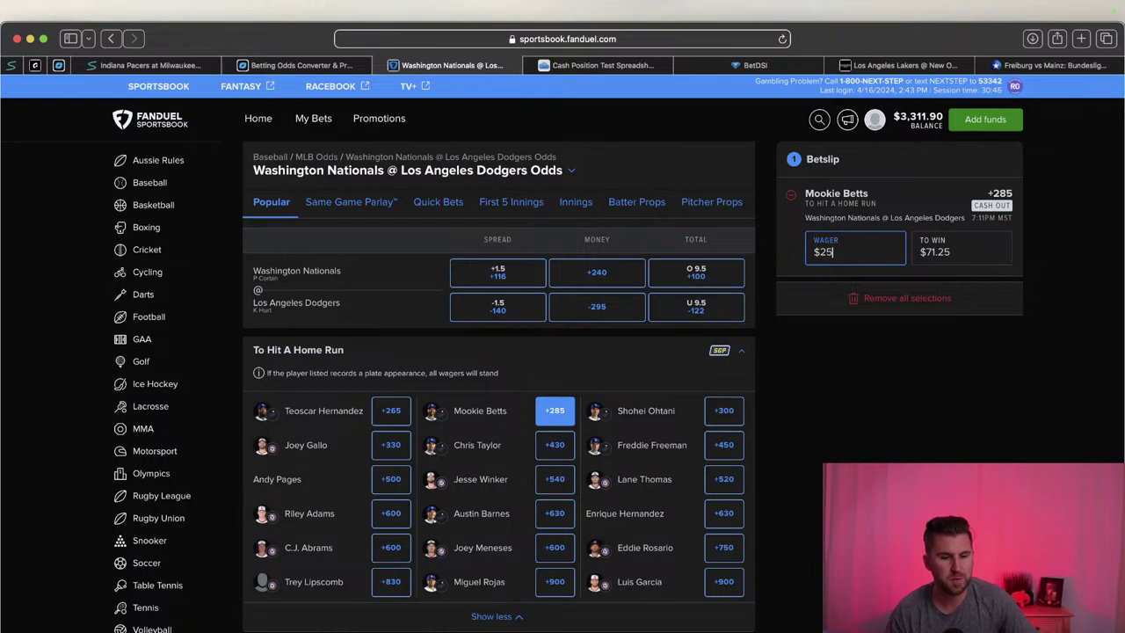
key(Return)
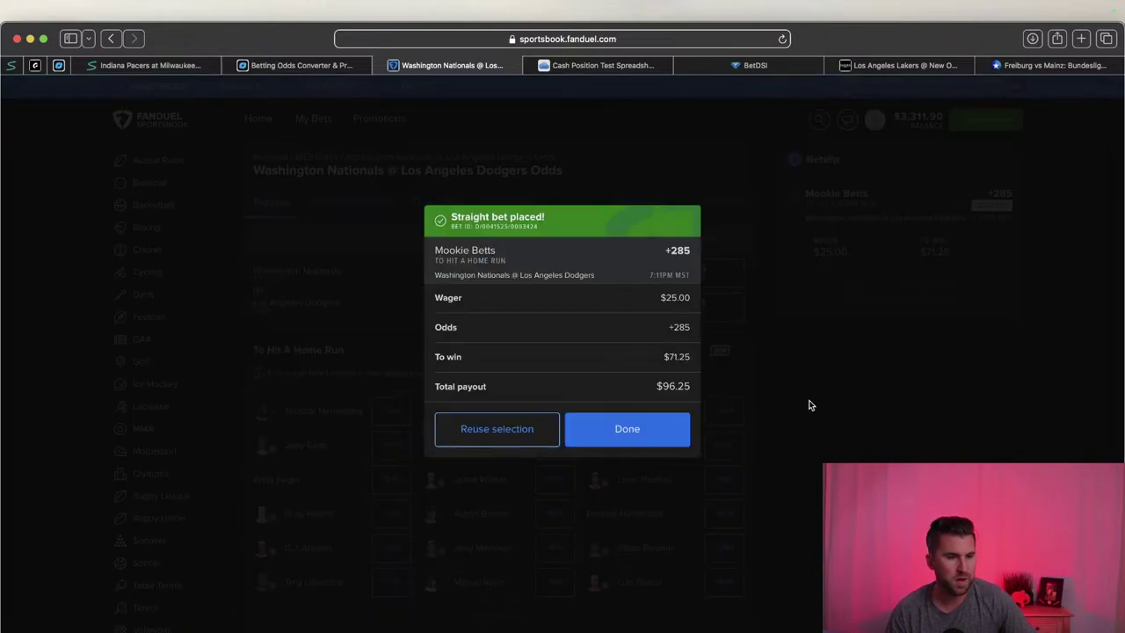
click(624, 442)
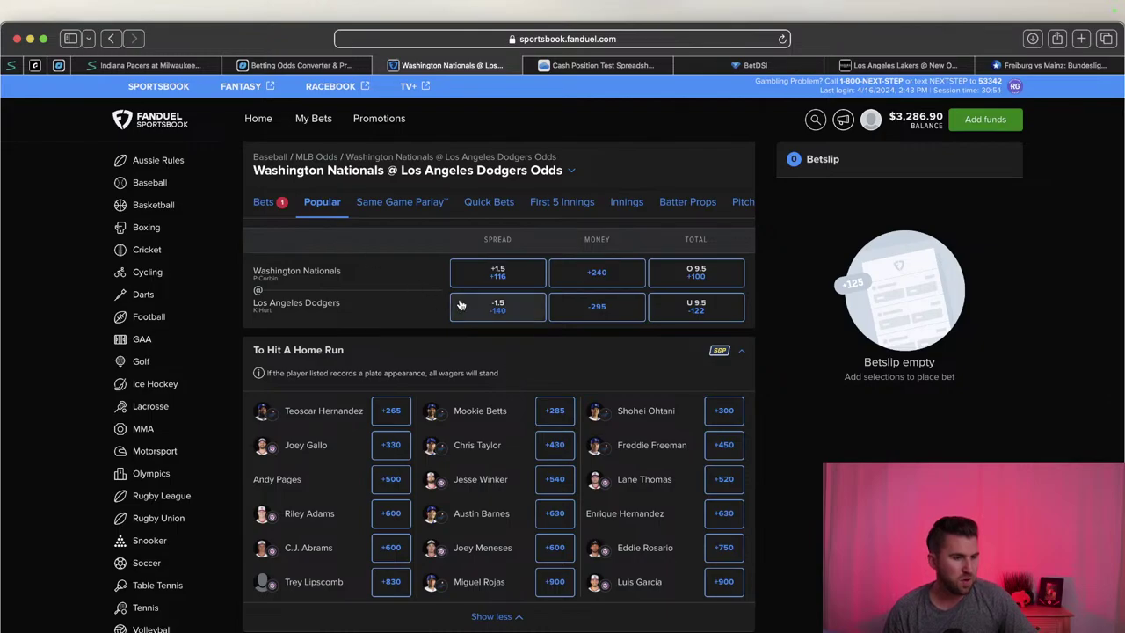
click(59, 66)
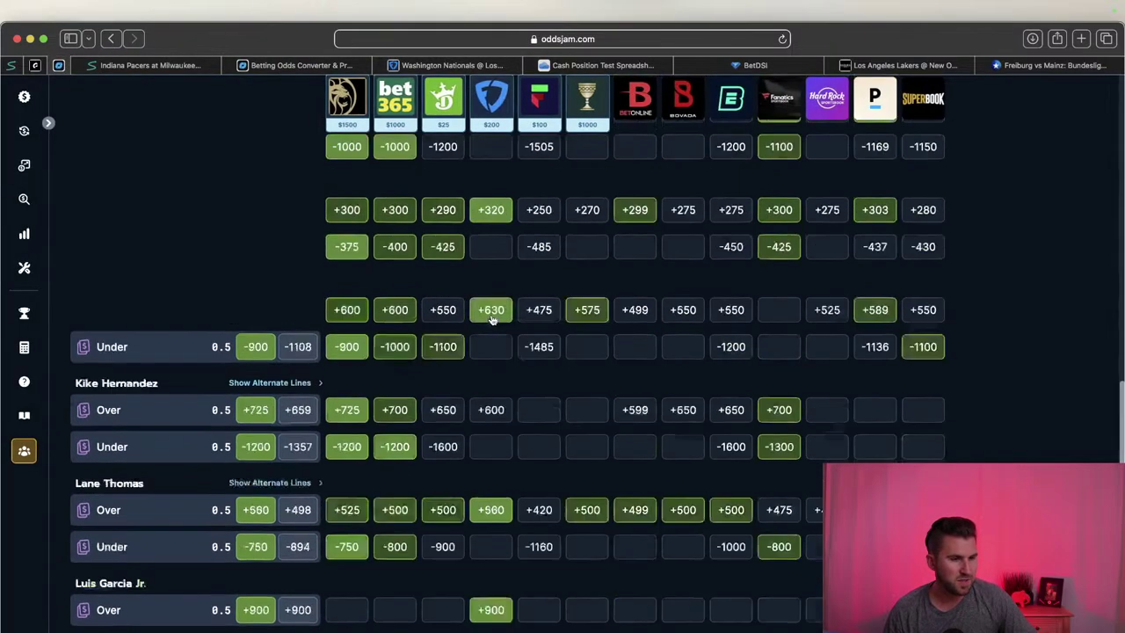
- Load Rockies vs Phillies home run odds and review lines such as Bryce Harper's +420
scroll(492, 321, up, 15)
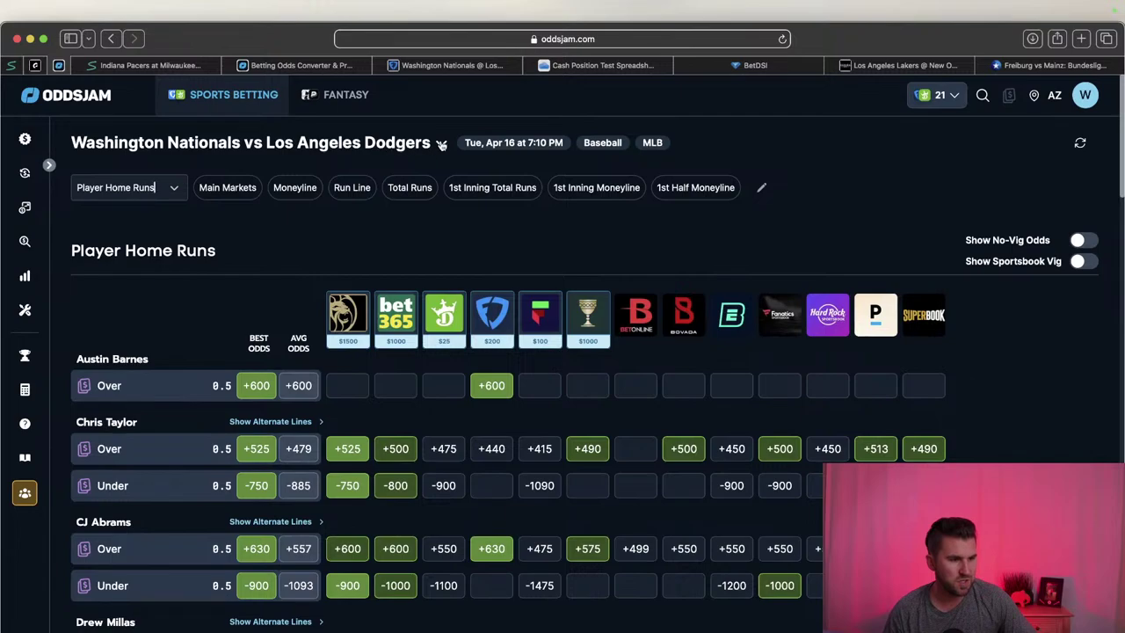
click(441, 143)
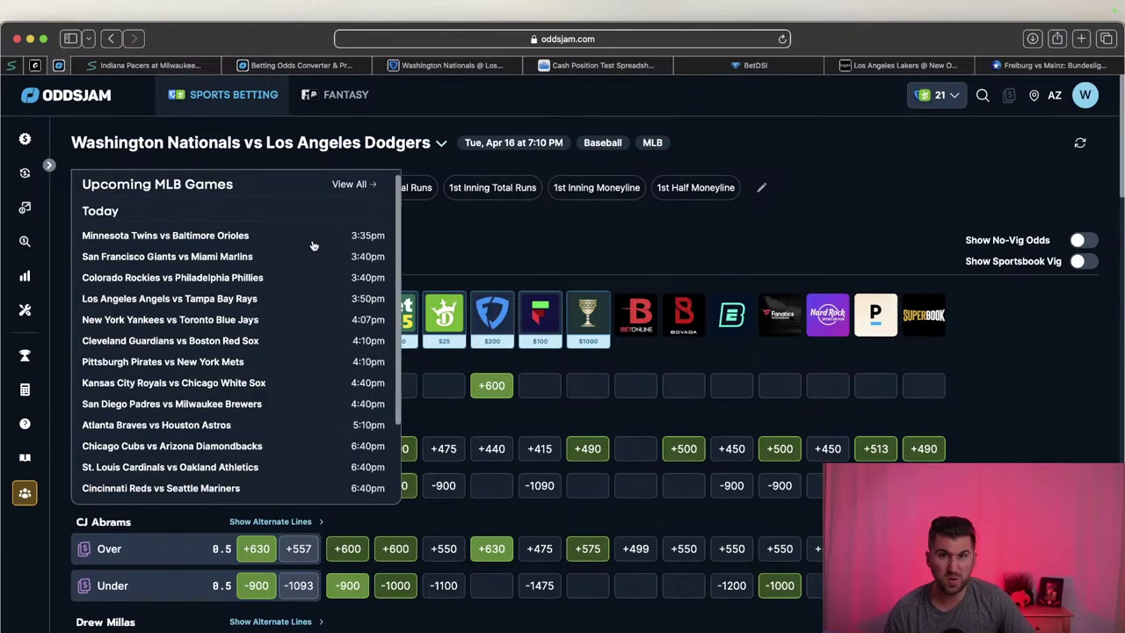
click(205, 278)
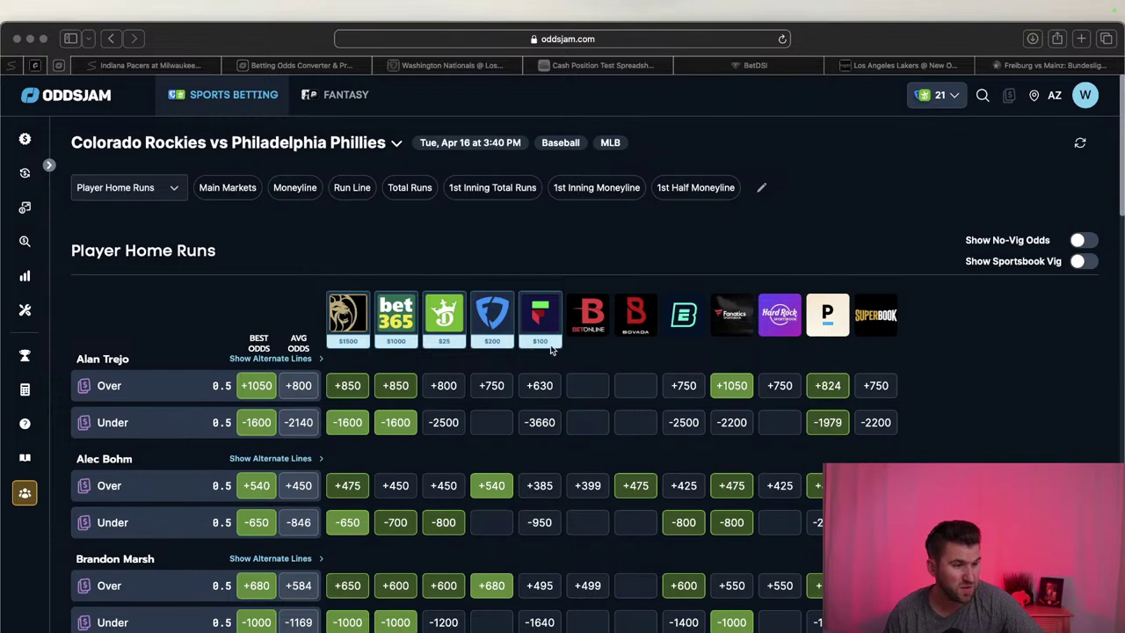
scroll(472, 318, down, 5)
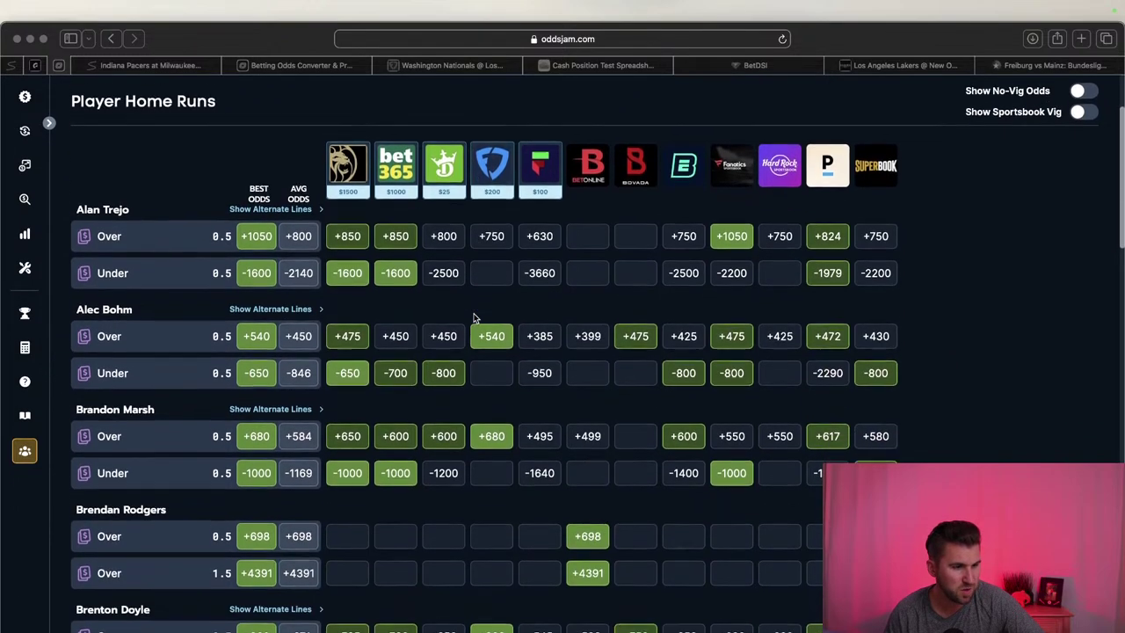
scroll(474, 317, down, 2)
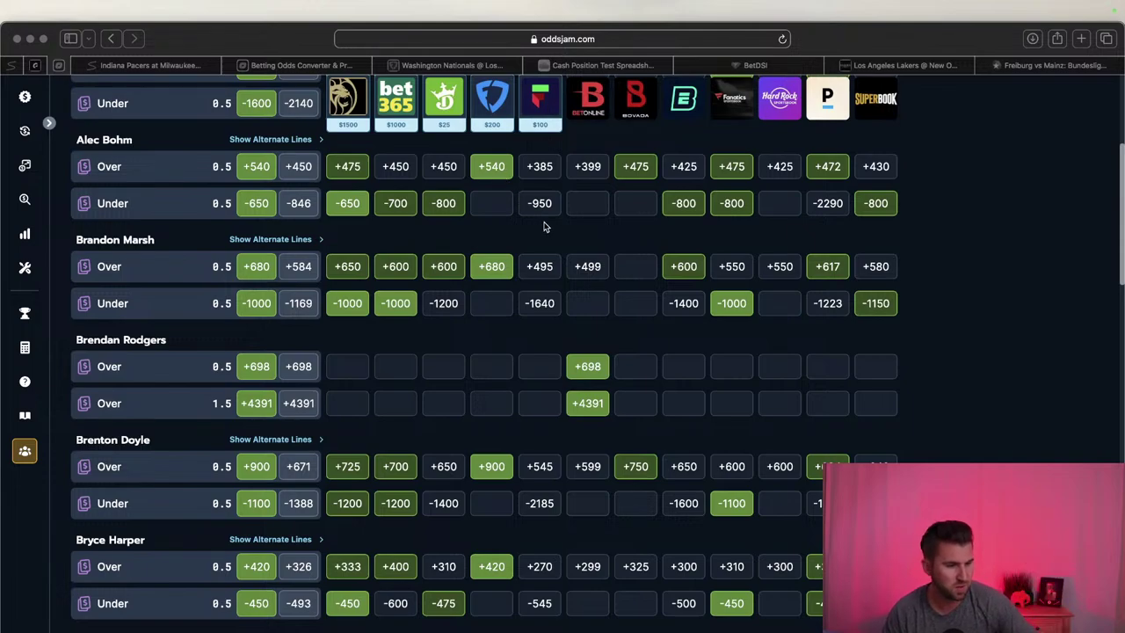
scroll(543, 227, down, 7)
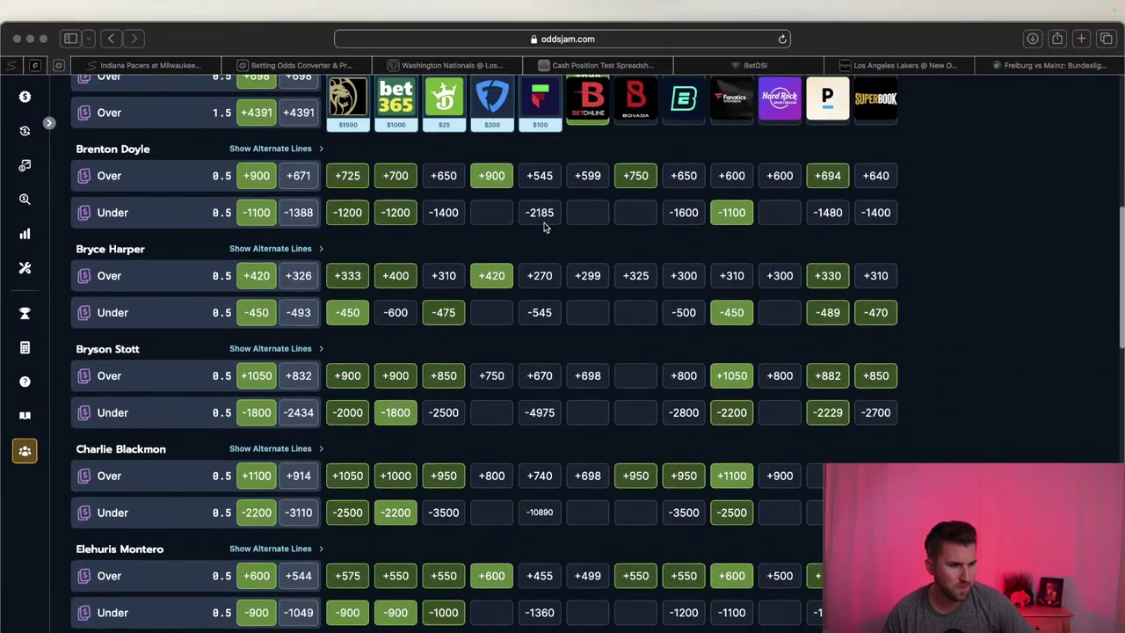
scroll(543, 227, down, 3)
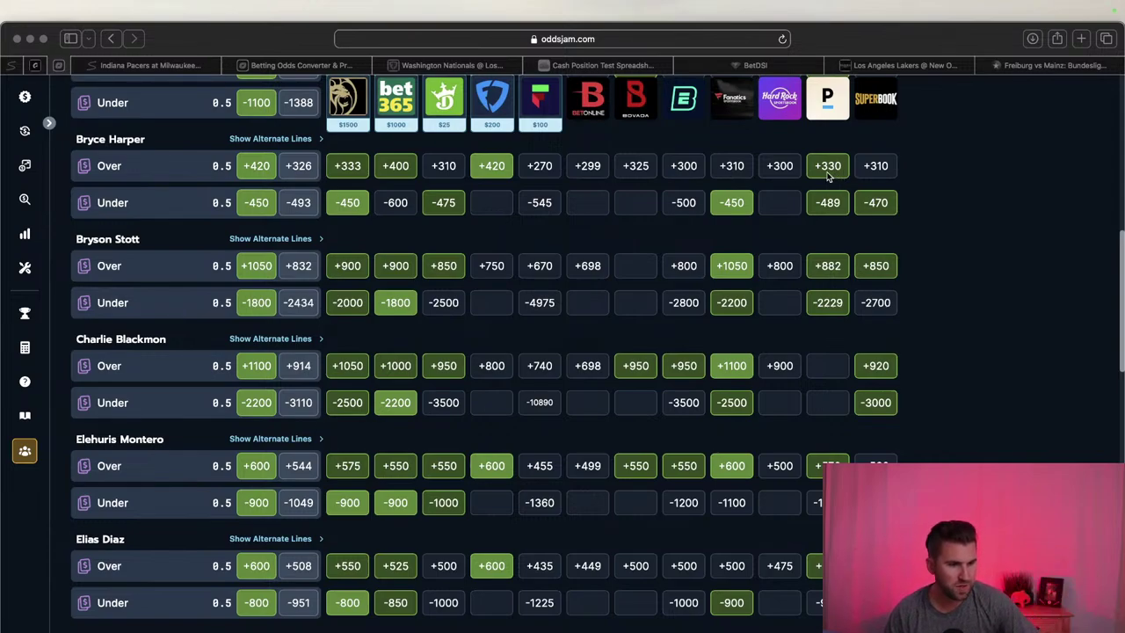
- Go to FanDuel's Colorado Rockies @ Philadelphia Phillies page via the MLB games list
click(418, 65)
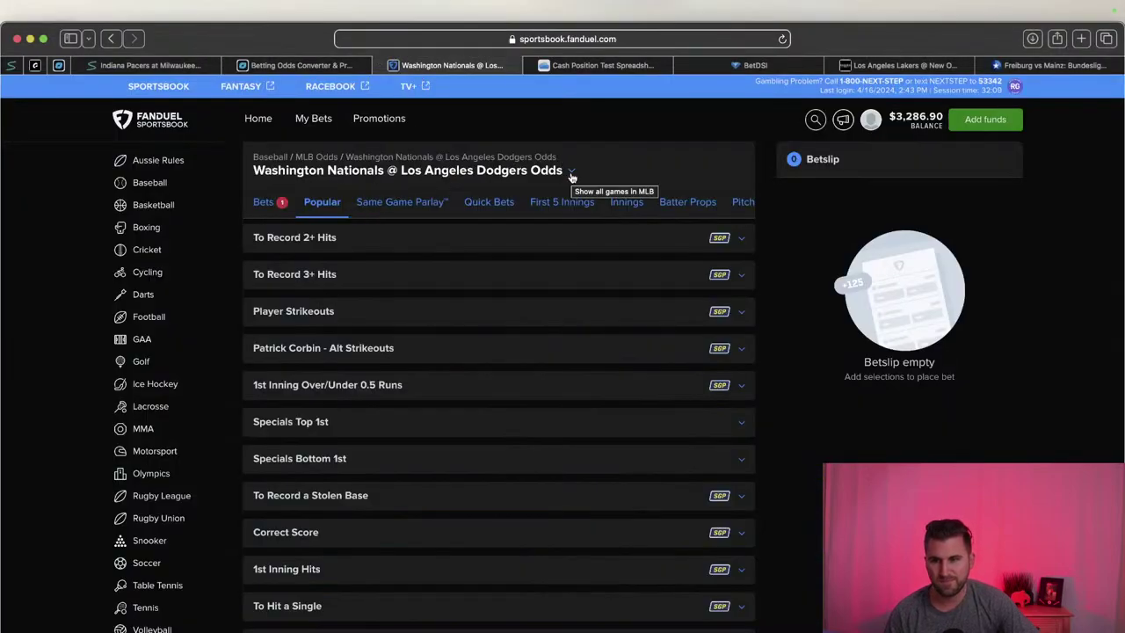
click(571, 174)
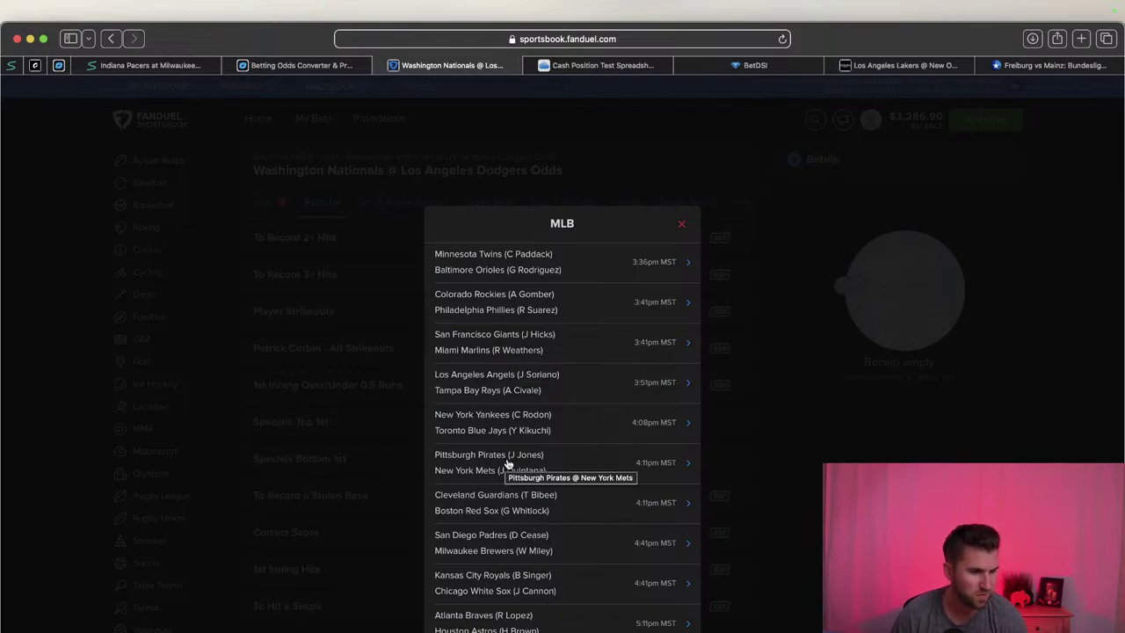
click(485, 309)
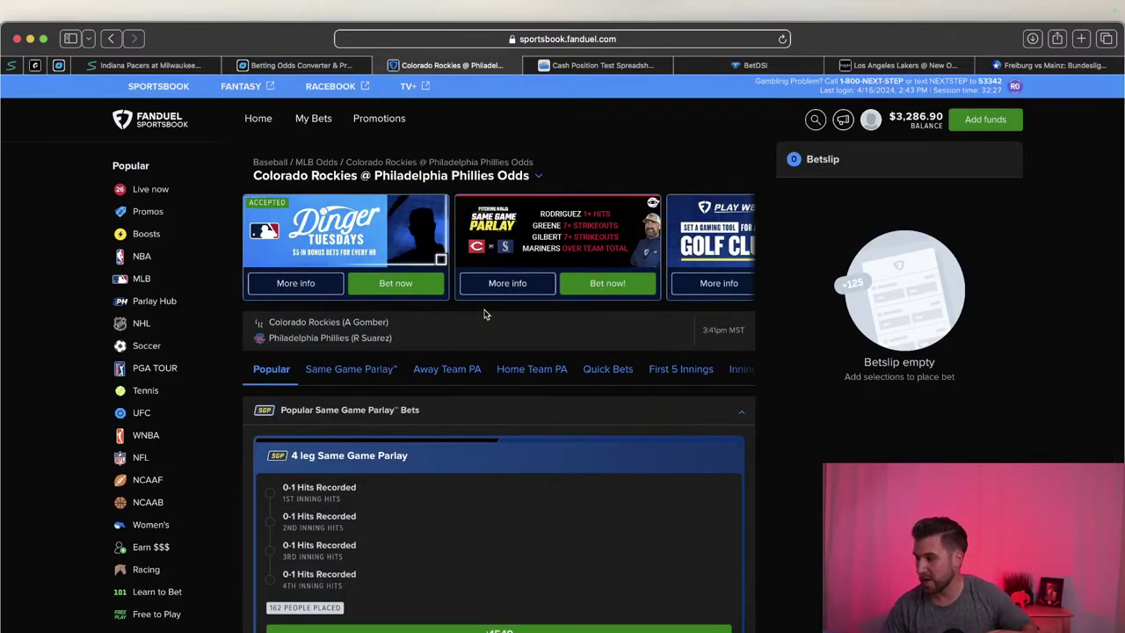
- Bet $25 on Bryce Harper to hit a home run at +420, leaving $3,261.90 balance
scroll(477, 423, down, 10)
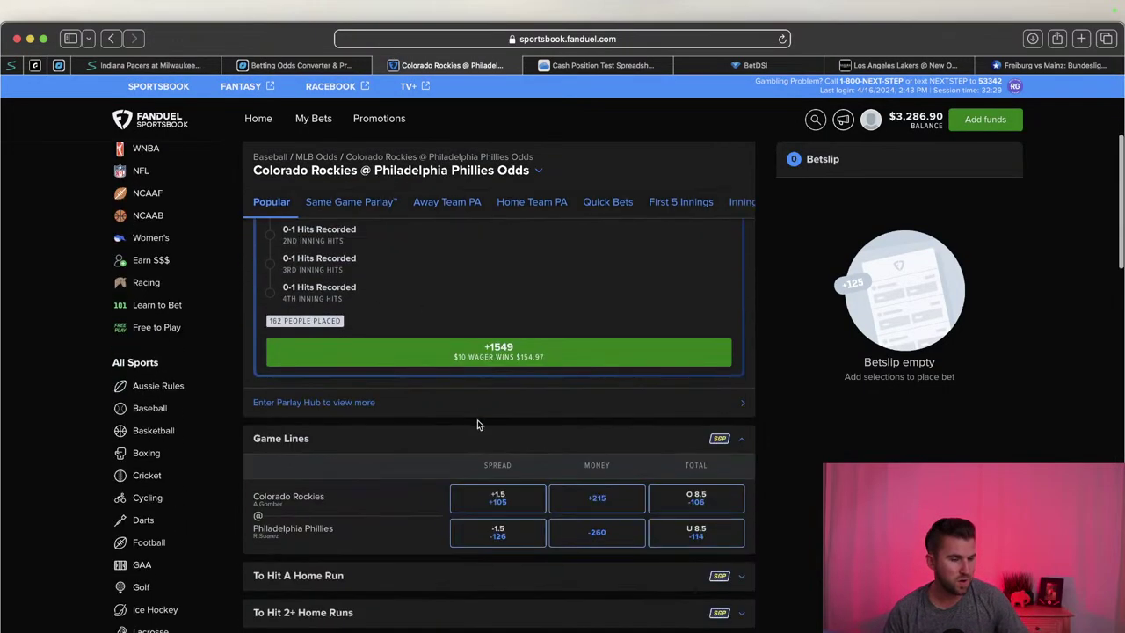
click(432, 297)
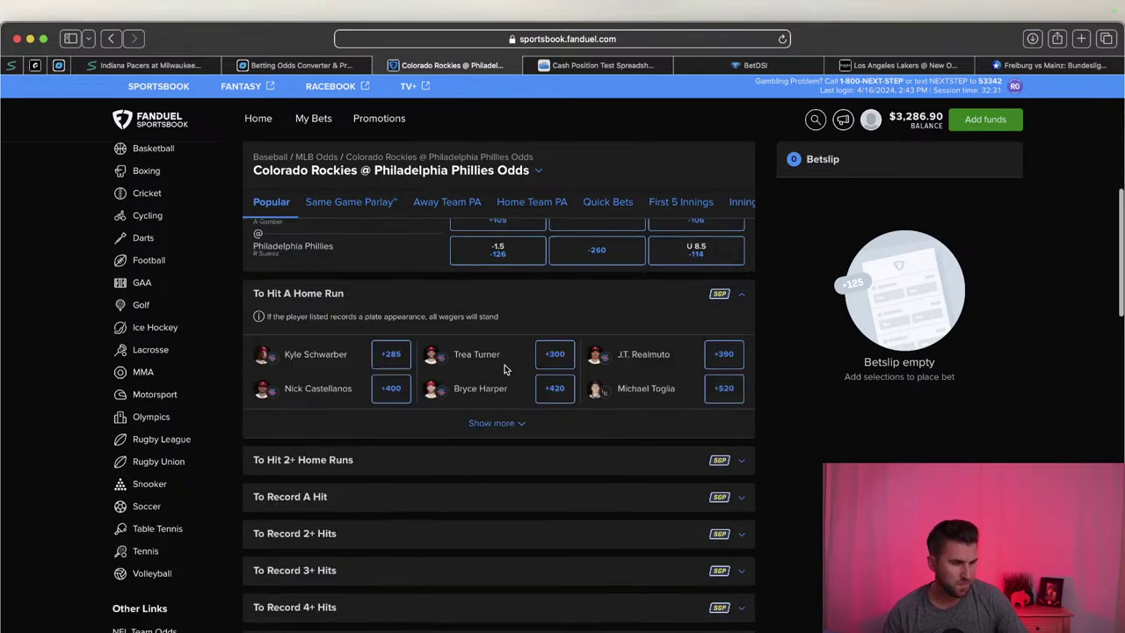
click(505, 425)
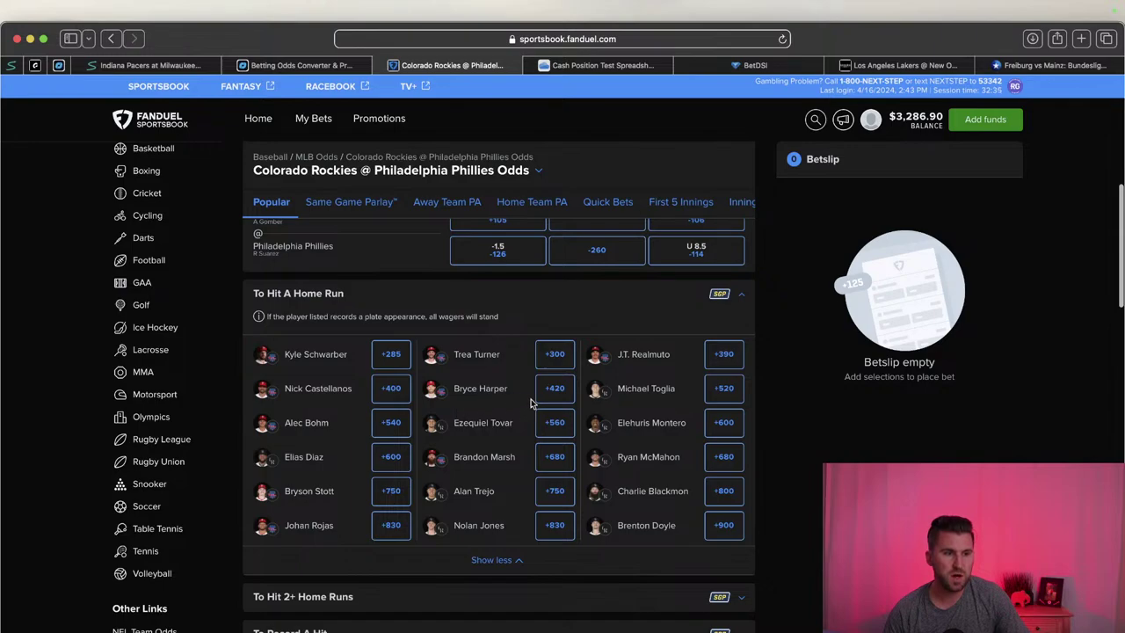
click(562, 394)
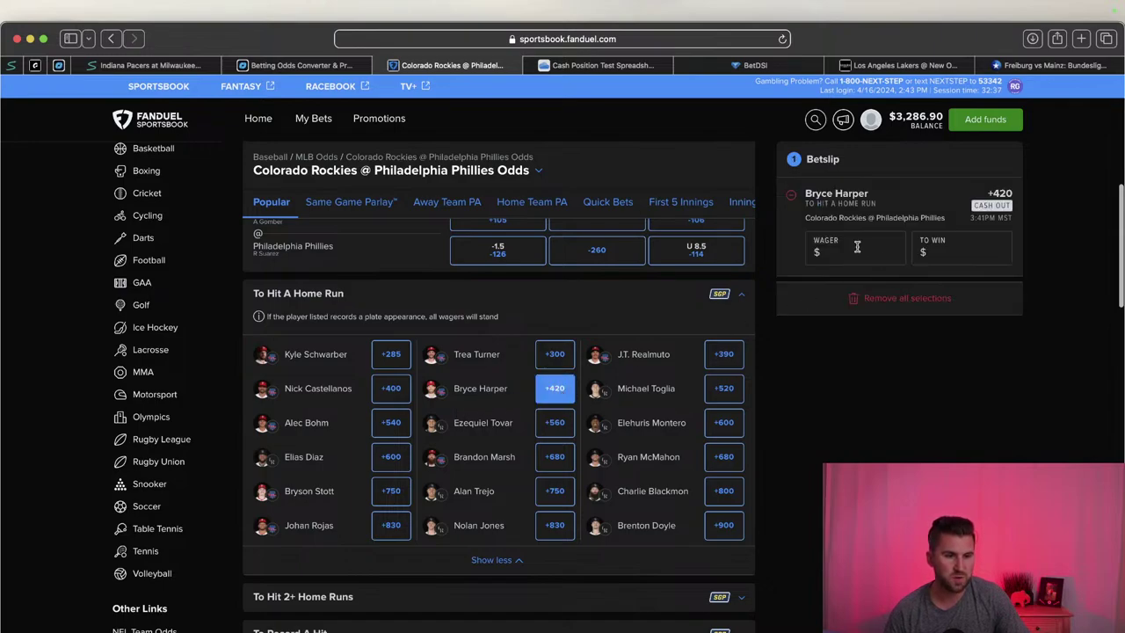
click(858, 248)
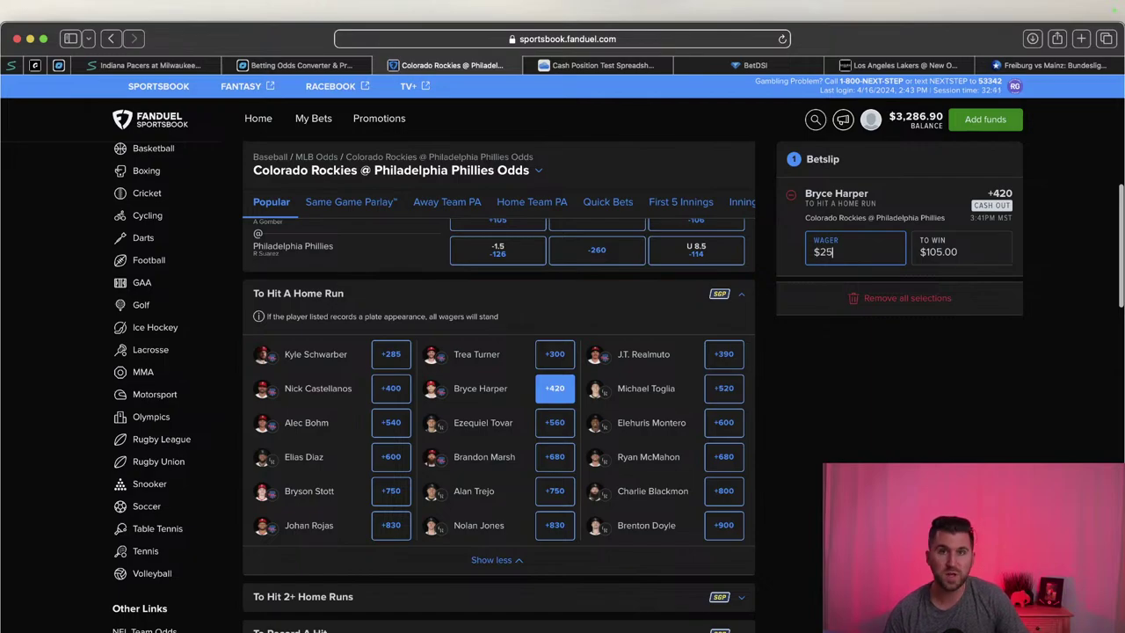
key(Return)
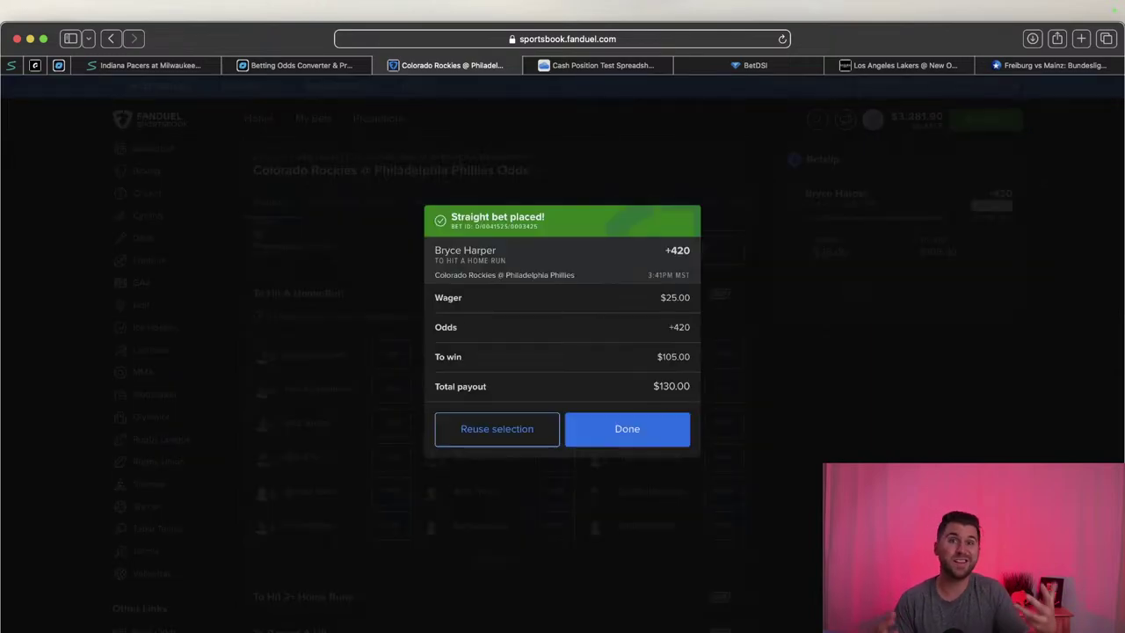
click(626, 431)
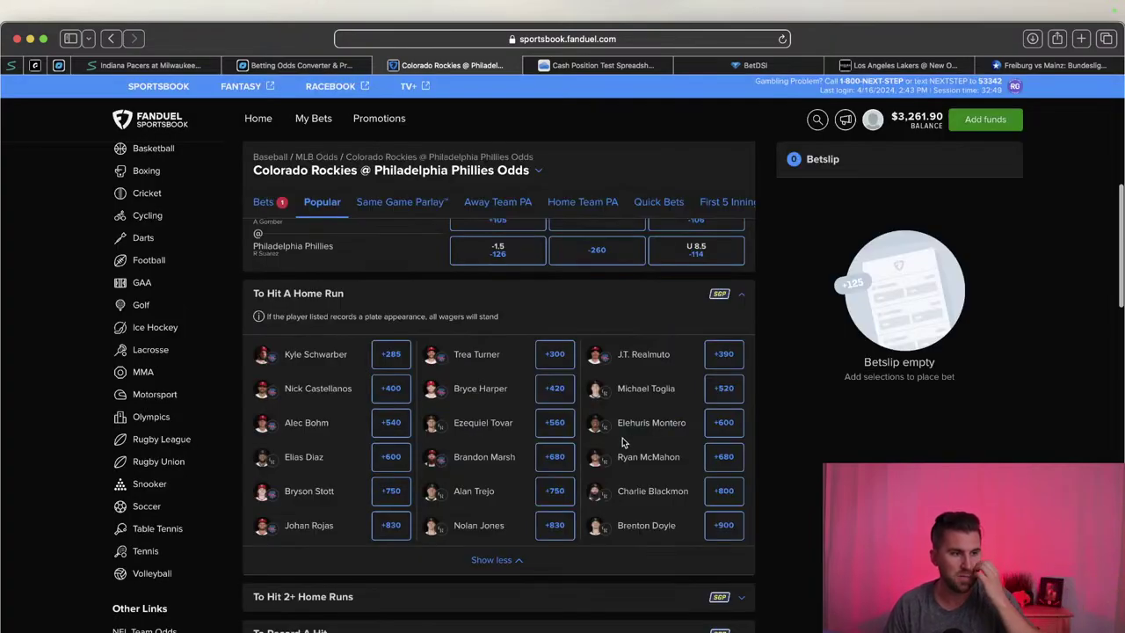
- In OddsJam, switch the game to Atlanta Braves vs Houston Astros
click(59, 65)
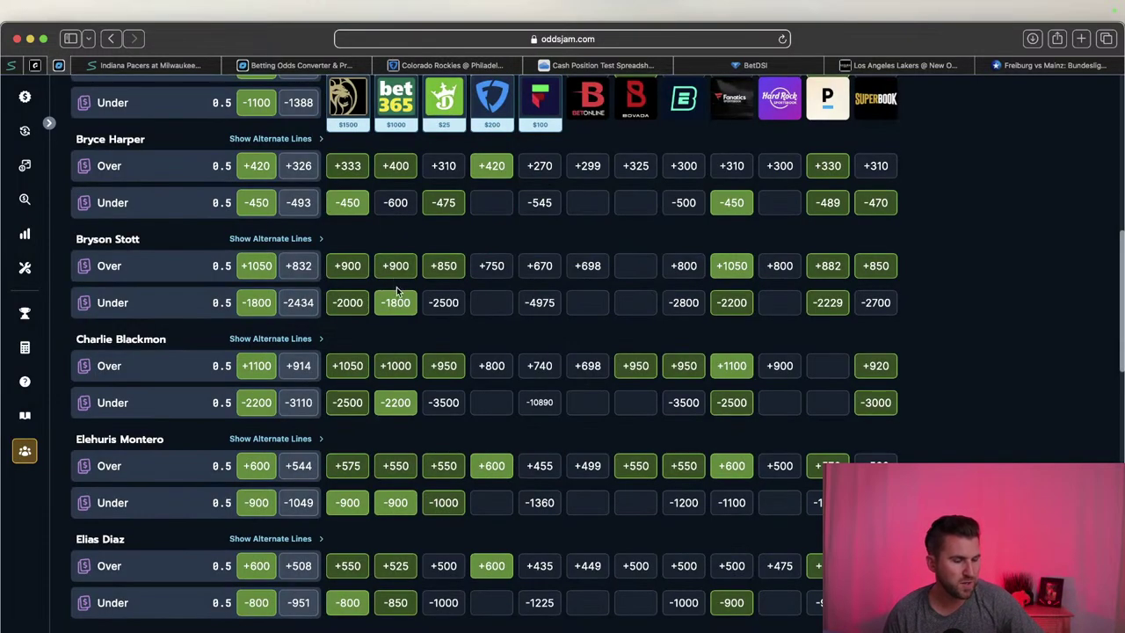
scroll(397, 291, down, 1)
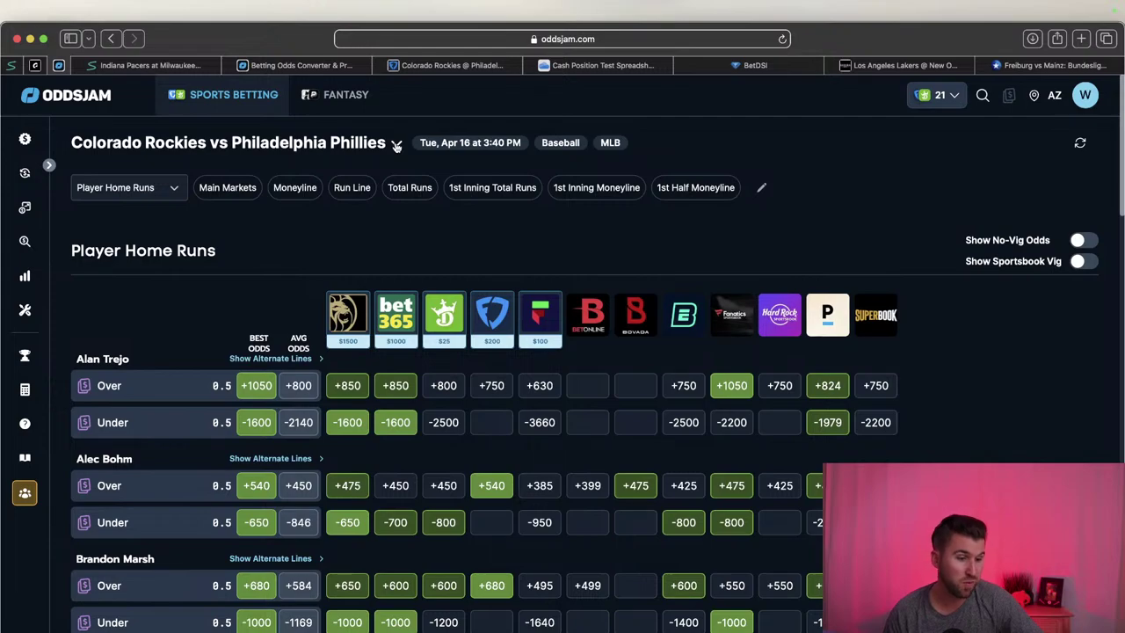
click(396, 145)
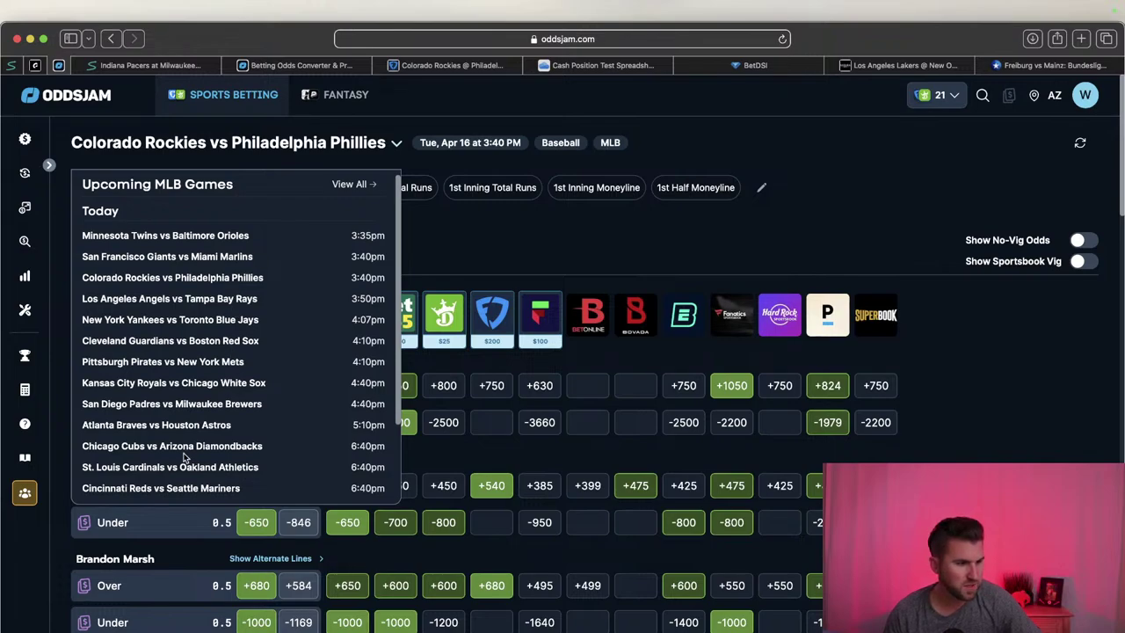
scroll(184, 457, down, 2)
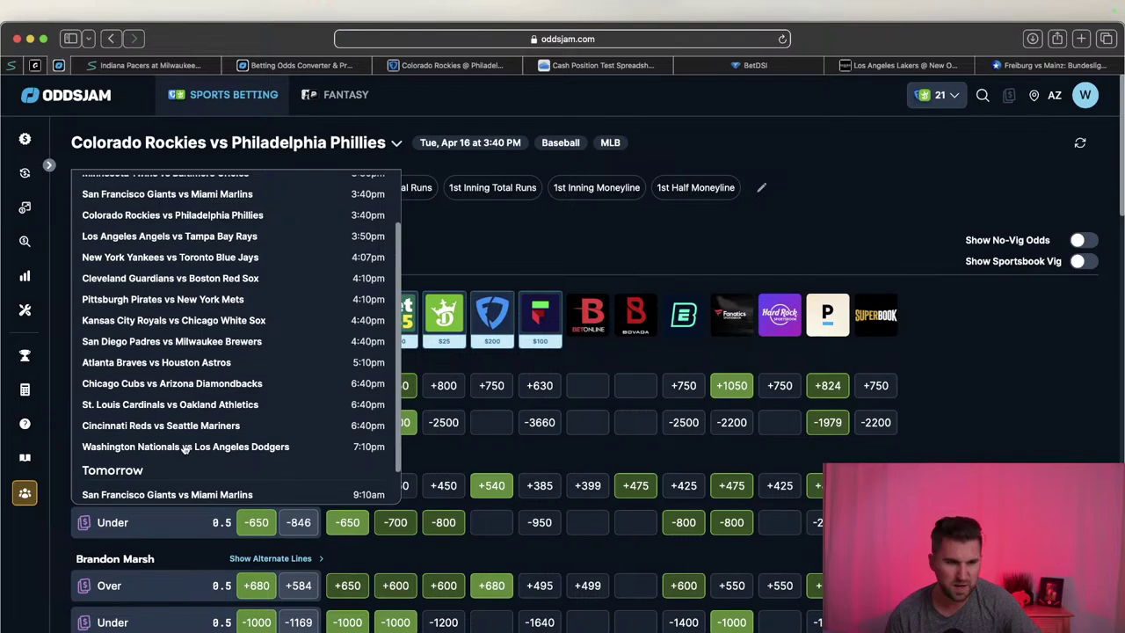
click(202, 364)
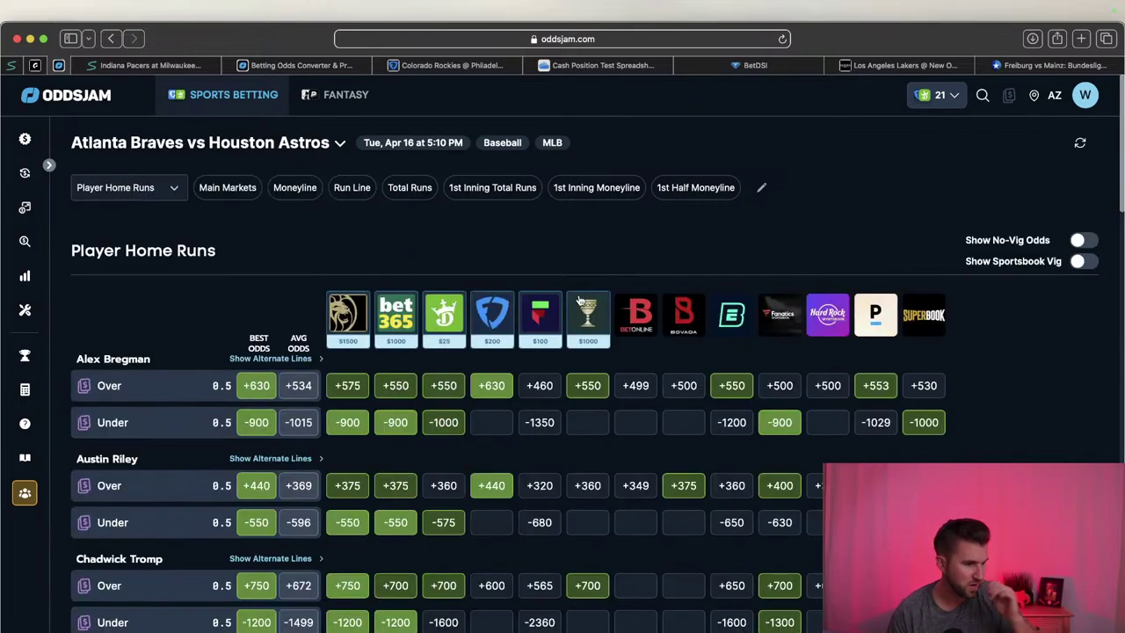
- Scroll through every player's home run line, noting Alex Bregman's best Over 0.5 at +630
scroll(581, 304, down, 5)
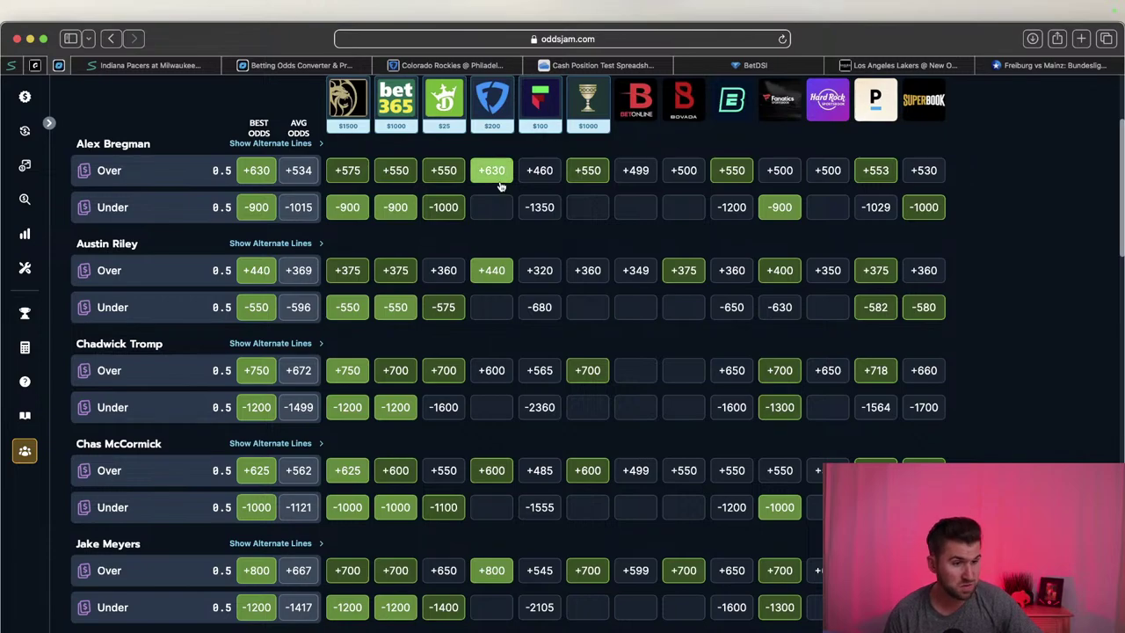
scroll(552, 299, down, 4)
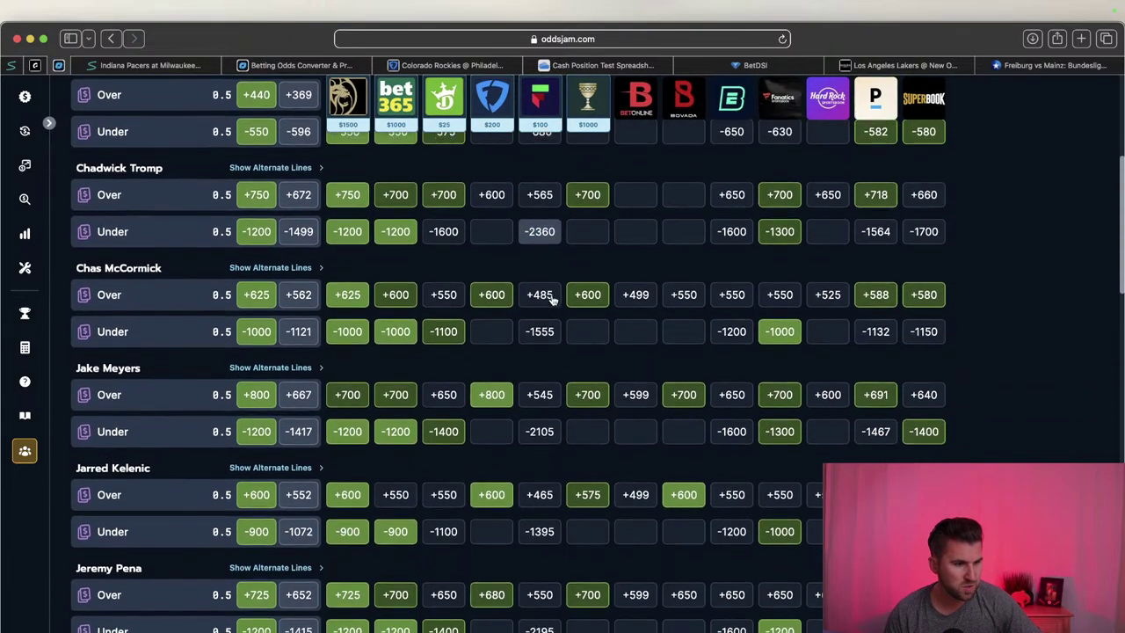
scroll(552, 299, down, 5)
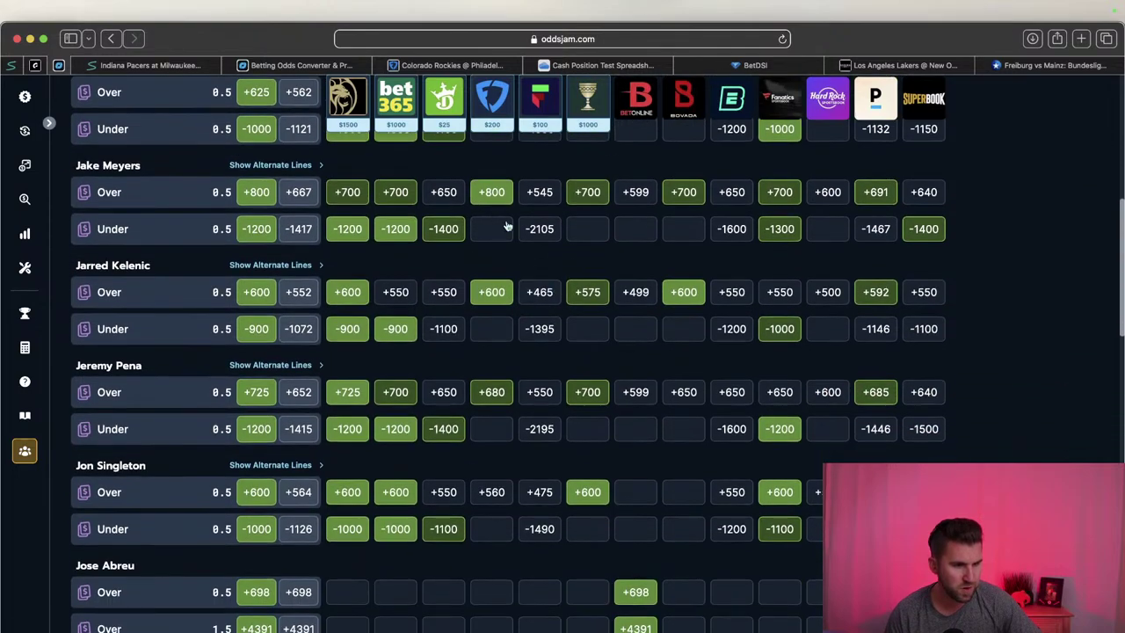
scroll(528, 256, down, 3)
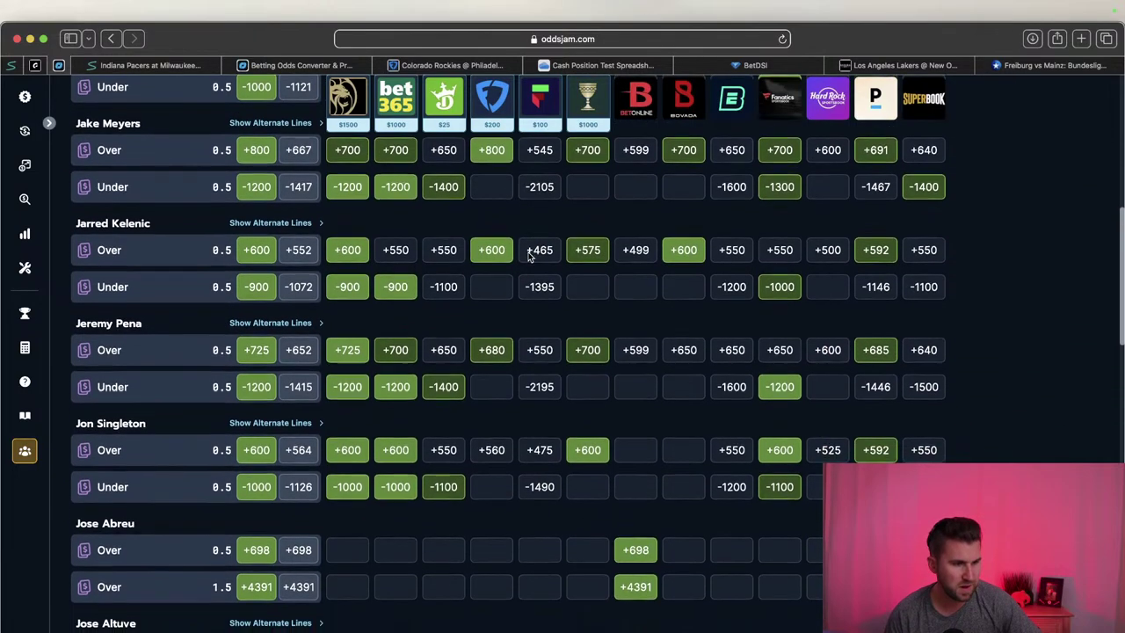
scroll(529, 256, down, 5)
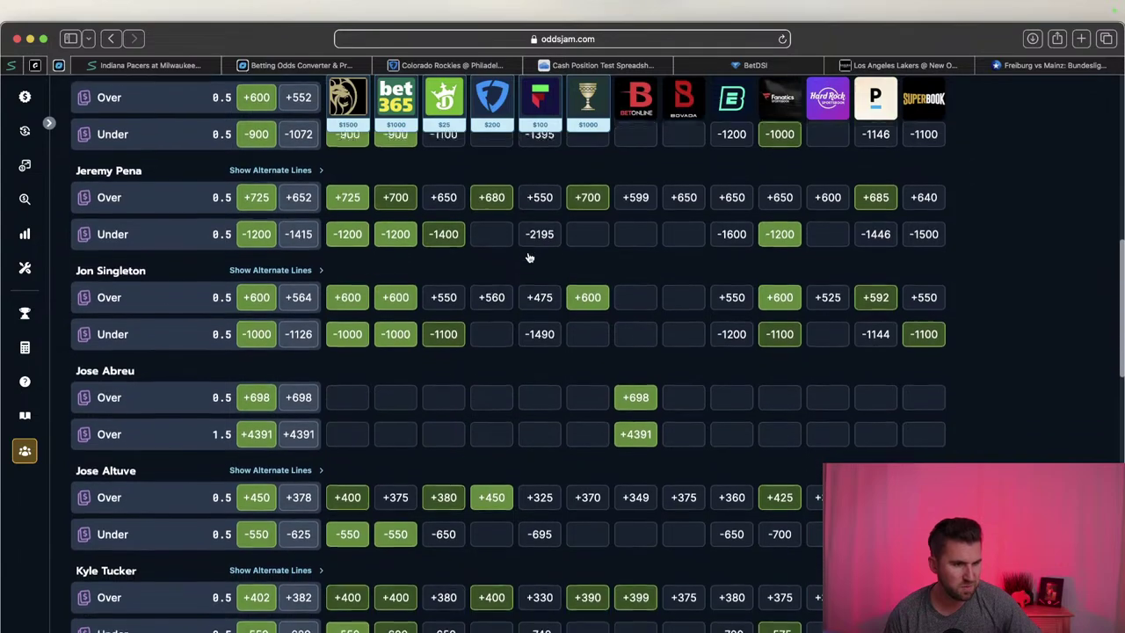
scroll(527, 257, down, 3)
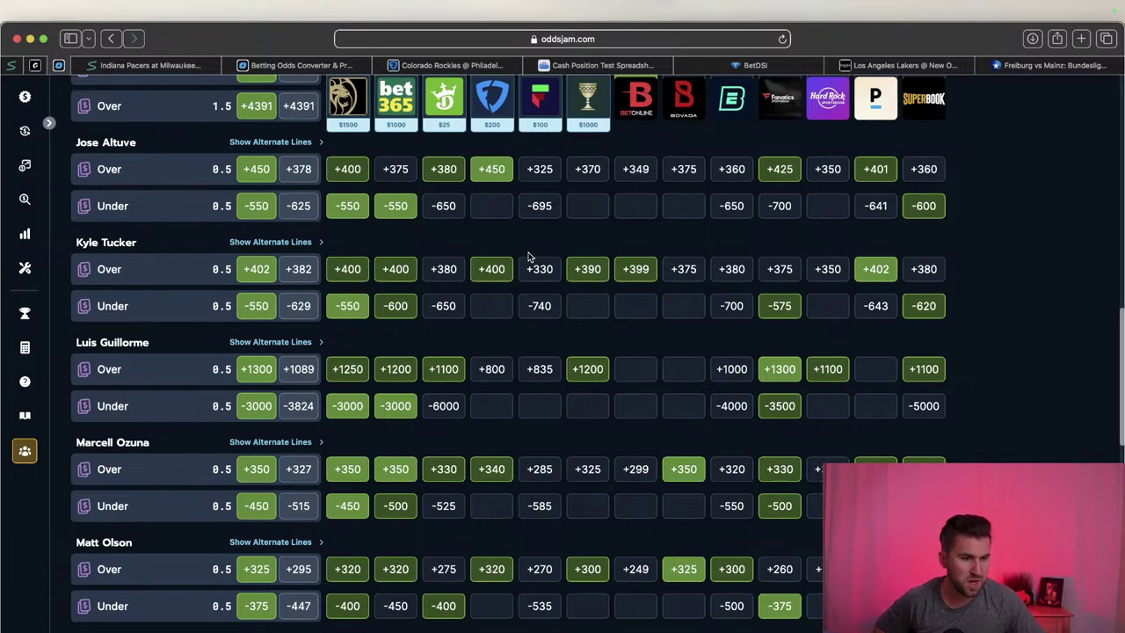
scroll(528, 257, down, 8)
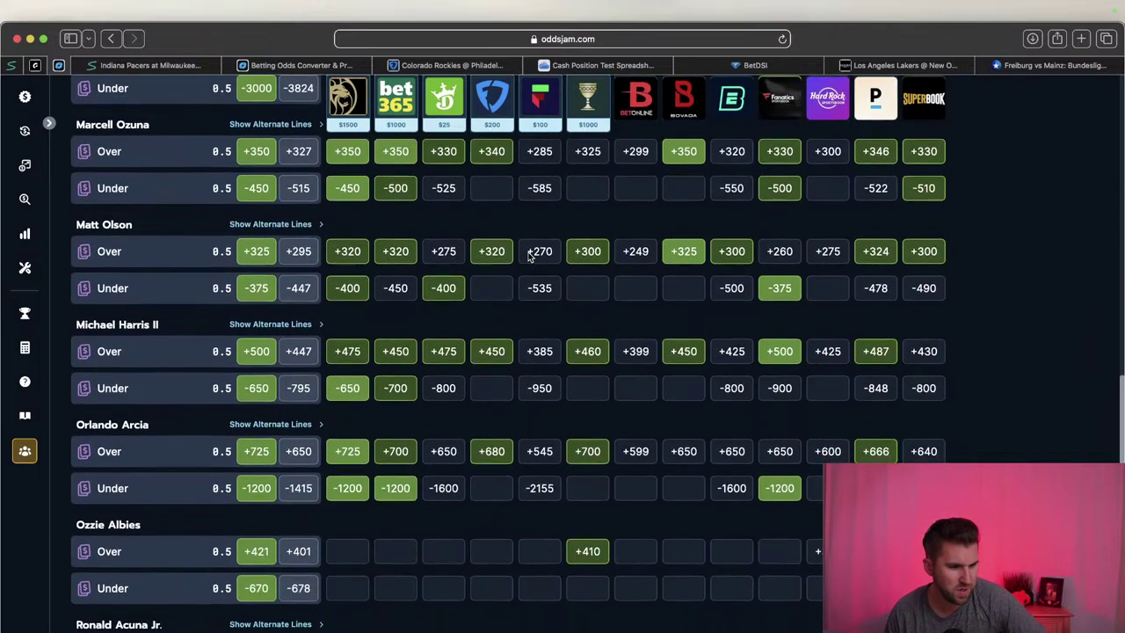
scroll(529, 256, down, 10)
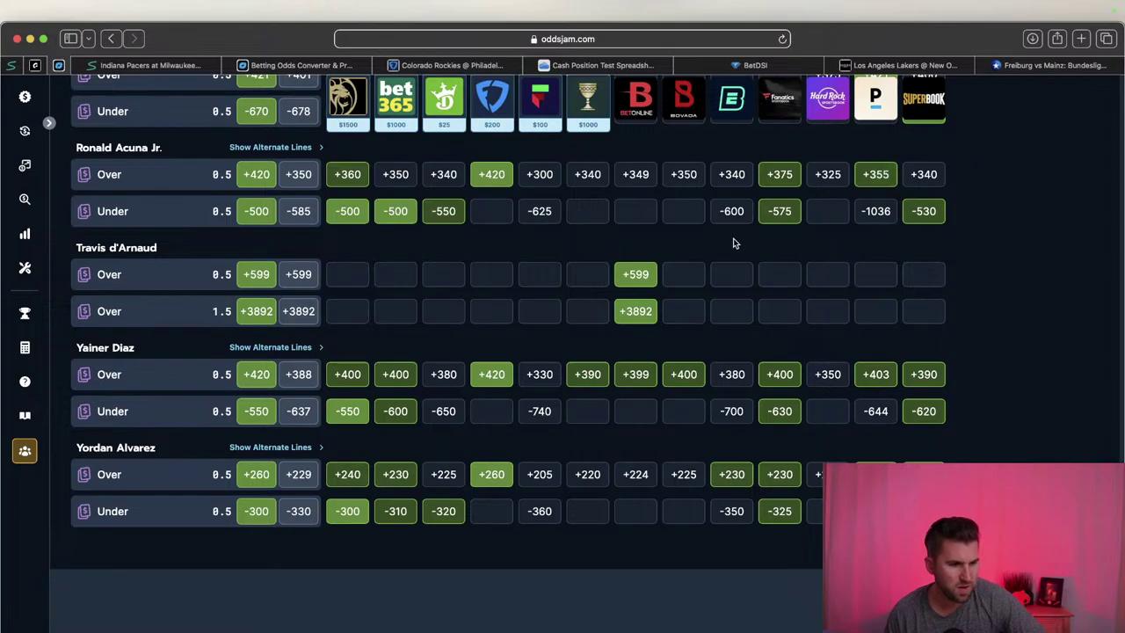
scroll(723, 264, up, 10)
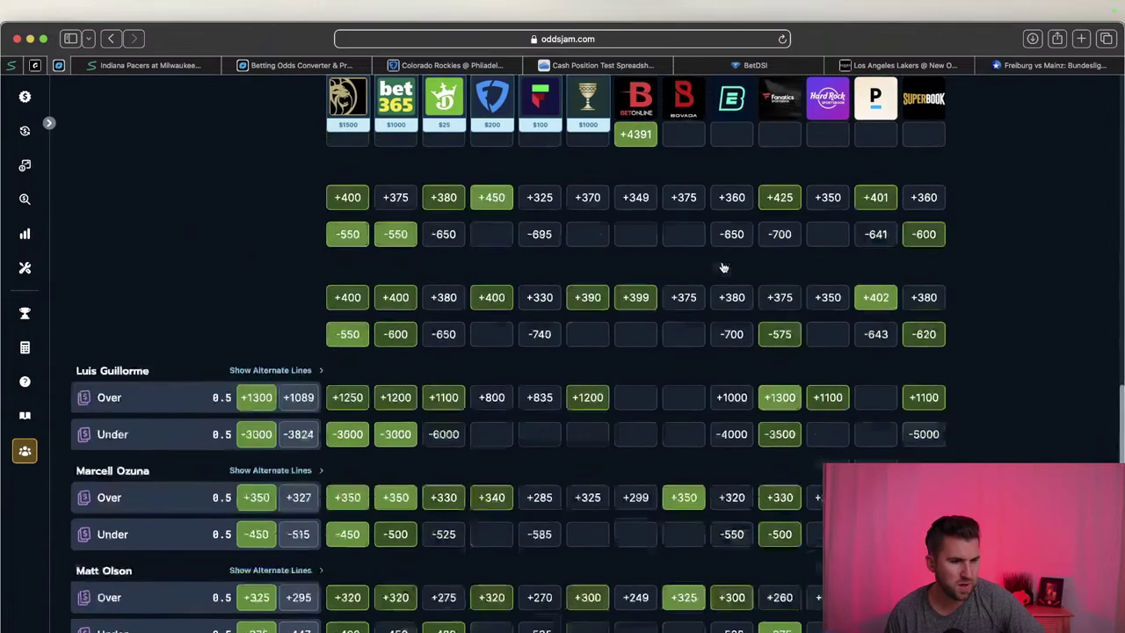
scroll(724, 267, up, 15)
scroll(724, 266, down, 5)
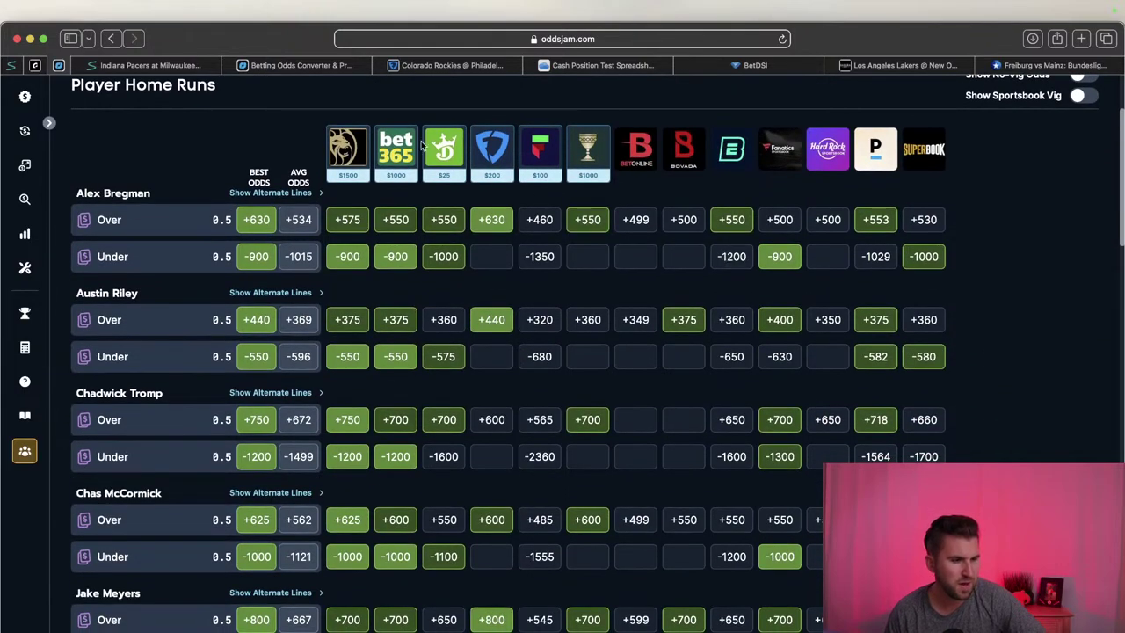
- Open FanDuel's Braves @ Astros page and expand the To Hit A Home Run market
click(426, 67)
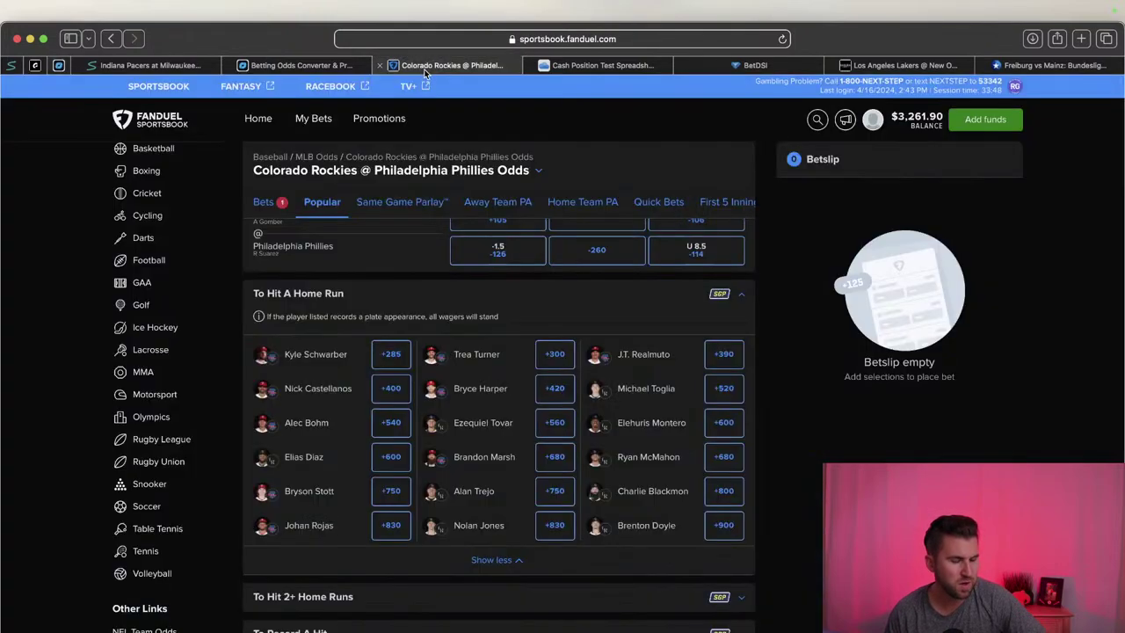
click(538, 173)
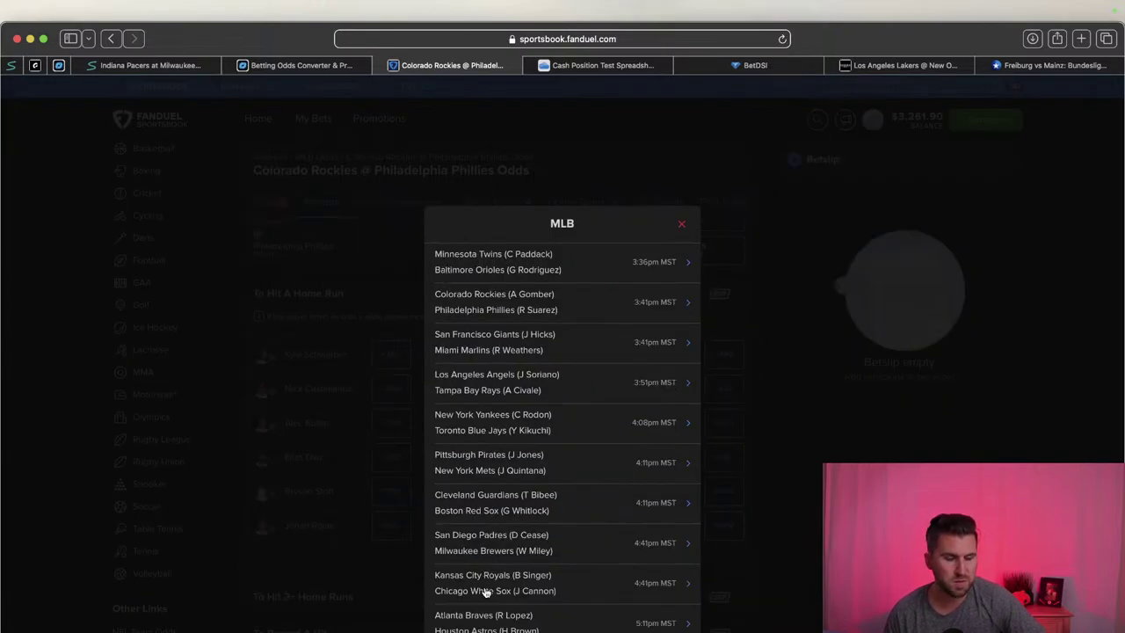
click(482, 618)
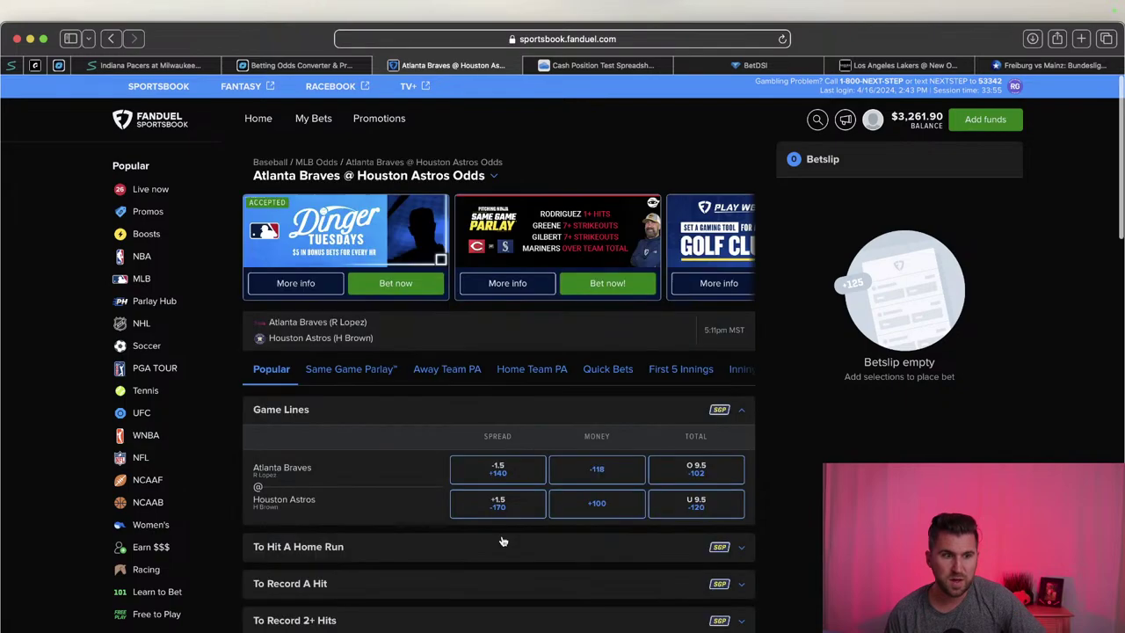
scroll(515, 420, down, 10)
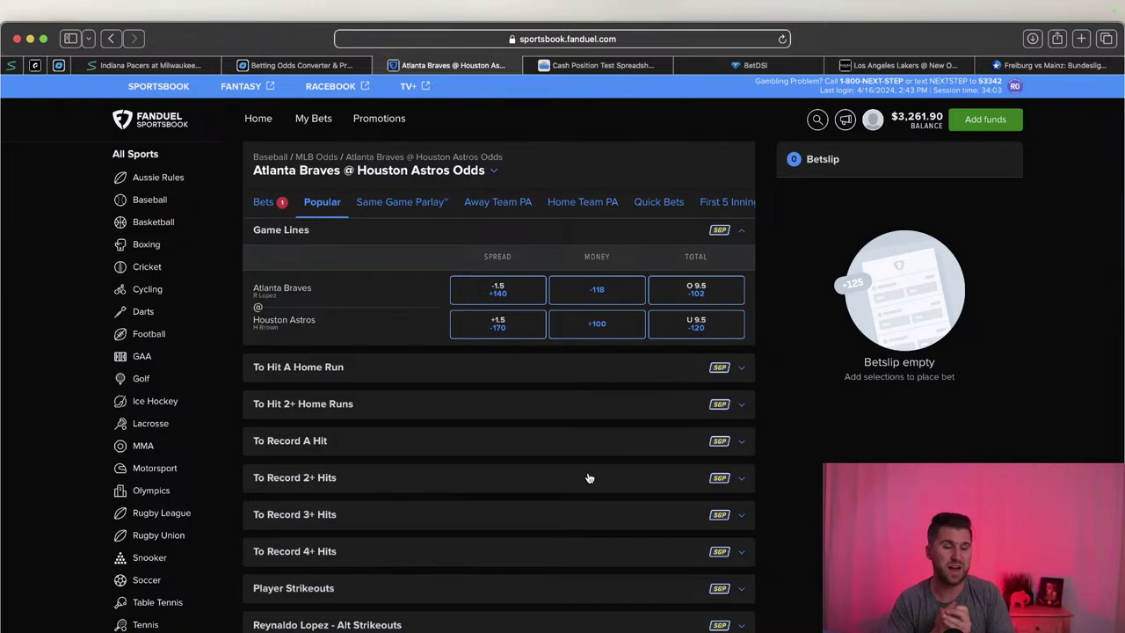
click(613, 375)
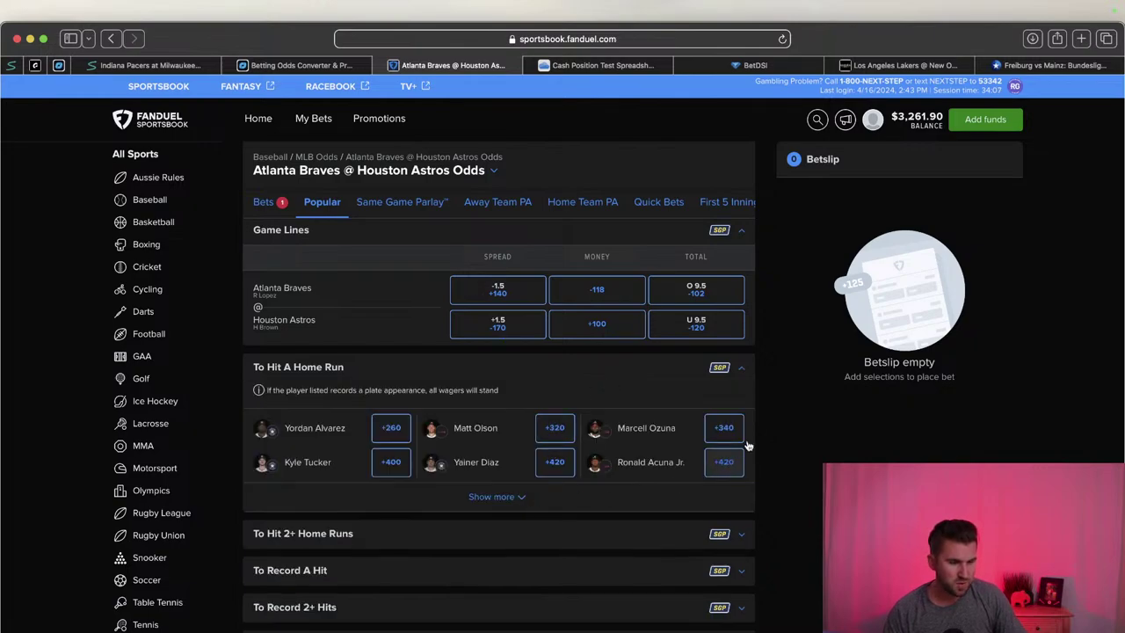
- Bet $25 on Ronald Acuna Jr. to hit a home run at +420
click(725, 462)
click(868, 250)
text(25)
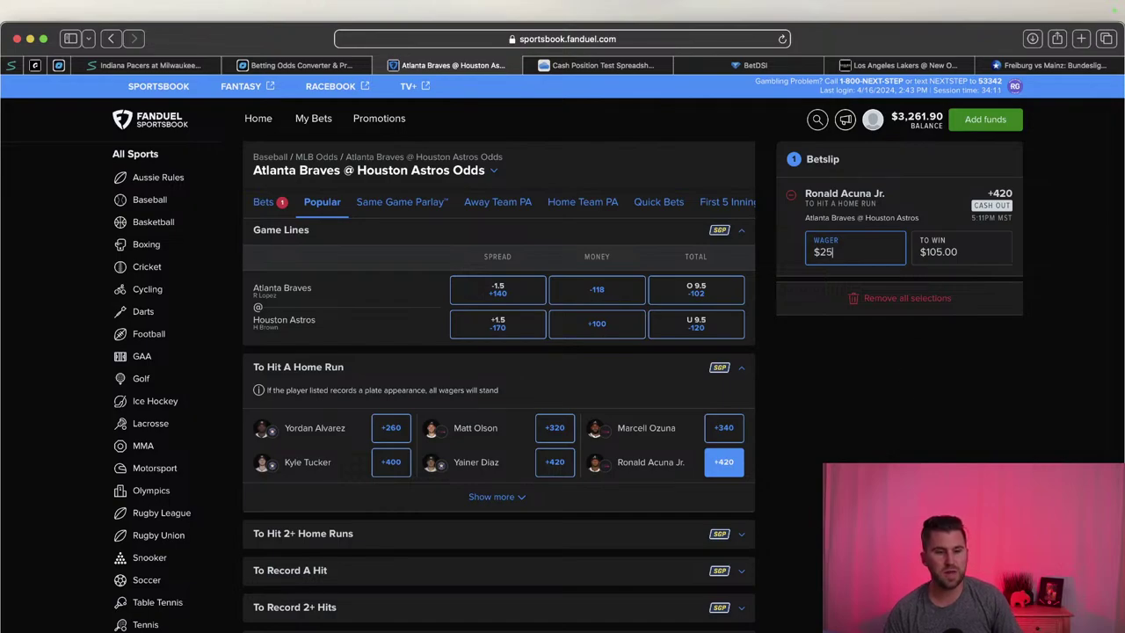
key(Return)
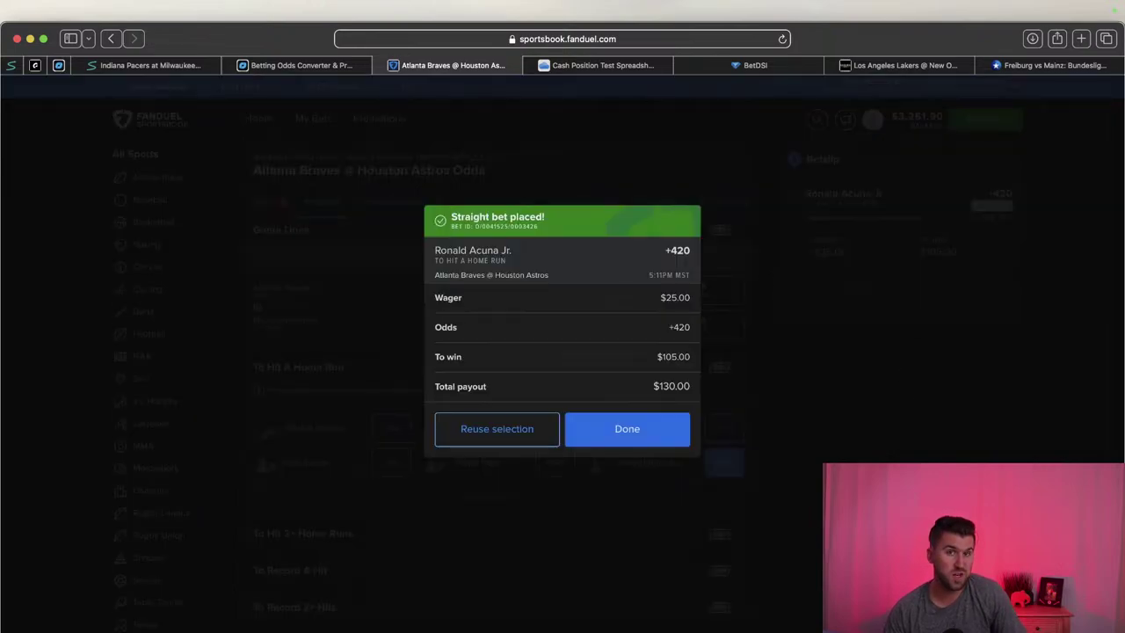
click(643, 433)
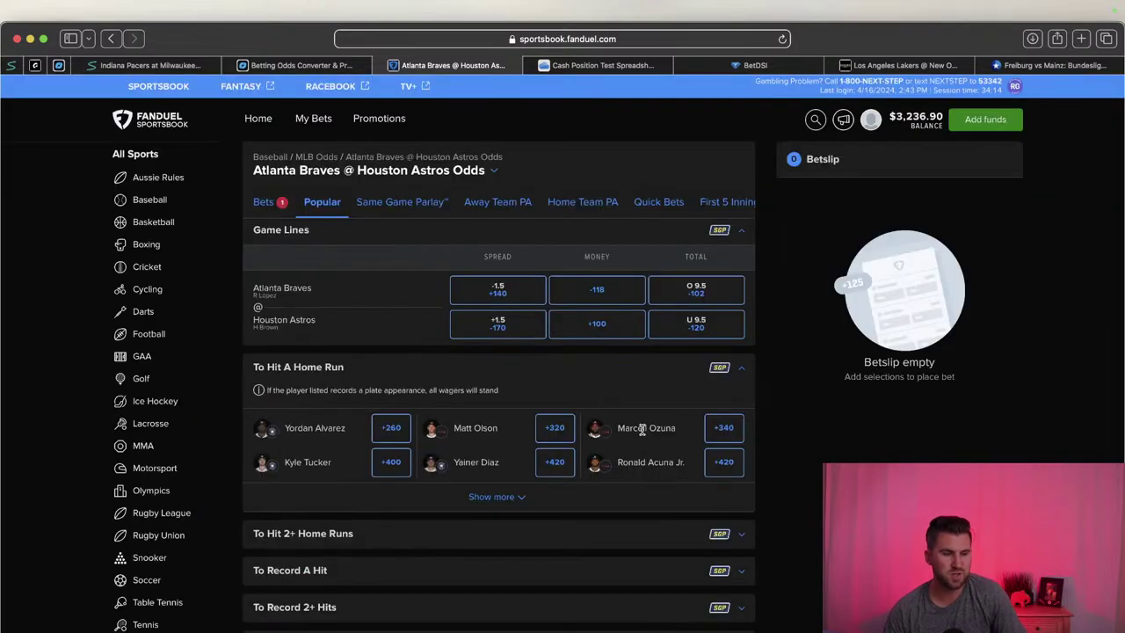
- Bet $25 on Alex Bregman to hit a home run at +630
click(513, 498)
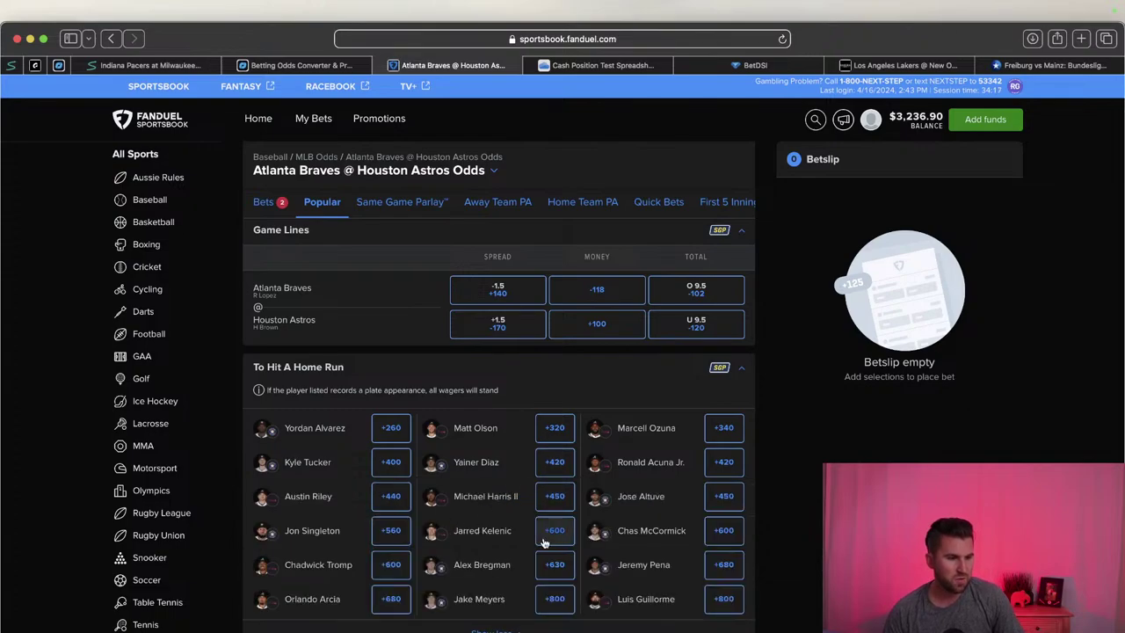
click(555, 564)
click(866, 252)
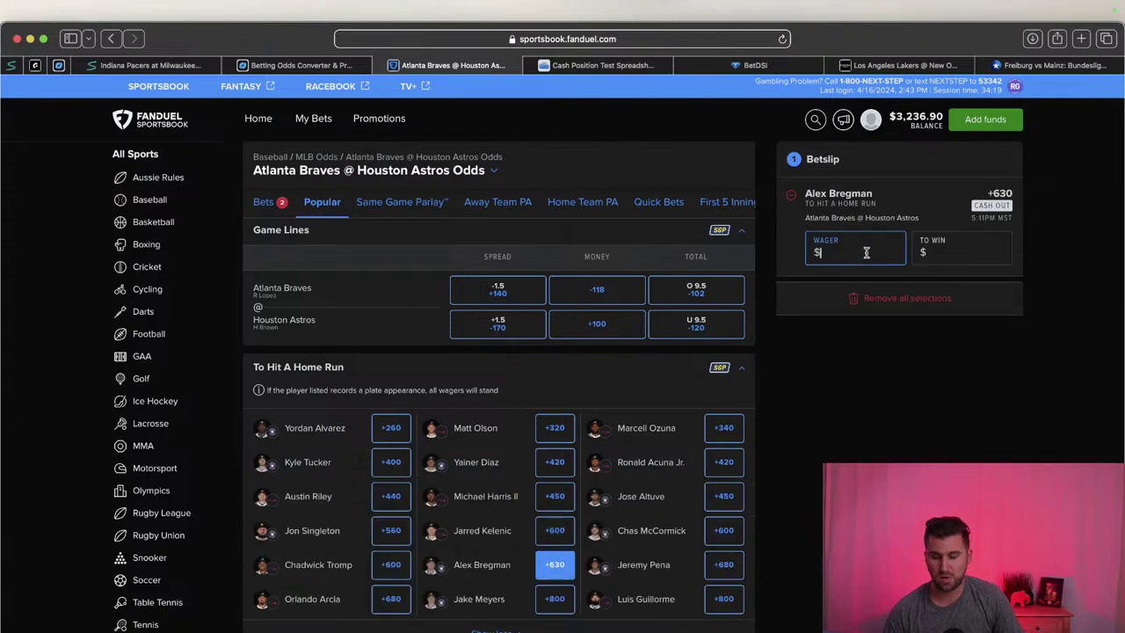
text(25)
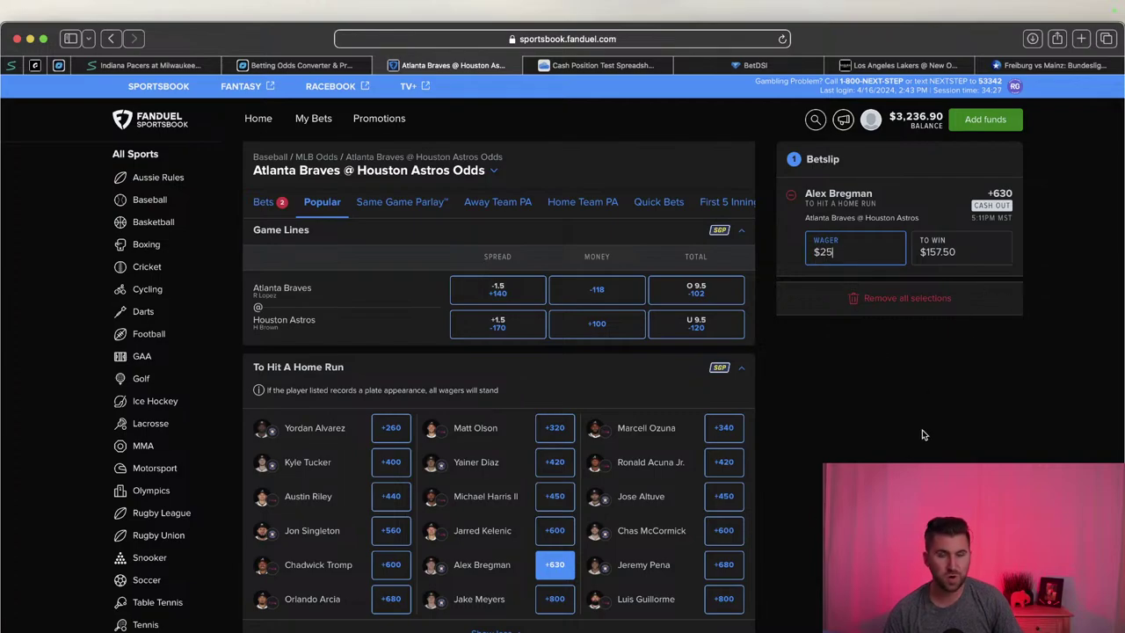
key(Return)
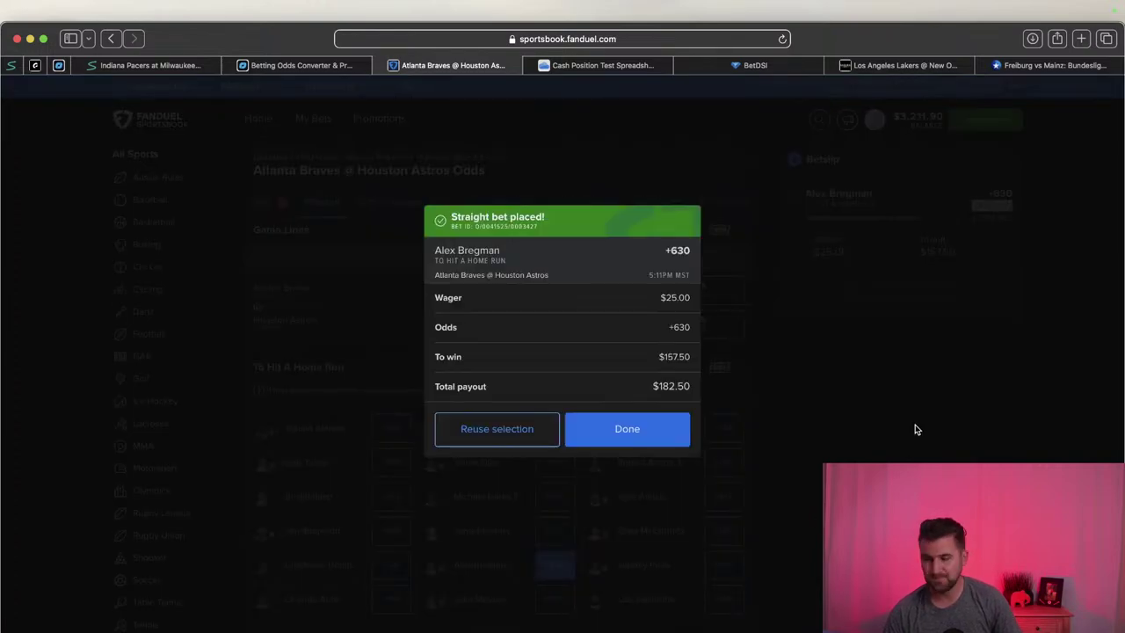
click(614, 435)
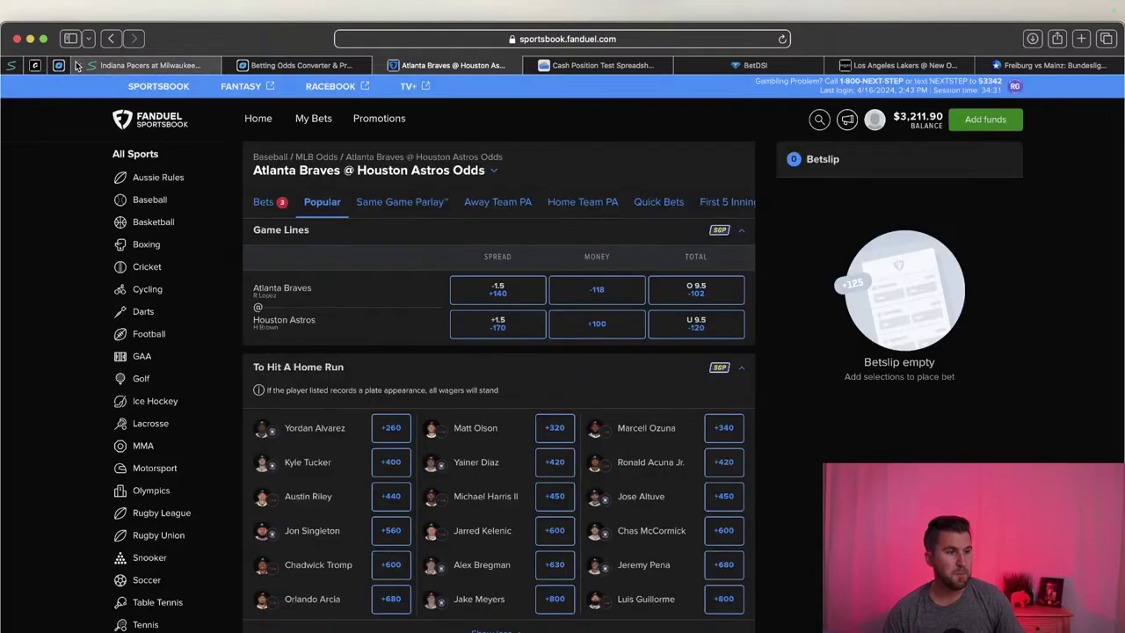
- In OddsJam, switch the Braves vs Astros market to Player Strikeouts
click(62, 66)
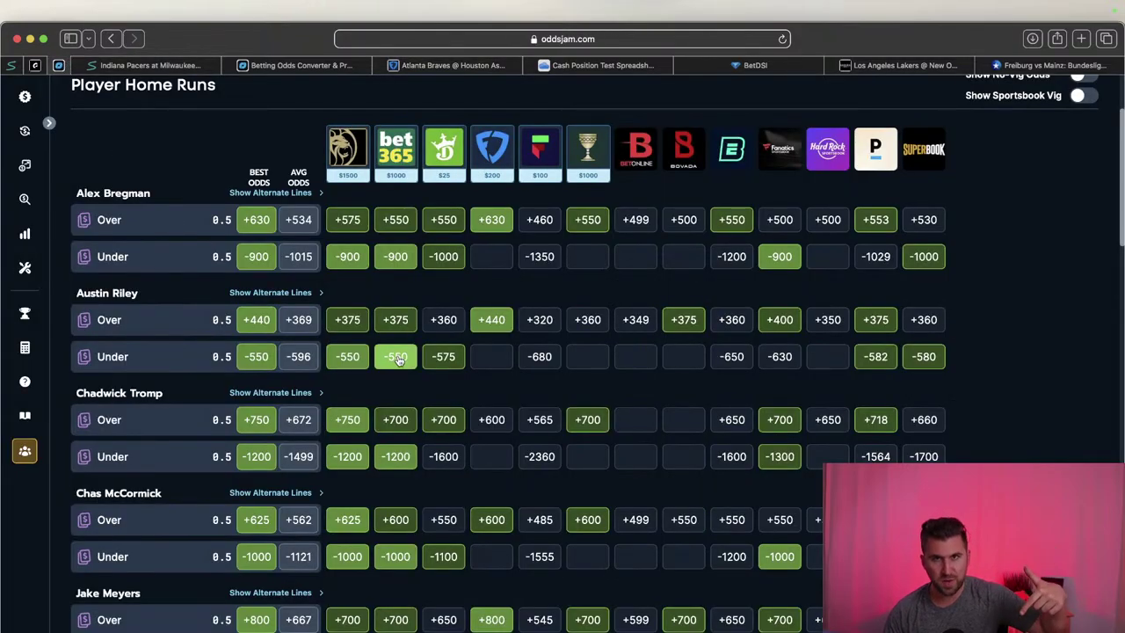
scroll(398, 360, up, 4)
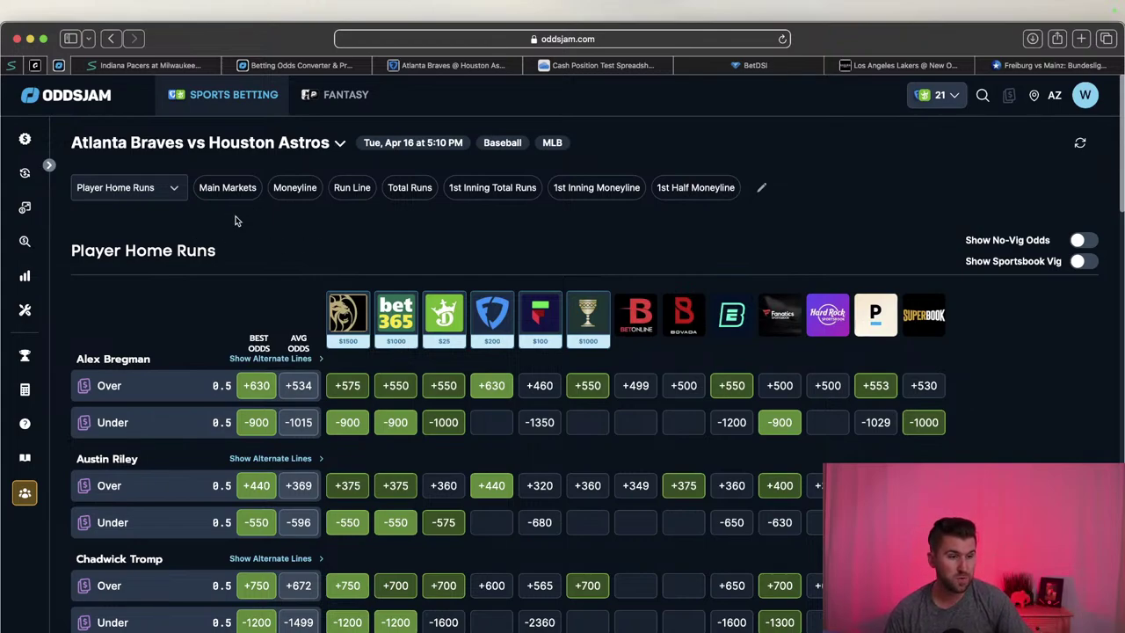
click(177, 193)
scroll(290, 481, down, 2)
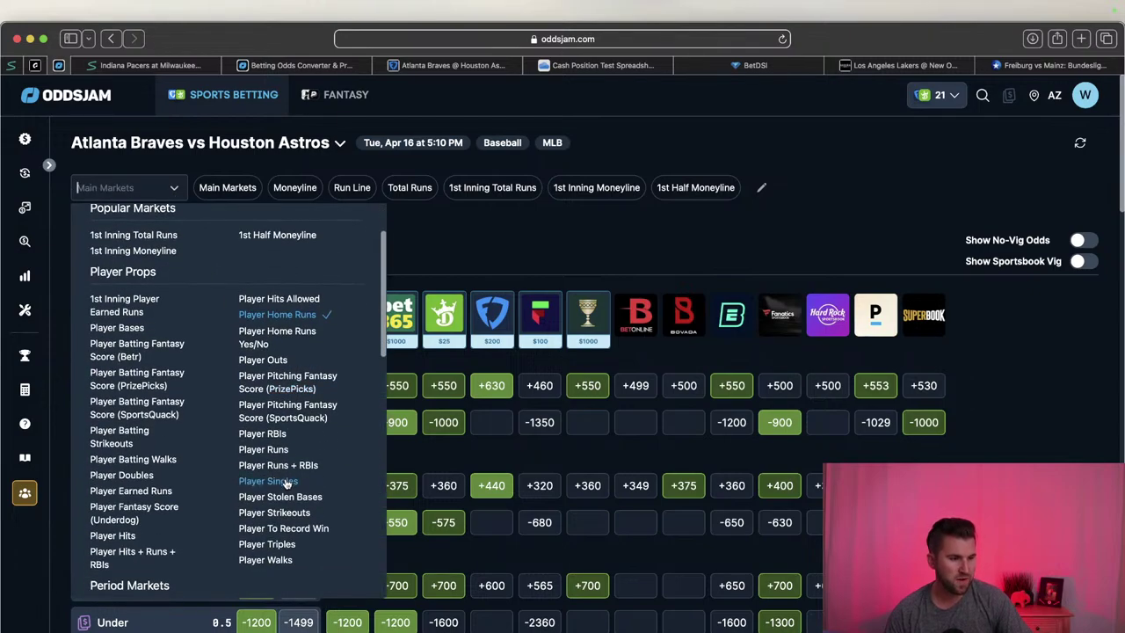
click(302, 498)
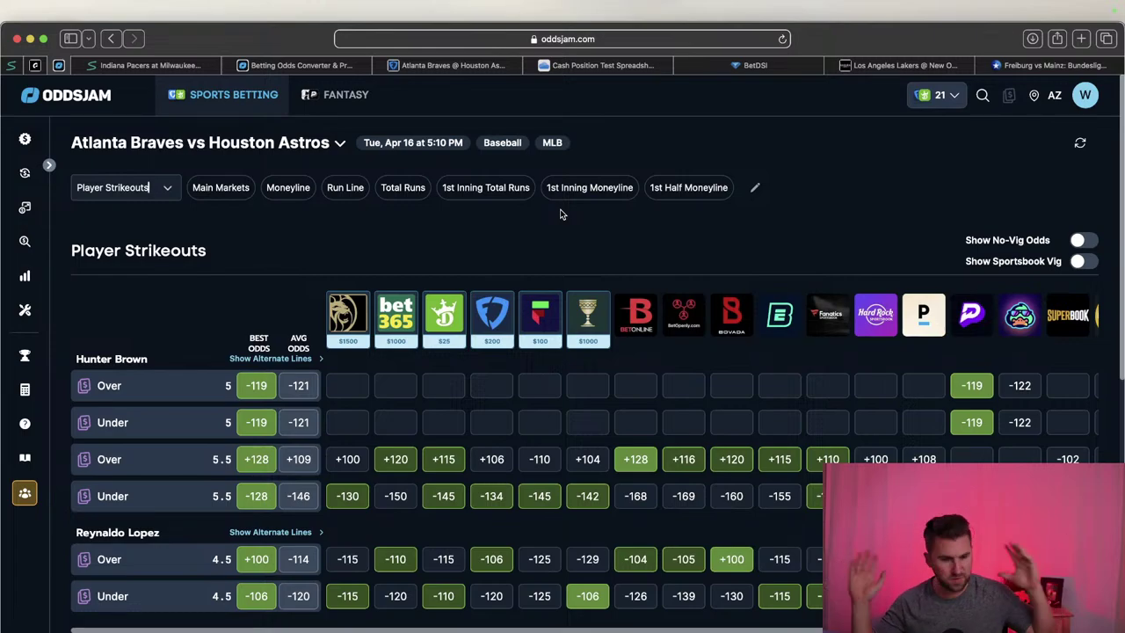
scroll(578, 254, down, 5)
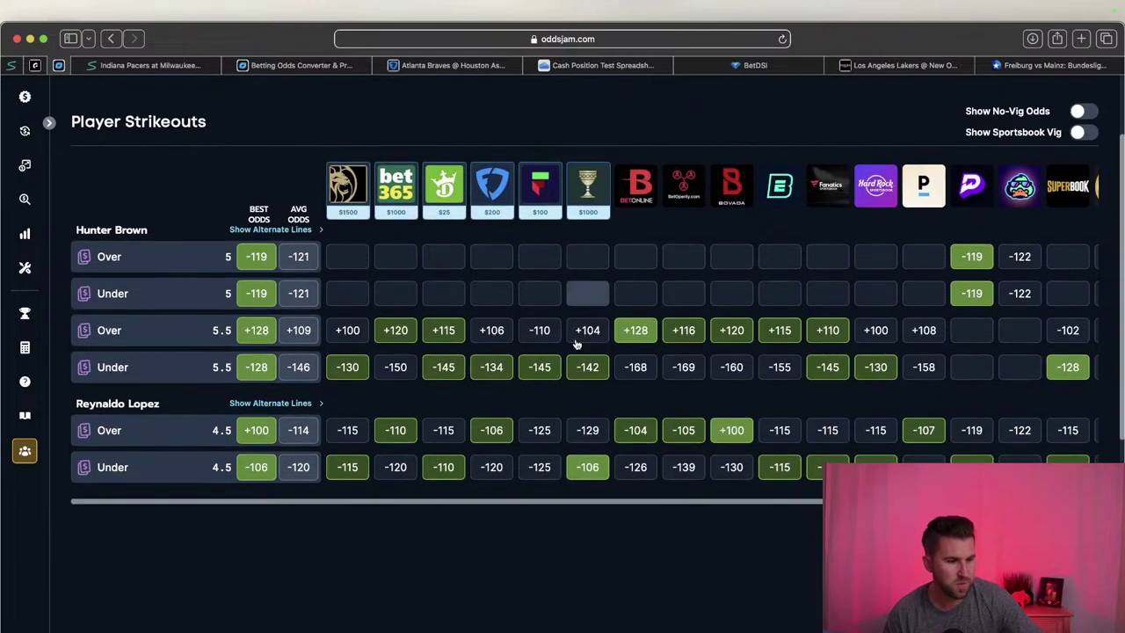
scroll(571, 382, down, 3)
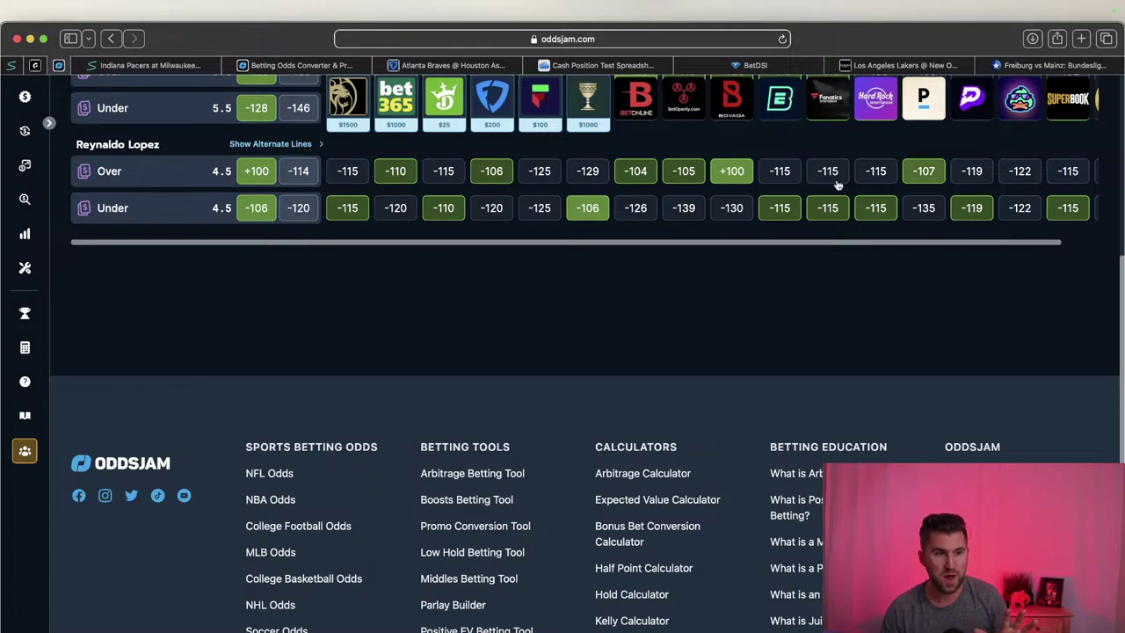
- Expand Reynaldo Lopez's alternate strikeout lines and review them
click(290, 145)
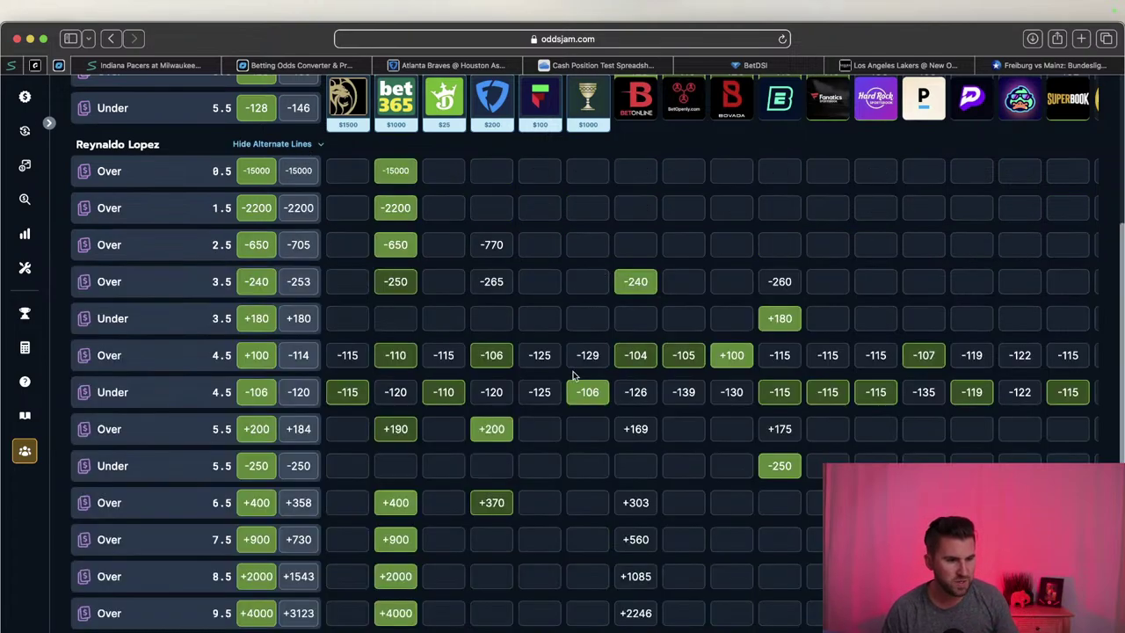
scroll(578, 419, down, 5)
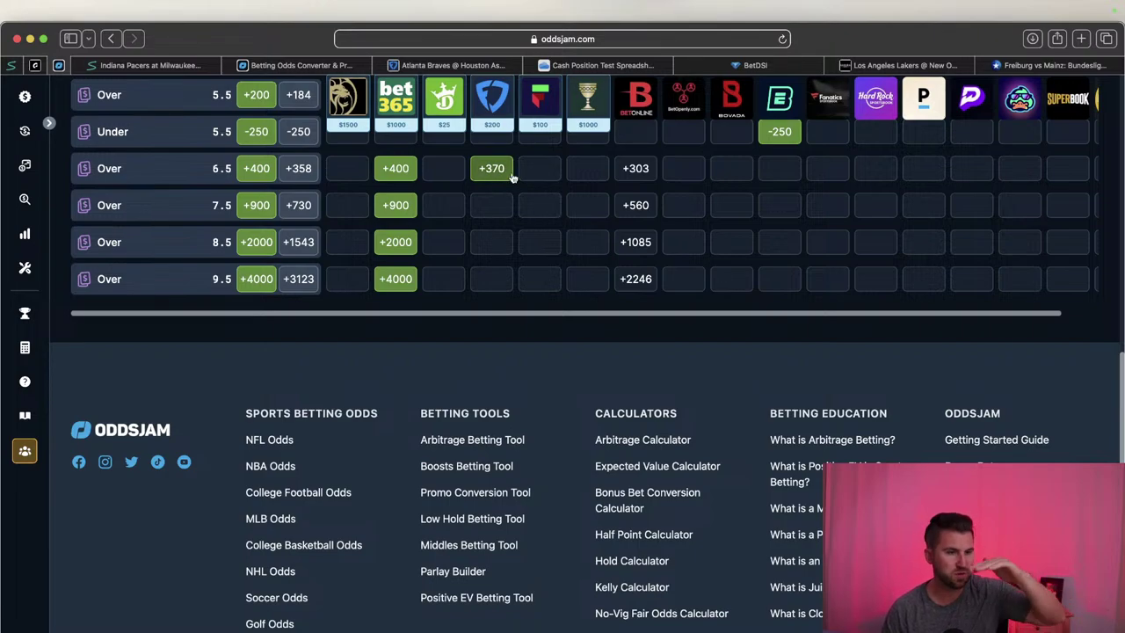
scroll(515, 180, up, 10)
scroll(422, 158, up, 2)
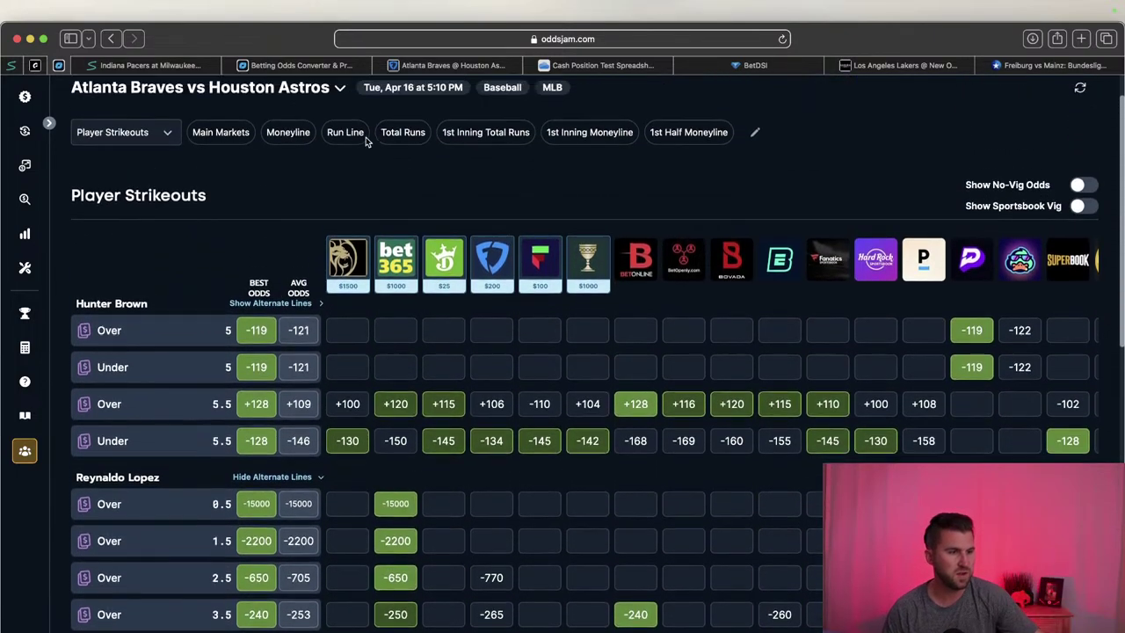
- Load Twins vs Orioles strikeouts and expand Chris Paddack's and Grayson Rodriguez's alternate lines
click(340, 120)
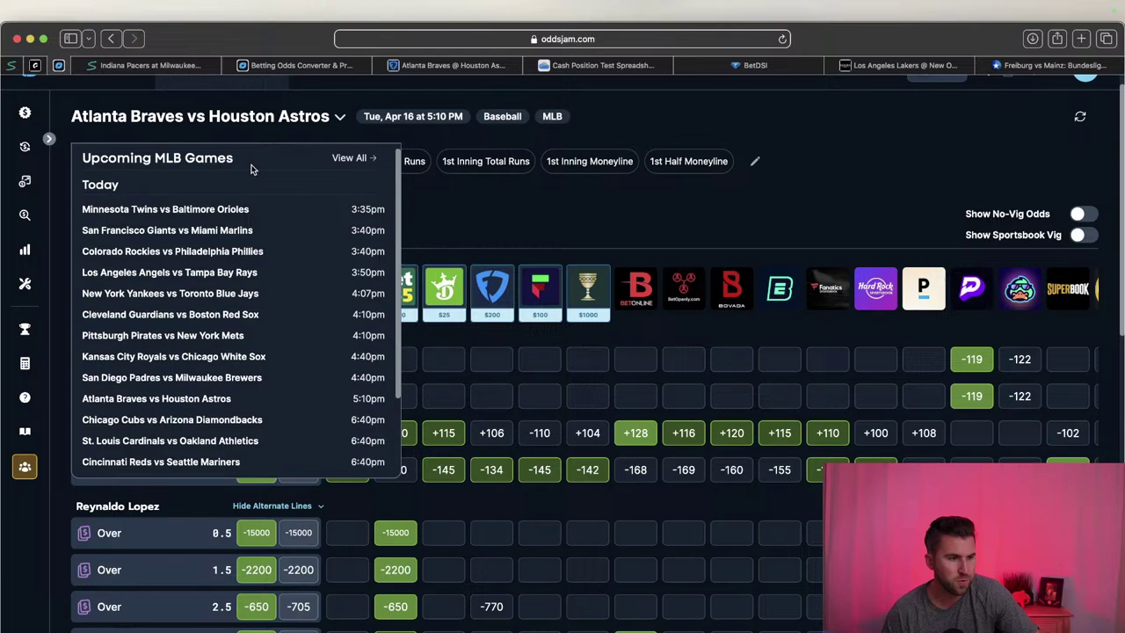
click(229, 211)
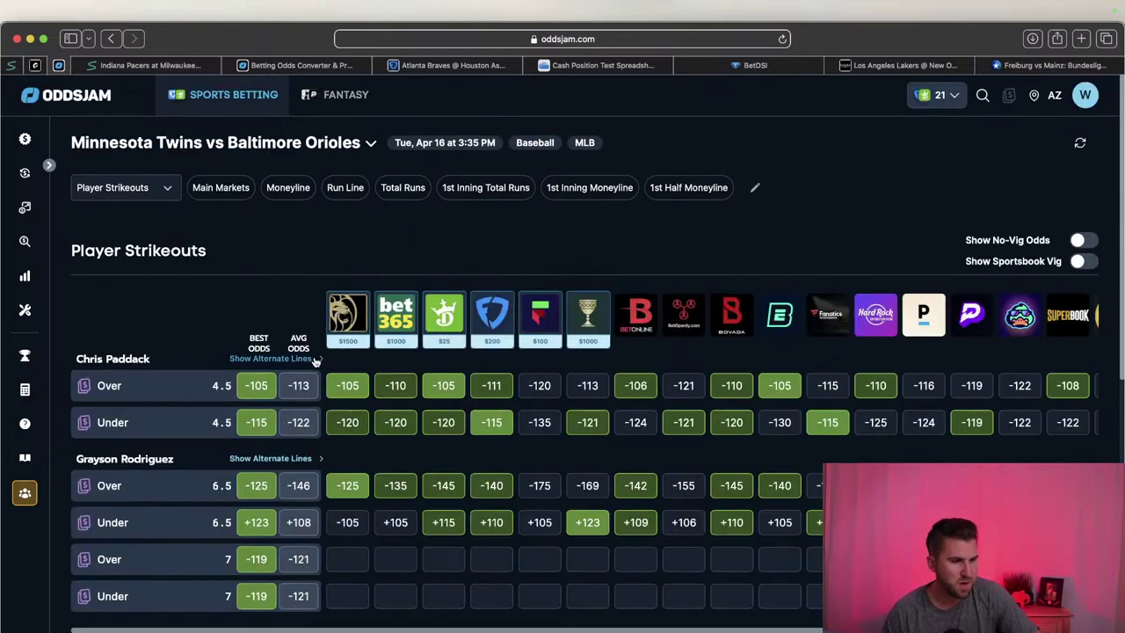
click(315, 360)
scroll(517, 368, down, 5)
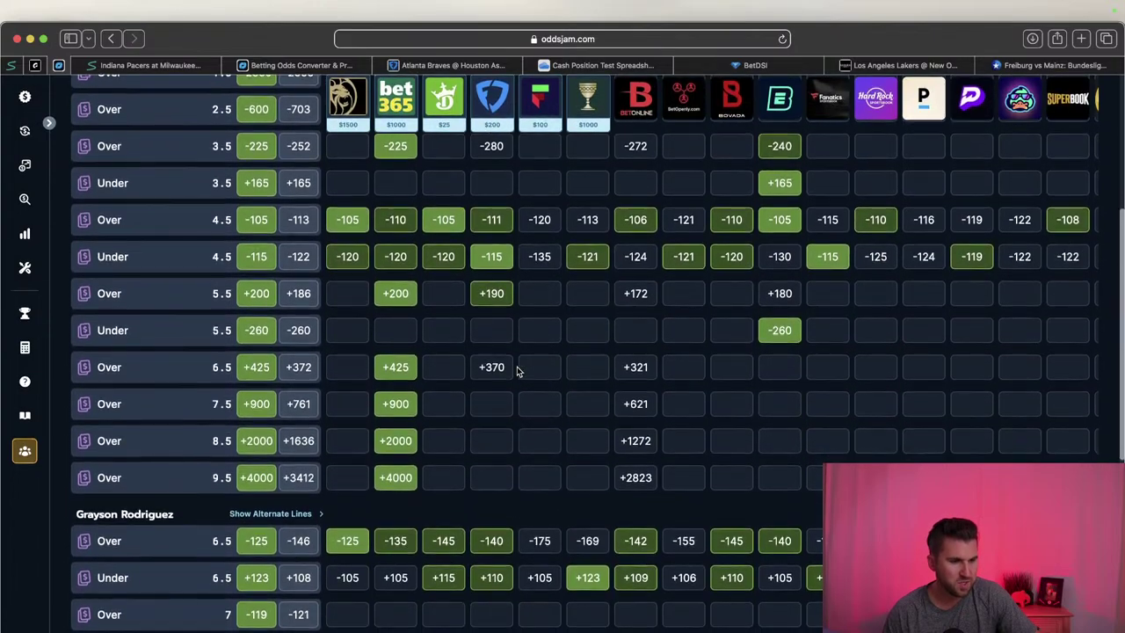
scroll(534, 401, down, 4)
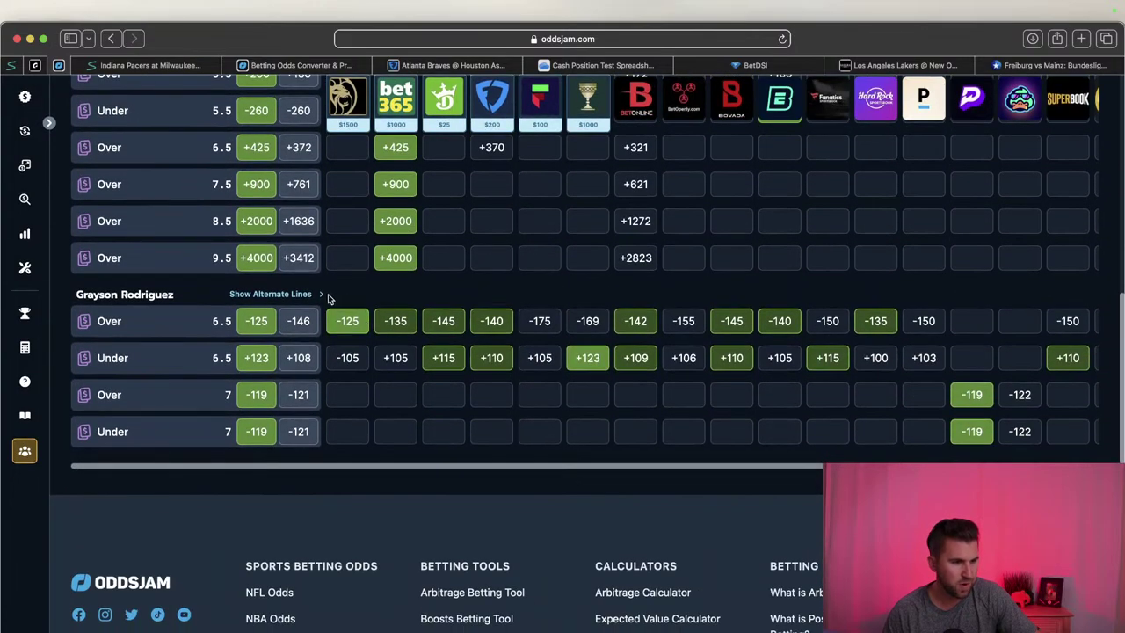
click(270, 298)
scroll(495, 303, down, 3)
scroll(497, 306, down, 2)
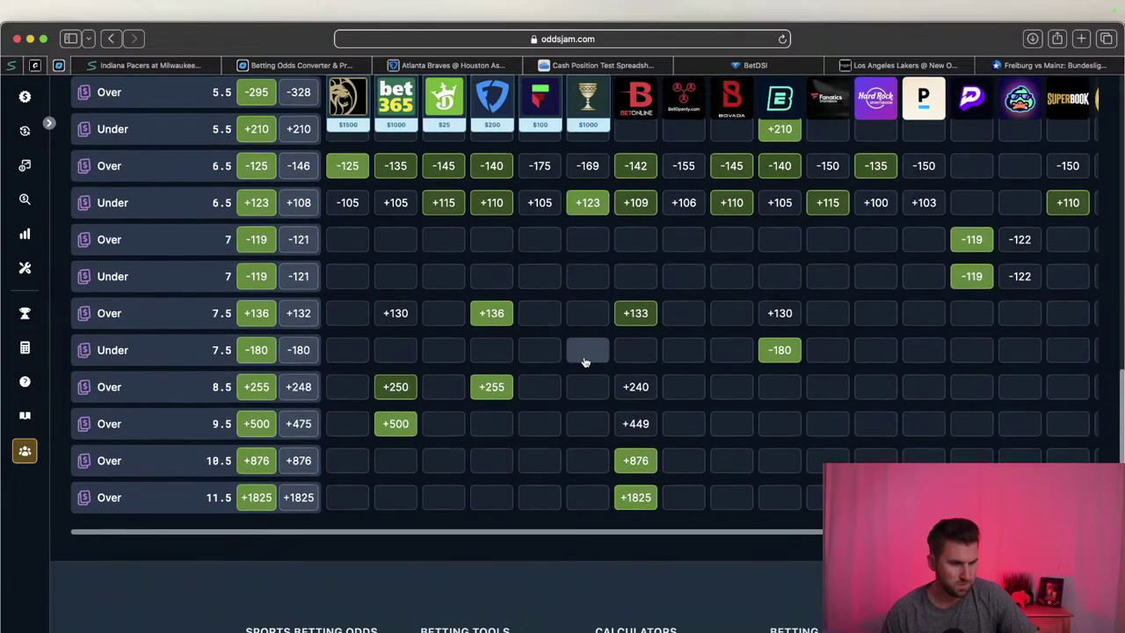
scroll(586, 362, up, 15)
- Load Giants vs Marlins strikeout props and expand Jordan Hicks' and Ryan Weathers' alternate lines
click(371, 145)
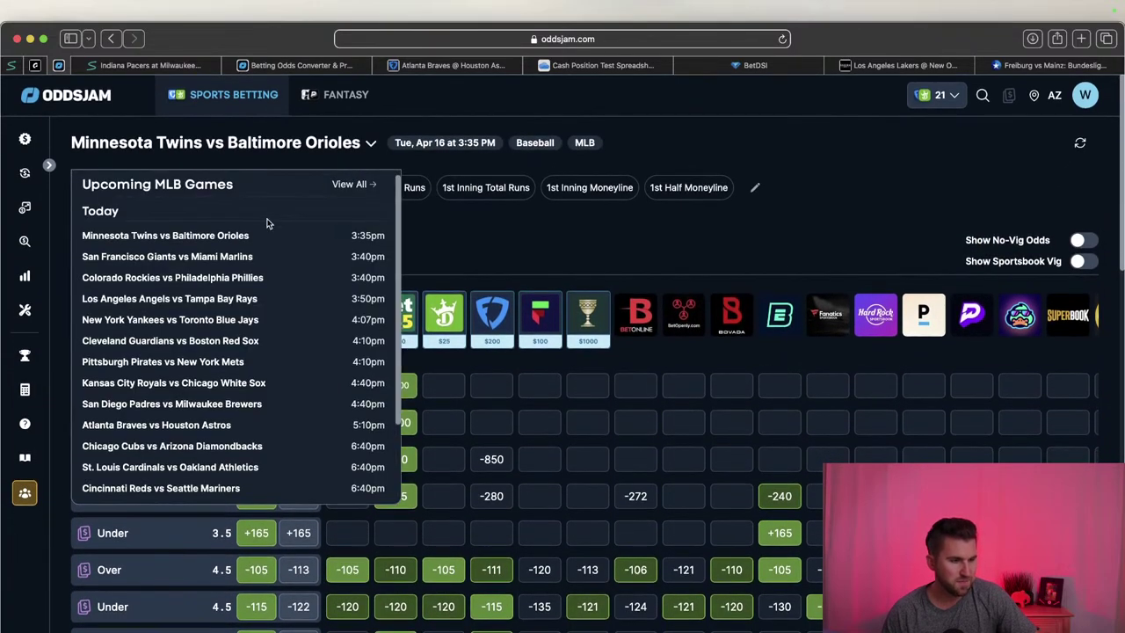
click(232, 260)
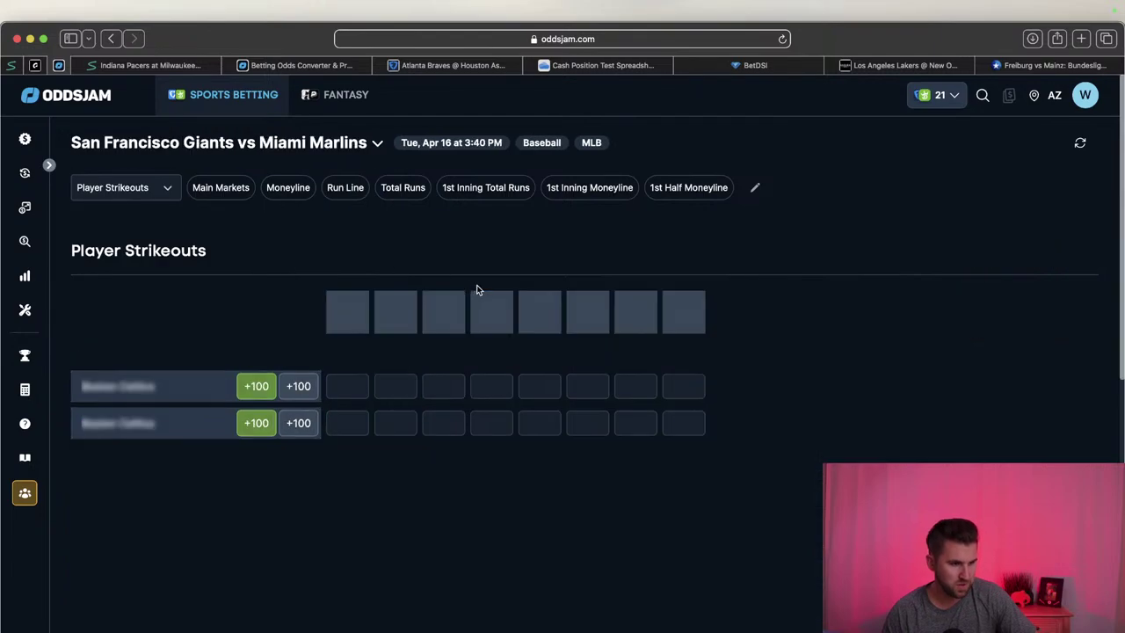
click(294, 359)
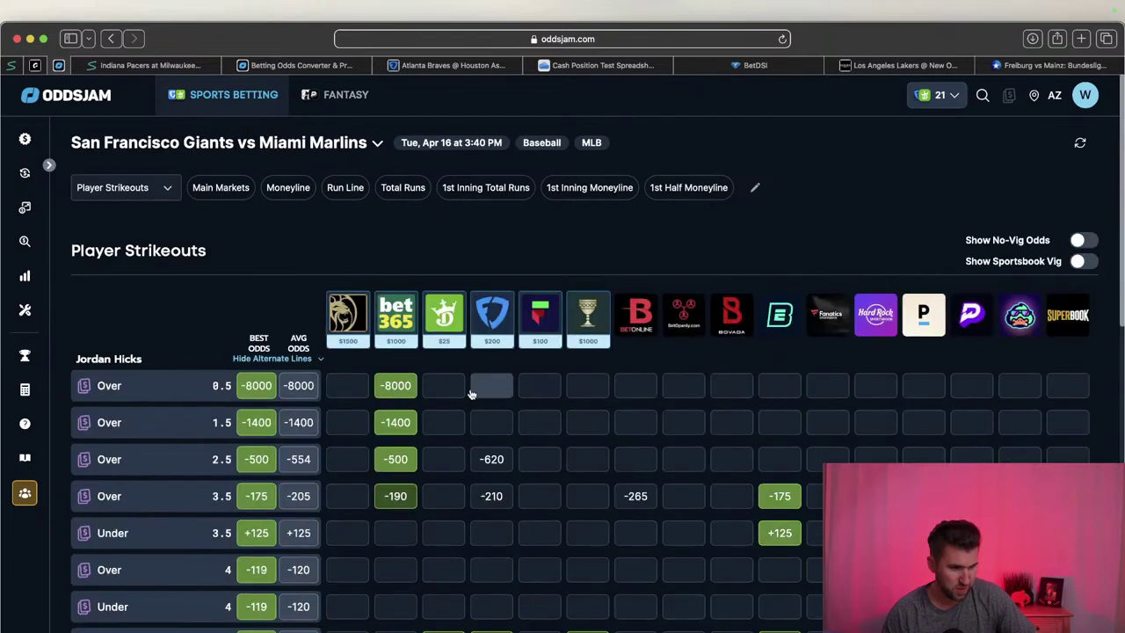
scroll(470, 394, down, 3)
scroll(470, 394, down, 5)
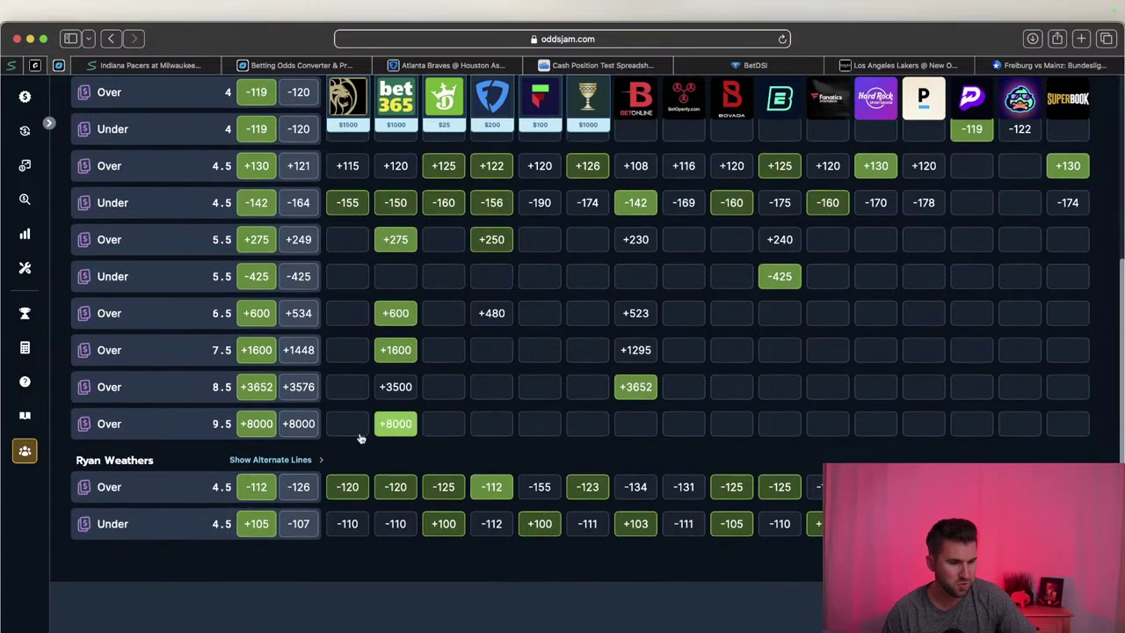
click(300, 461)
scroll(489, 402, down, 9)
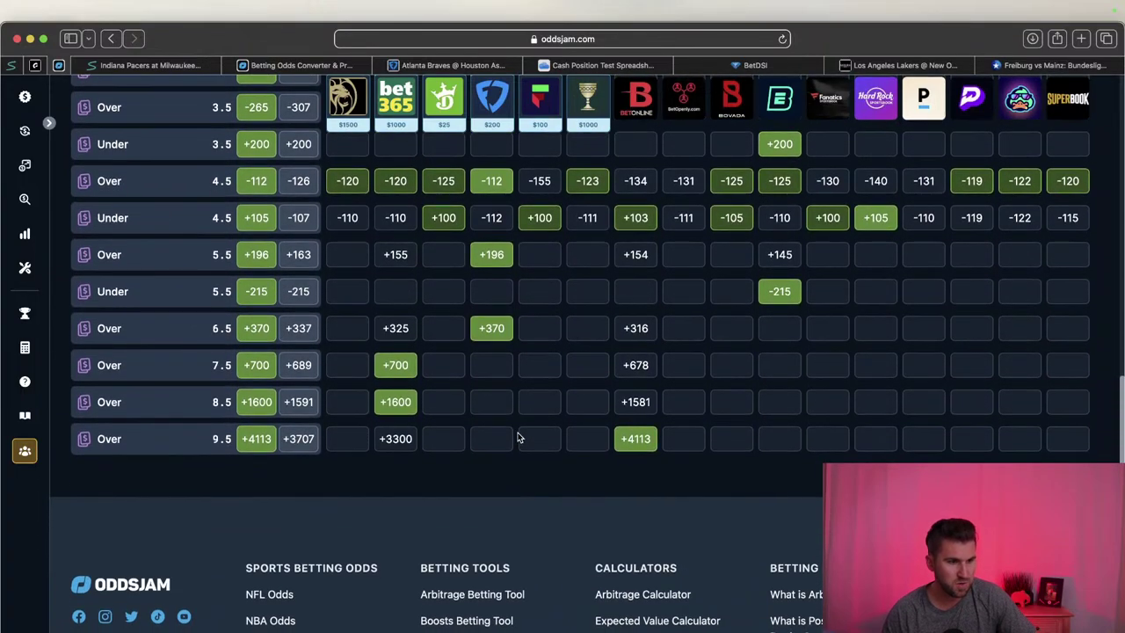
scroll(522, 434, down, 4)
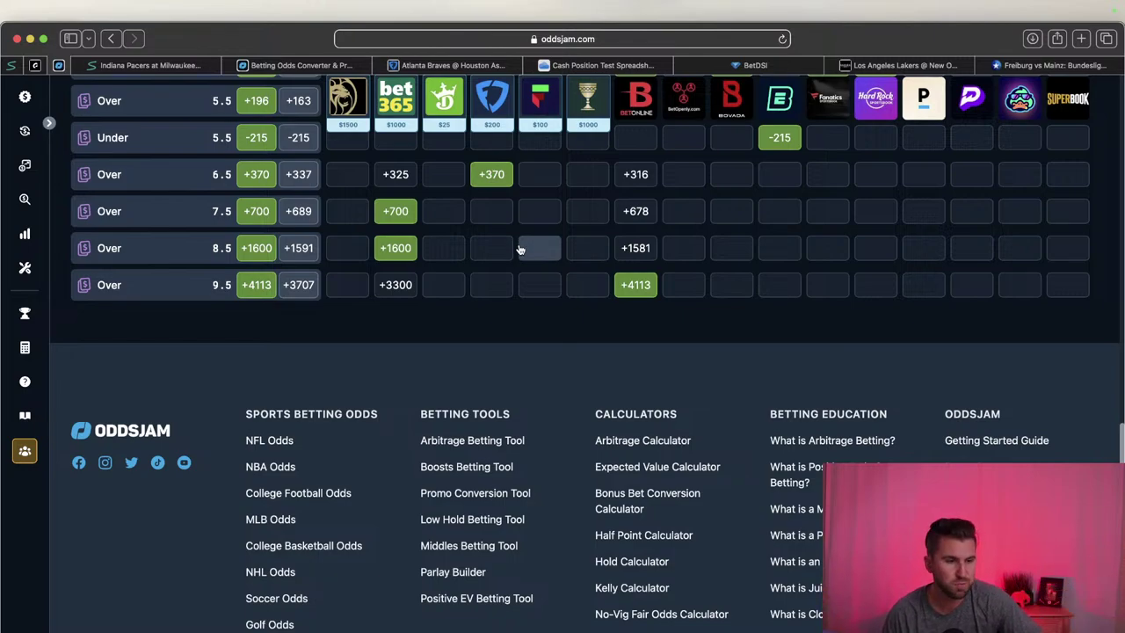
scroll(519, 246, up, 10)
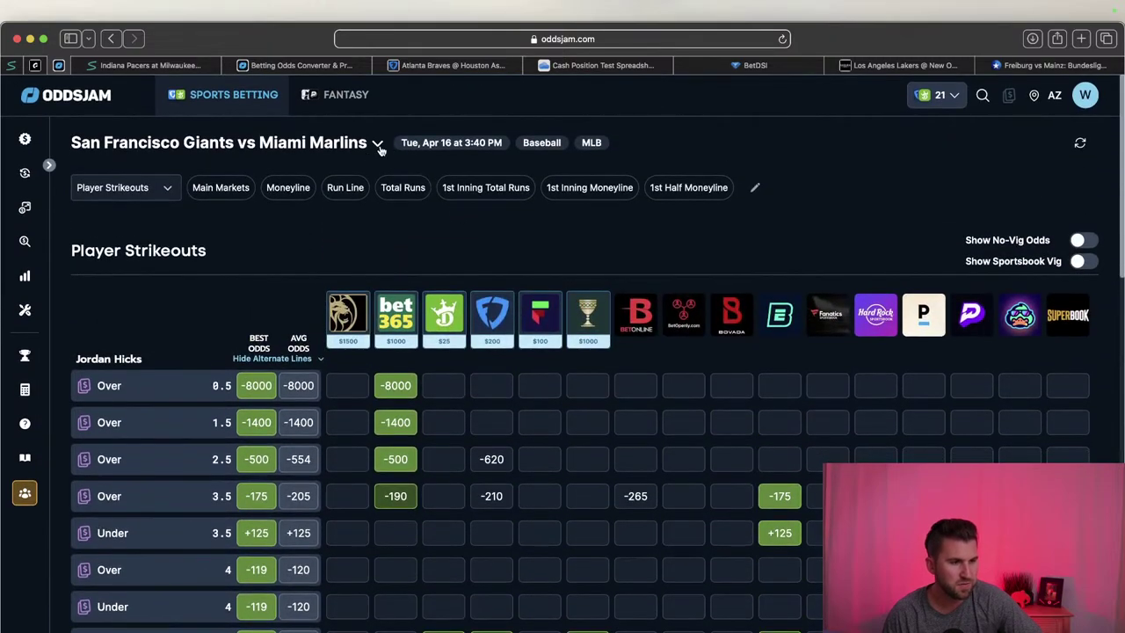
click(378, 145)
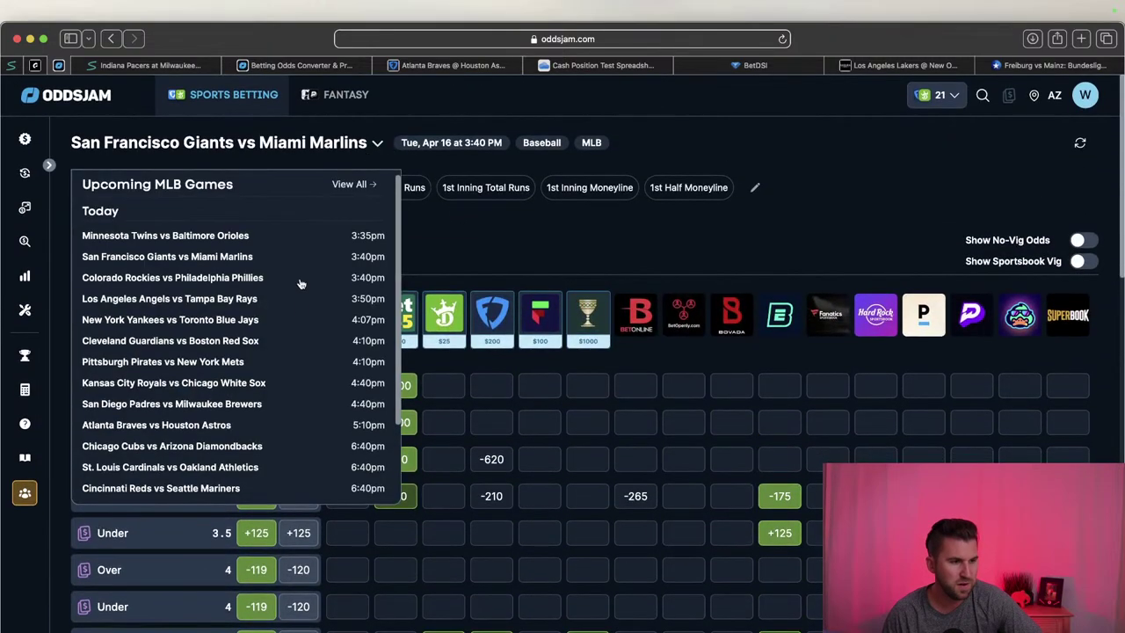
- Load Rockies vs Phillies and expand Ranger Suarez's and Austin Gomber's alternate strikeout lines
click(205, 279)
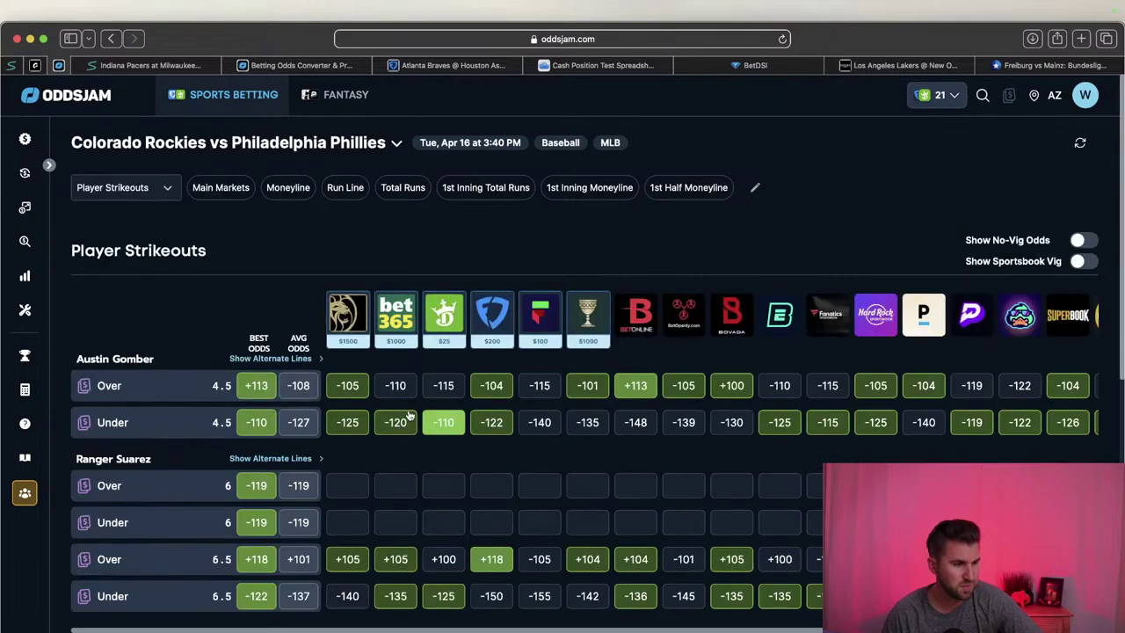
click(299, 460)
scroll(454, 454, down, 5)
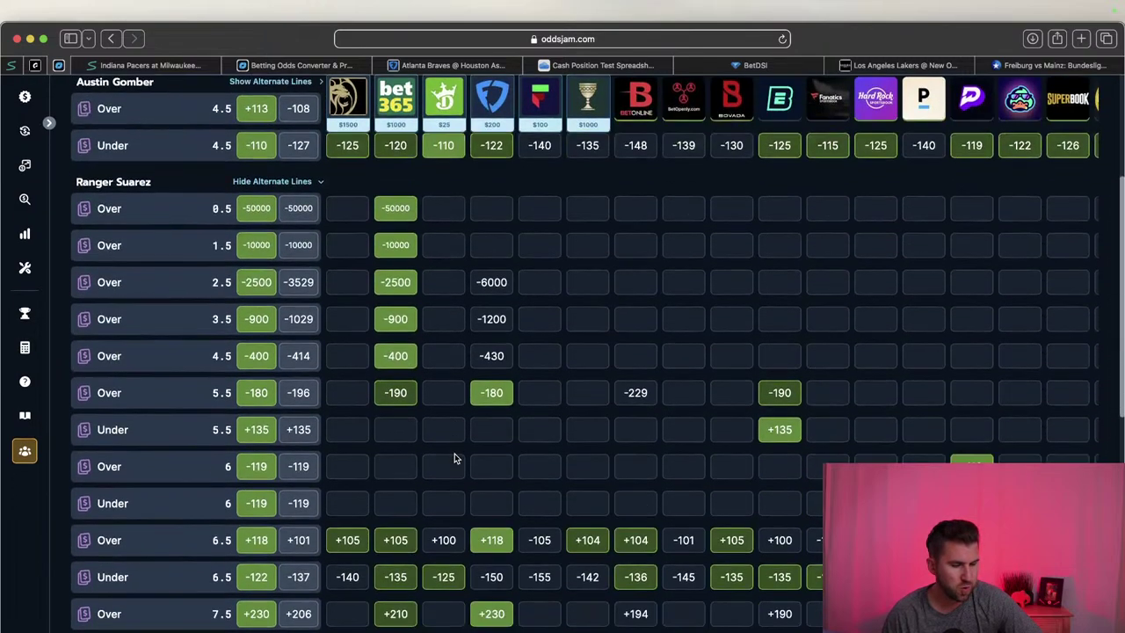
scroll(473, 465, up, 10)
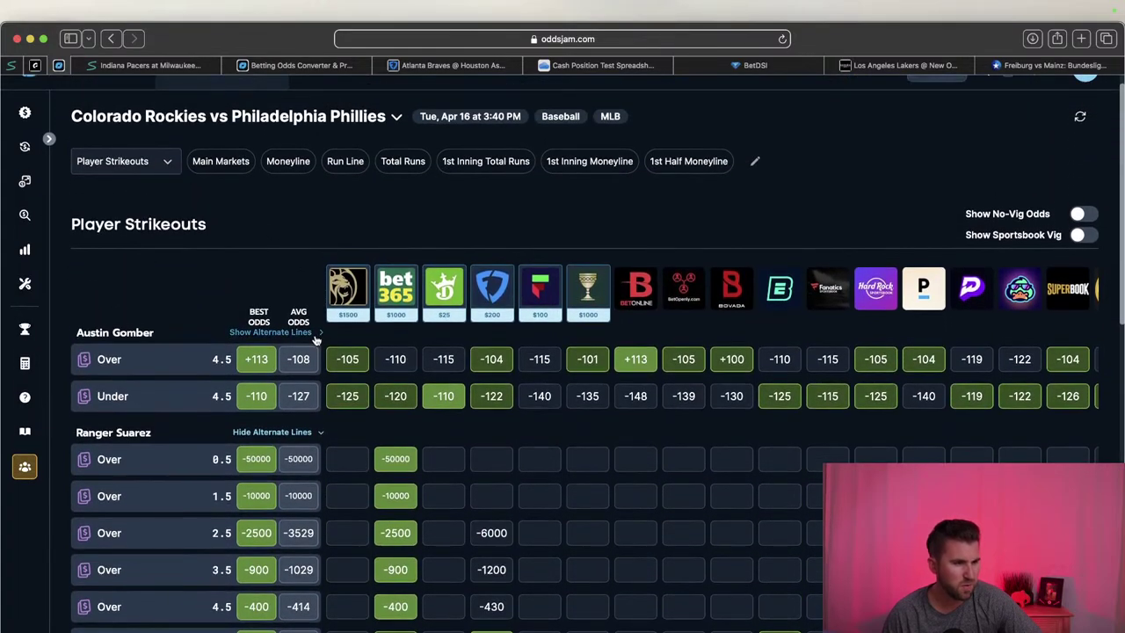
click(282, 332)
scroll(502, 376, down, 3)
scroll(533, 395, up, 3)
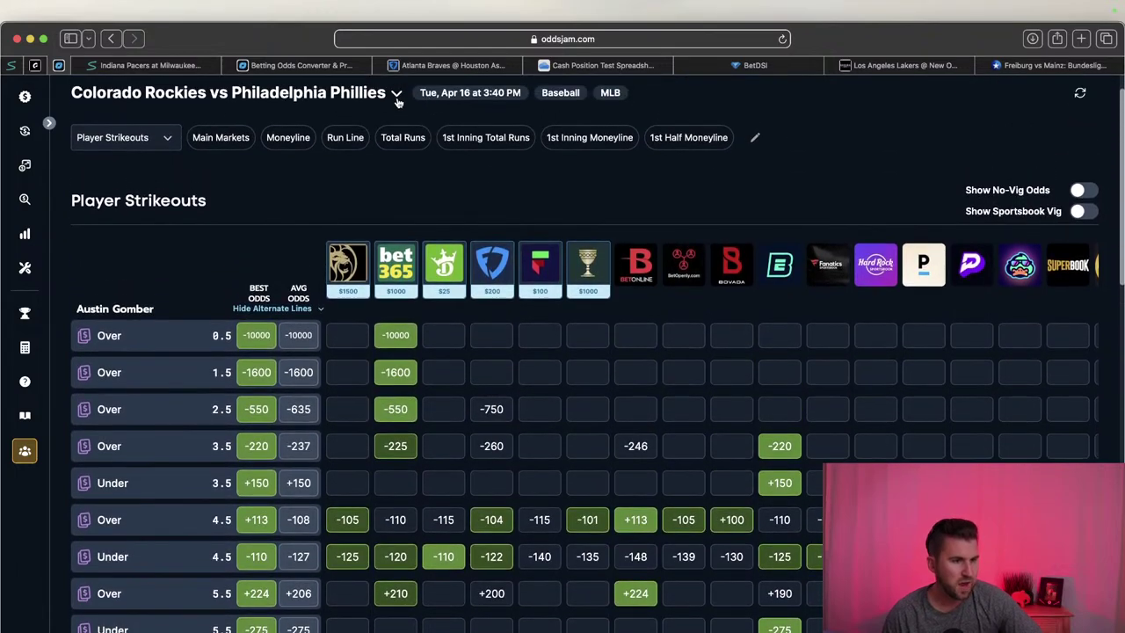
- Load Angels vs Rays and expand Aaron Civale's and Jose Soriano's alternate strikeout lines
click(397, 95)
click(195, 251)
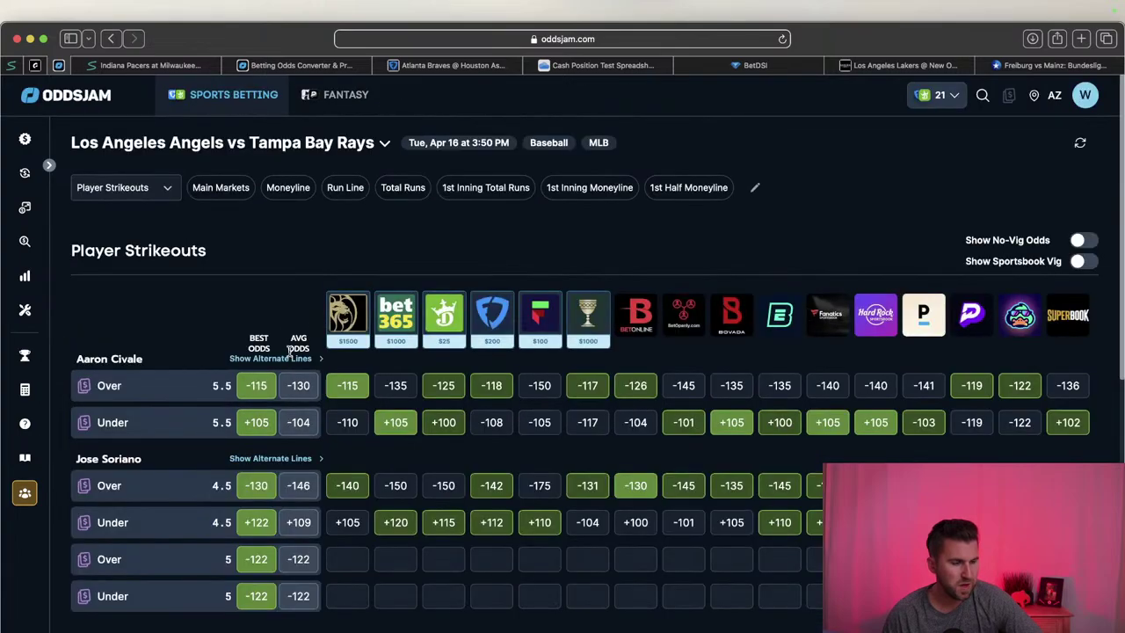
click(289, 354)
scroll(468, 415, down, 5)
scroll(469, 415, down, 5)
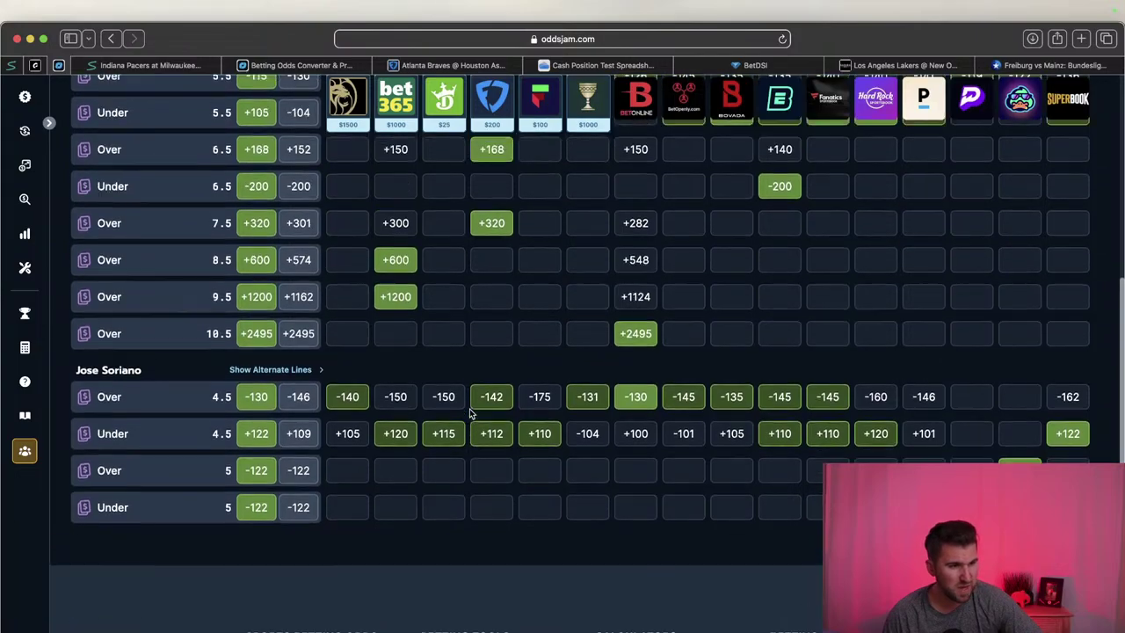
scroll(469, 413, up, 5)
scroll(468, 412, down, 6)
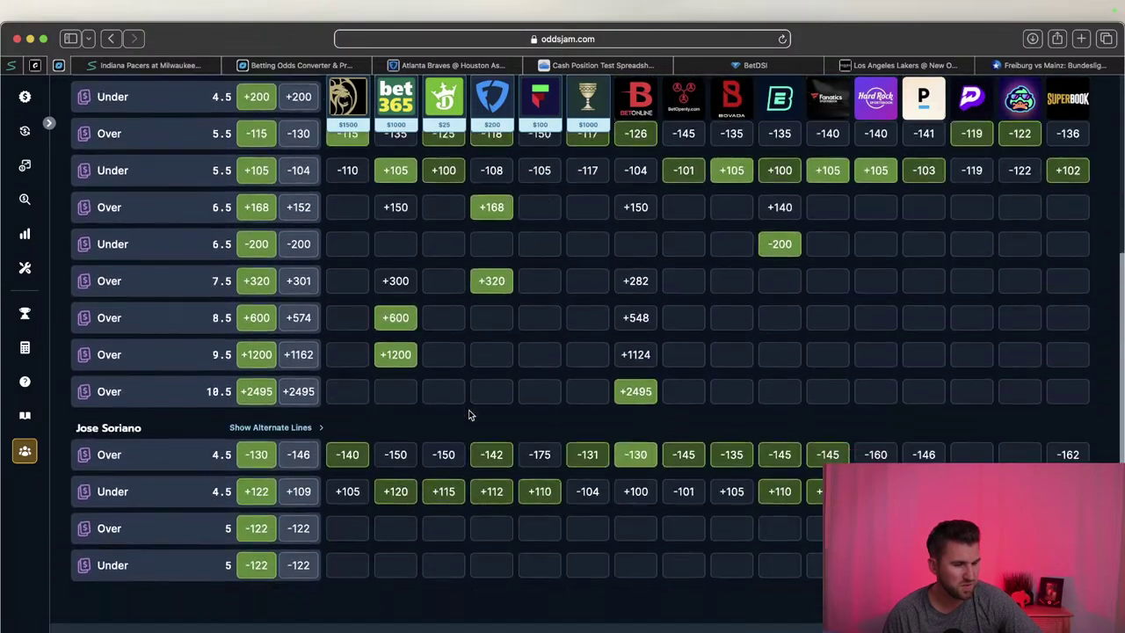
click(288, 332)
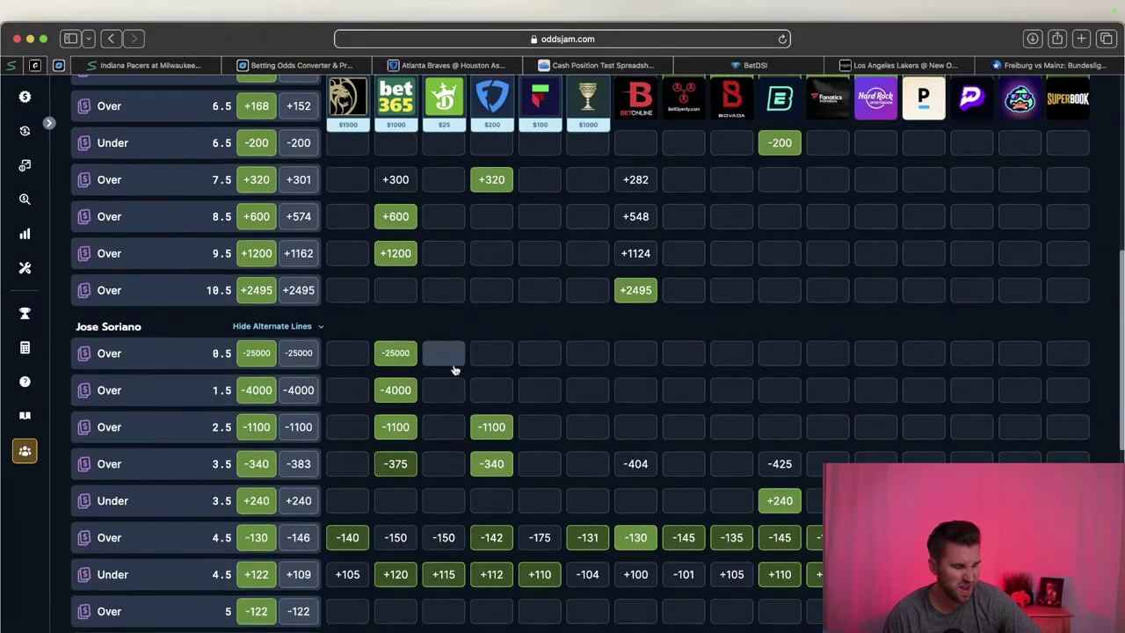
scroll(455, 370, down, 3)
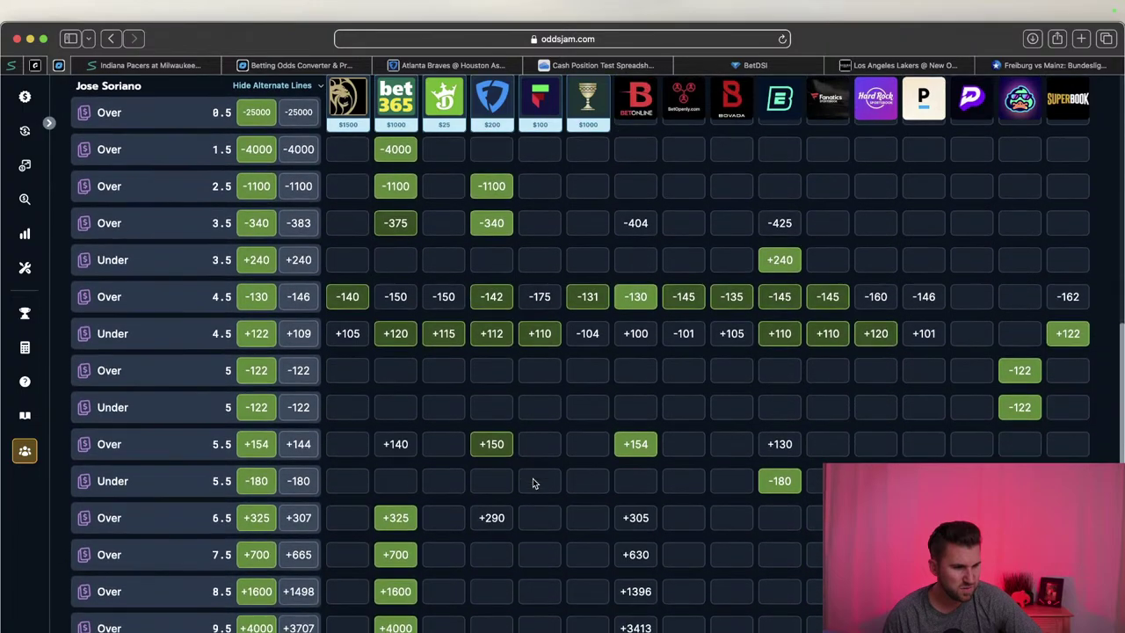
scroll(533, 482, up, 15)
click(385, 145)
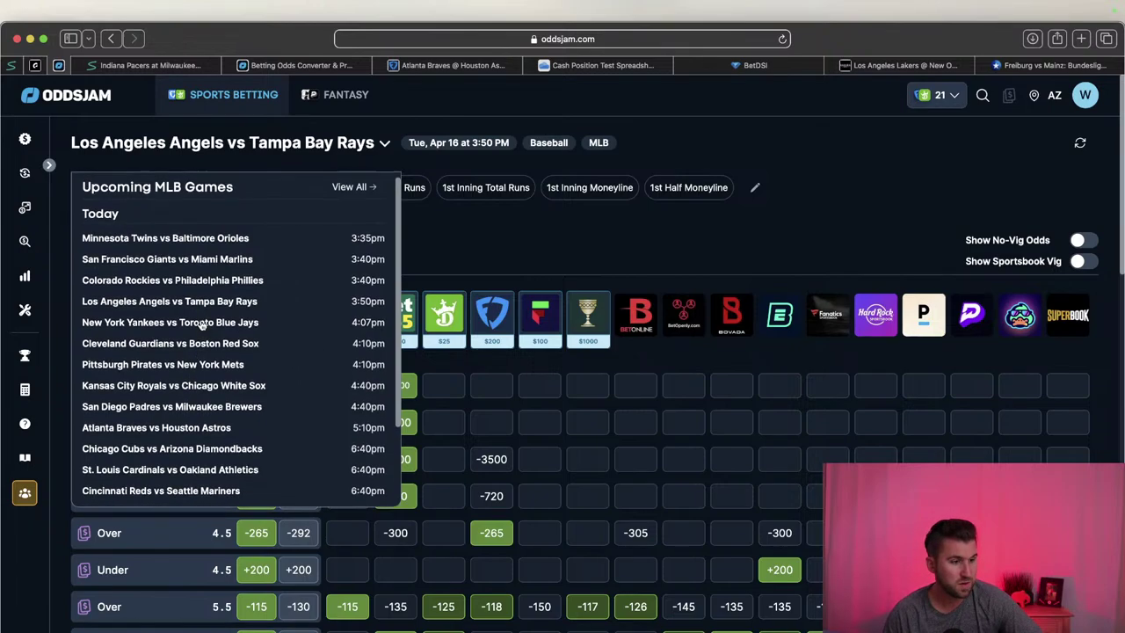
- Load Yankees vs Blue Jays and expand Carlos Rodon's and Yusei Kikuchi's alternate strikeout lines
click(241, 401)
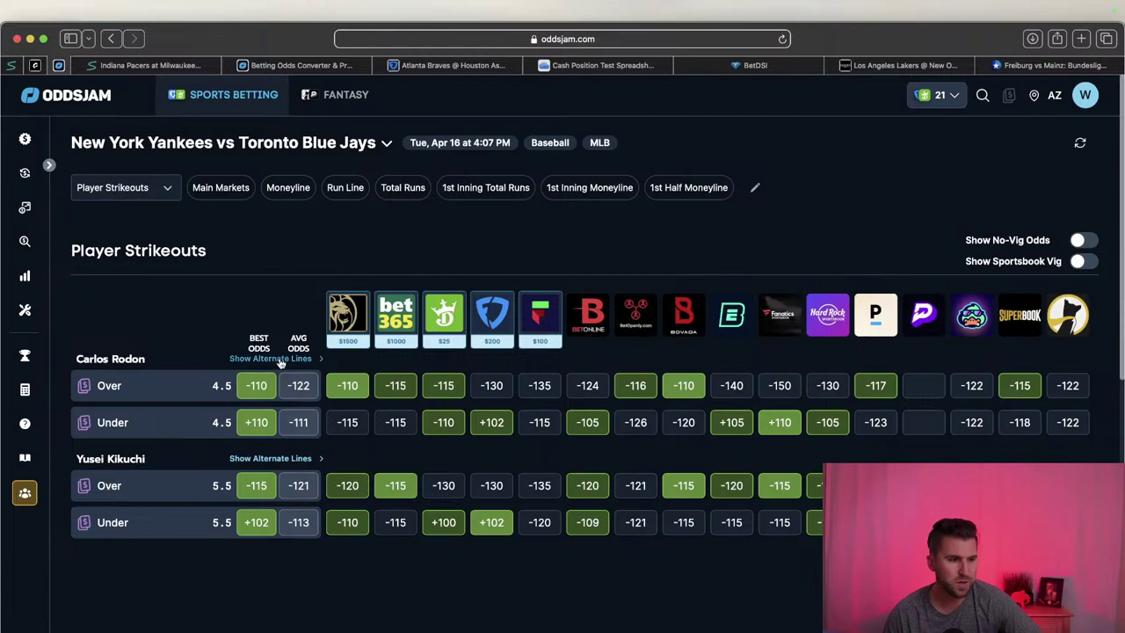
click(283, 360)
scroll(502, 446, down, 5)
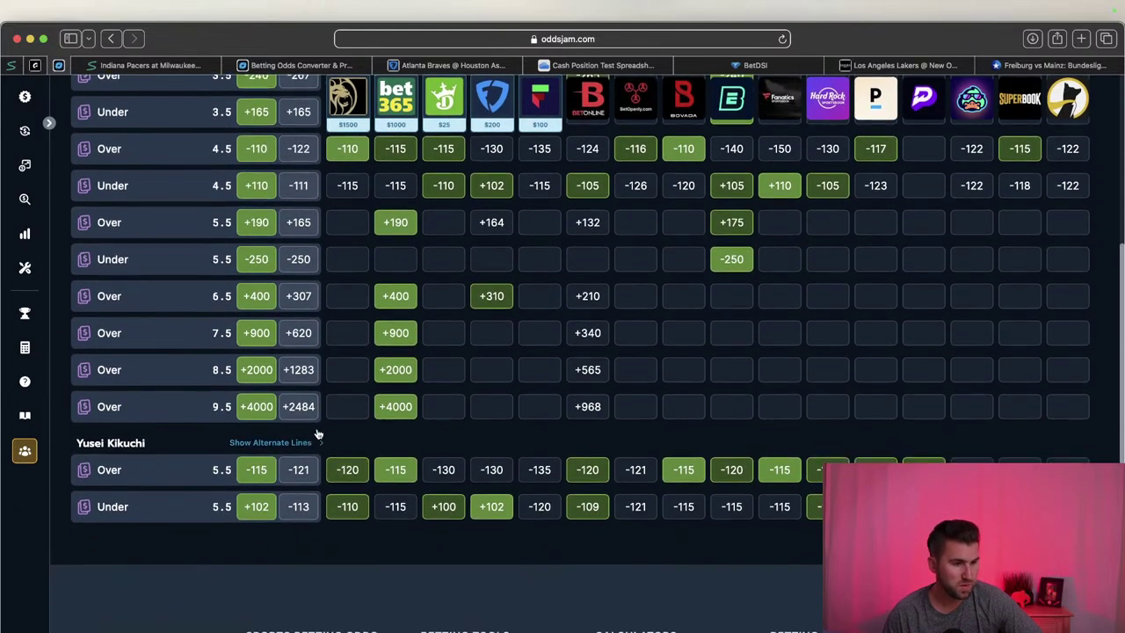
click(299, 442)
scroll(400, 314, down, 3)
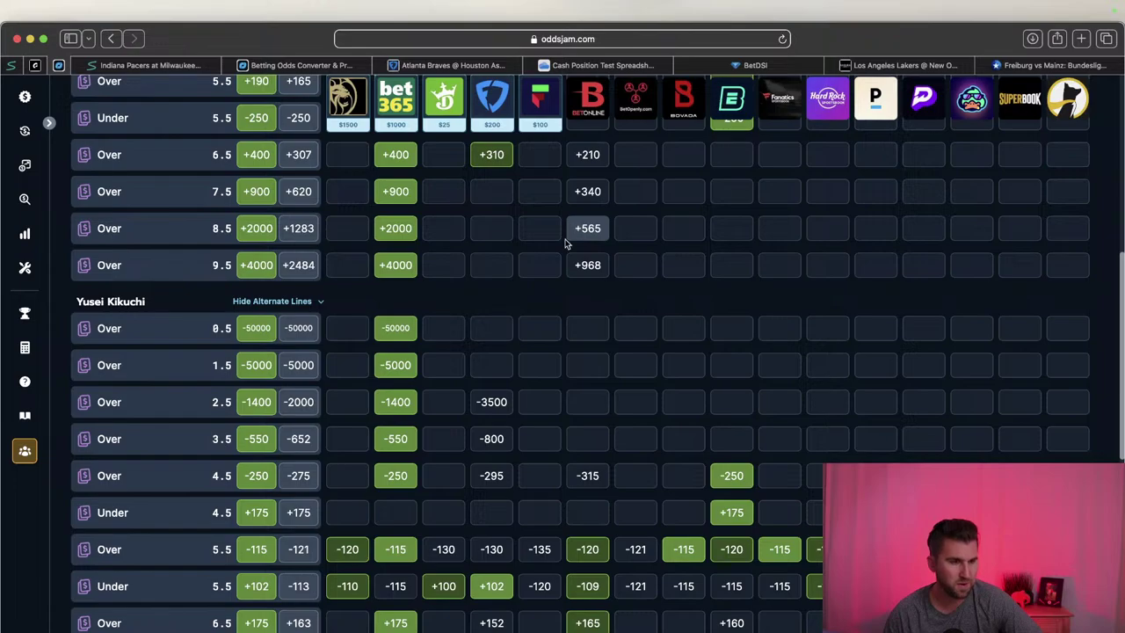
scroll(604, 362, down, 10)
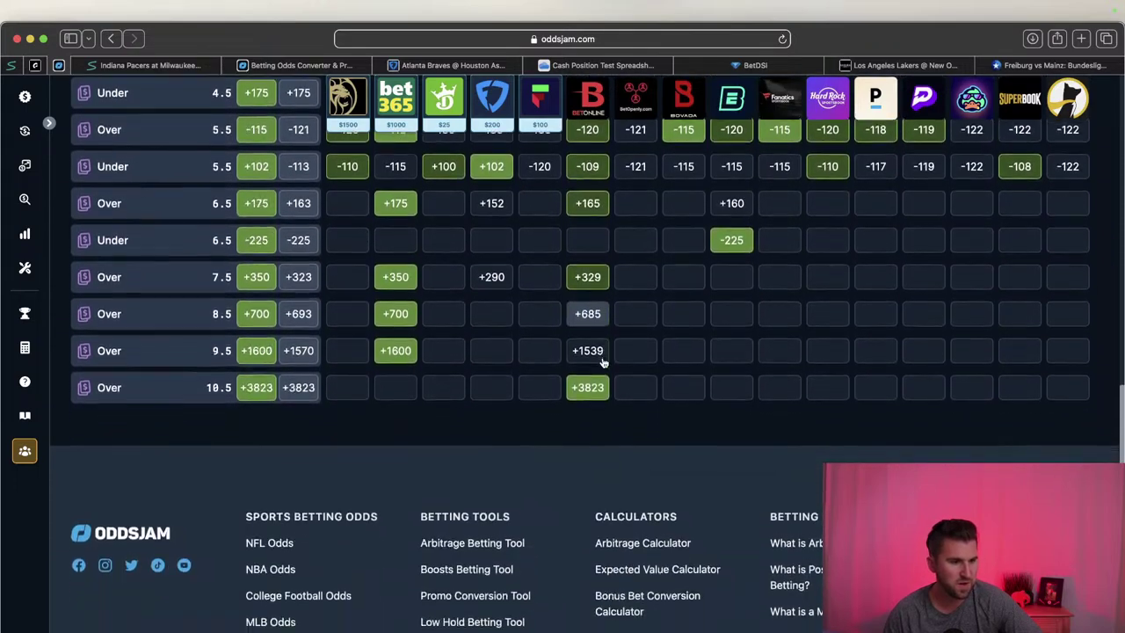
scroll(603, 361, down, 2)
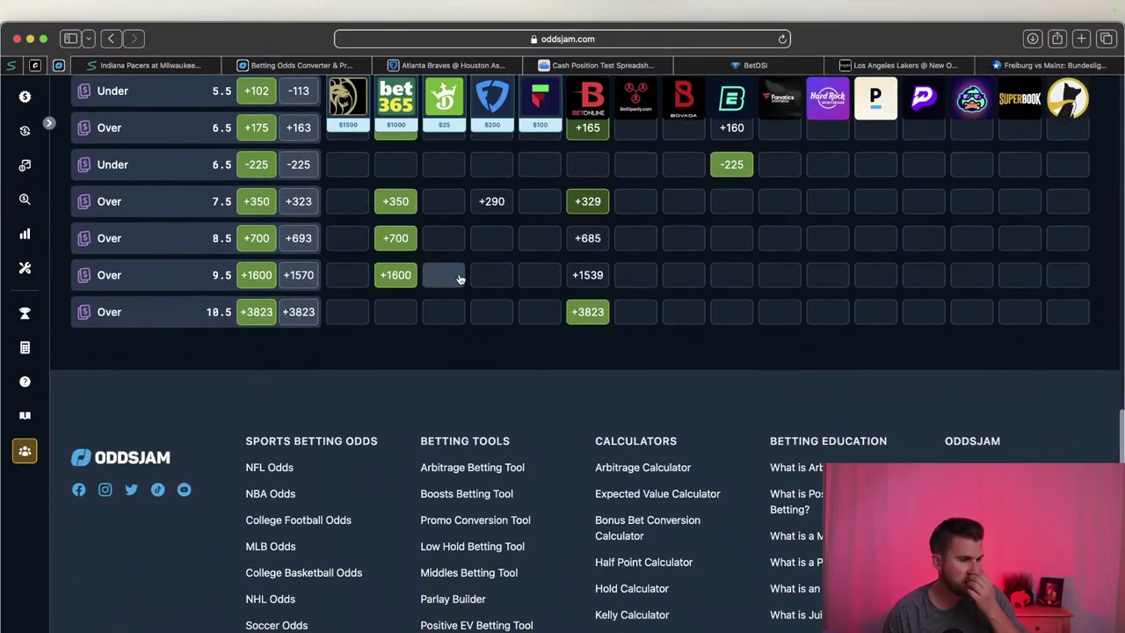
scroll(458, 279, up, 15)
click(385, 146)
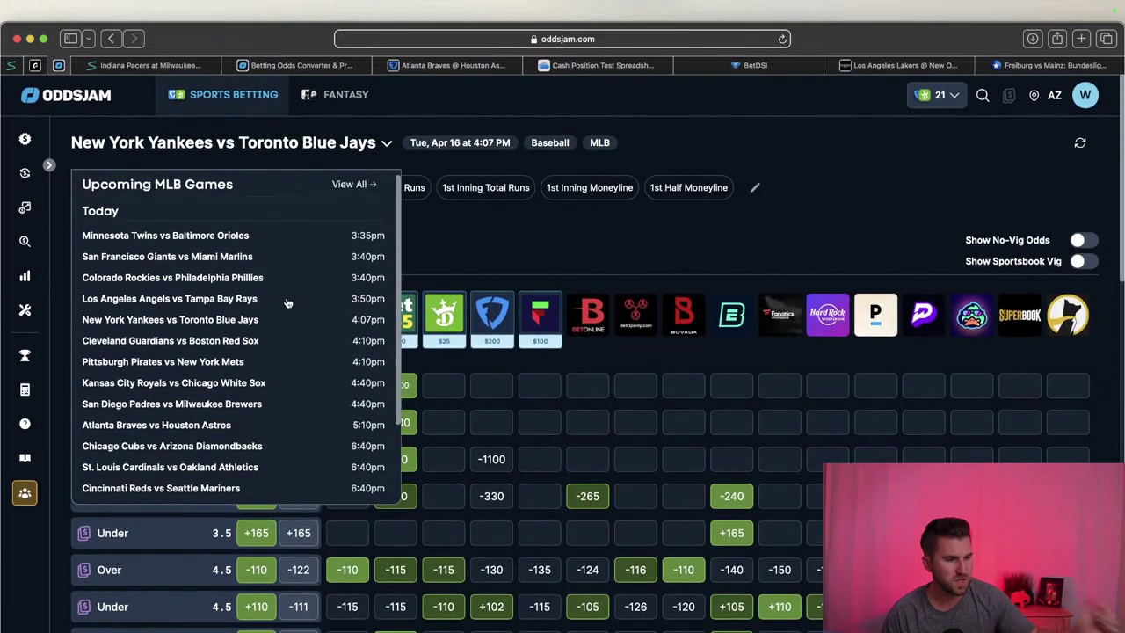
- Review Pirates vs Mets strikeout props with Jose Quintana's alternates expanded, then move to FanDuel
click(211, 362)
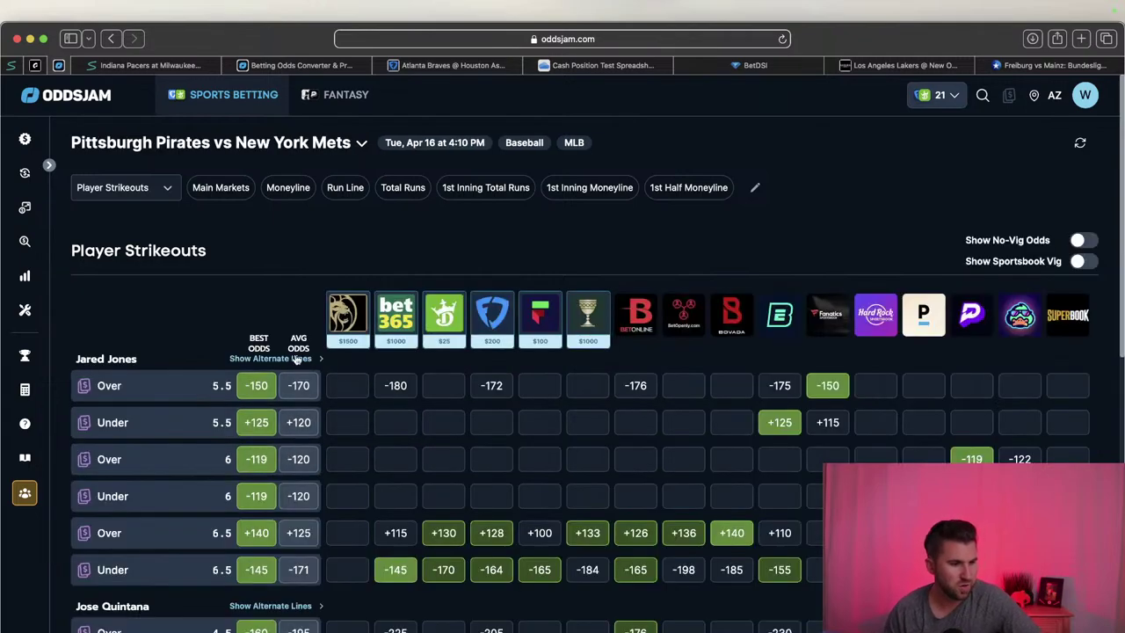
scroll(533, 462, down, 5)
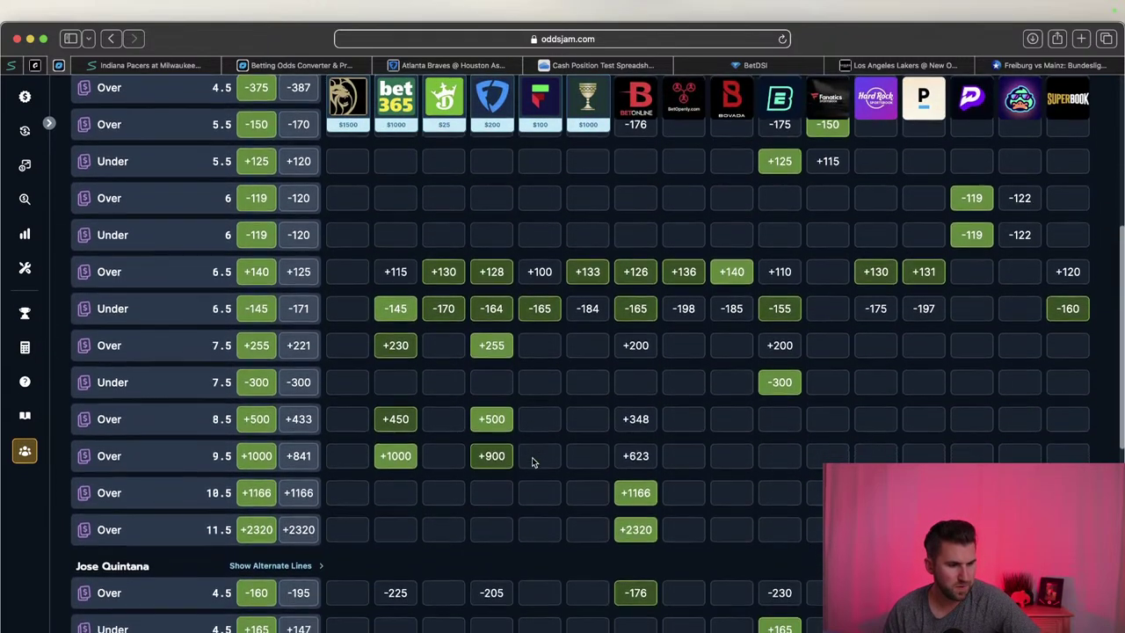
scroll(533, 463, down, 3)
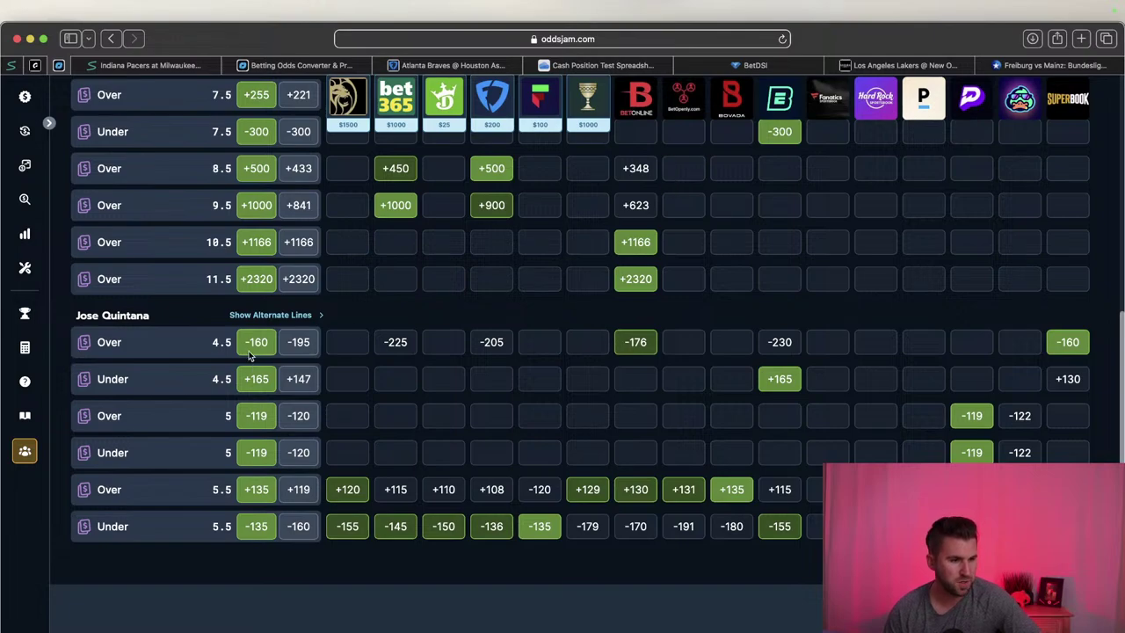
click(274, 315)
scroll(394, 377, down, 5)
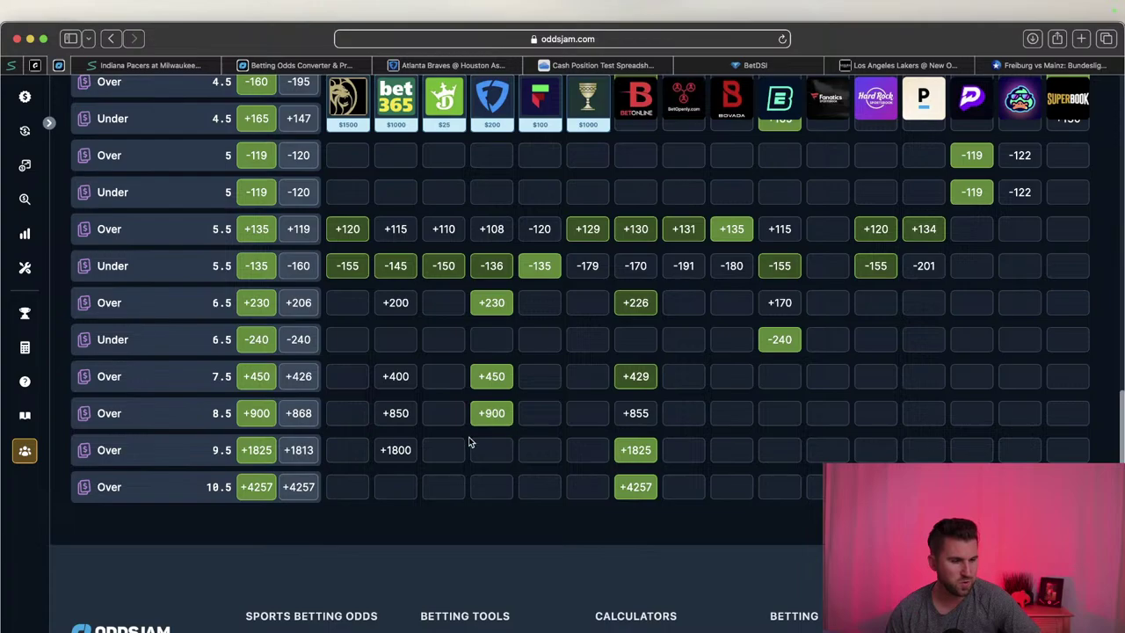
scroll(467, 443, up, 6)
scroll(467, 442, down, 1)
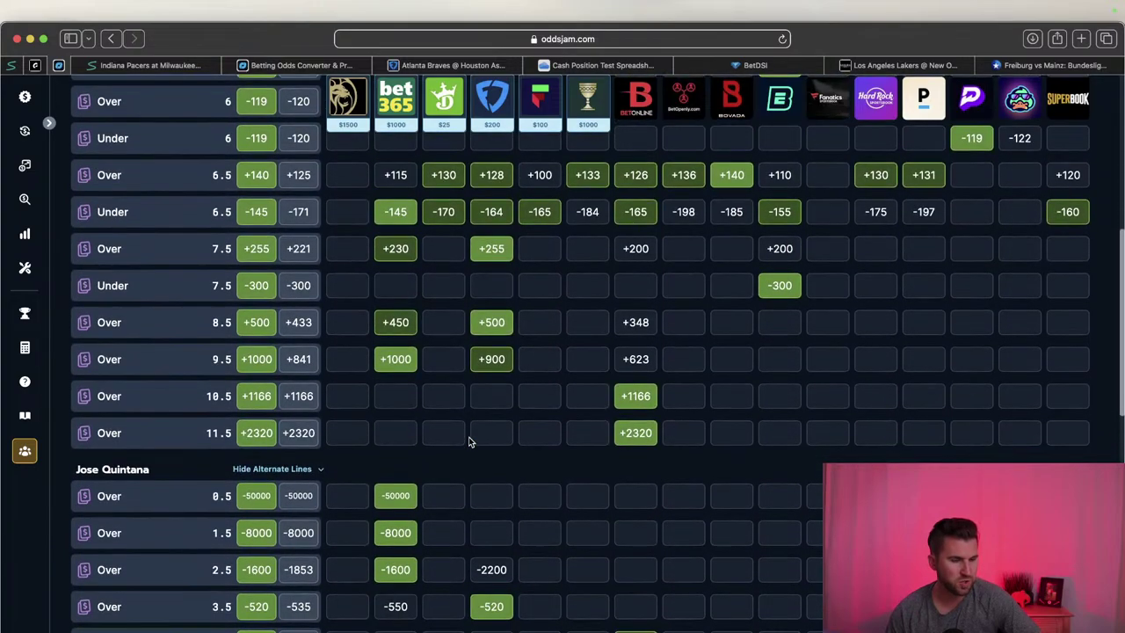
click(425, 66)
- Add Jared Jones 9+ Strikeouts at +500 from Pirates @ Mets to the FanDuel betslip
click(493, 173)
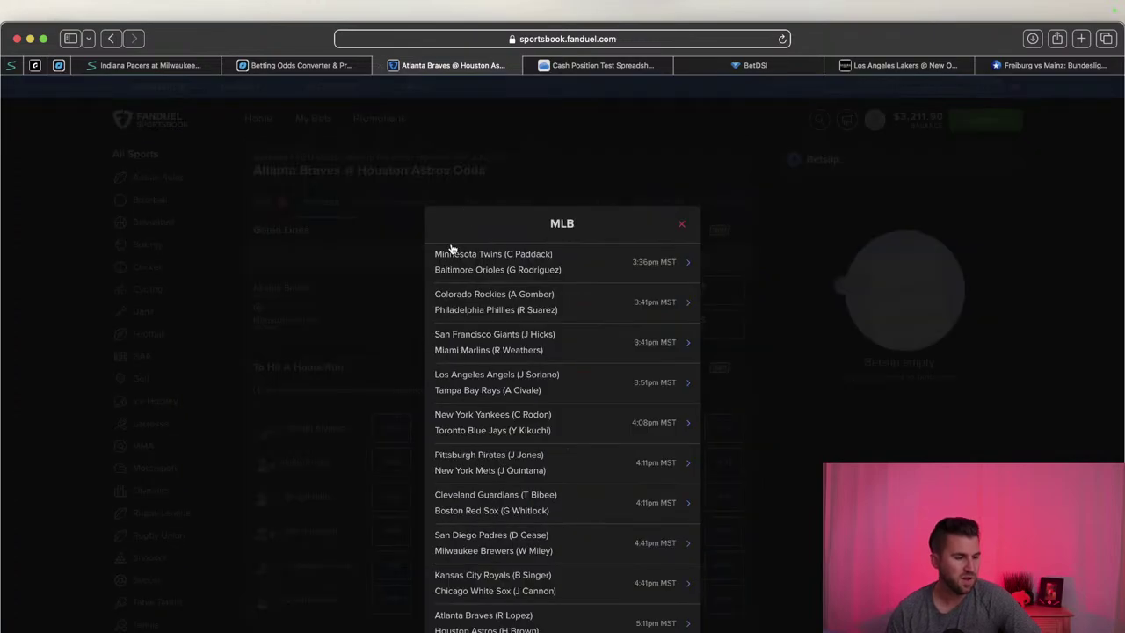
click(481, 456)
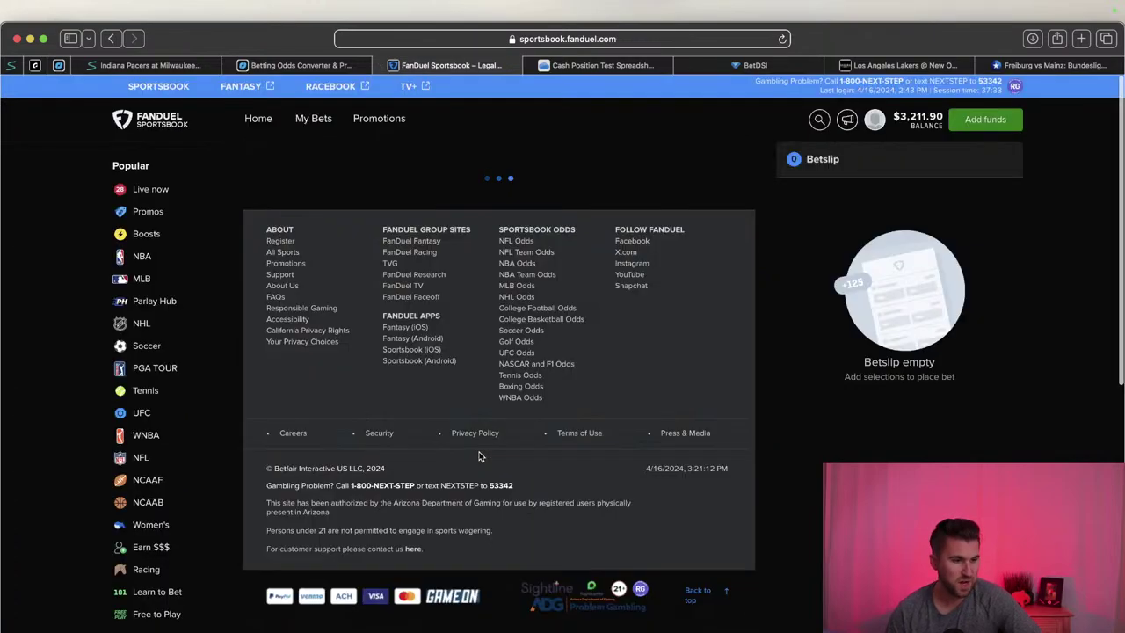
scroll(492, 436, down, 10)
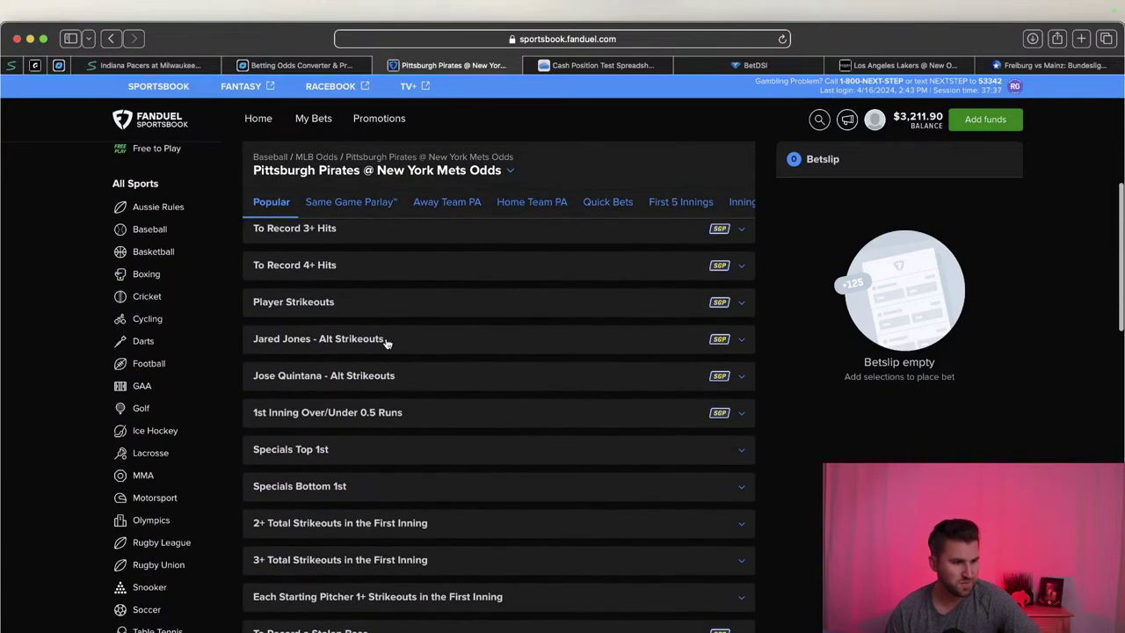
click(418, 359)
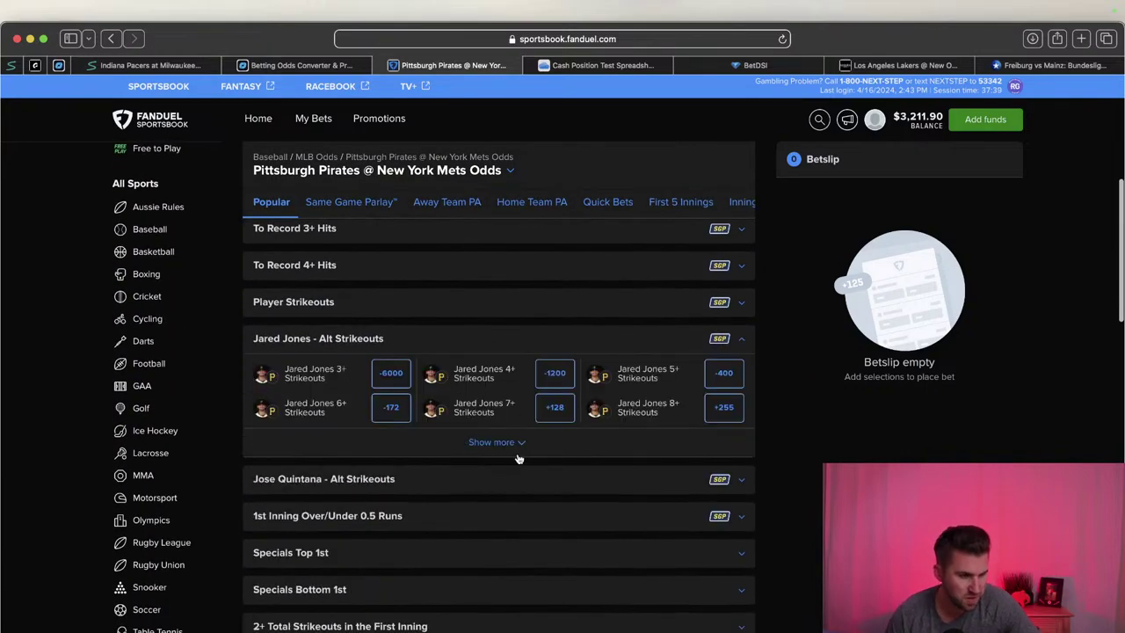
click(498, 443)
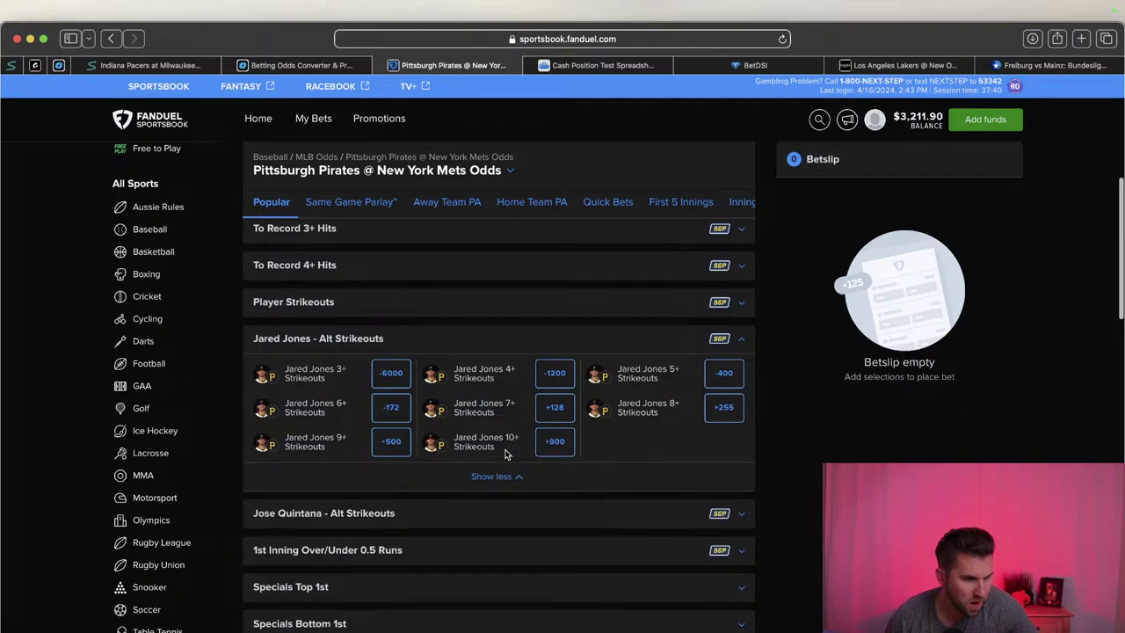
click(395, 446)
- Enter the $30 wager and place the Jared Jones strikeout bet on FanDuel
click(58, 65)
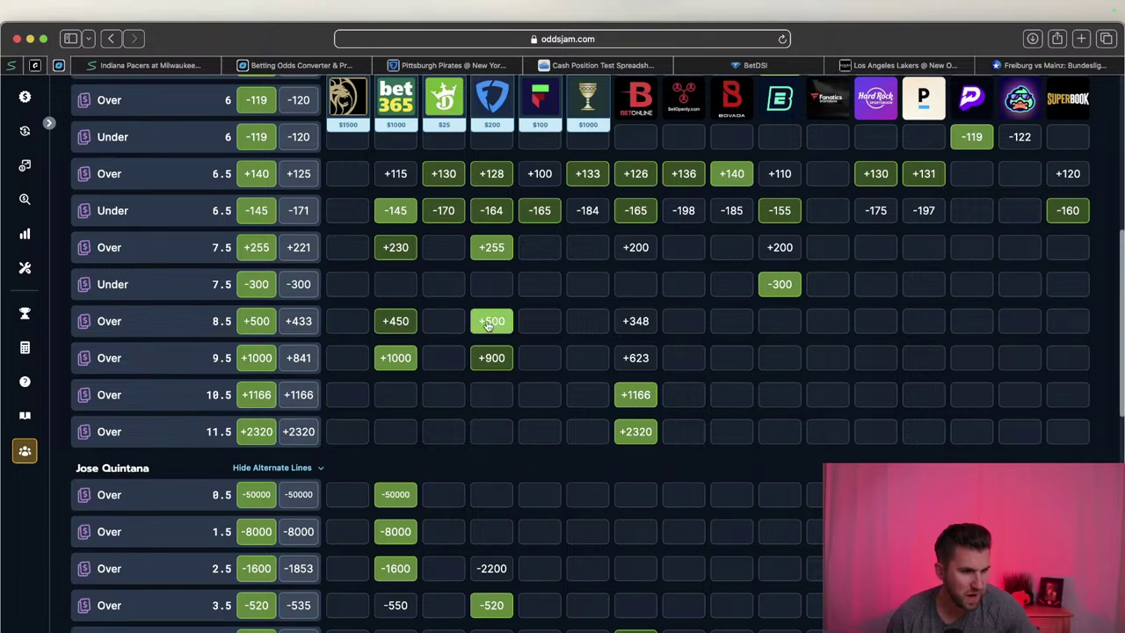
click(440, 69)
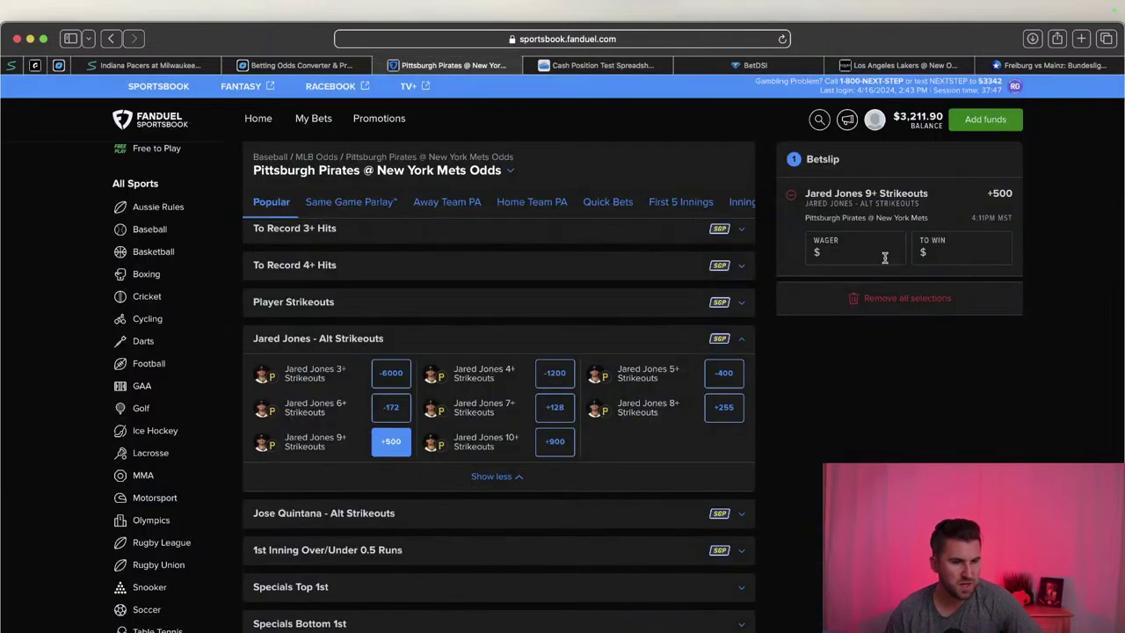
click(872, 252)
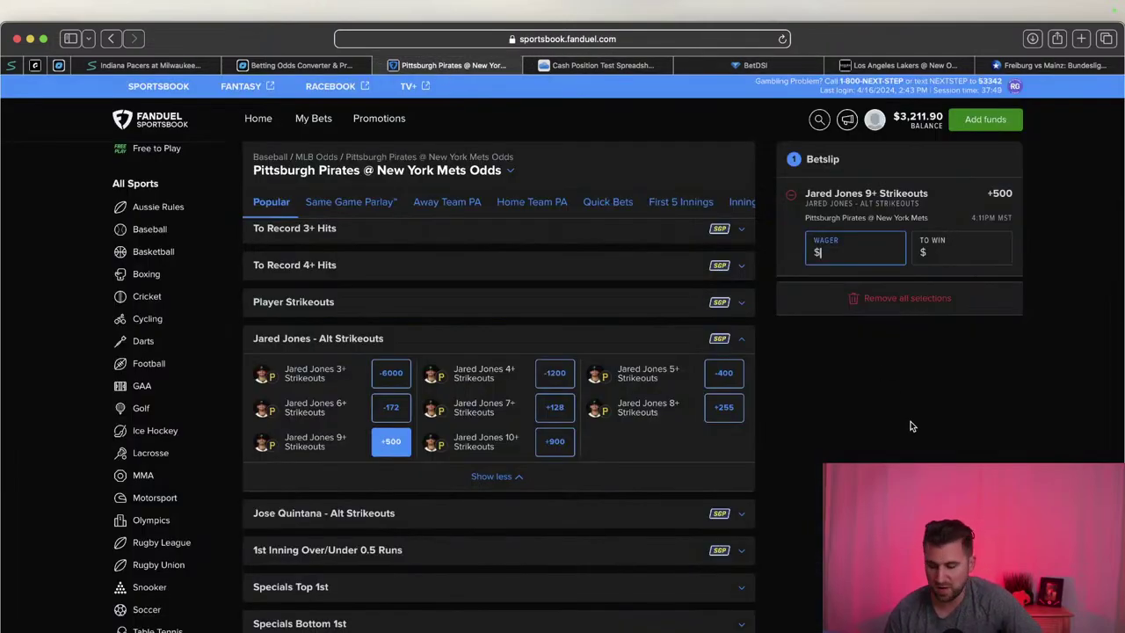
text(50)
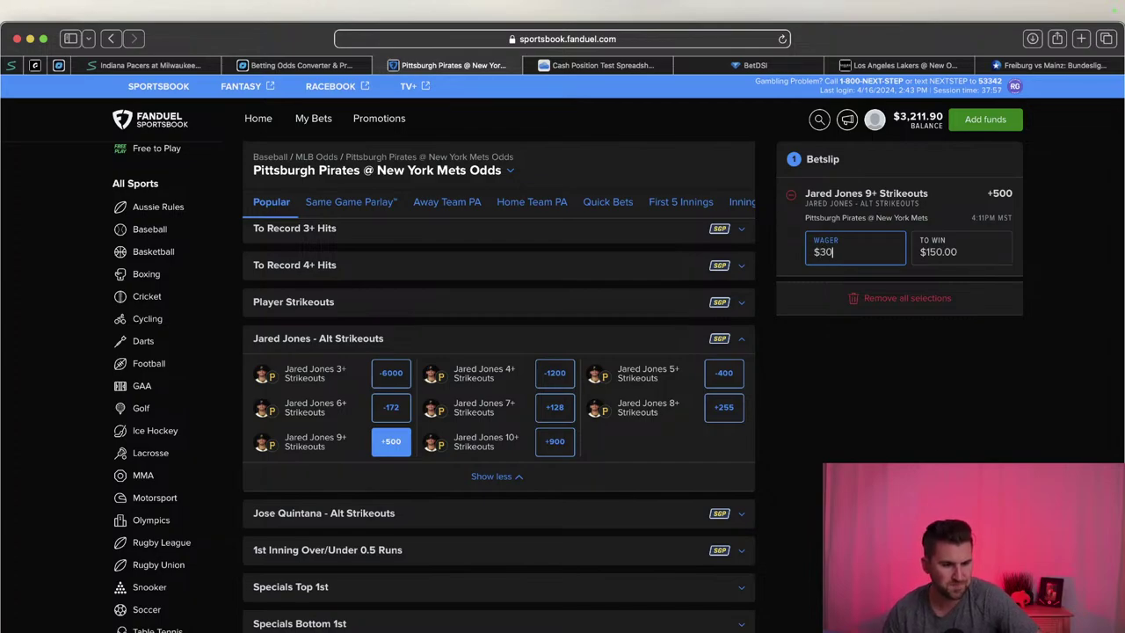
key(Return)
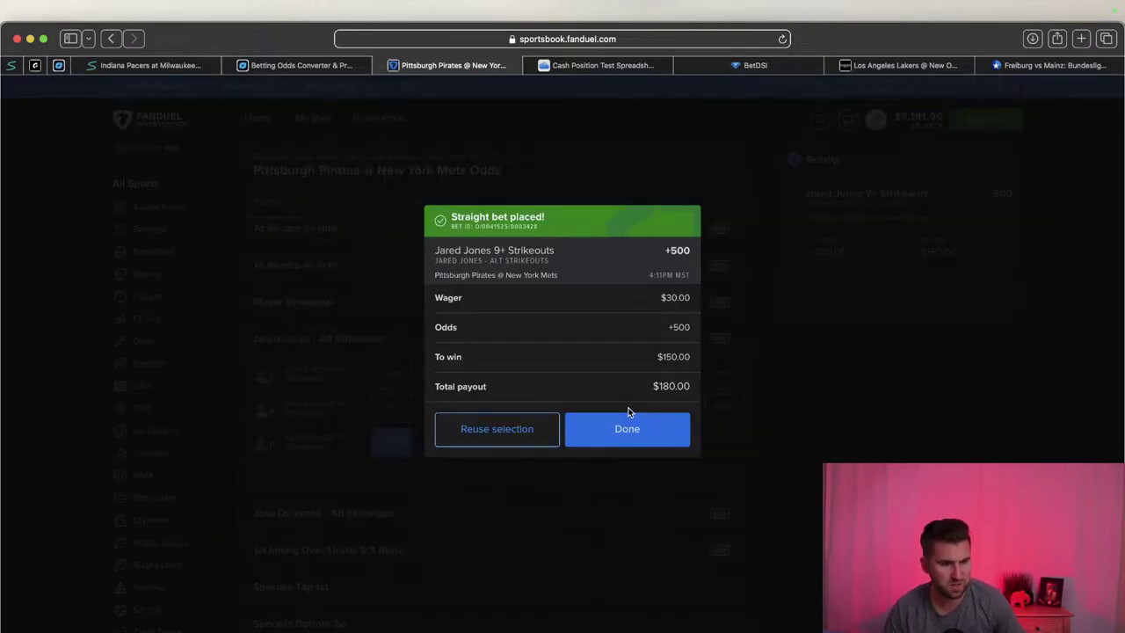
click(626, 429)
- Log the $30 FanDuel Jared Jones Over 8.5 strikeouts bet in OddsJam's tracker
click(59, 65)
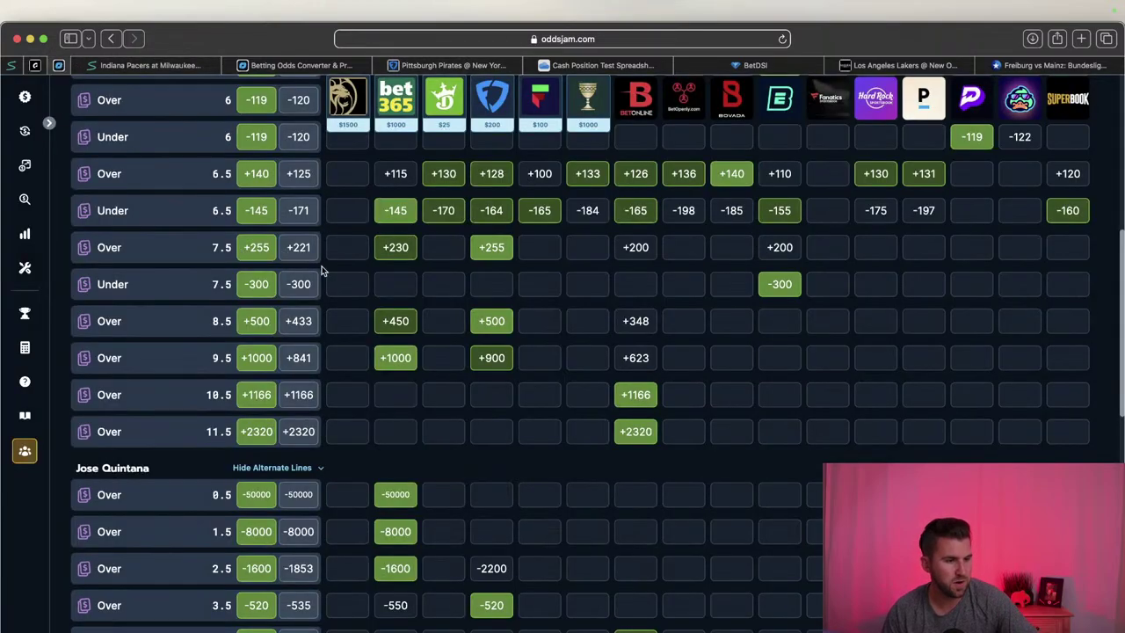
click(510, 322)
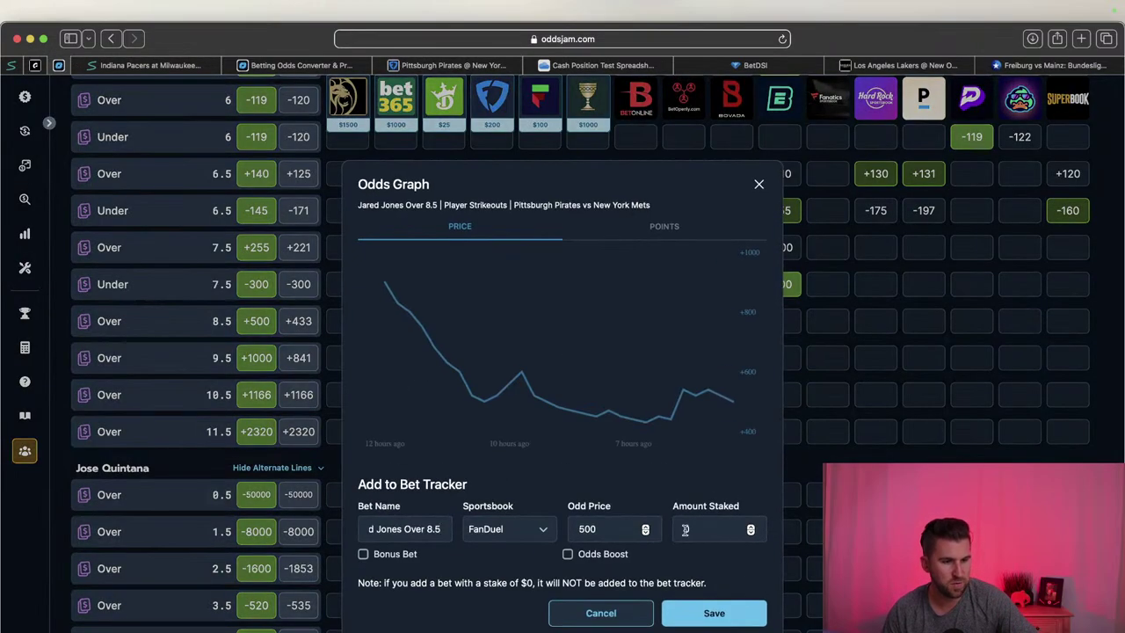
click(684, 529)
text(30)
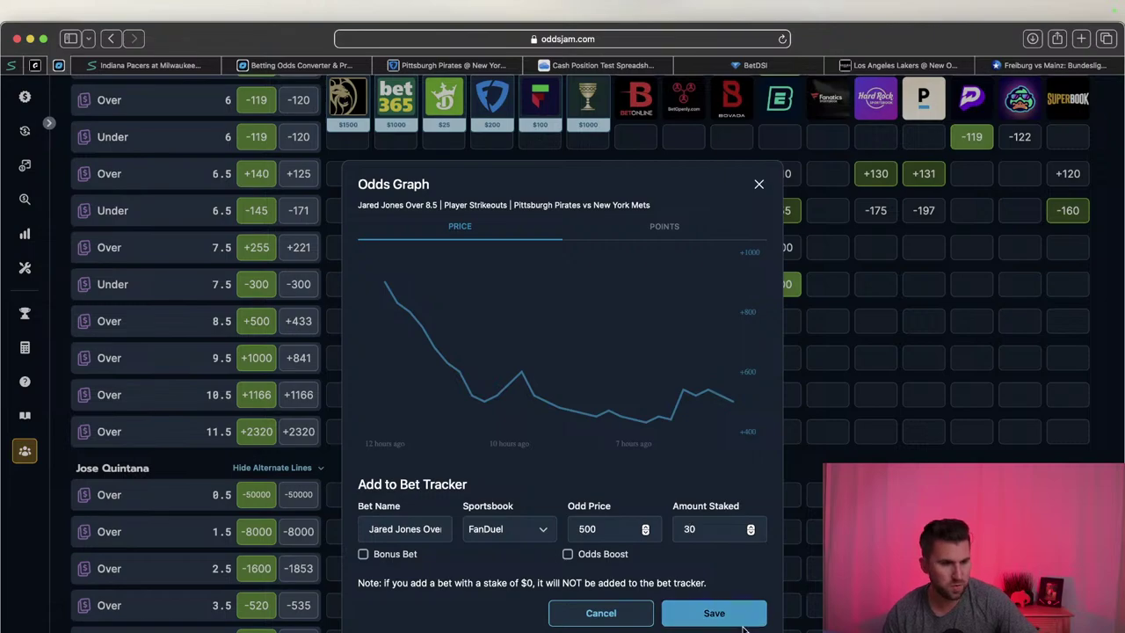
click(716, 613)
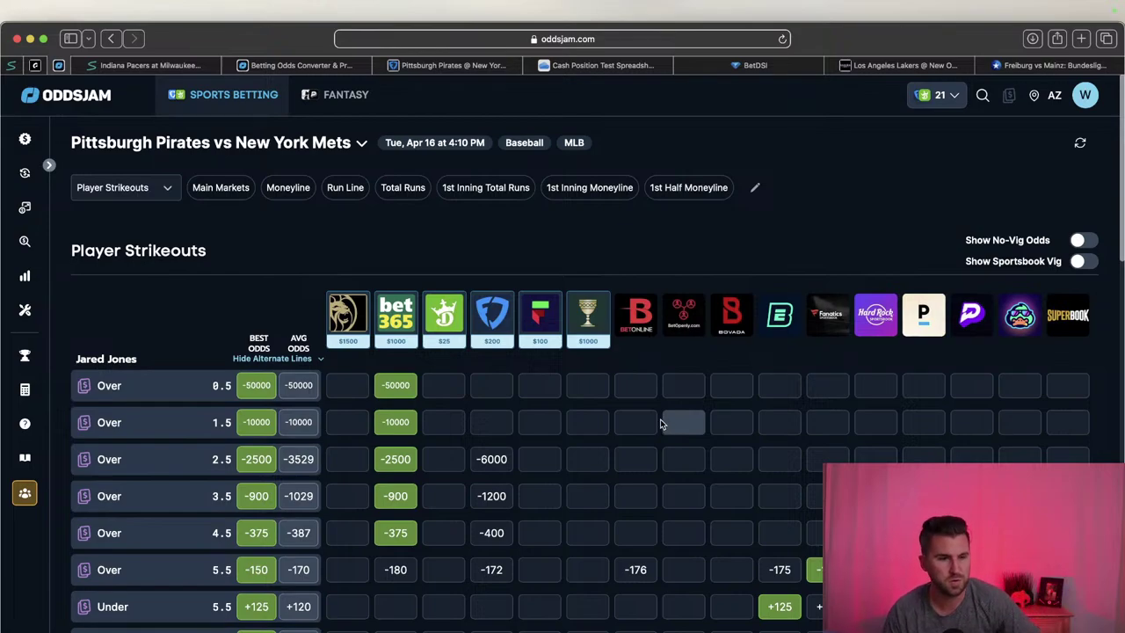
- Open OddsJam's Fantasy Optimizer under the Fantasy section to view PrizePicks lines
click(353, 97)
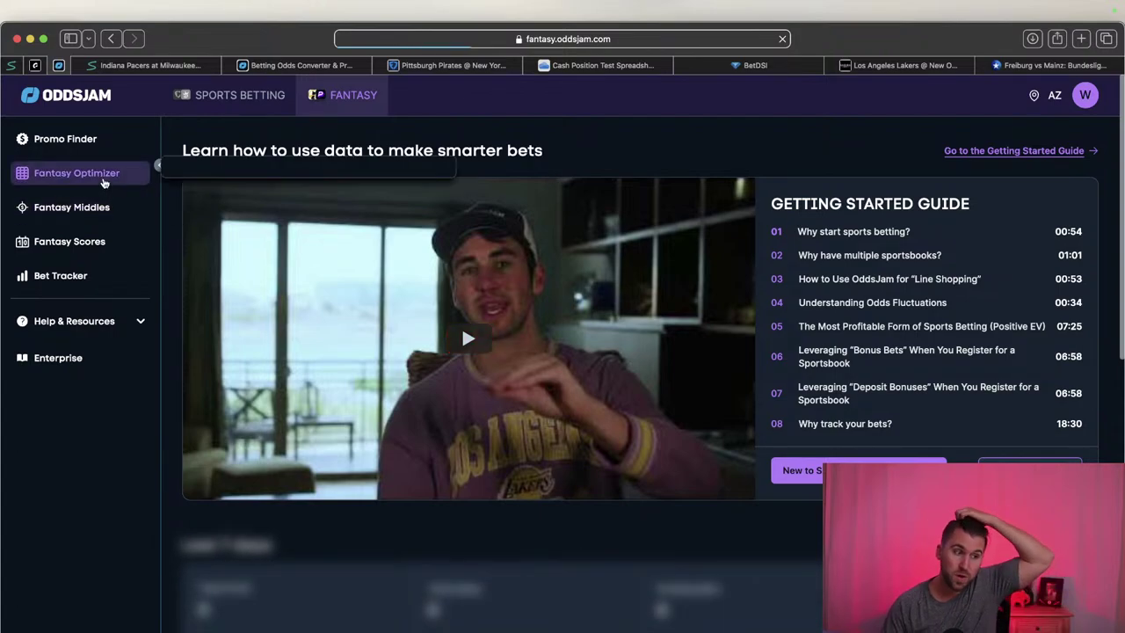
click(104, 177)
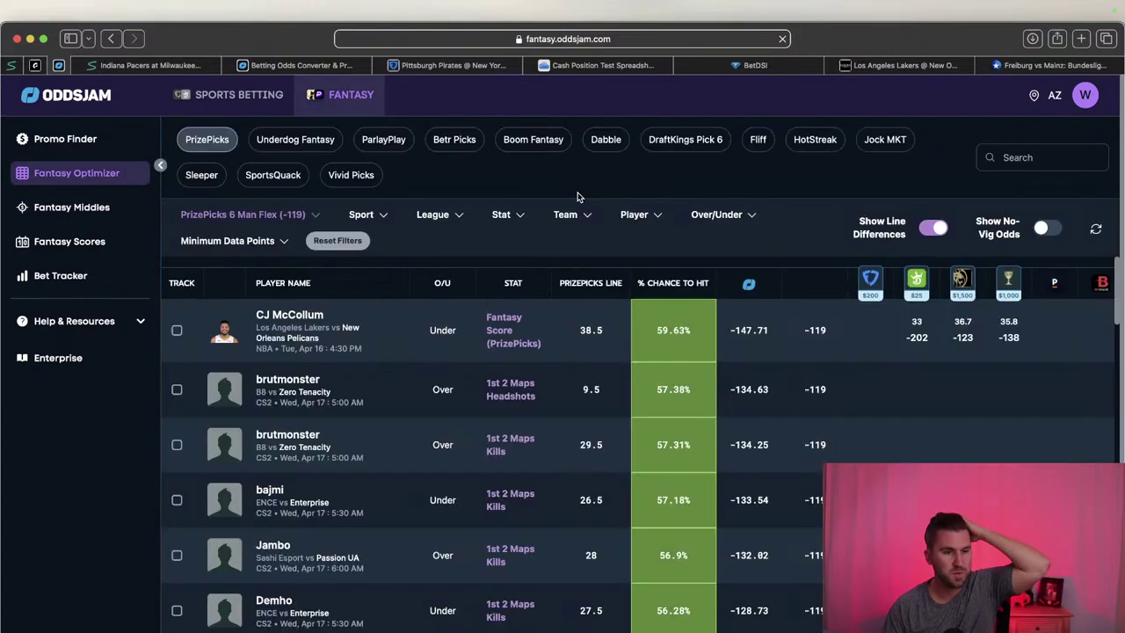
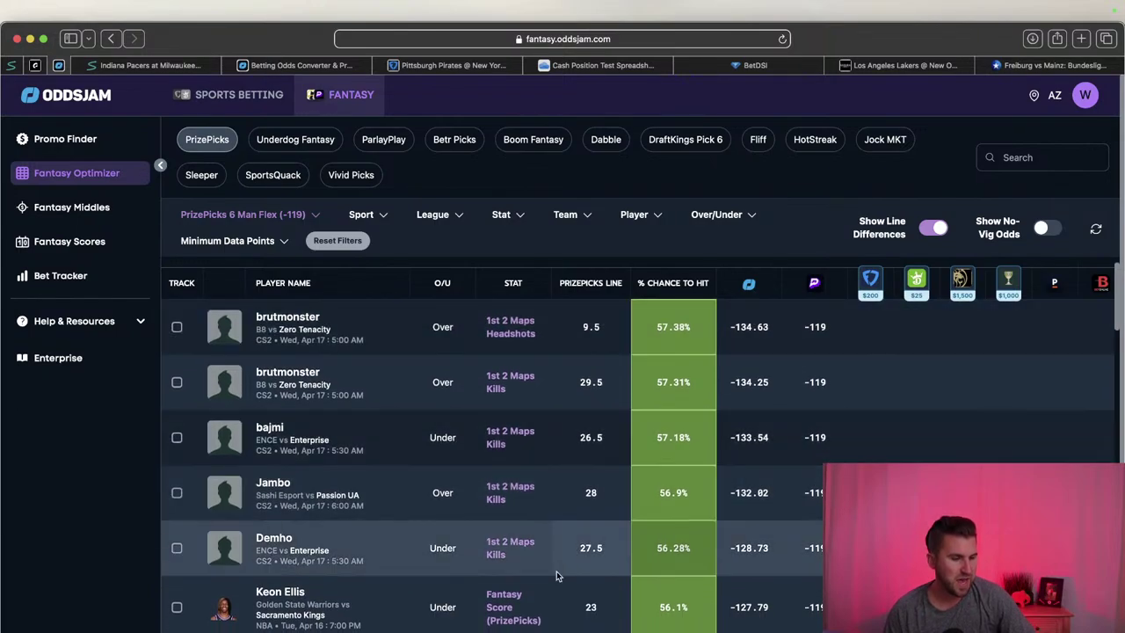
- Scan the top-ranked PrizePicks picks in the Fantasy Optimizer table, then start a new browser tab
scroll(560, 576, down, 1)
scroll(561, 575, down, 8)
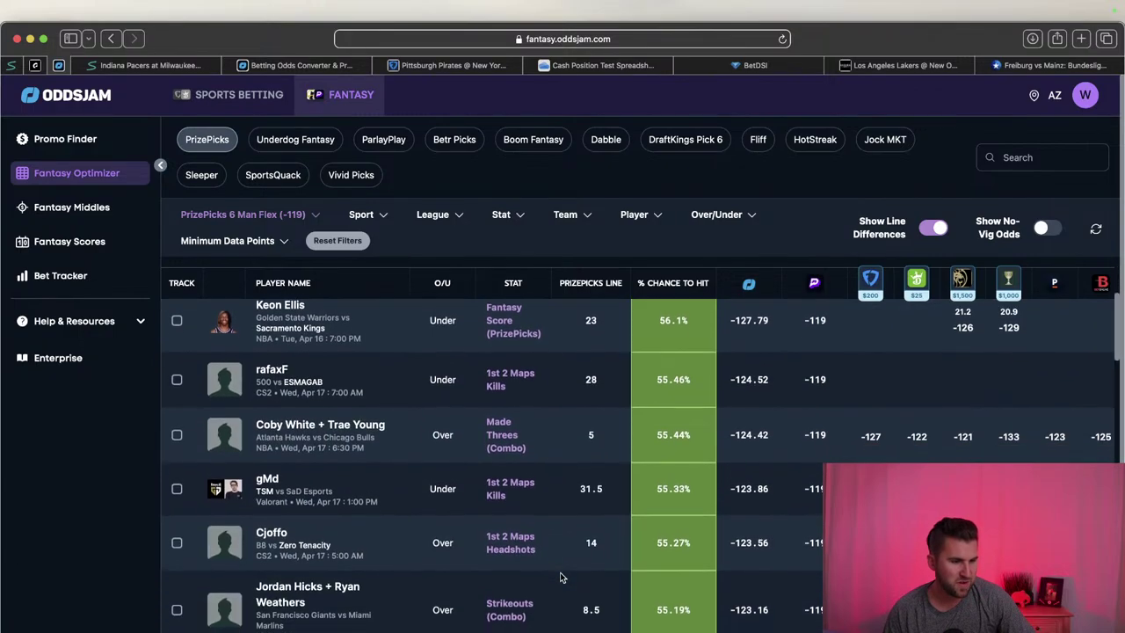
scroll(500, 373, down, 1)
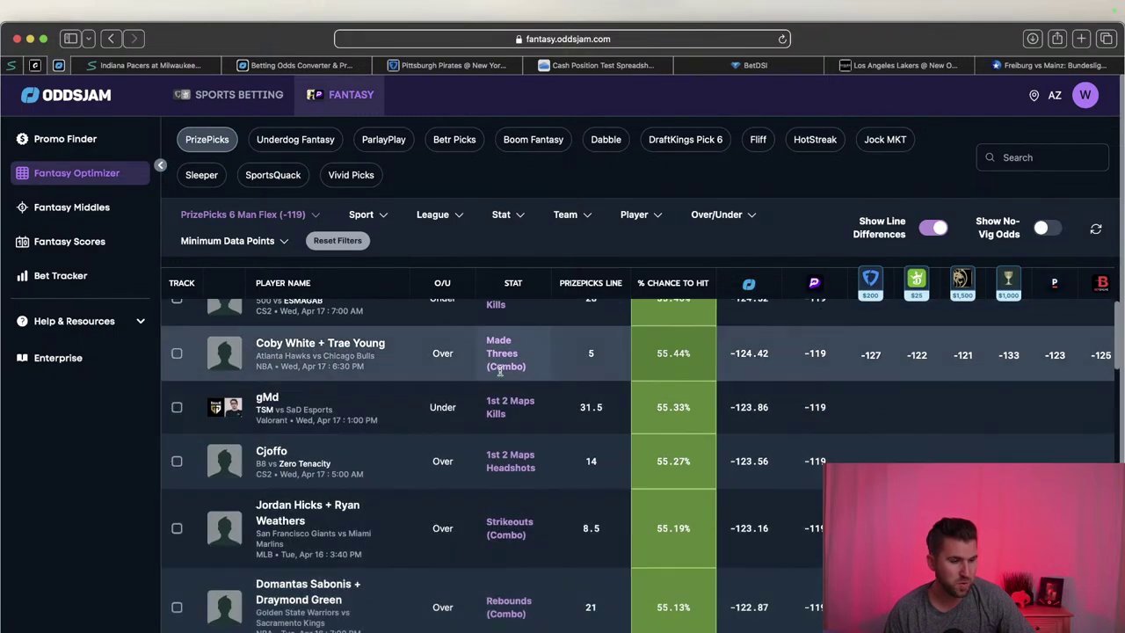
scroll(800, 453, up, 10)
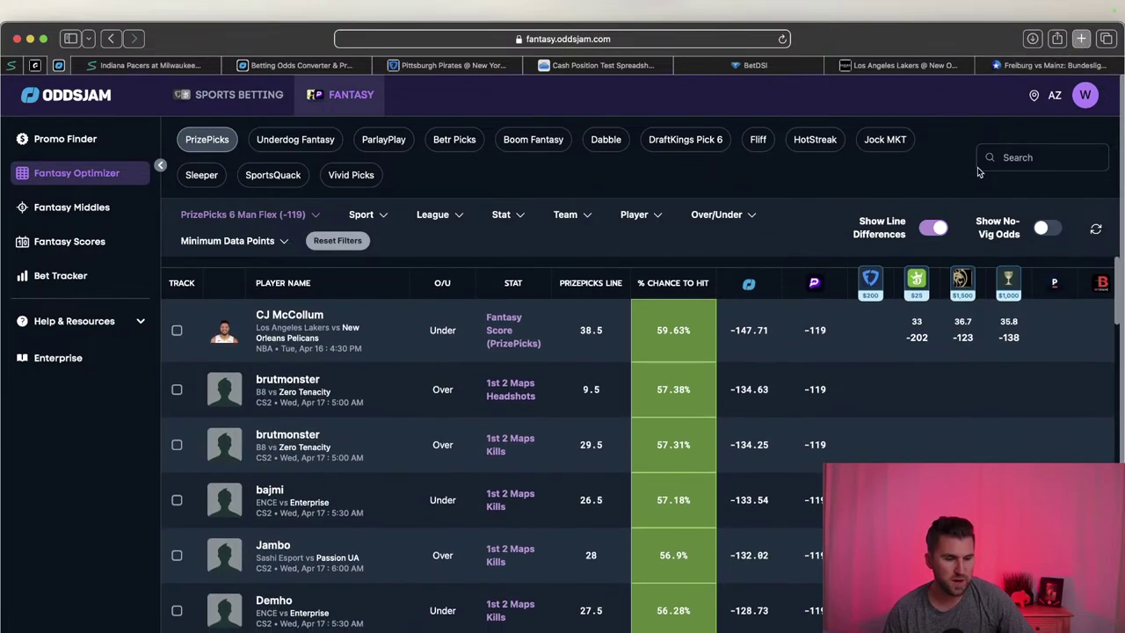
key(super+t)
- Load PrizePicks, allow location access (remembered), and take James Reimer More 22.5 Goalie Saves
click(641, 402)
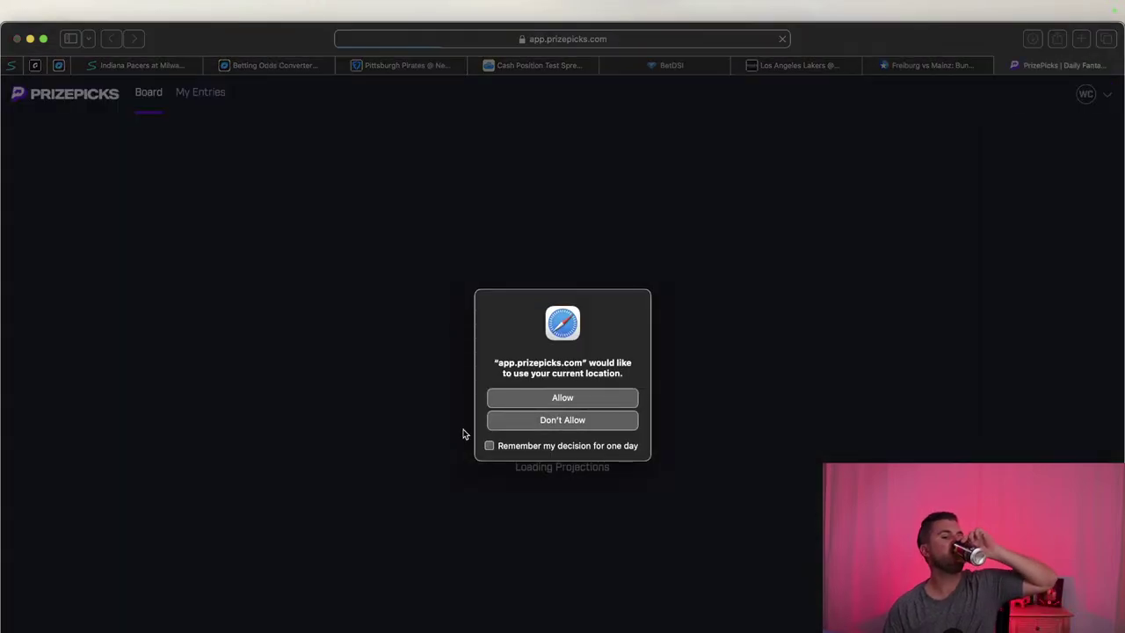
click(489, 445)
click(559, 401)
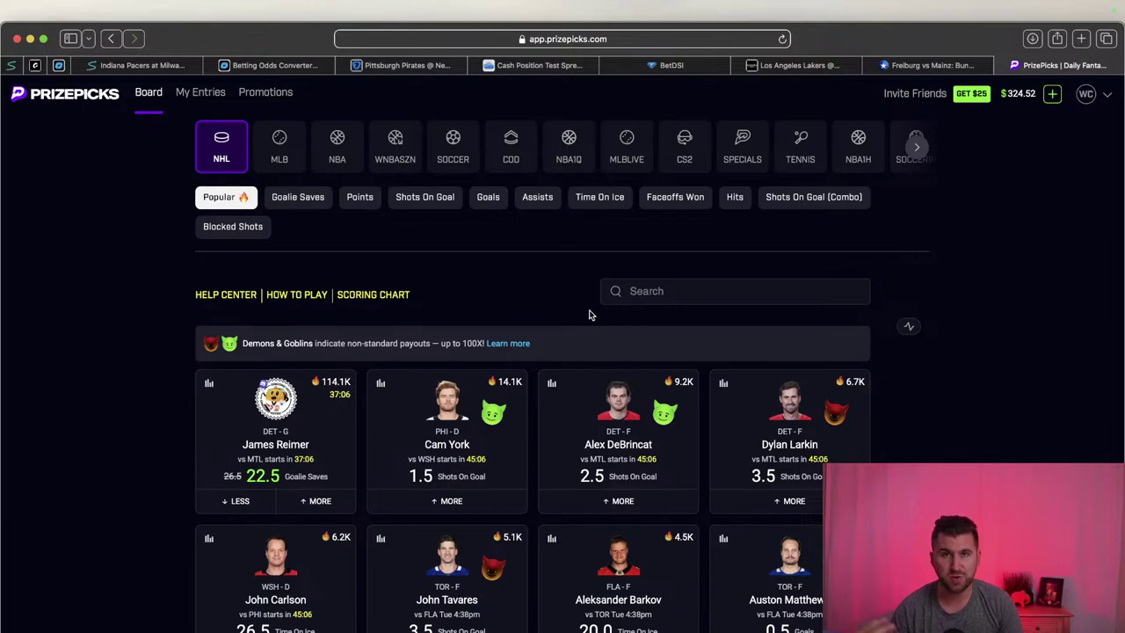
click(320, 501)
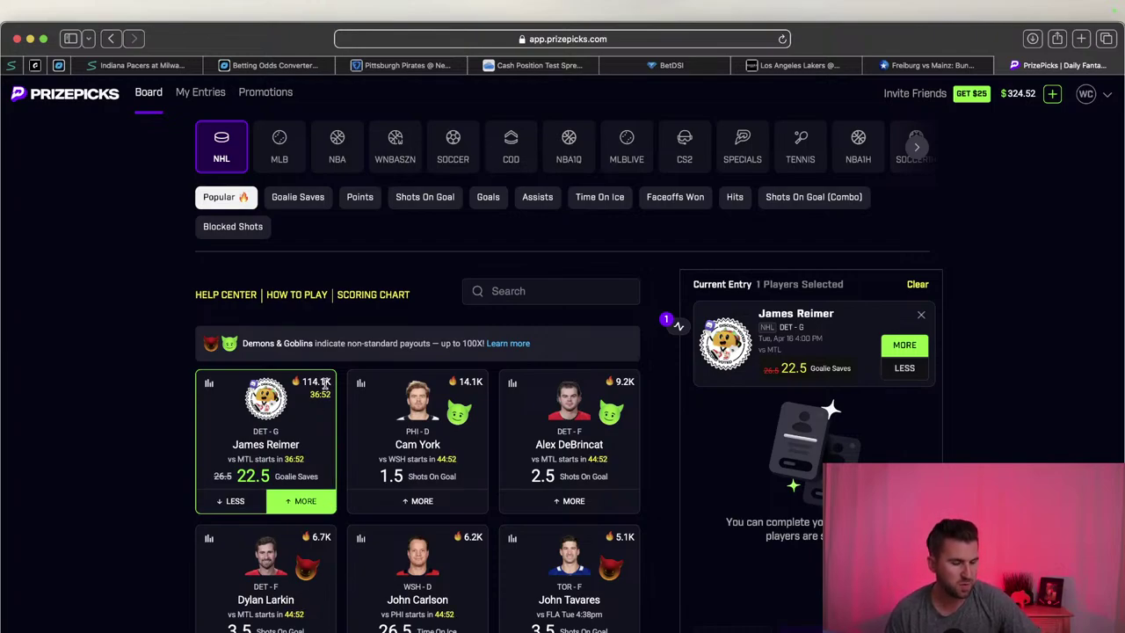
- Scroll through OddsJam's PrizePicks 6 Man Flex table, led by brutmonster Over 9.5 Headshots at 57.38%
click(59, 66)
scroll(495, 445, down, 1)
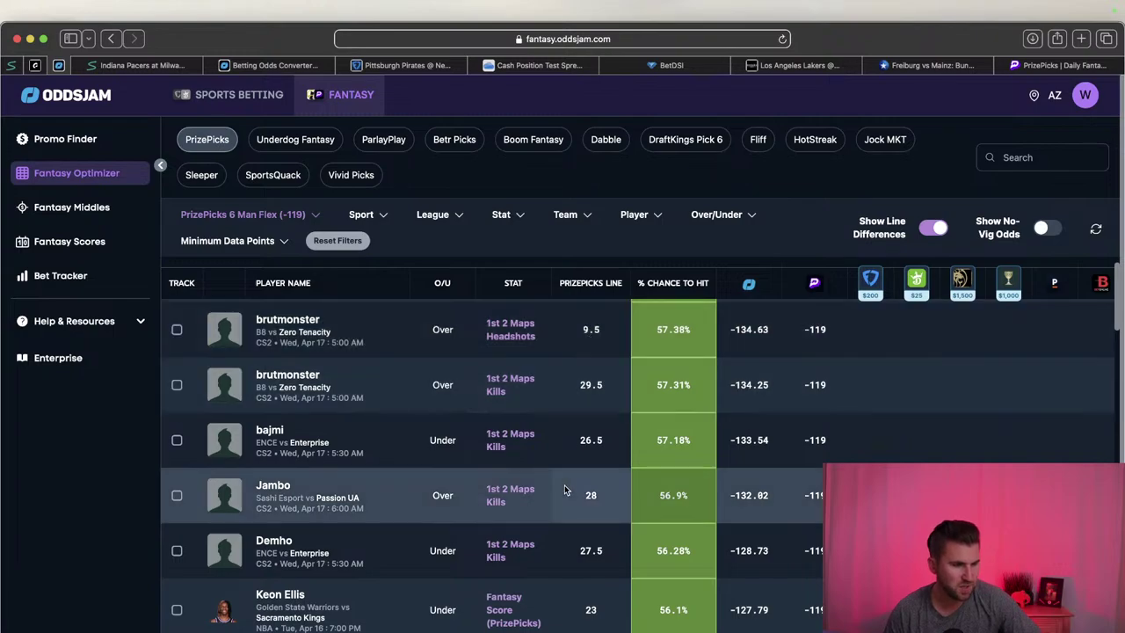
scroll(566, 490, down, 10)
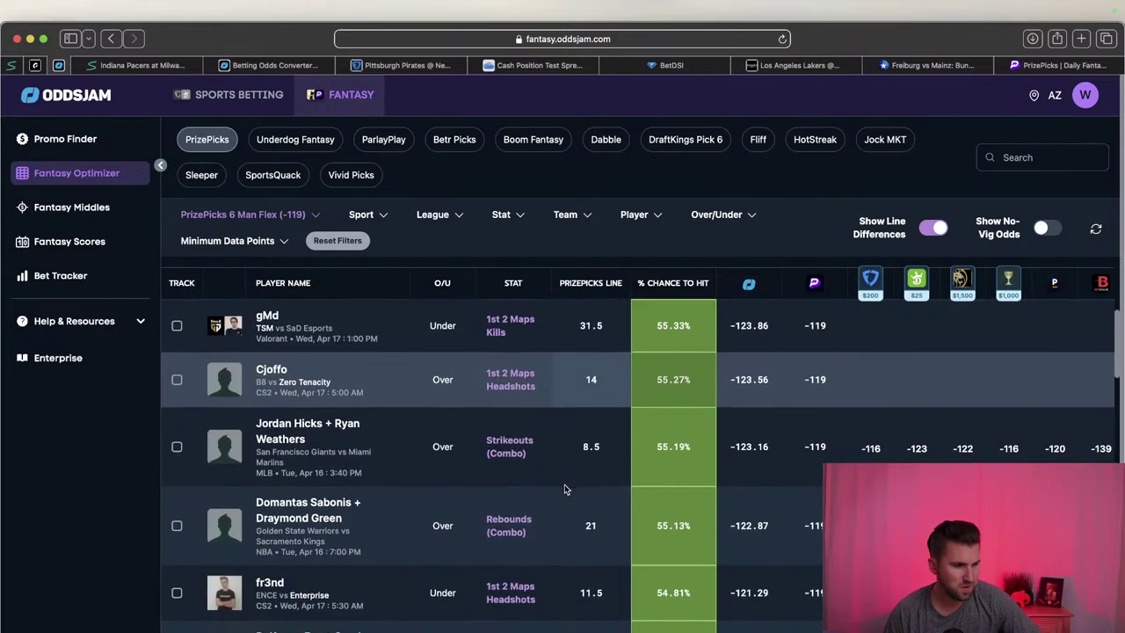
scroll(566, 489, down, 1)
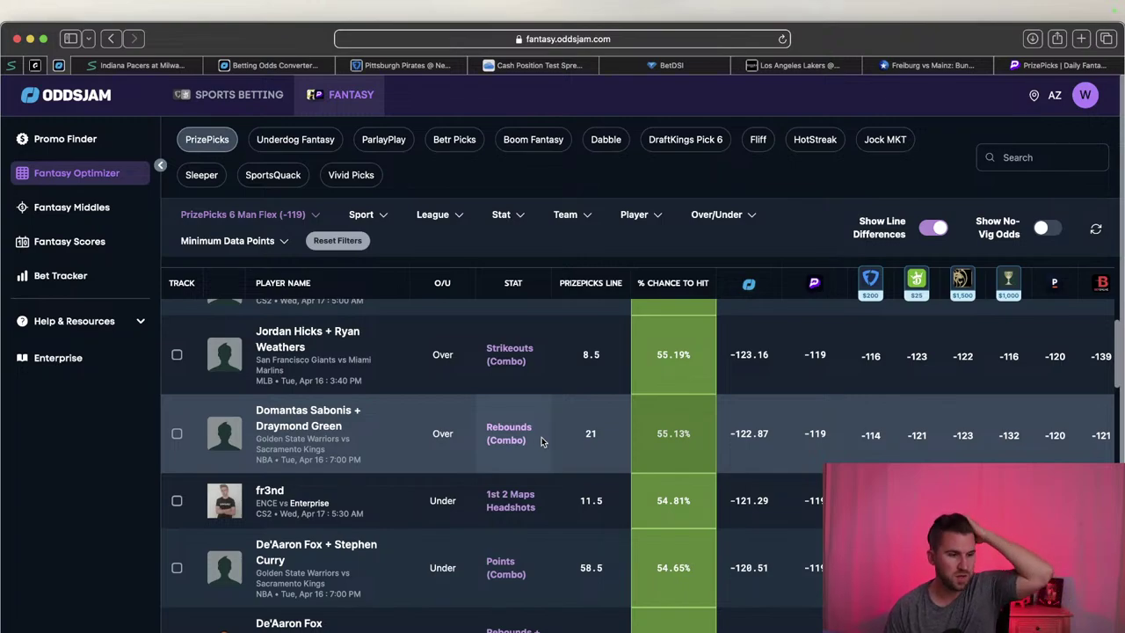
scroll(542, 436, up, 2)
scroll(542, 436, up, 6)
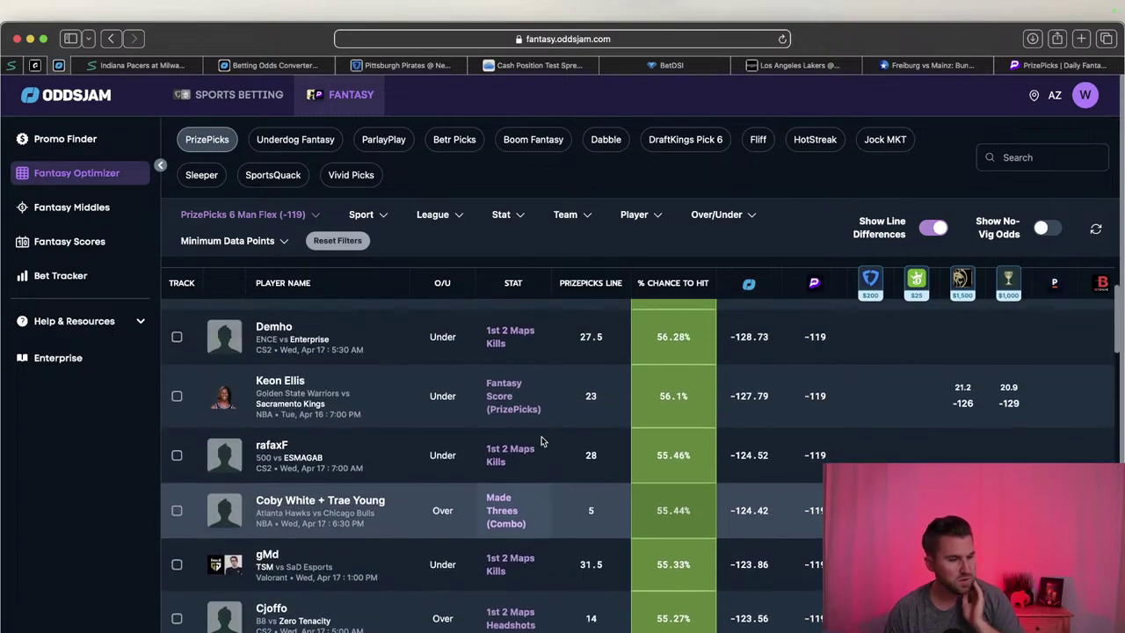
scroll(542, 437, up, 3)
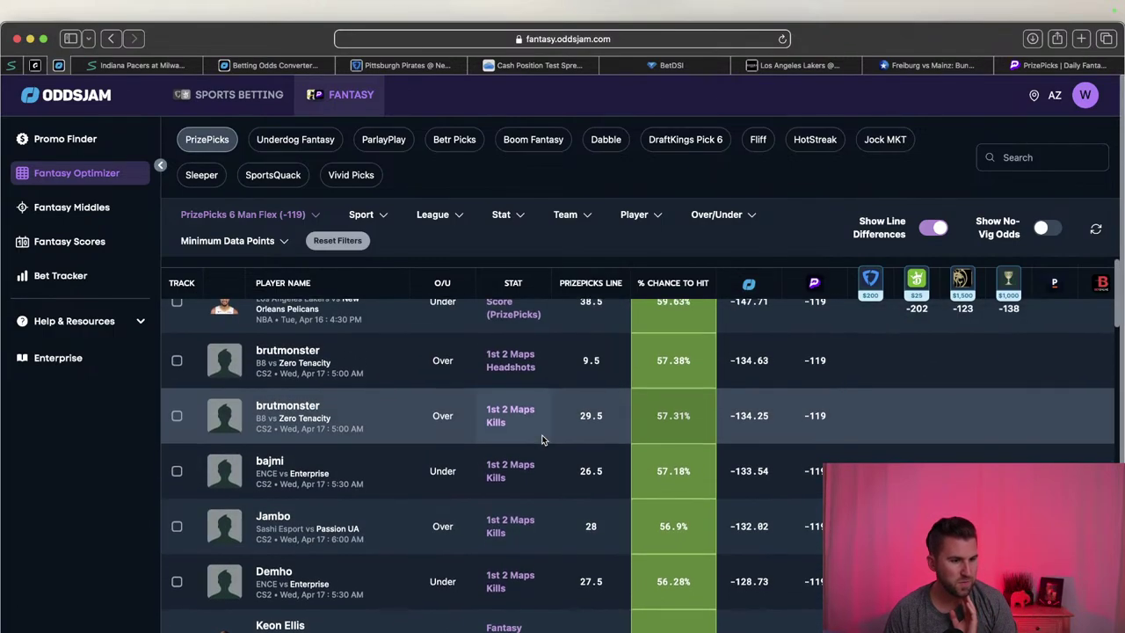
scroll(541, 436, down, 1)
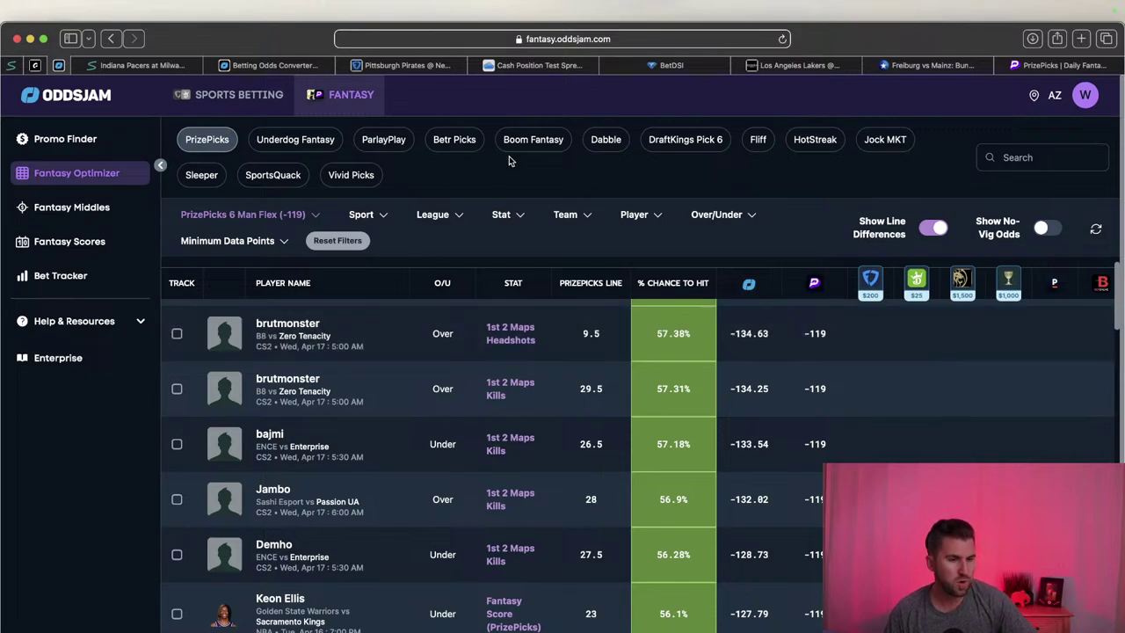
- On the PrizePicks CS2 board, search 'b' and add brutmonster More 9.5 Headshots
click(1048, 69)
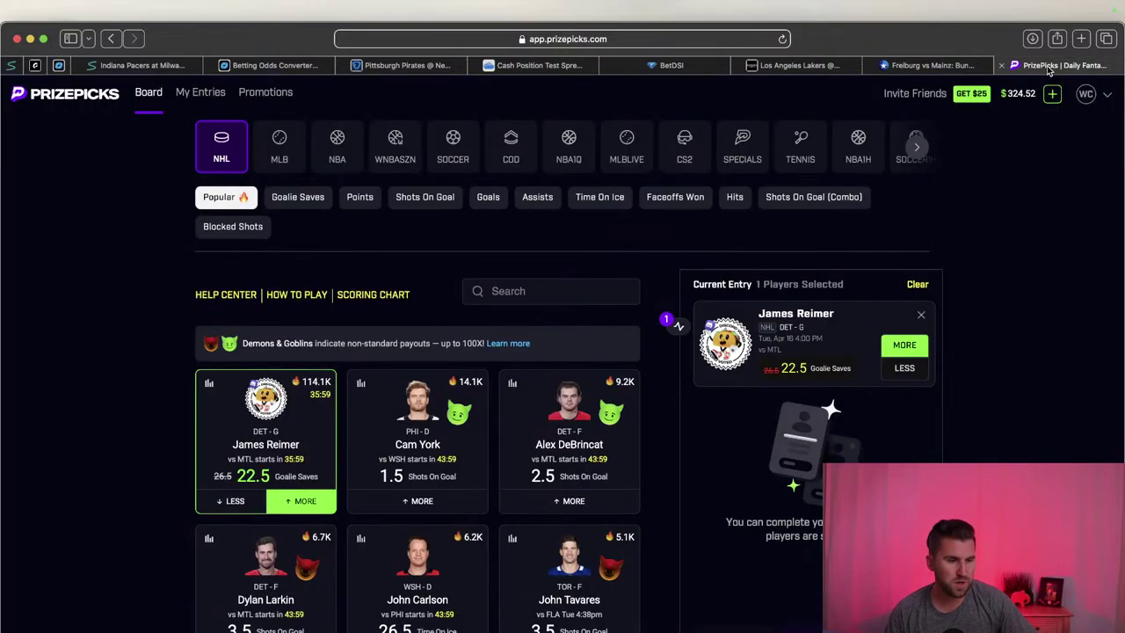
click(684, 149)
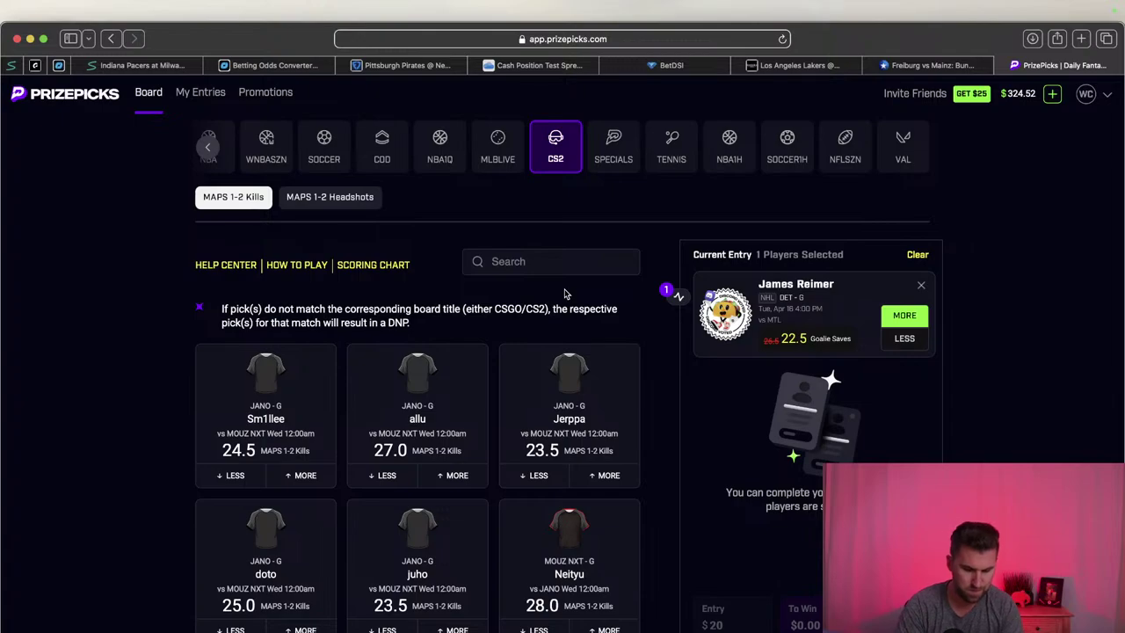
click(539, 261)
text(brut)
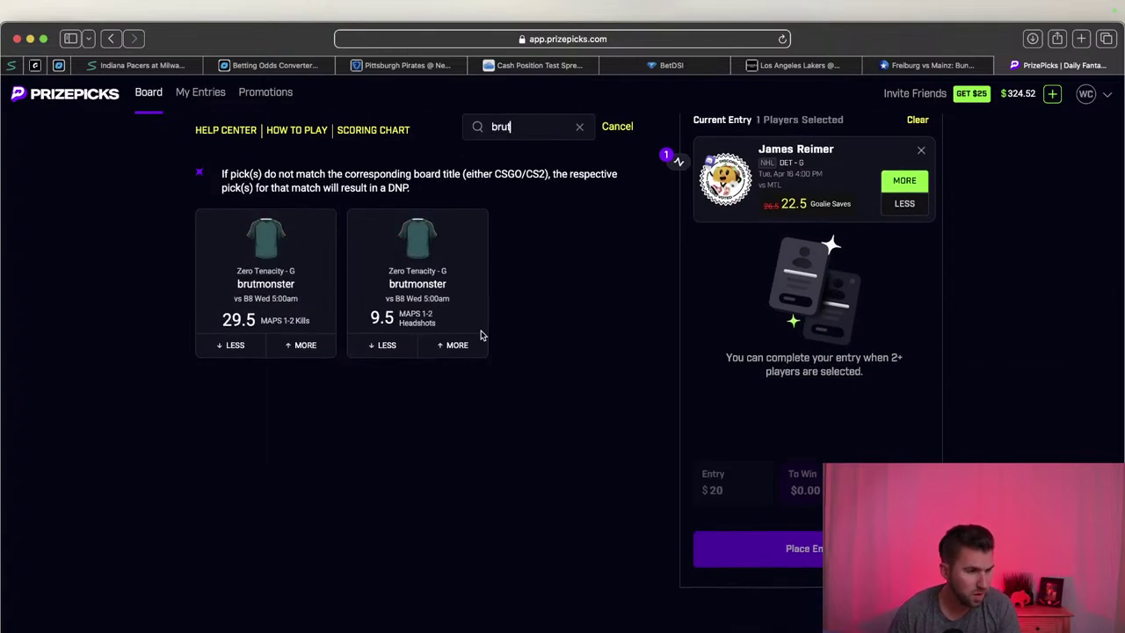
click(456, 346)
- On the NBA board, search 'gree' and add Green + Sabonis More 21.5 Rebounds (Combo)
click(580, 127)
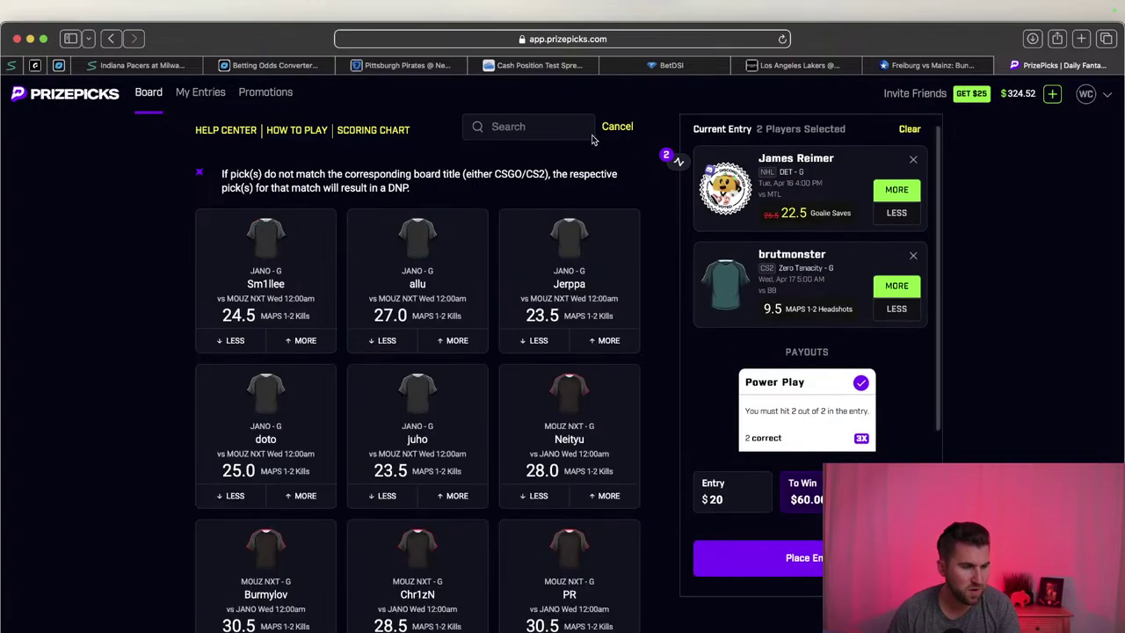
scroll(593, 138, up, 3)
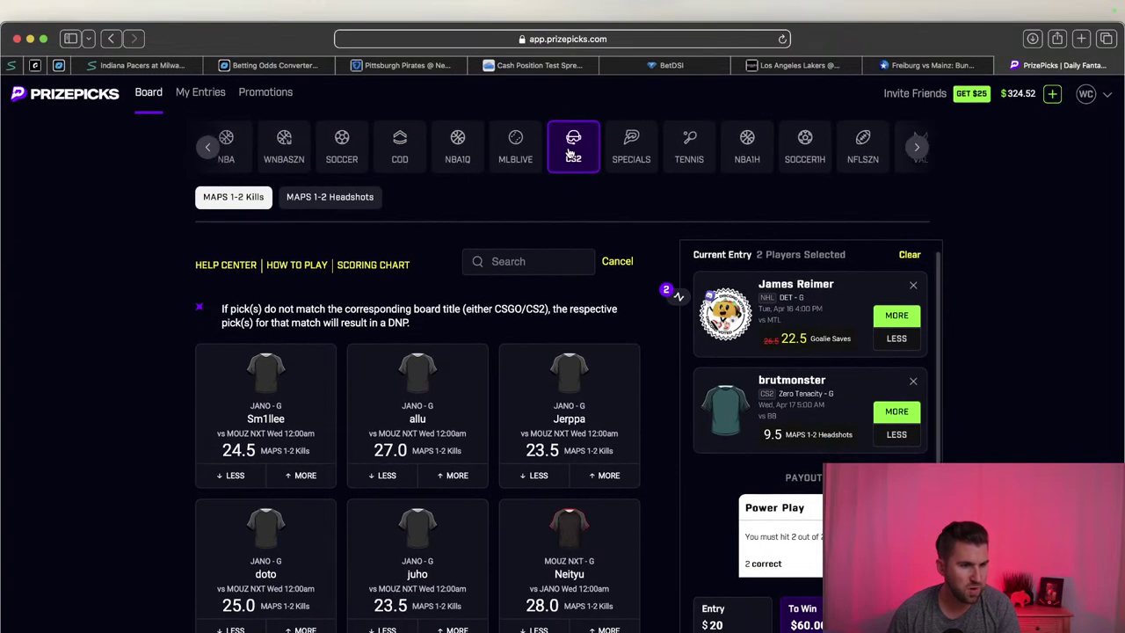
scroll(570, 150, left, 2)
click(337, 145)
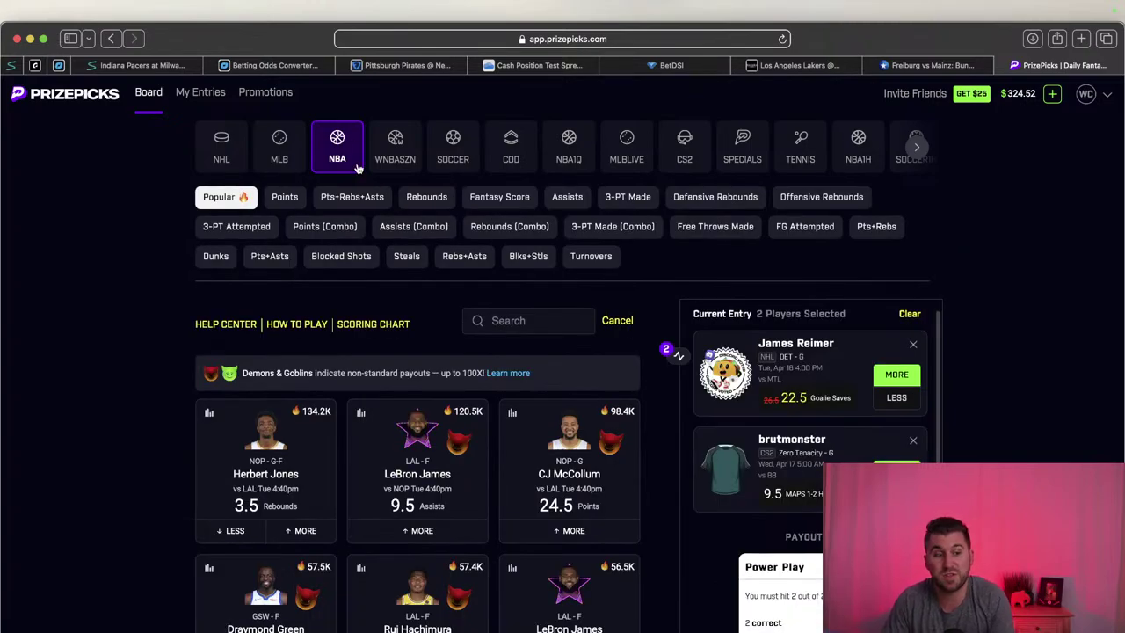
click(551, 322)
text(g)
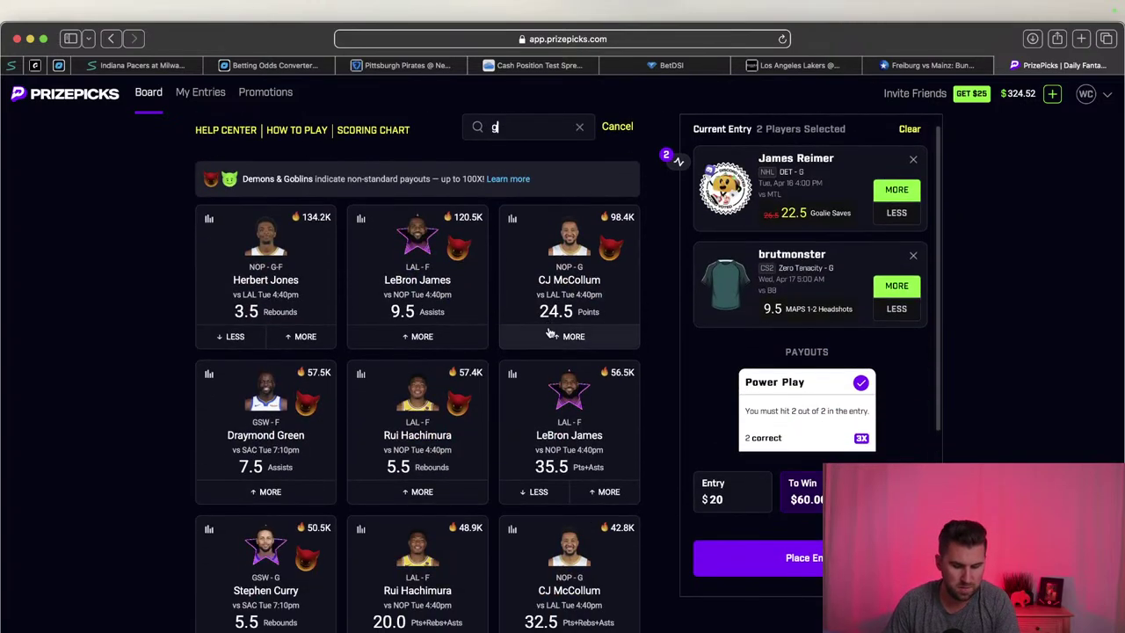
text(reen)
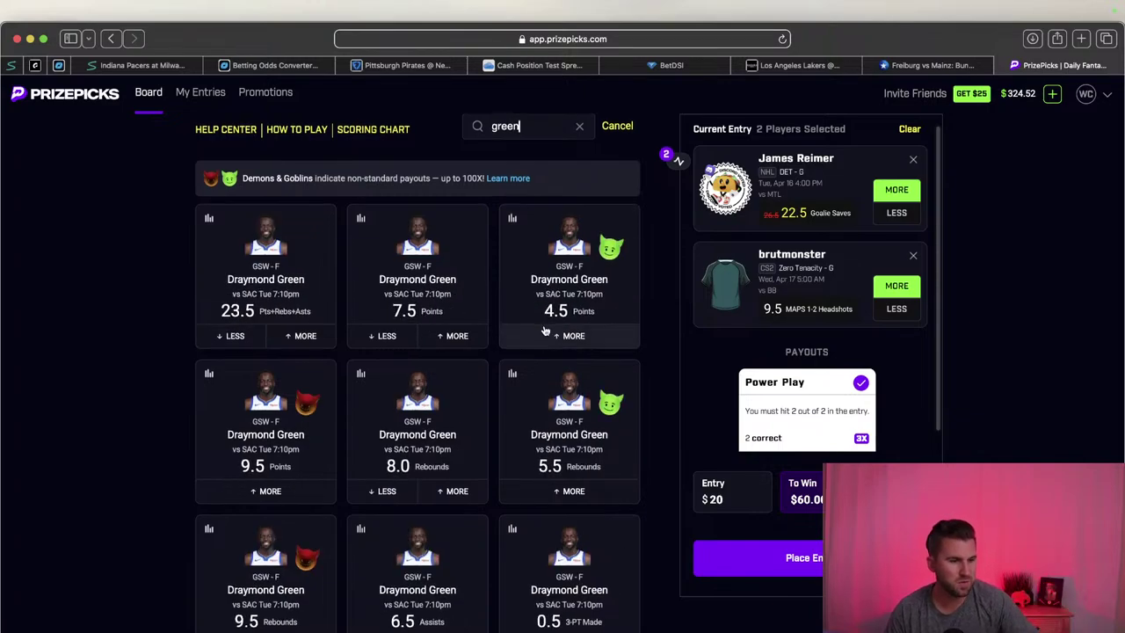
scroll(546, 331, down, 7)
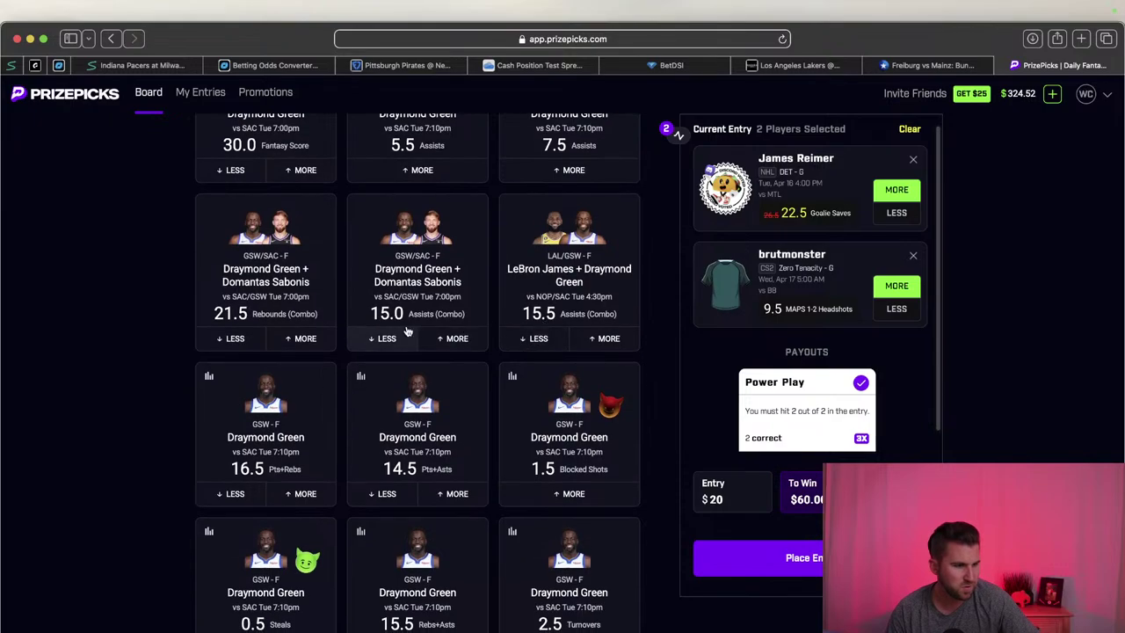
click(300, 340)
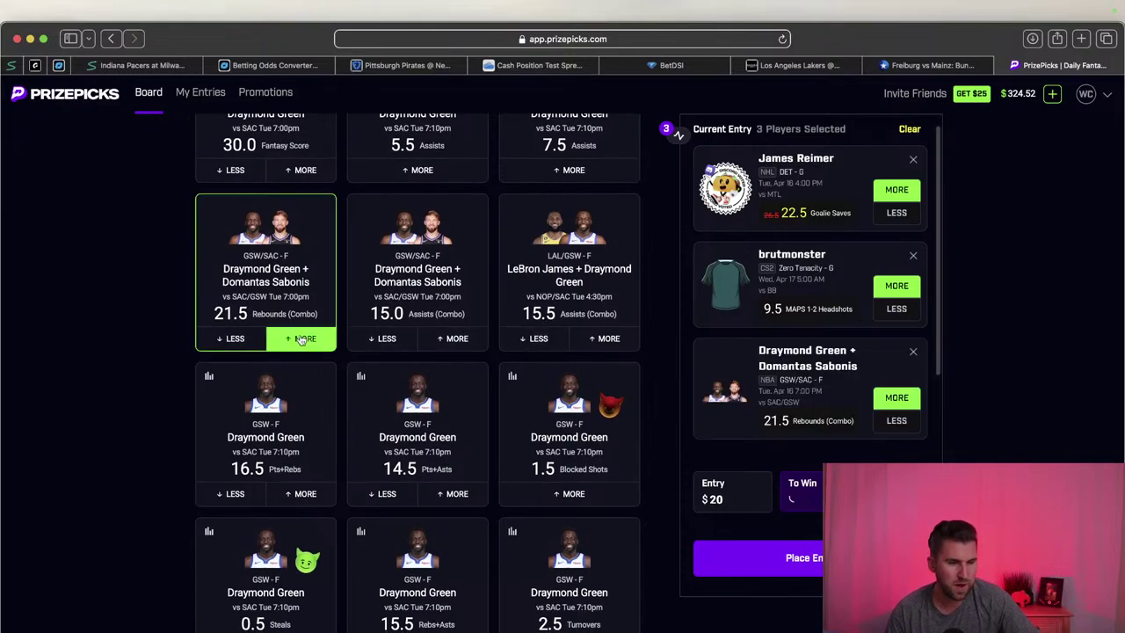
- Bring back OddsJam's optimizer, now led by brutmonster Over 29.5 1st 2 Maps Kills at 57.31%
click(59, 67)
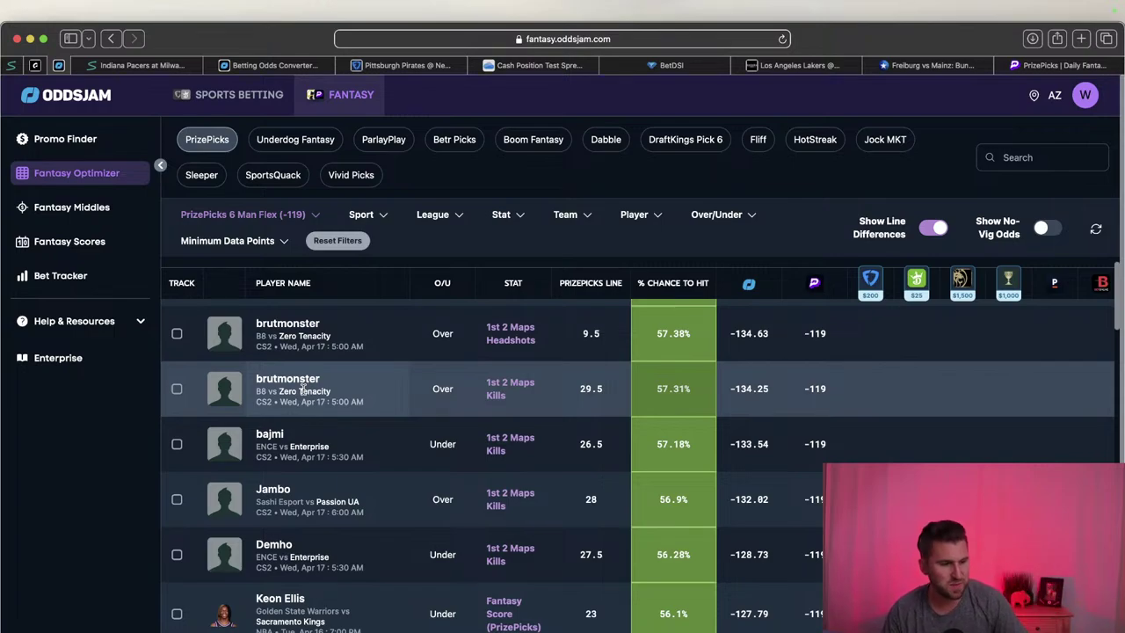
scroll(304, 389, down, 1)
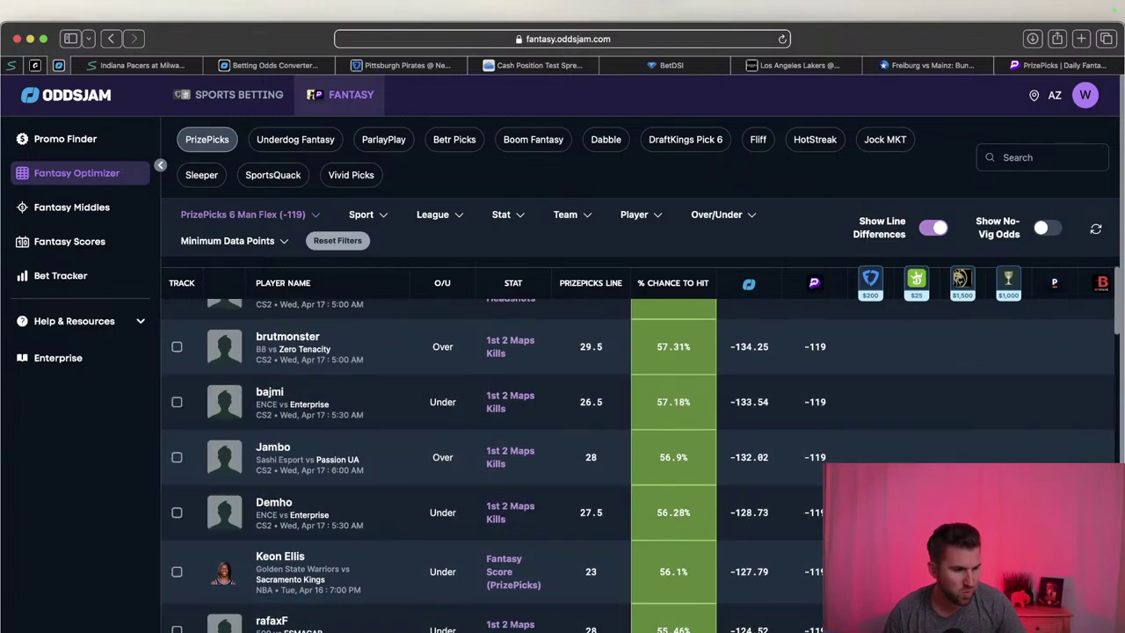
- Search 'white' on PrizePicks and add Coby White + Trae Young More 5.0 3-PT Made
click(1059, 65)
scroll(583, 325, up, 10)
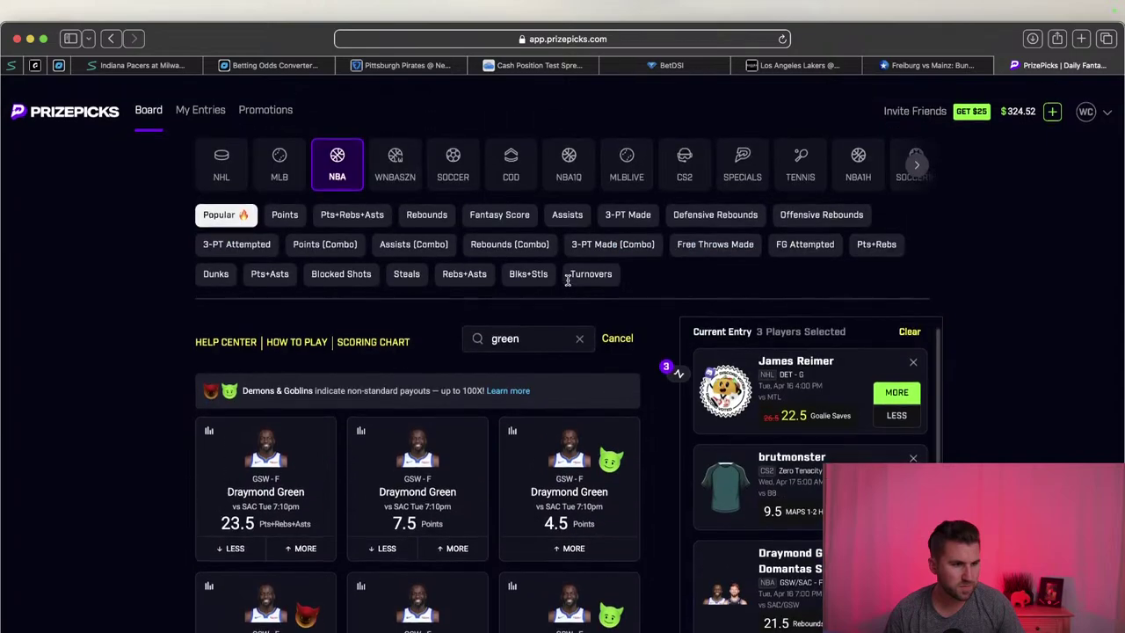
click(585, 324)
click(534, 320)
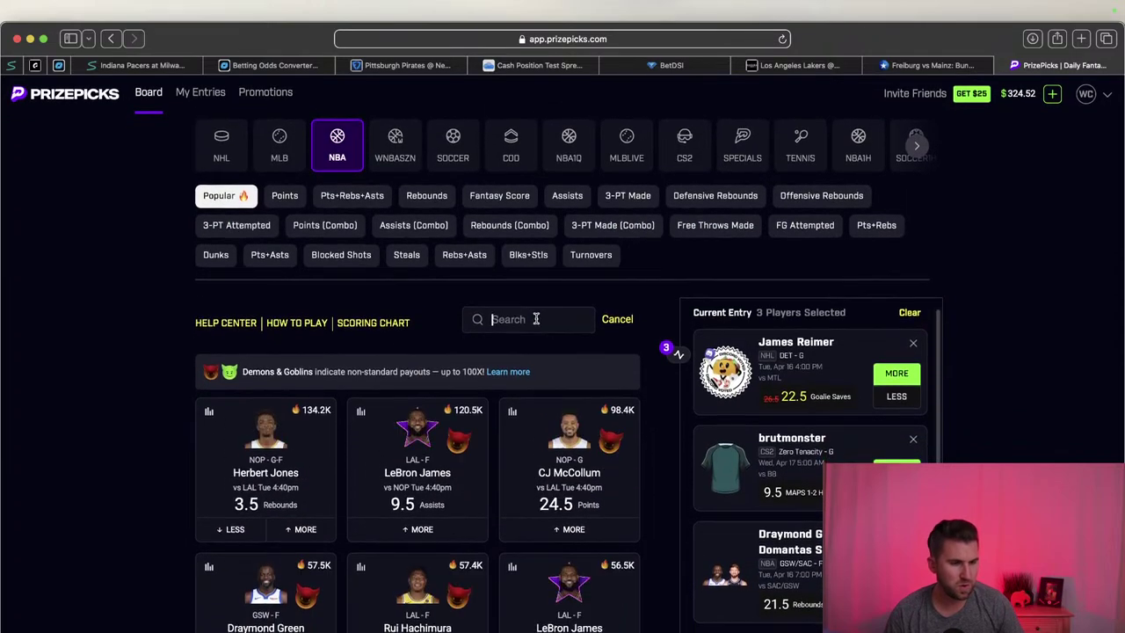
text(white)
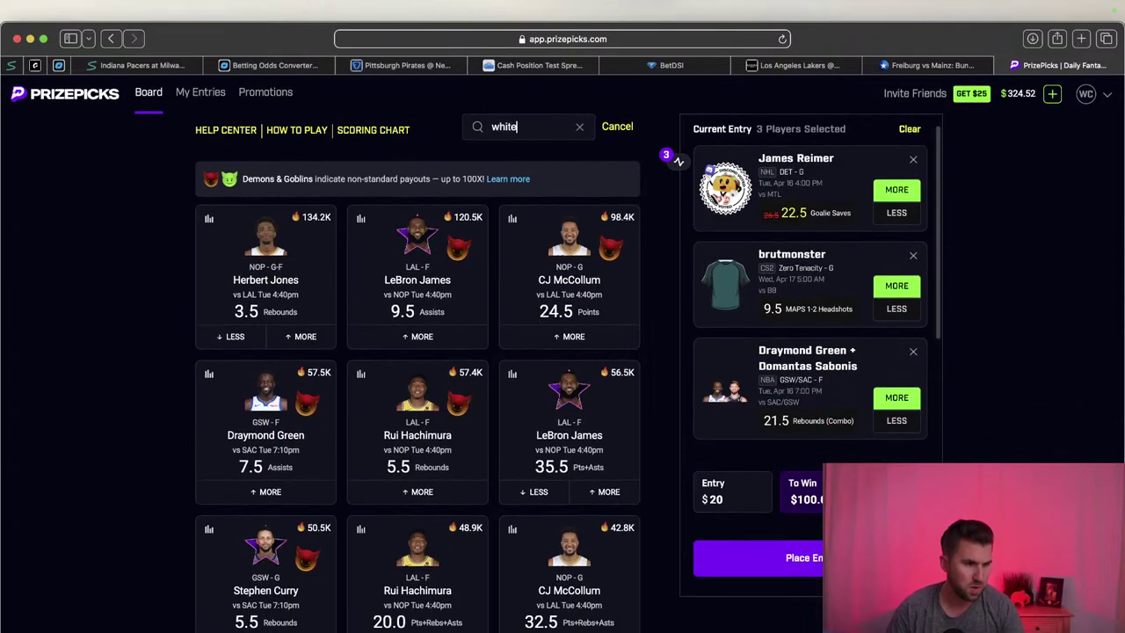
scroll(517, 479, down, 3)
scroll(517, 482, down, 1)
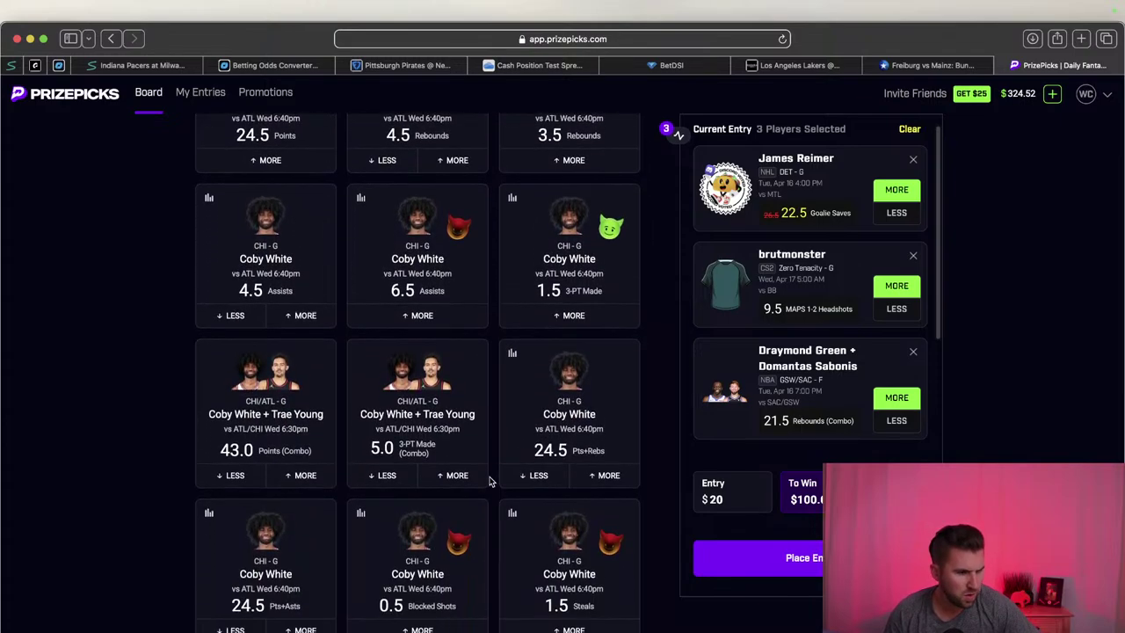
click(461, 475)
scroll(528, 313, up, 5)
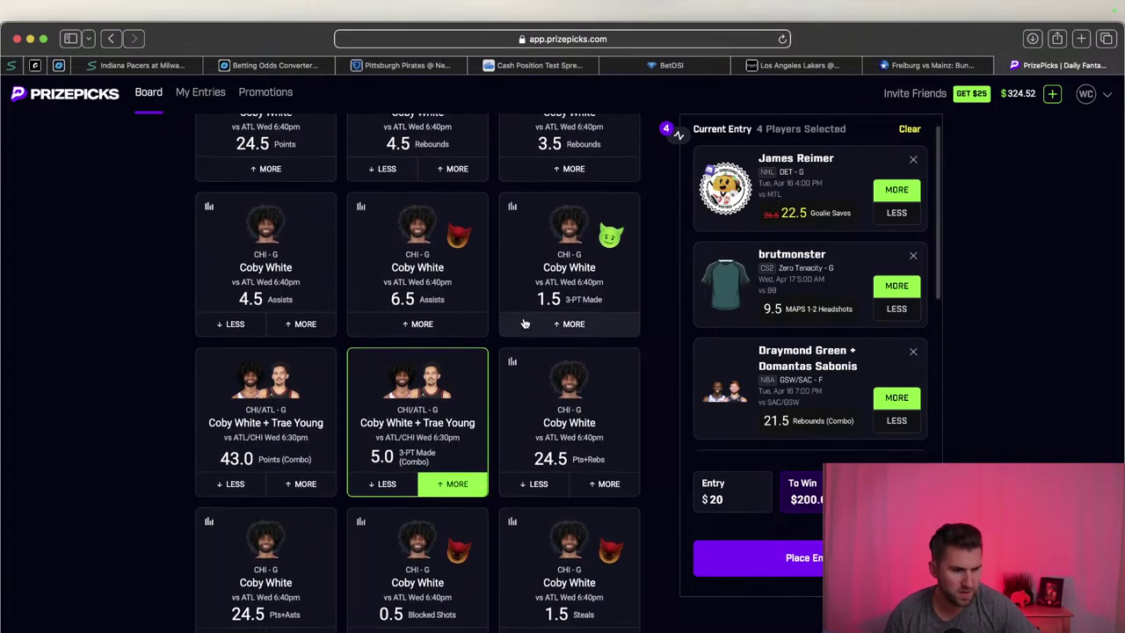
- After checking OddsJam, search 'jam' on the CS2 board and add jambo More 28.0 Maps 1-2 Kills
click(58, 65)
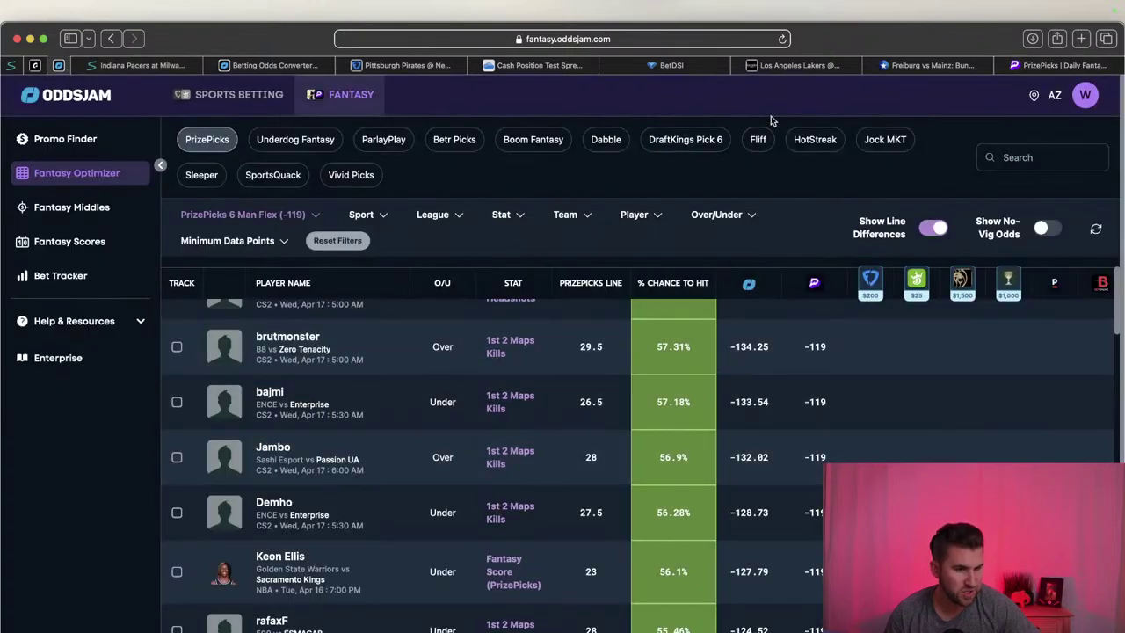
click(1024, 68)
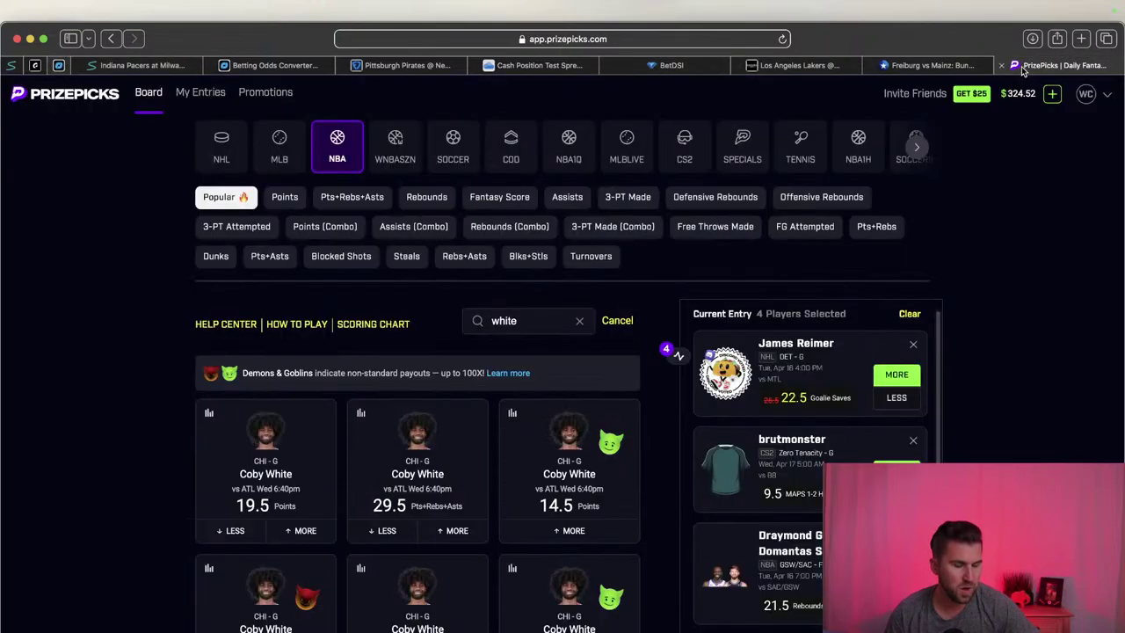
click(684, 145)
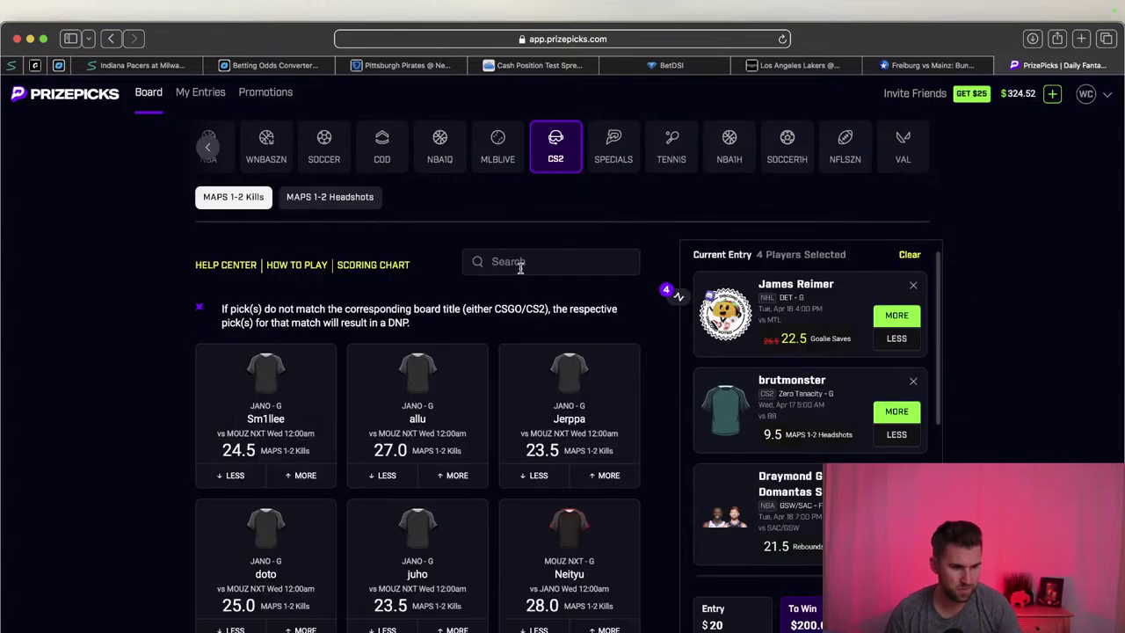
click(520, 262)
text(jam)
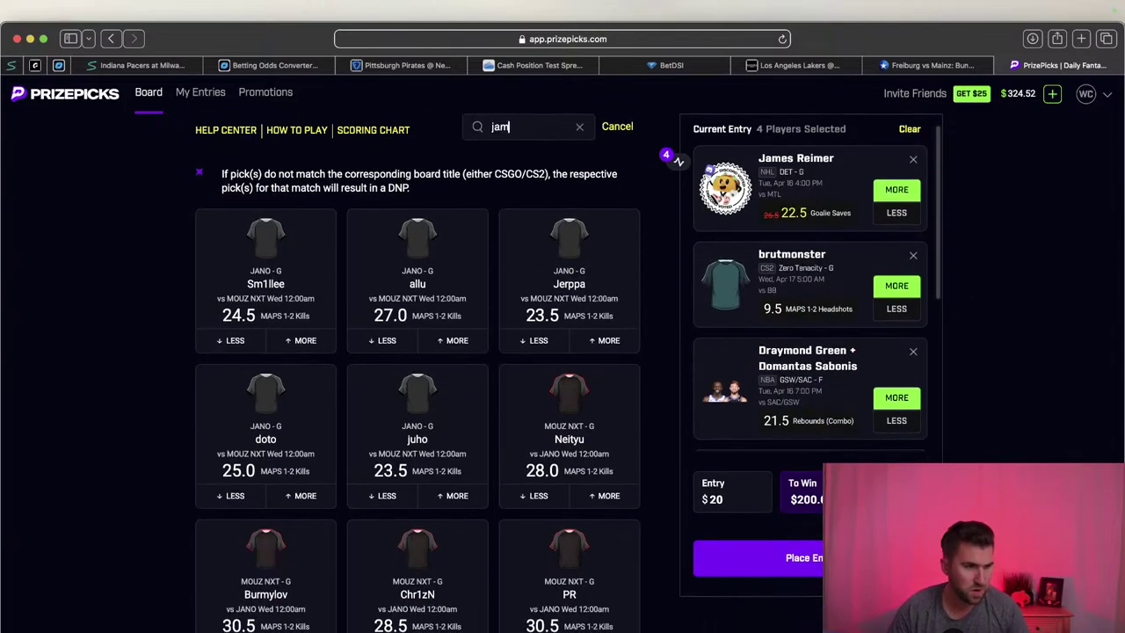
click(56, 73)
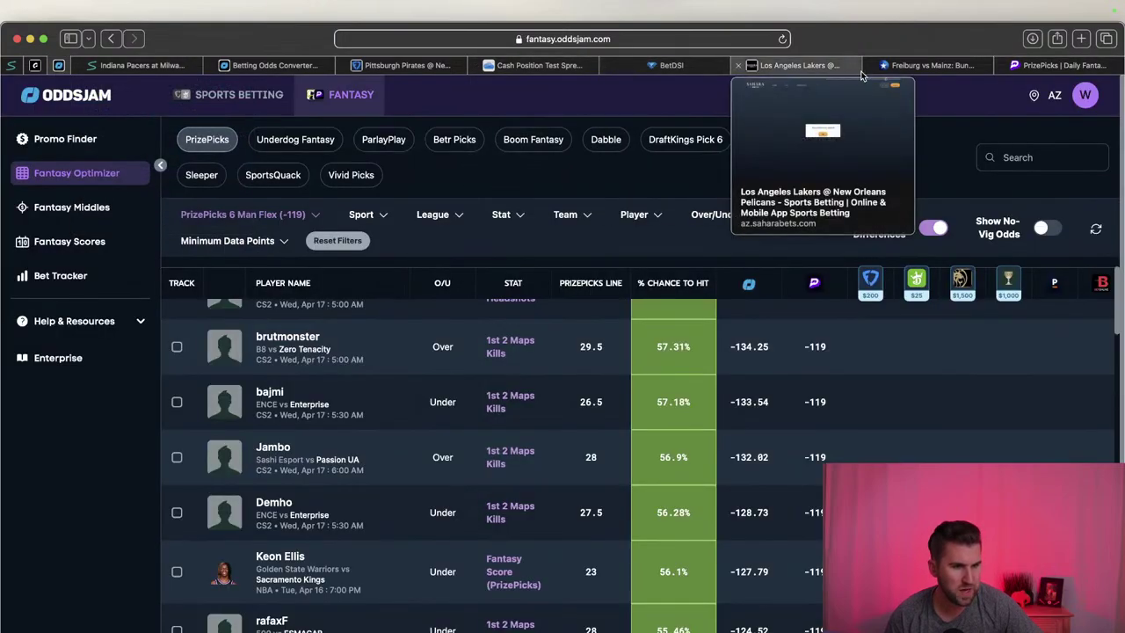
click(1055, 65)
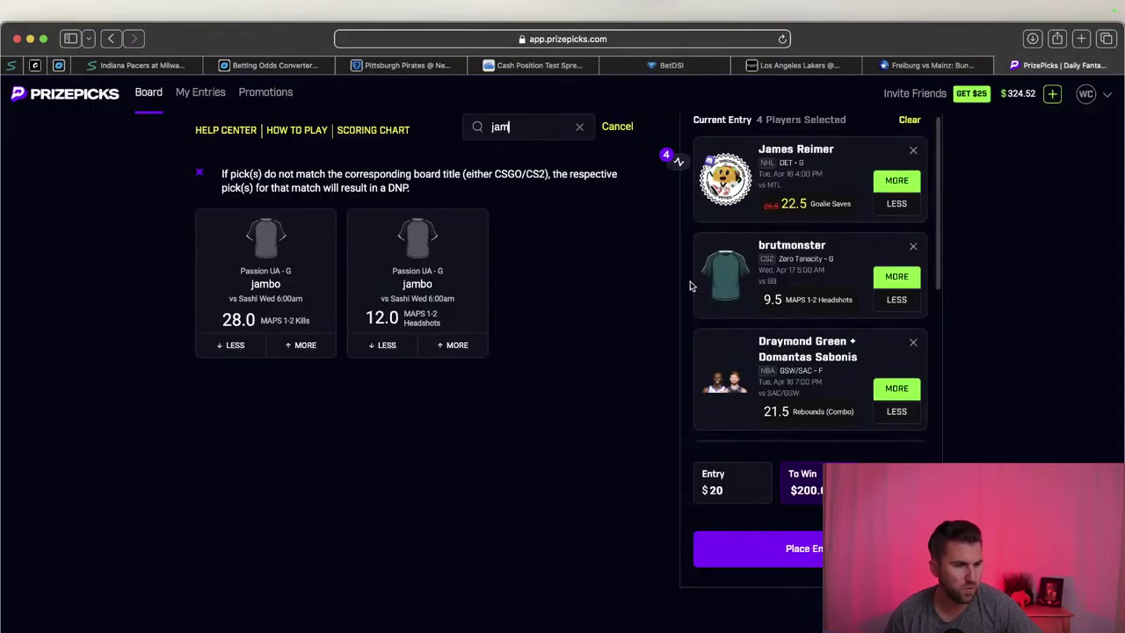
click(303, 345)
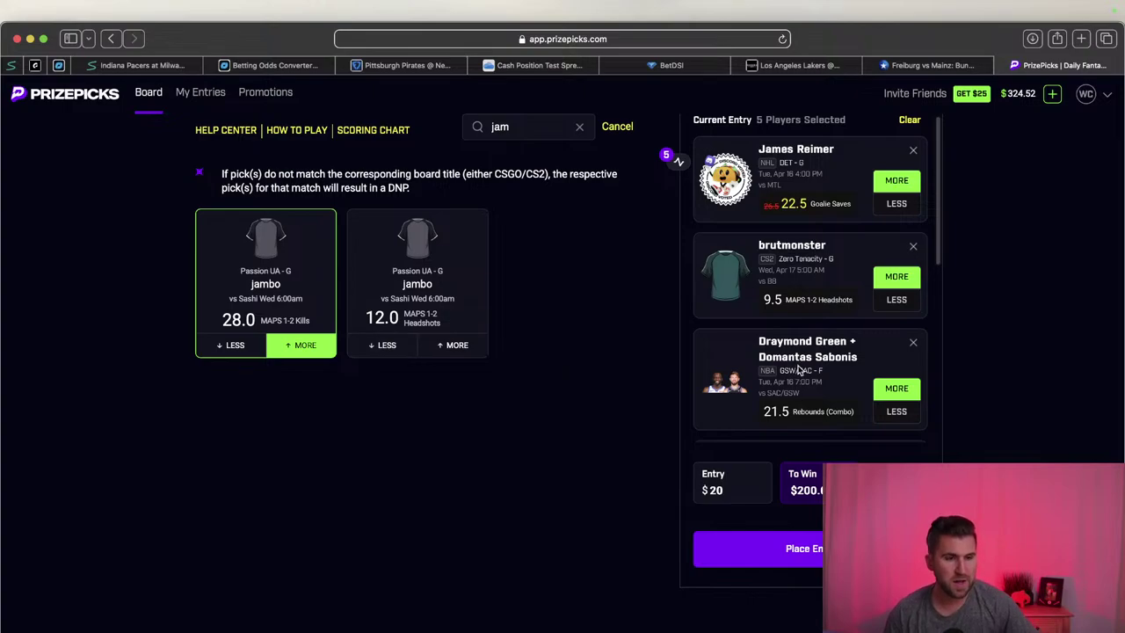
- Change the entry amount from $20 to $25 and place the five-pick entry
click(737, 491)
key(BackSpace)
key(BackSpace)
key(BackSpace)
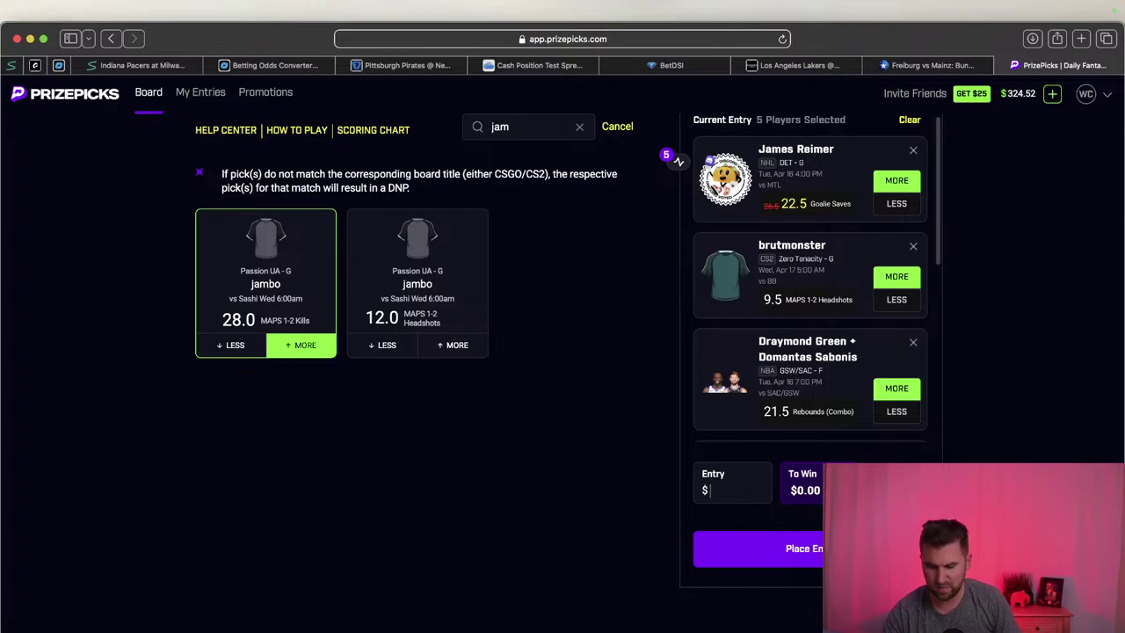
text(25)
click(813, 554)
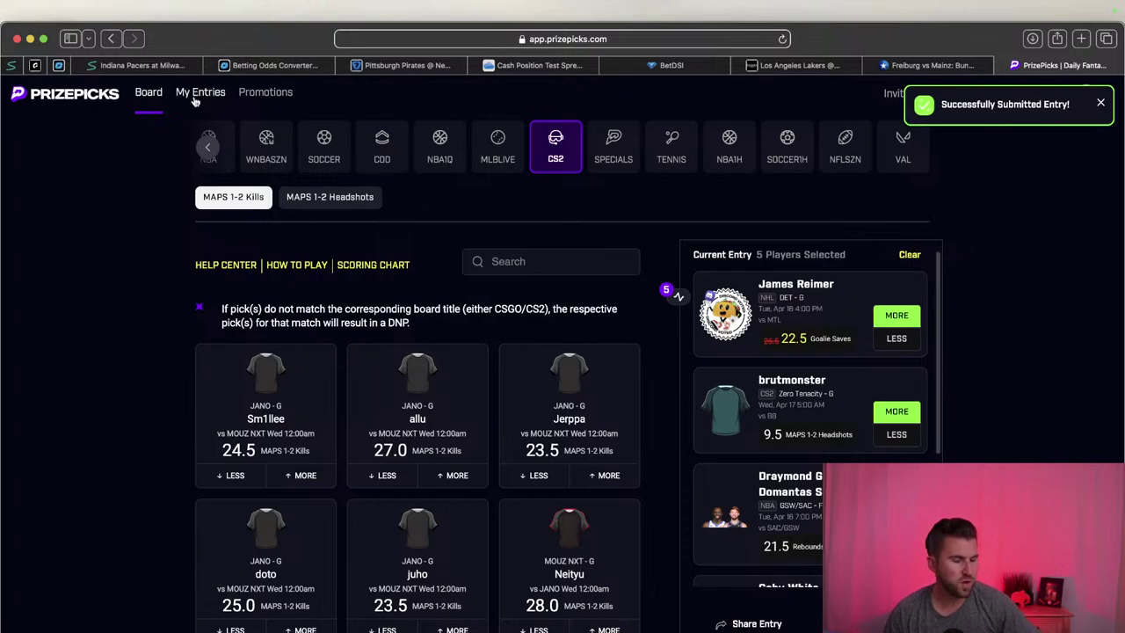
- View the open $25 five-pick Flex Play paying $250.00, then return to OddsJam
click(195, 99)
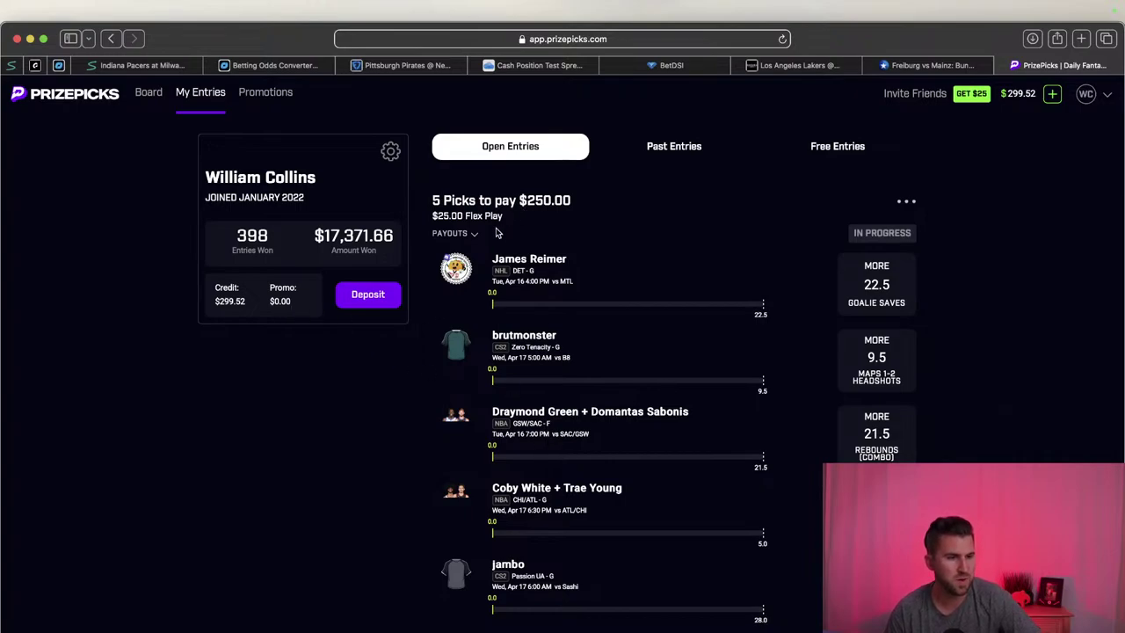
click(59, 65)
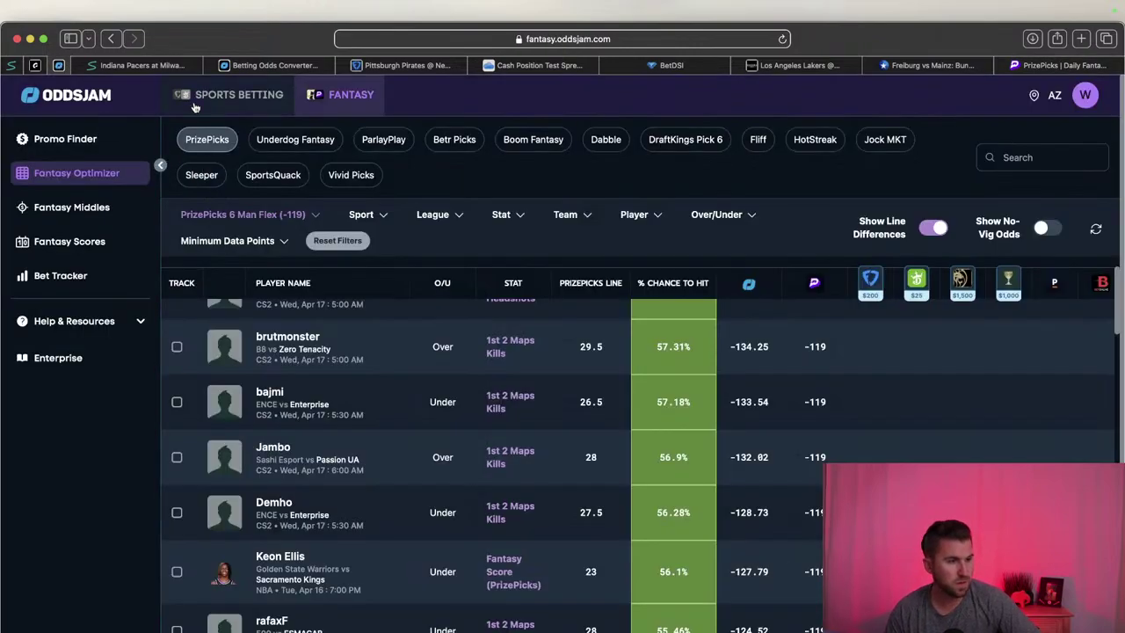
- Go back to the PrizePicks board and clear all players from the current entry
click(1048, 66)
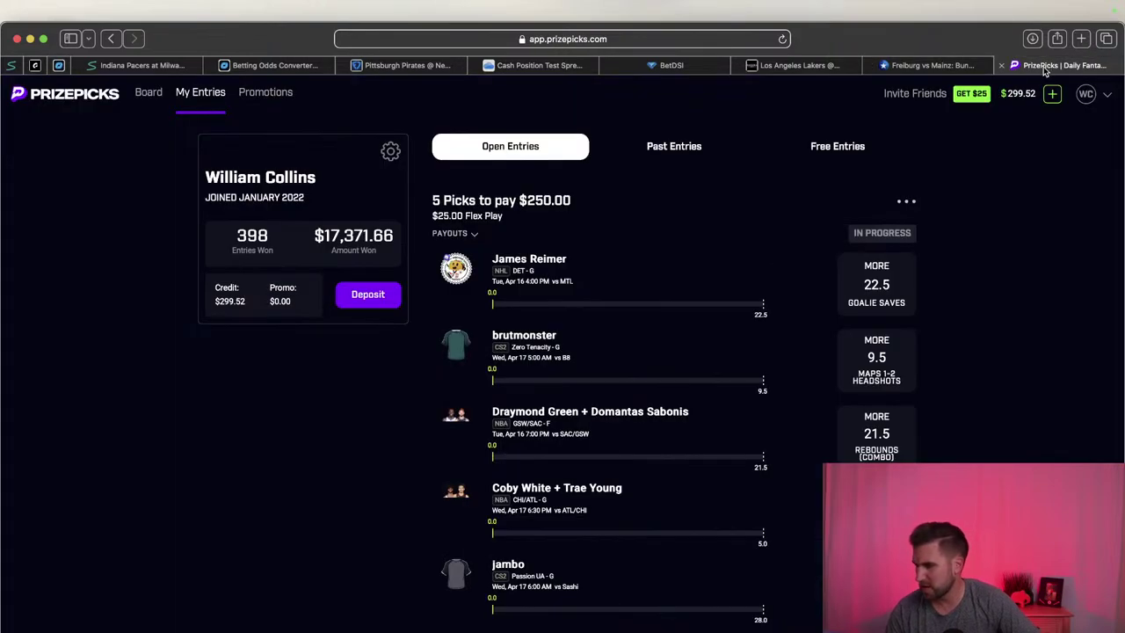
click(150, 95)
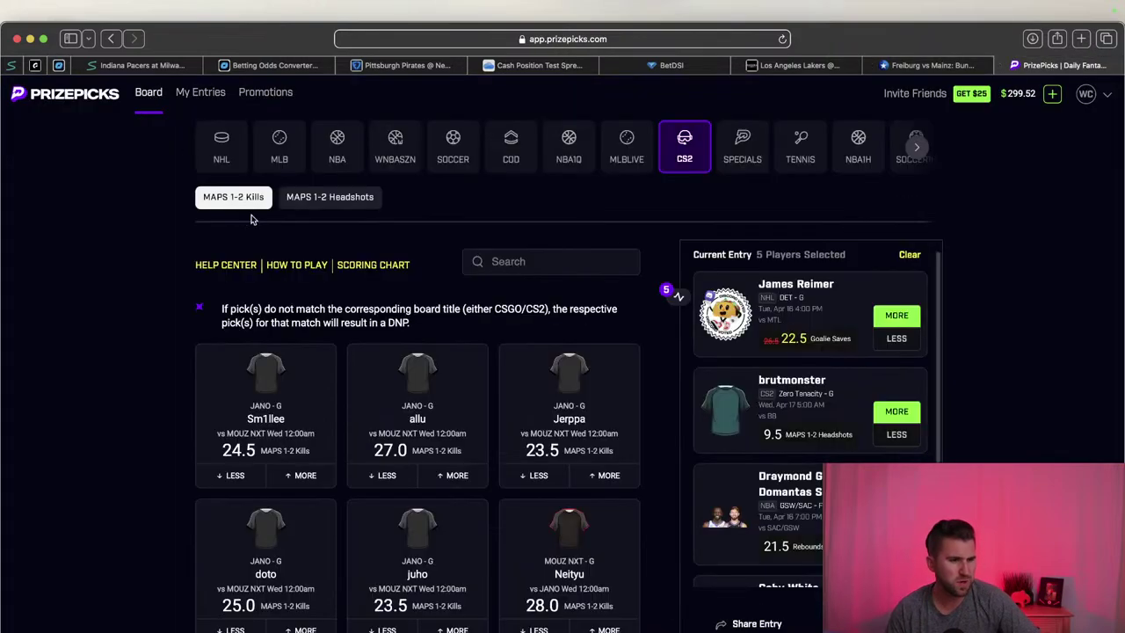
click(910, 255)
- Browse the NHL, MLB and NBA prop boards, then return to the OddsJam optimizer
click(222, 146)
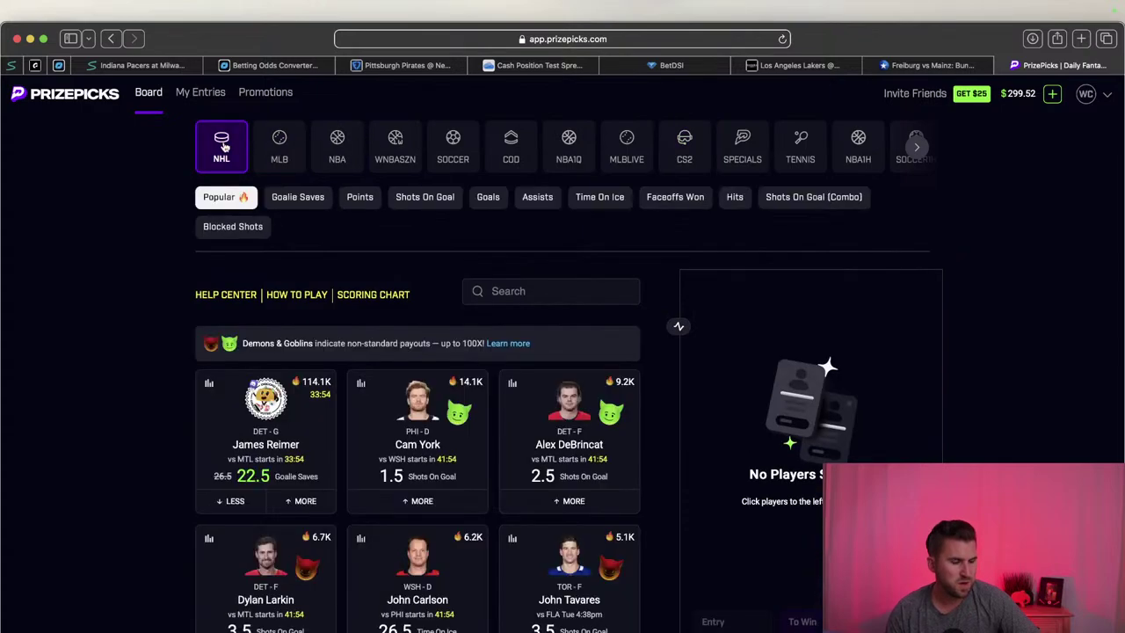
click(279, 147)
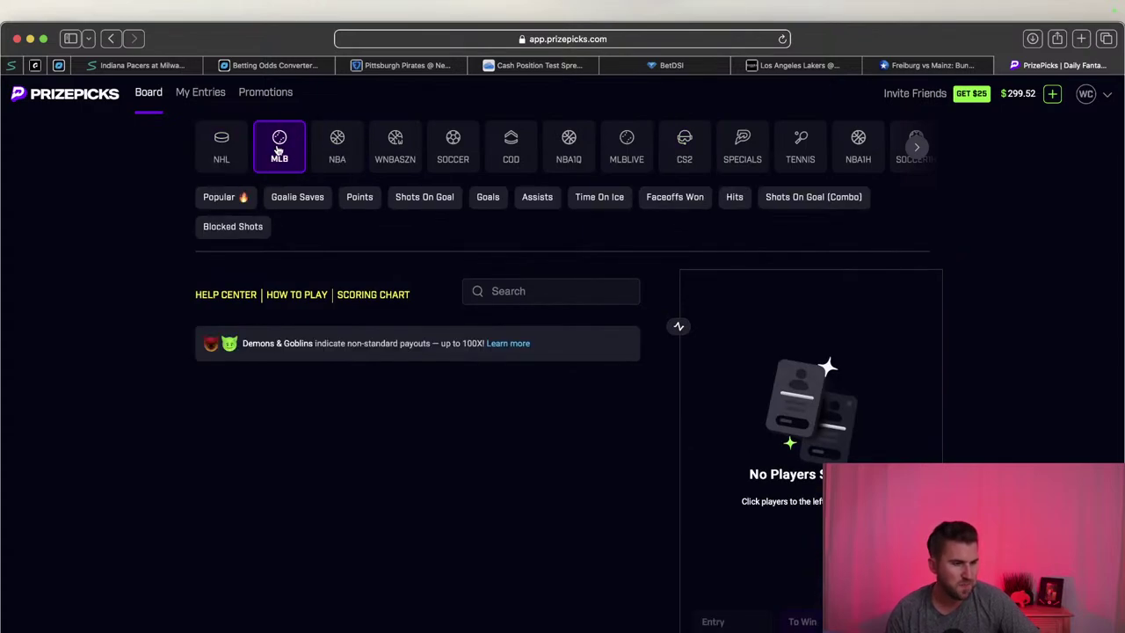
click(347, 151)
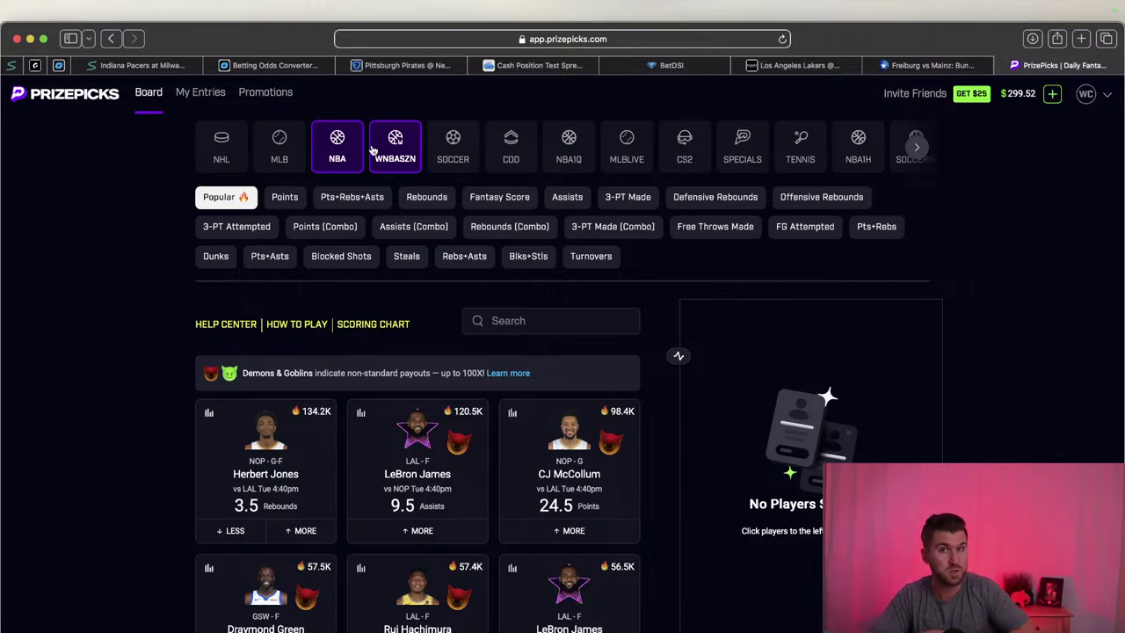
click(59, 66)
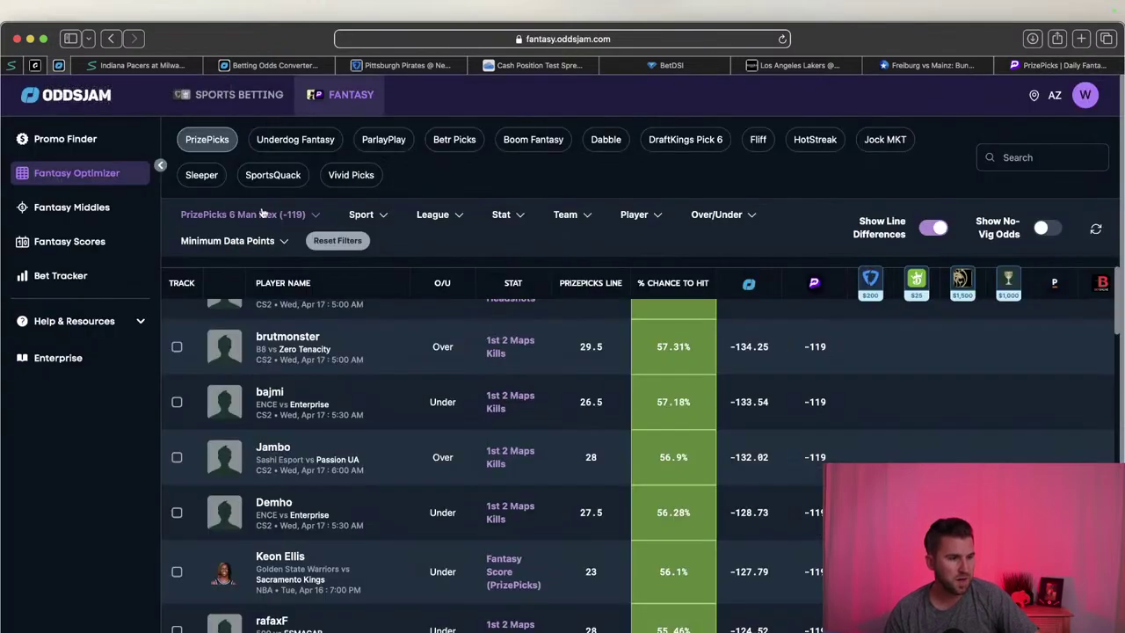
- Switch OddsJam to the Sports Betting section's Positive EV Bets list
click(244, 97)
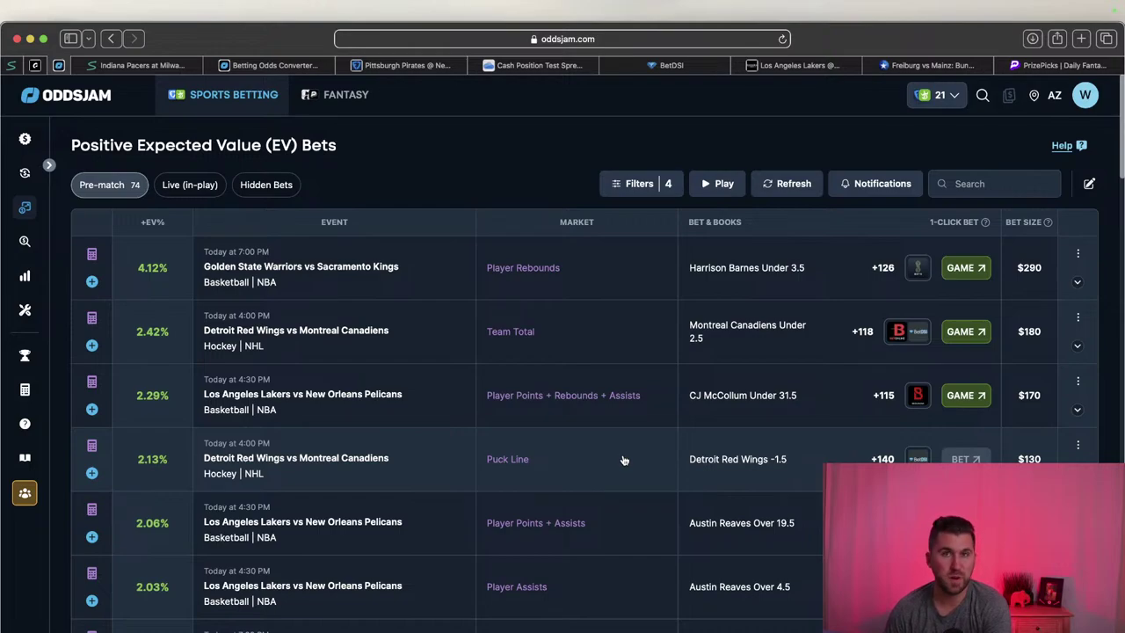
- Compare sportsbook odds for the Red Wings puck line and Canadiens Under 2.5 team total, collapsing both
click(581, 460)
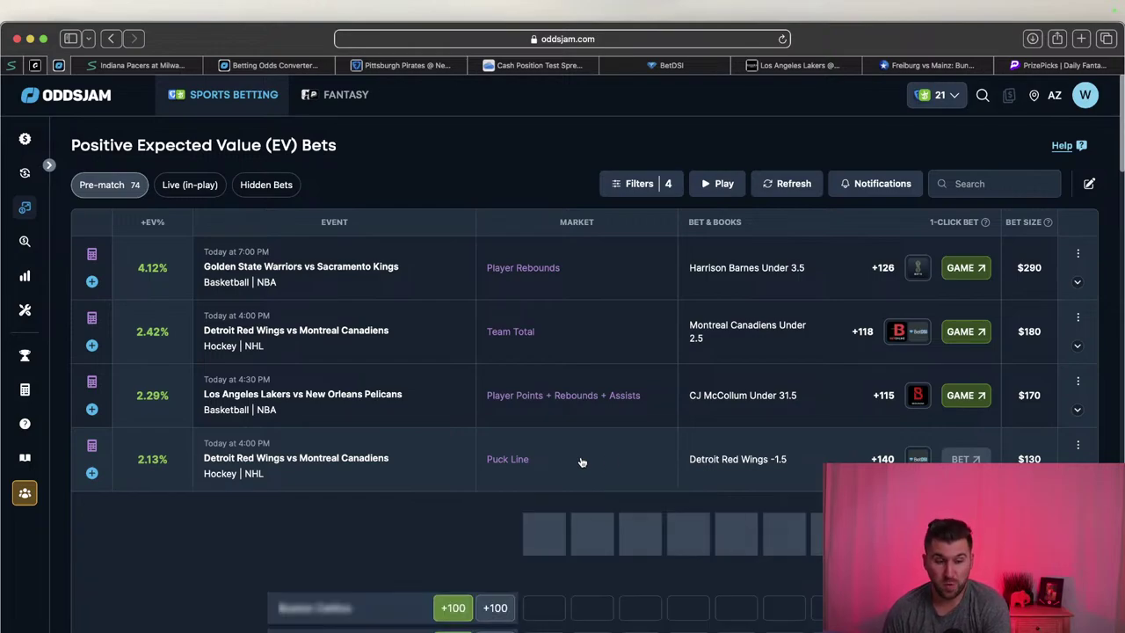
scroll(584, 460, up, 3)
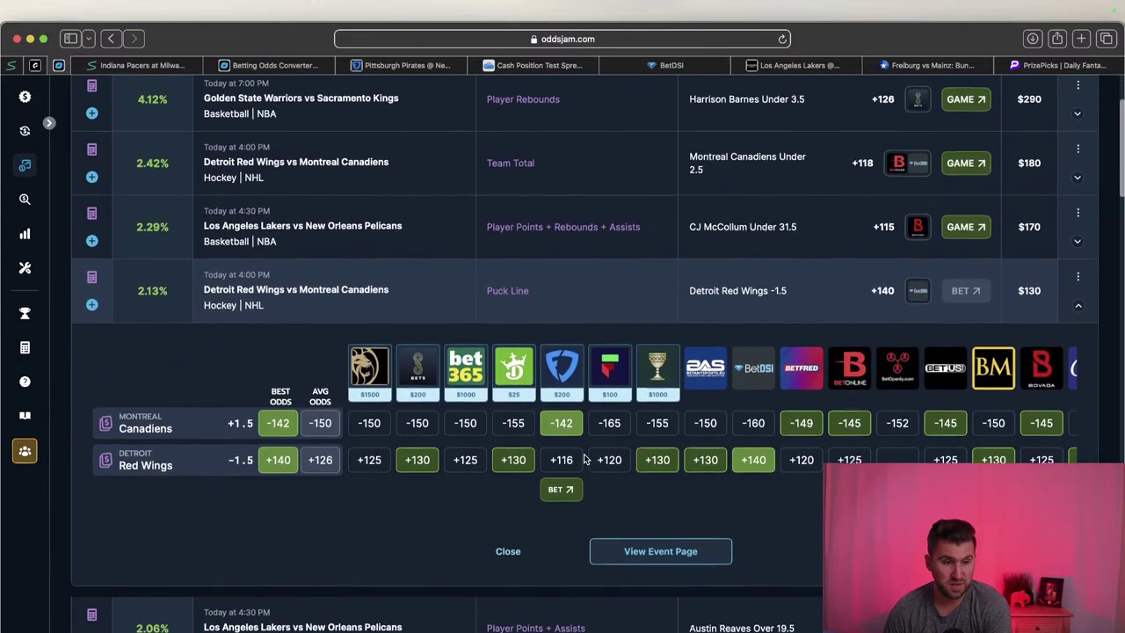
scroll(584, 458, right, 4)
scroll(585, 458, right, 5)
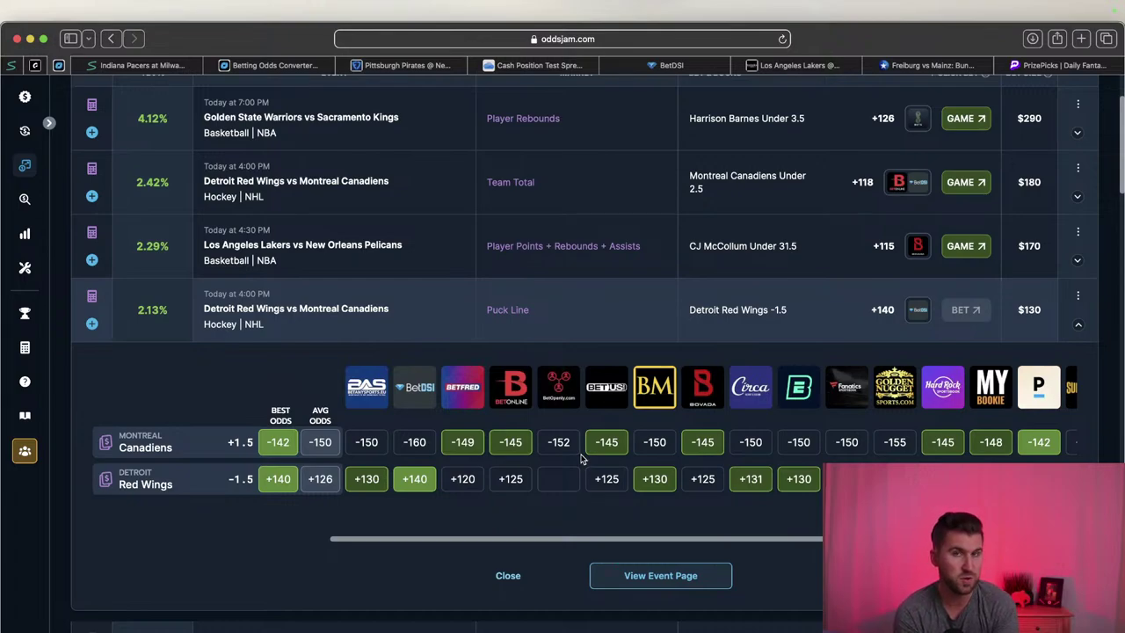
click(576, 317)
click(649, 190)
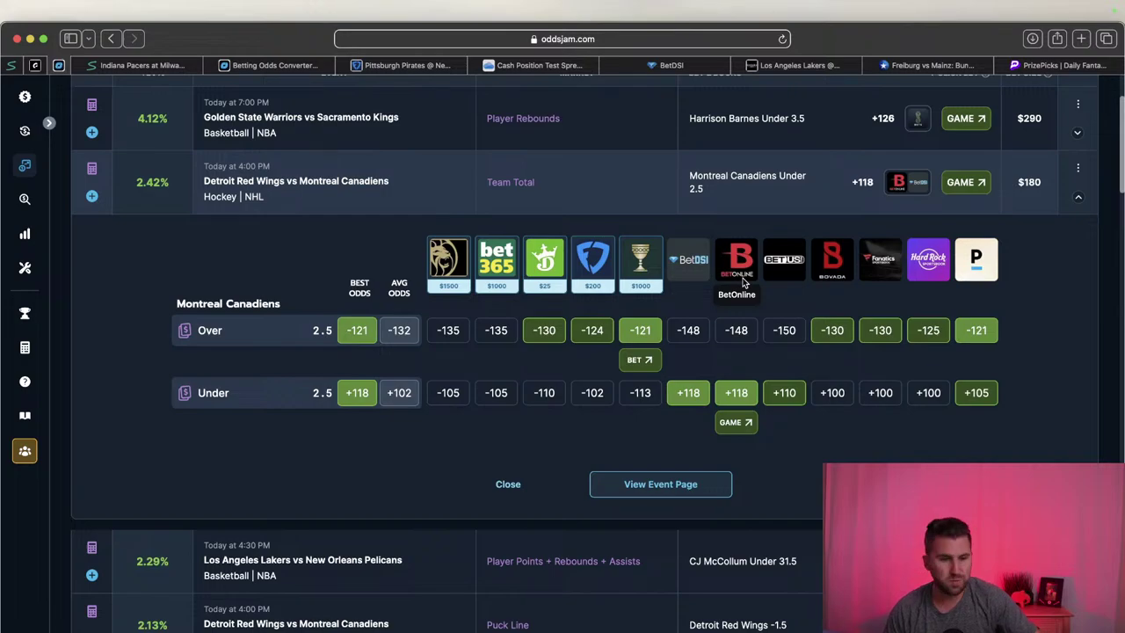
click(518, 183)
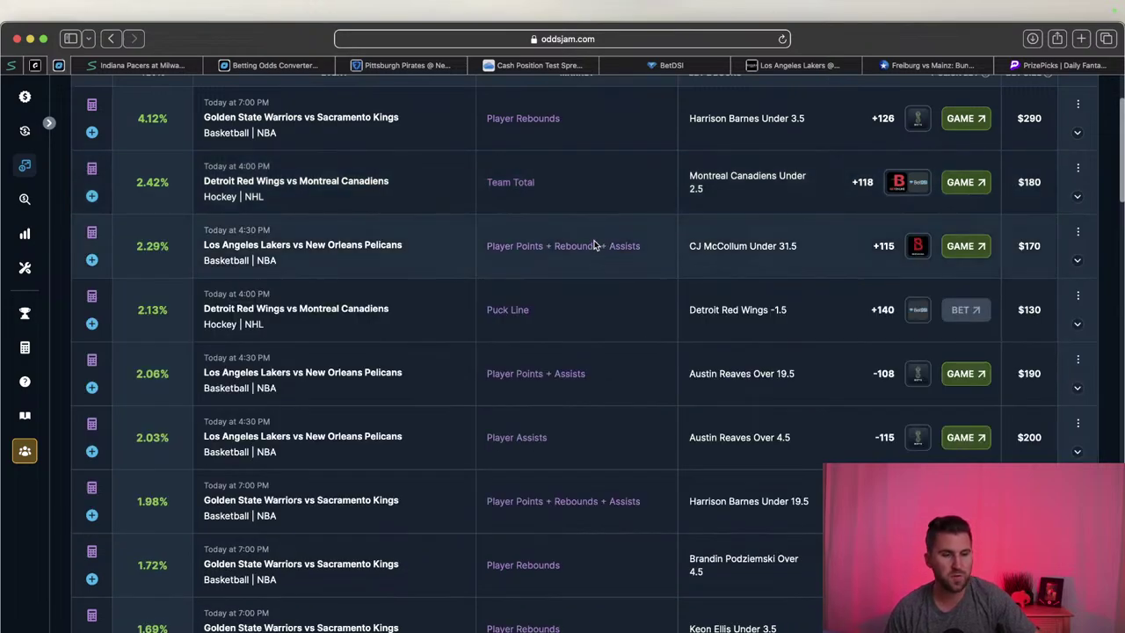
scroll(593, 245, down, 5)
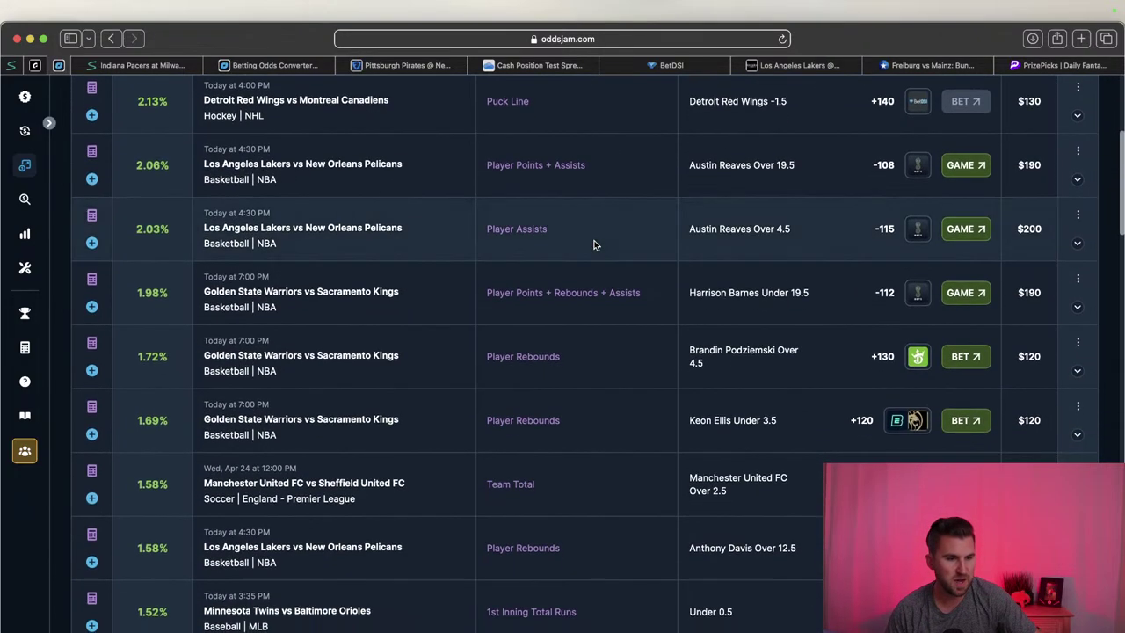
scroll(593, 245, down, 1)
scroll(594, 240, down, 3)
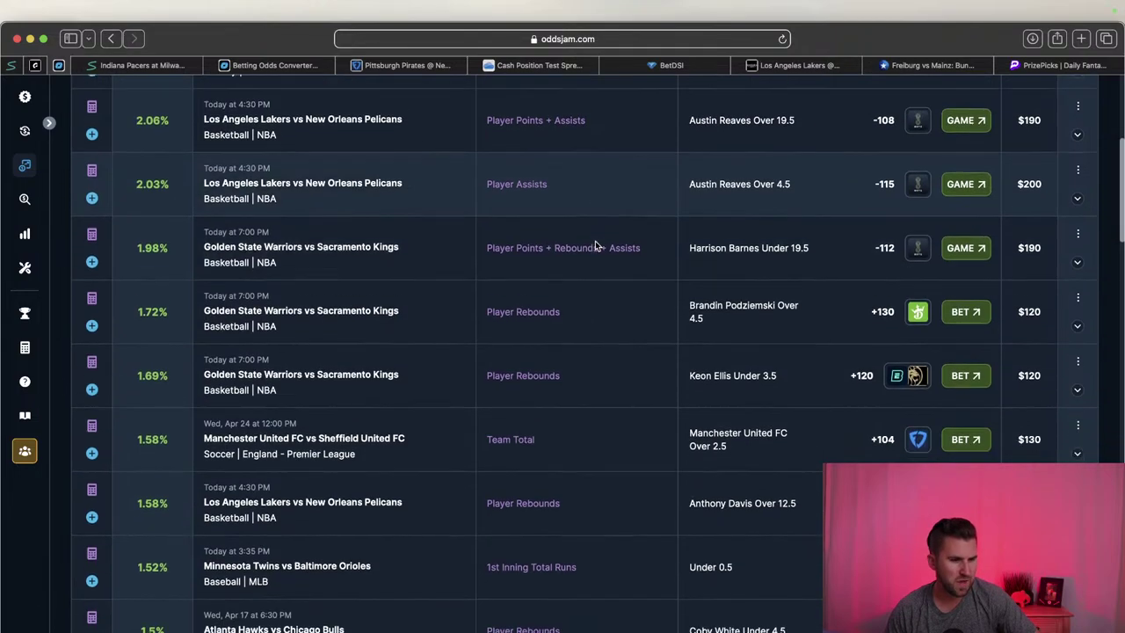
scroll(595, 240, down, 1)
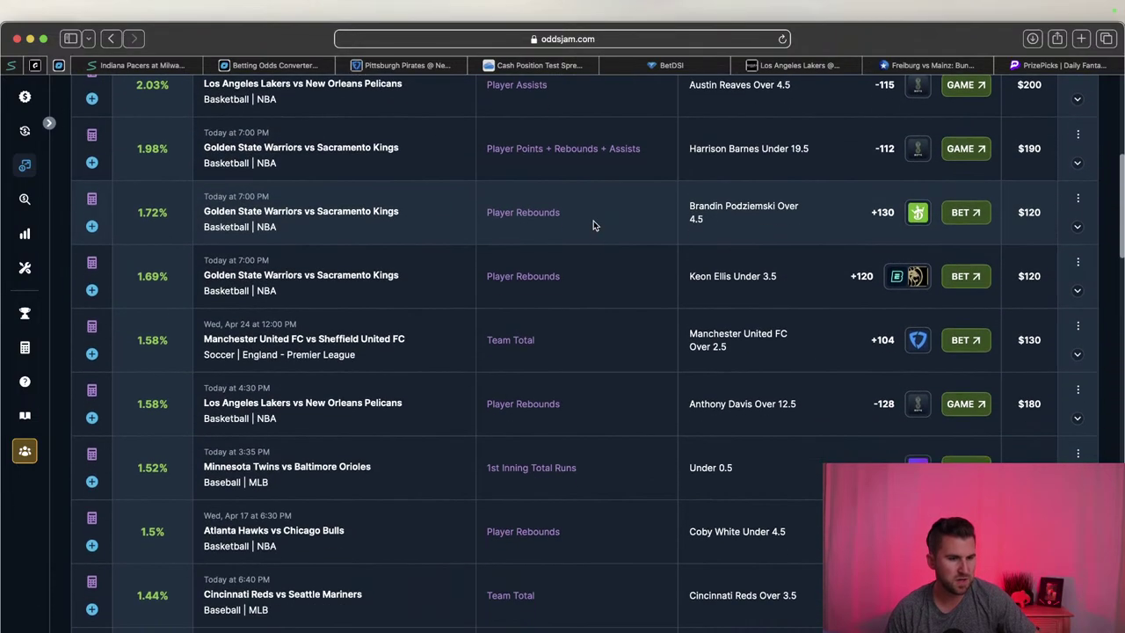
click(590, 221)
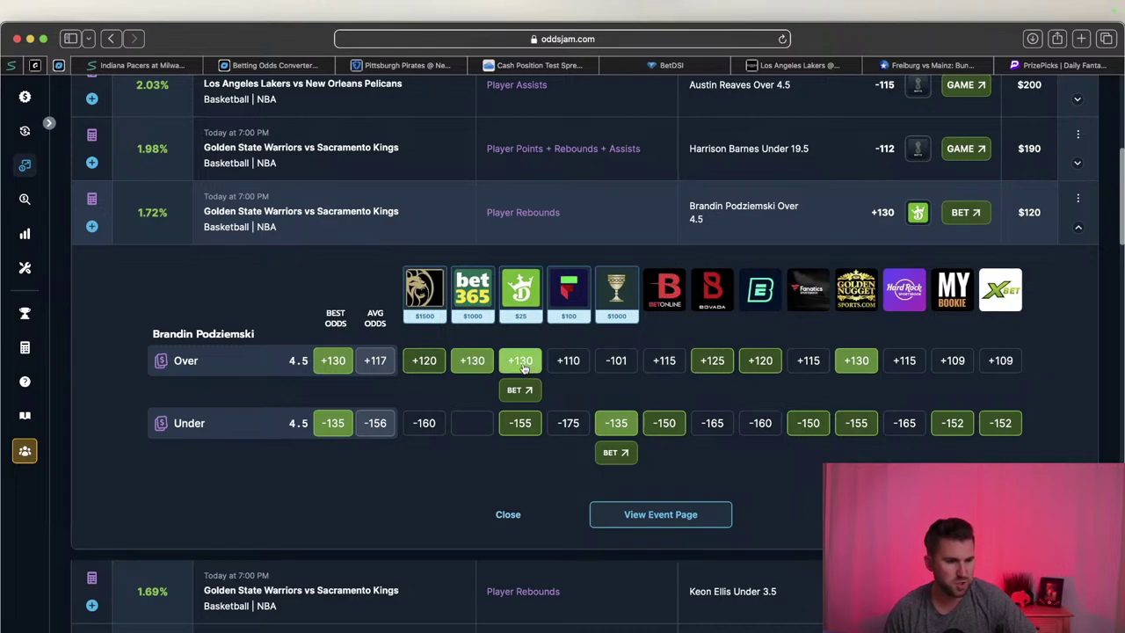
click(610, 220)
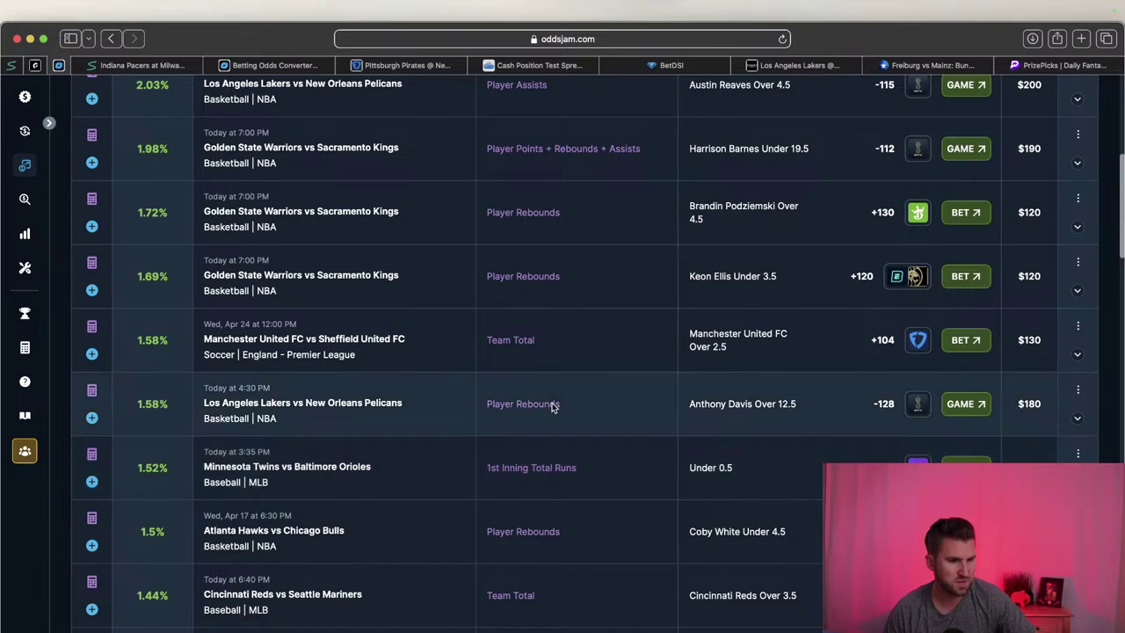
scroll(554, 406, up, 5)
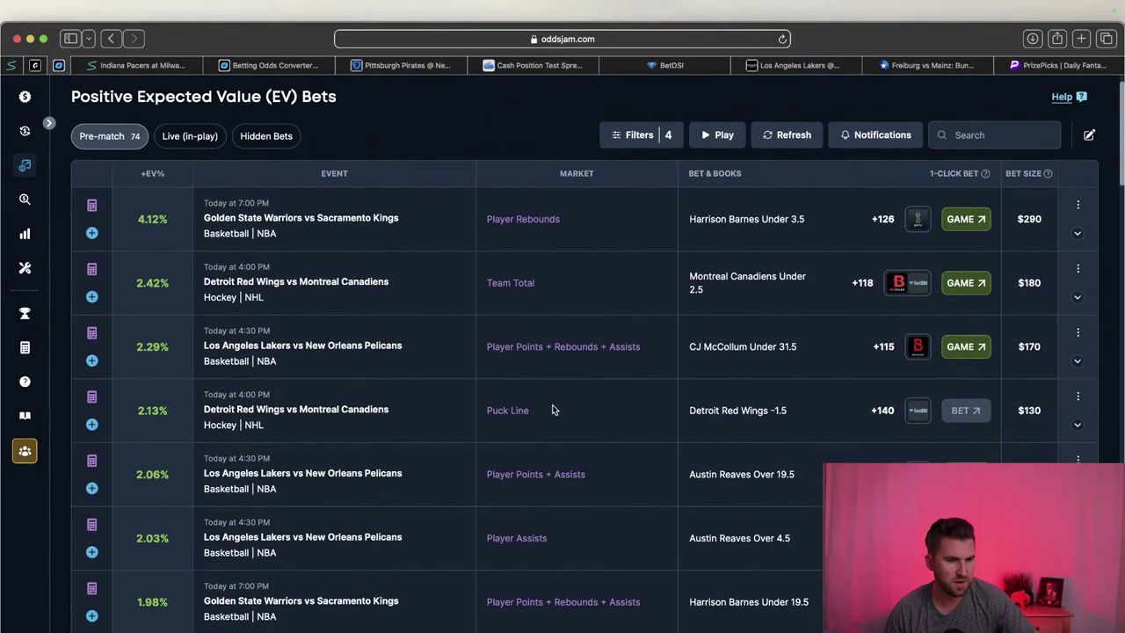
scroll(553, 406, down, 2)
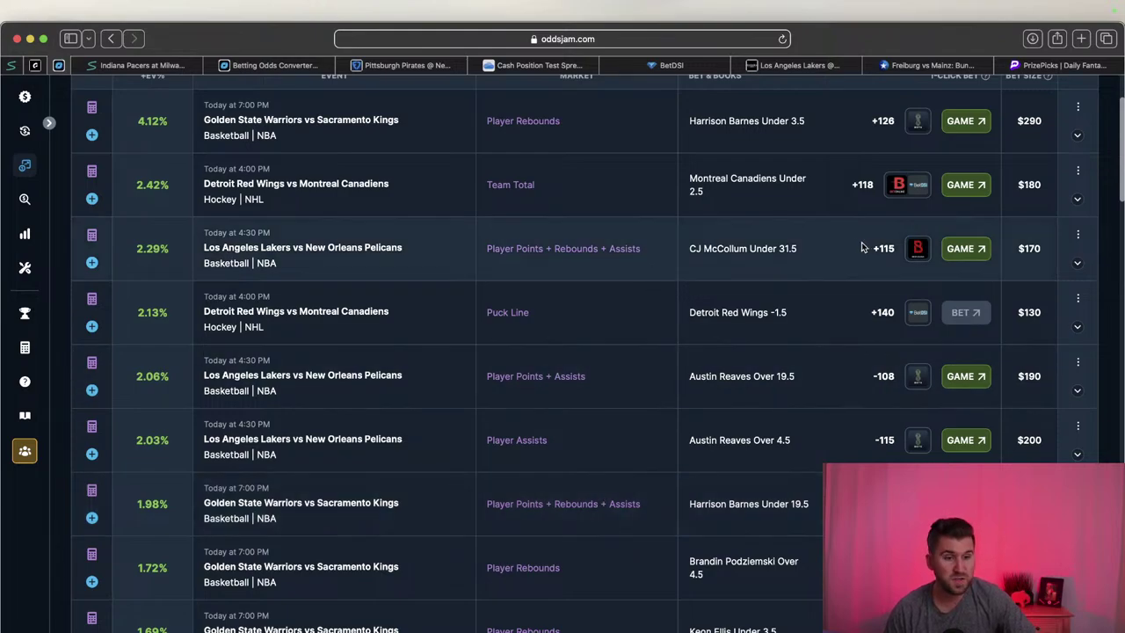
scroll(664, 255, down, 3)
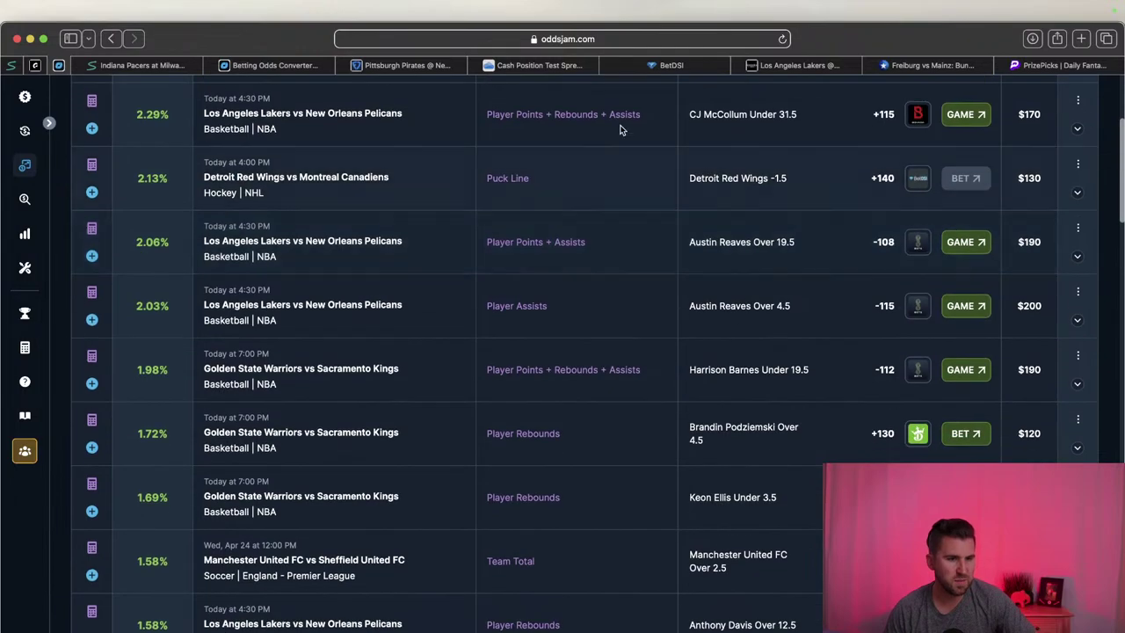
click(600, 116)
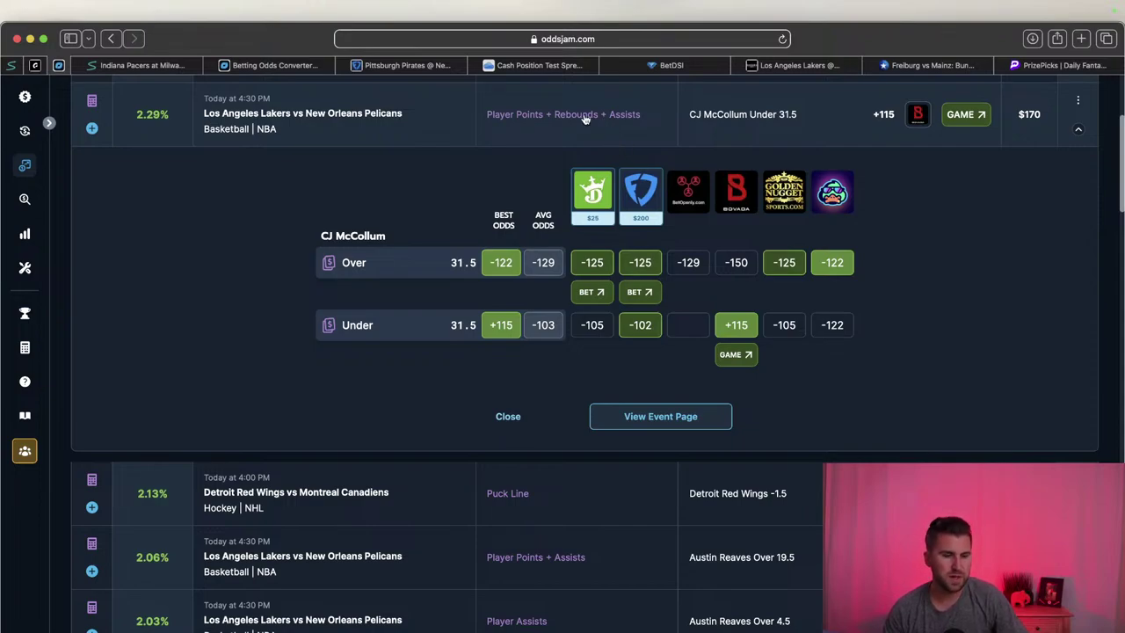
click(585, 118)
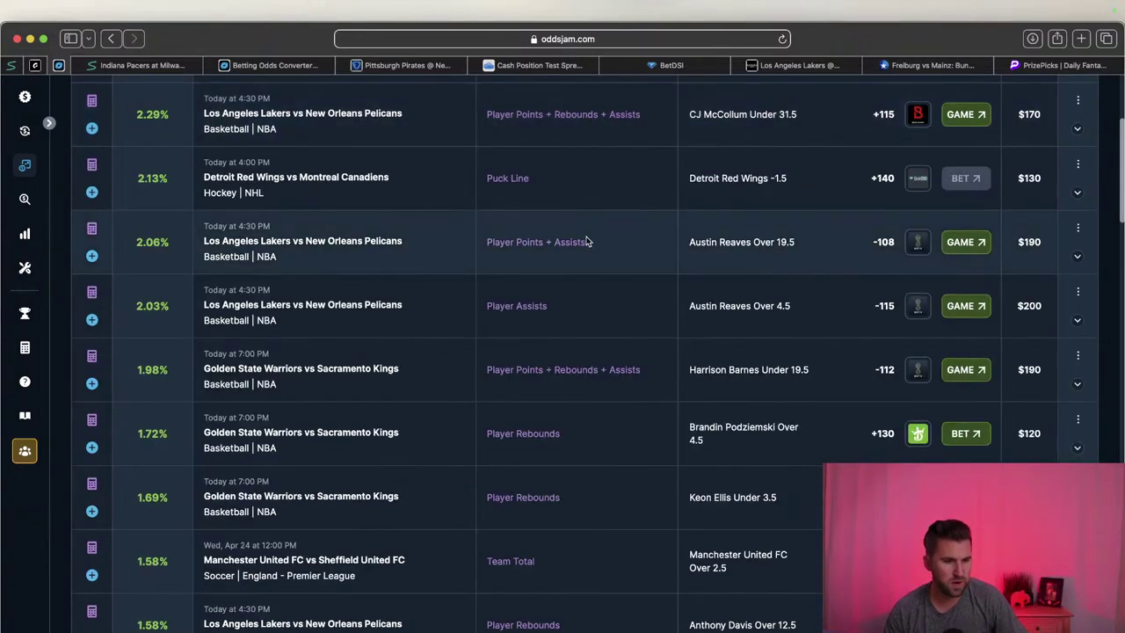
scroll(587, 242, down, 3)
scroll(587, 242, down, 5)
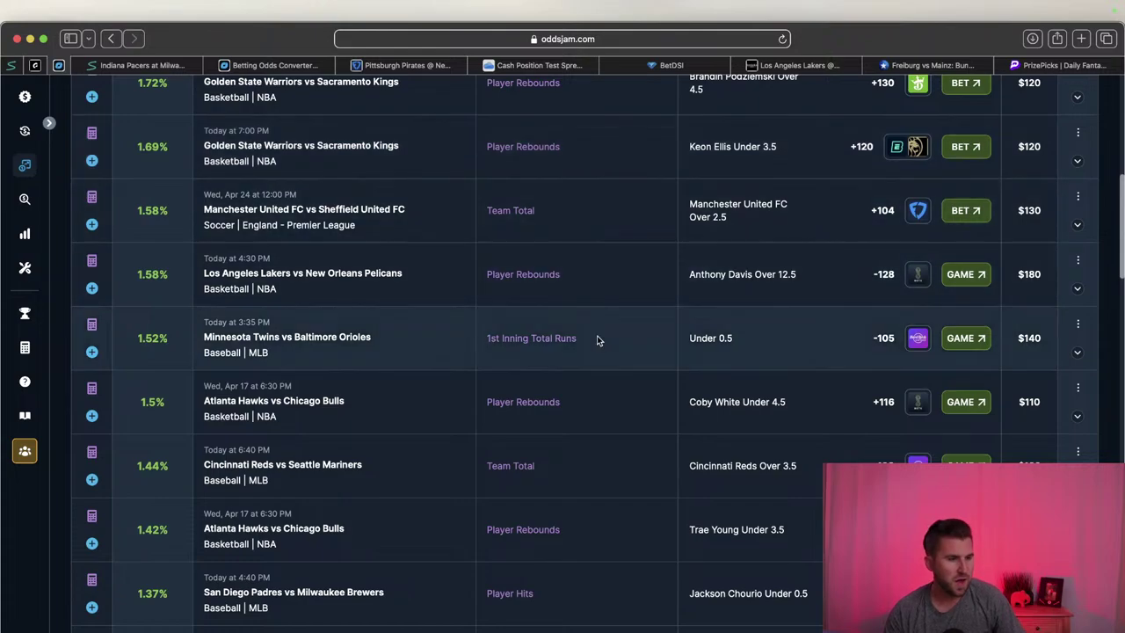
scroll(597, 339, down, 1)
scroll(597, 338, down, 4)
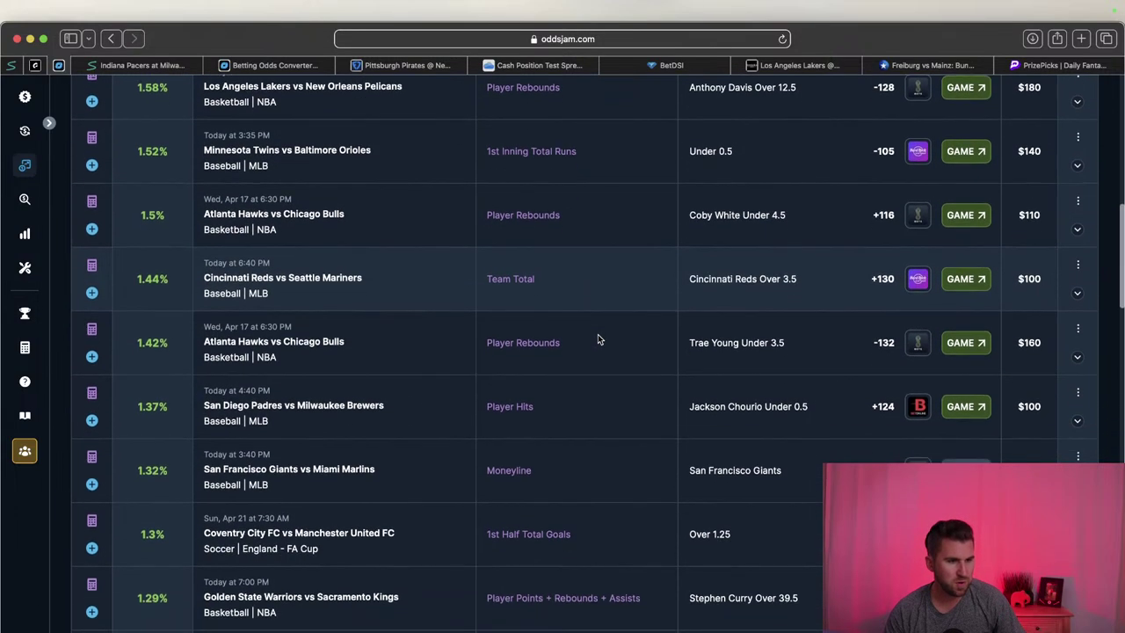
scroll(878, 155, down, 1)
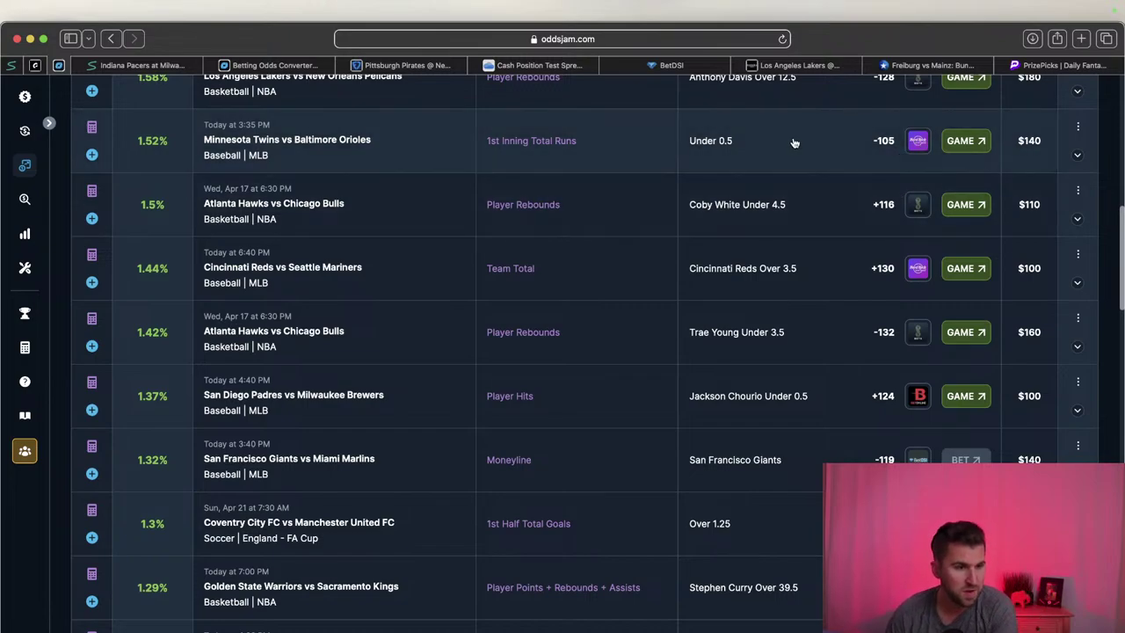
scroll(794, 143, down, 1)
scroll(795, 143, down, 10)
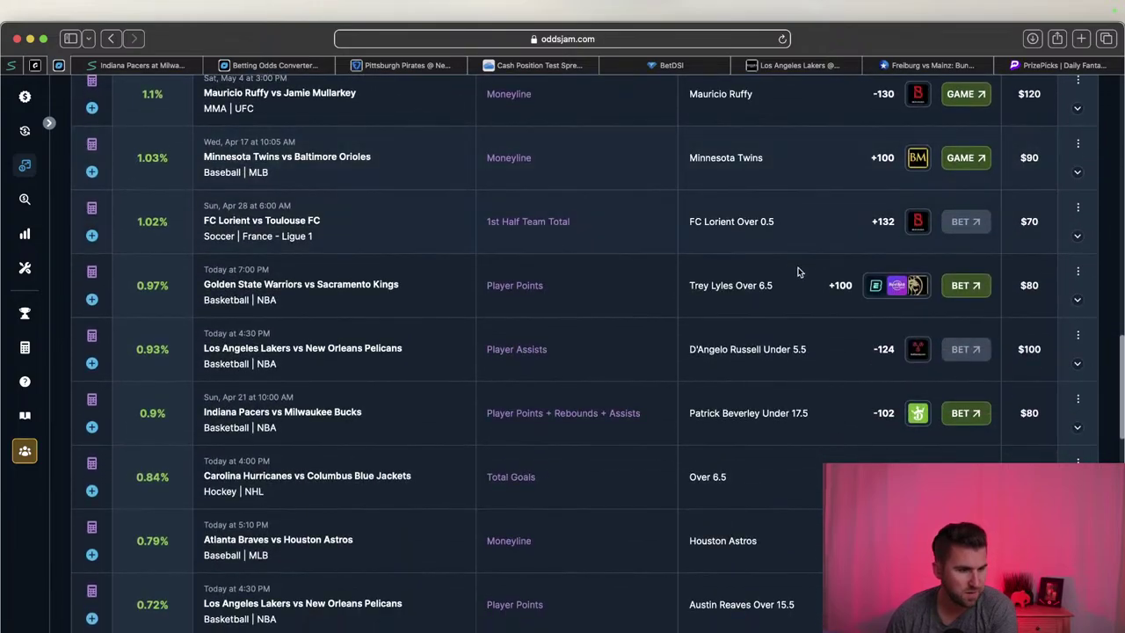
scroll(794, 286, up, 15)
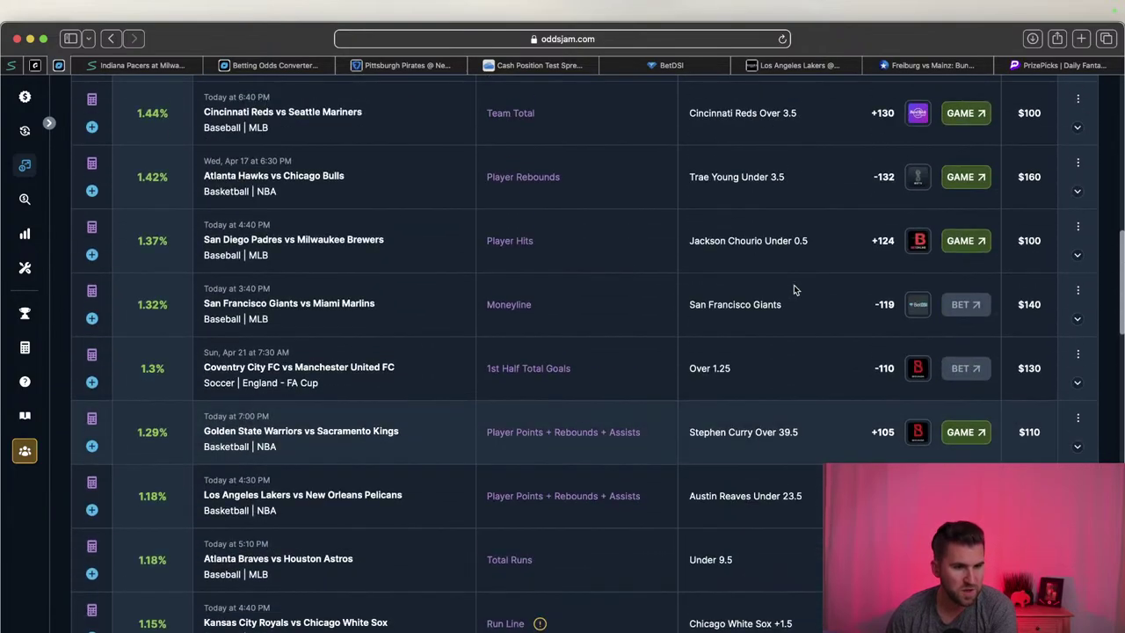
scroll(794, 285, up, 2)
scroll(794, 286, down, 2)
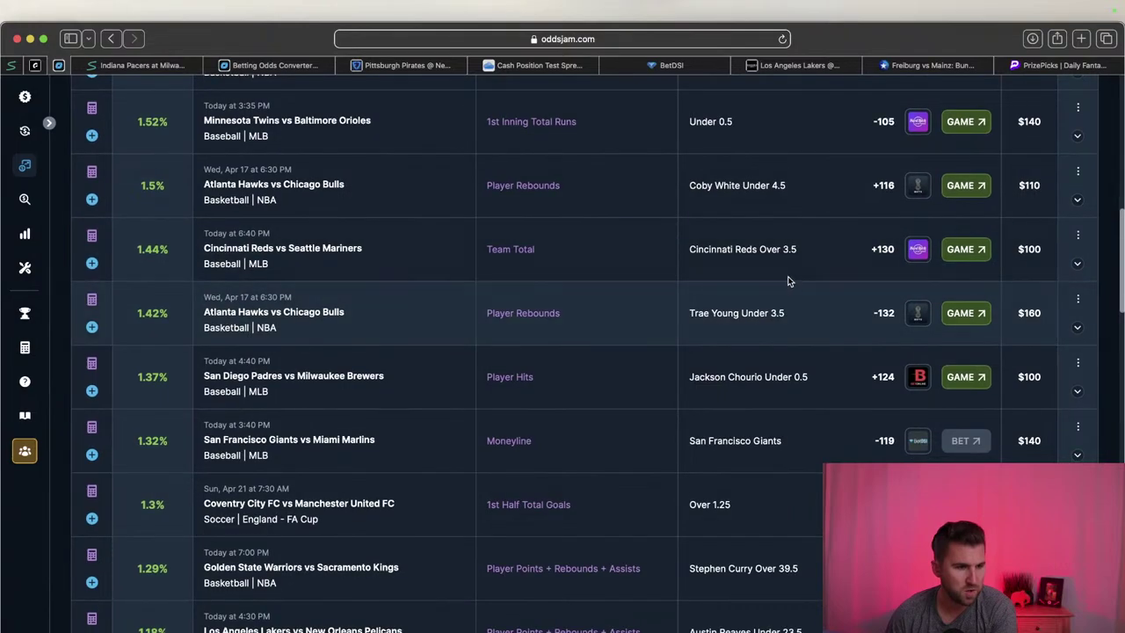
- Open Hard Rock Bet in a new tab and log in with the saved credentials and the texted verification code
click(1082, 38)
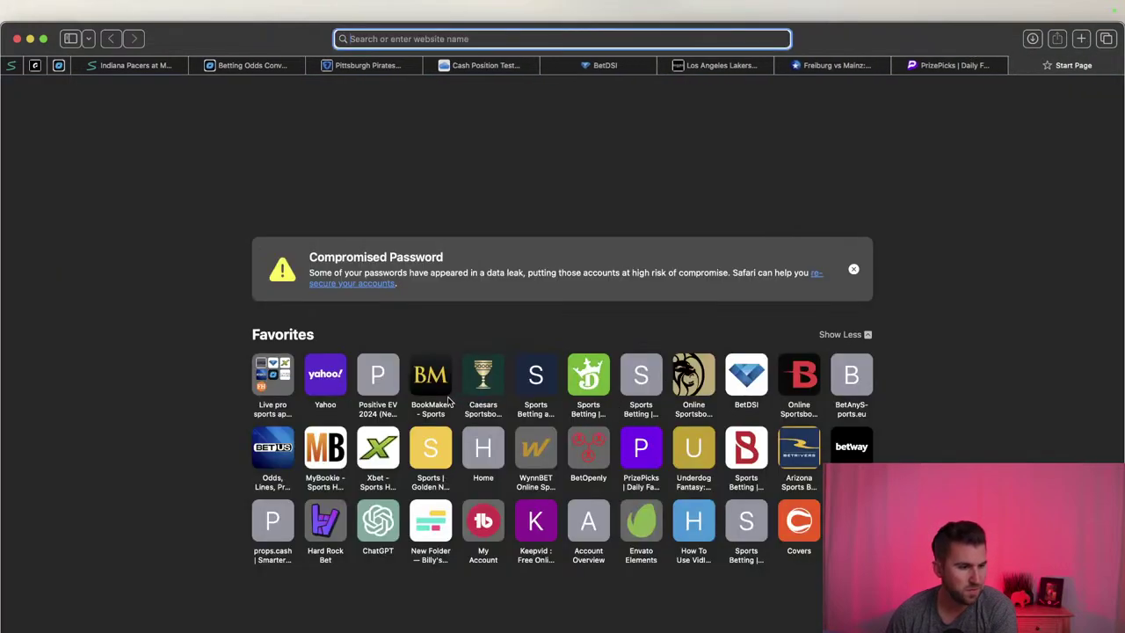
click(327, 518)
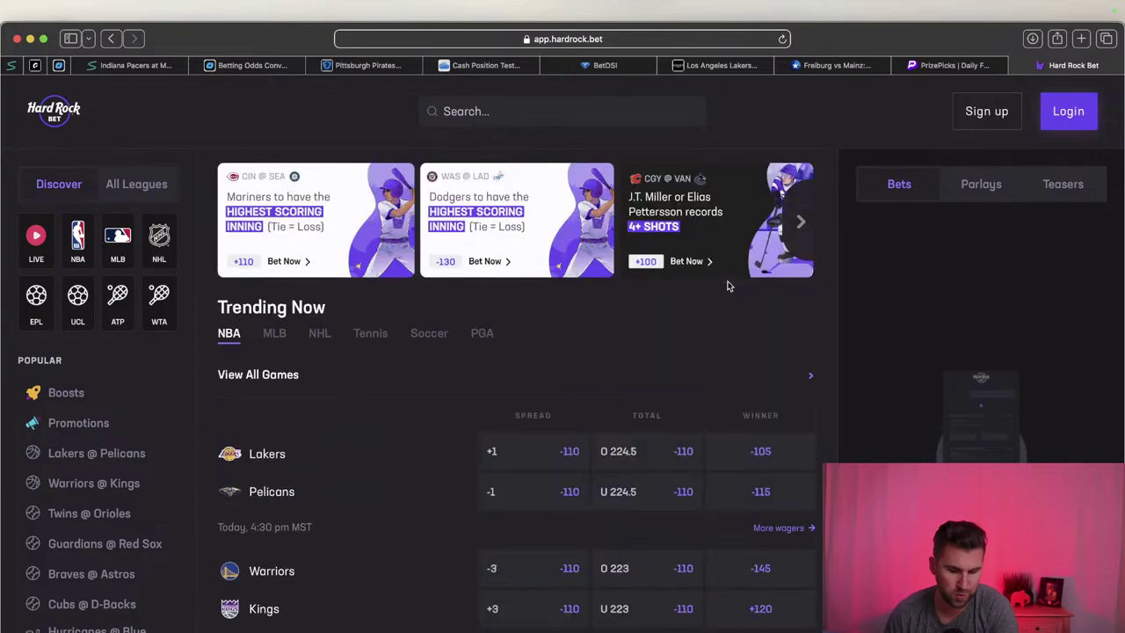
click(1069, 115)
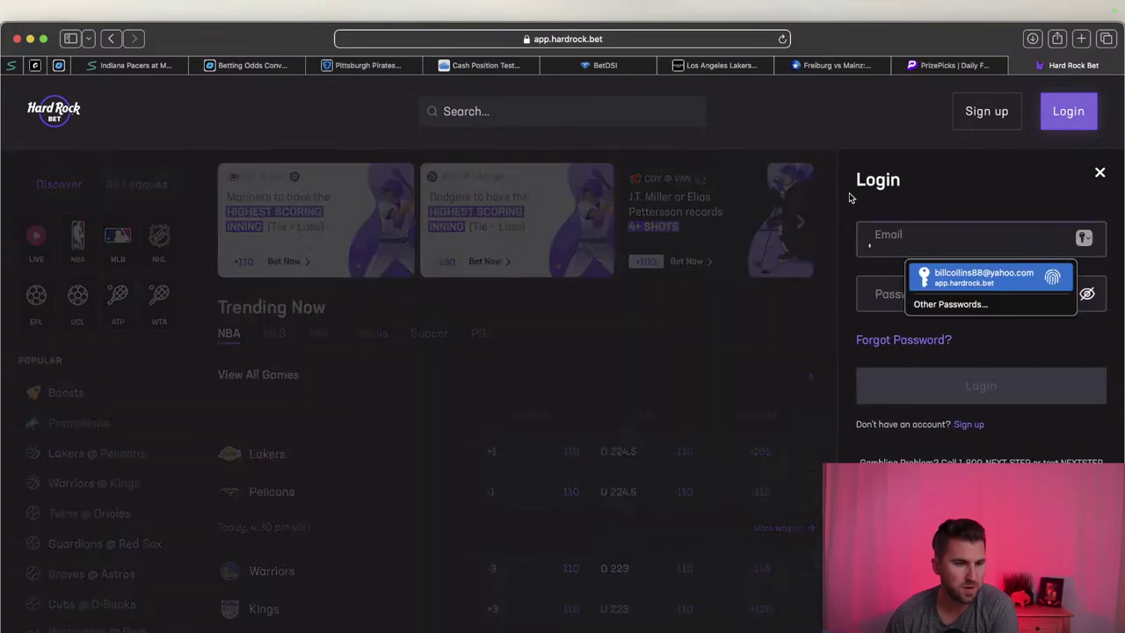
click(941, 275)
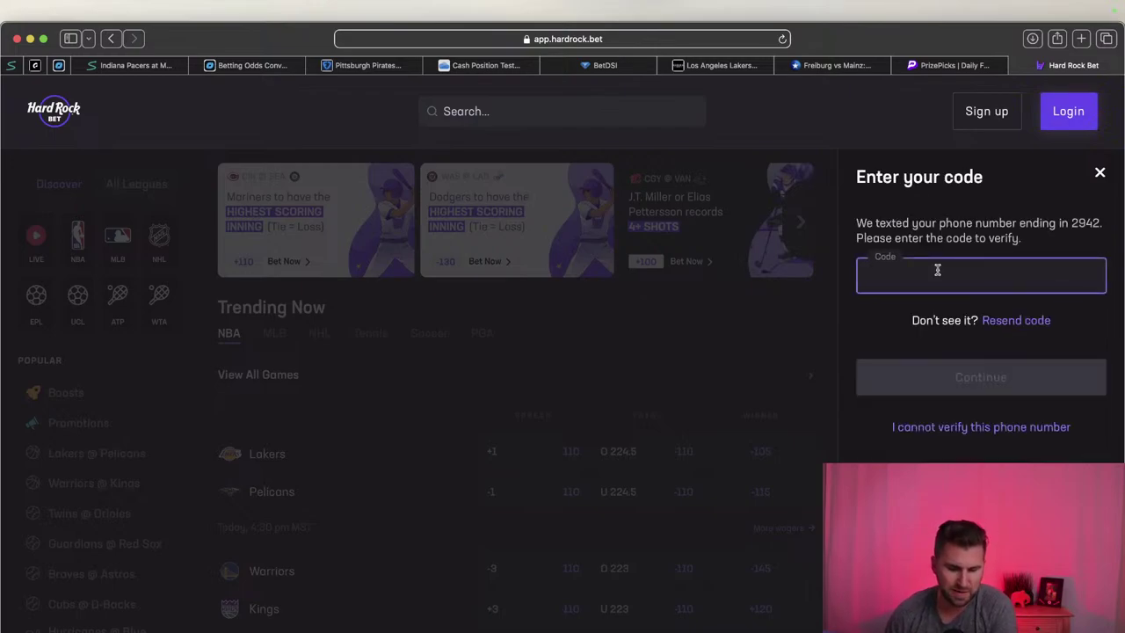
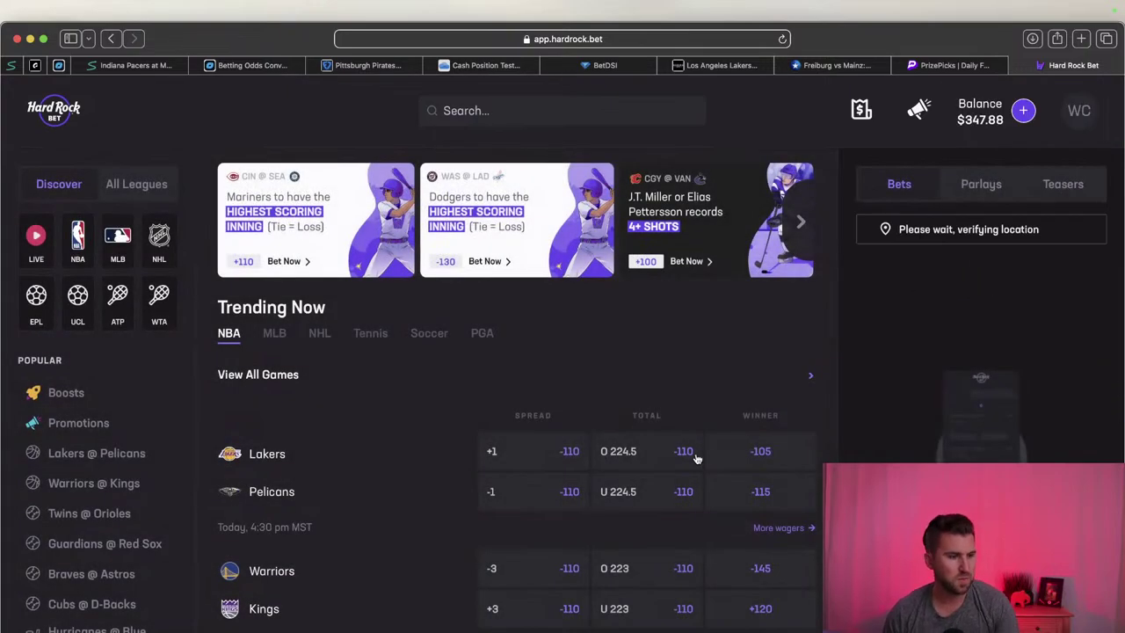
- Open the trending MLB game Twins @ Orioles and add Inning 1 Total Runs Under 0.5 at -105
click(57, 67)
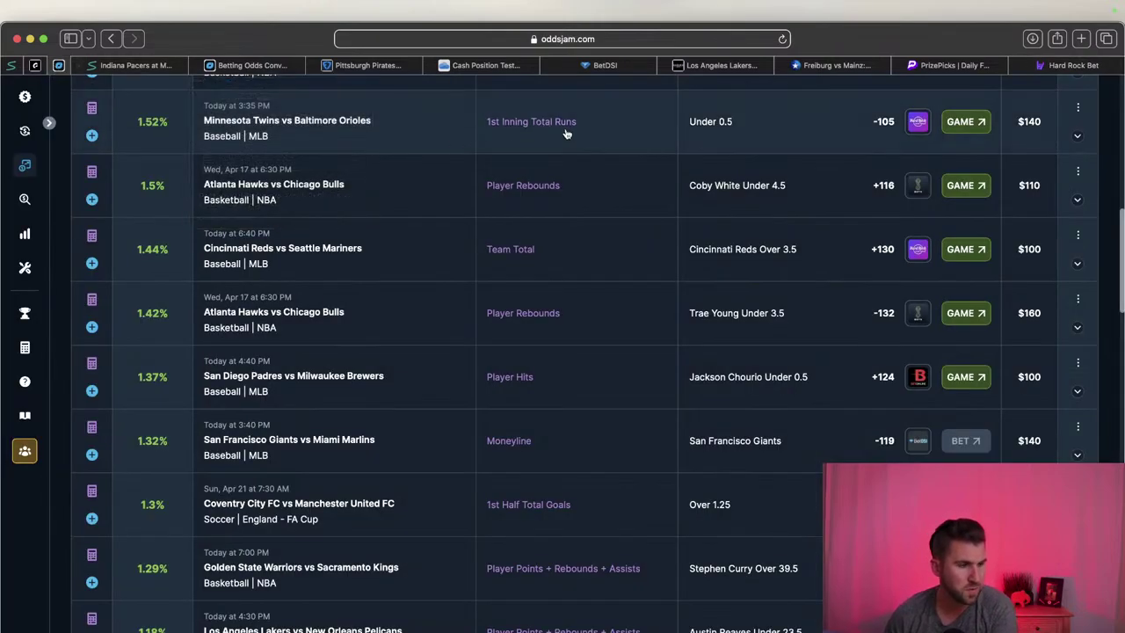
click(1046, 69)
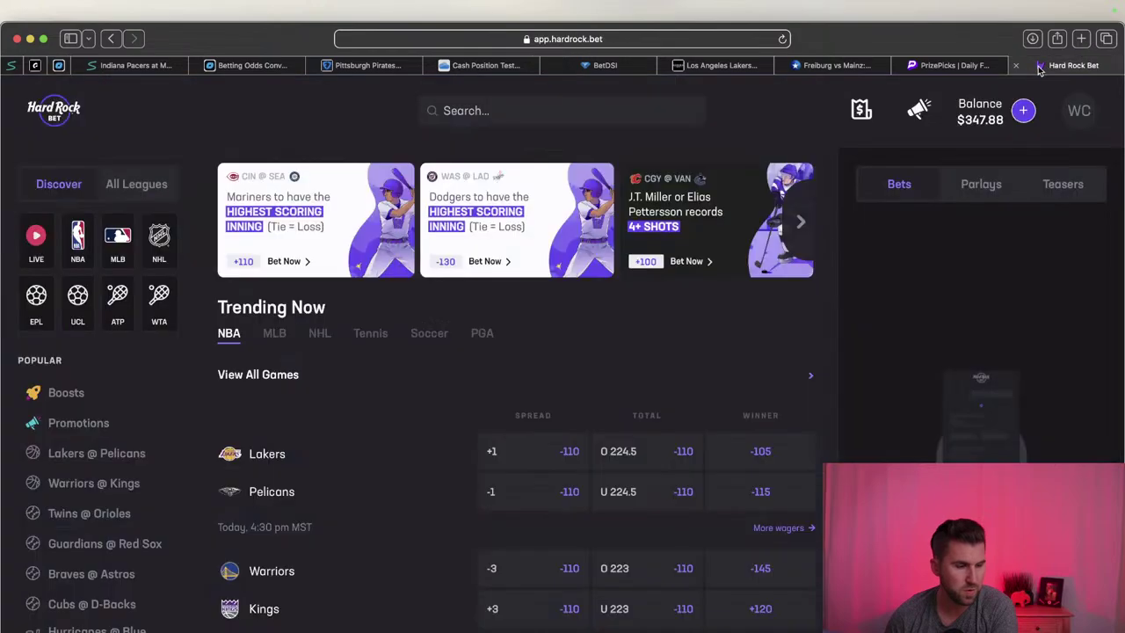
click(277, 338)
click(288, 456)
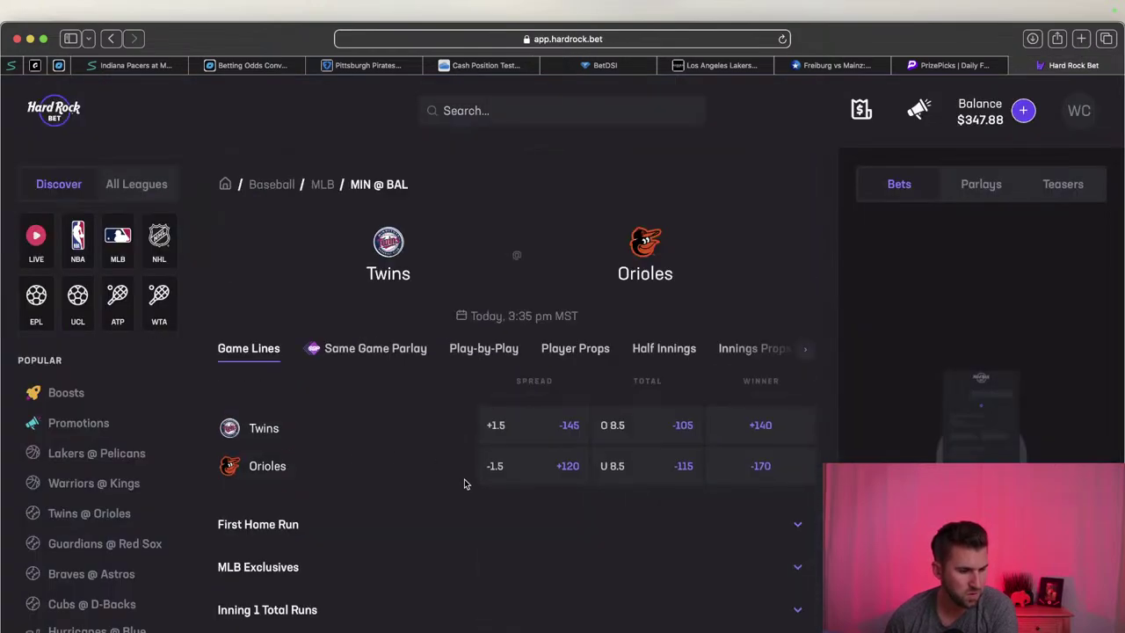
click(508, 615)
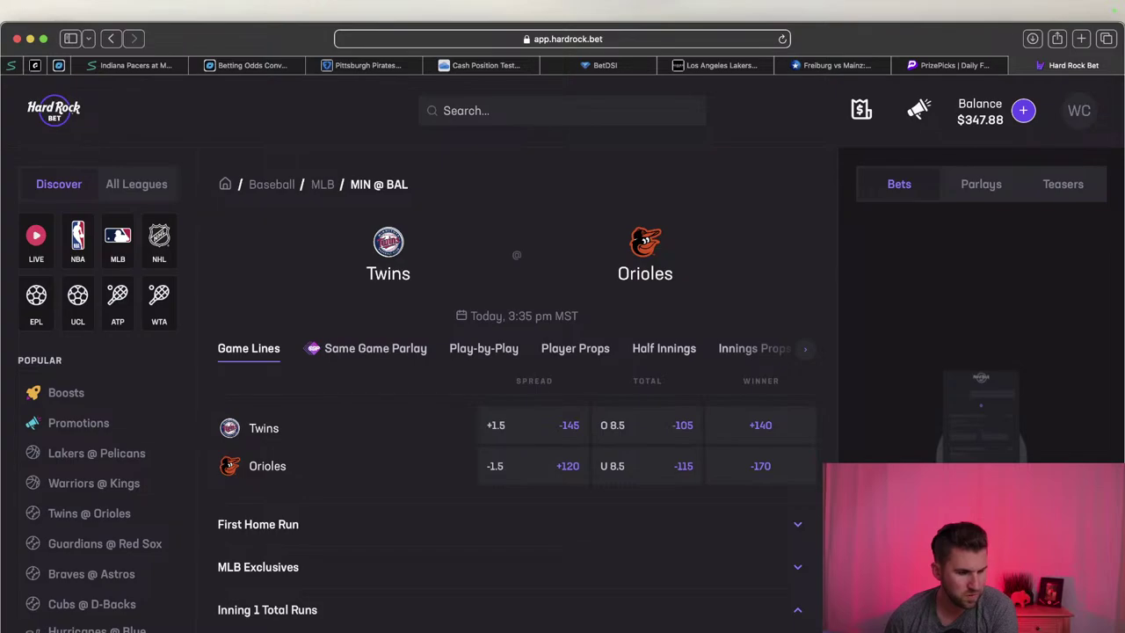
click(59, 66)
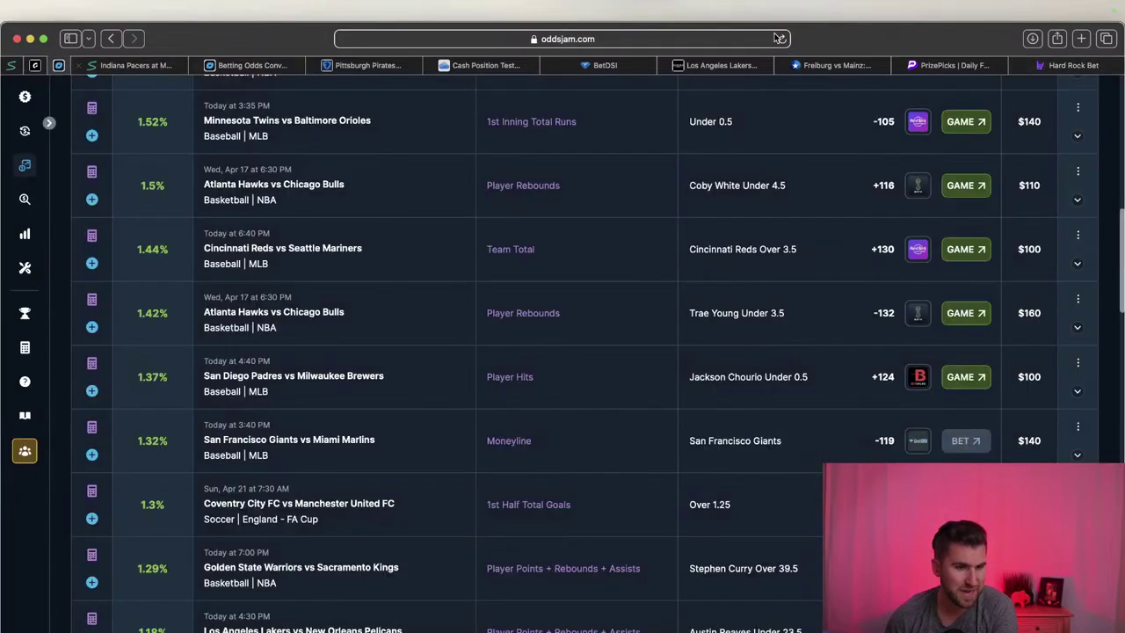
click(1069, 67)
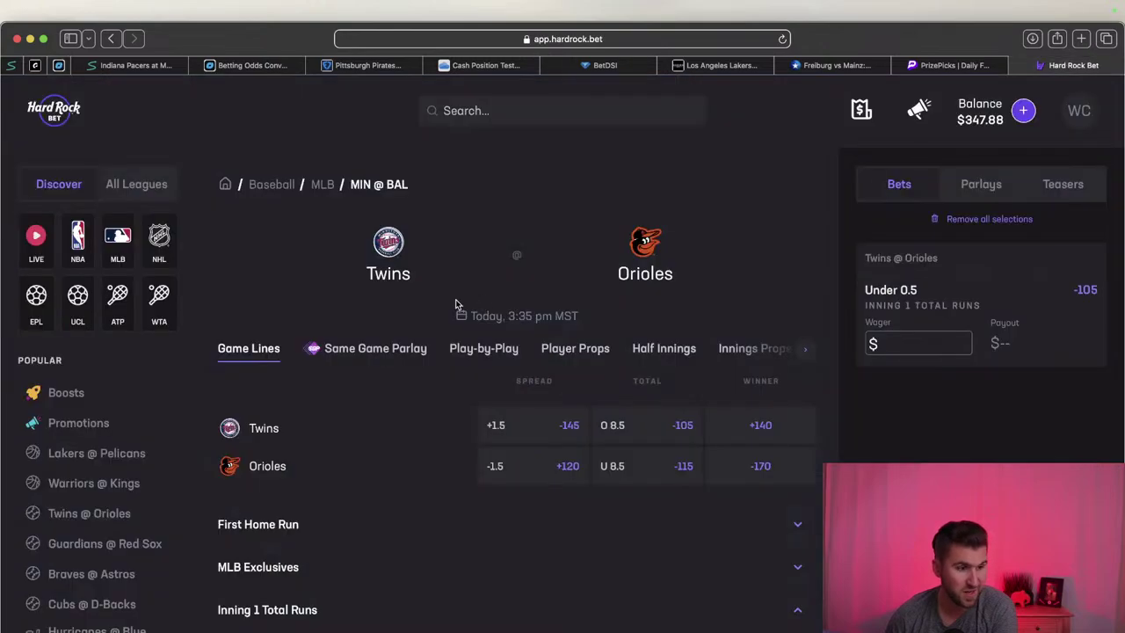
- Find and open the Reds @ Mariners game from the full MLB games list
click(120, 239)
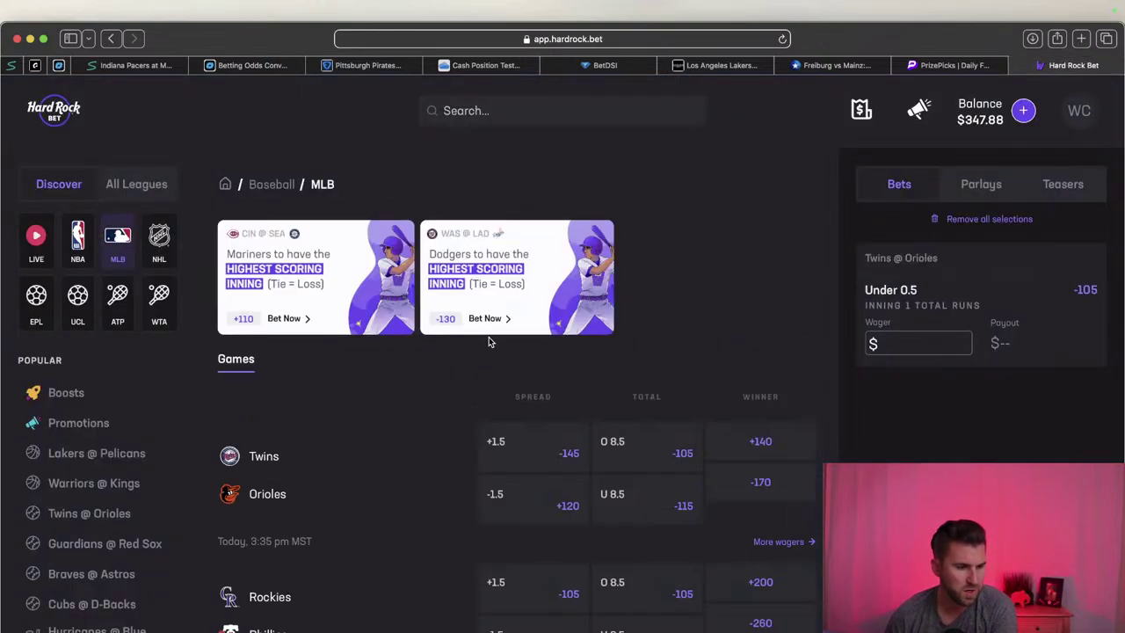
scroll(442, 452, down, 6)
scroll(442, 452, down, 10)
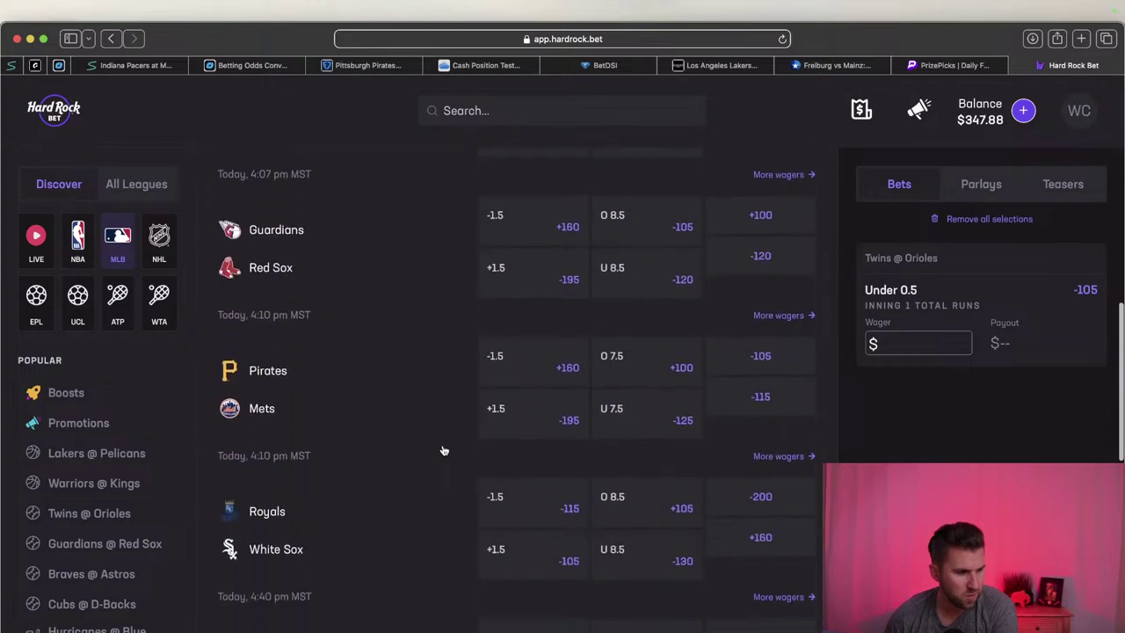
scroll(443, 452, up, 3)
scroll(444, 452, down, 5)
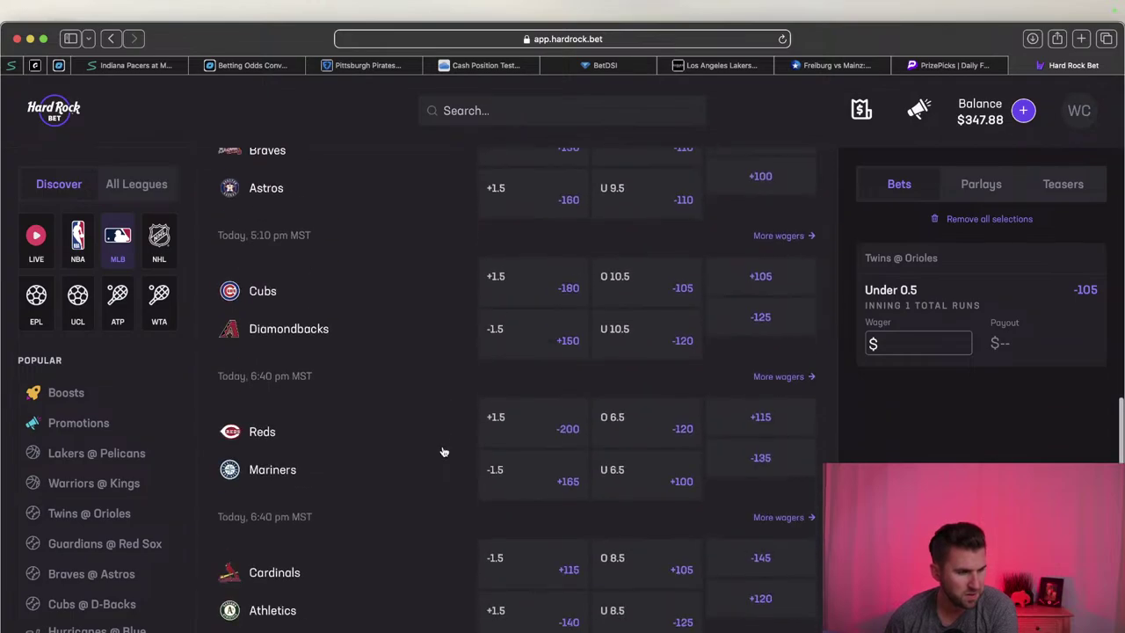
click(246, 436)
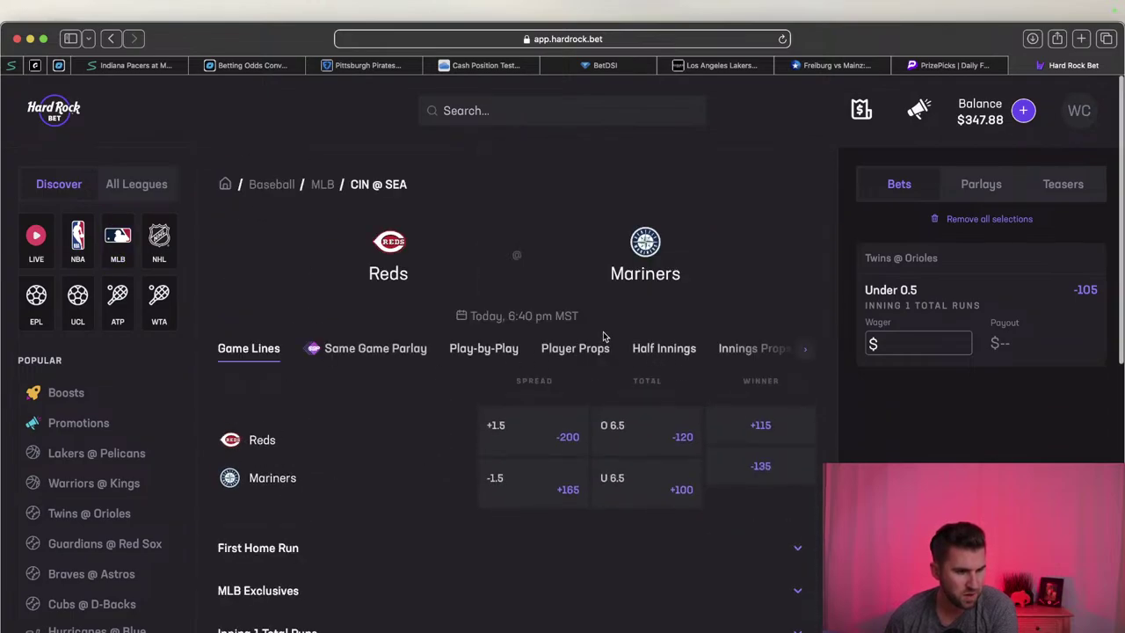
- Under Game Lines, expand Reds Total Runs and add Over 3.5 at +130 to the slip
click(802, 354)
click(683, 357)
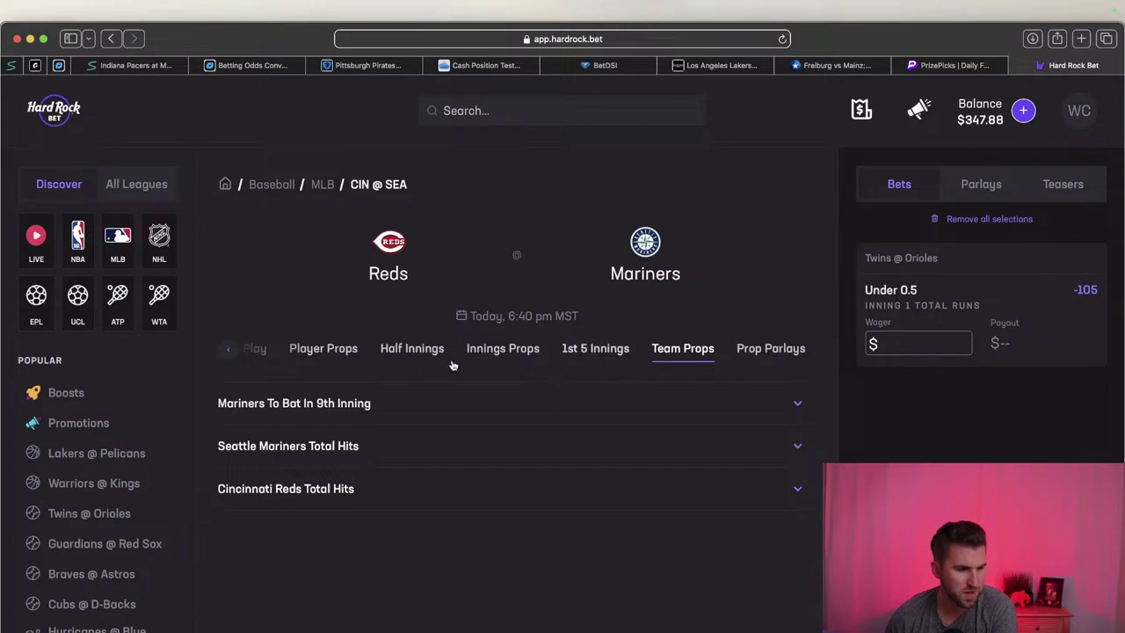
click(229, 355)
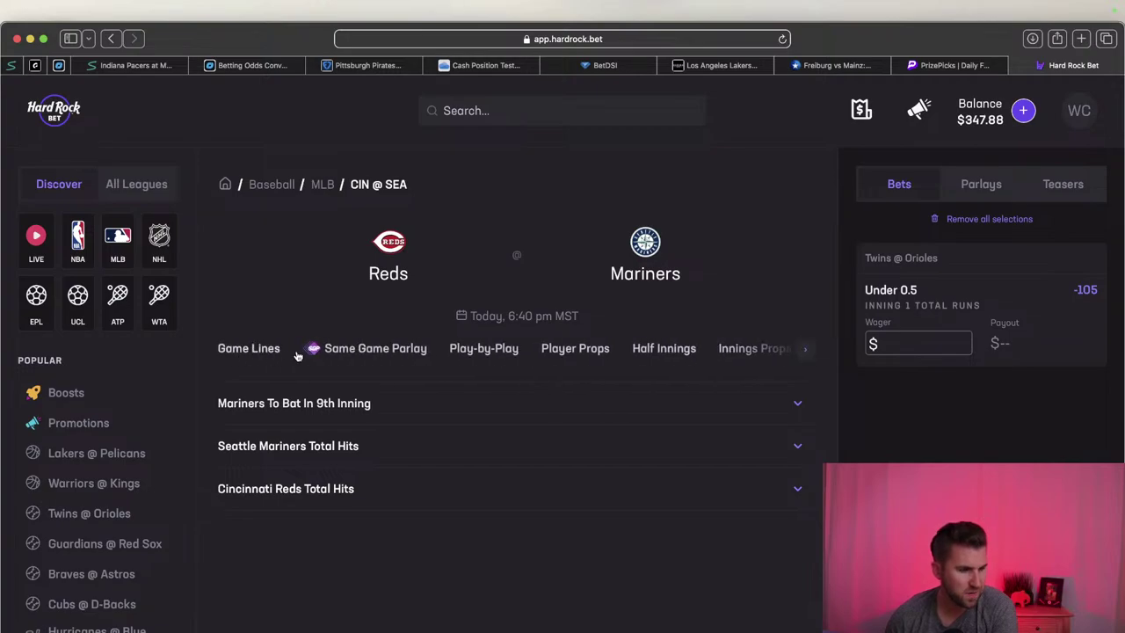
click(262, 351)
scroll(591, 521, down, 1)
scroll(592, 522, down, 10)
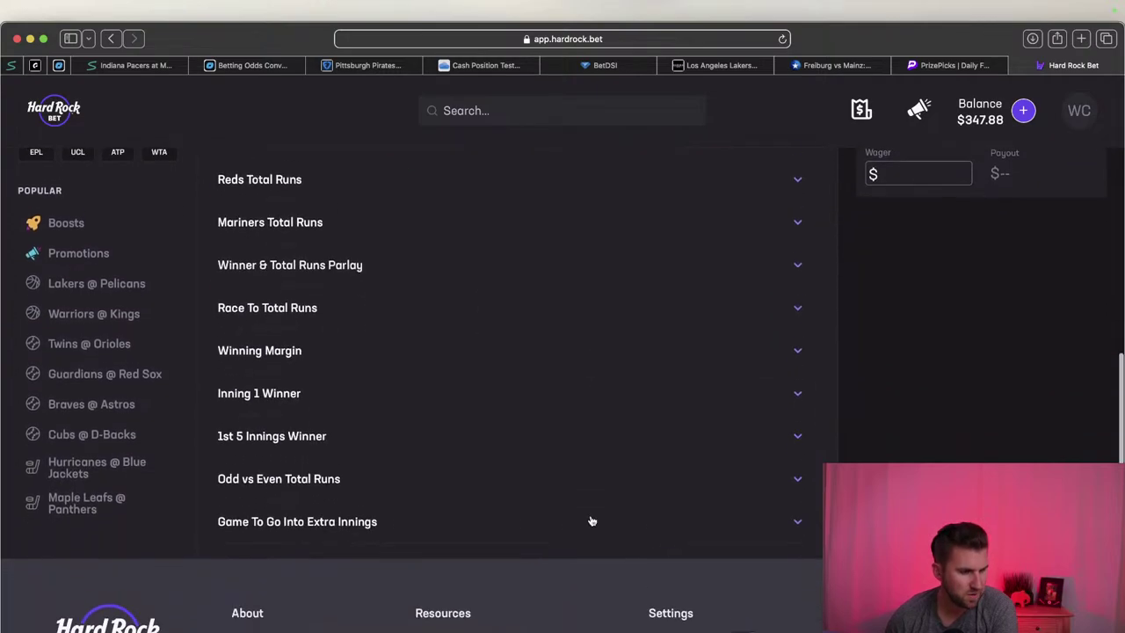
scroll(439, 378, up, 3)
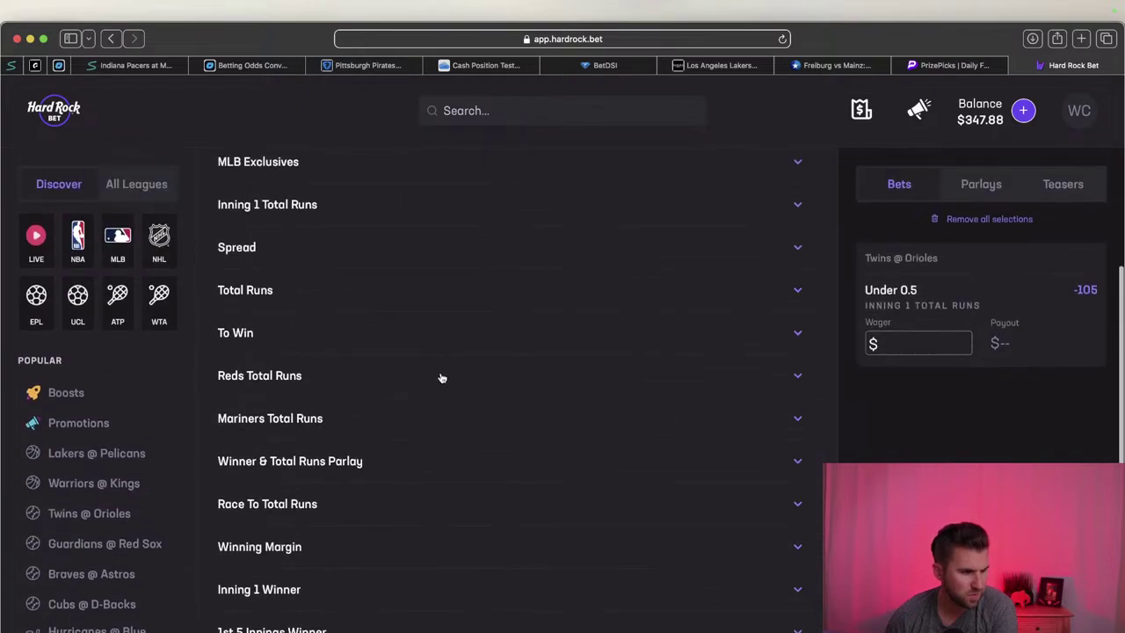
click(411, 430)
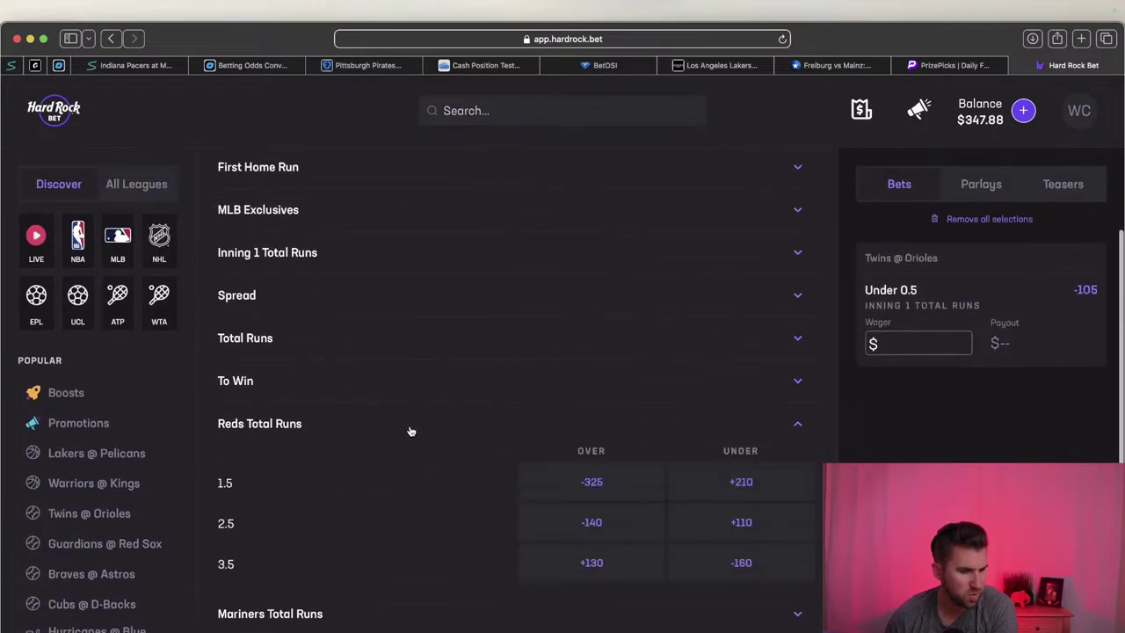
click(607, 567)
- In OddsJam, expand the Warriors vs Kings Trey Lyles Over 6.5 points comparison, best at +100
click(37, 65)
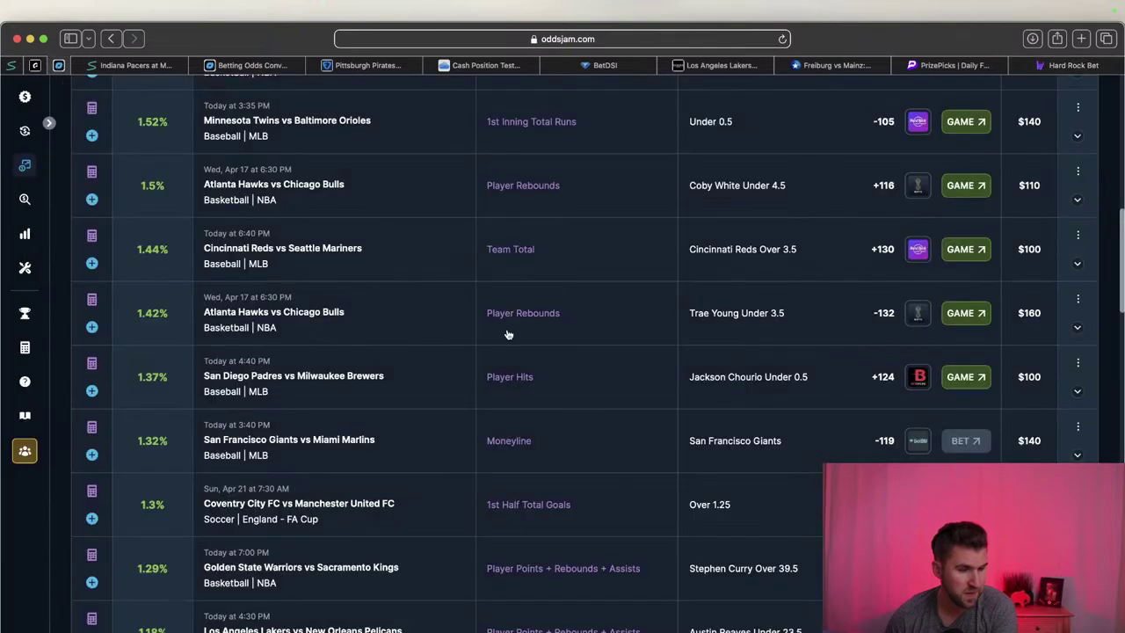
scroll(515, 339, down, 10)
scroll(516, 338, down, 3)
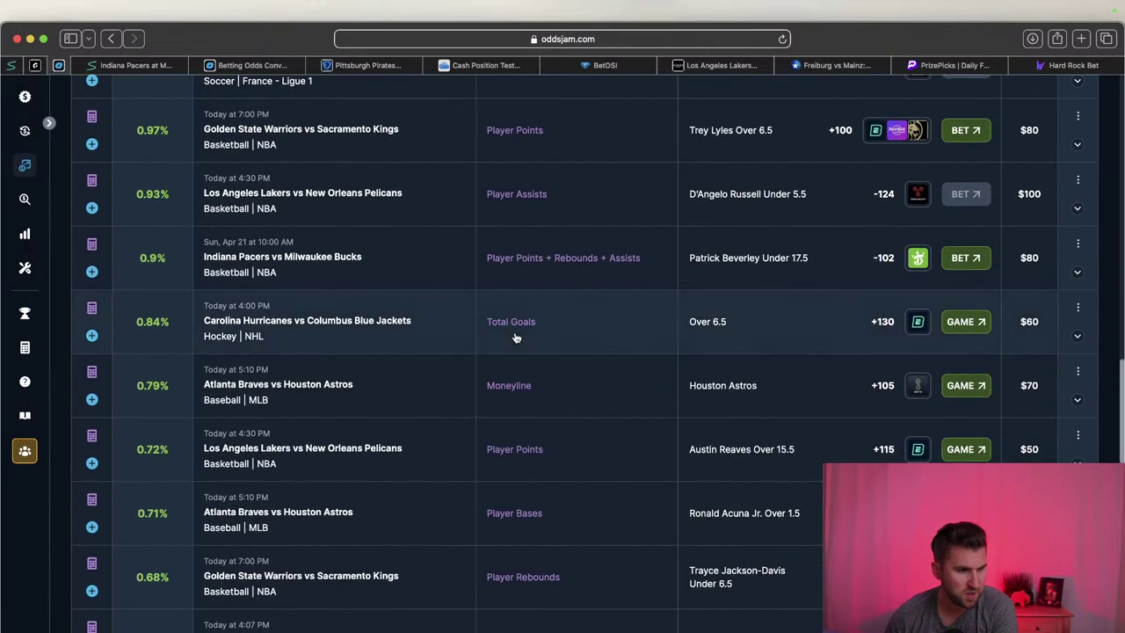
click(539, 132)
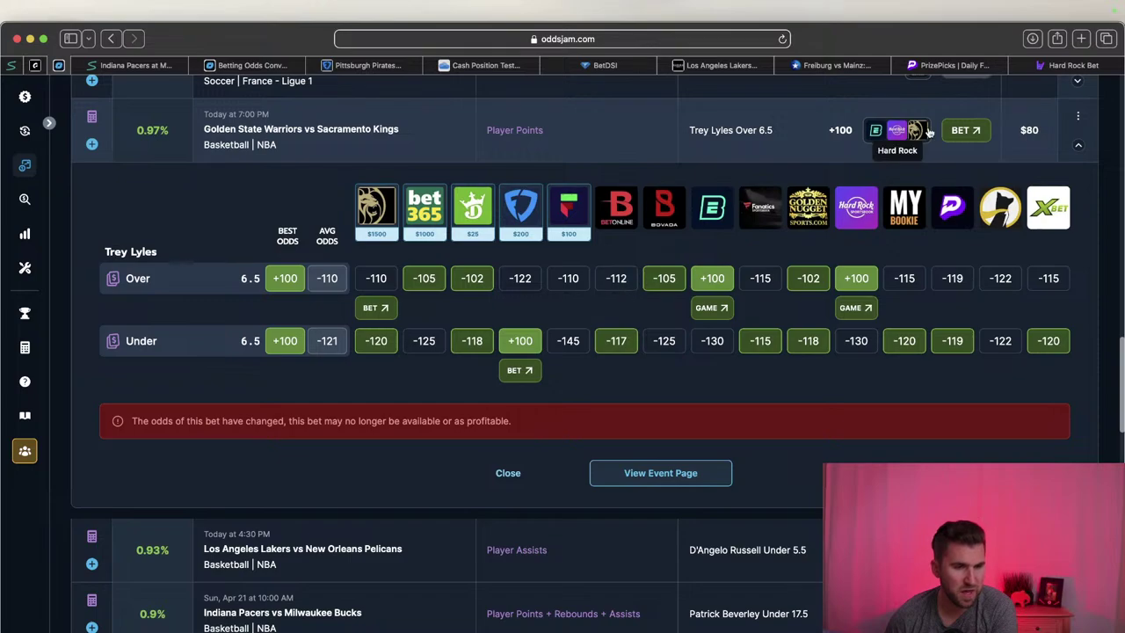
- Open NBA GSW @ SAC player Points props and add Trey Lyles Over 6.5 to the slip
click(1070, 67)
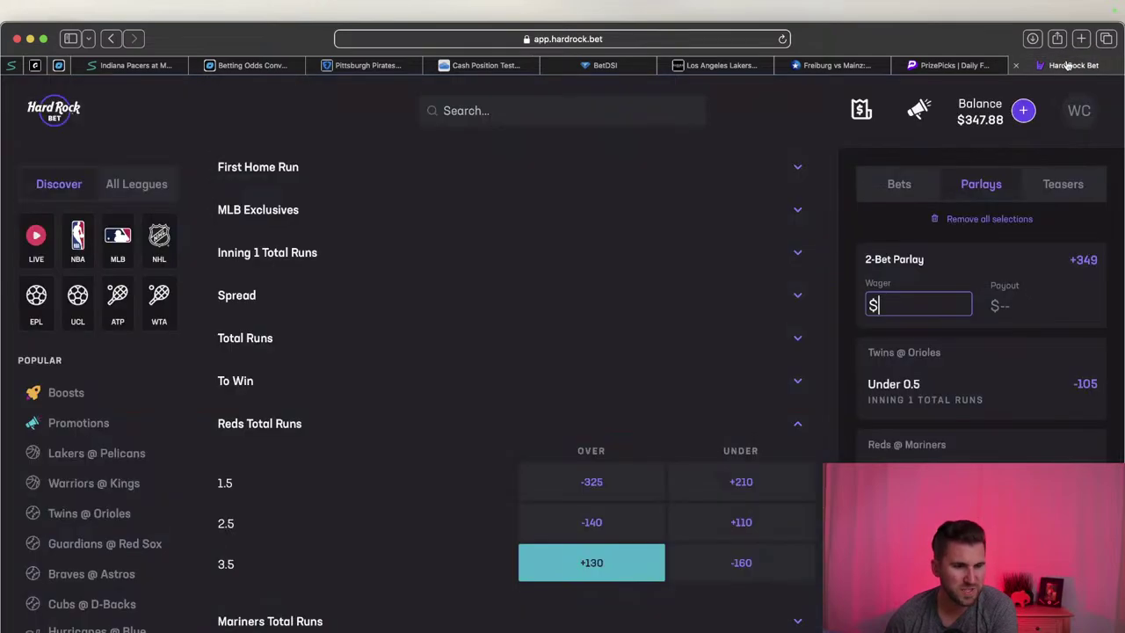
click(78, 250)
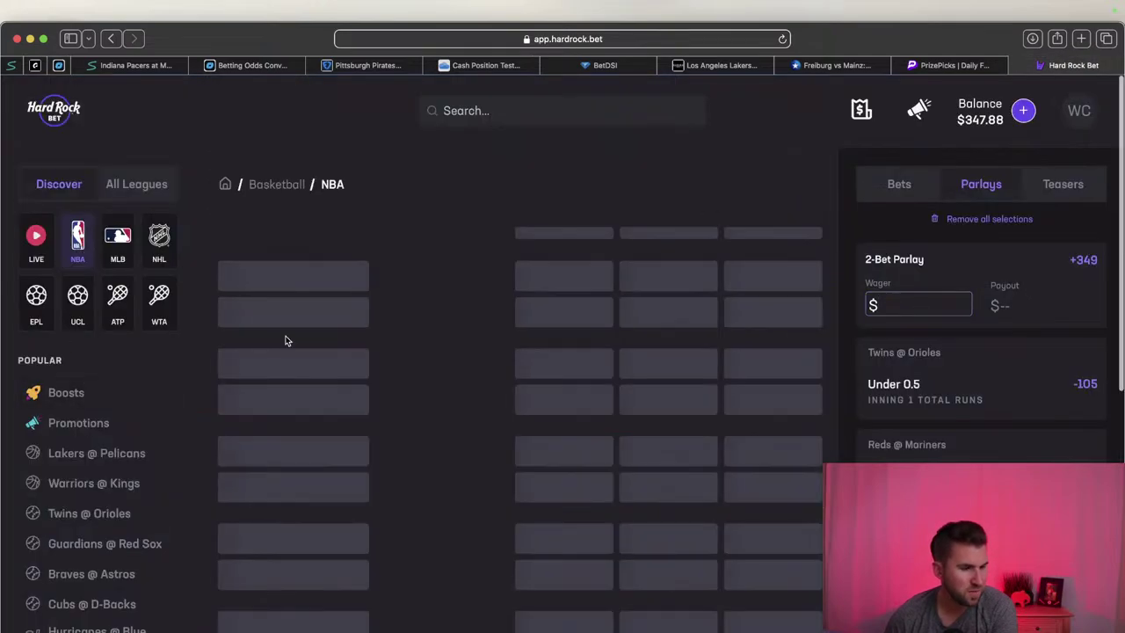
click(265, 603)
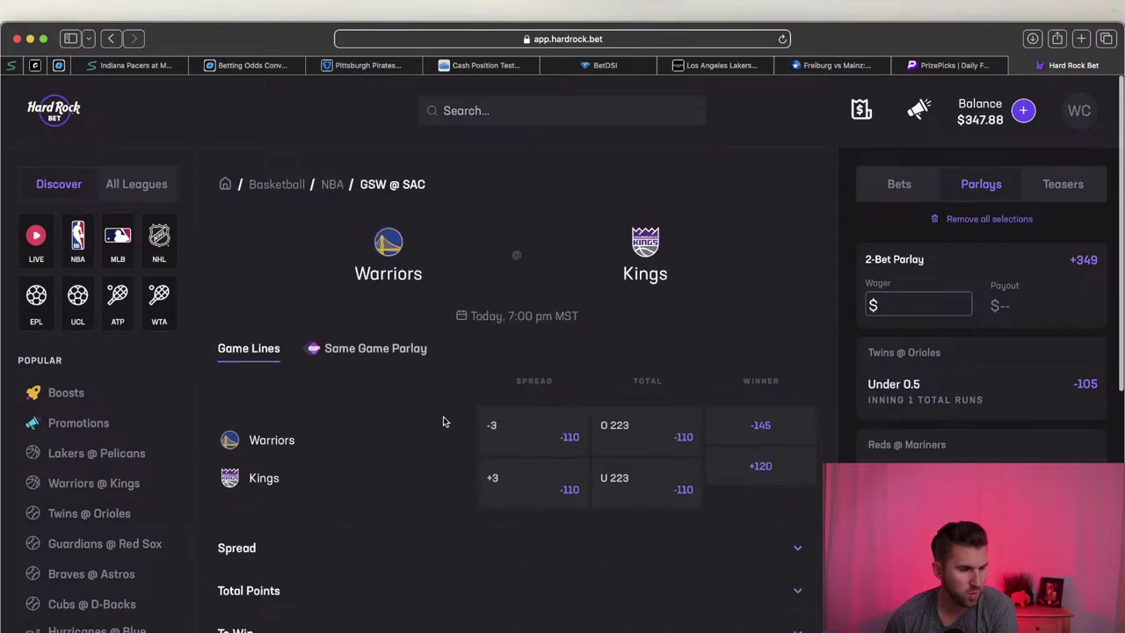
click(548, 352)
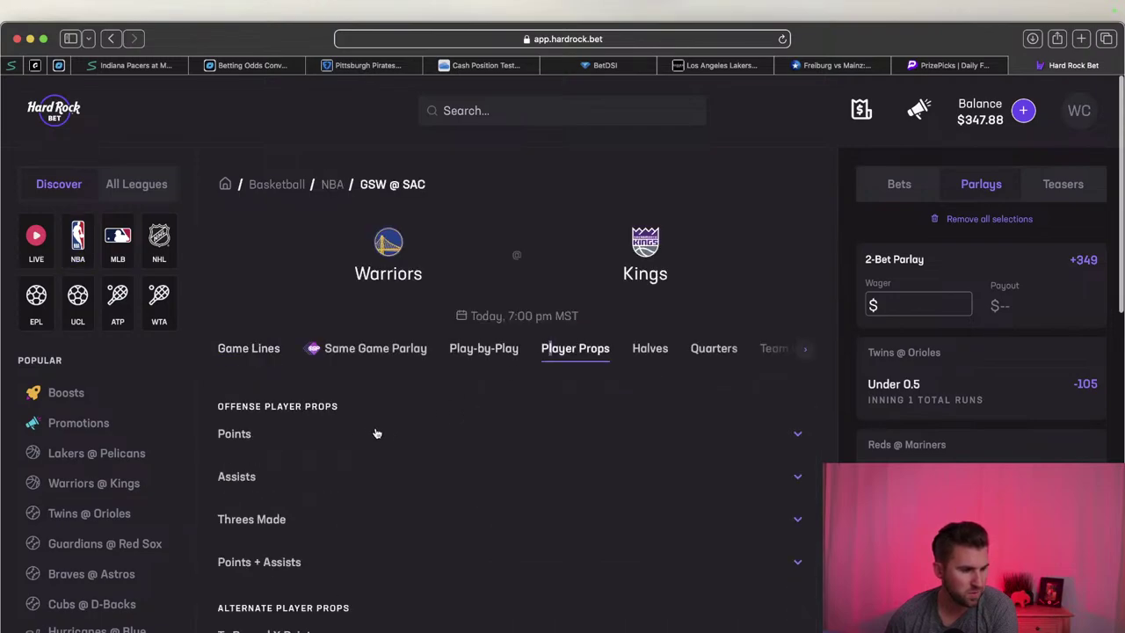
click(363, 433)
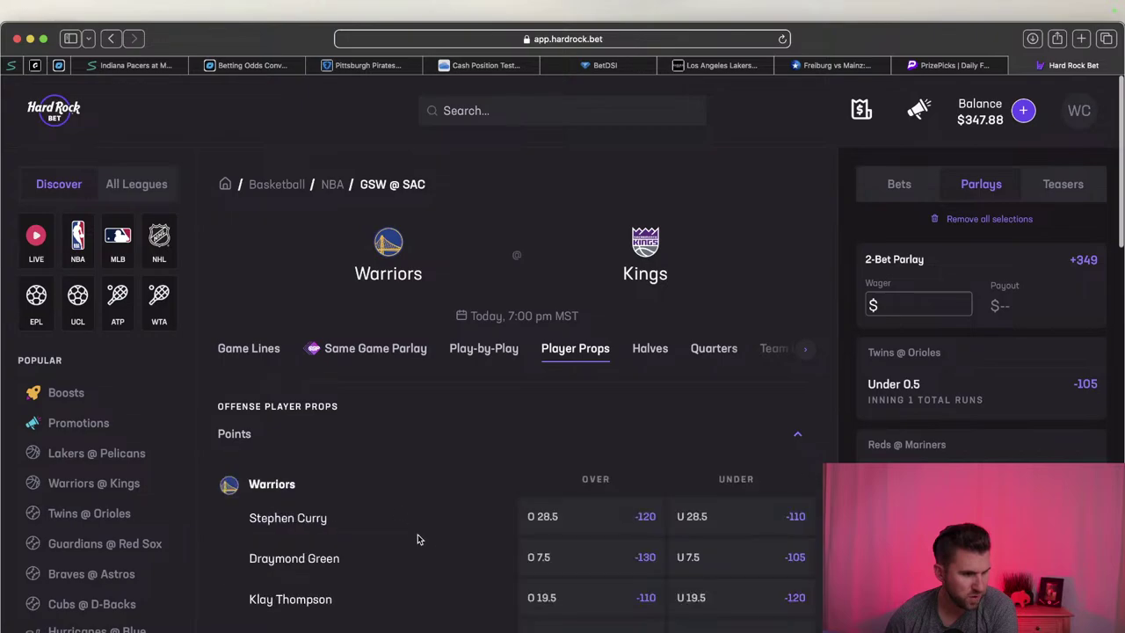
scroll(422, 534, down, 8)
scroll(428, 536, down, 2)
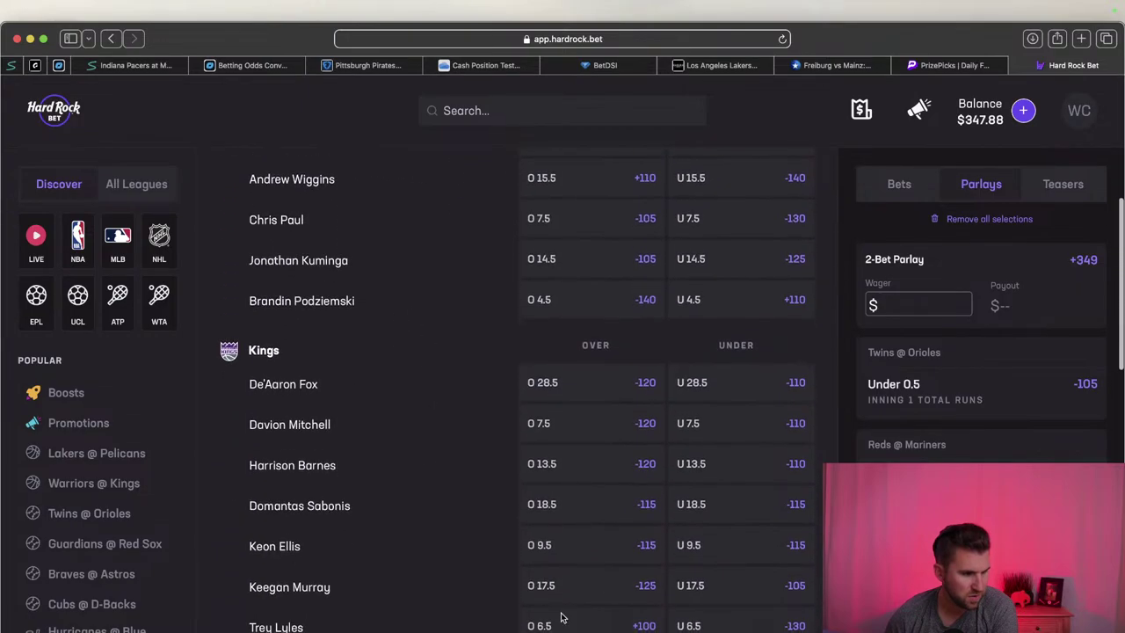
click(593, 625)
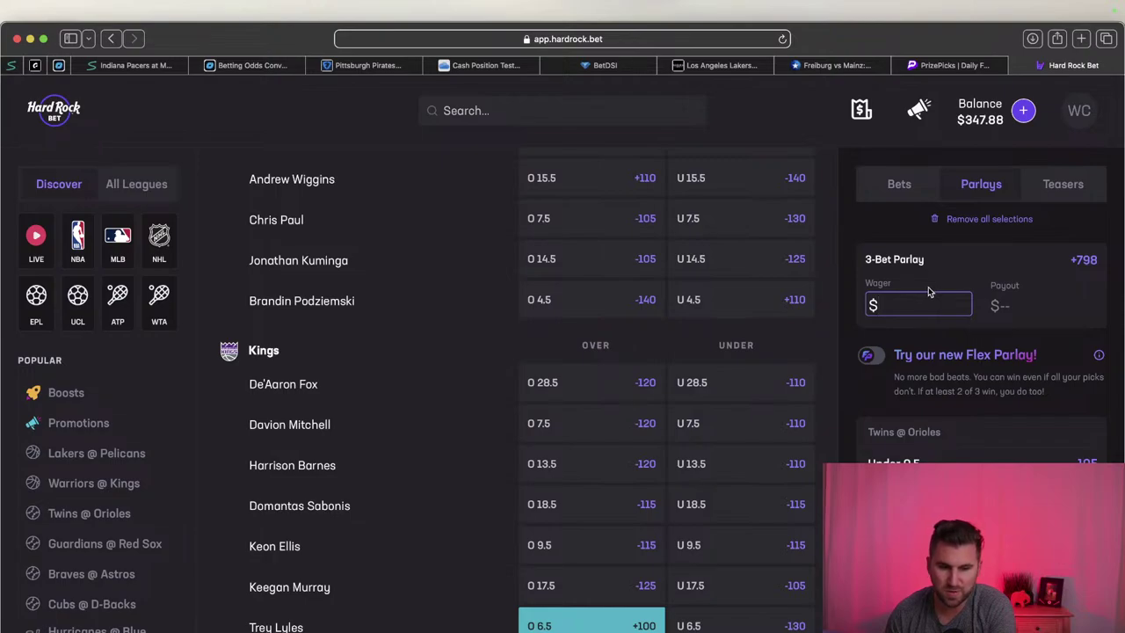
- Review the resulting 3-bet parlay at +798 and move to the wager field
scroll(929, 297, down, 1)
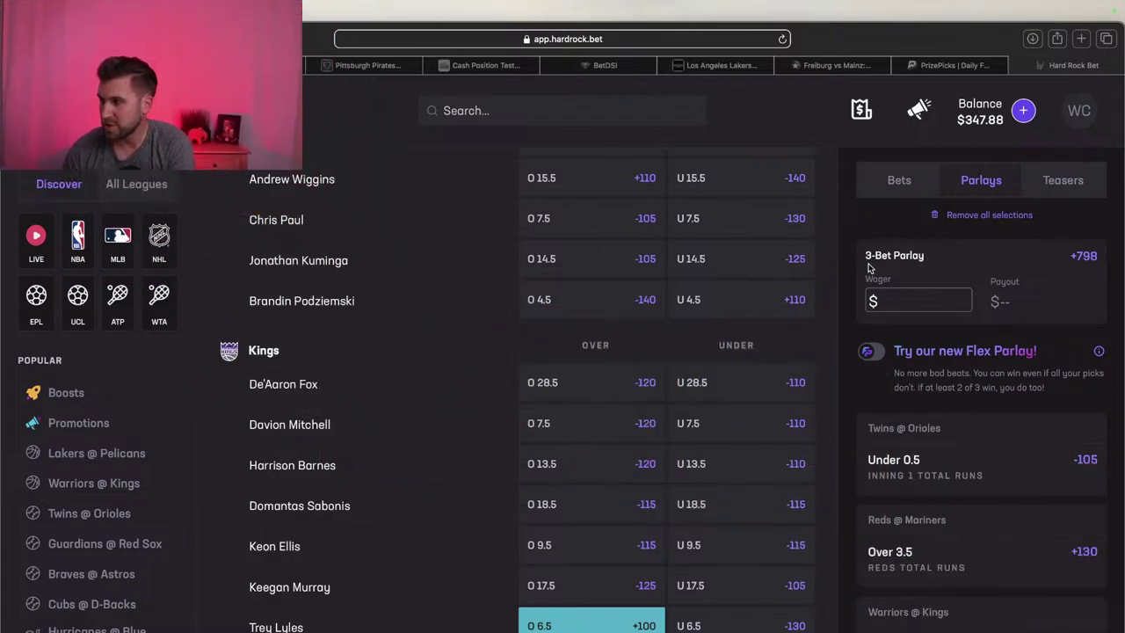
scroll(943, 355, down, 2)
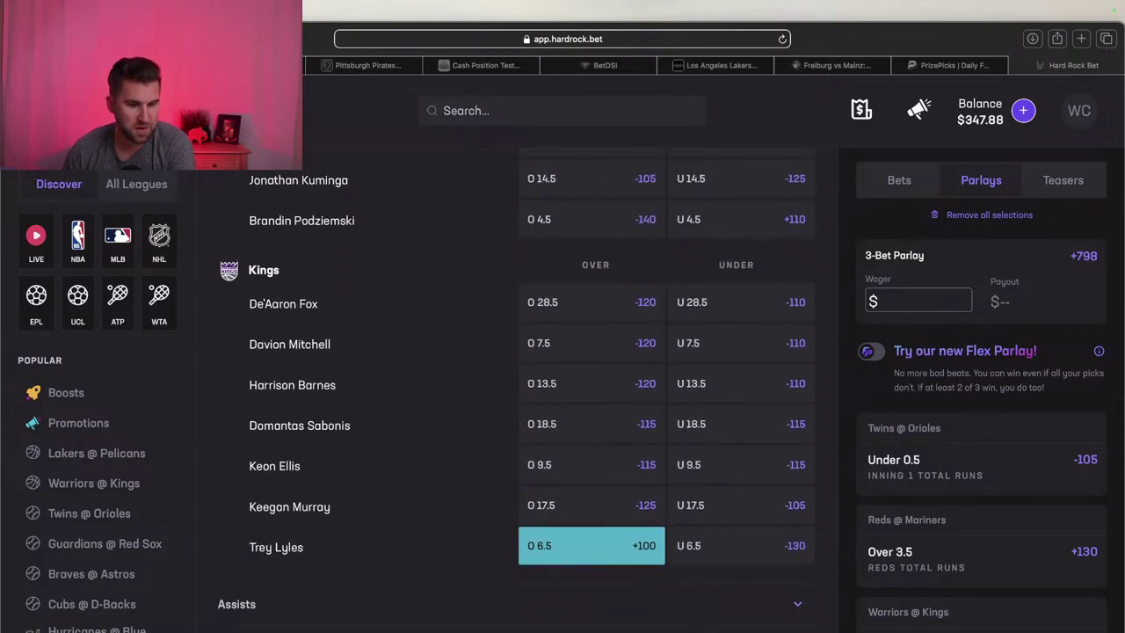
click(919, 301)
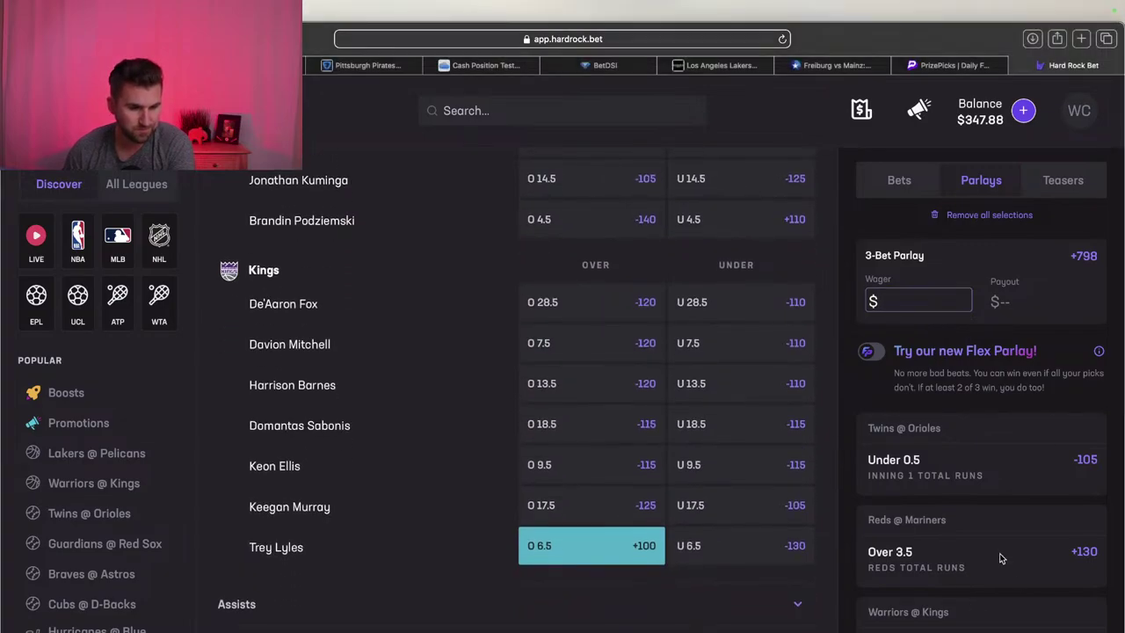
scroll(1000, 557, down, 2)
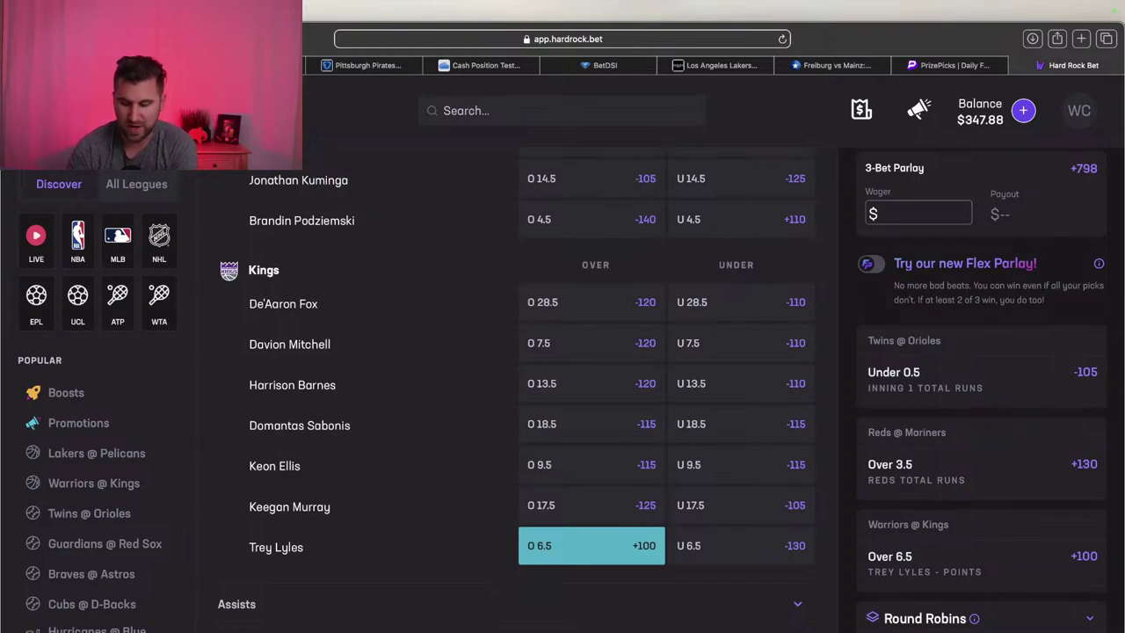
- Expand Round Robins and submit a $20-per-parlay wager, which is rejected for the payout limit
click(983, 626)
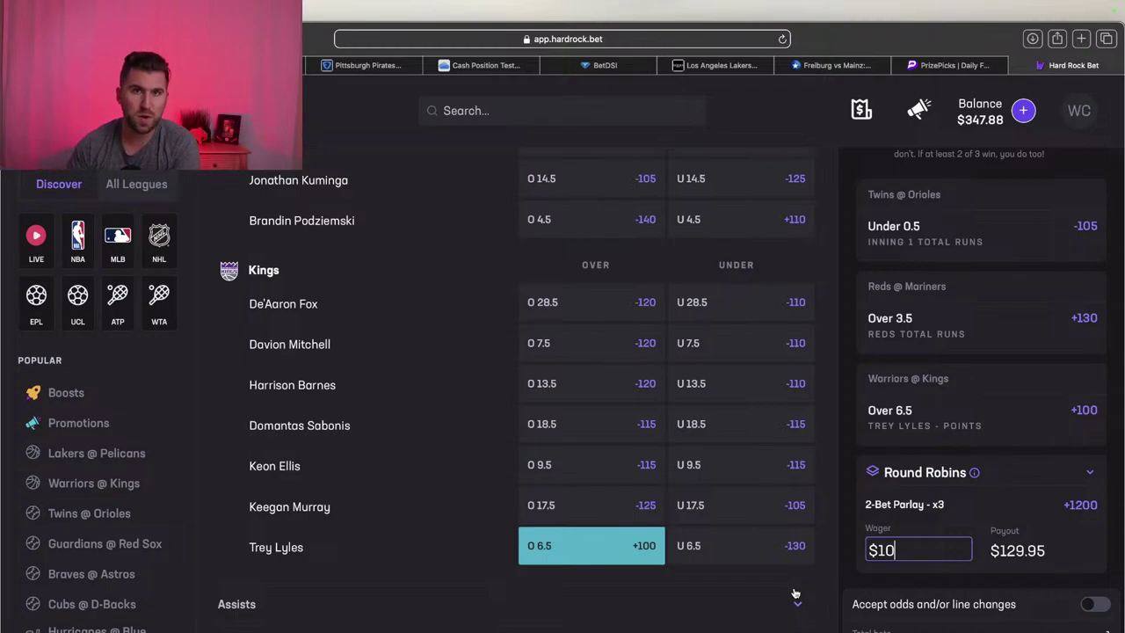
scroll(930, 569, up, 3)
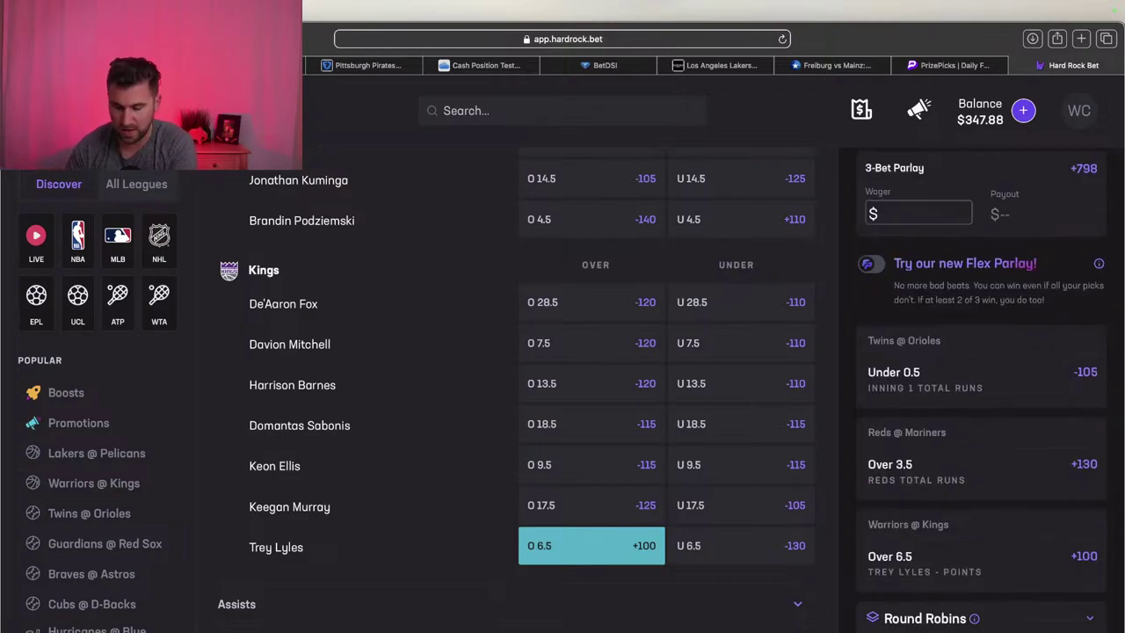
scroll(1005, 447, down, 3)
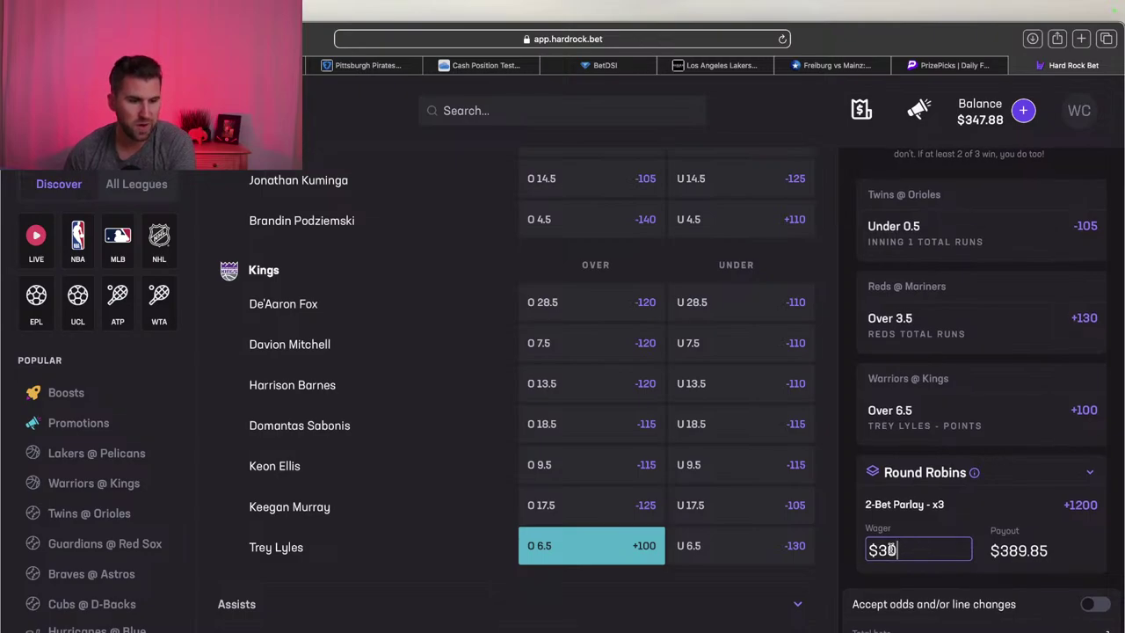
drag(906, 548, 844, 550)
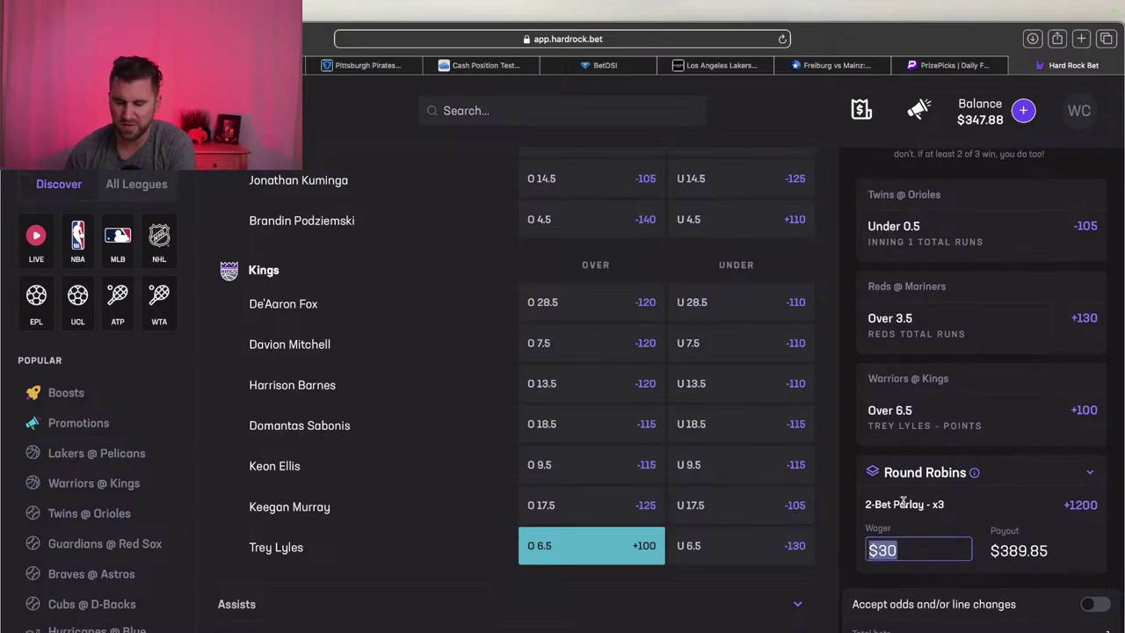
text(20)
scroll(515, 391, down, 5)
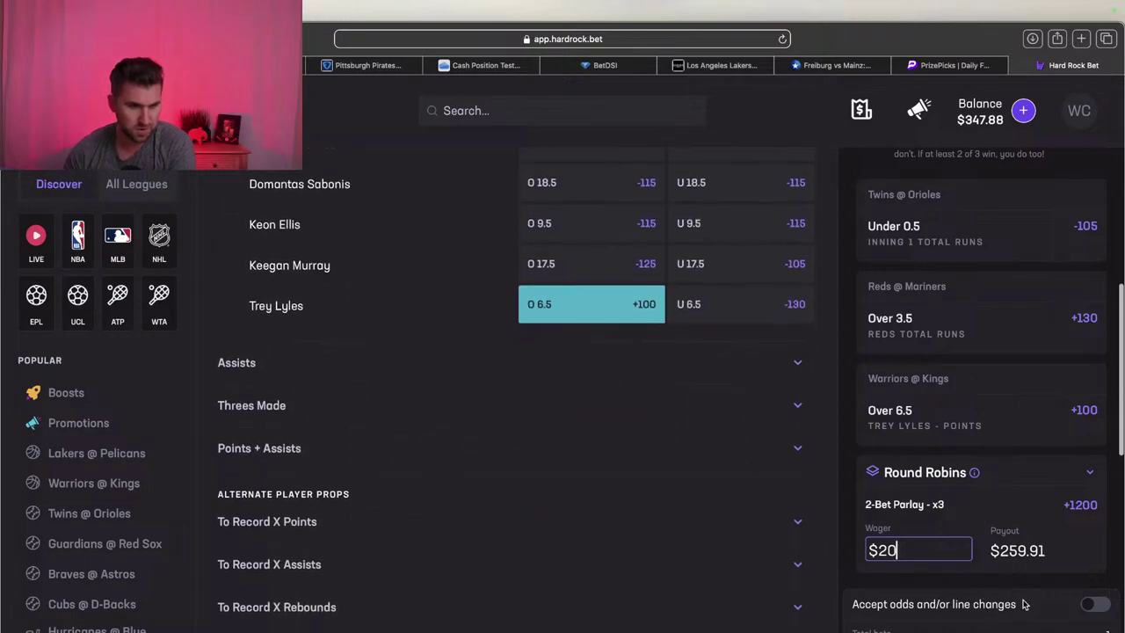
key(Return)
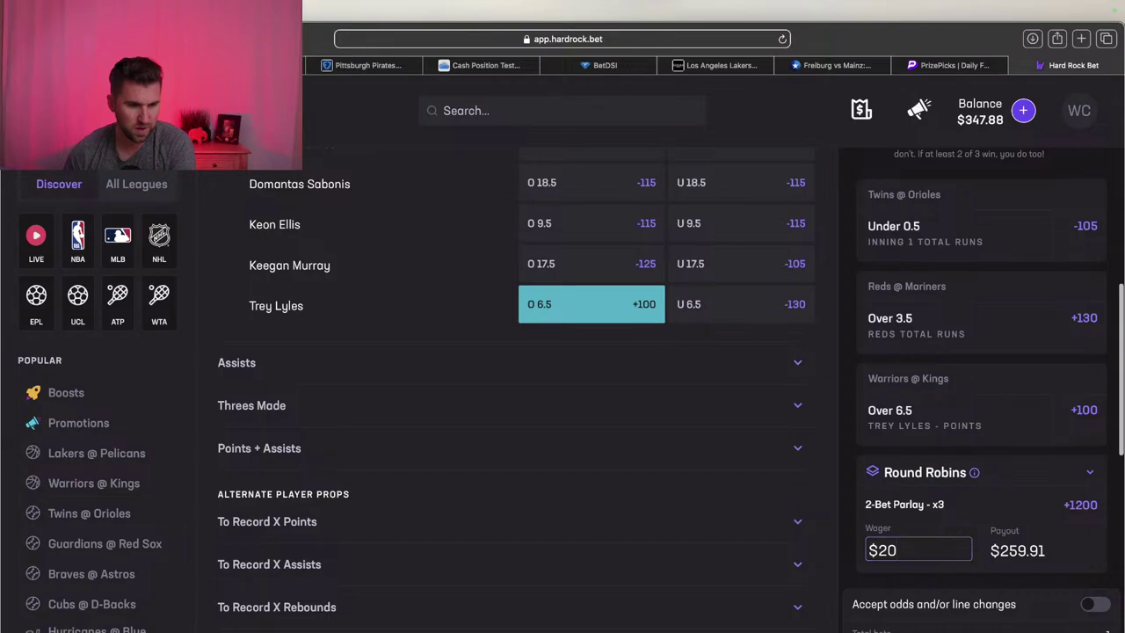
- Lower the round robin wager to $15 per parlay
scroll(1008, 581, down, 2)
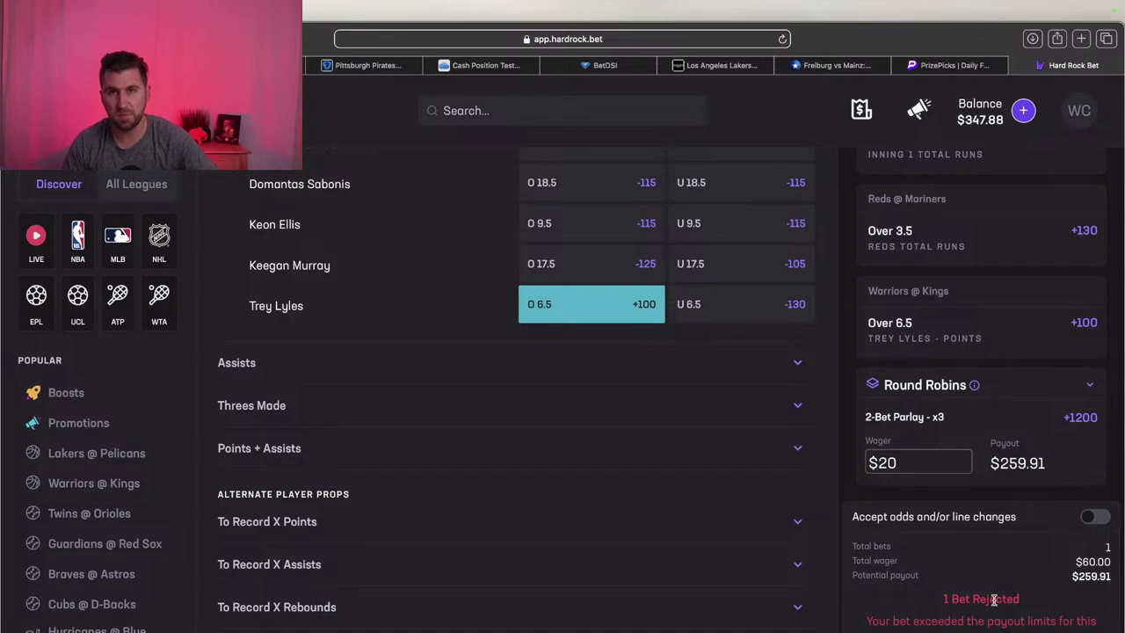
click(920, 465)
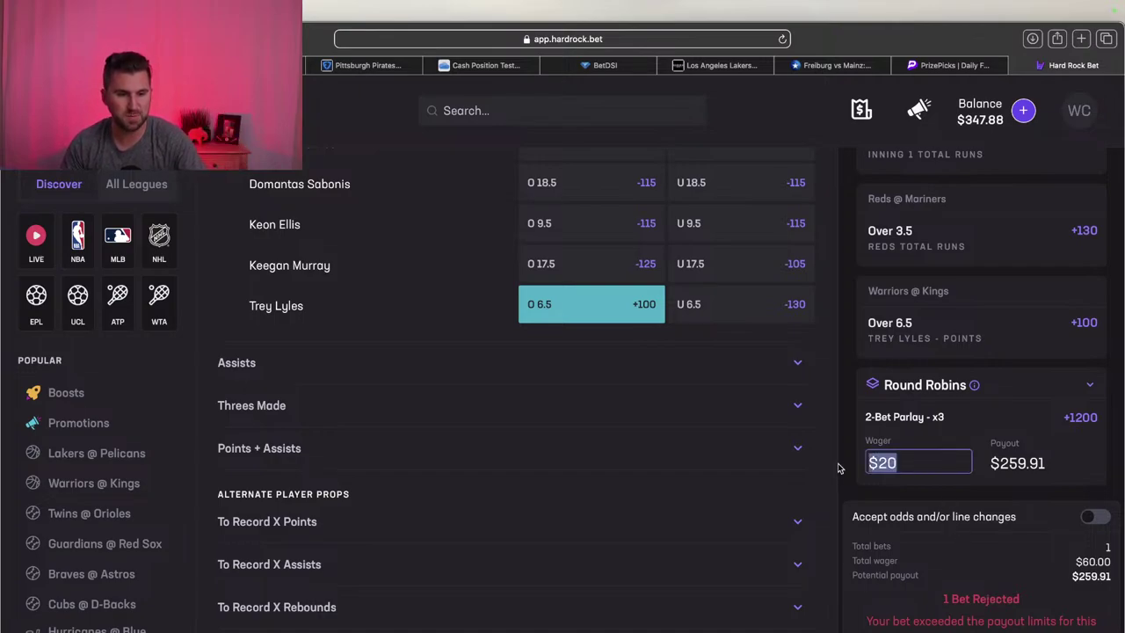
text(15)
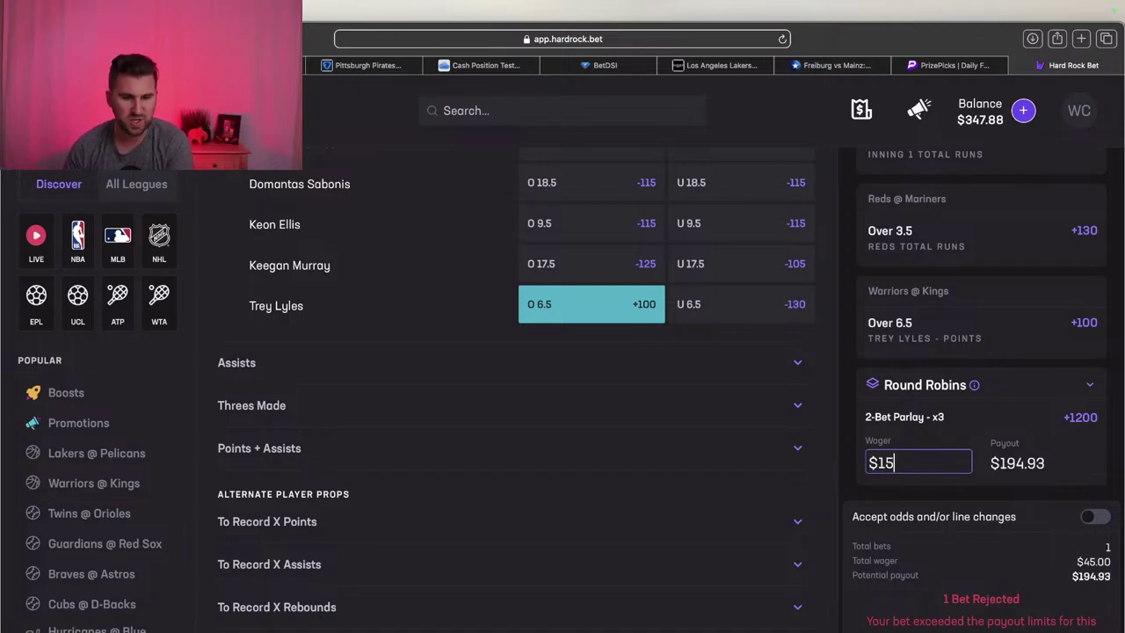
key(Tab)
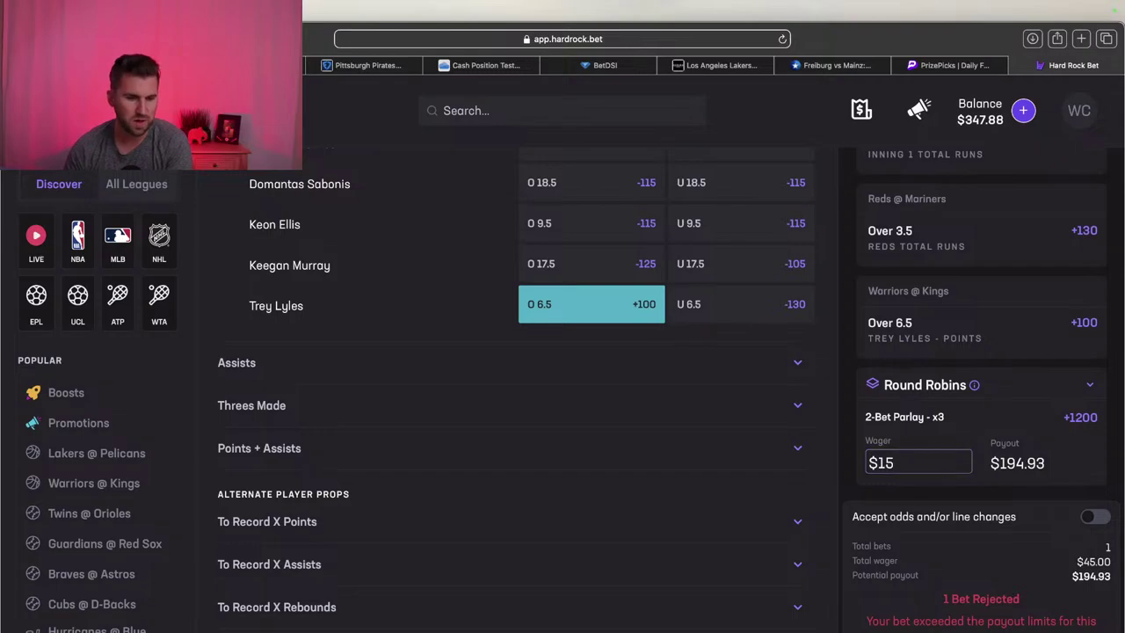
scroll(510, 396, down, 5)
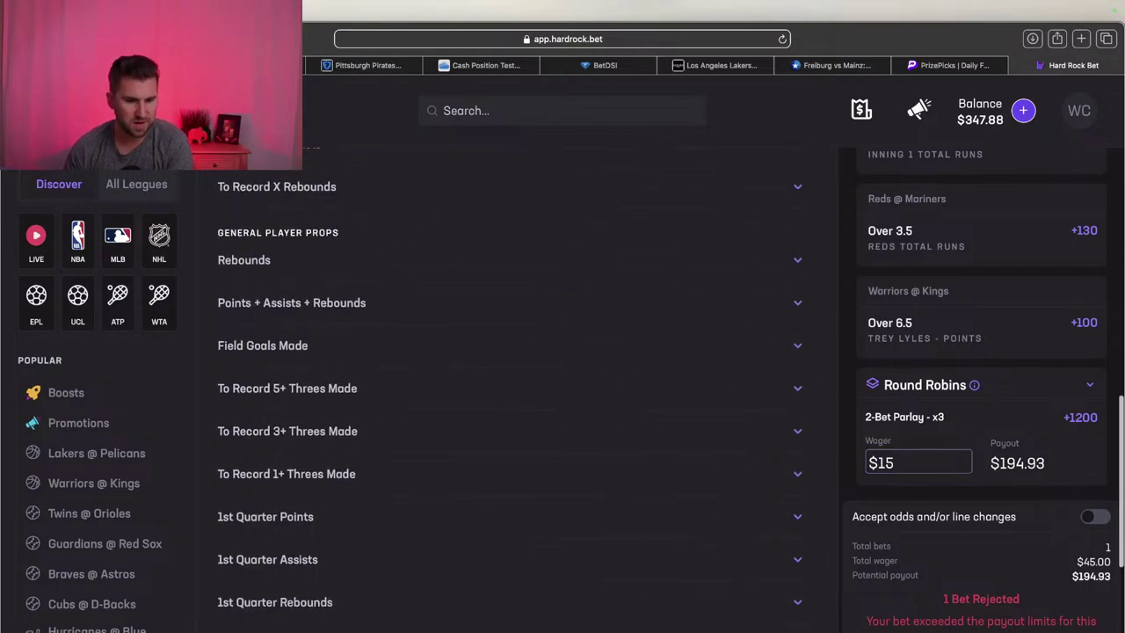
- Reduce the wager to $12 per parlay, place the $36 round robin, and show its legs
click(913, 466)
key(BackSpace)
text(2)
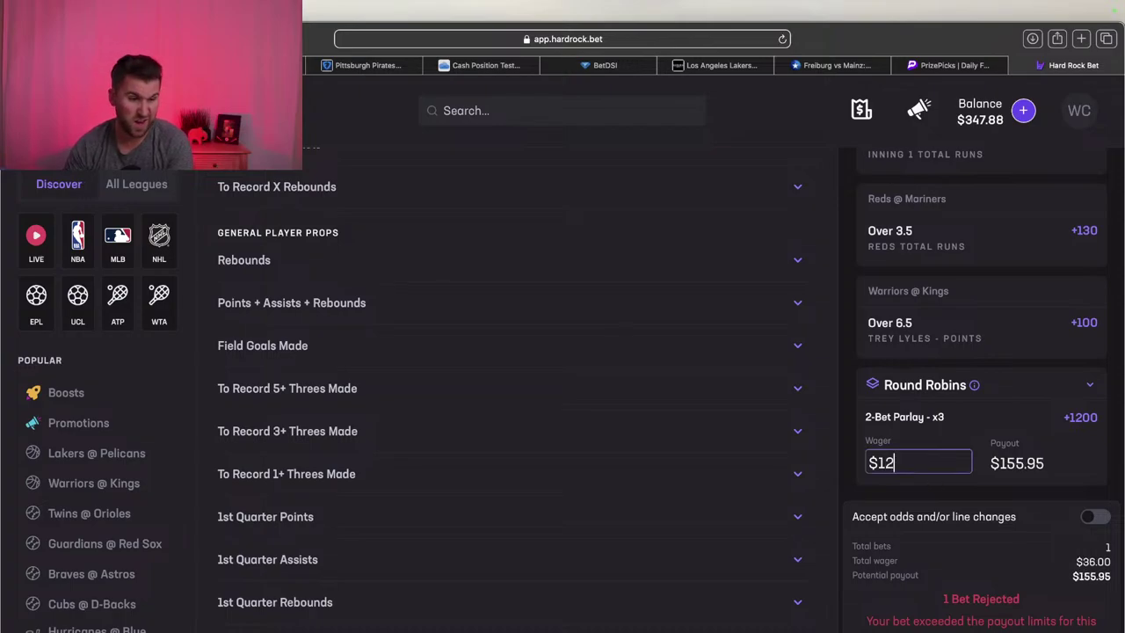
key(Tab)
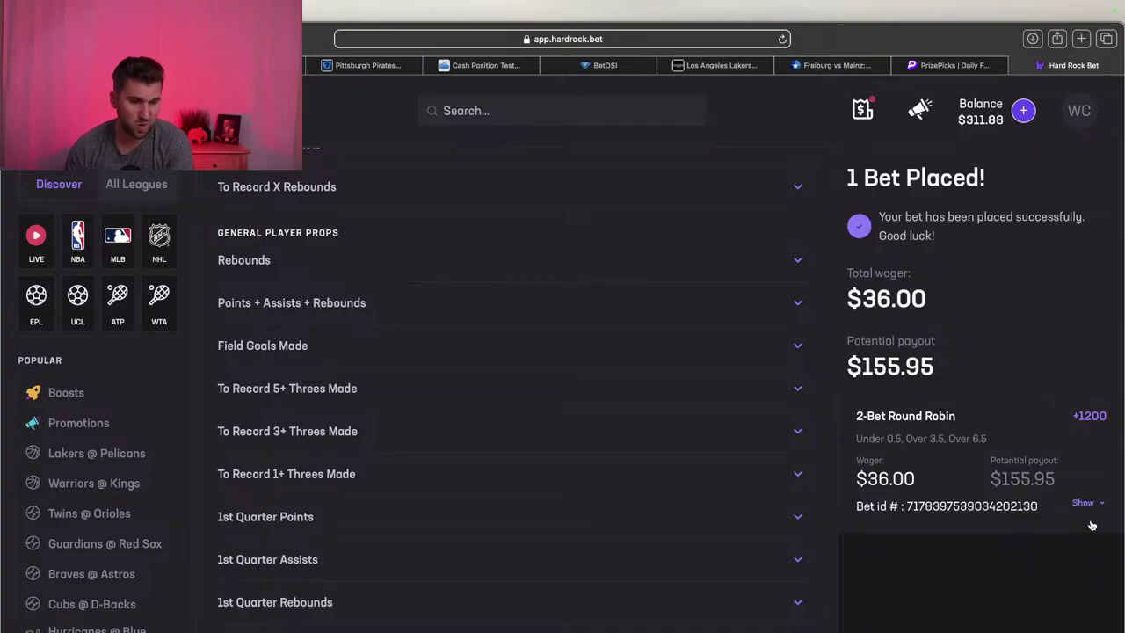
click(1100, 504)
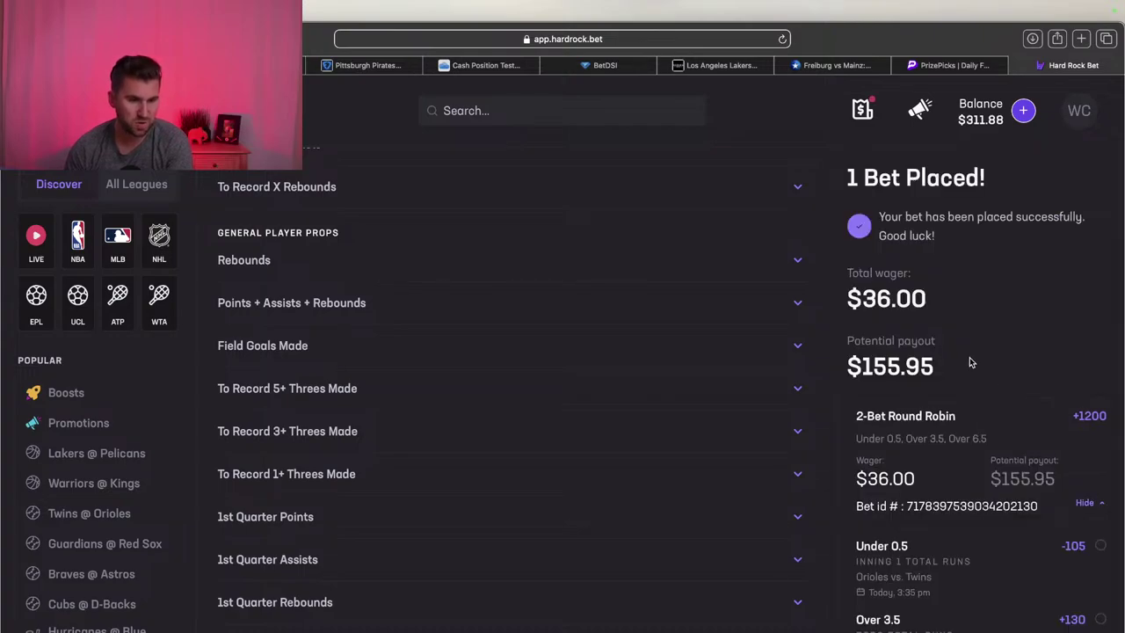
scroll(971, 363, down, 3)
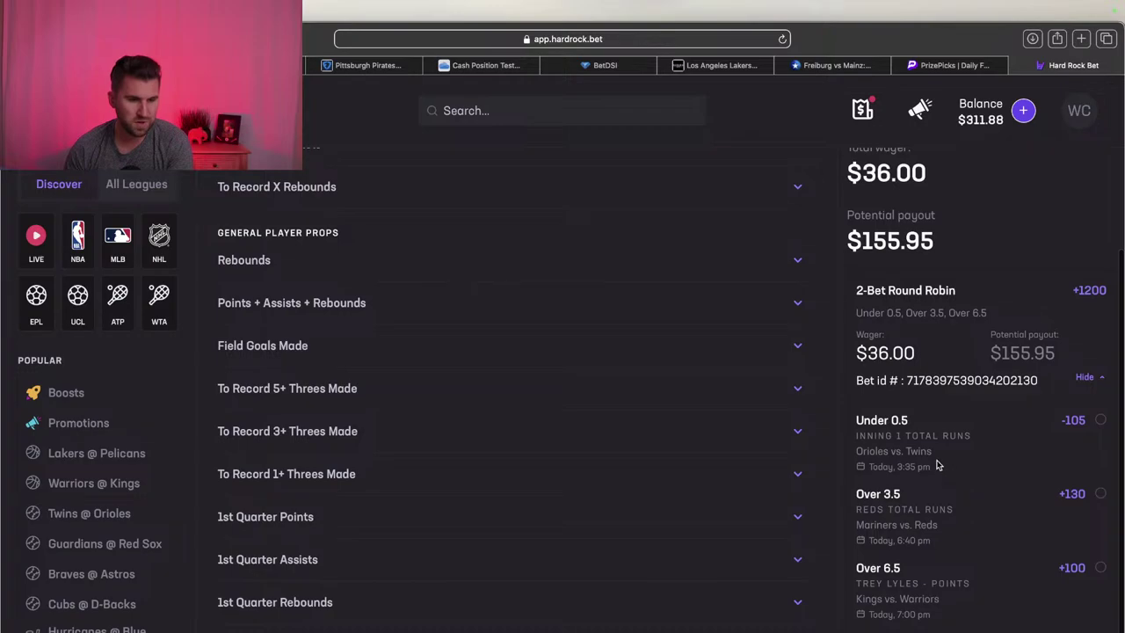